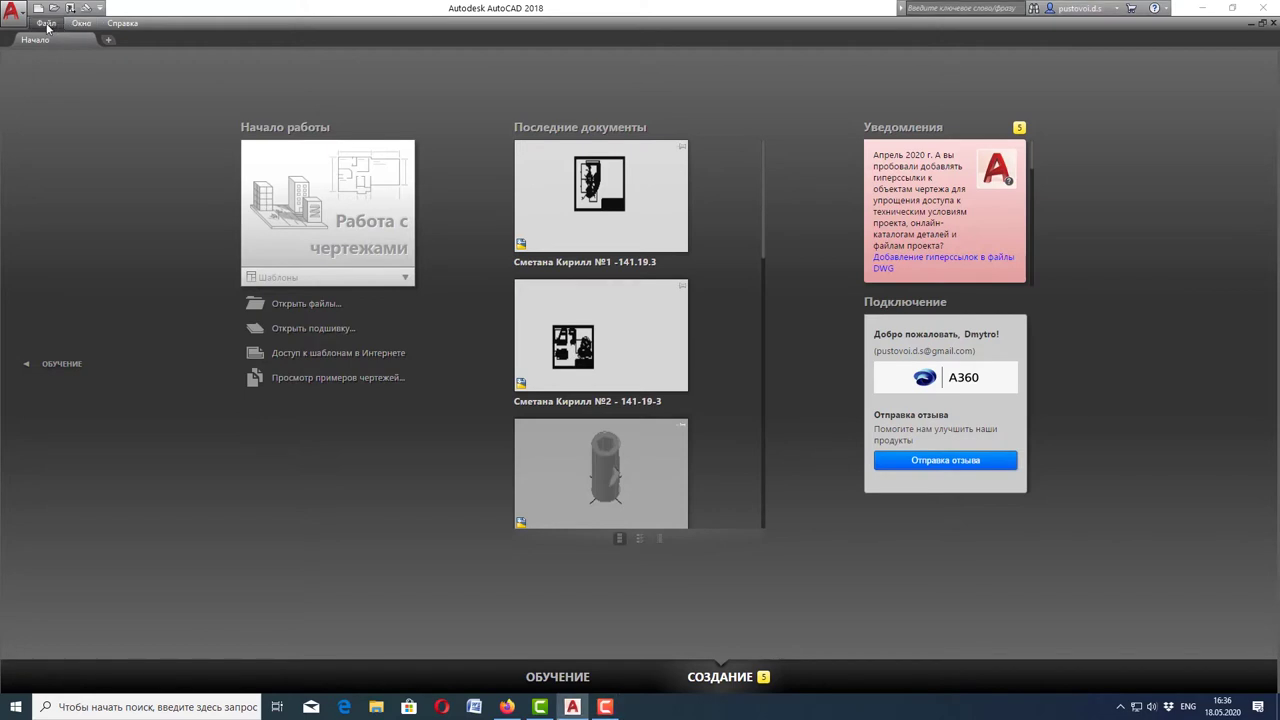
# Start a new drawing, choose the acad template and show the alternative open options
pyautogui.click(47, 25)
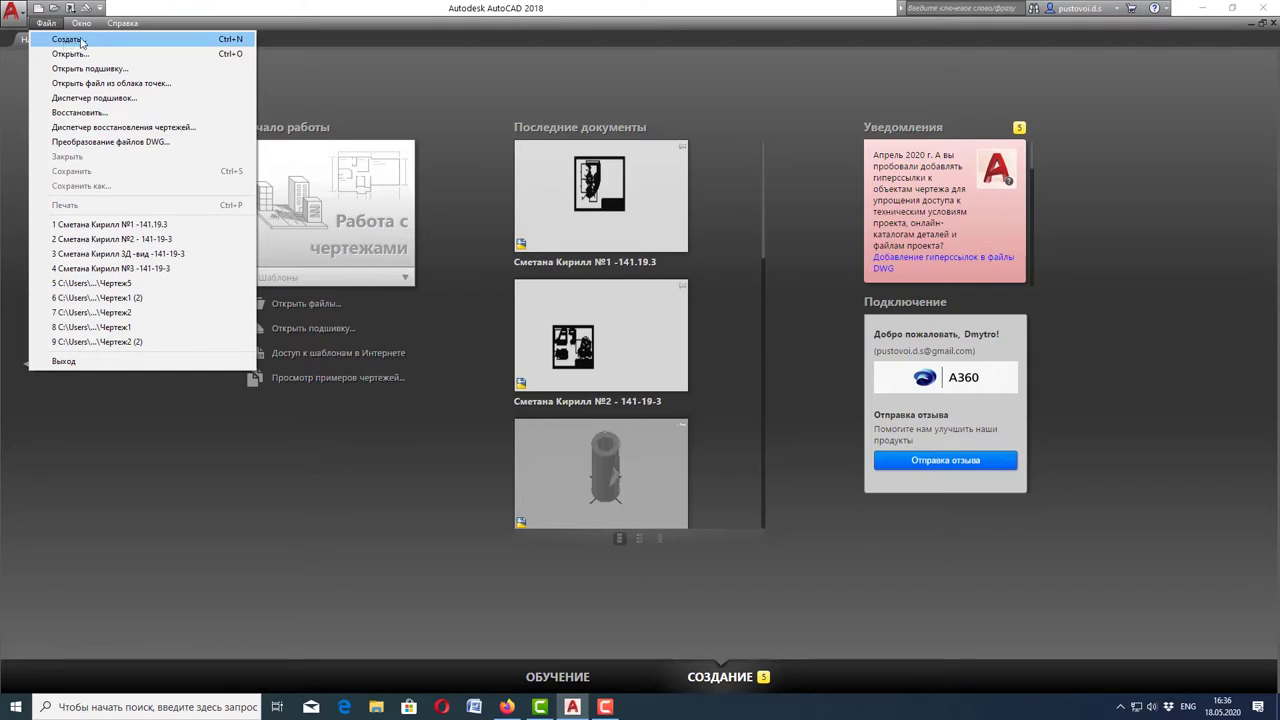
pyautogui.click(82, 42)
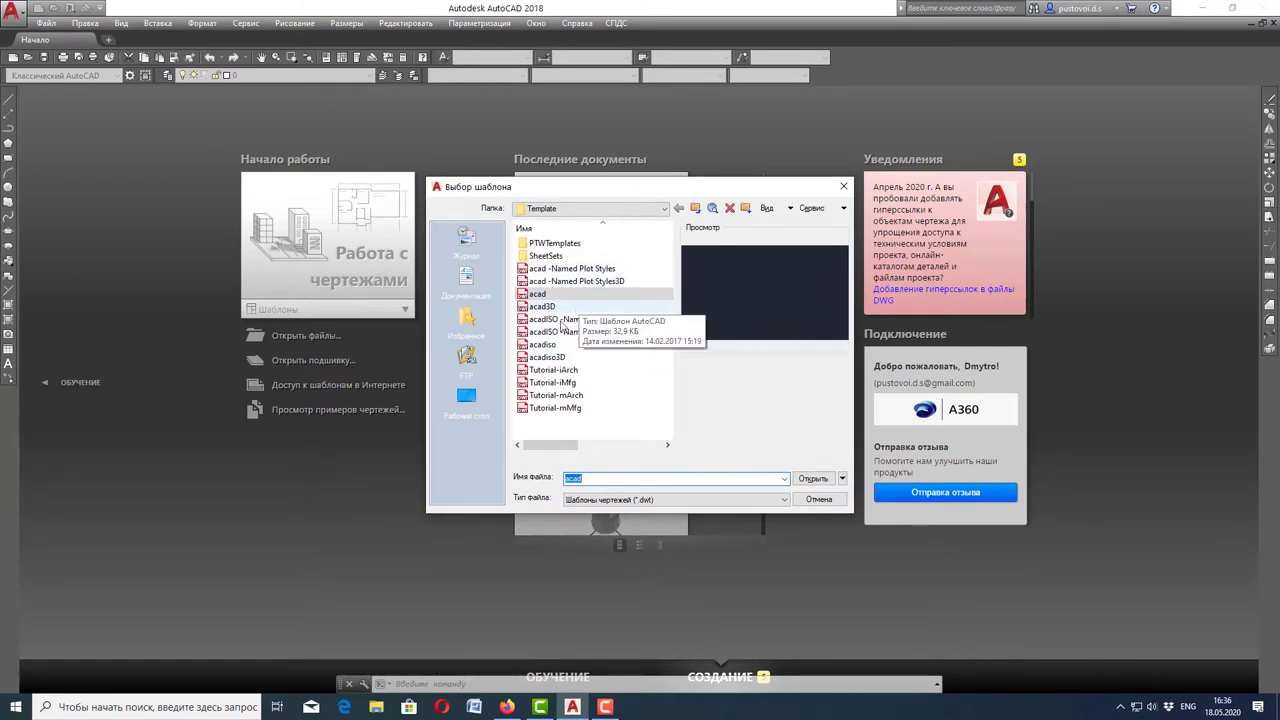
pyautogui.click(545, 358)
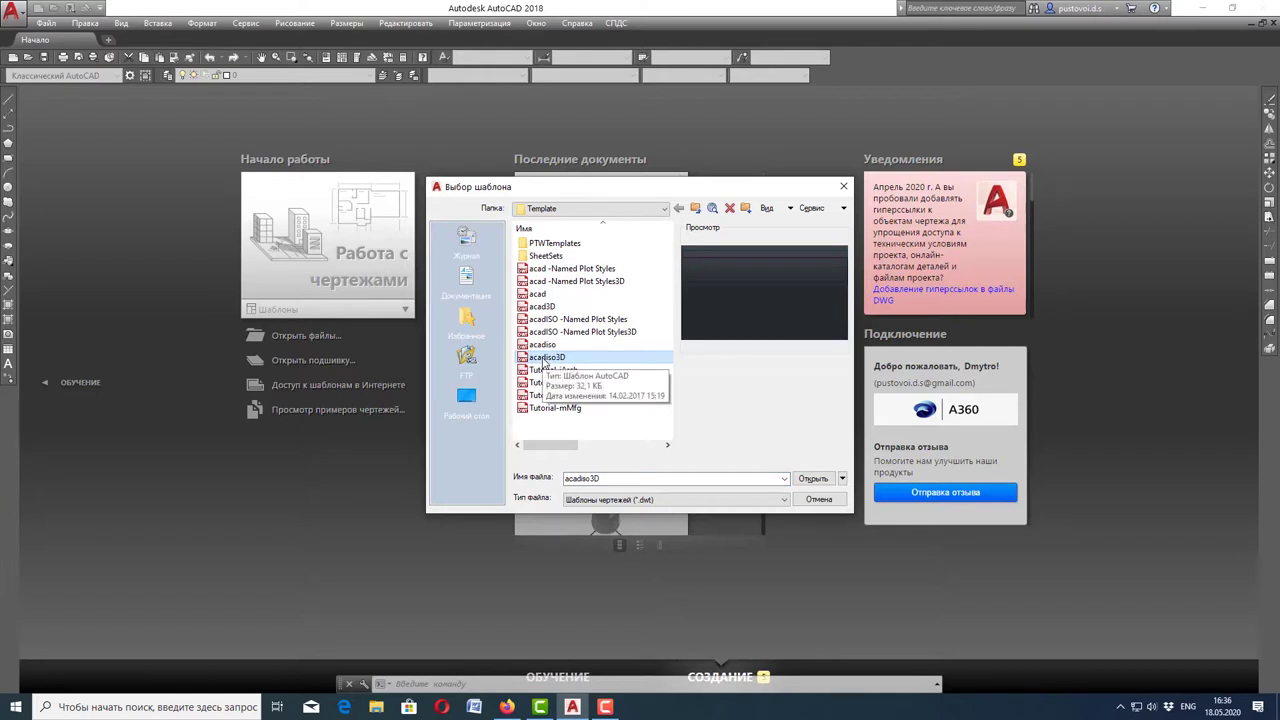
pyautogui.click(542, 295)
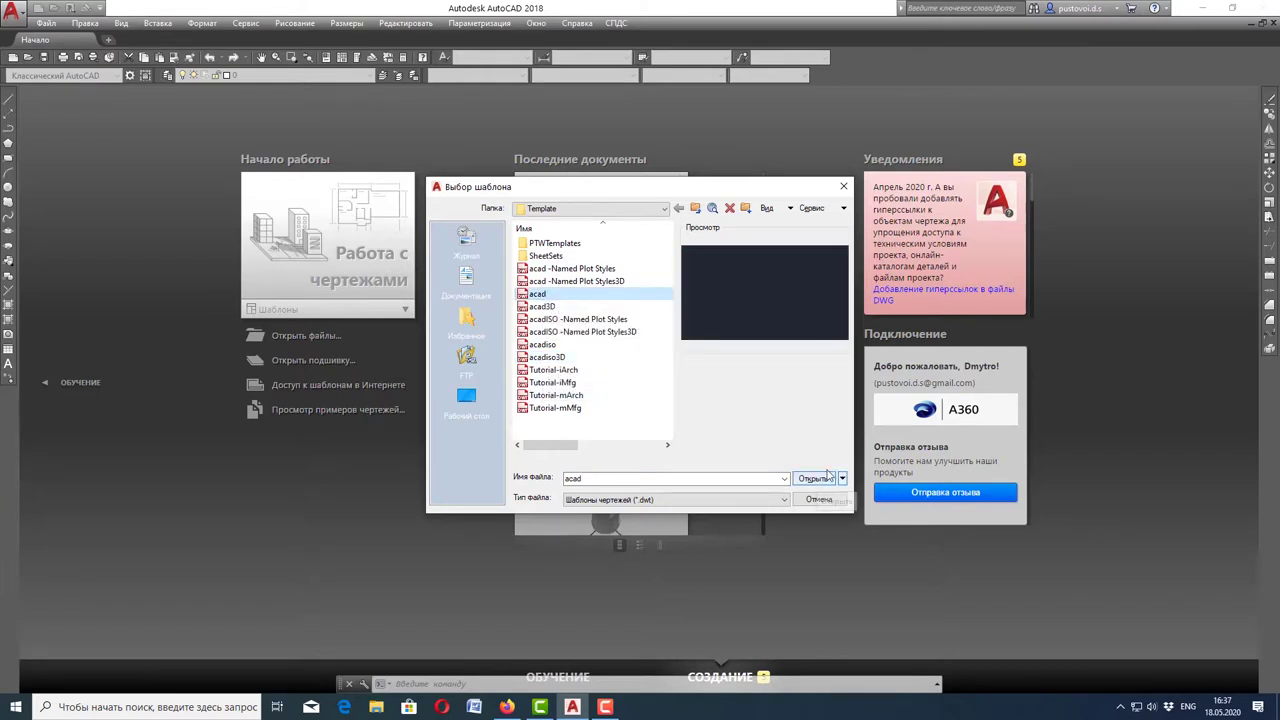
pyautogui.click(843, 479)
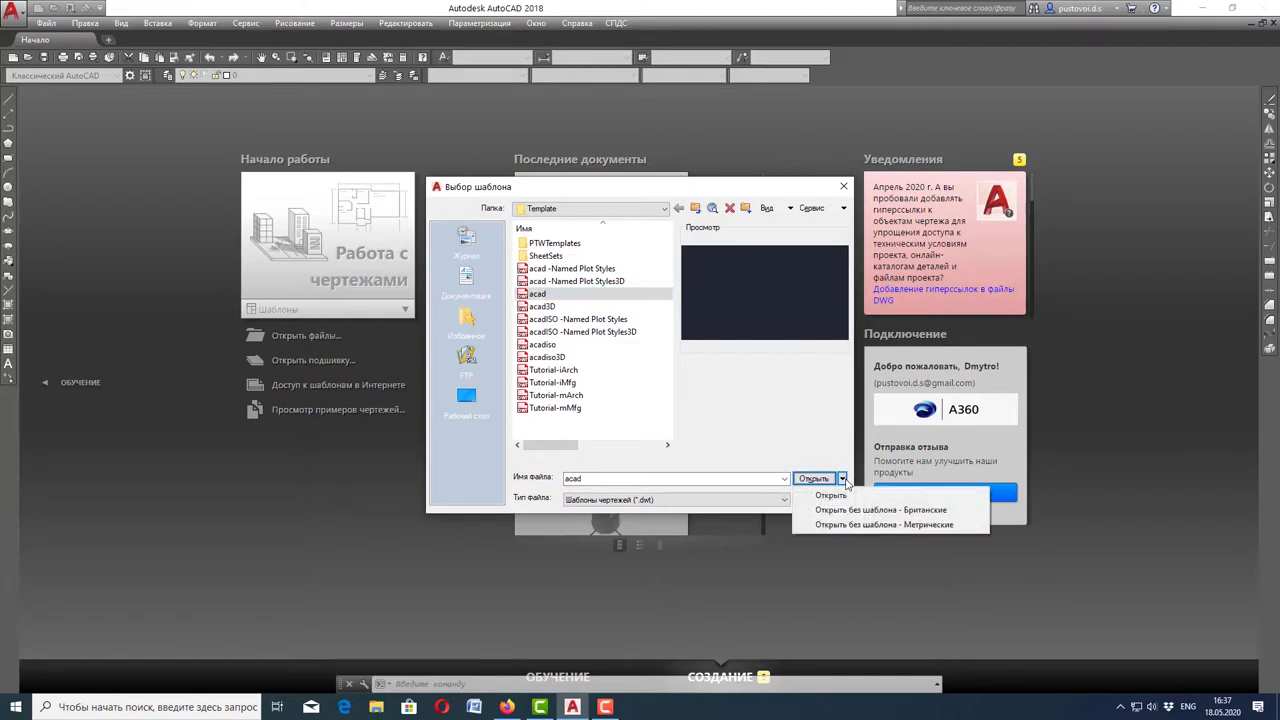
# Open a blank metric drawing without a template, turn on the grid and zoom the view
pyautogui.click(848, 526)
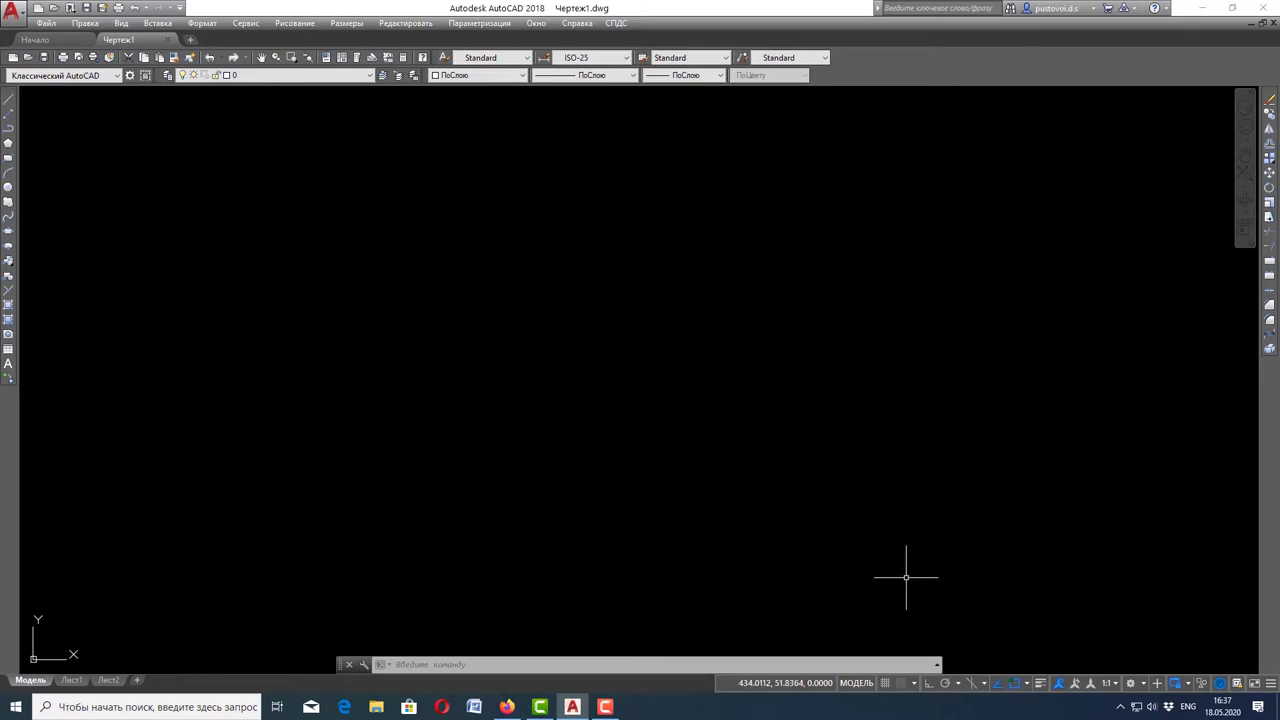
pyautogui.click(885, 686)
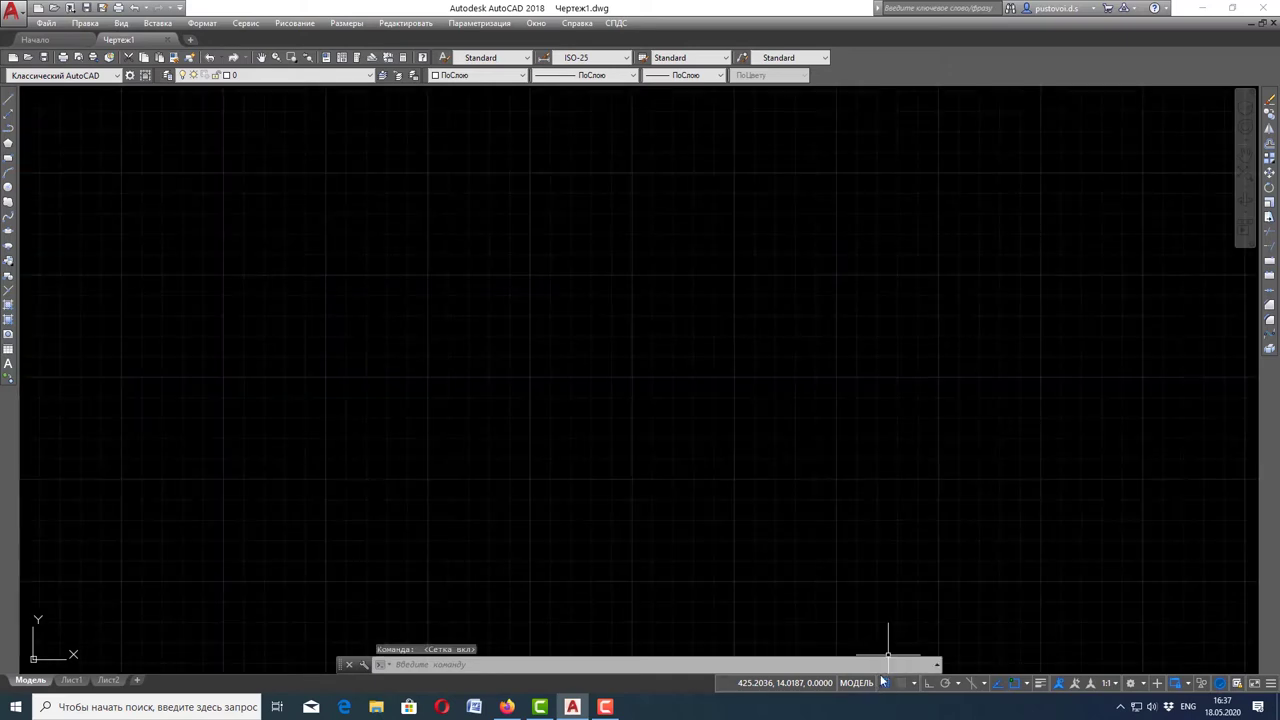
pyautogui.scroll(-2, 766, 354)
pyautogui.scroll(-2, 765, 353)
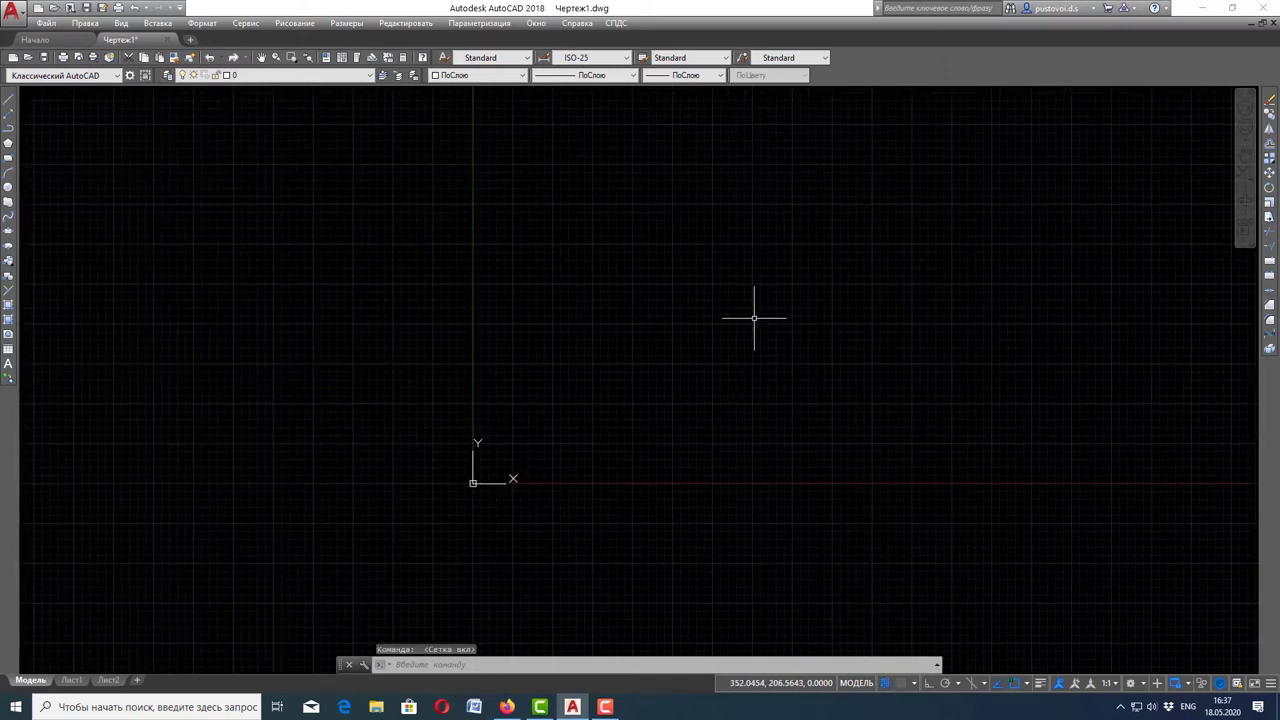
pyautogui.scroll(2, 737, 345)
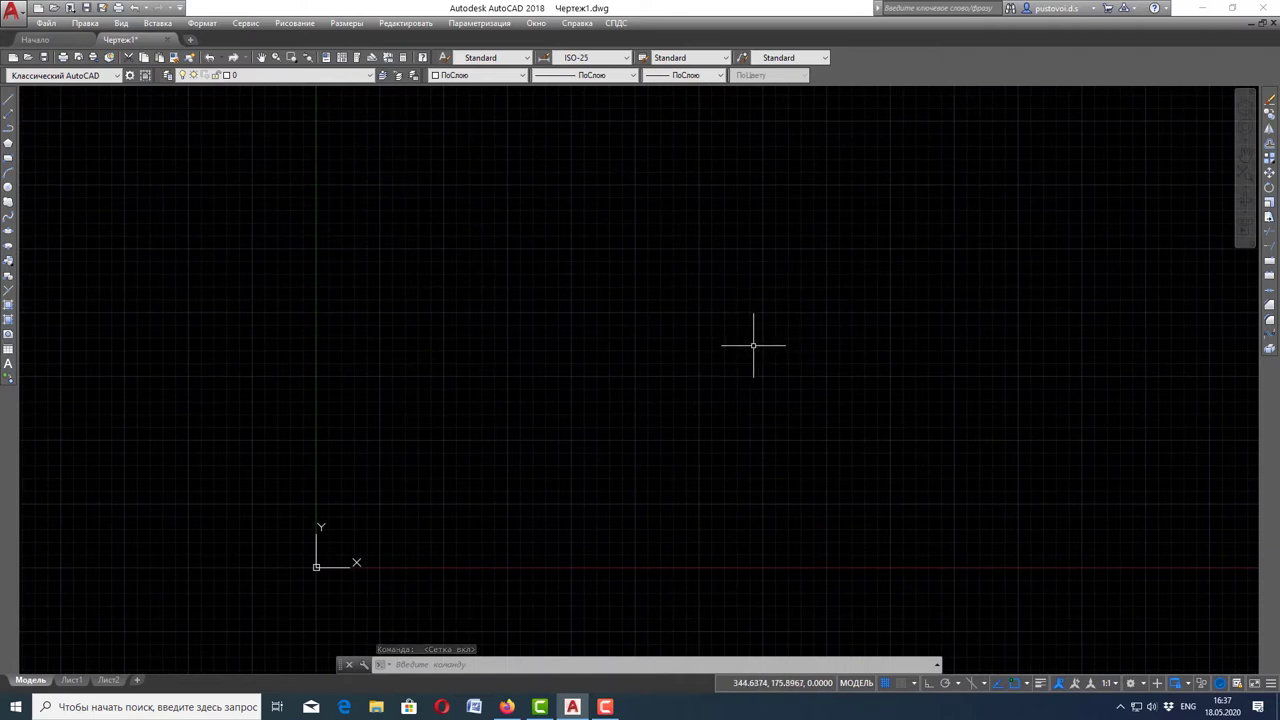
pyautogui.scroll(-2, 925, 366)
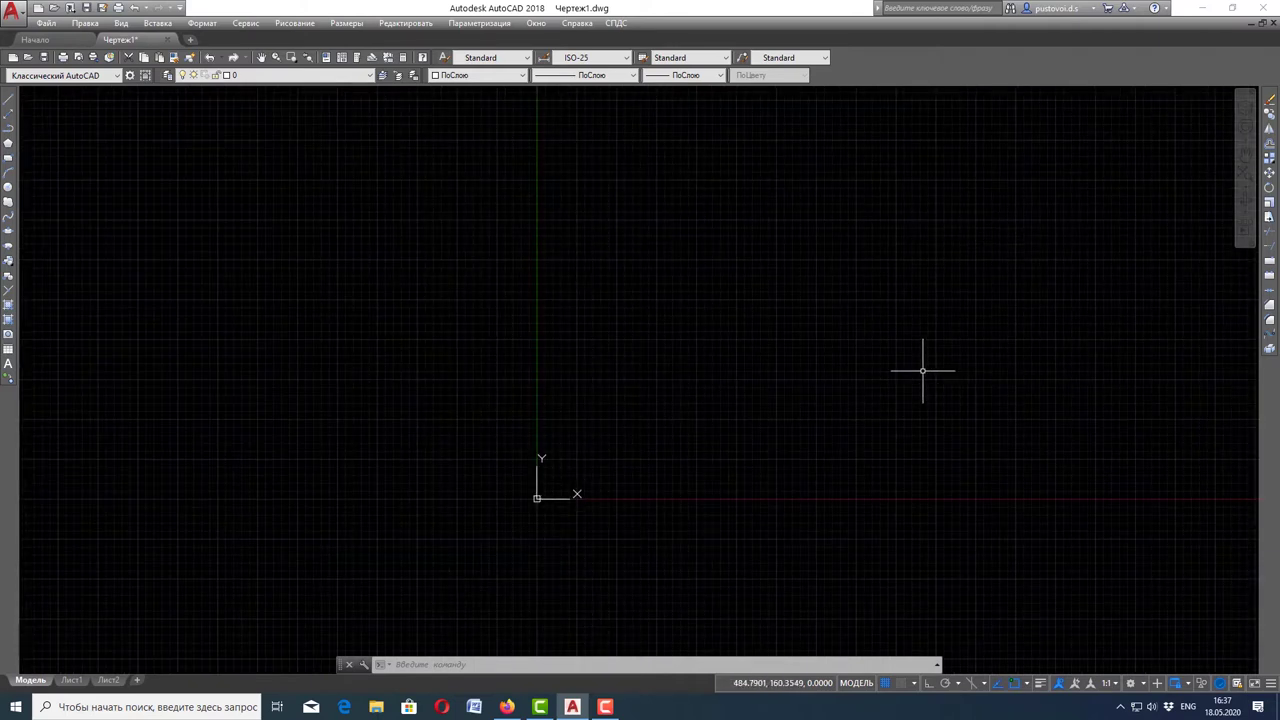
pyautogui.scroll(2, 771, 394)
pyautogui.scroll(-2, 691, 375)
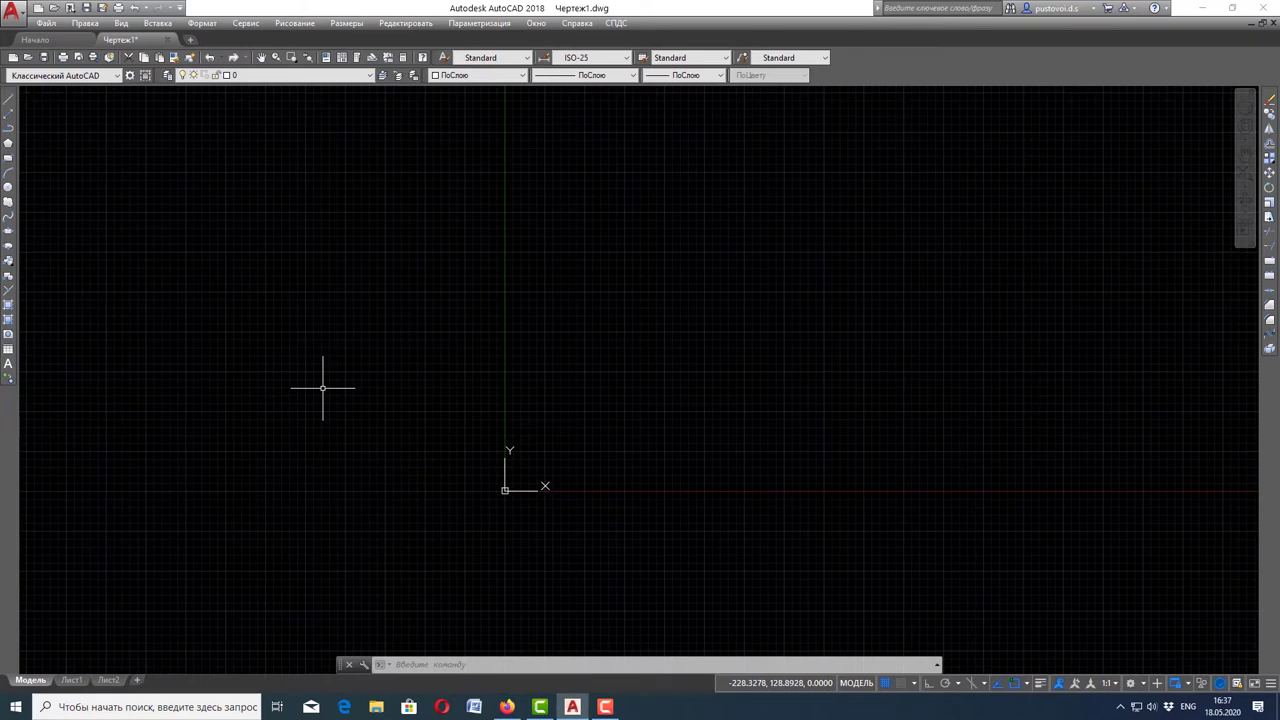
pyautogui.scroll(-2, 330, 390)
pyautogui.scroll(2, 617, 506)
pyautogui.scroll(-4, 617, 508)
pyautogui.scroll(2, 634, 390)
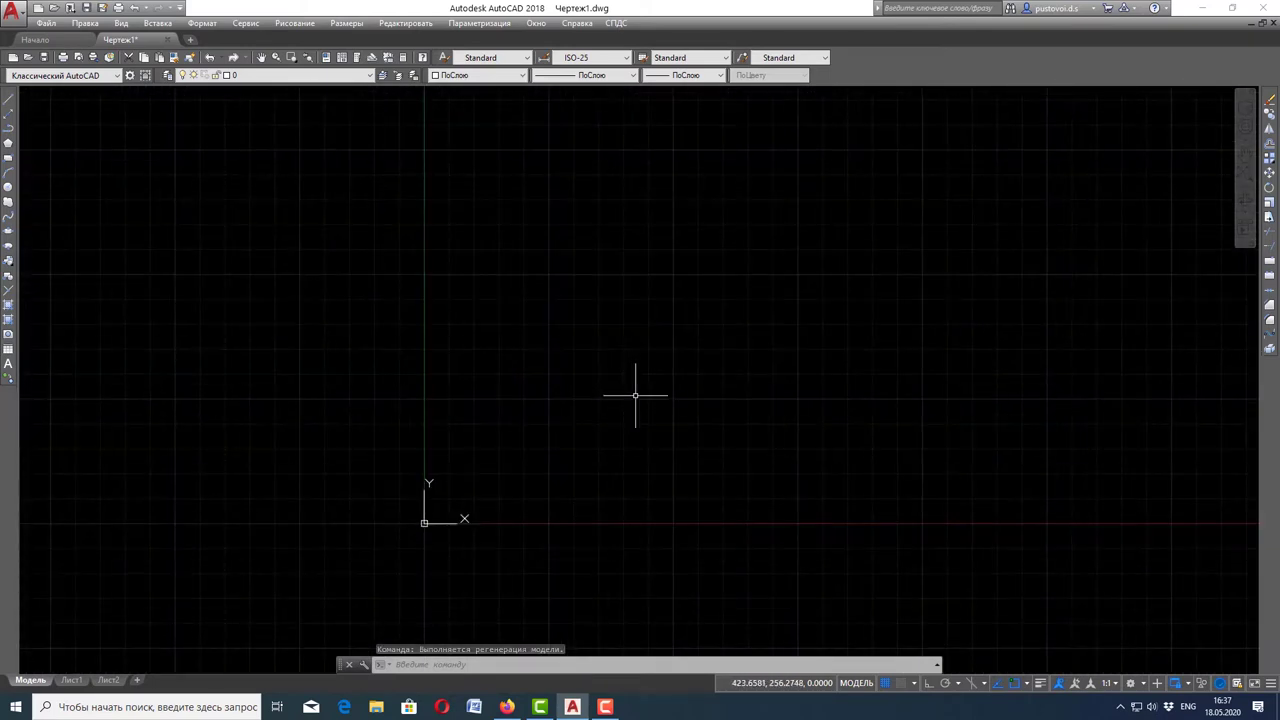
pyautogui.scroll(-2, 635, 393)
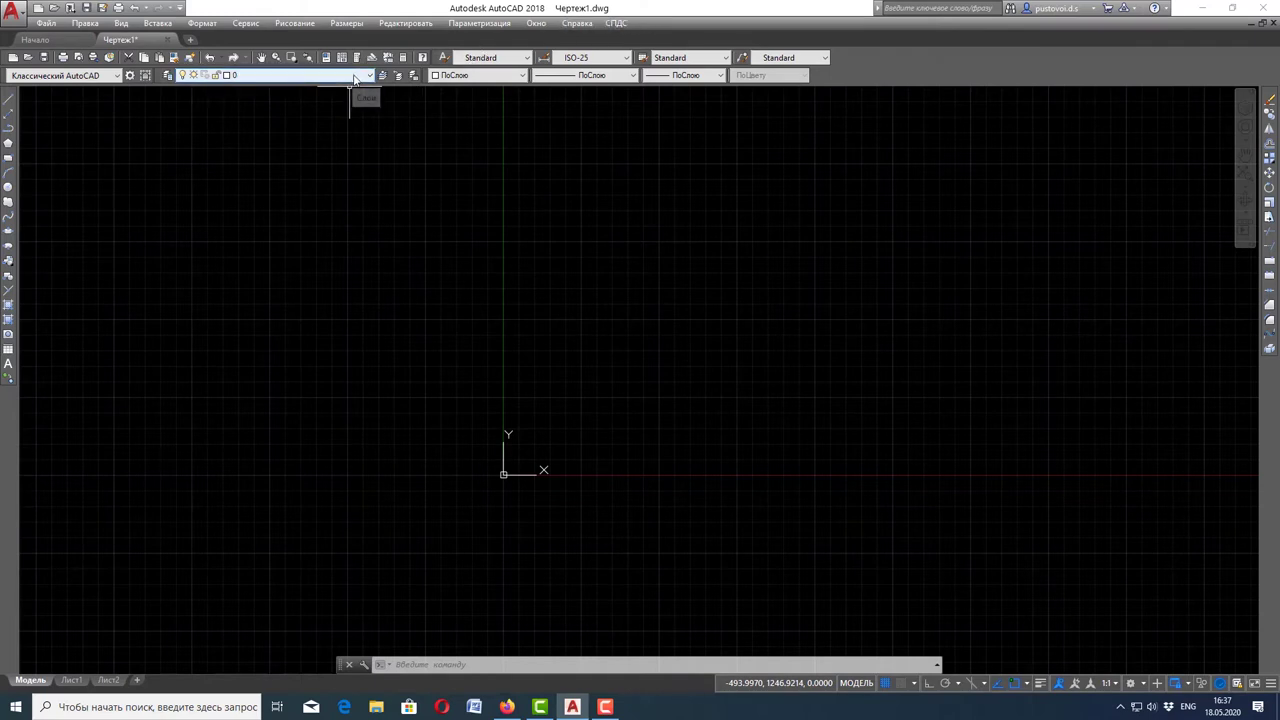
pyautogui.click(354, 77)
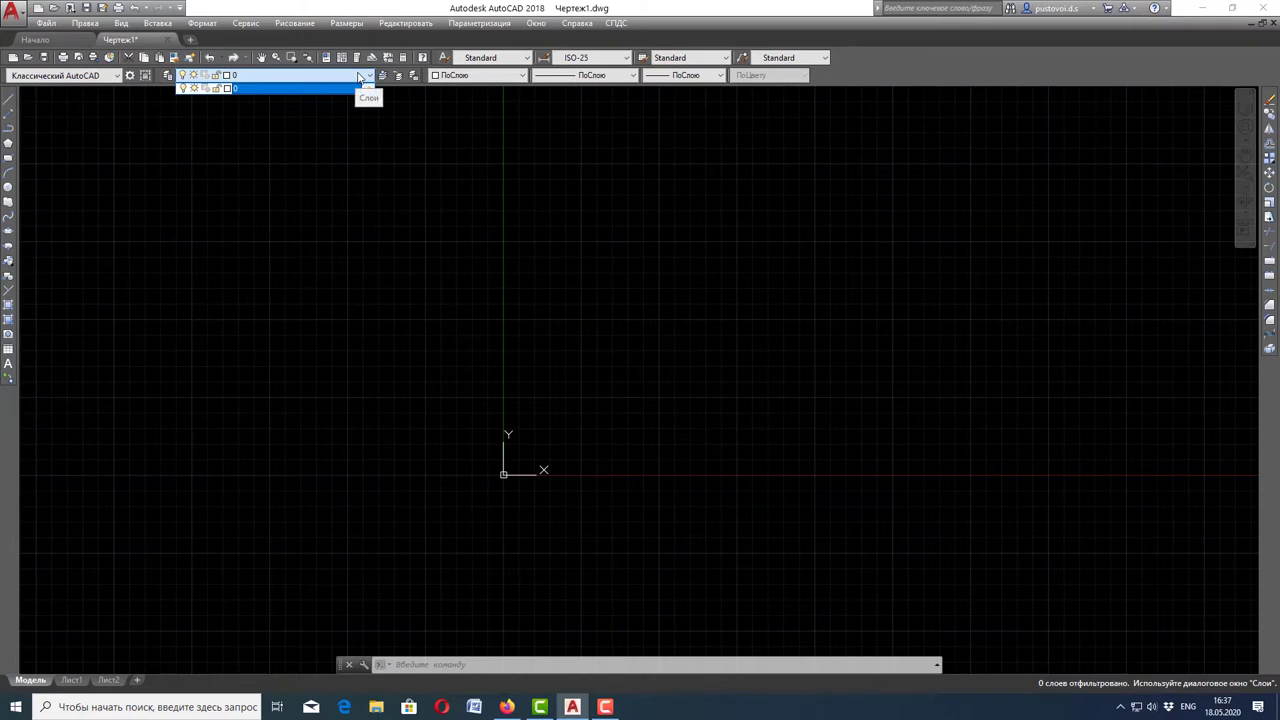
pyautogui.click(359, 77)
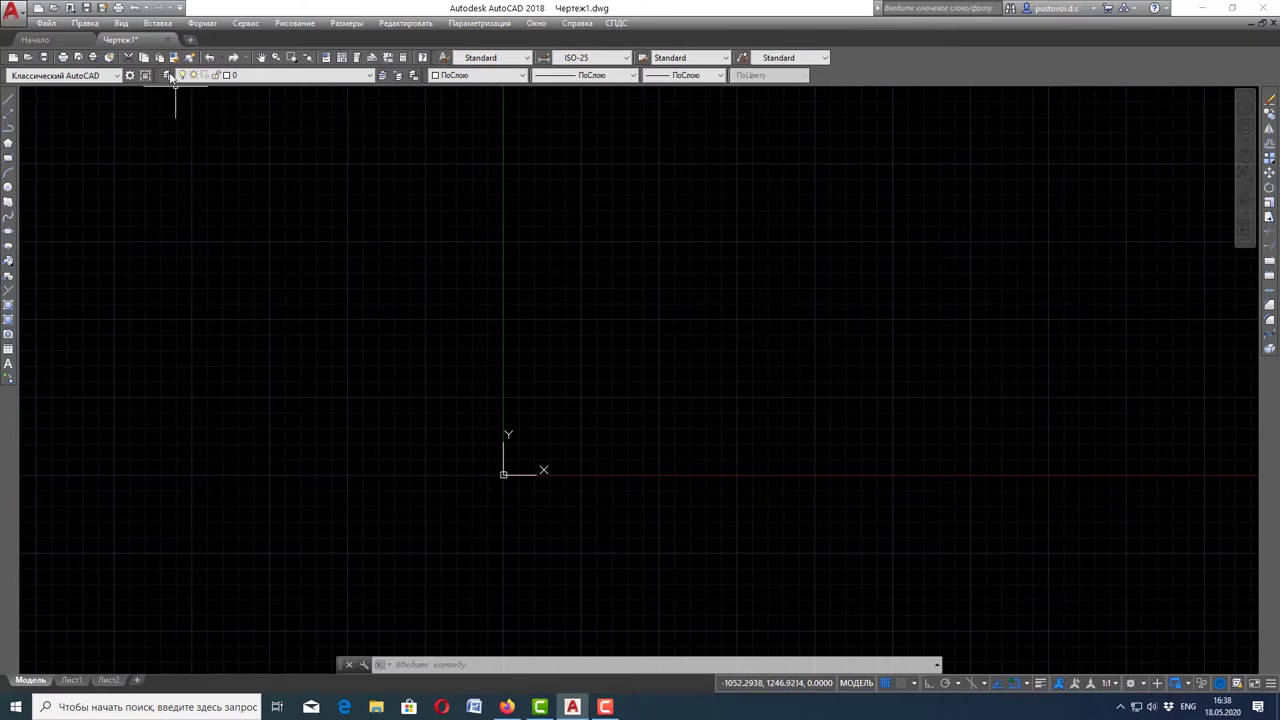
pyautogui.click(169, 76)
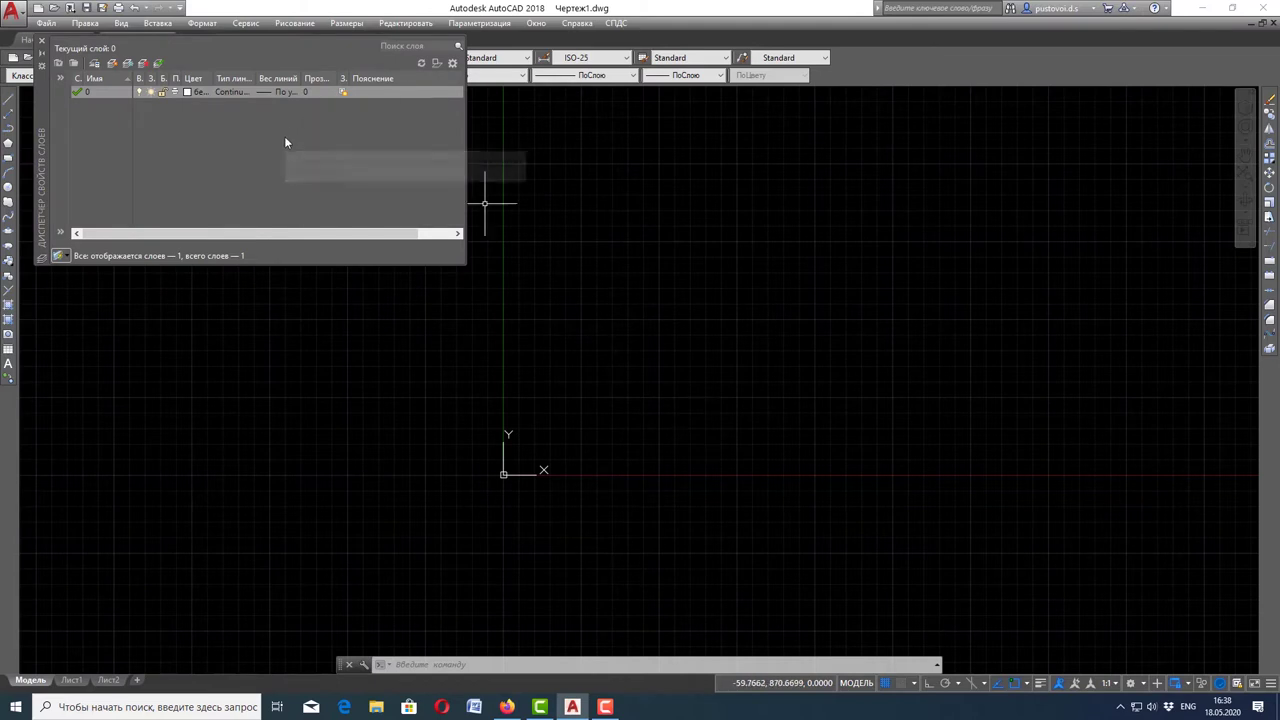
pyautogui.moveTo(180, 106)
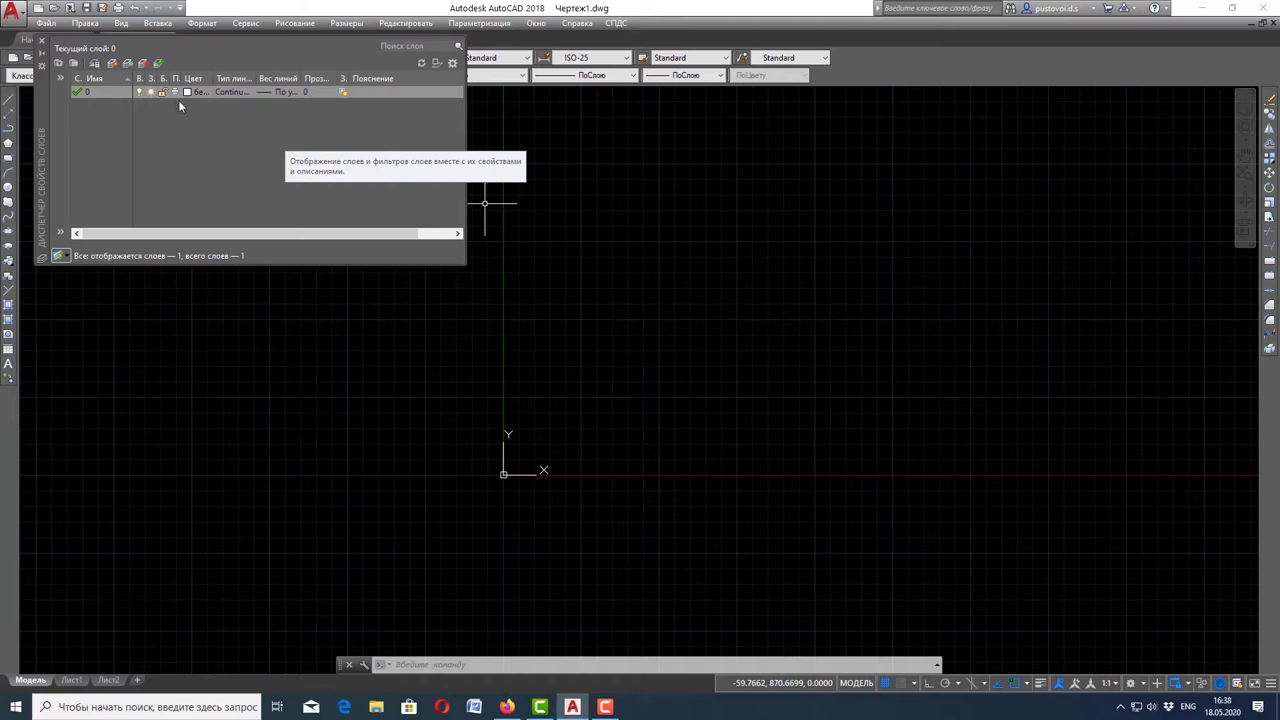
pyautogui.click(41, 44)
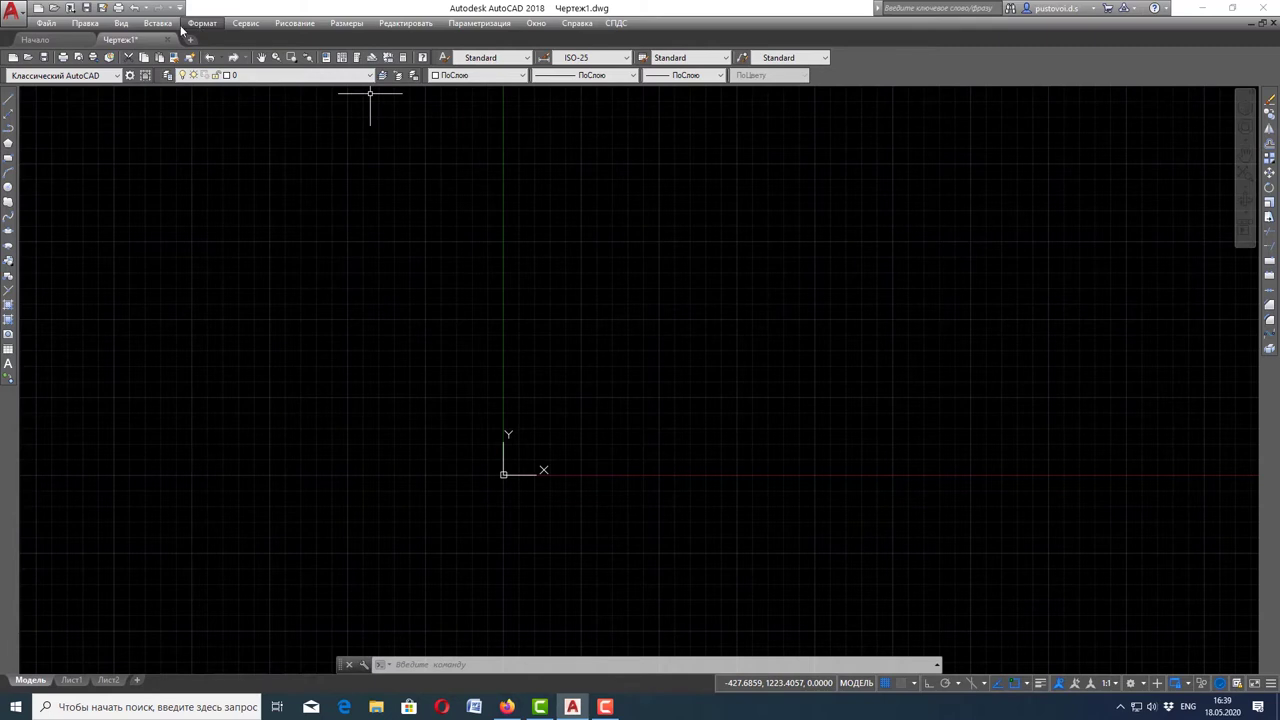
# Choose the А3 RU ГОСТ образец drawing as the block to insert and confirm the settings
pyautogui.click(167, 24)
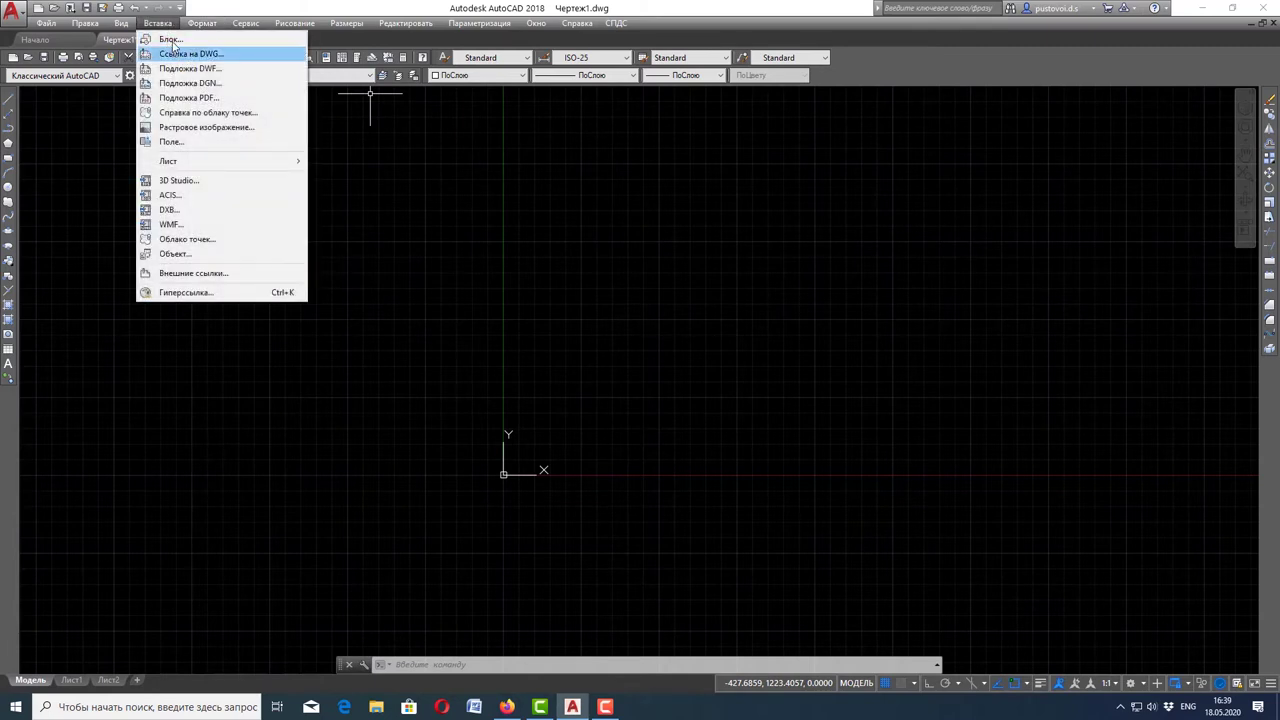
pyautogui.click(170, 40)
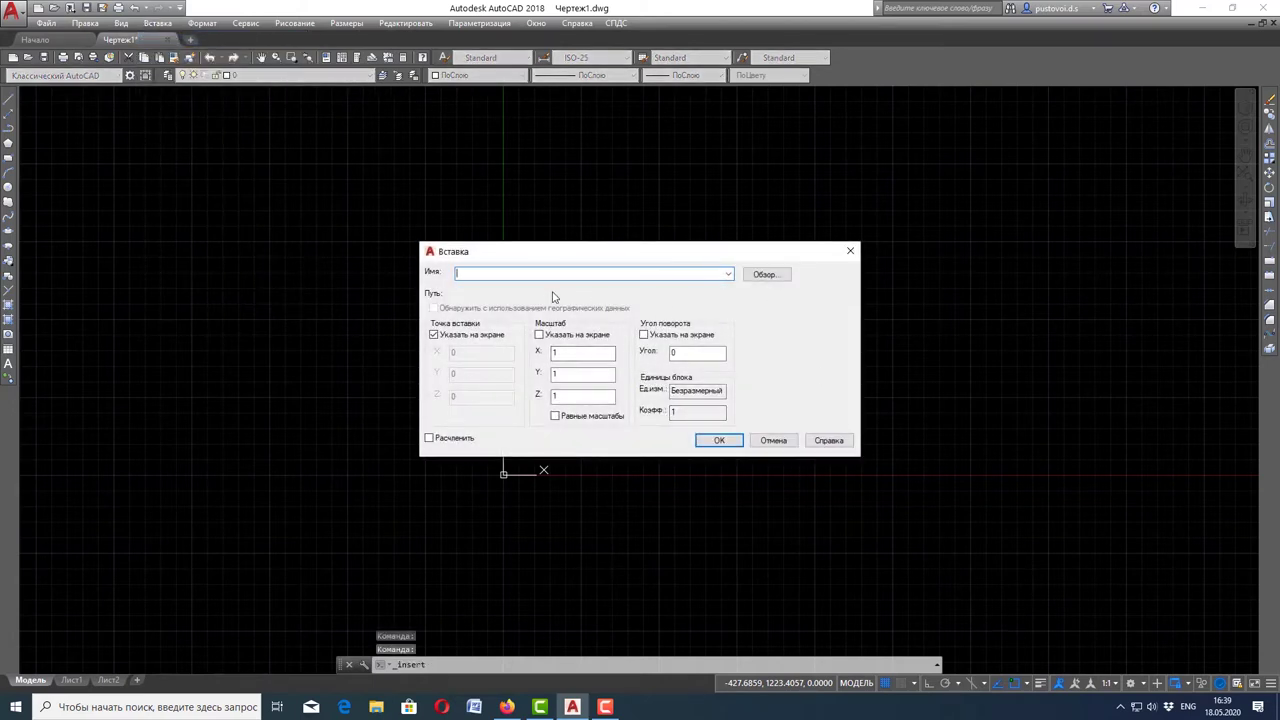
pyautogui.click(751, 280)
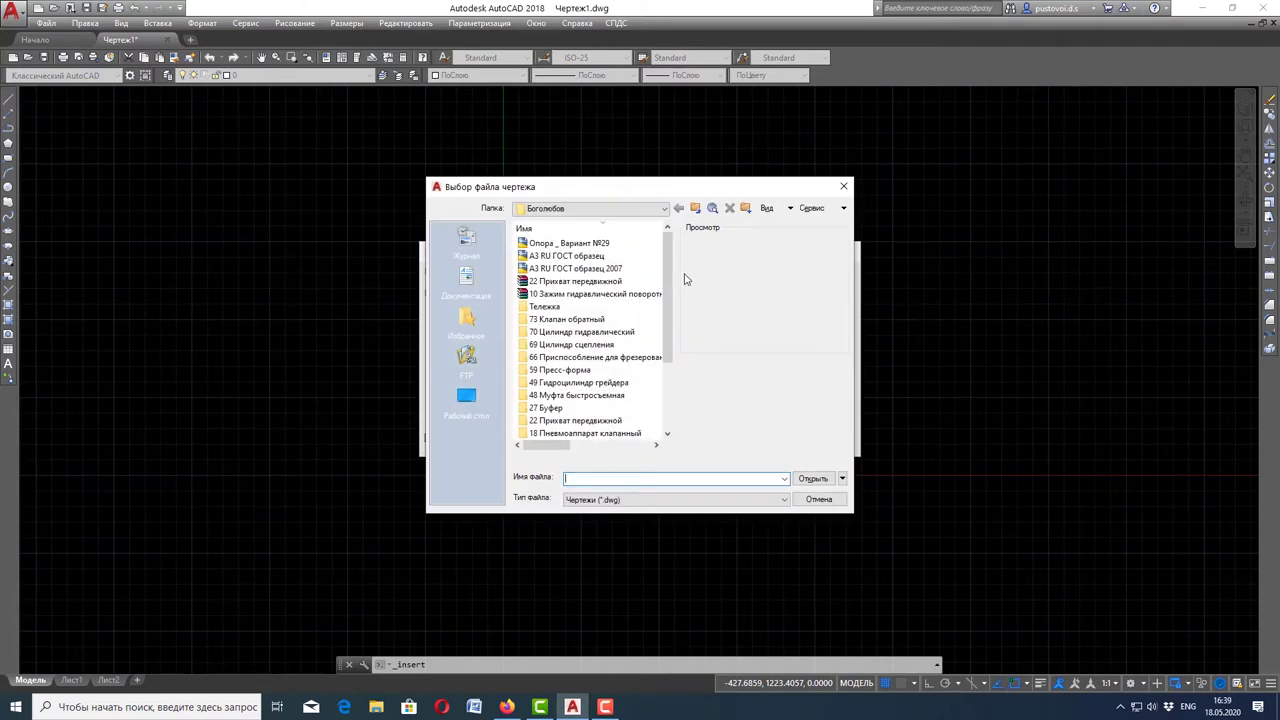
pyautogui.click(581, 258)
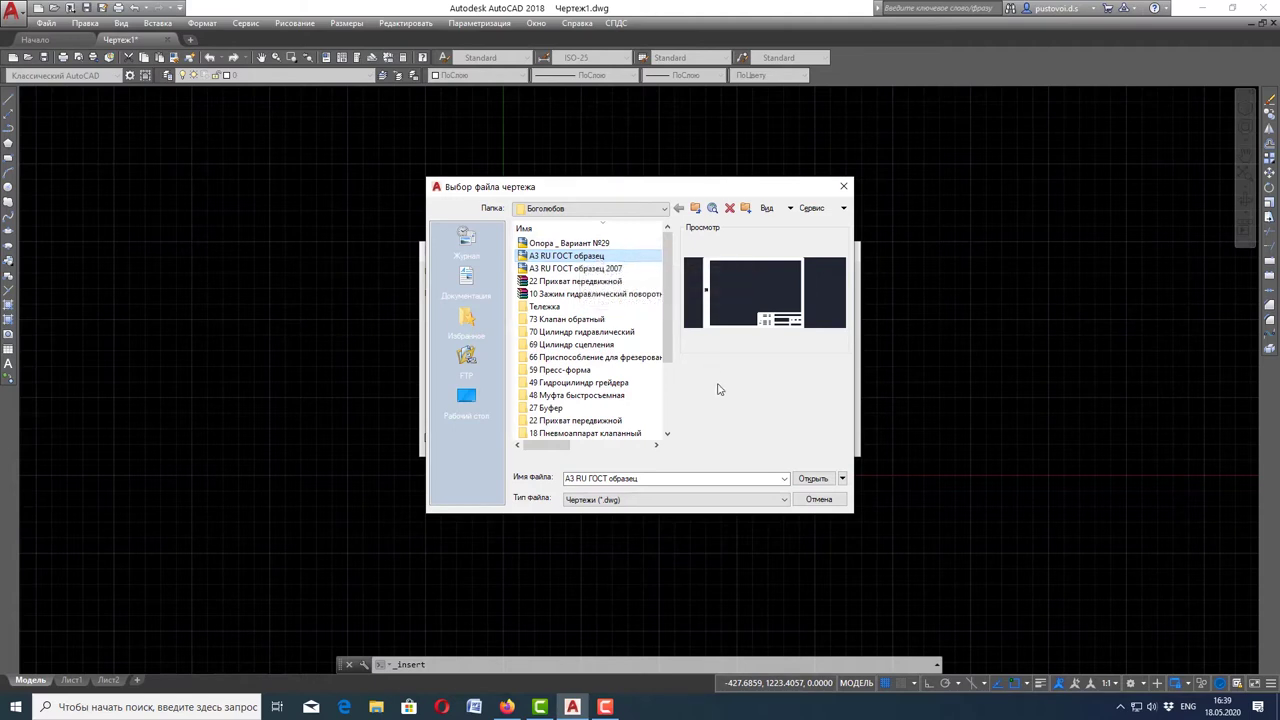
pyautogui.click(812, 478)
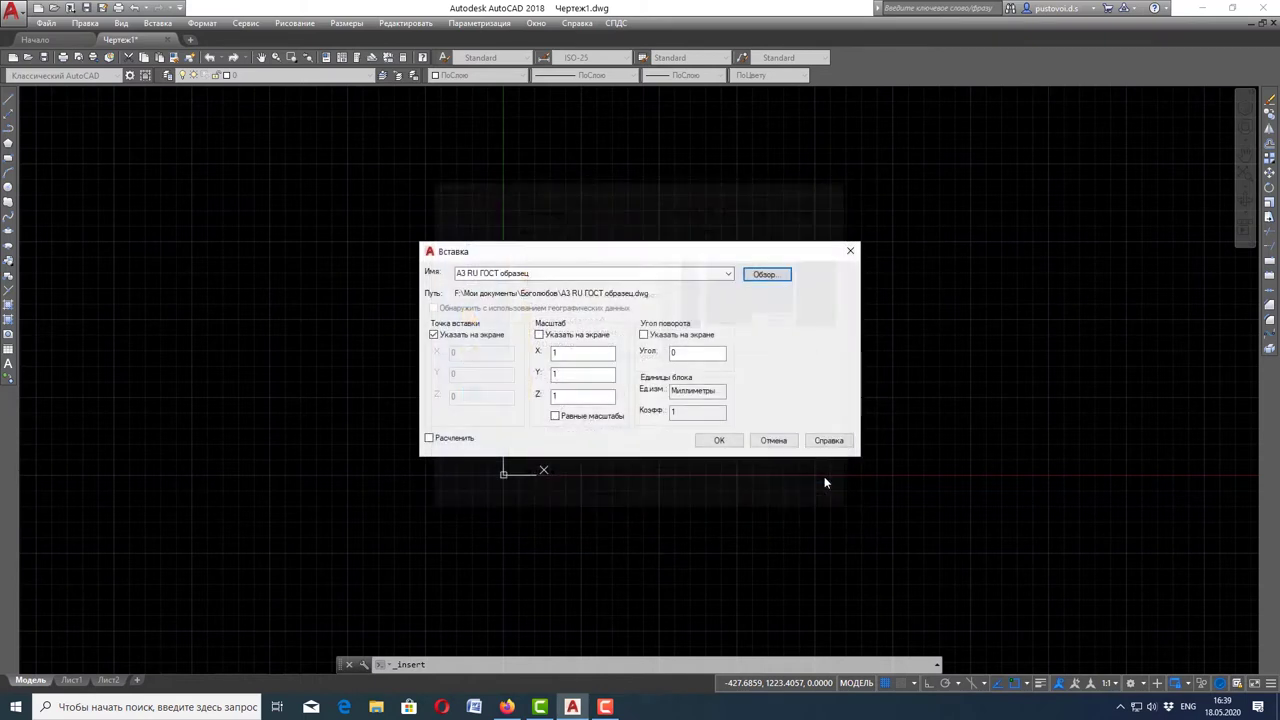
pyautogui.click(464, 336)
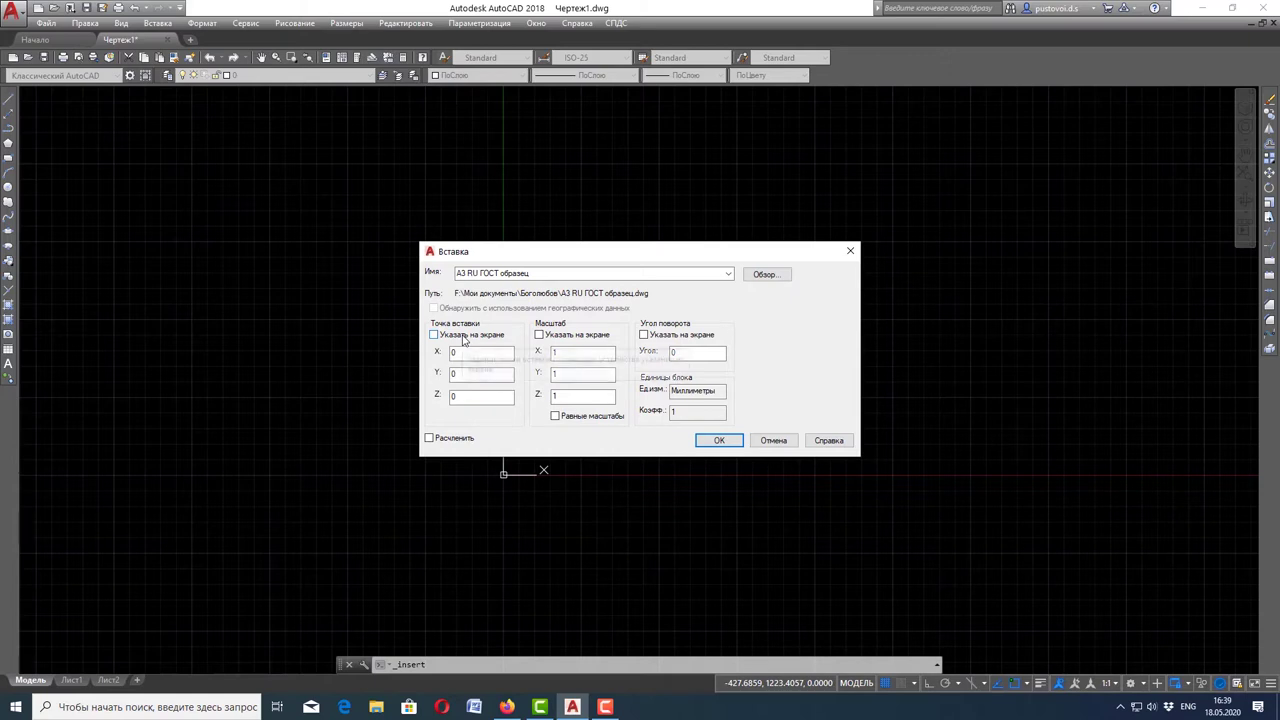
pyautogui.click(462, 339)
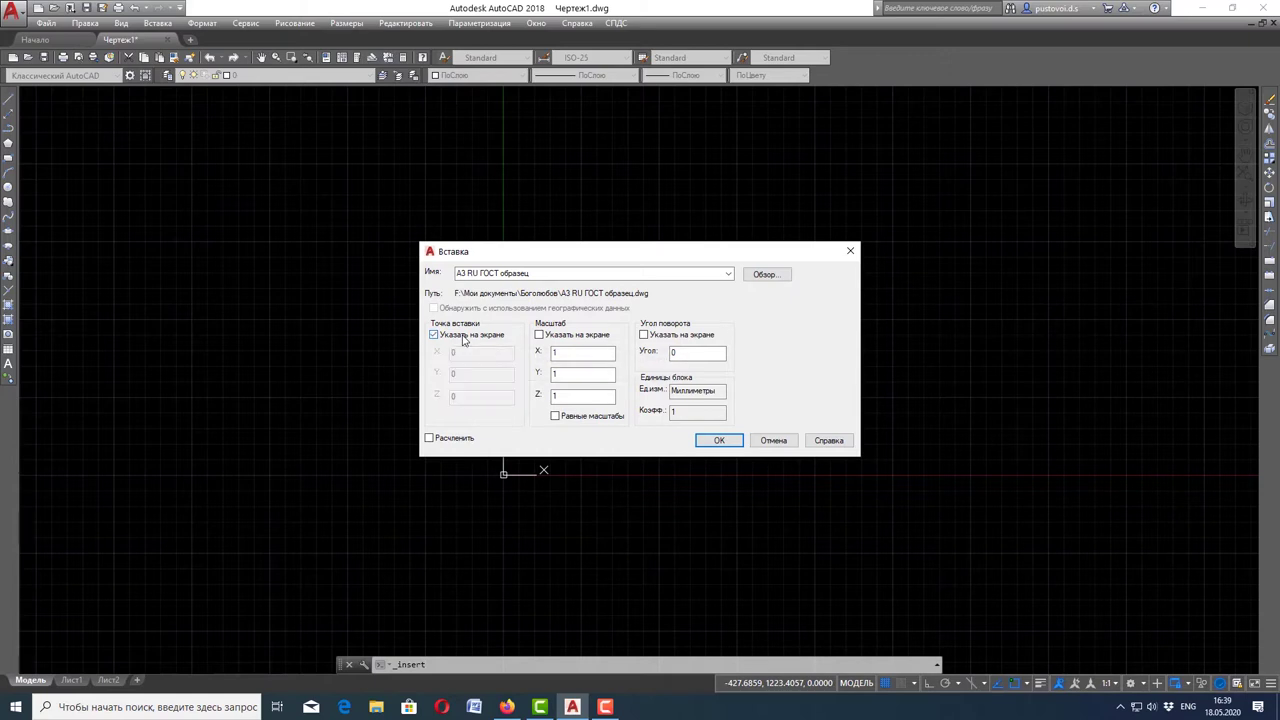
pyautogui.click(723, 443)
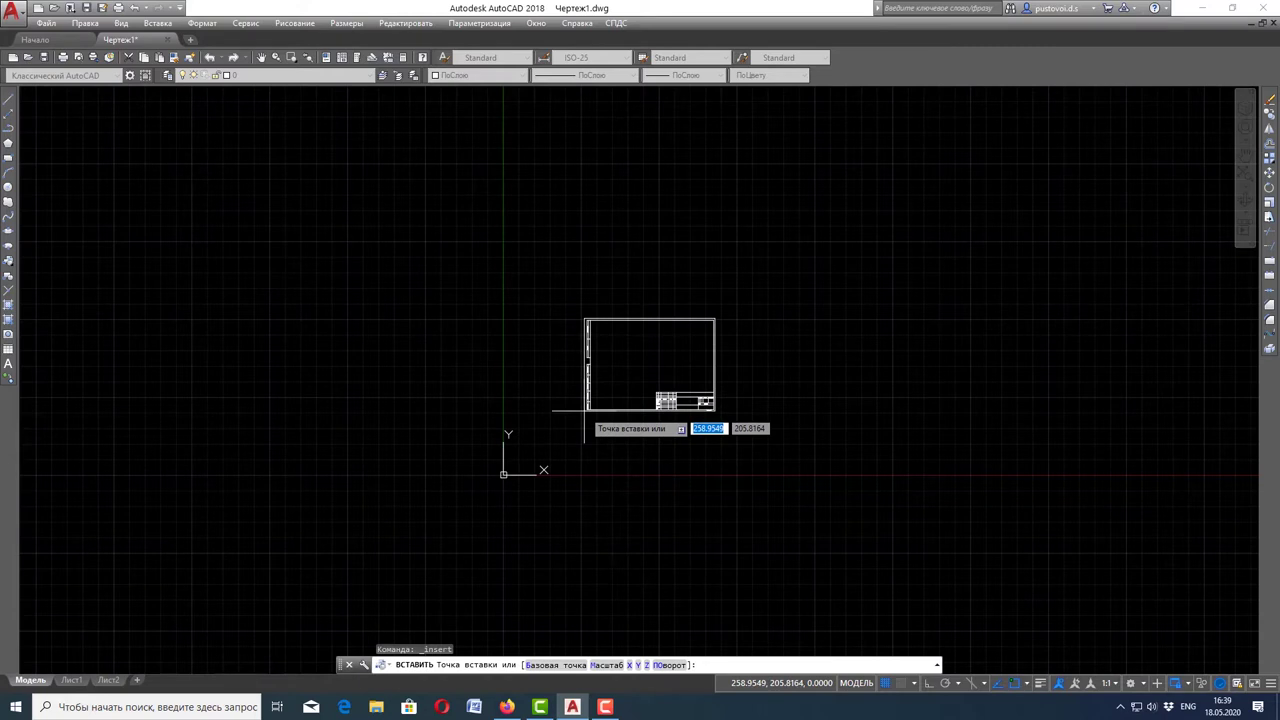
# Place the A3 frame block at insertion point 0,0
pyautogui.write('0')
pyautogui.press('Tab')
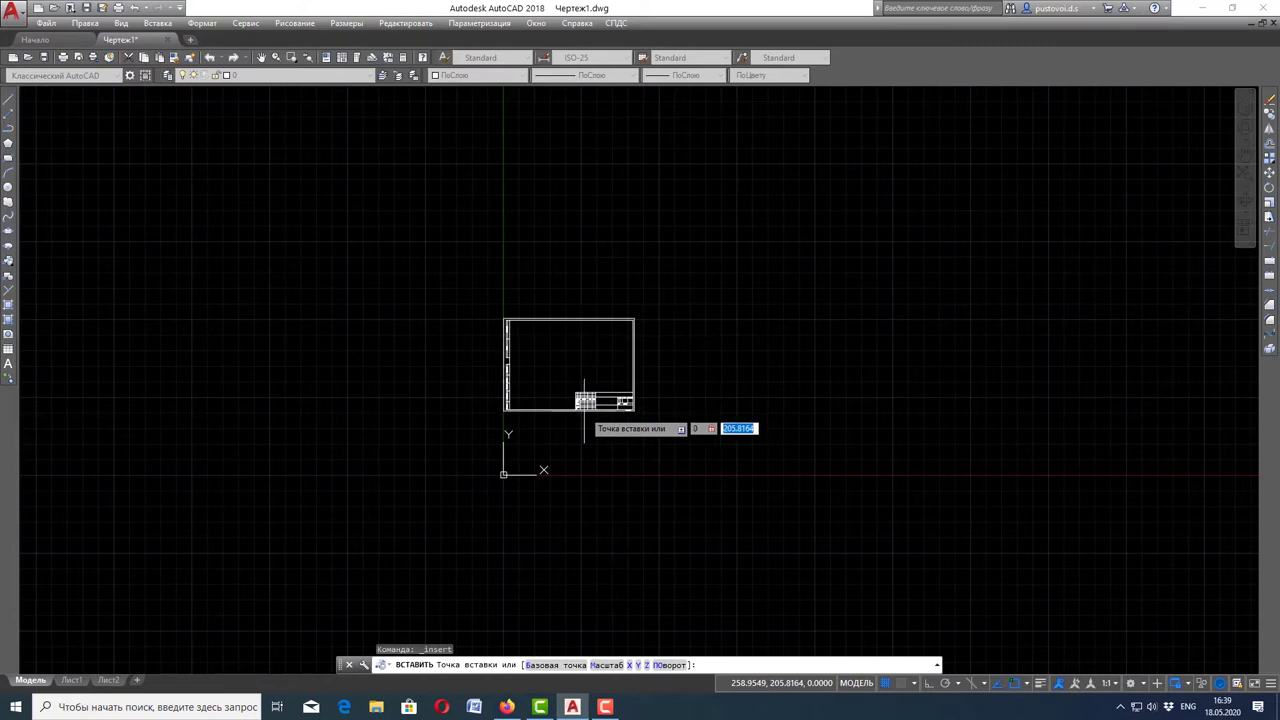
pyautogui.write('0')
pyautogui.press('Return')
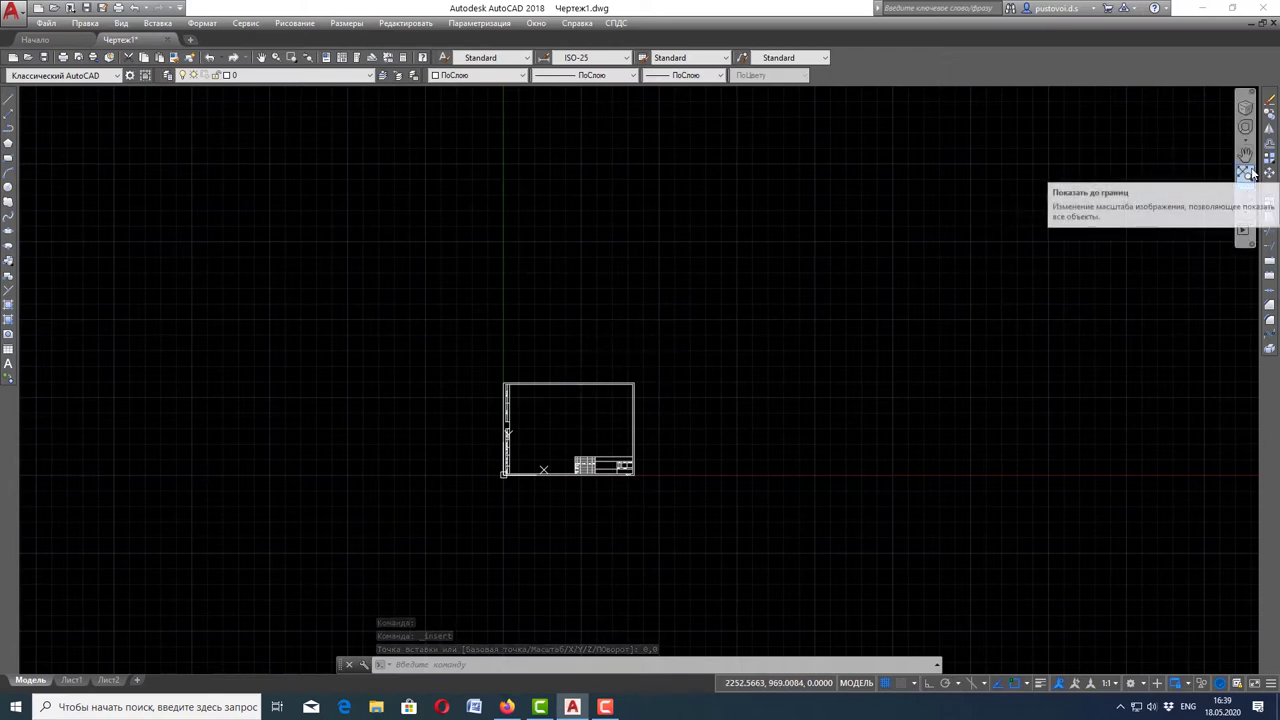
# Zoom to extents to fit the A3 frame and turn on lineweight display
pyautogui.click(1250, 173)
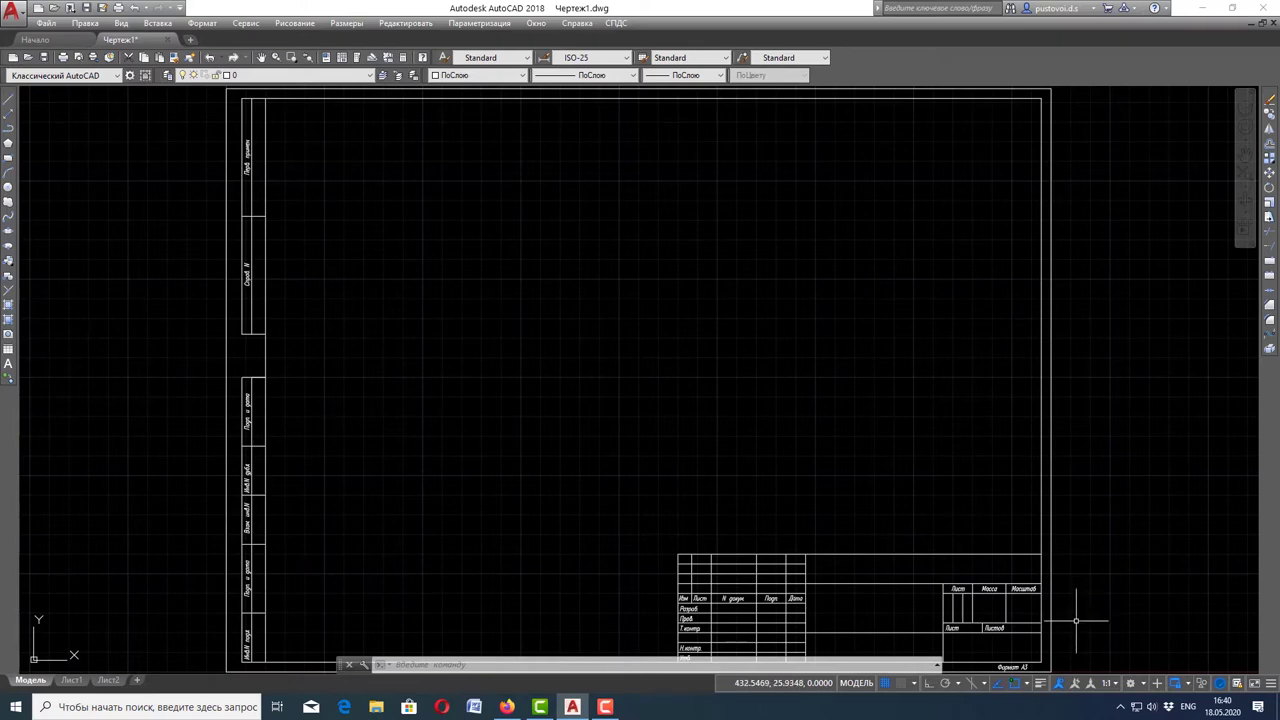
pyautogui.click(1042, 684)
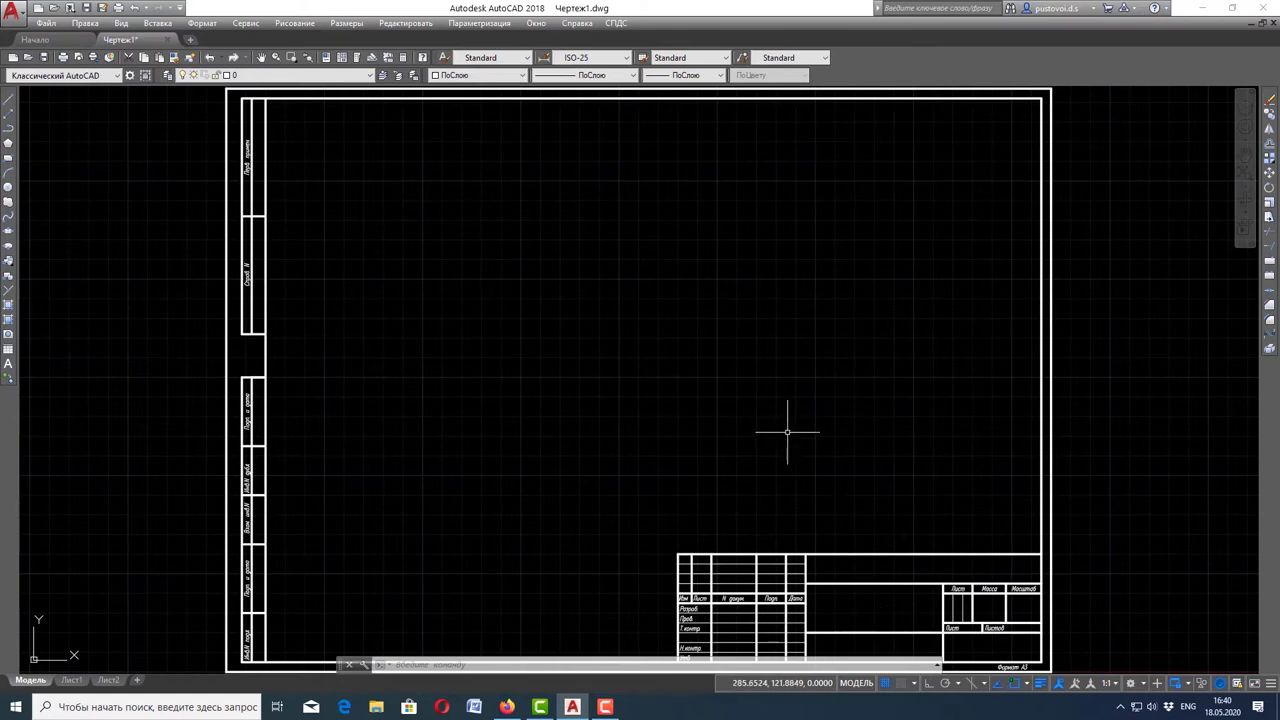
pyautogui.scroll(-2, 784, 430)
pyautogui.scroll(2, 784, 413)
pyautogui.scroll(-2, 784, 413)
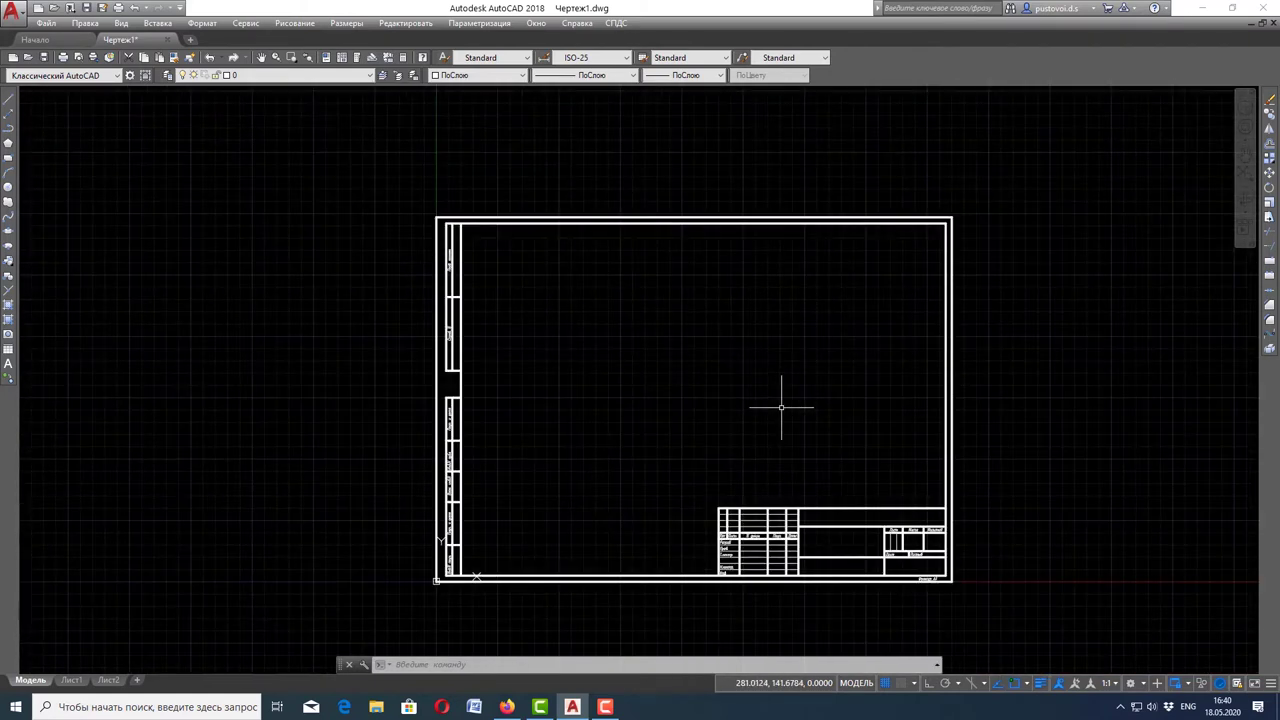
pyautogui.click(370, 76)
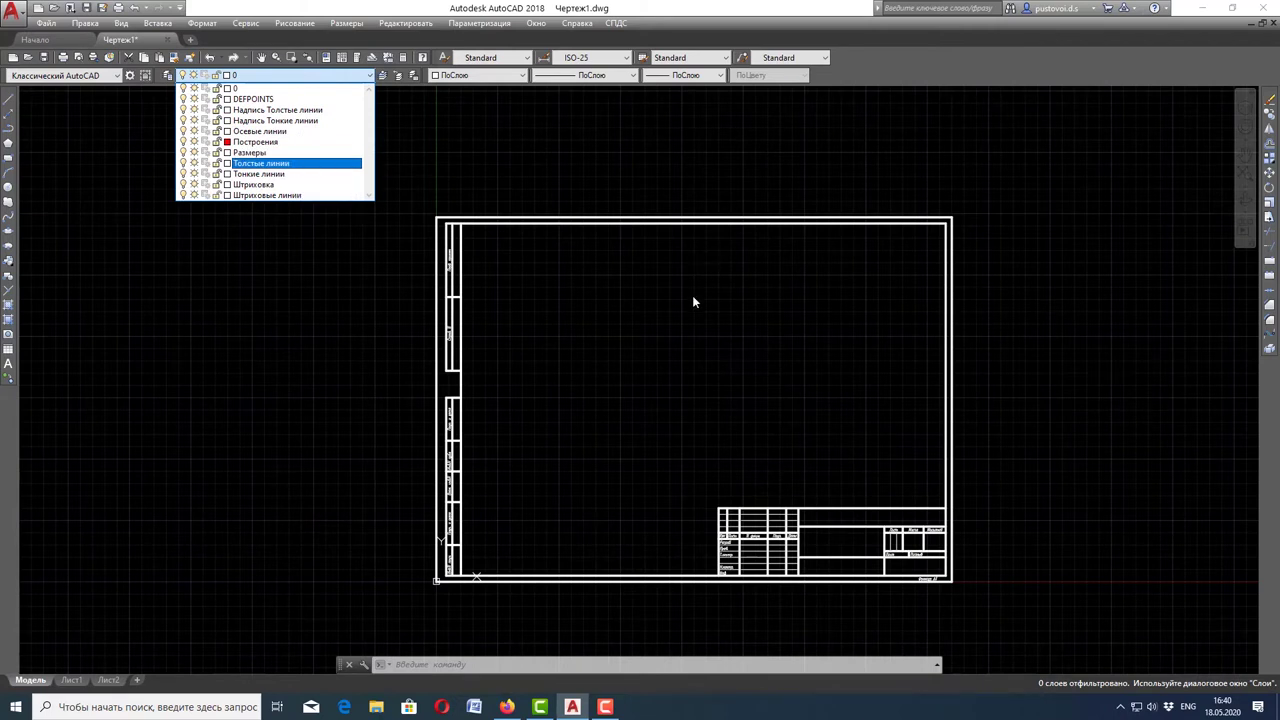
pyautogui.press('Escape')
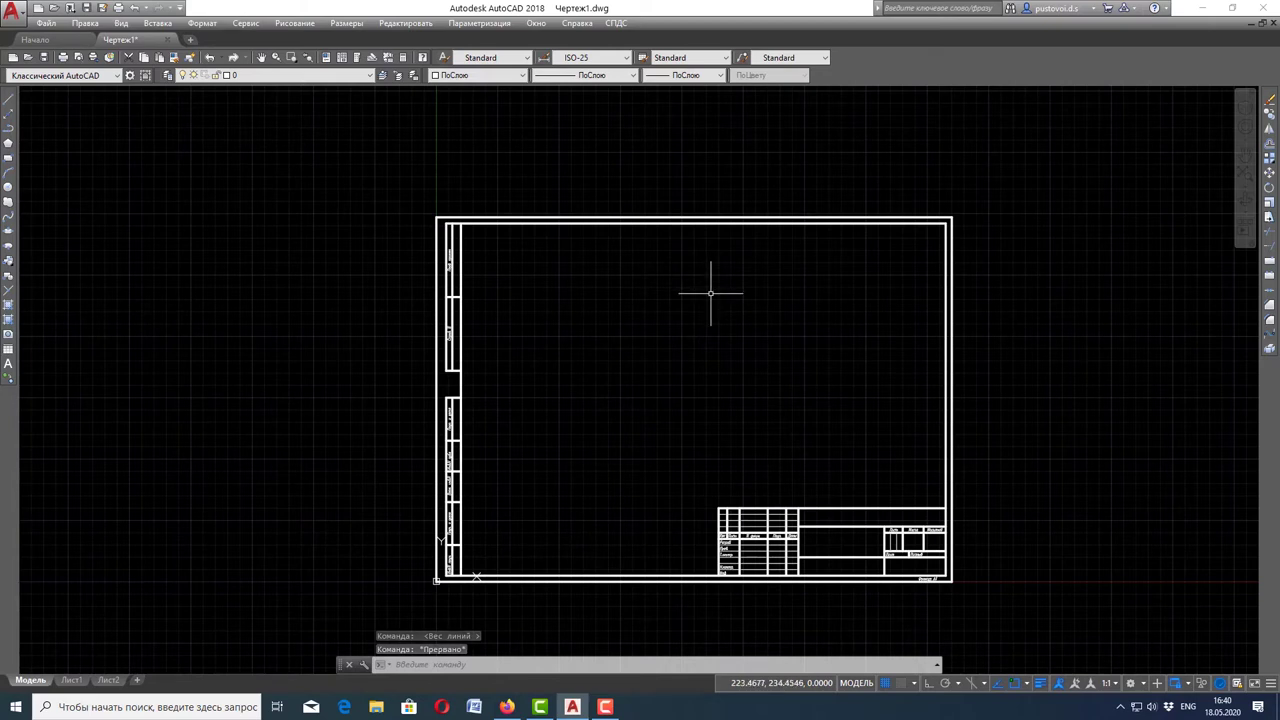
pyautogui.scroll(1, 709, 291)
pyautogui.scroll(-1, 709, 291)
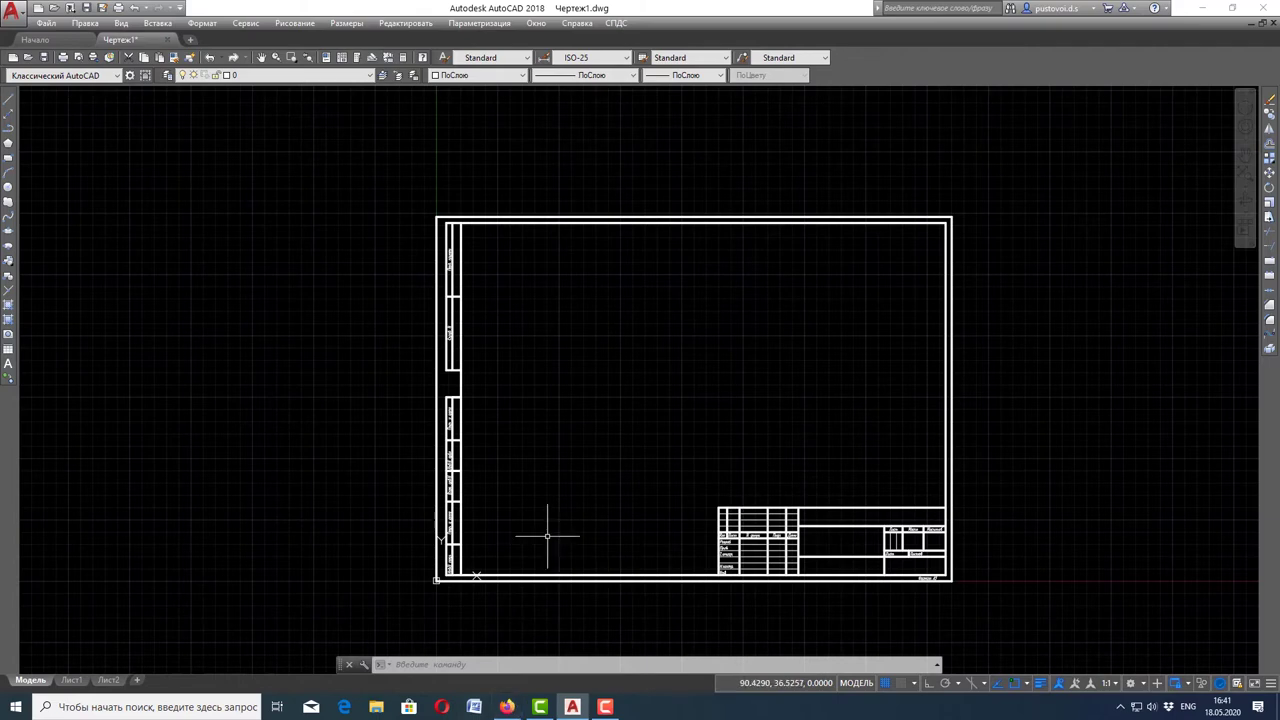
pyautogui.click(507, 706)
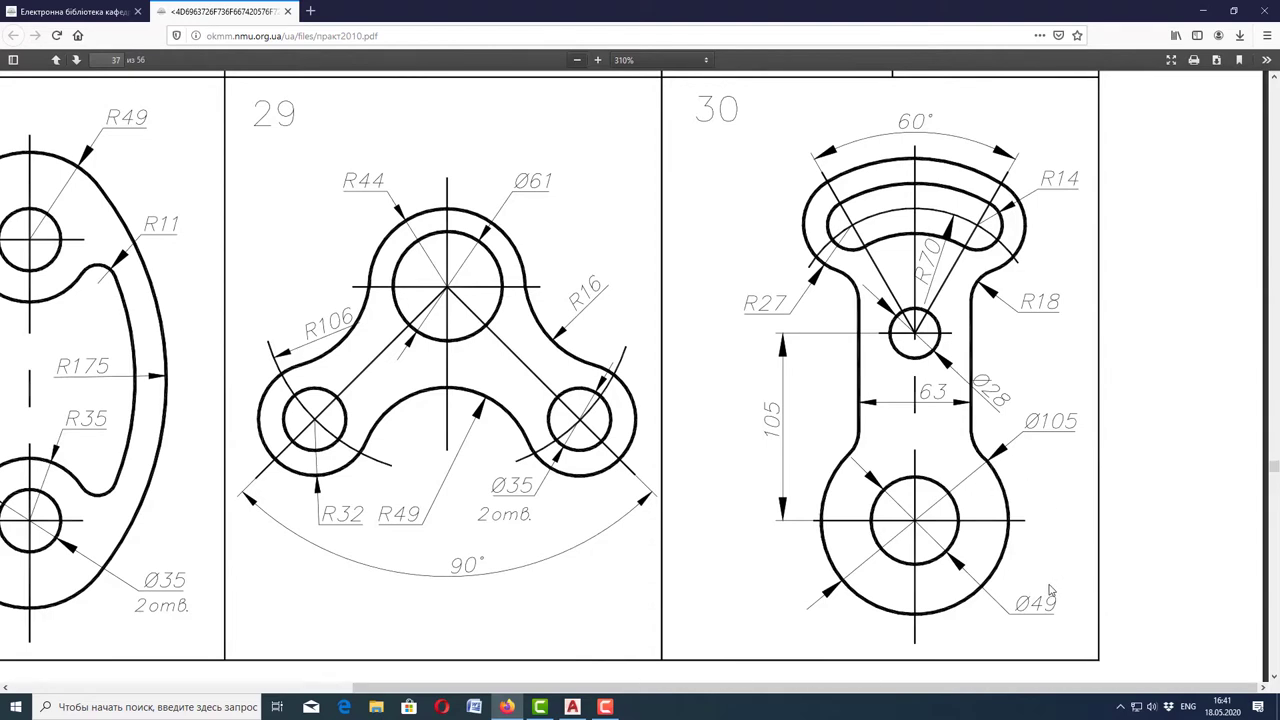
# Make Толстые линии the current layer
pyautogui.moveTo(685, 688)
pyautogui.click(572, 706)
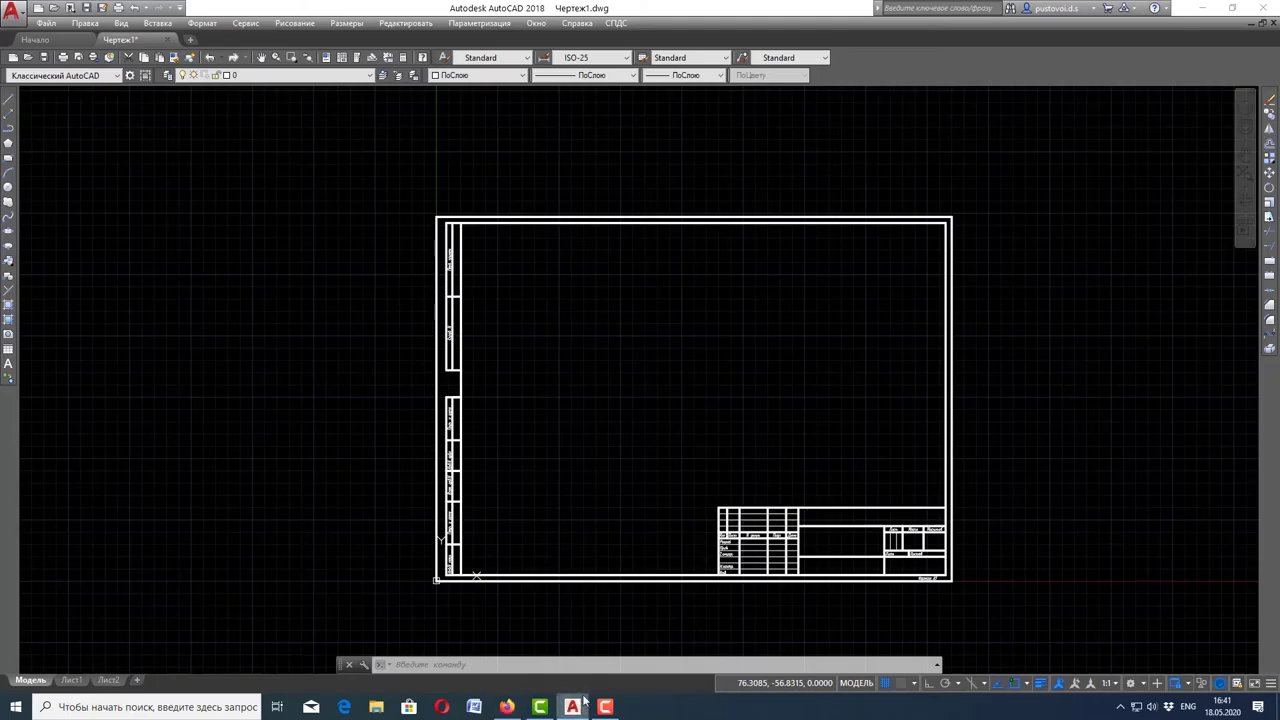
pyautogui.click(330, 76)
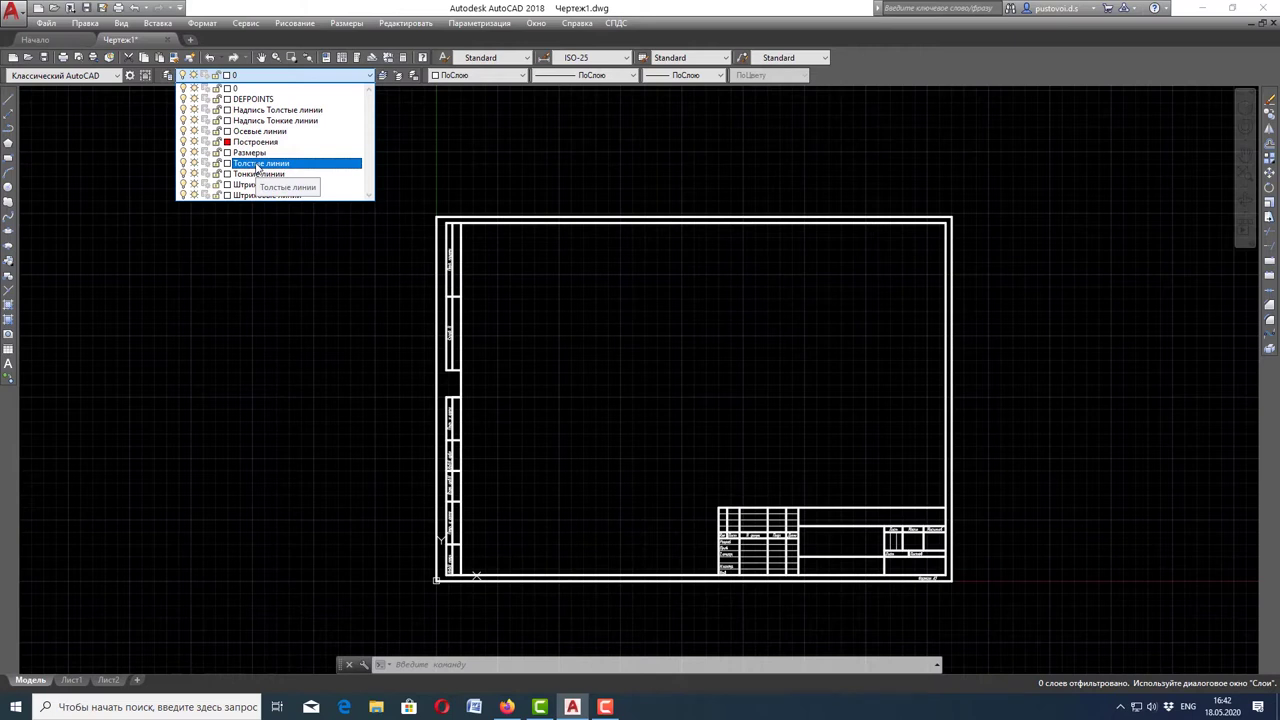
pyautogui.click(258, 164)
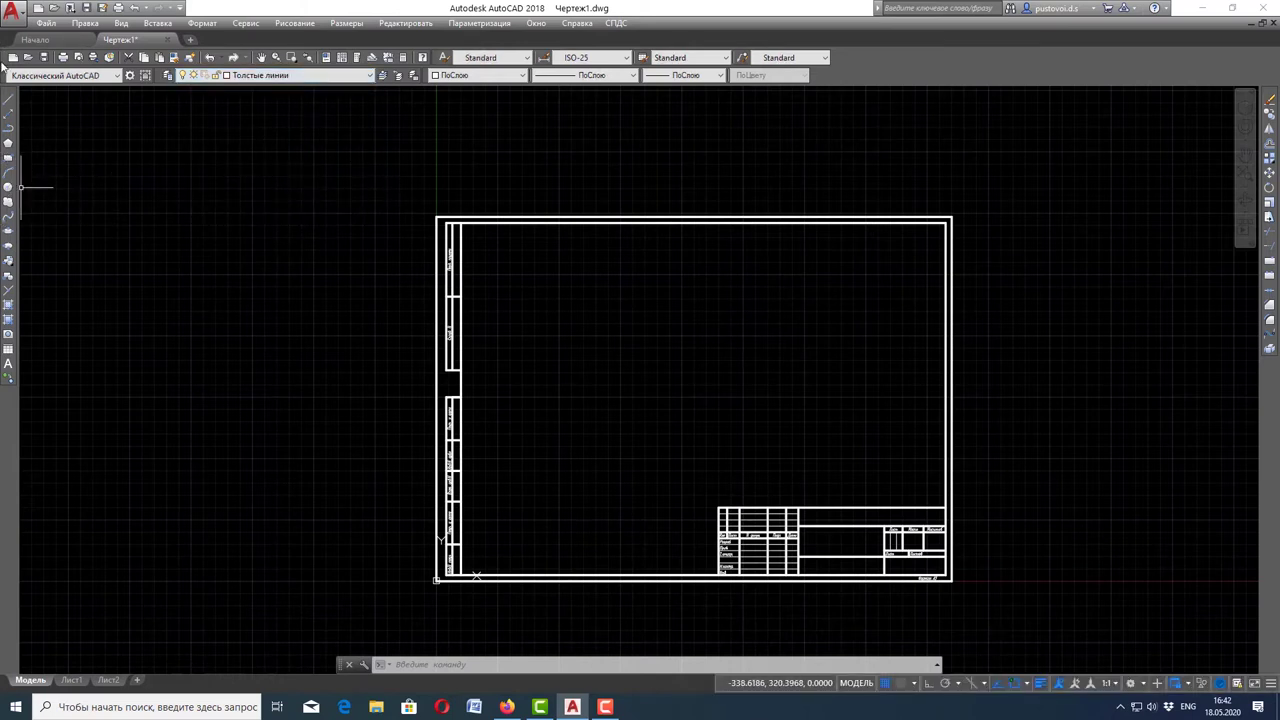
# Draw a trial circle of diameter 10, then select and delete it
pyautogui.click(9, 188)
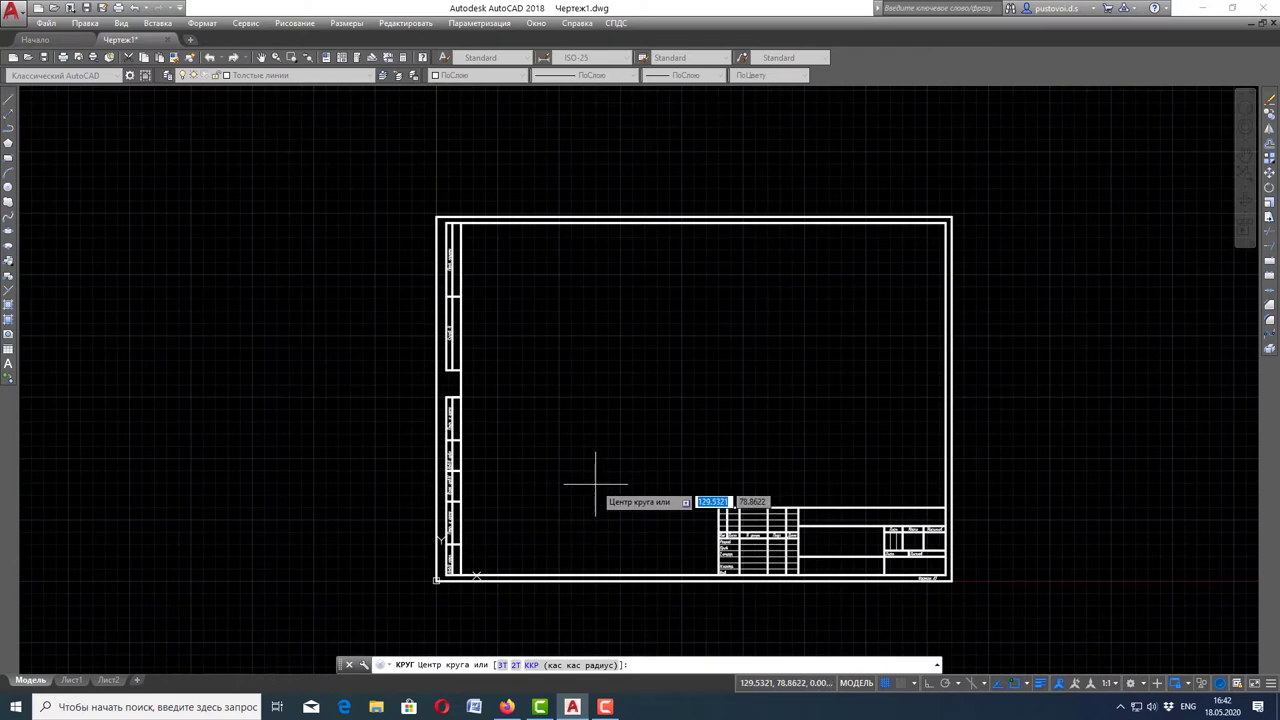
pyautogui.click(592, 490)
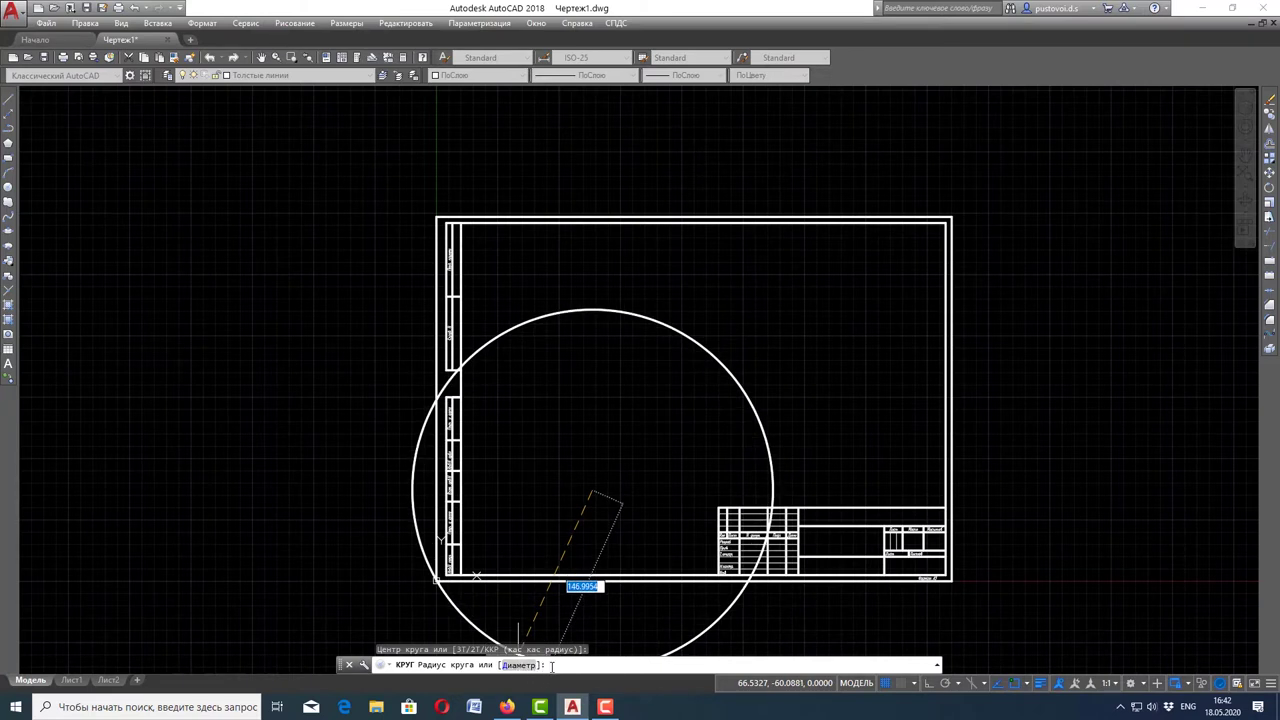
pyautogui.click(518, 665)
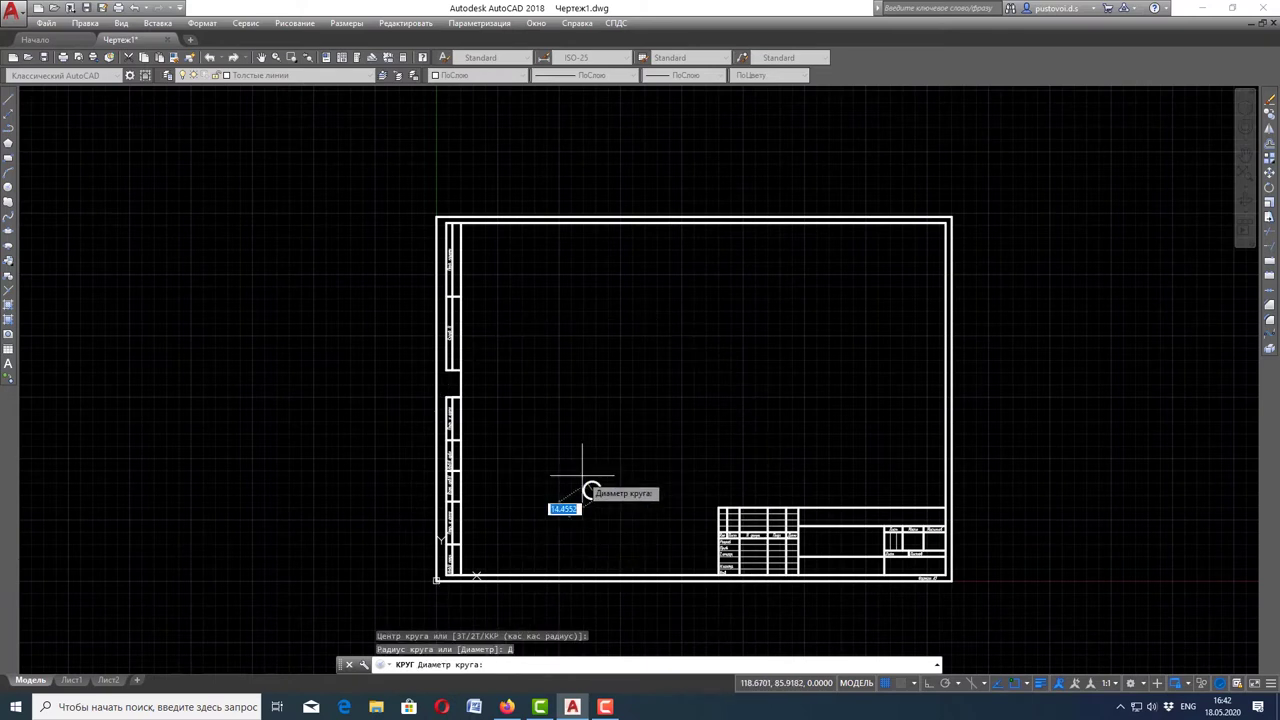
pyautogui.write('10')
pyautogui.press('Return')
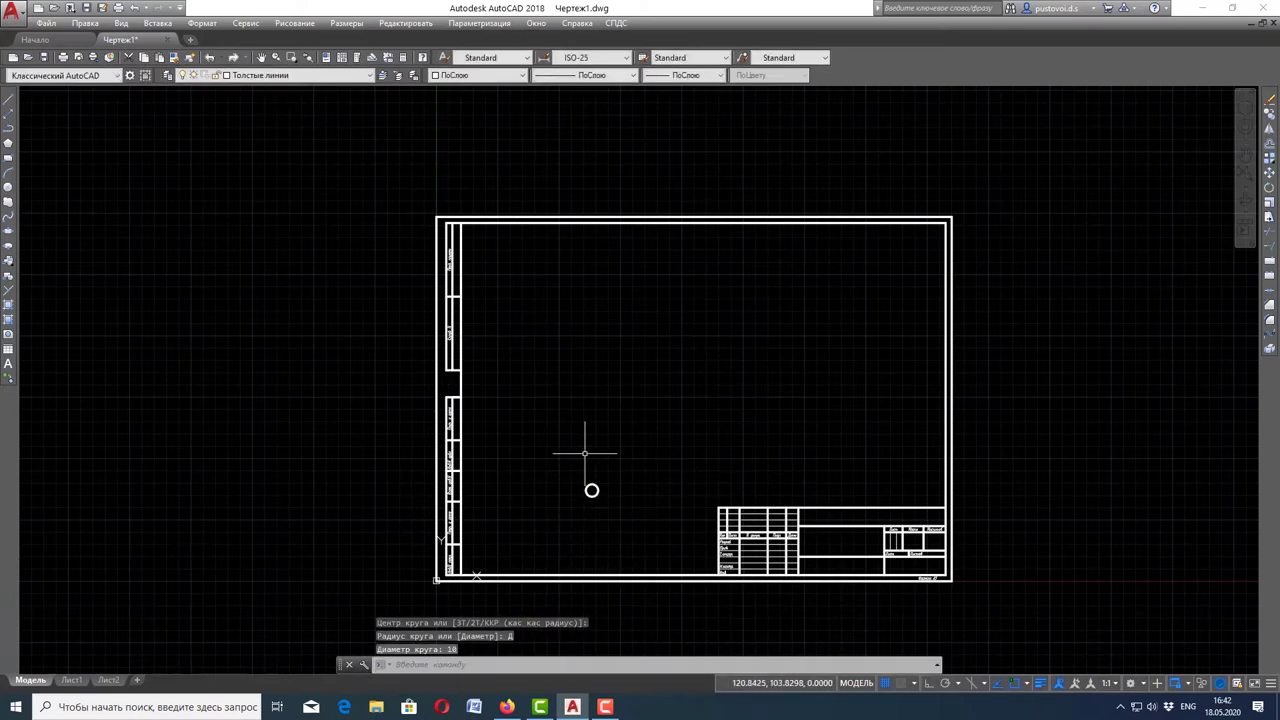
pyautogui.scroll(2, 604, 529)
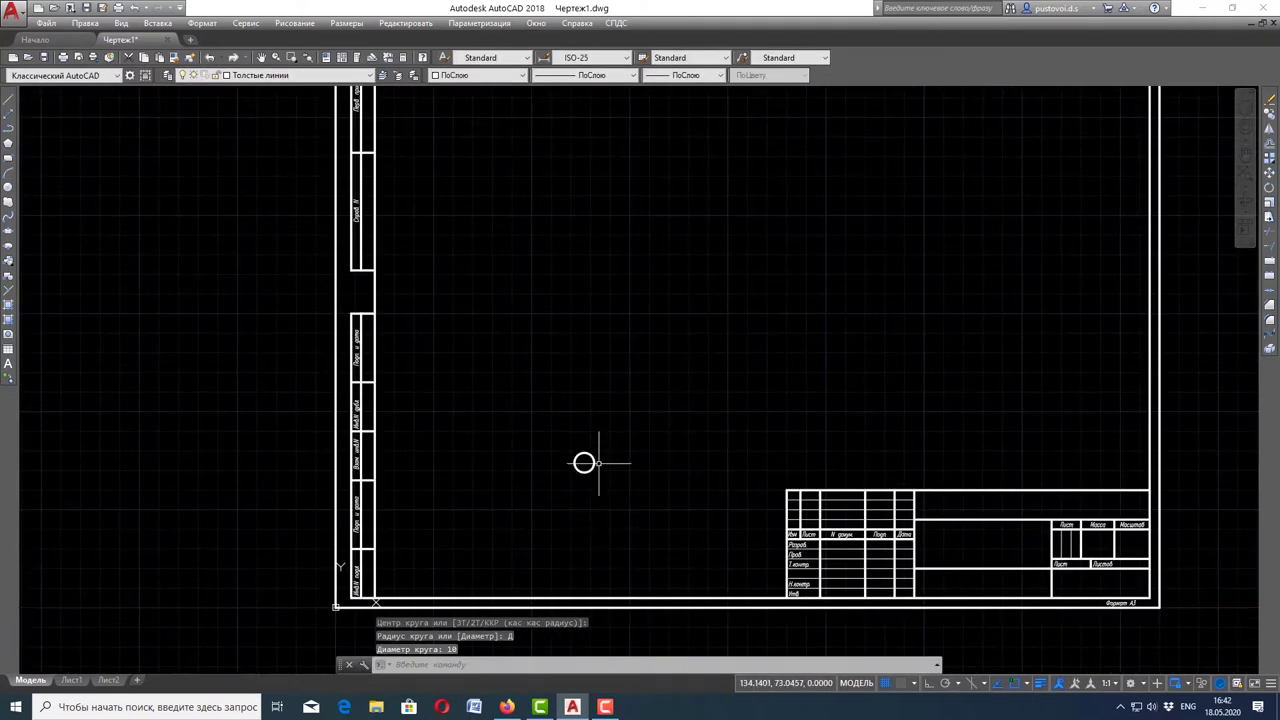
pyautogui.click(595, 432)
pyautogui.click(529, 494)
pyautogui.press('Delete')
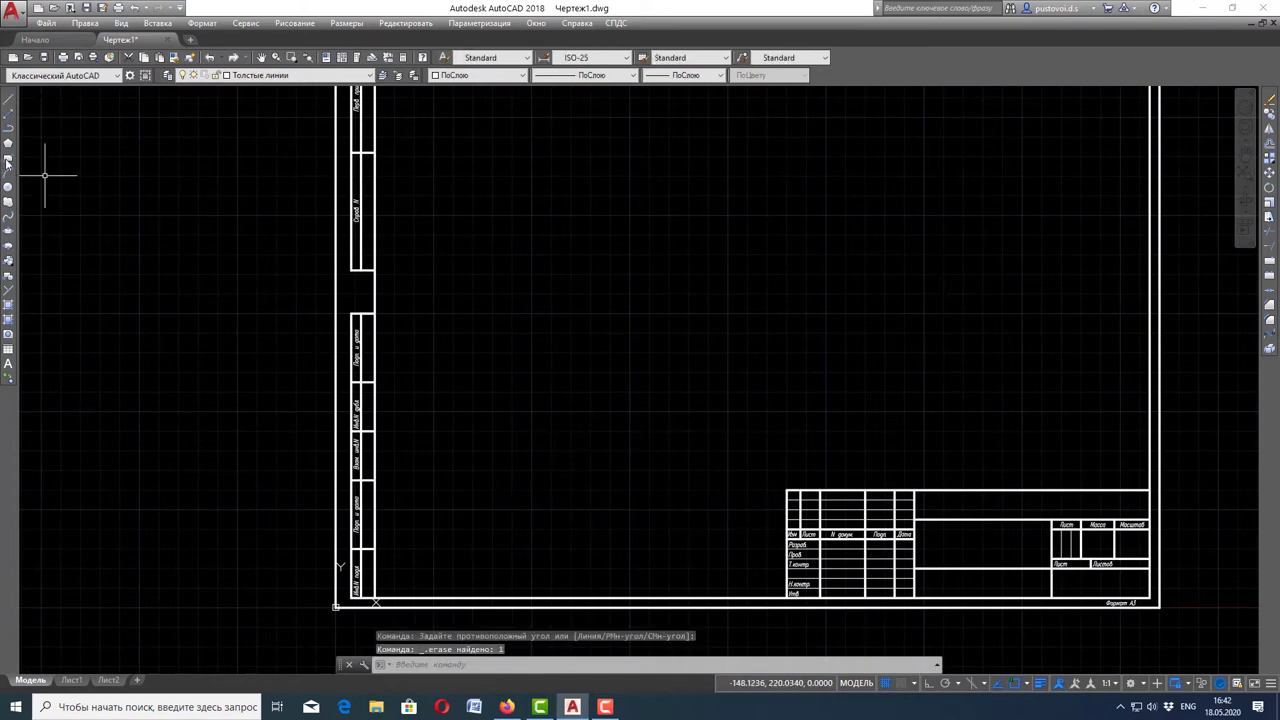
# Draw a circle with diameter 105 and select it
pyautogui.click(8, 187)
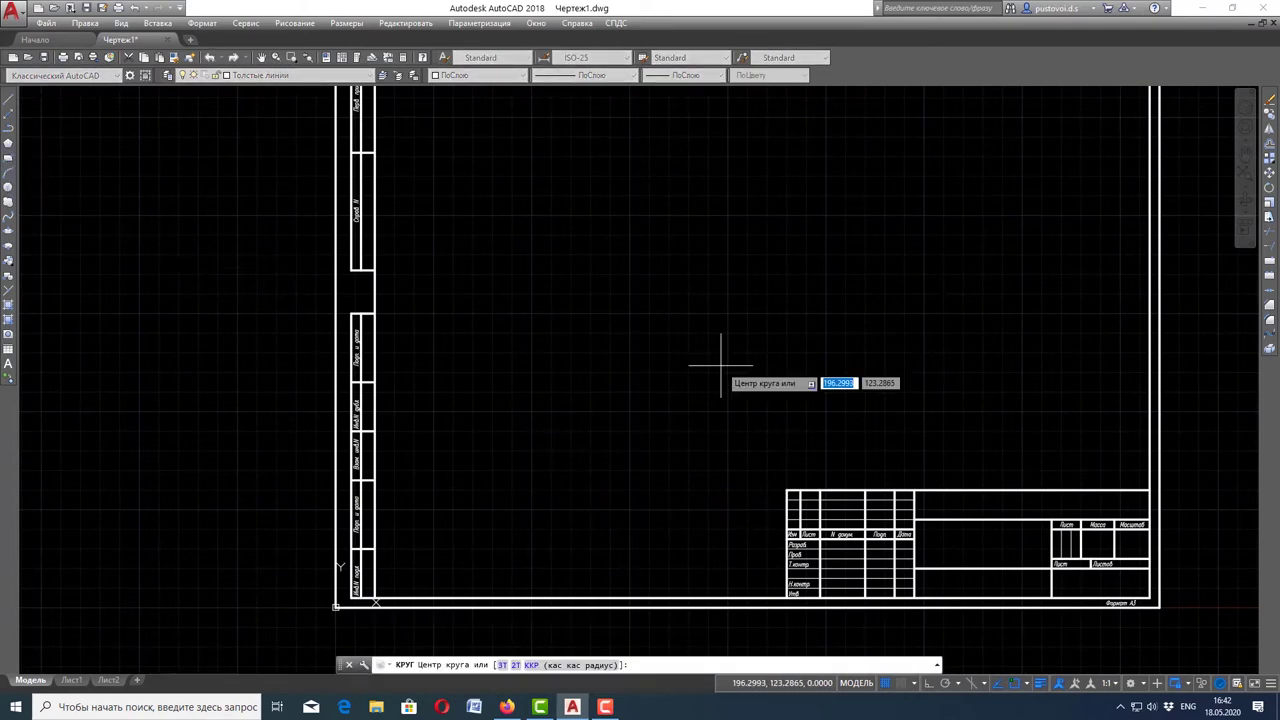
pyautogui.write('Д')
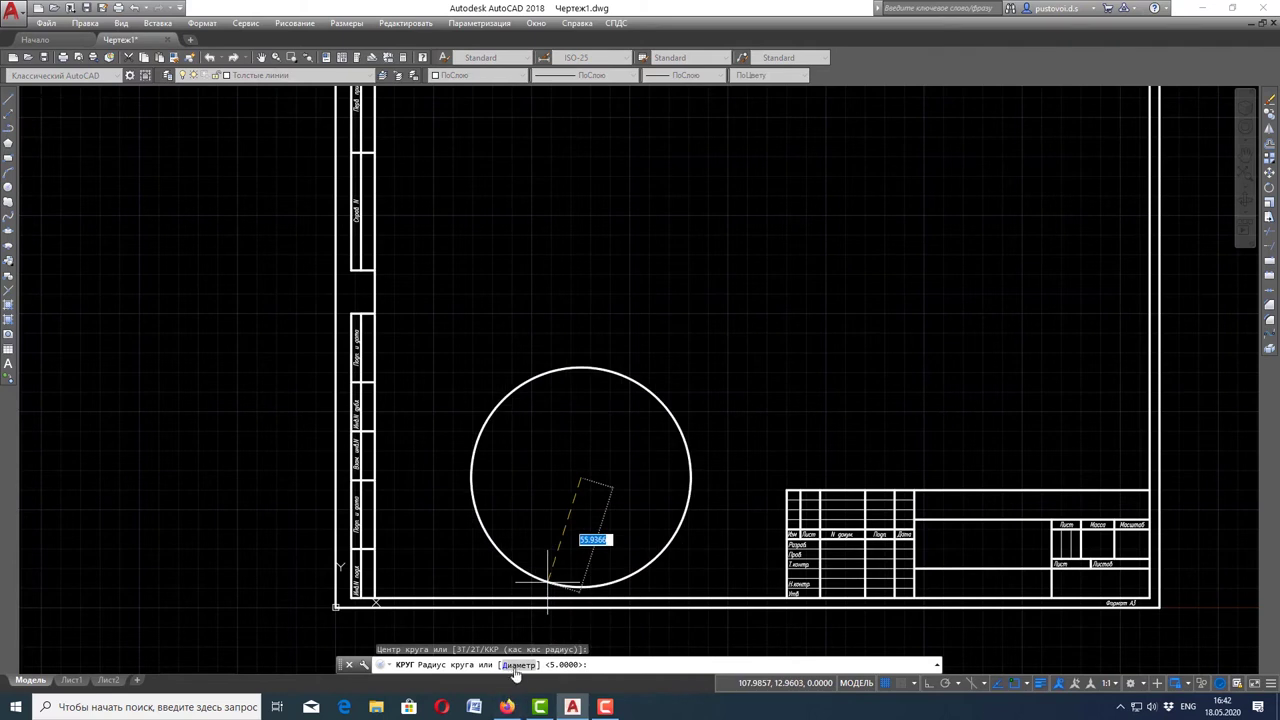
pyautogui.press('Return')
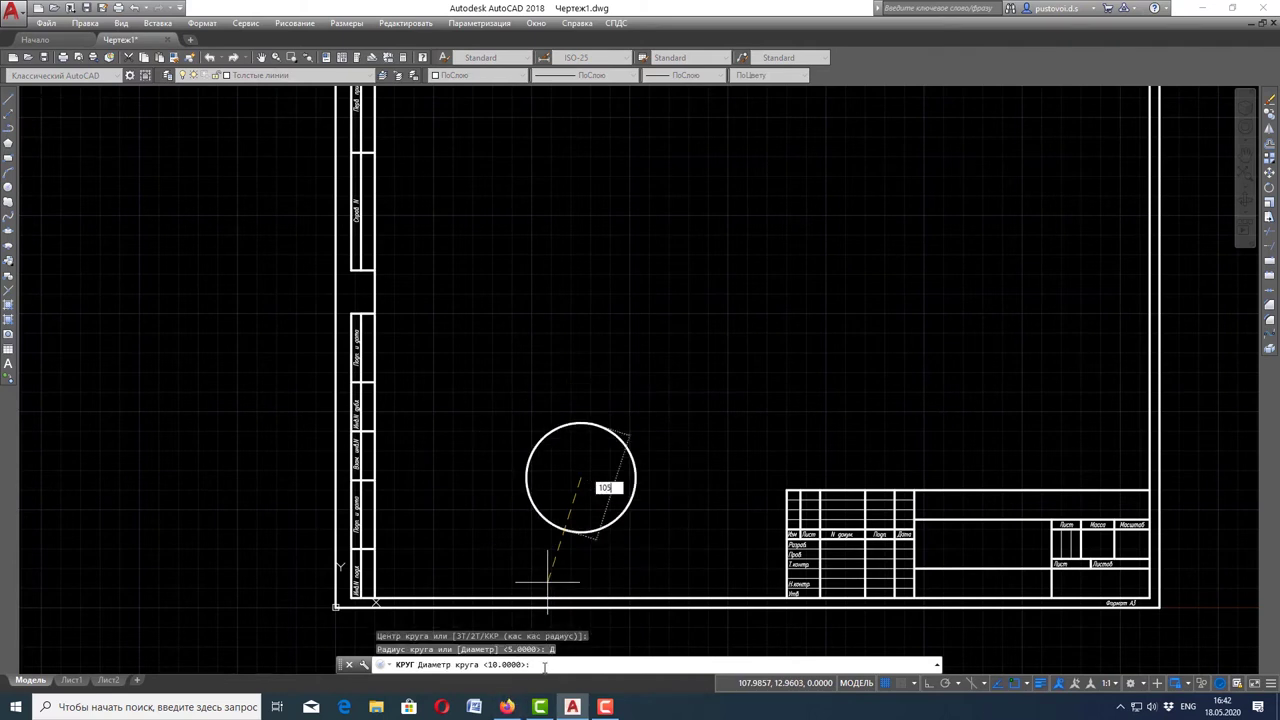
pyautogui.press('Return')
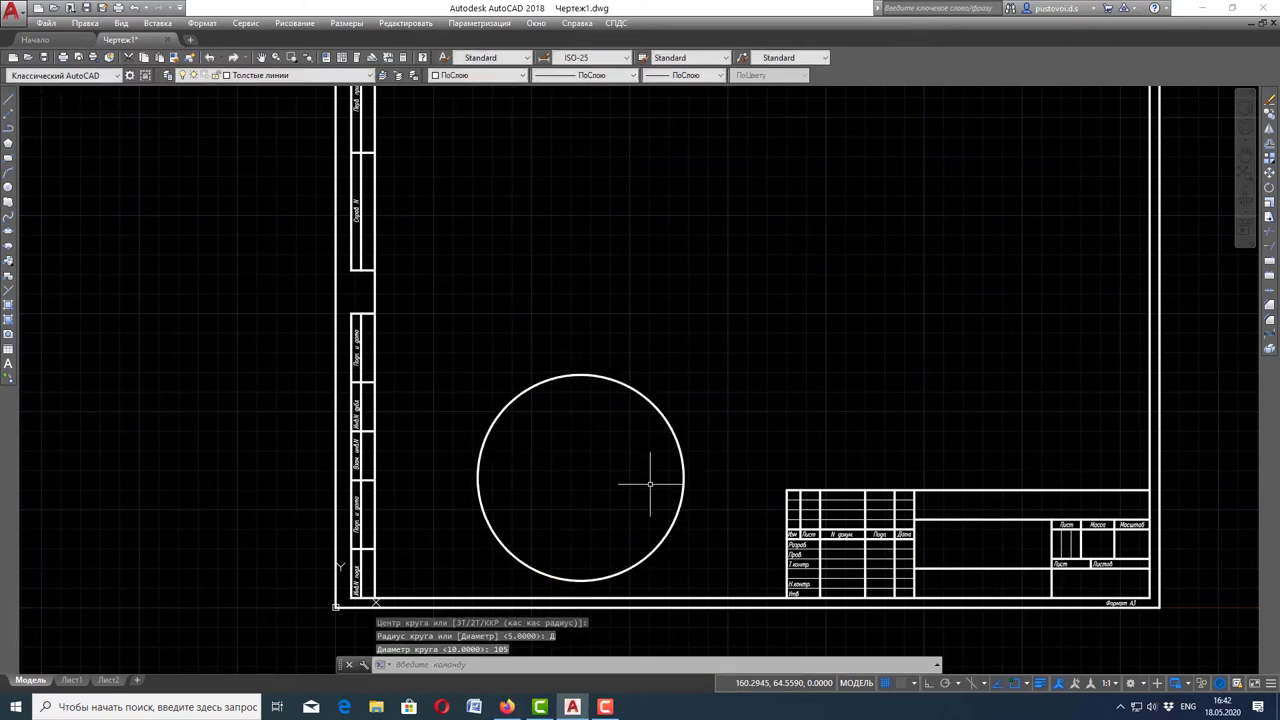
pyautogui.press('Escape')
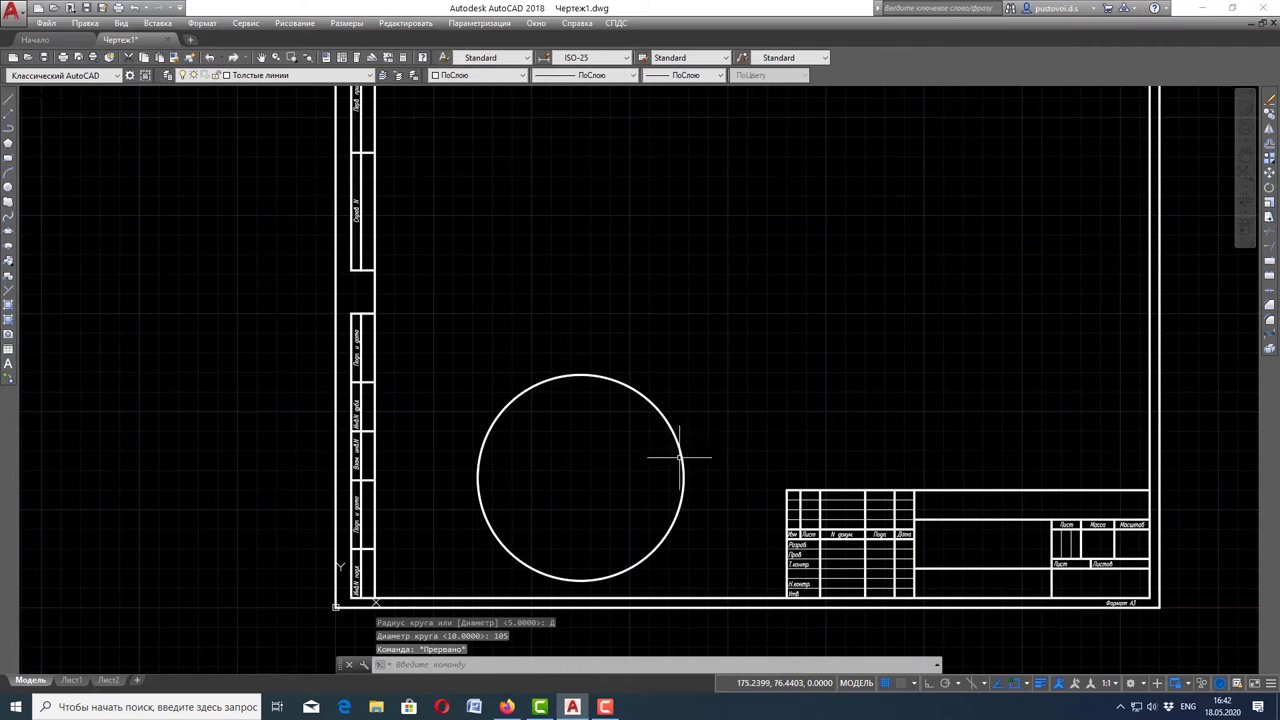
pyautogui.click(680, 457)
pyautogui.click(680, 457)
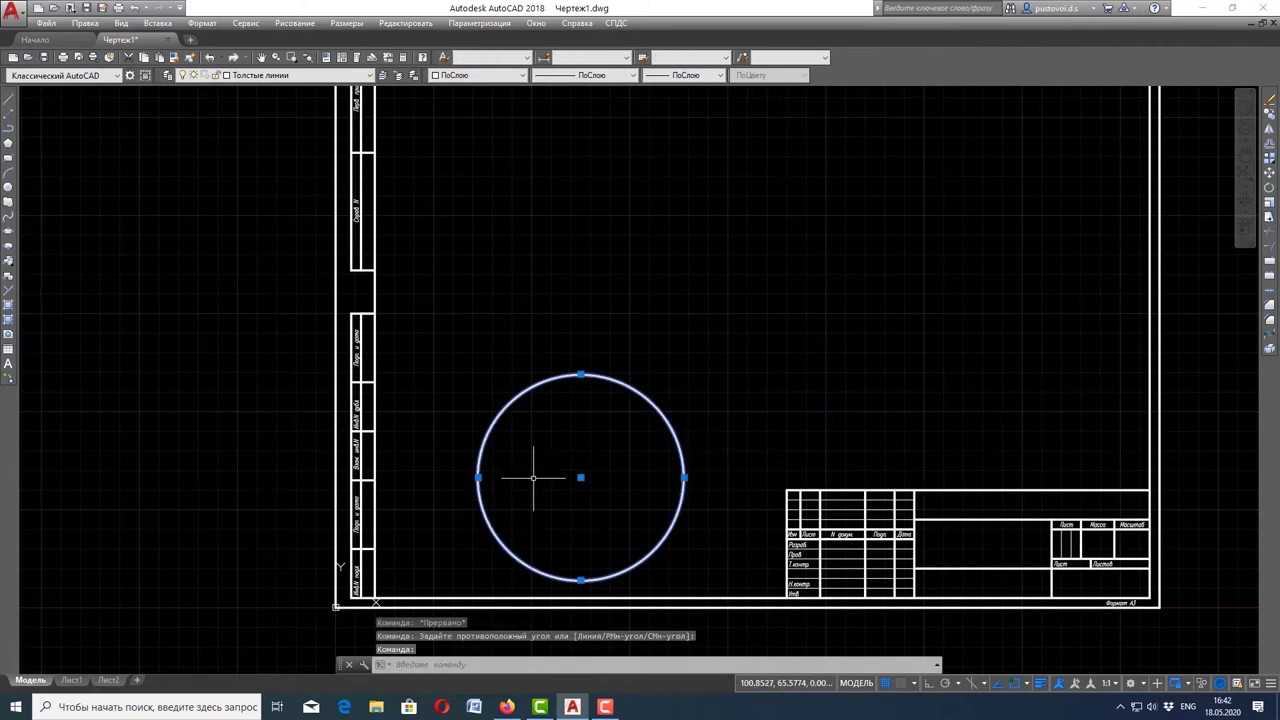
pyautogui.click(586, 470)
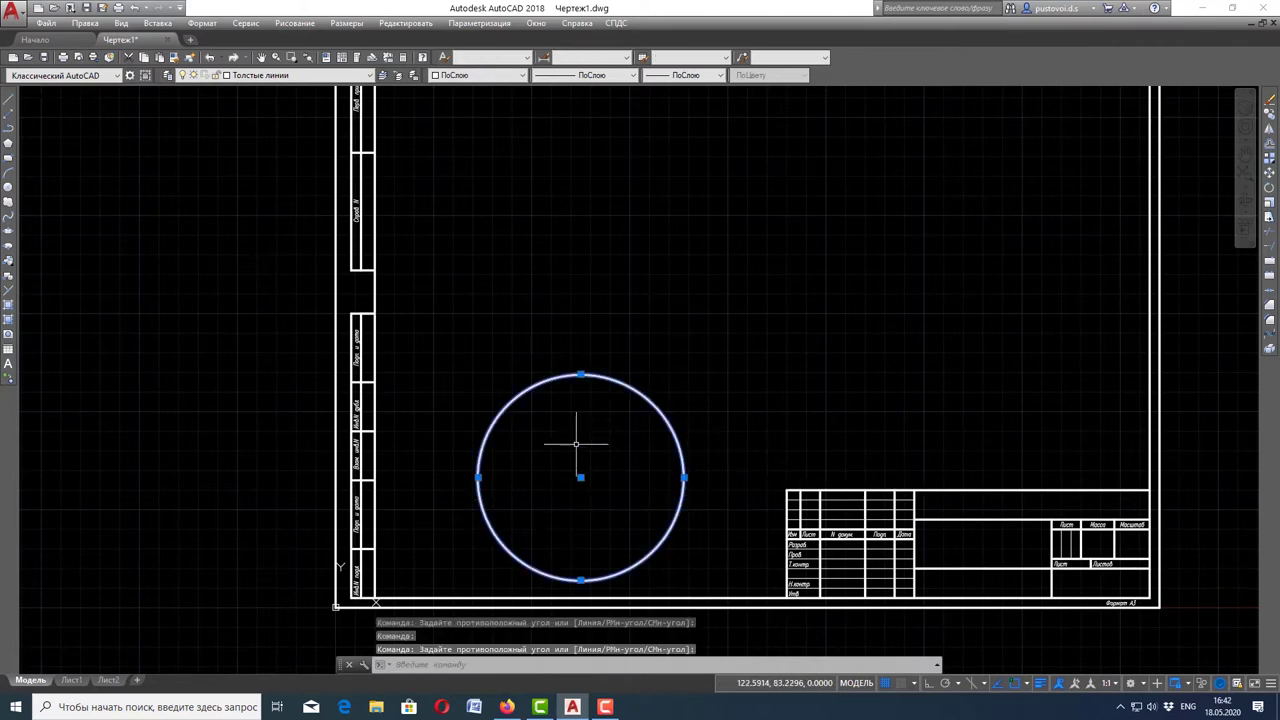
# Drag the Ø105 circle's centre grip higher, then move the circle slightly left
pyautogui.click(581, 477)
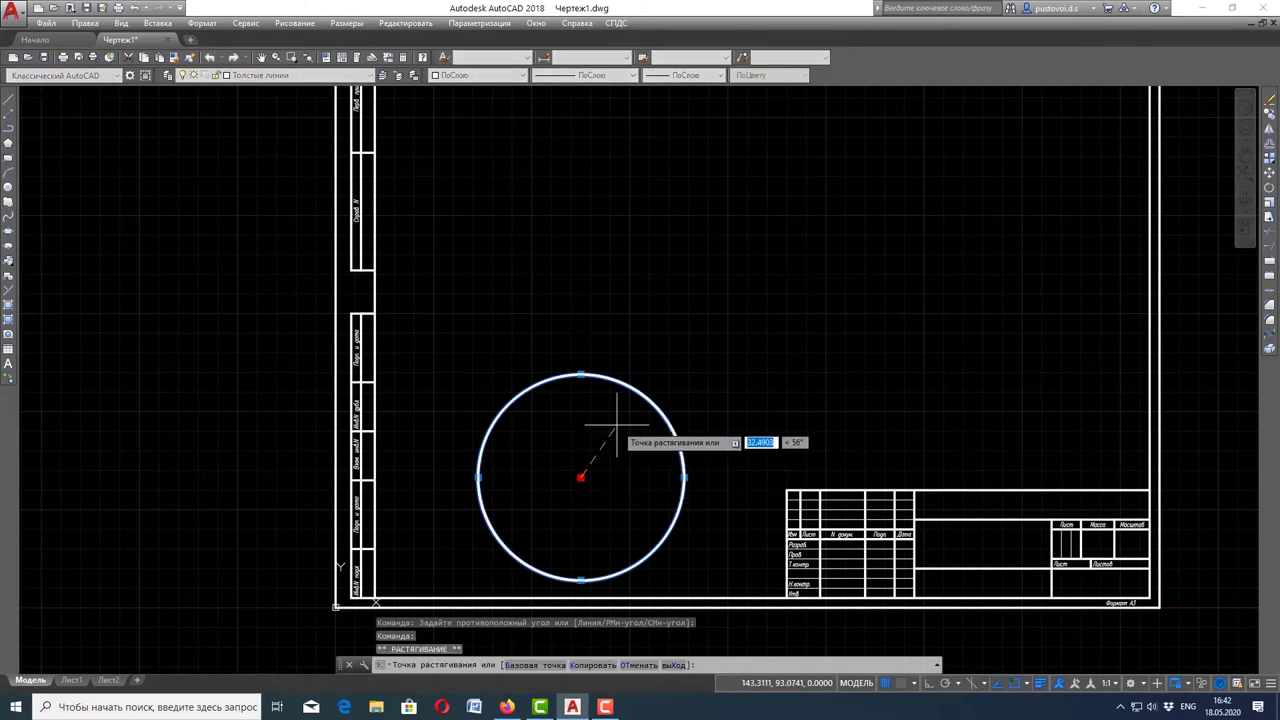
pyautogui.click(615, 446)
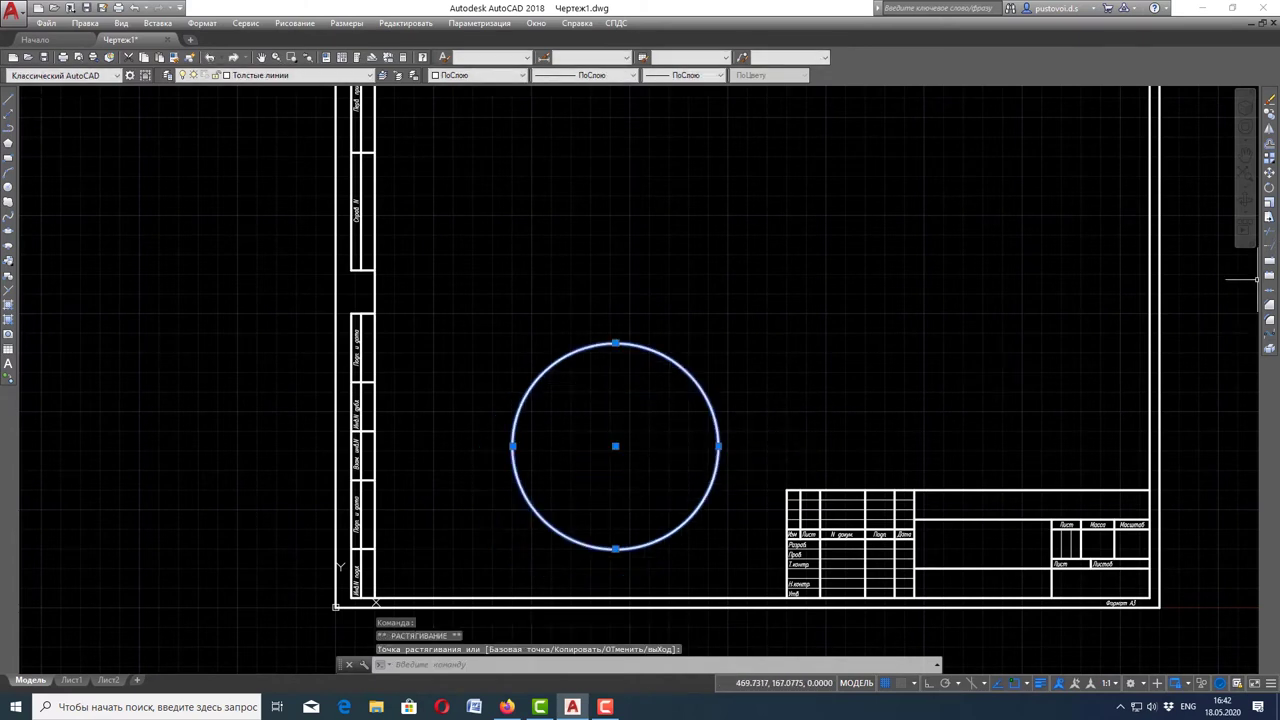
pyautogui.click(1270, 173)
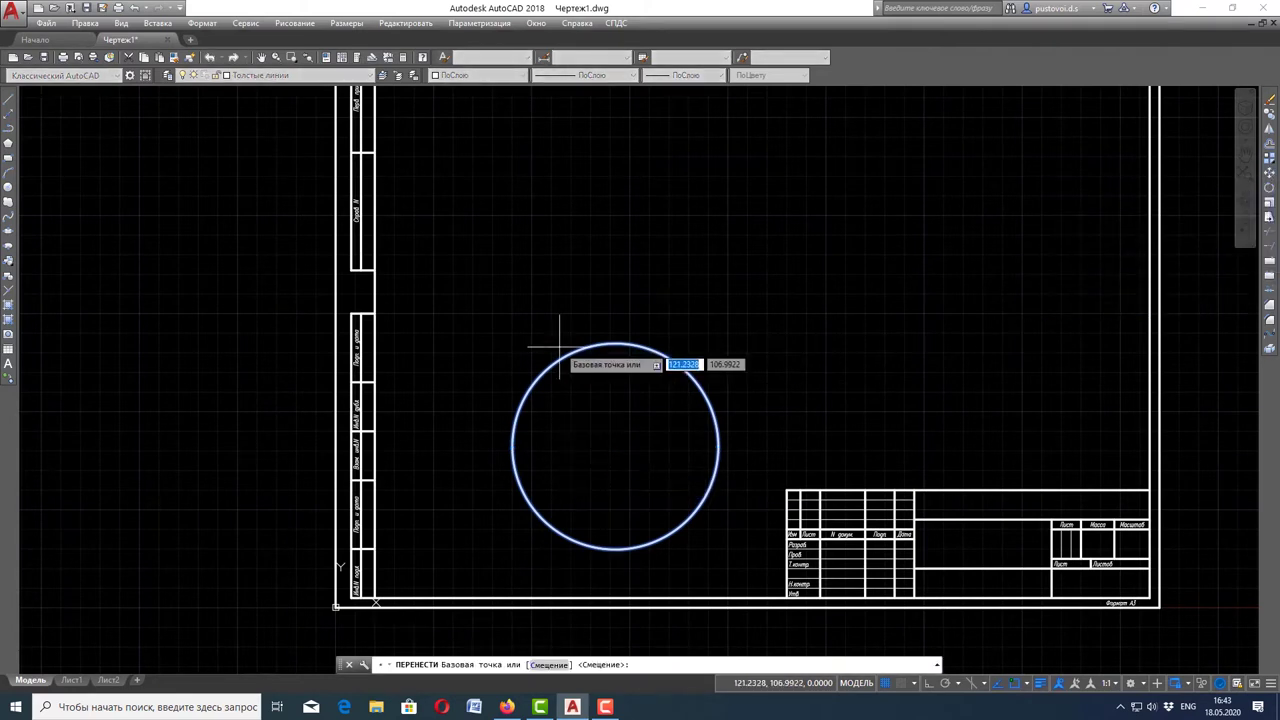
pyautogui.click(615, 446)
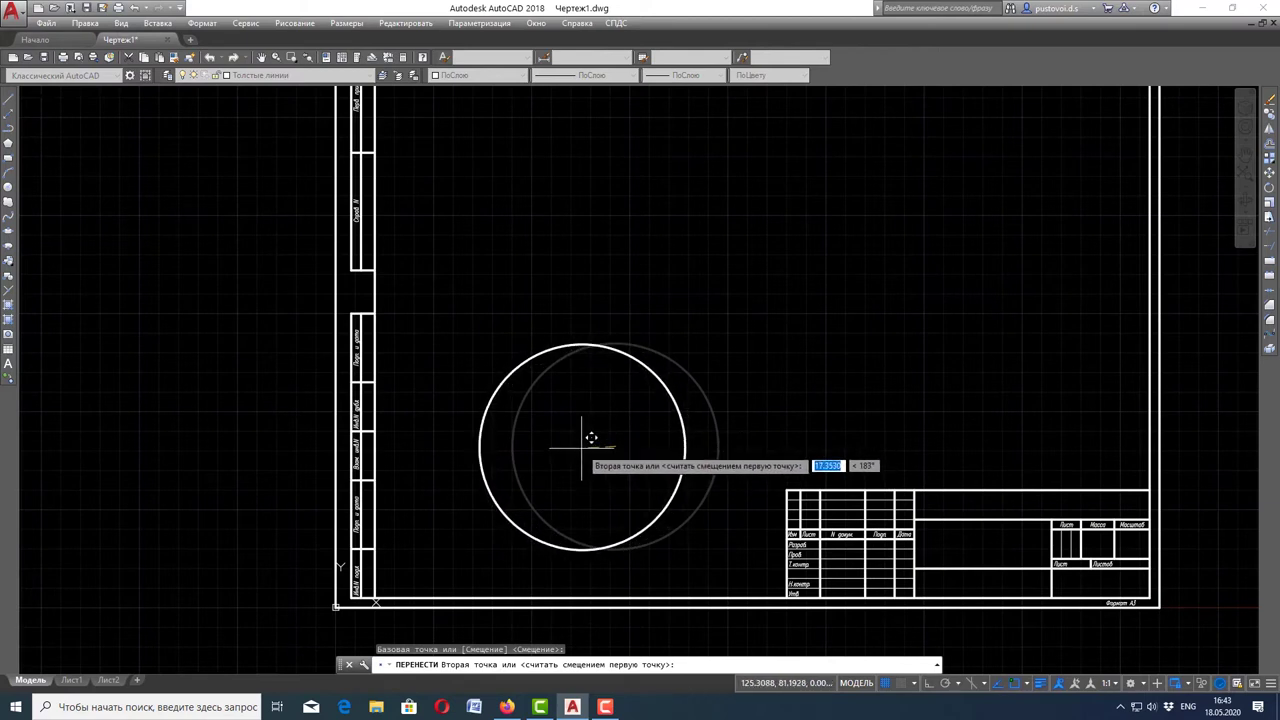
pyautogui.click(578, 448)
pyautogui.press('Escape')
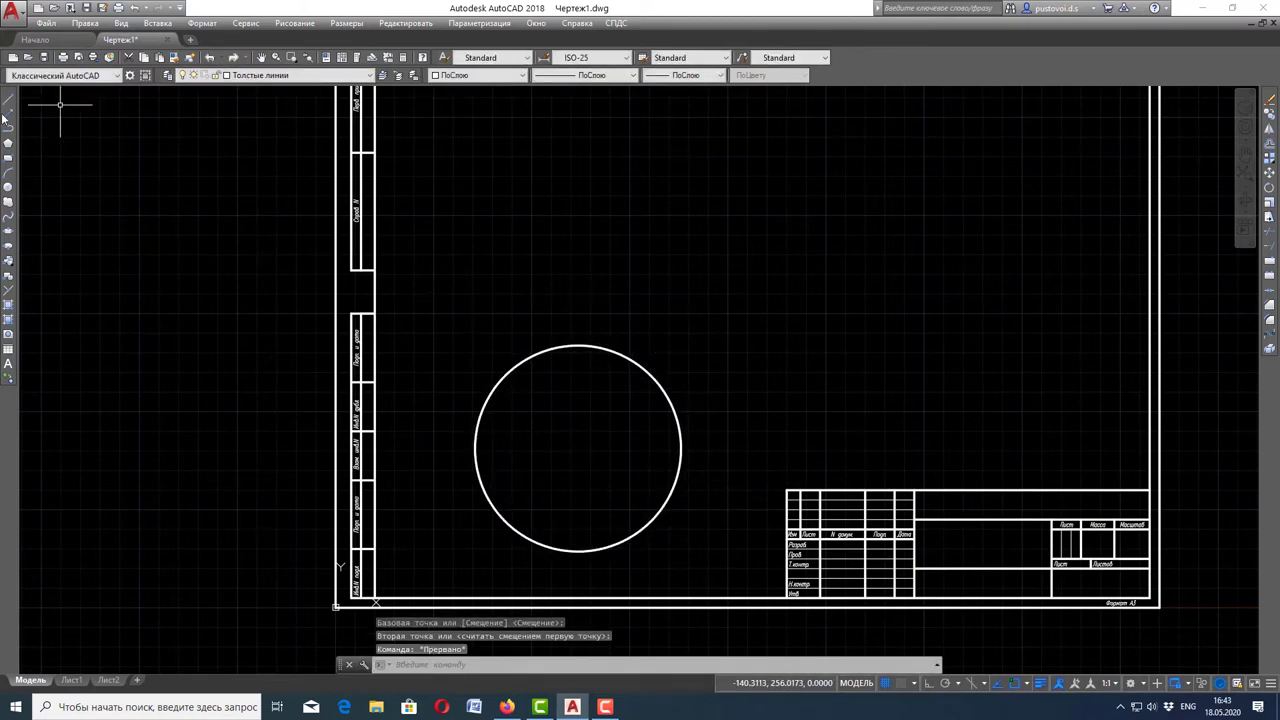
# Draw a Ø49 circle concentric with the Ø105 circle and zoom out to the whole frame
pyautogui.click(8, 188)
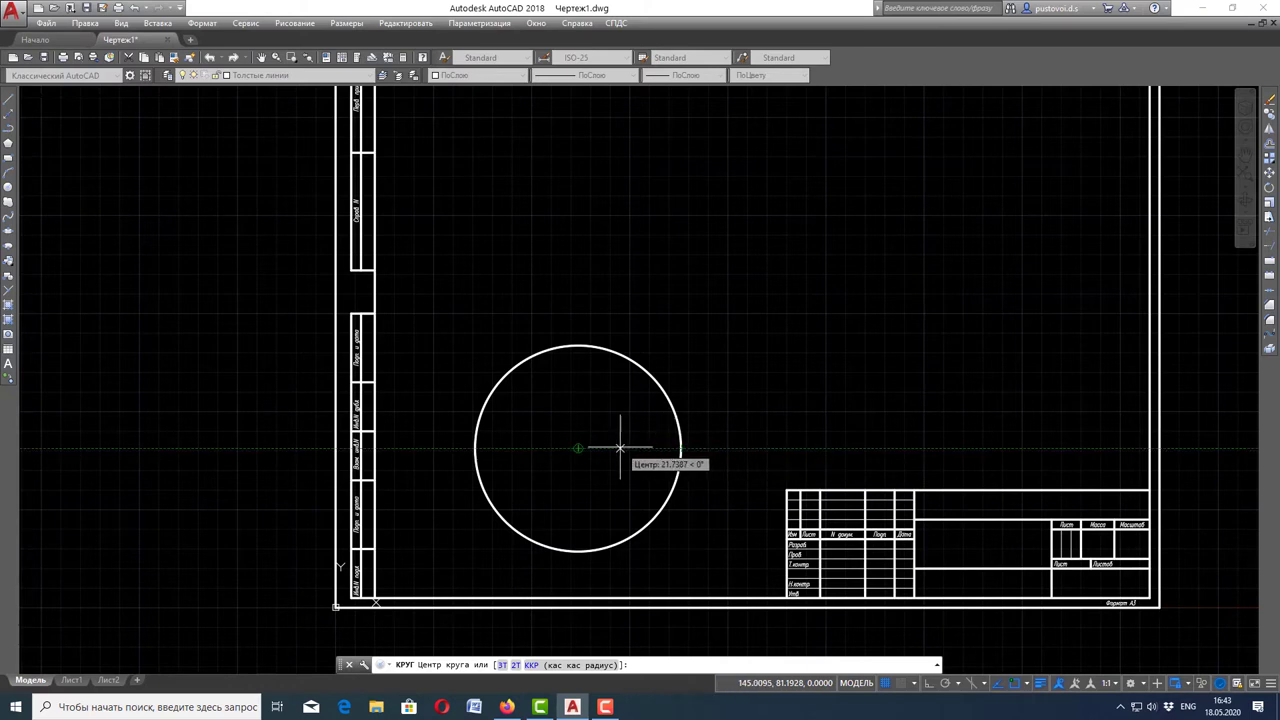
pyautogui.click(578, 448)
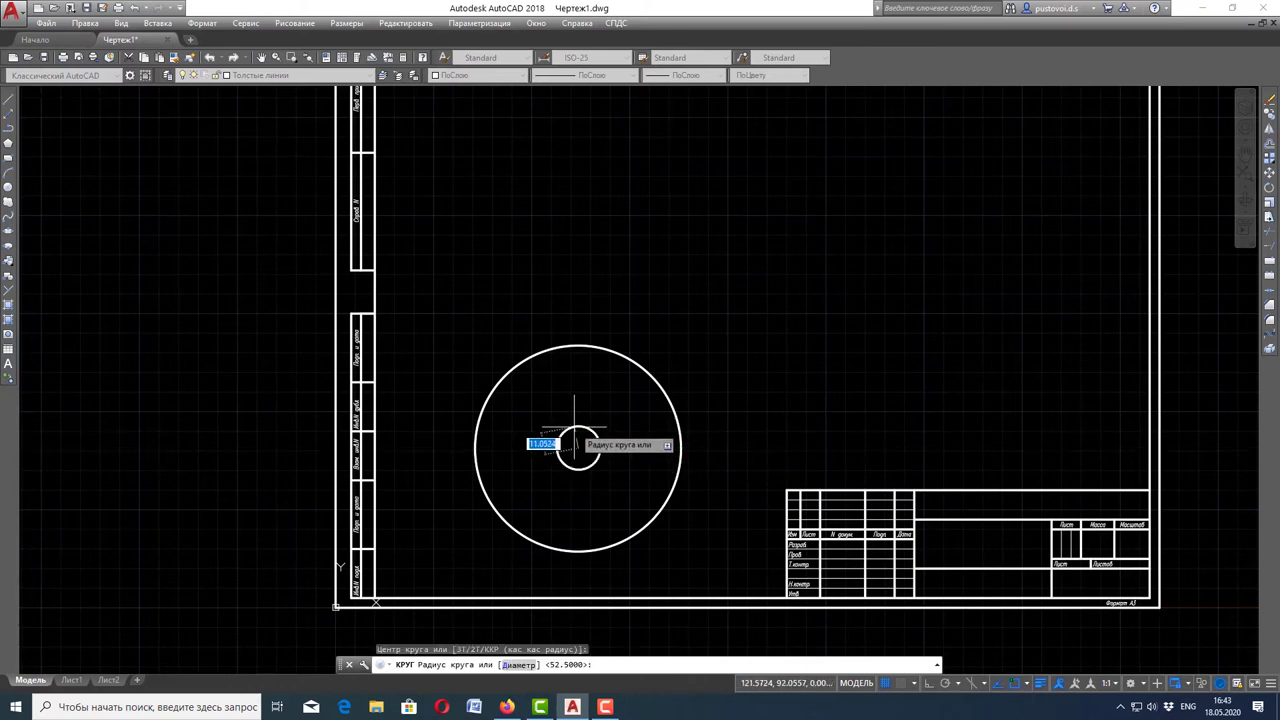
pyautogui.write('Д')
pyautogui.press('Return')
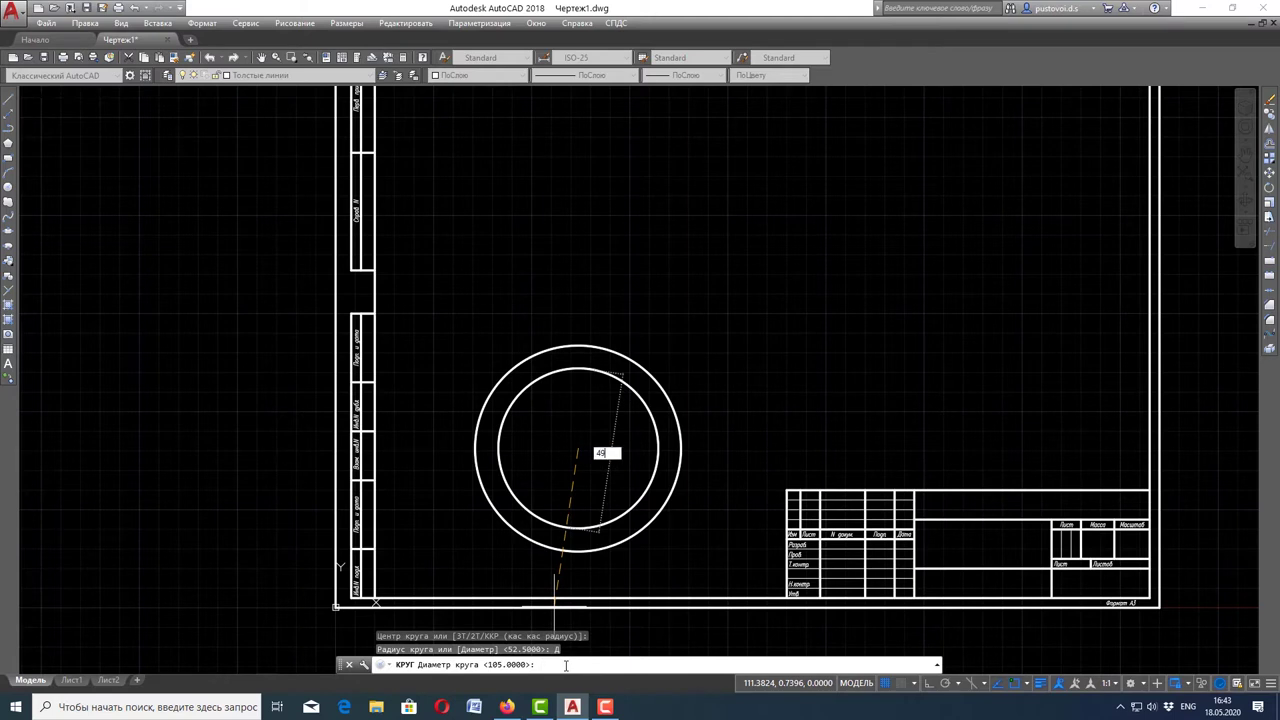
pyautogui.press('Return')
pyautogui.press('Escape')
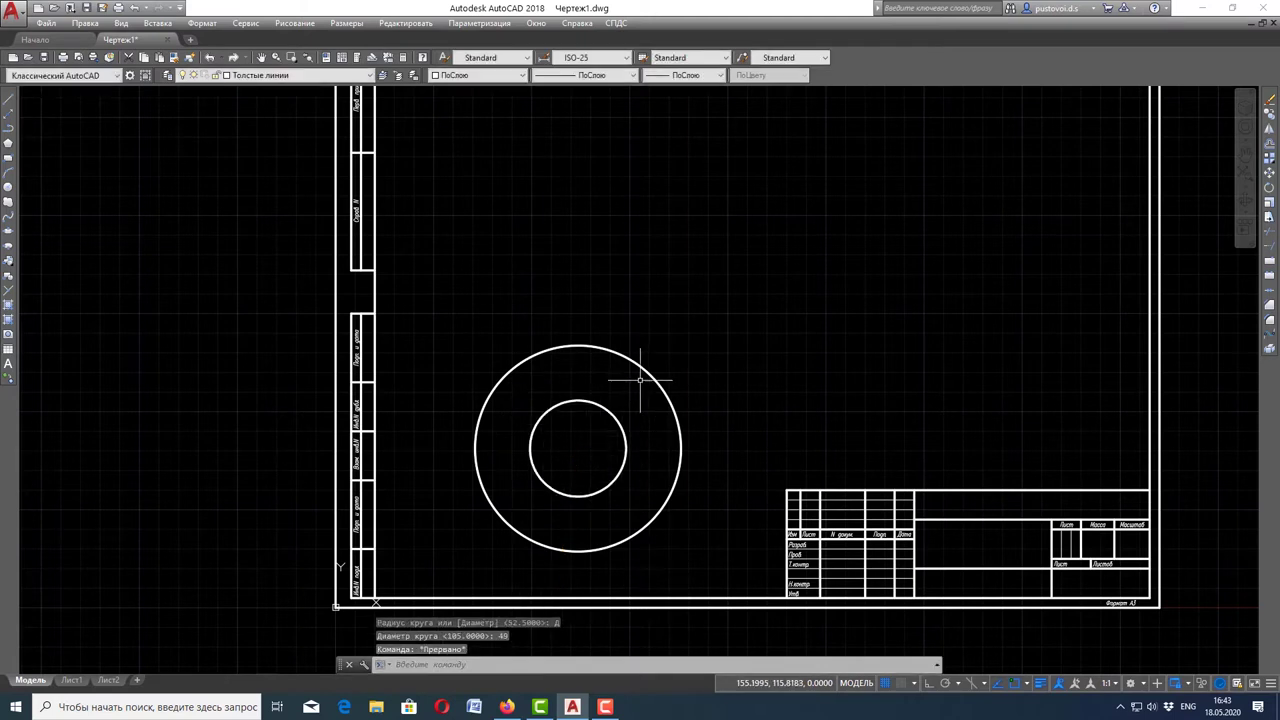
pyautogui.scroll(-2, 643, 371)
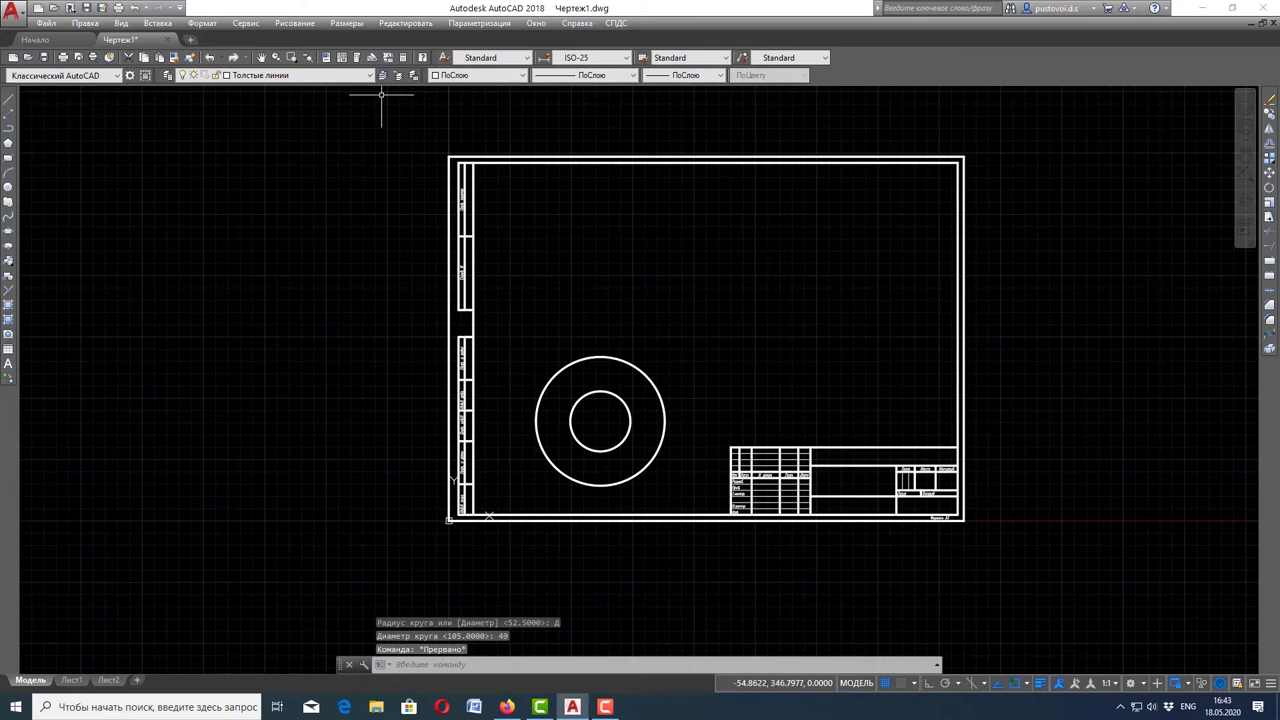
# Make Осевые линии the current layer, begin a line and bring up the exercise 30 PDF
pyautogui.click(368, 76)
pyautogui.click(260, 131)
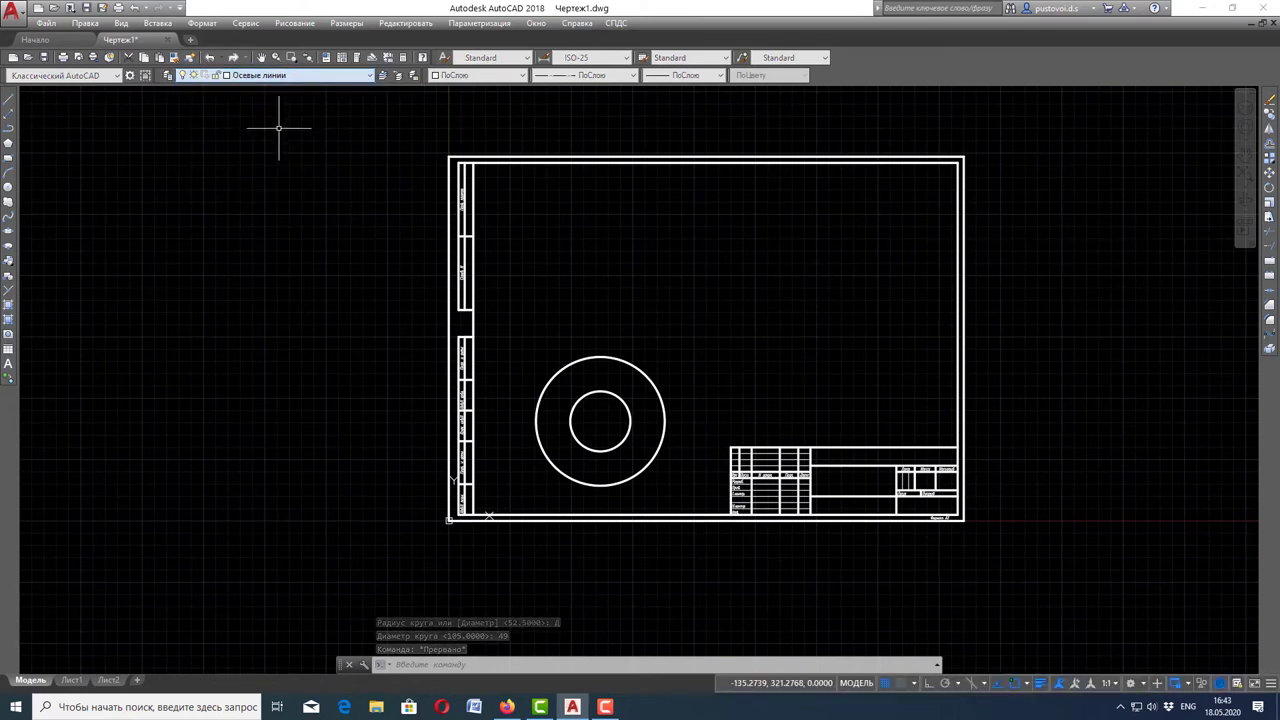
pyautogui.click(16, 135)
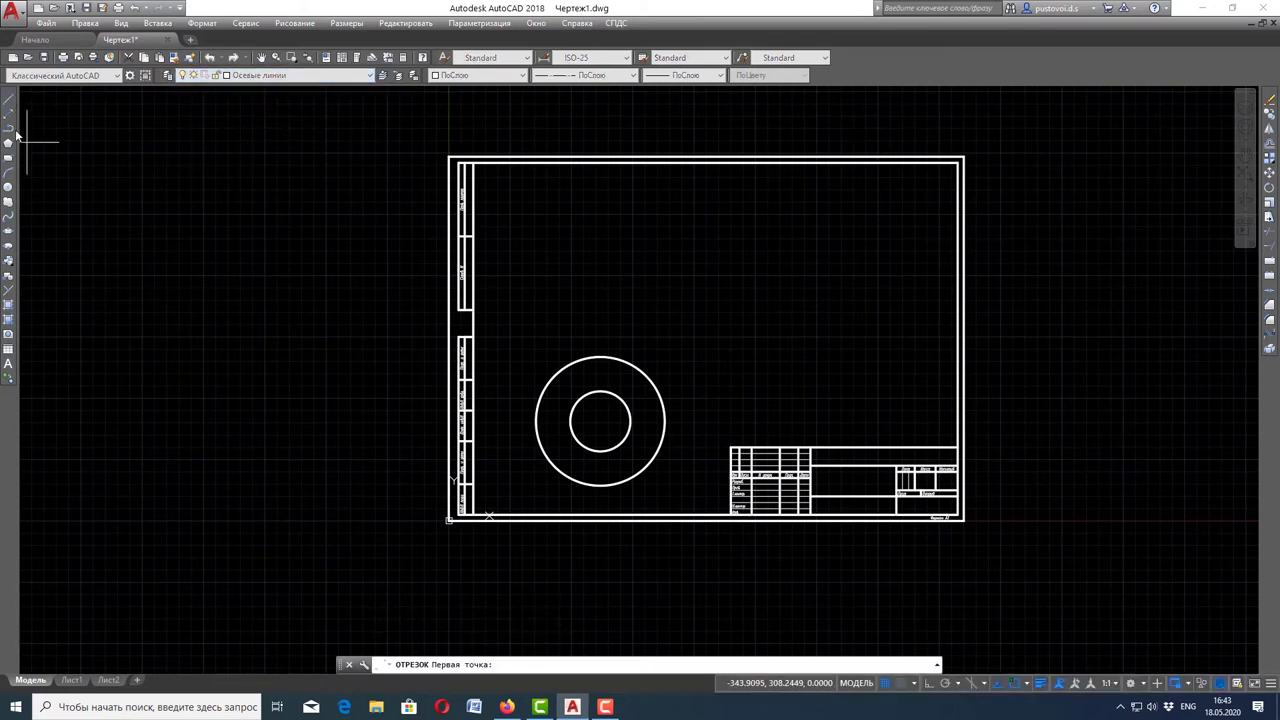
pyautogui.click(505, 707)
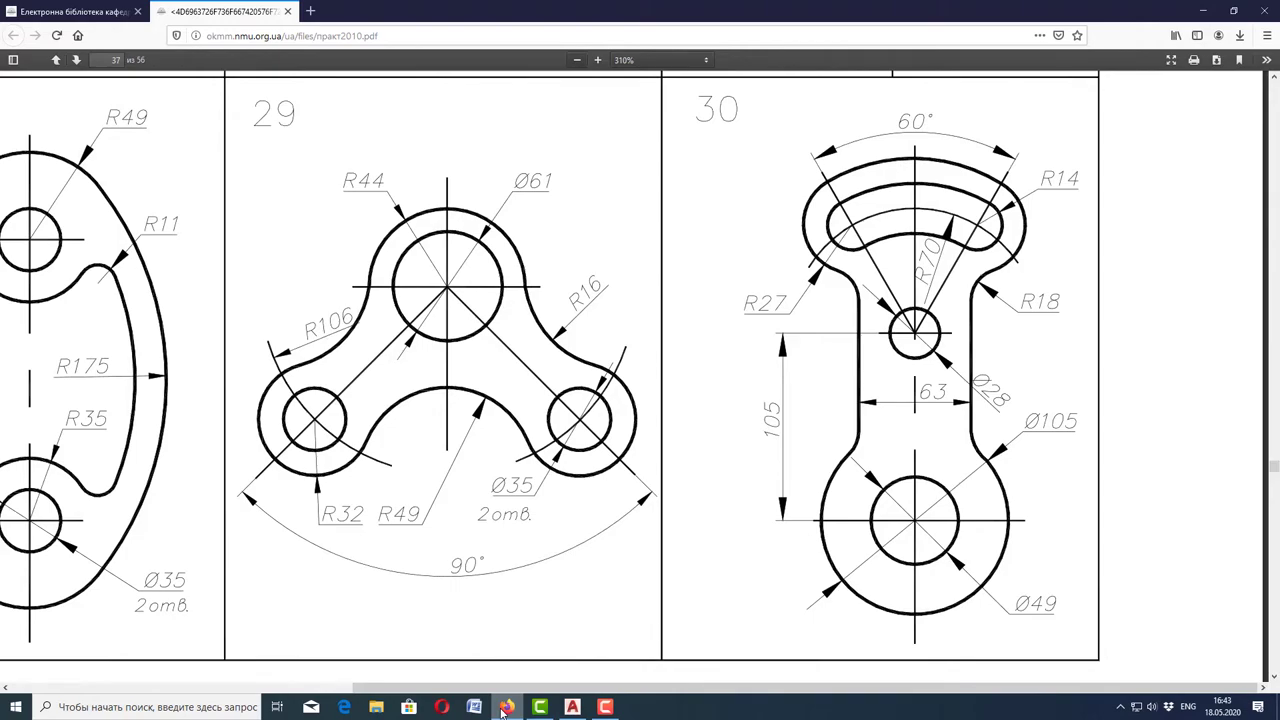
# Switch from the Firefox PDF back to the AutoCAD drawing
pyautogui.click(505, 708)
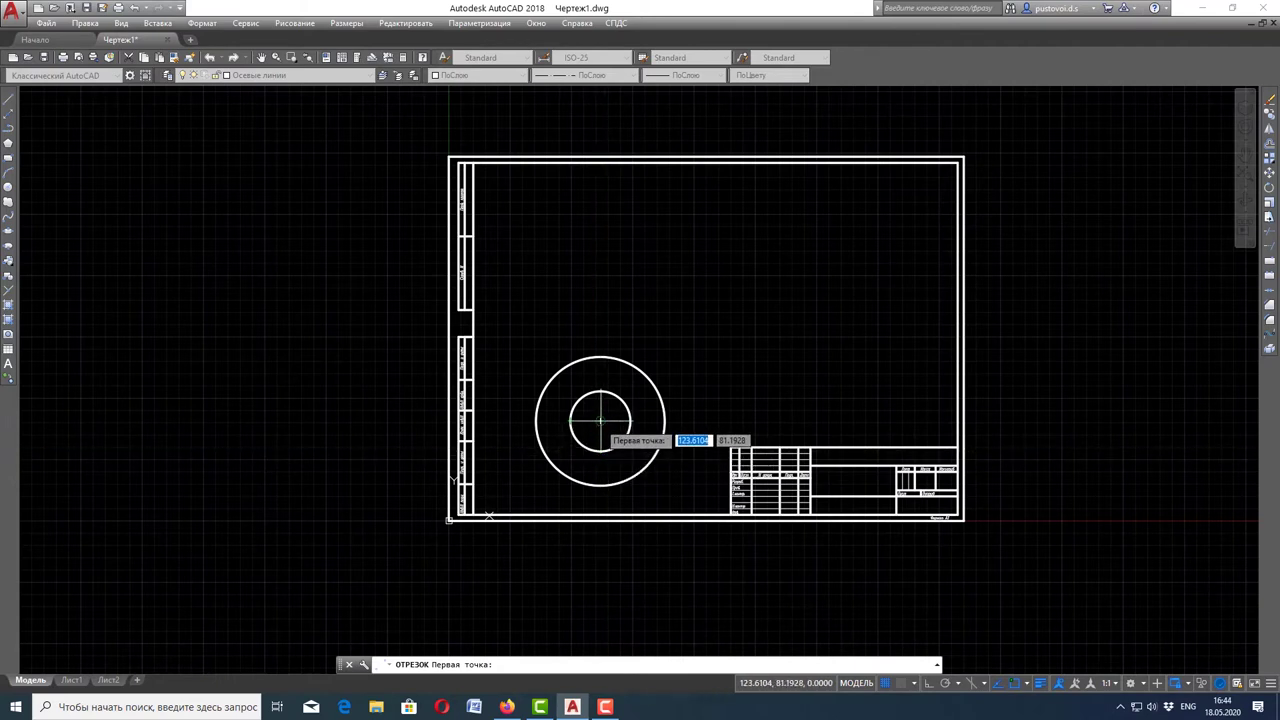
# Draw a 105-long vertical centre line up from the ring's centre with Ortho on
pyautogui.click(600, 420)
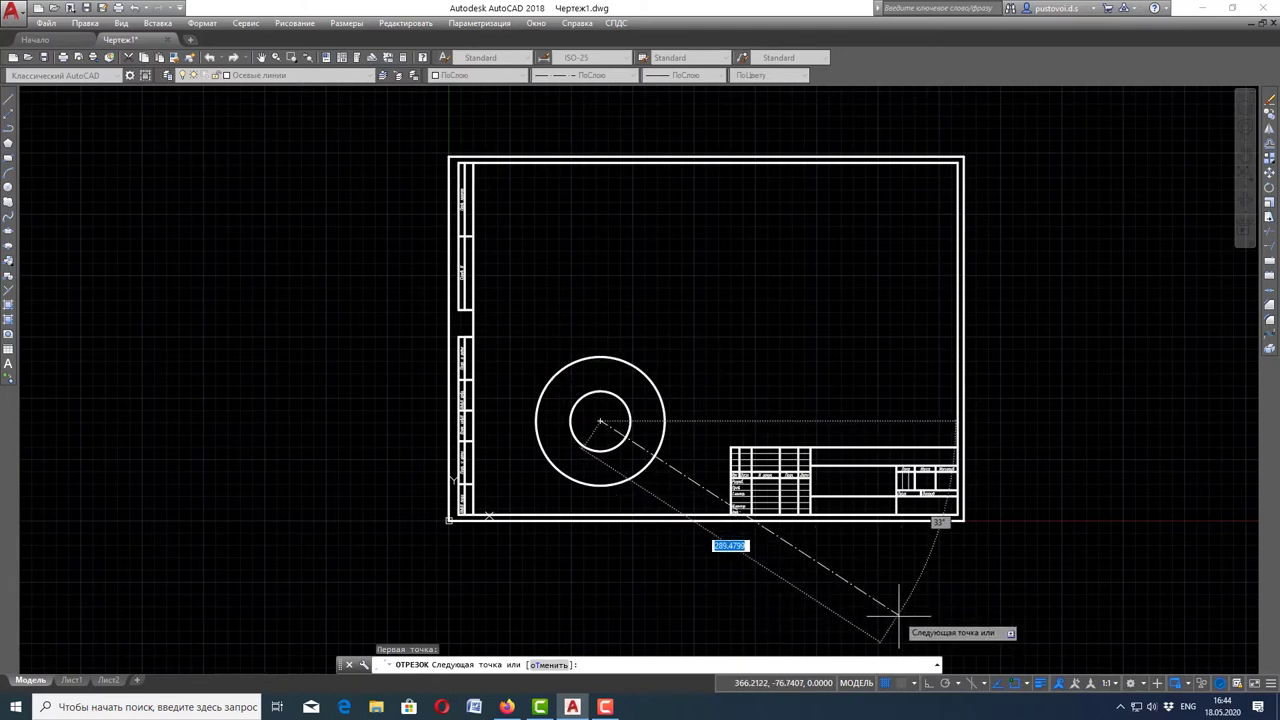
pyautogui.click(928, 688)
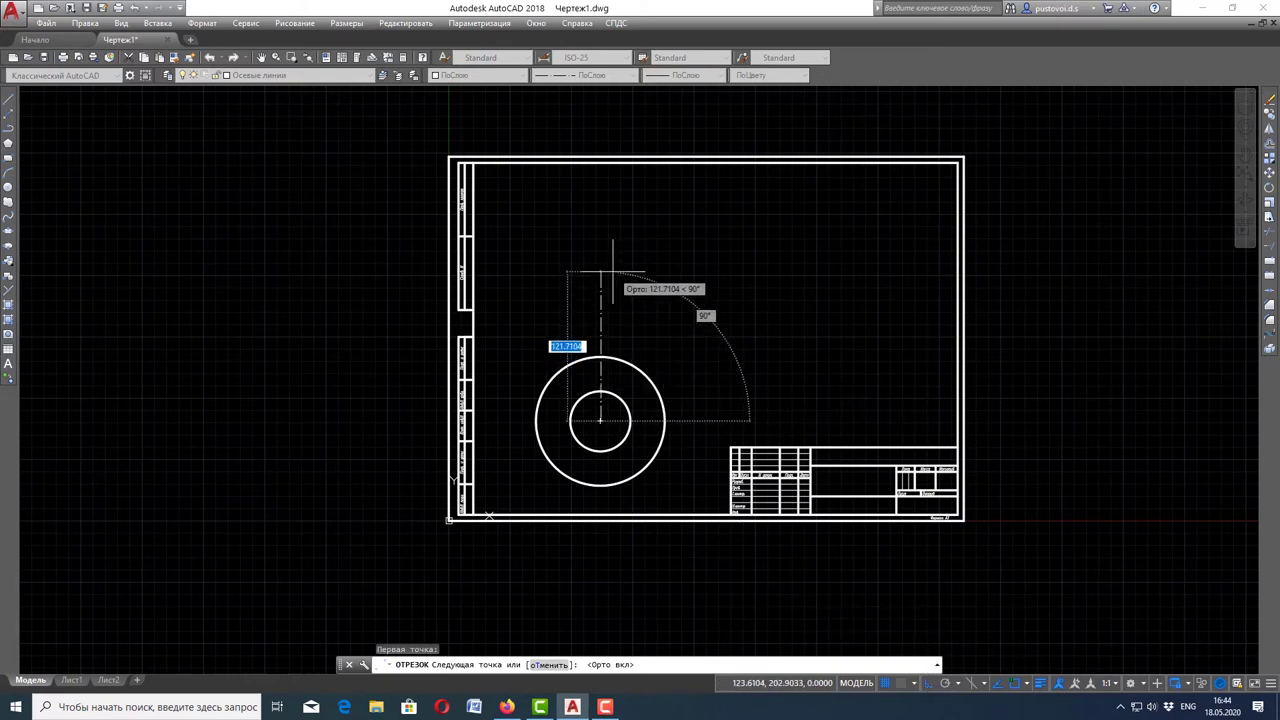
pyautogui.write('105')
pyautogui.press('Return')
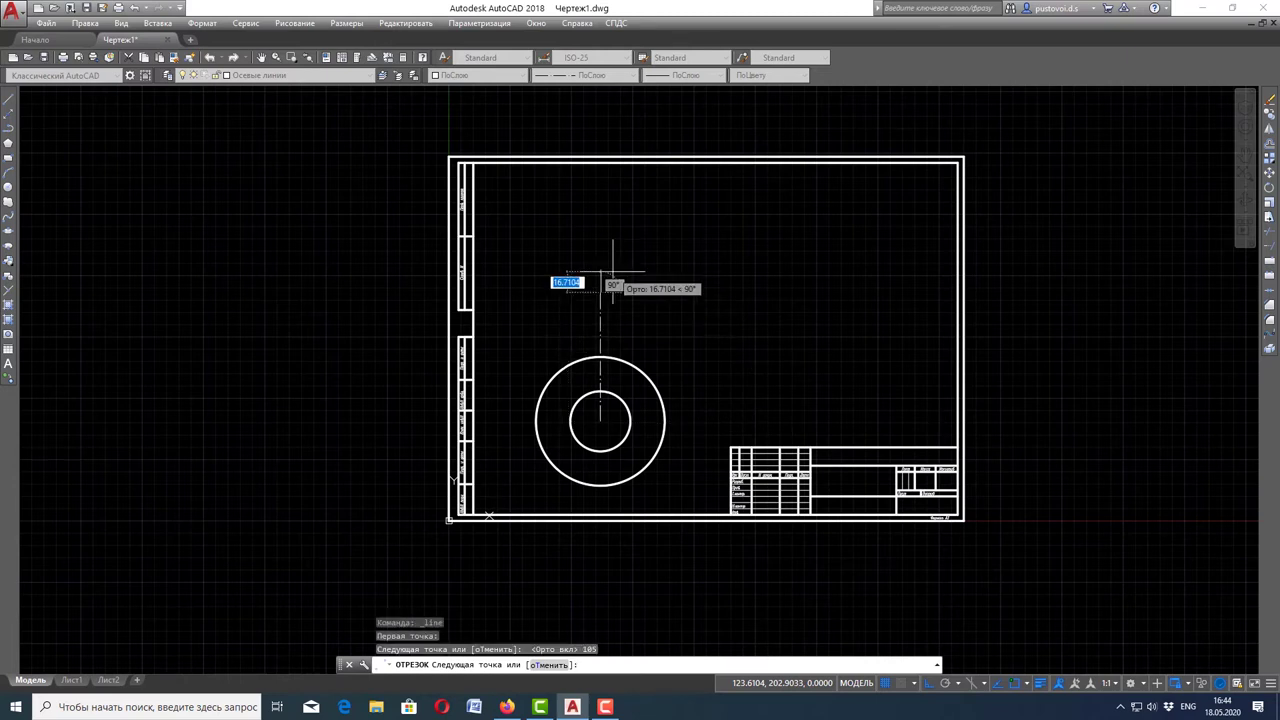
pyautogui.press('Escape')
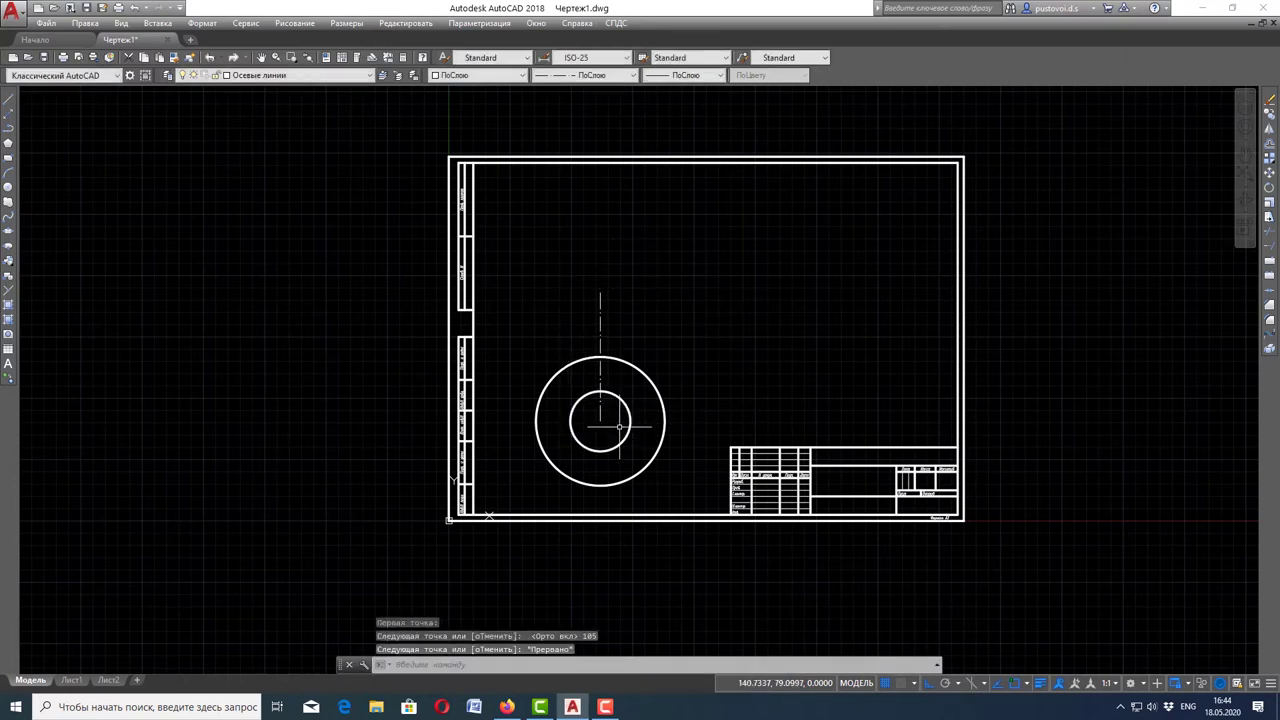
# On the Толстые линии layer, draw a Ø28 circle centred on the vertical centre line's top end
pyautogui.click(362, 76)
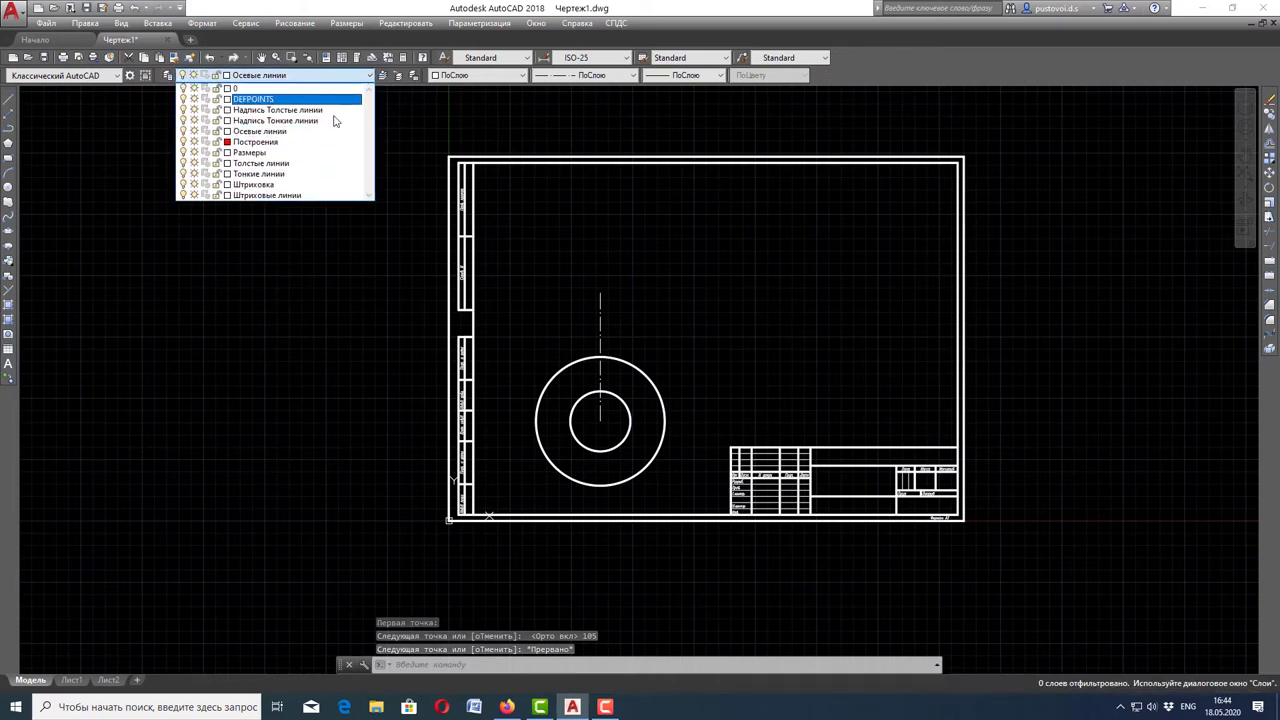
pyautogui.click(312, 164)
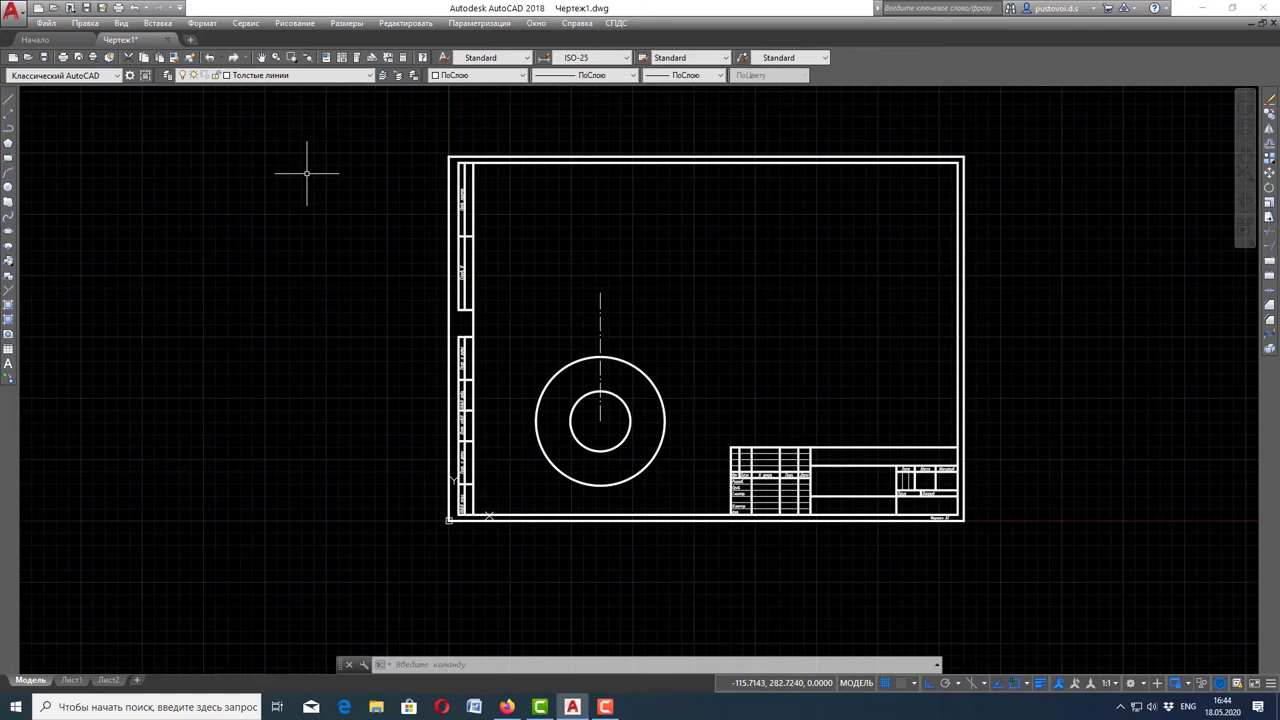
pyautogui.click(297, 24)
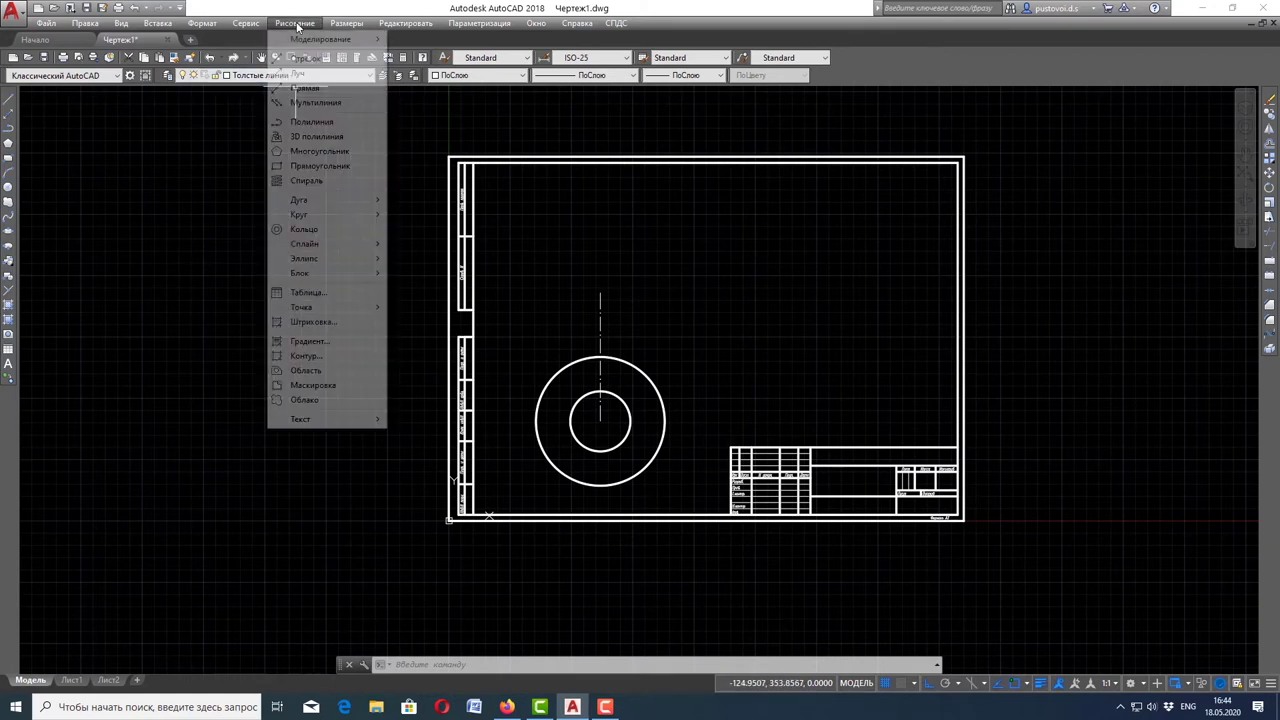
pyautogui.moveTo(299, 214)
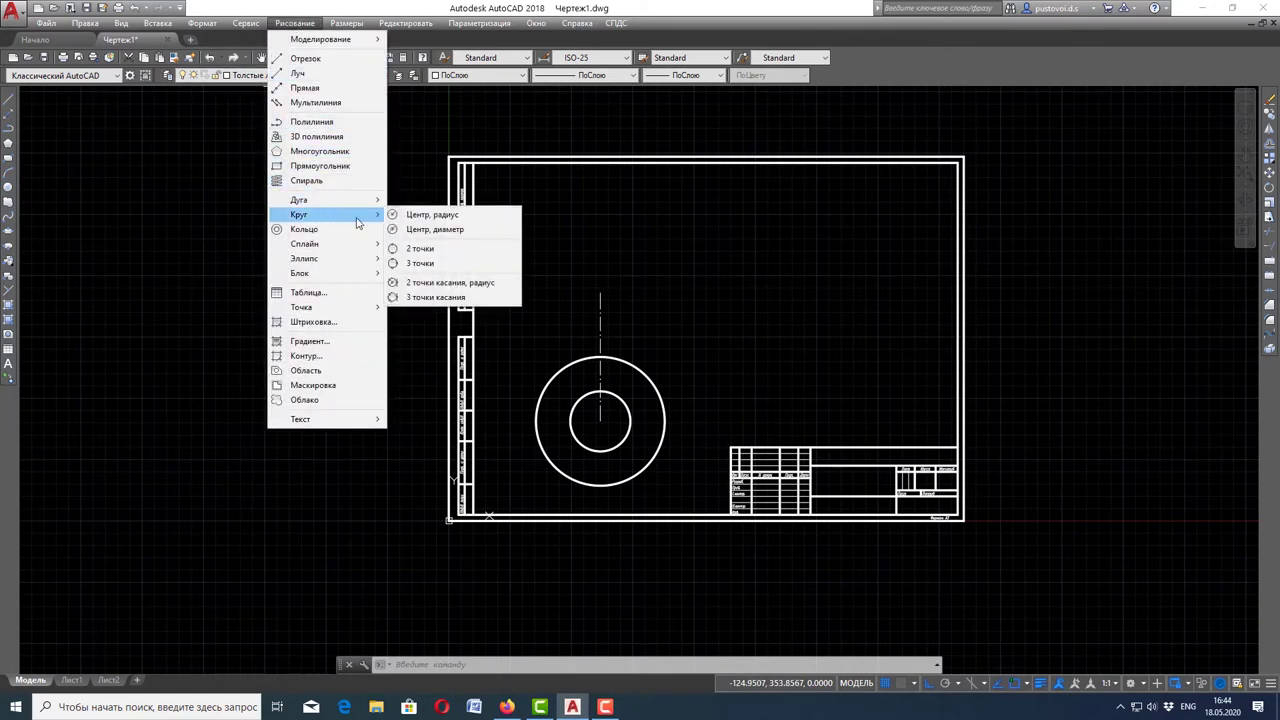
pyautogui.click(414, 233)
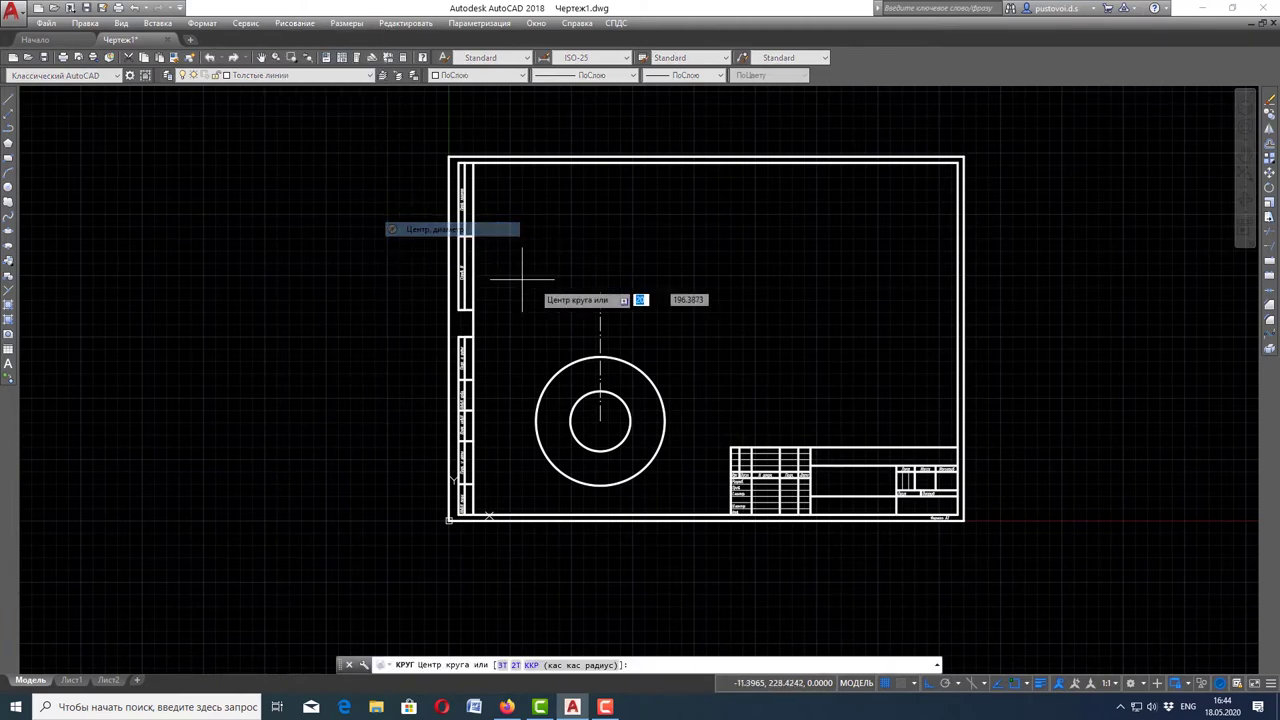
pyautogui.scroll(4, 614, 291)
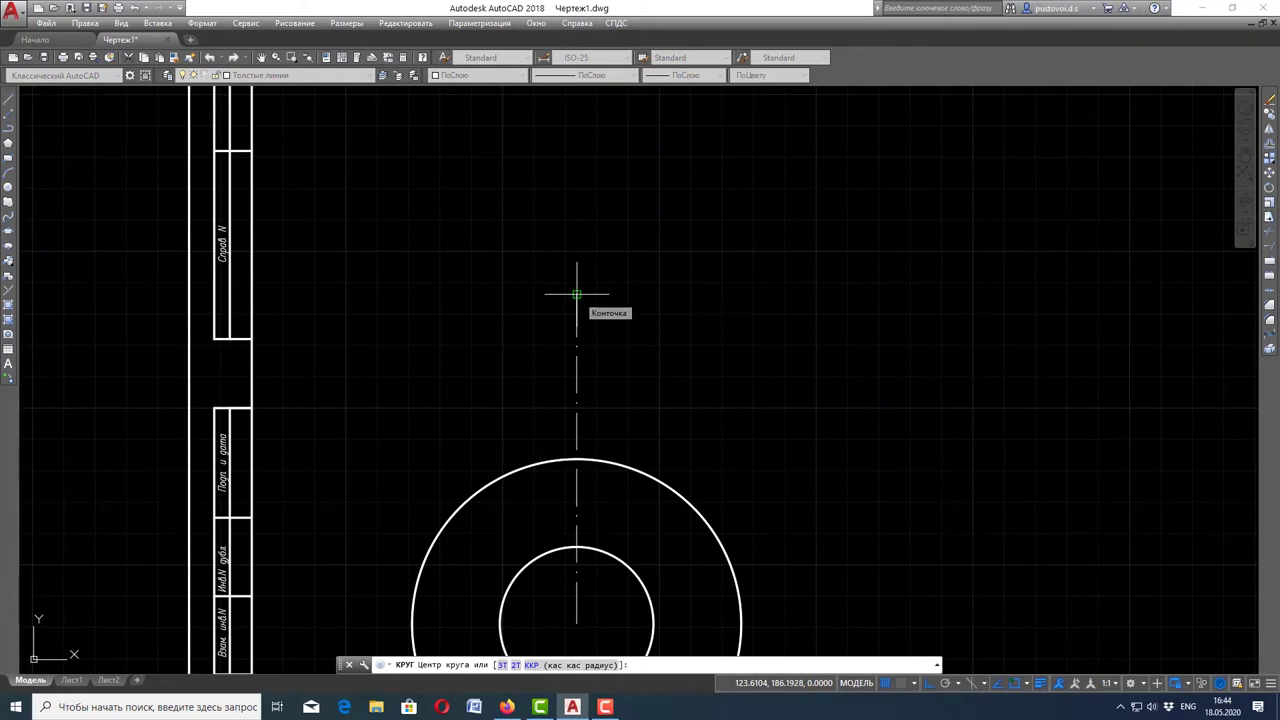
pyautogui.click(576, 294)
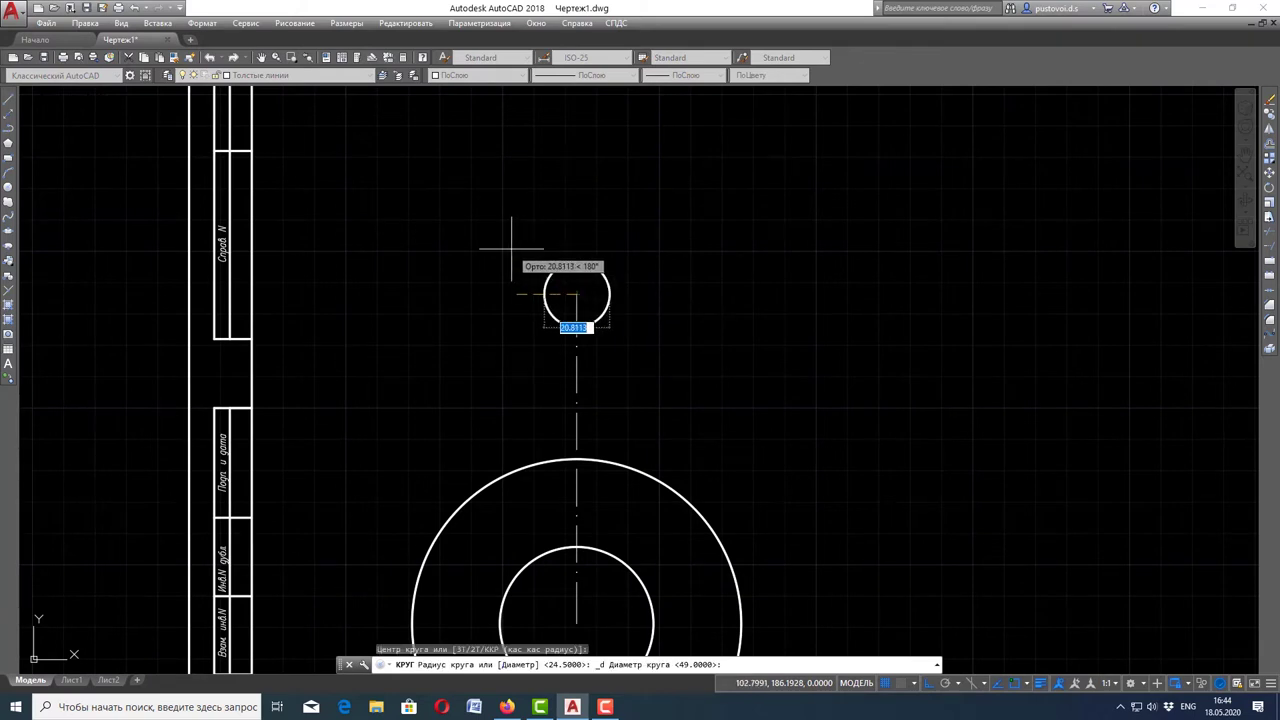
pyautogui.write('28')
pyautogui.press('Return')
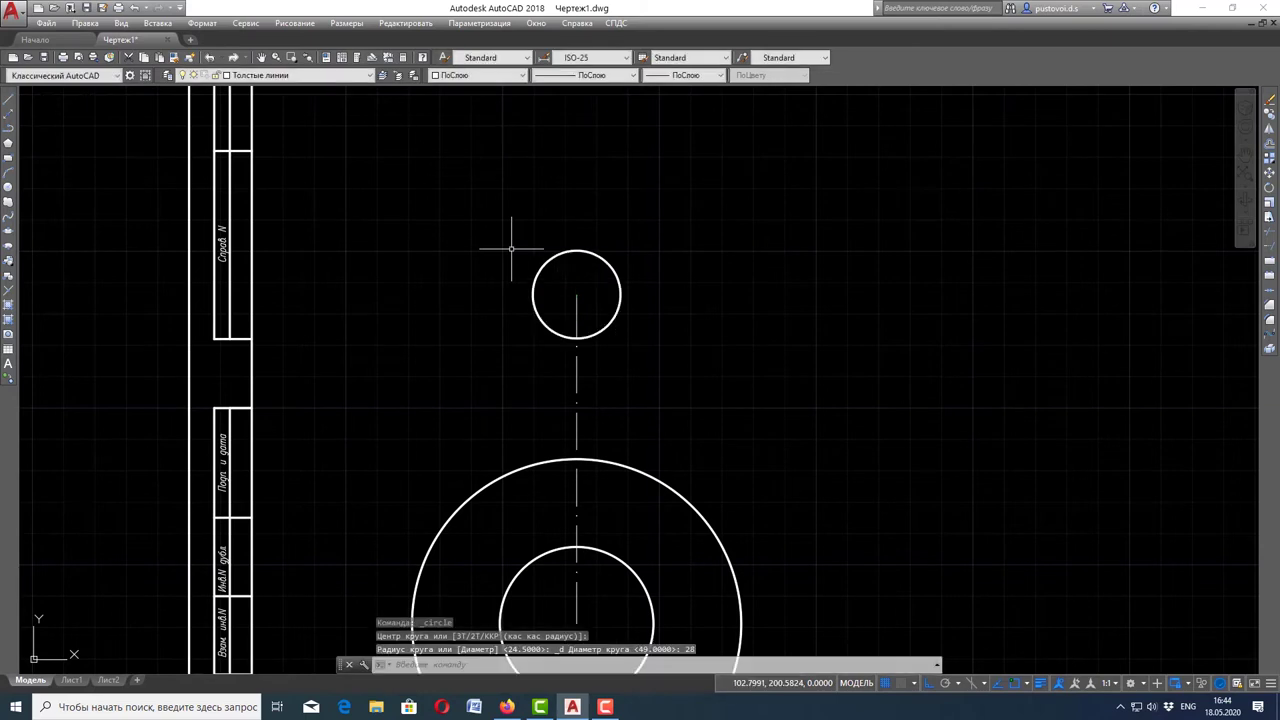
pyautogui.scroll(-2, 509, 251)
pyautogui.press('Escape')
pyautogui.scroll(-2, 661, 308)
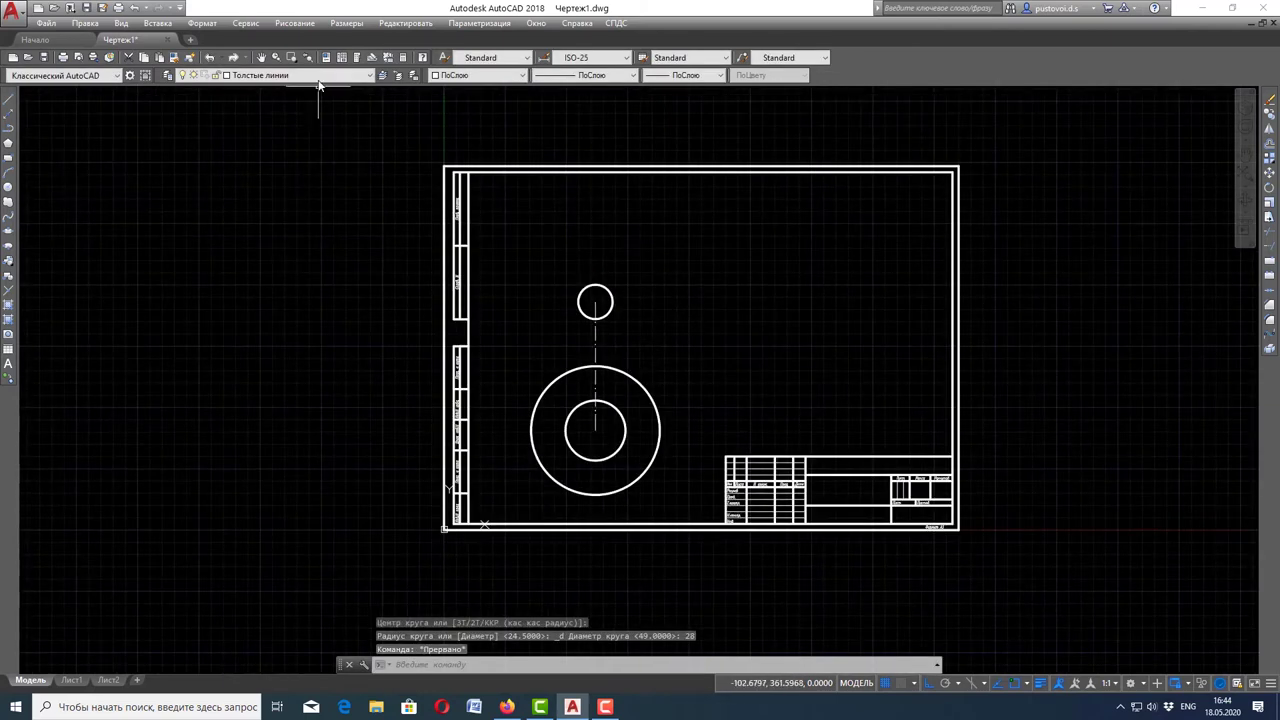
pyautogui.click(319, 77)
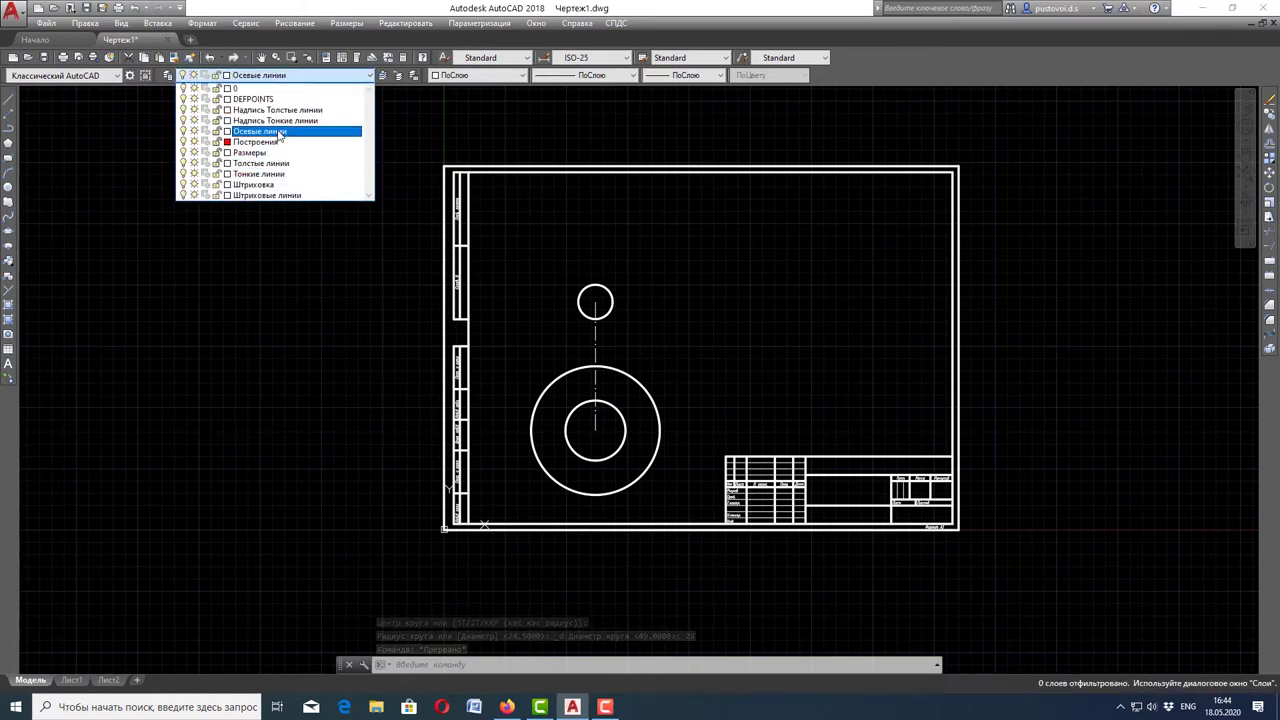
# On Осевые линии, draw a horizontal centre line across the large circle, quadrant to quadrant
pyautogui.click(279, 134)
pyautogui.click(8, 100)
pyautogui.scroll(2, 746, 485)
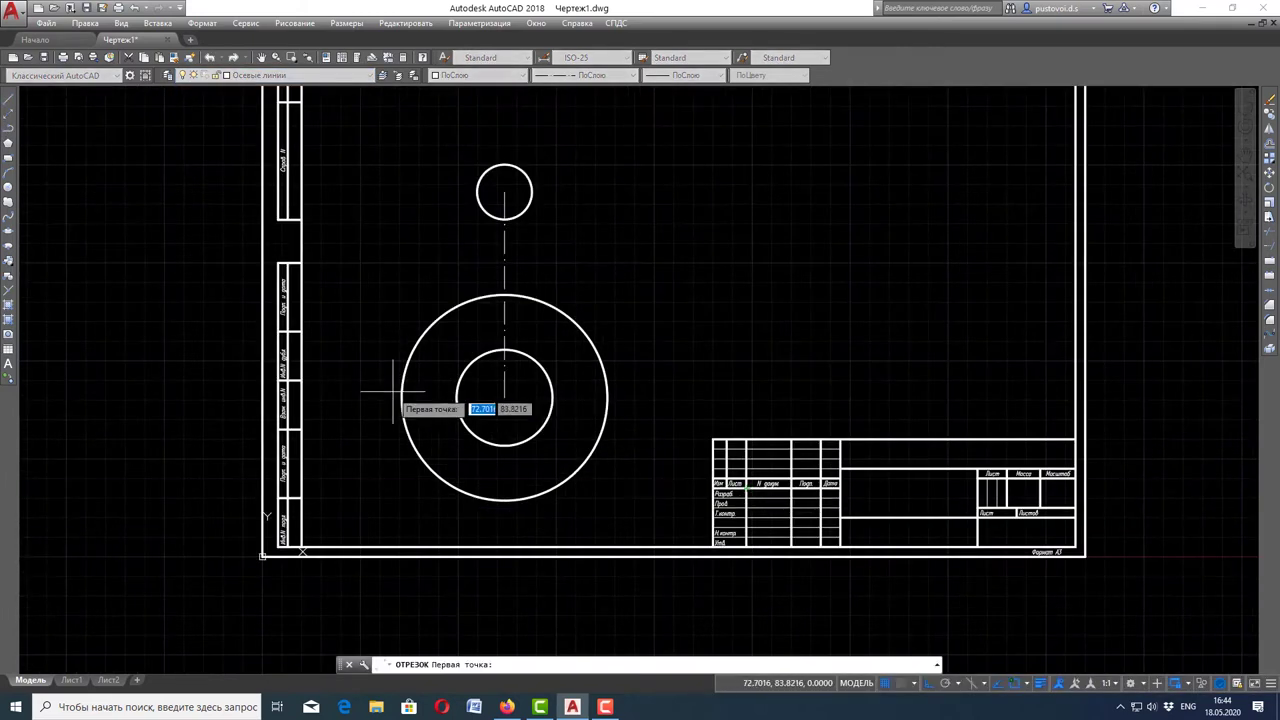
pyautogui.click(401, 397)
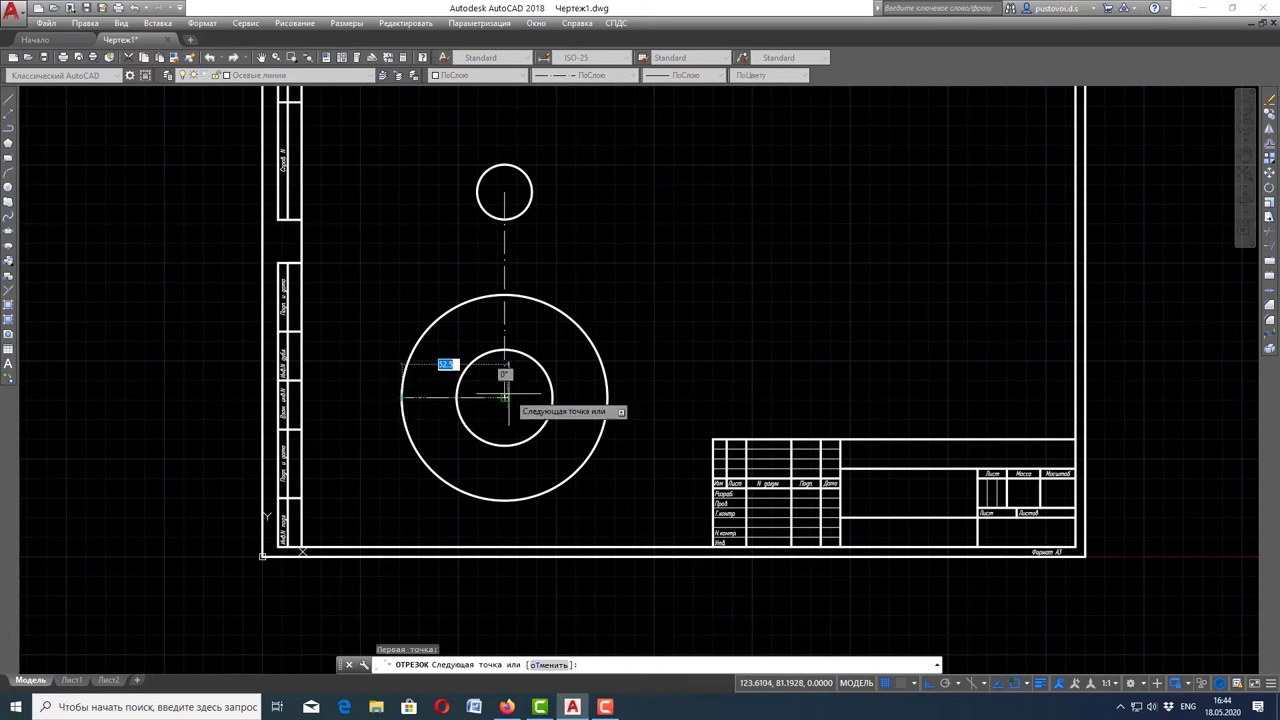
pyautogui.click(606, 397)
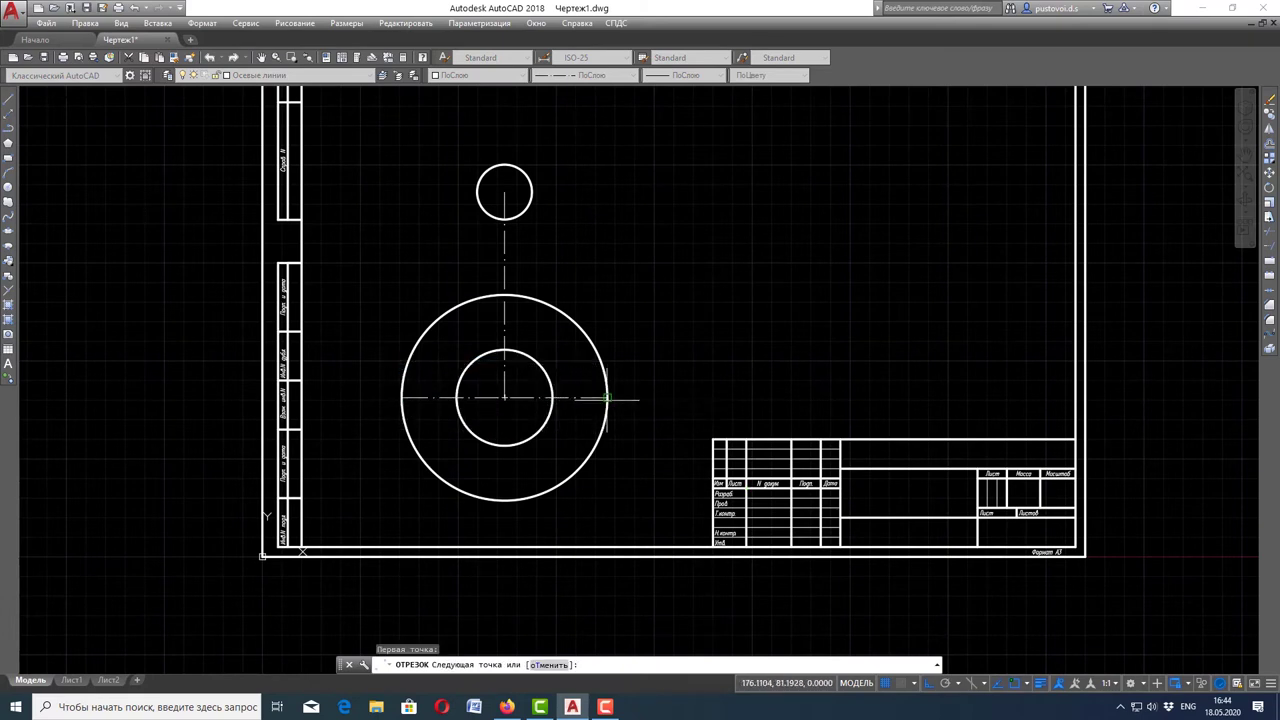
pyautogui.press('Escape')
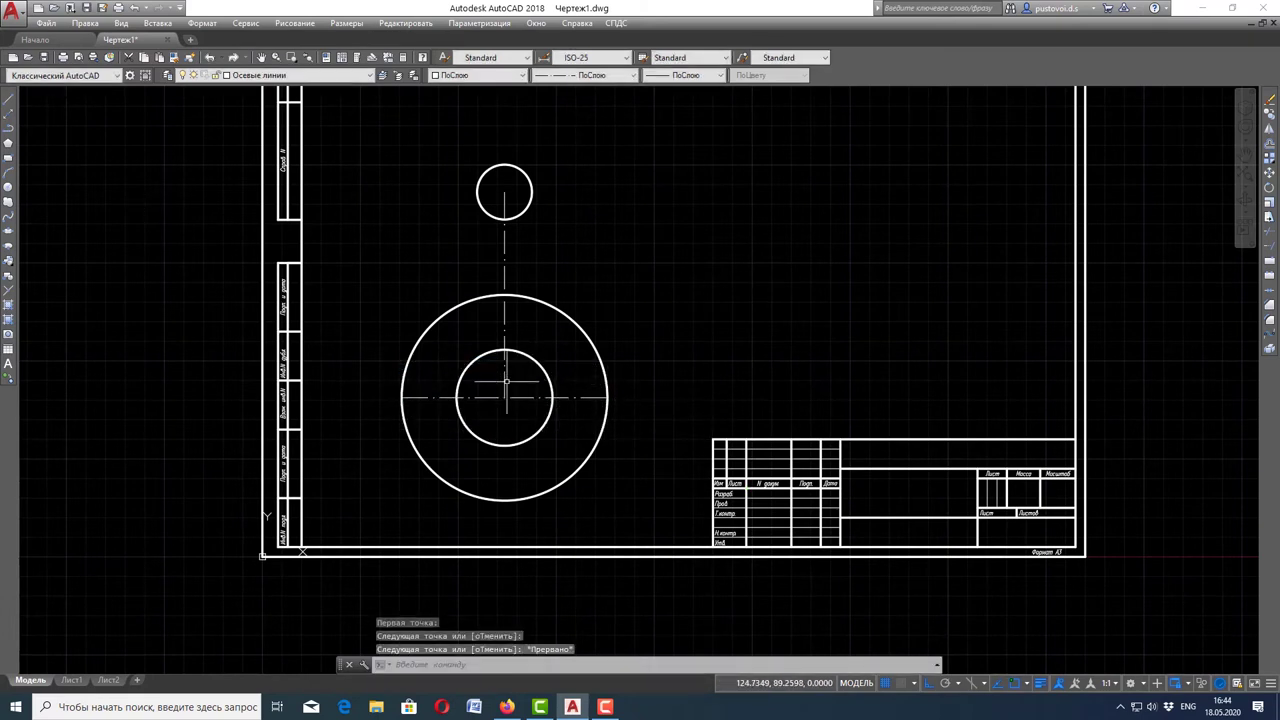
# Pull the vertical centre line down to the large circle's bottom edge
pyautogui.click(506, 381)
pyautogui.click(504, 397)
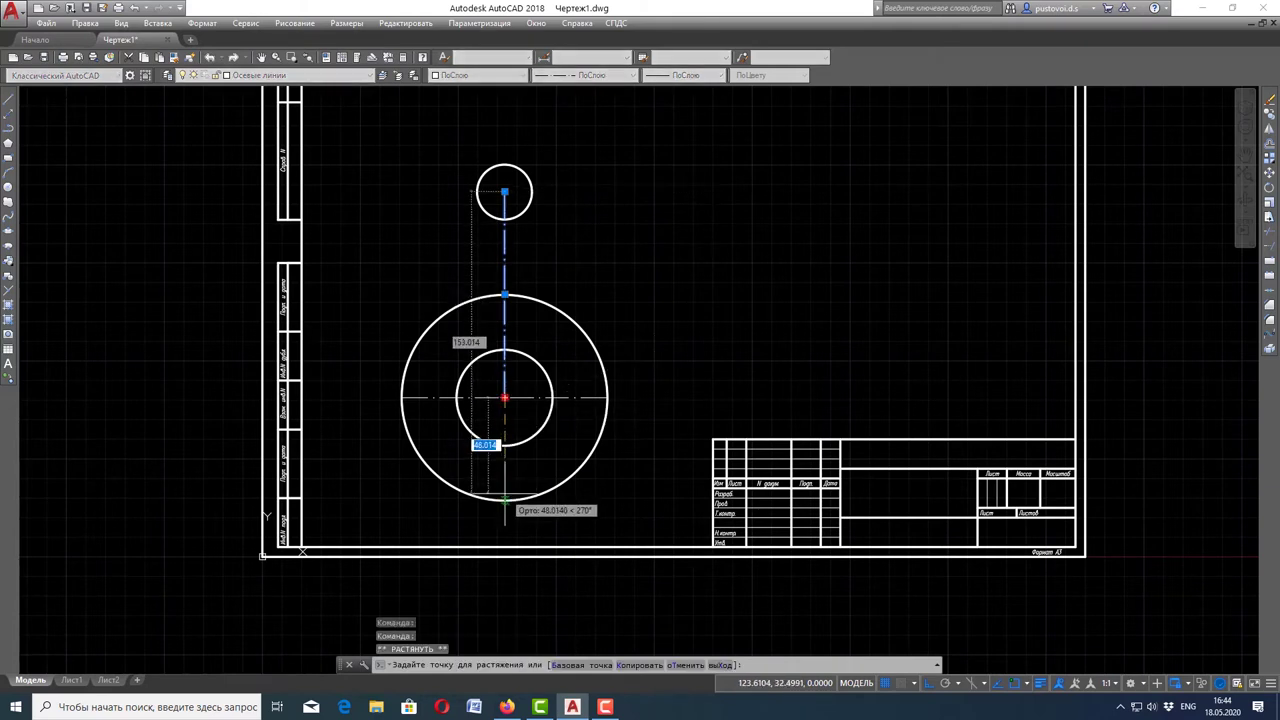
pyautogui.press('Escape')
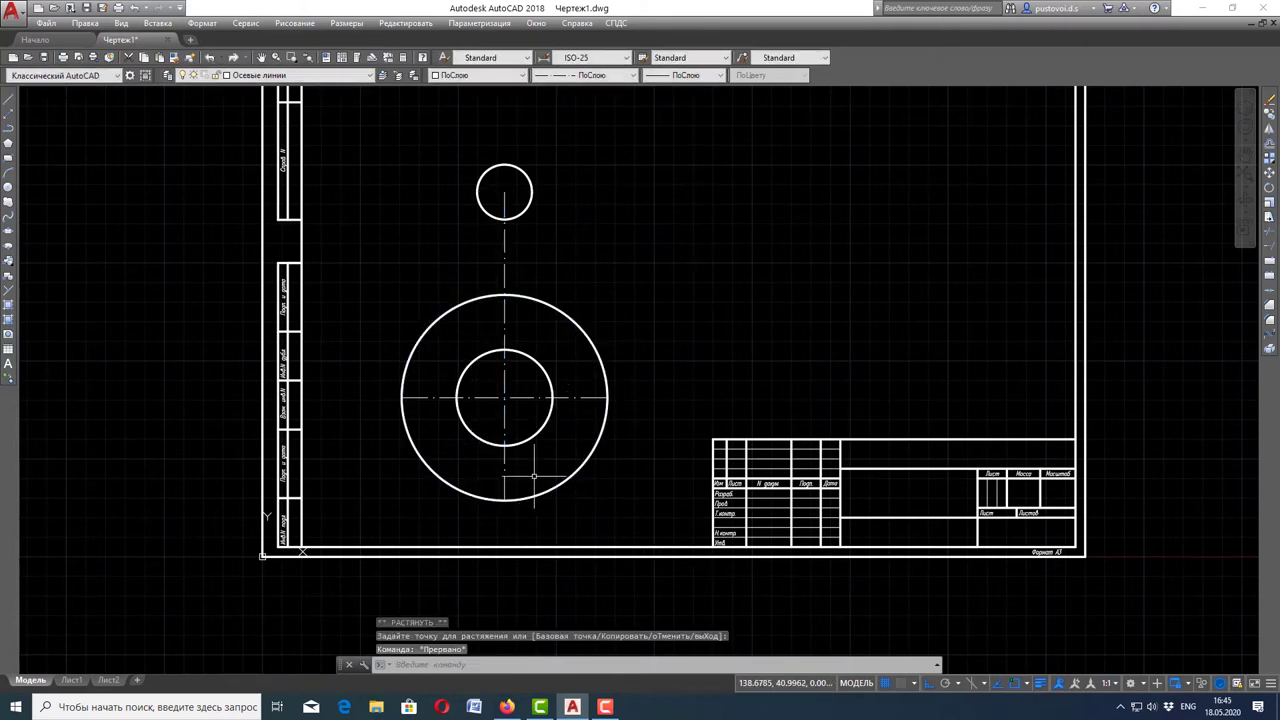
pyautogui.scroll(-2, 534, 476)
pyautogui.scroll(4, 578, 425)
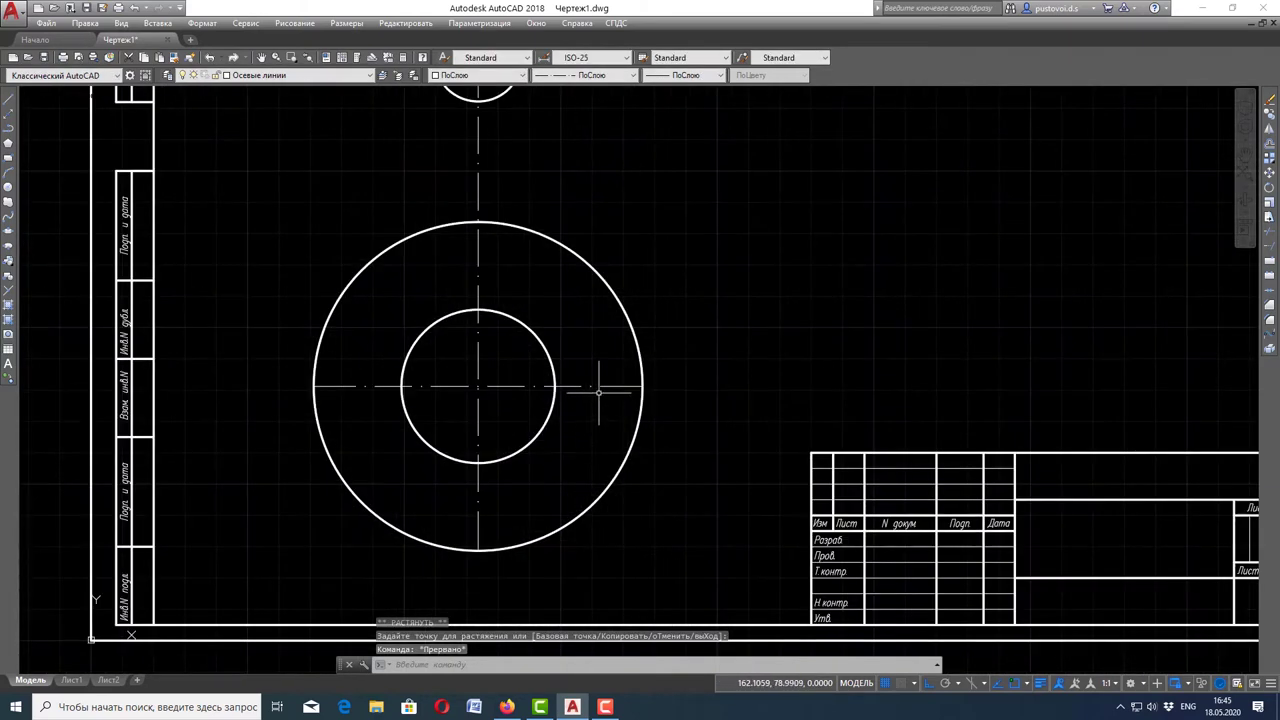
# Extend both ends of the horizontal centre line 5 beyond the circle
pyautogui.click(599, 391)
pyautogui.click(604, 385)
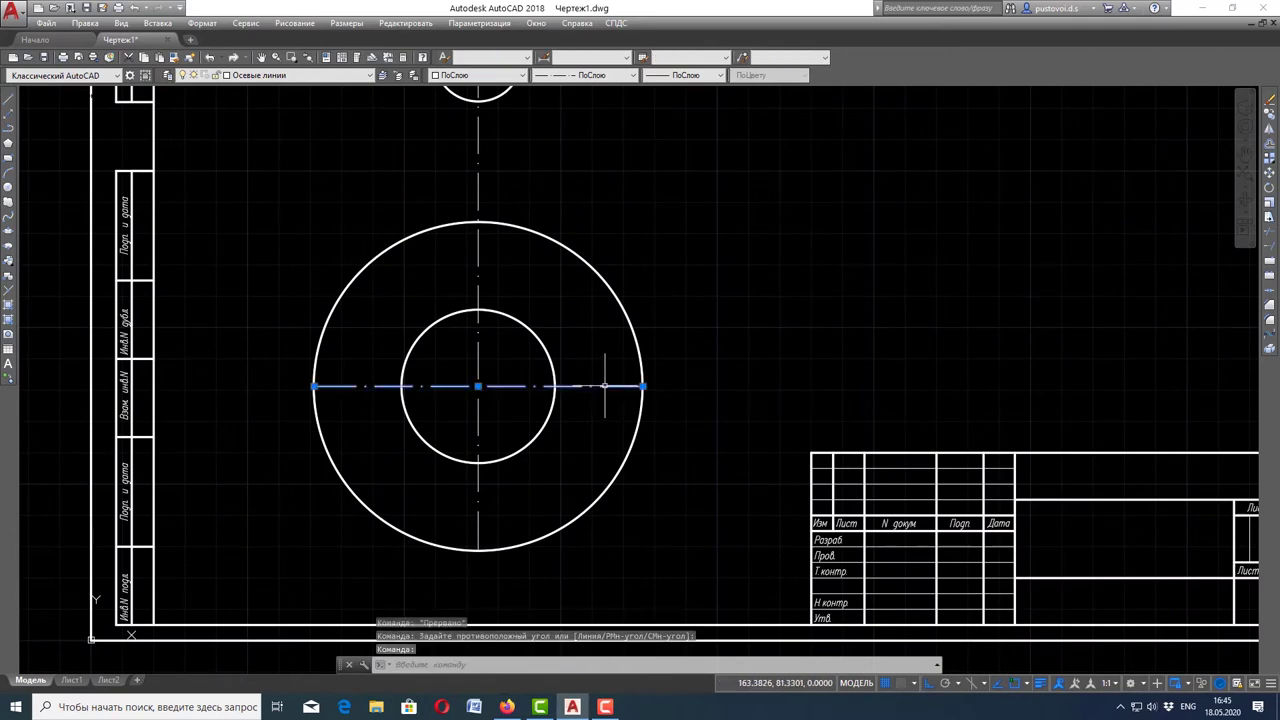
pyautogui.click(642, 386)
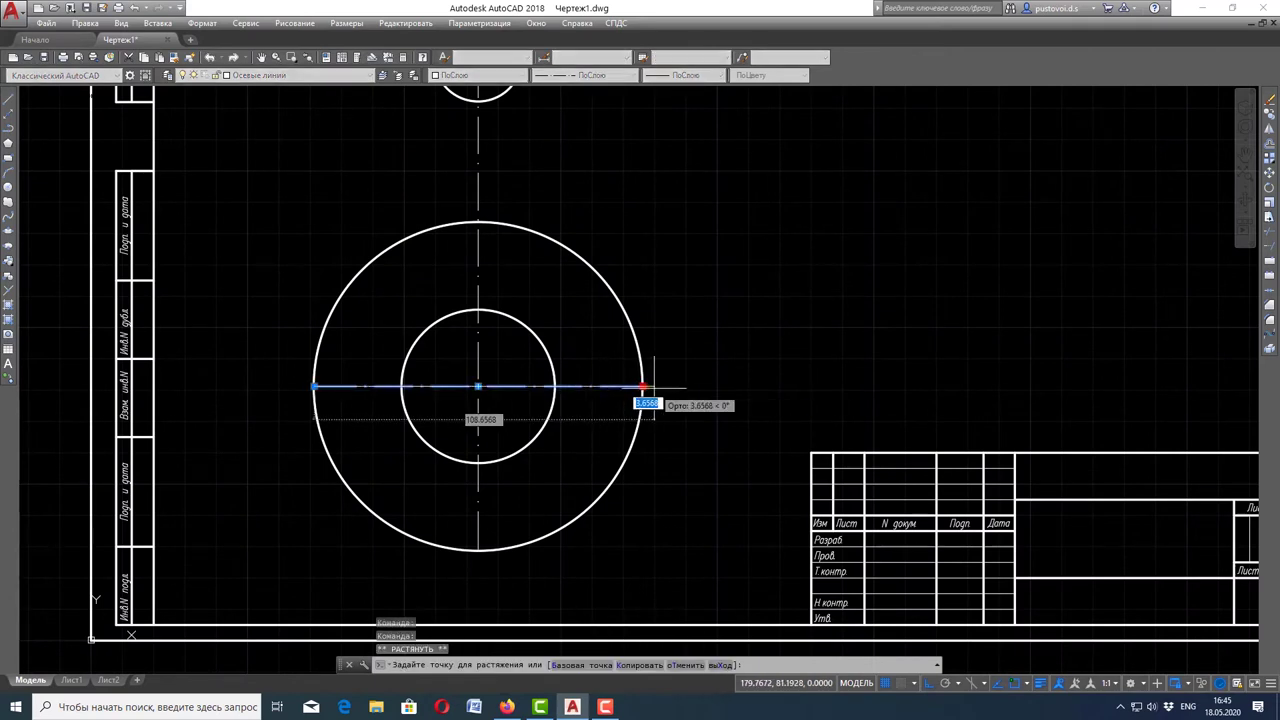
pyautogui.write('5')
pyautogui.press('Return')
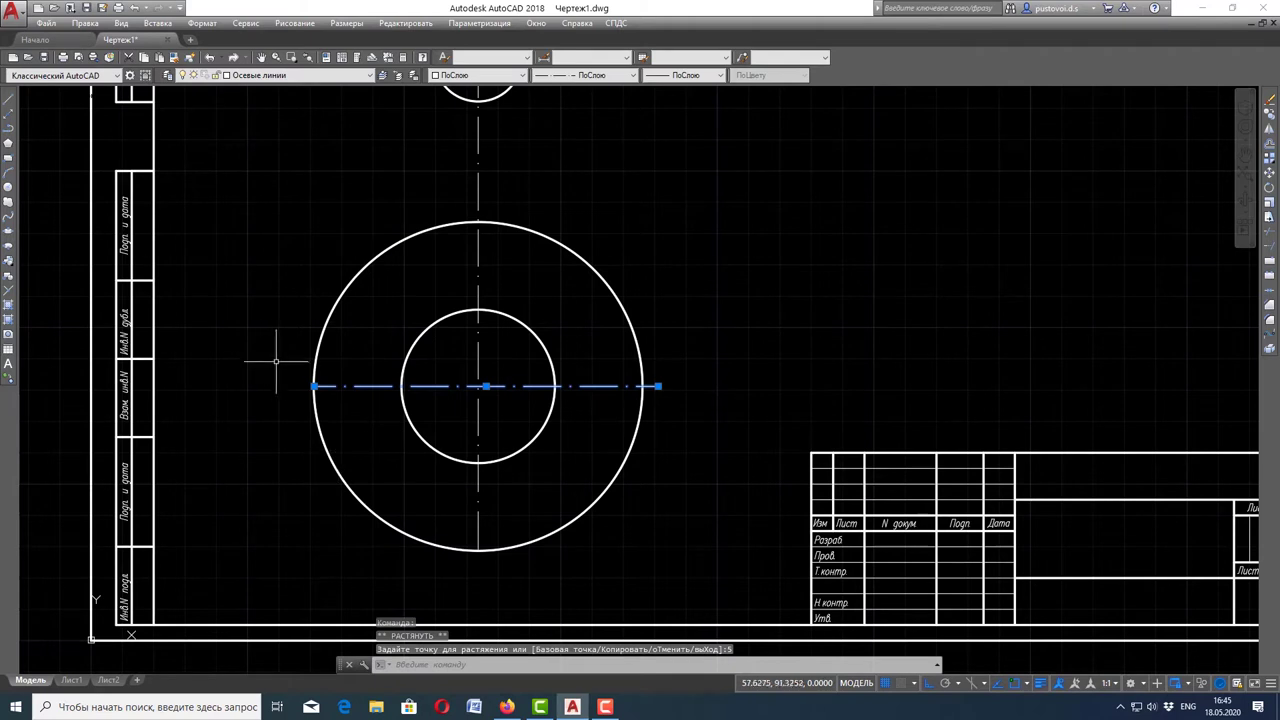
pyautogui.click(314, 386)
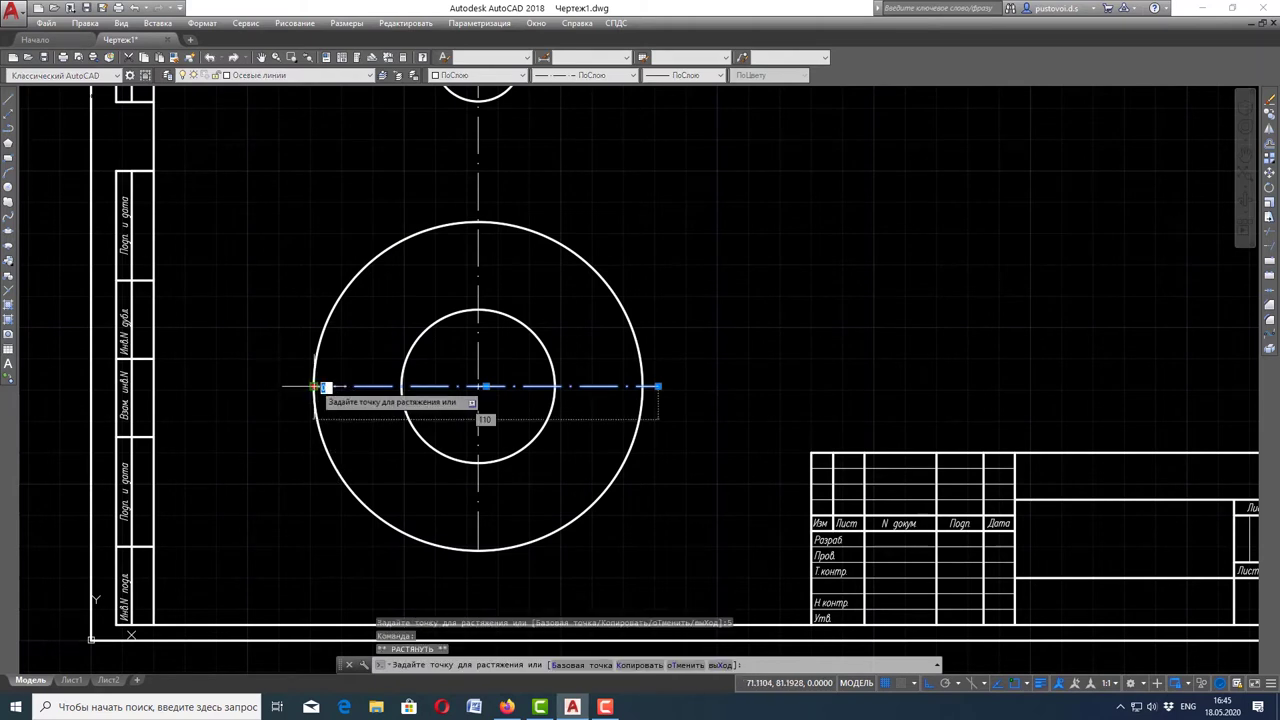
pyautogui.write('5')
pyautogui.press('Return')
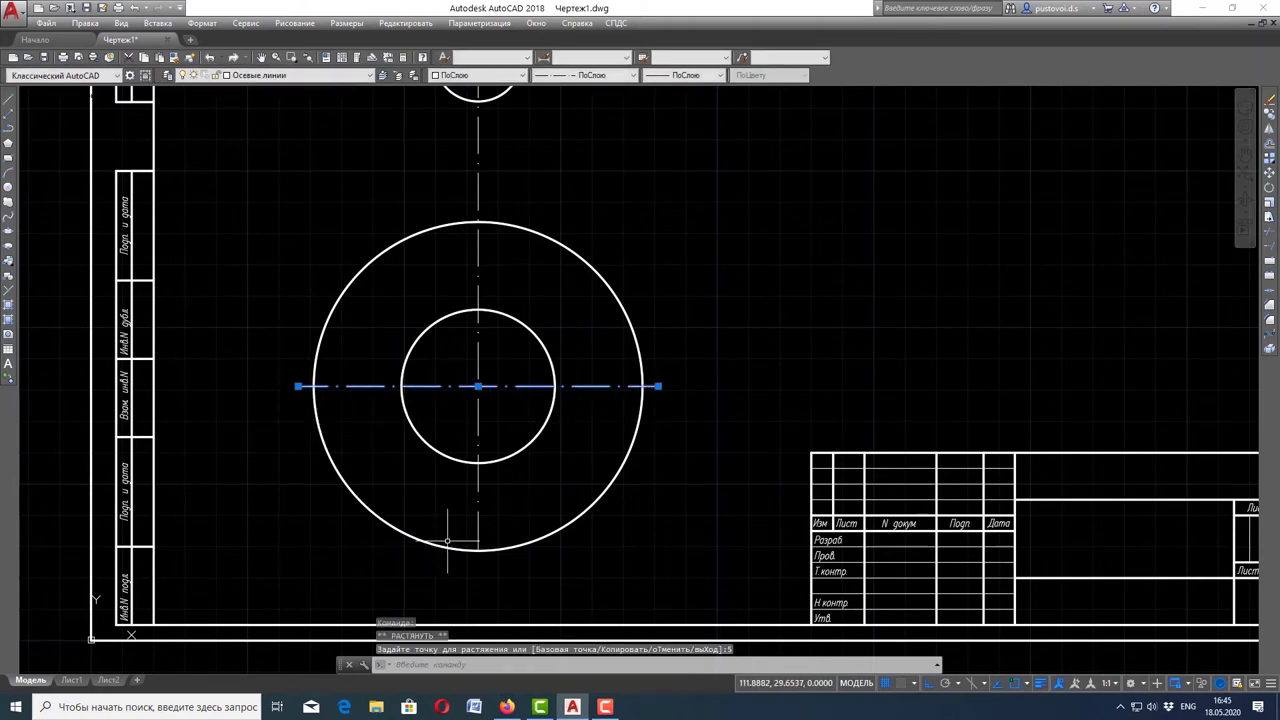
pyautogui.press('Escape')
# Extend the vertical centre line's bottom end 5 below the circle
pyautogui.click(478, 524)
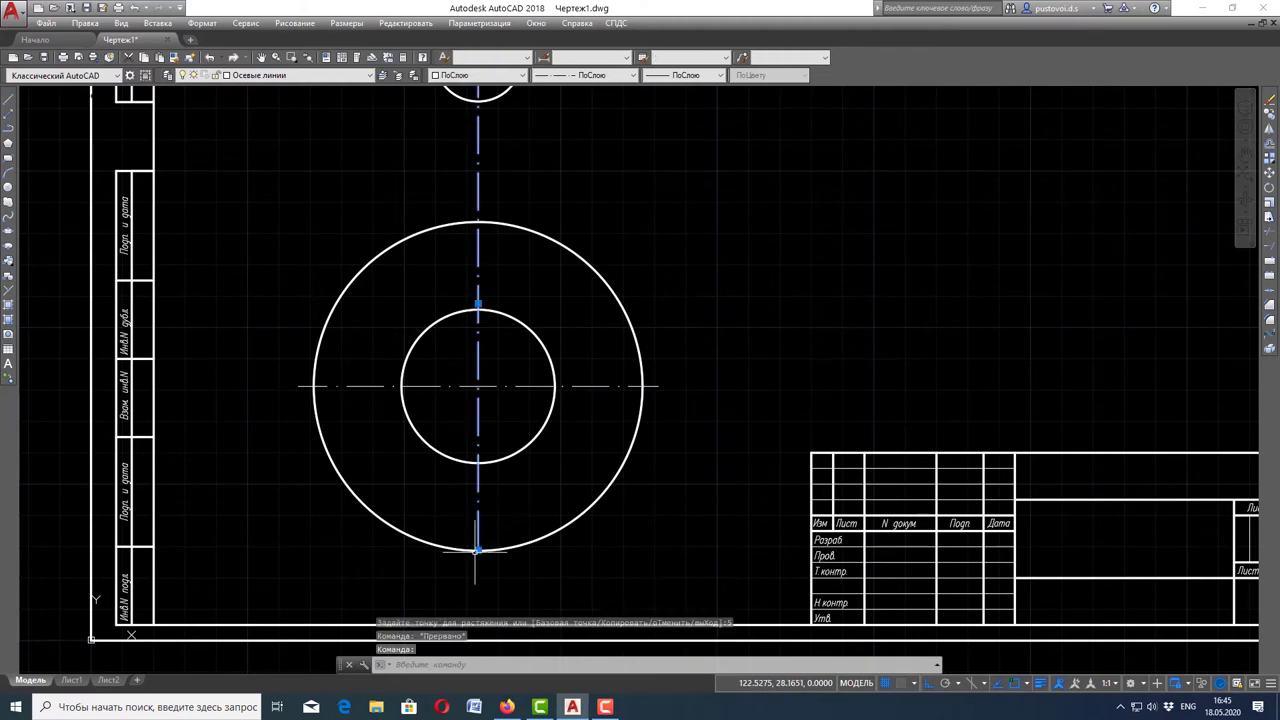
pyautogui.click(478, 550)
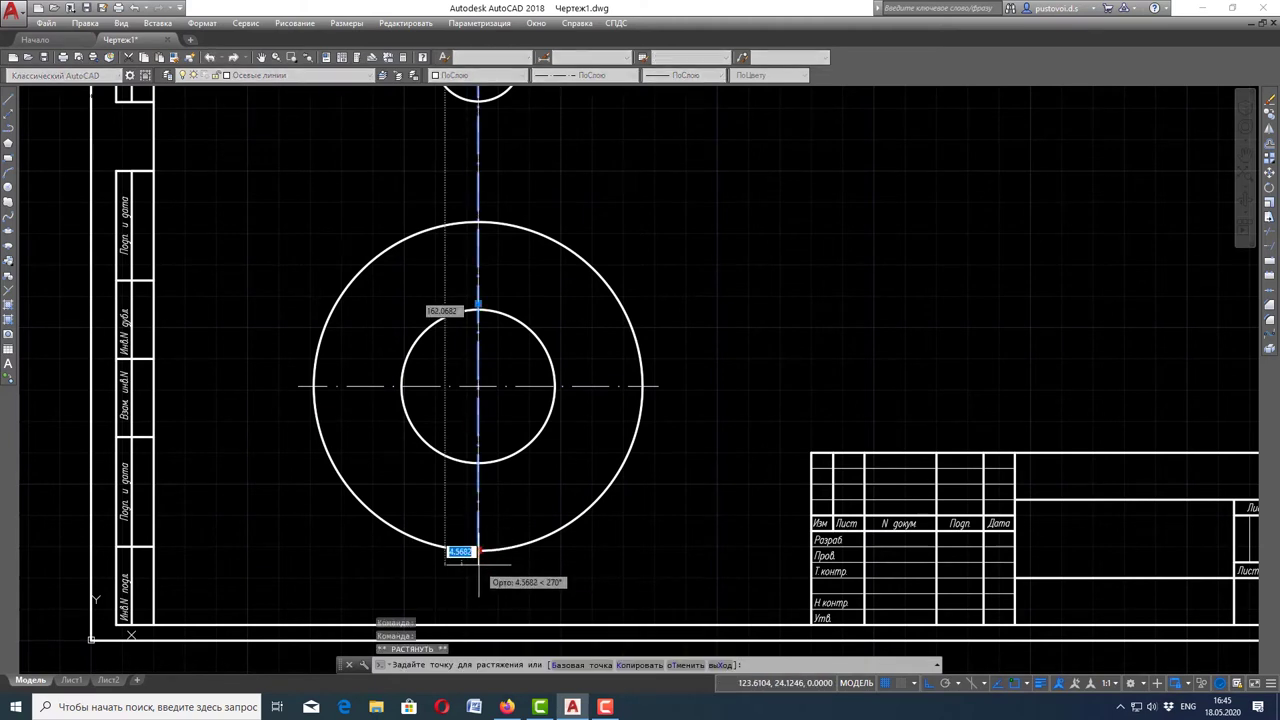
pyautogui.write('5')
pyautogui.press('Return')
pyautogui.scroll(-2, 490, 545)
pyautogui.press('Escape')
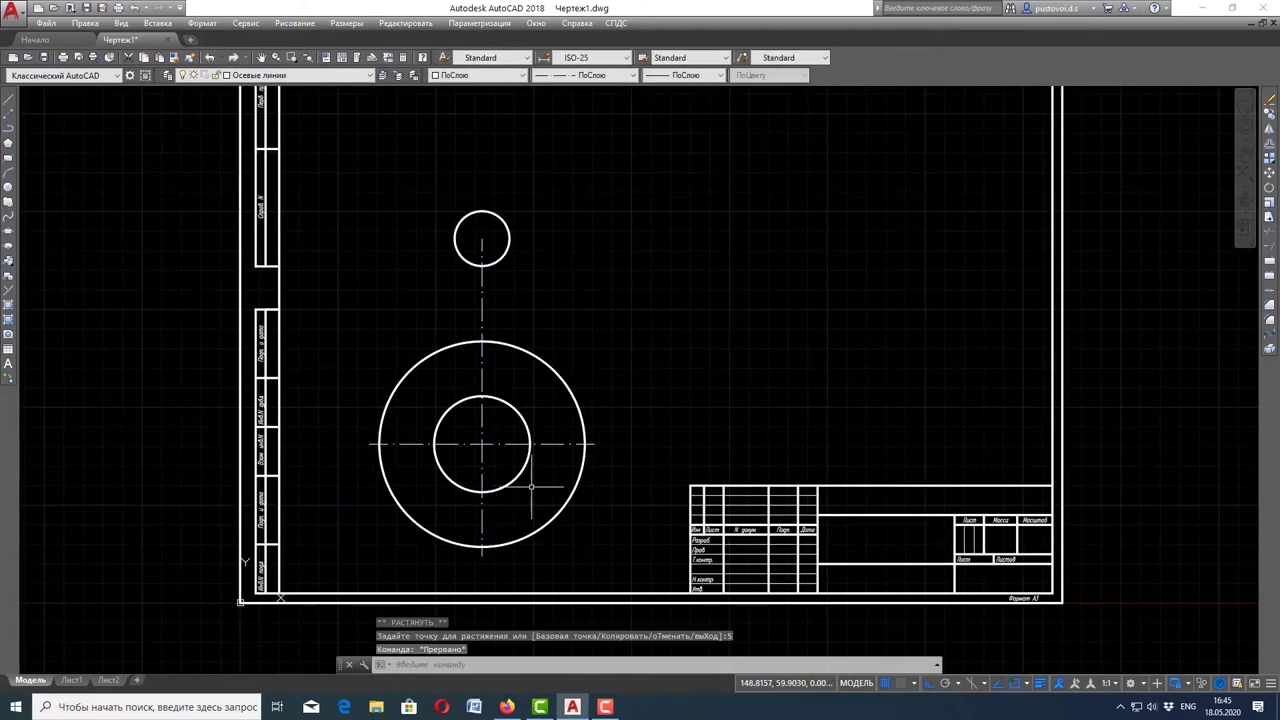
# Draw a horizontal centre line across the Ø28 circle
pyautogui.scroll(-2, 495, 290)
pyautogui.scroll(2, 478, 207)
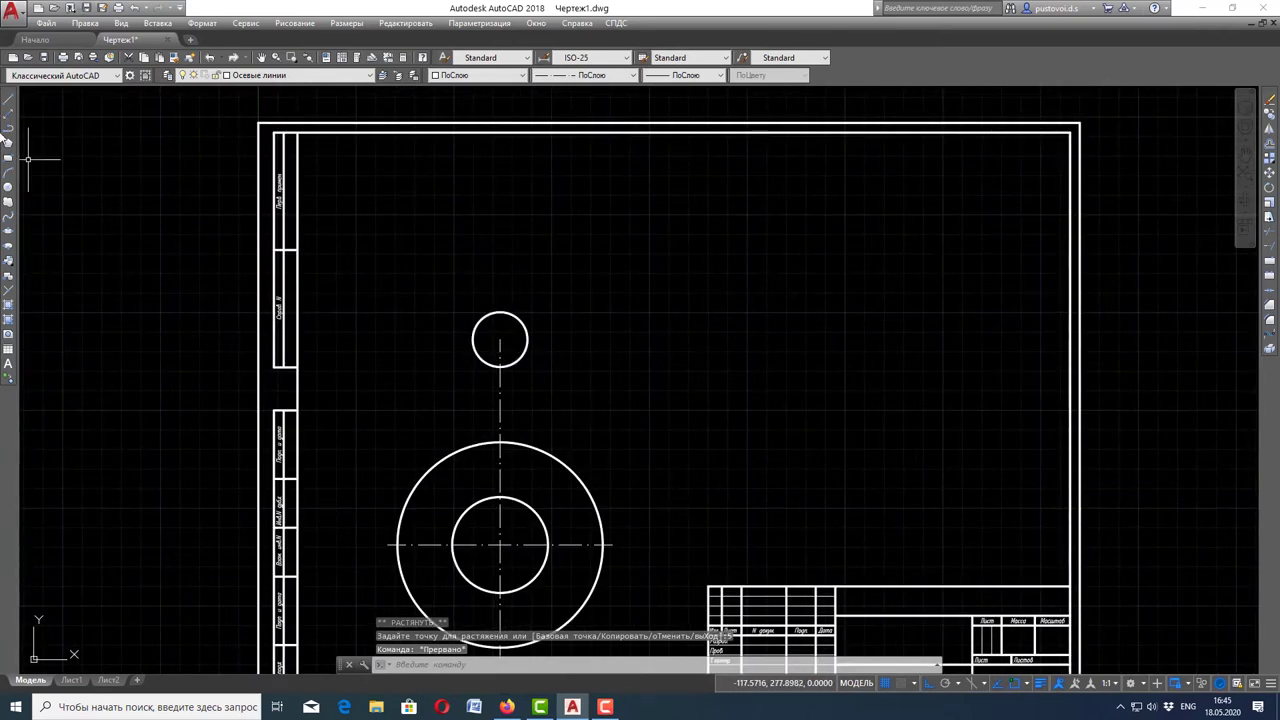
pyautogui.click(10, 104)
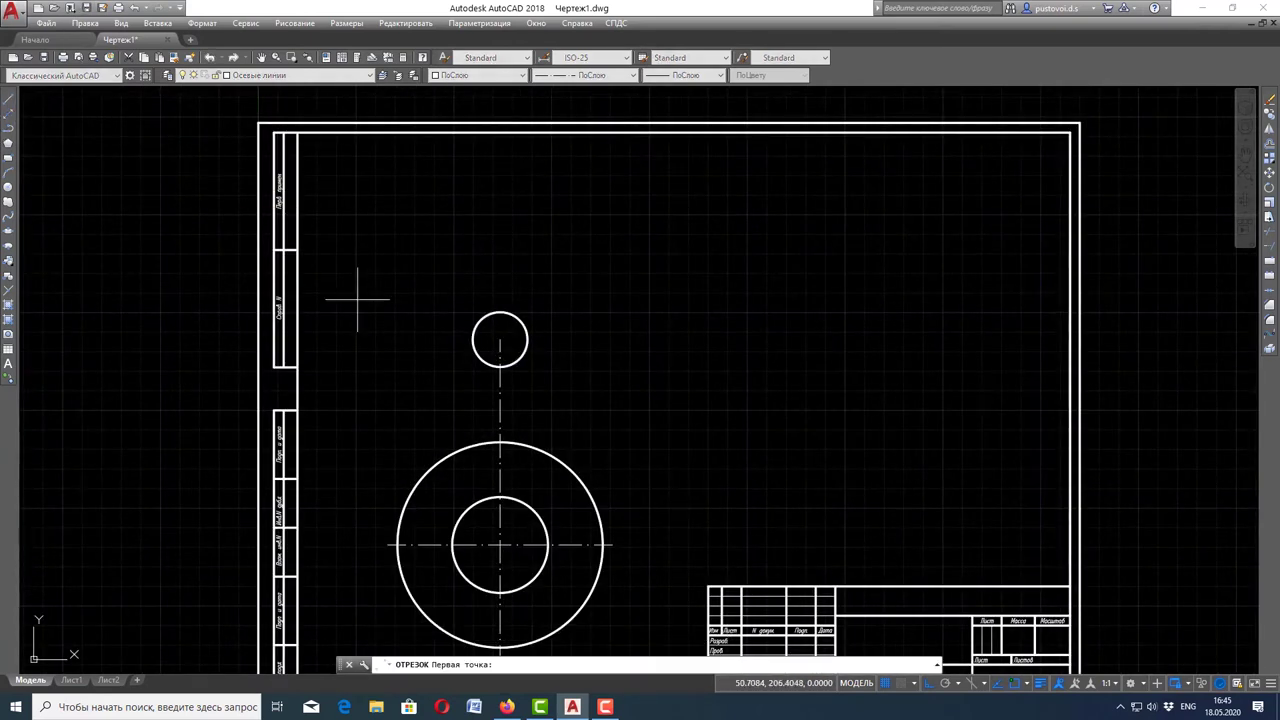
pyautogui.click(473, 339)
pyautogui.click(535, 338)
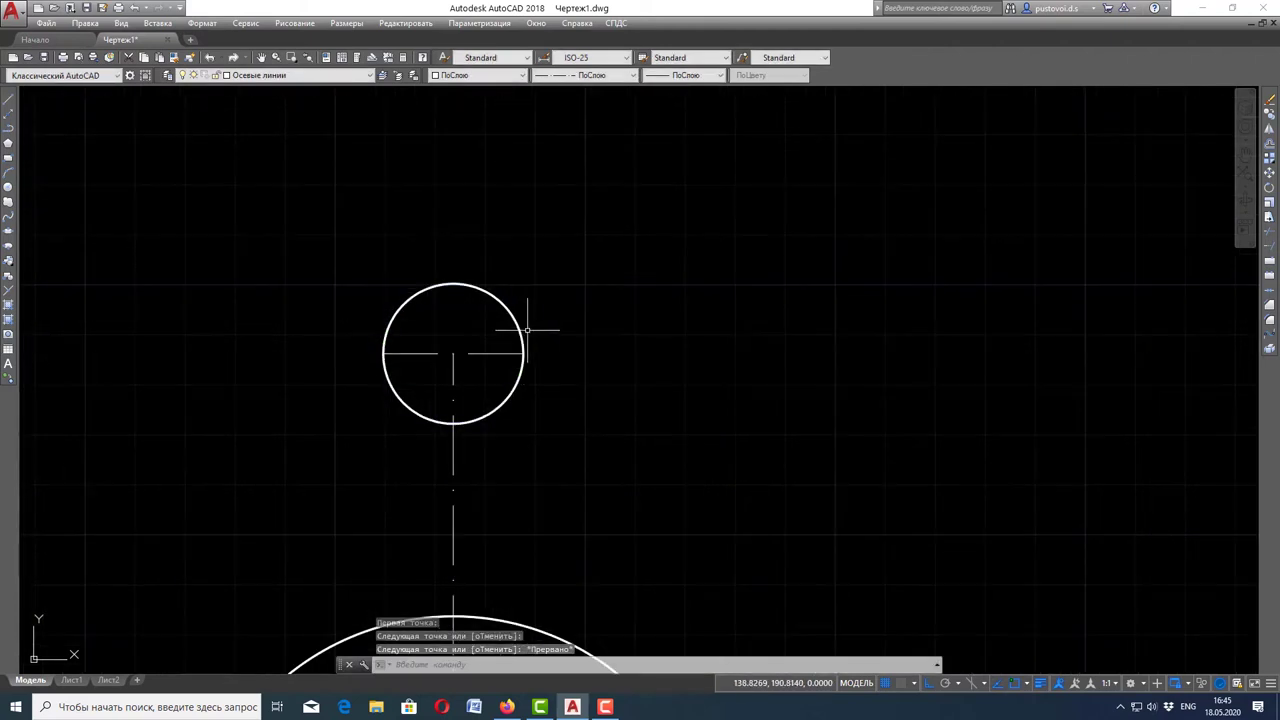
pyautogui.press('Escape')
# Stretch the small circle's horizontal centre line 5 further at its right end
pyautogui.scroll(4, 531, 332)
pyautogui.click(490, 356)
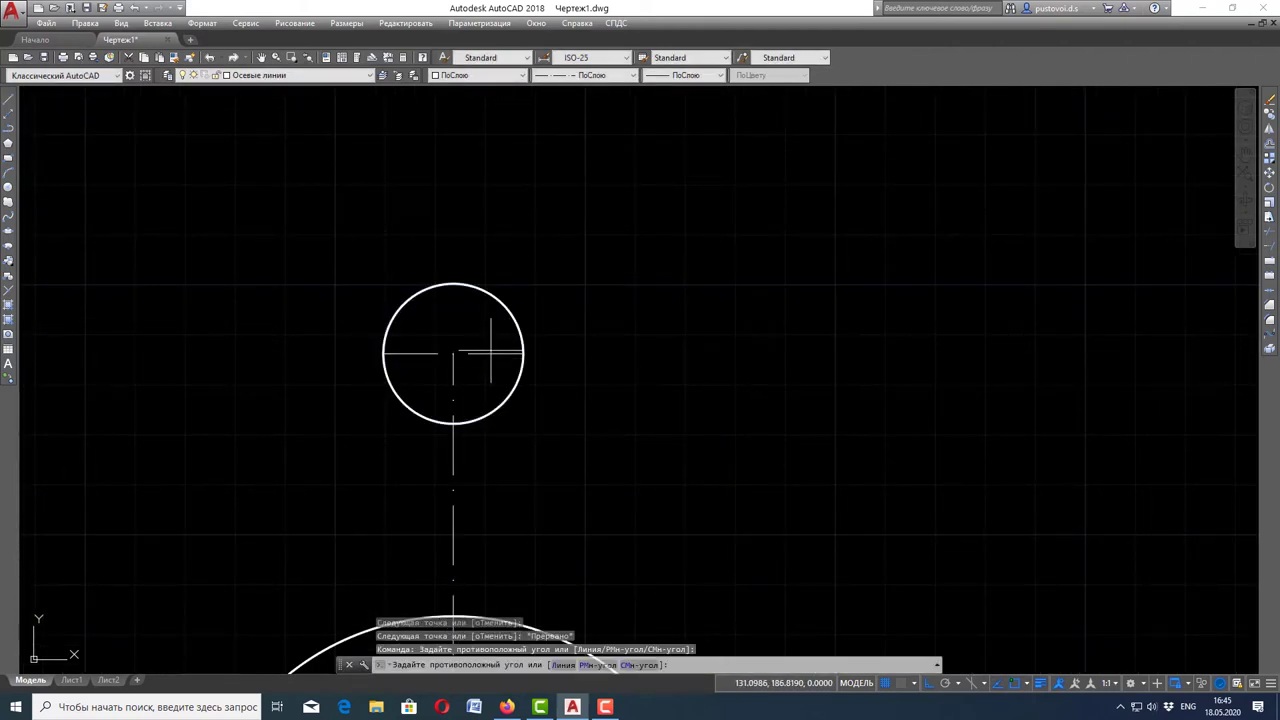
pyautogui.click(491, 353)
pyautogui.click(494, 353)
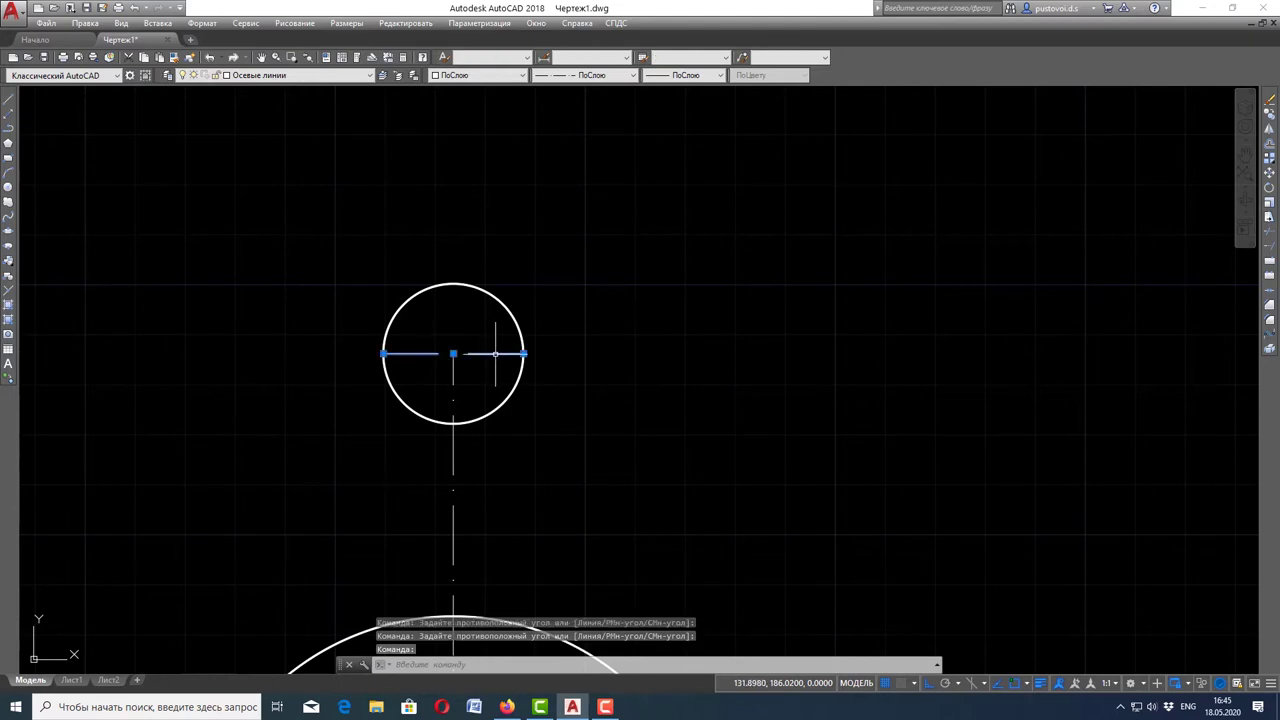
pyautogui.click(523, 353)
pyautogui.write('5')
pyautogui.press('Return')
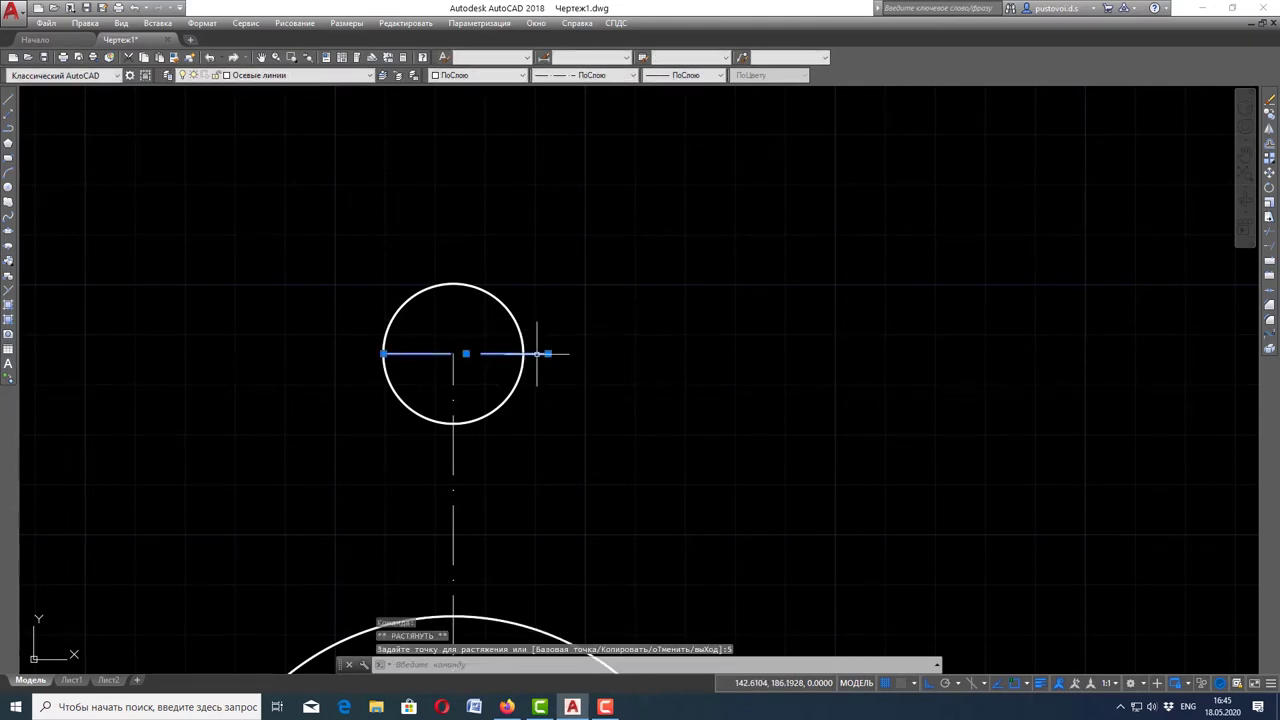
pyautogui.click(383, 353)
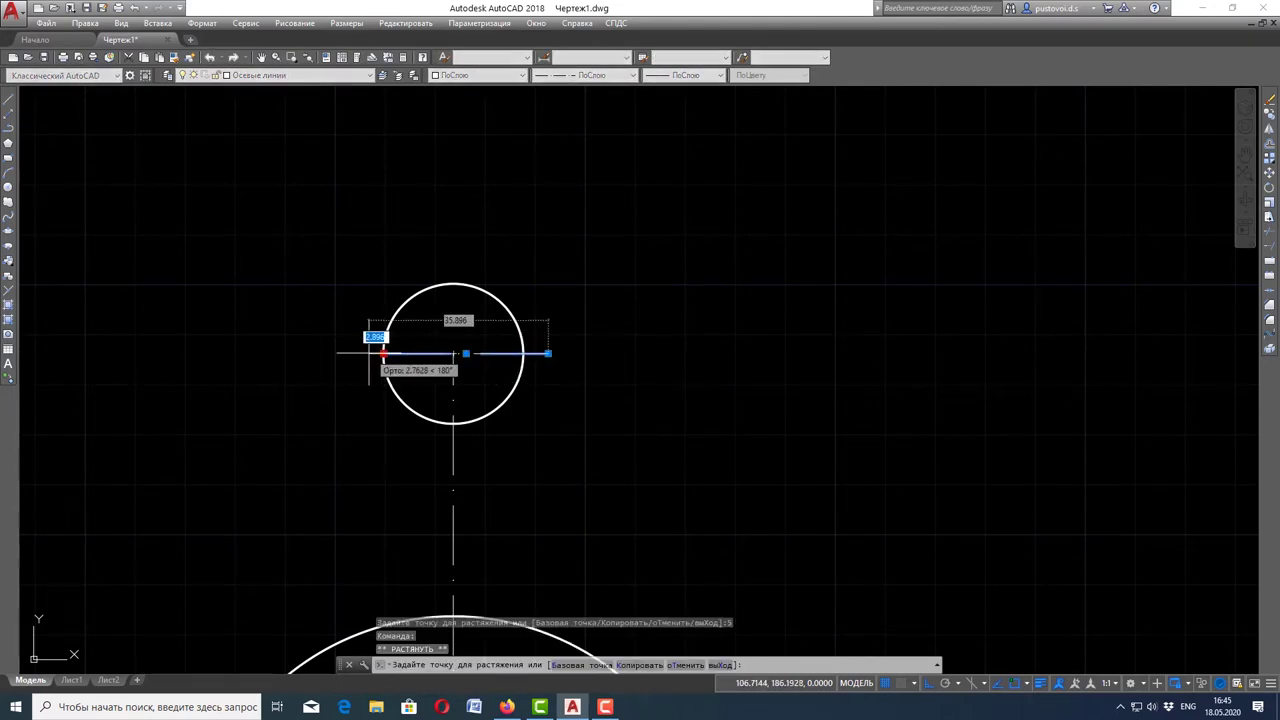
pyautogui.press('Escape')
# Stretch the vertical centre line's top end upward by 80
pyautogui.scroll(-1, 443, 399)
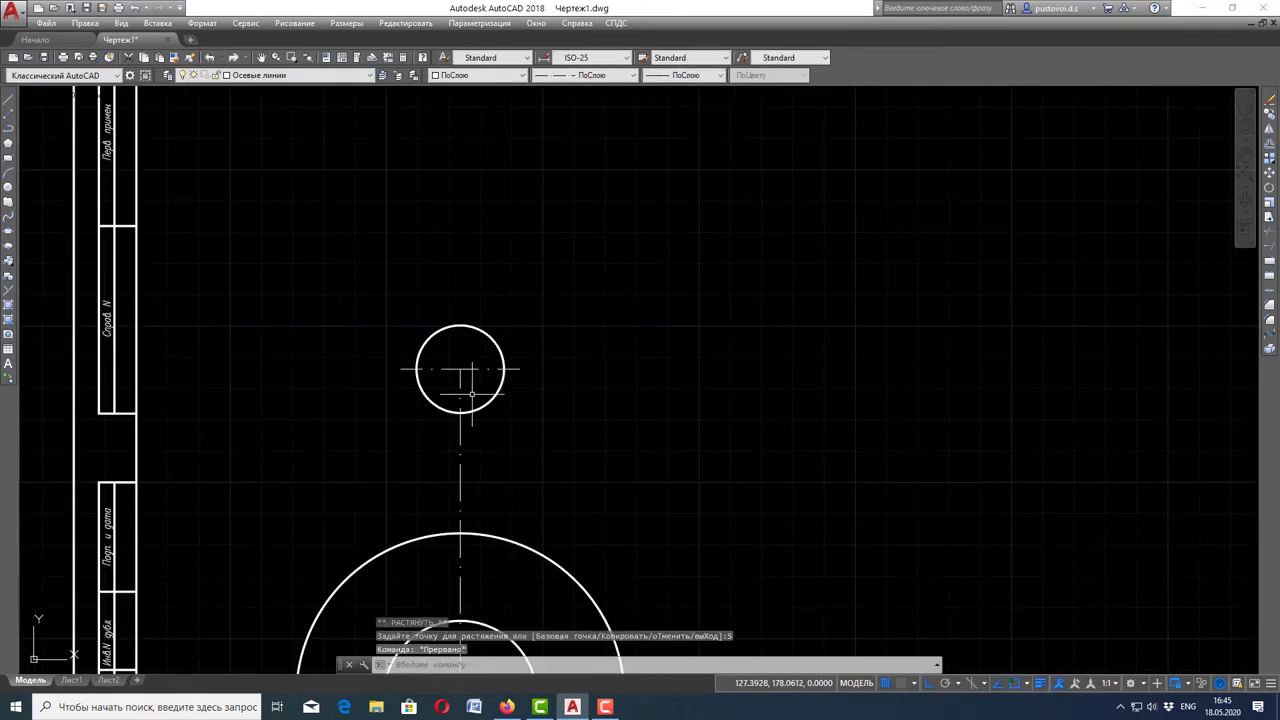
pyautogui.click(461, 400)
pyautogui.scroll(-1, 461, 400)
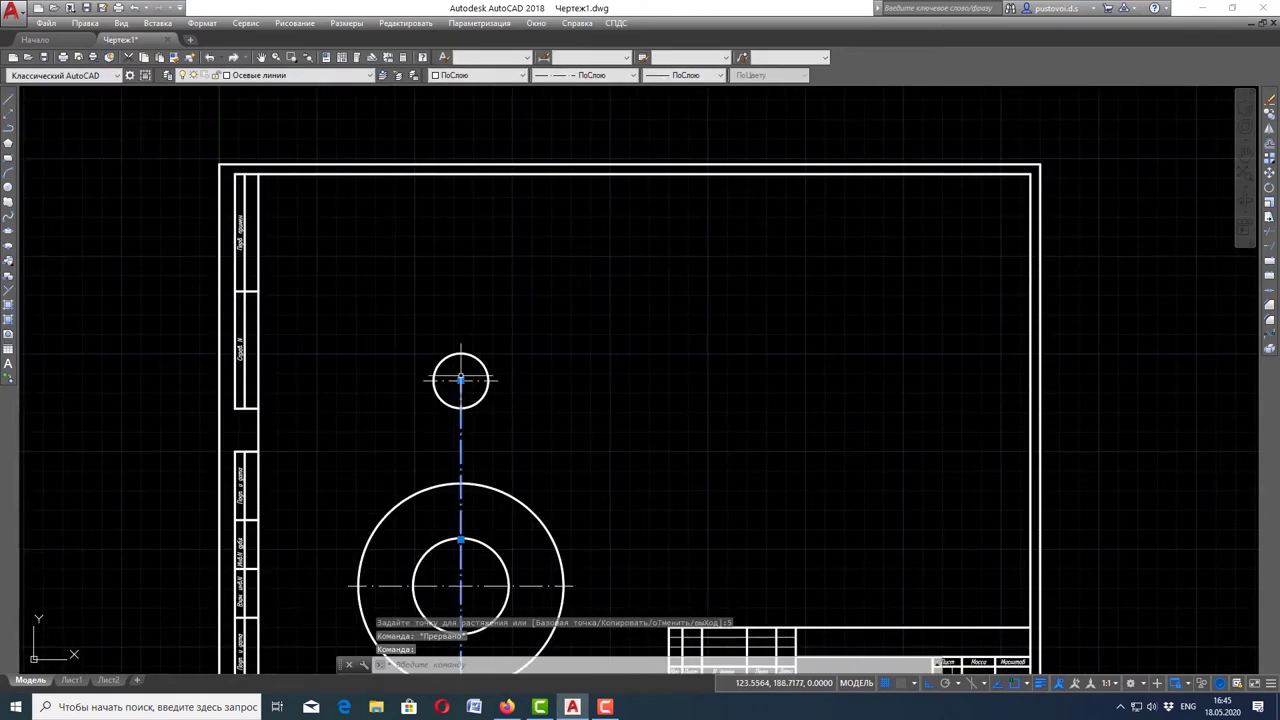
pyautogui.click(461, 380)
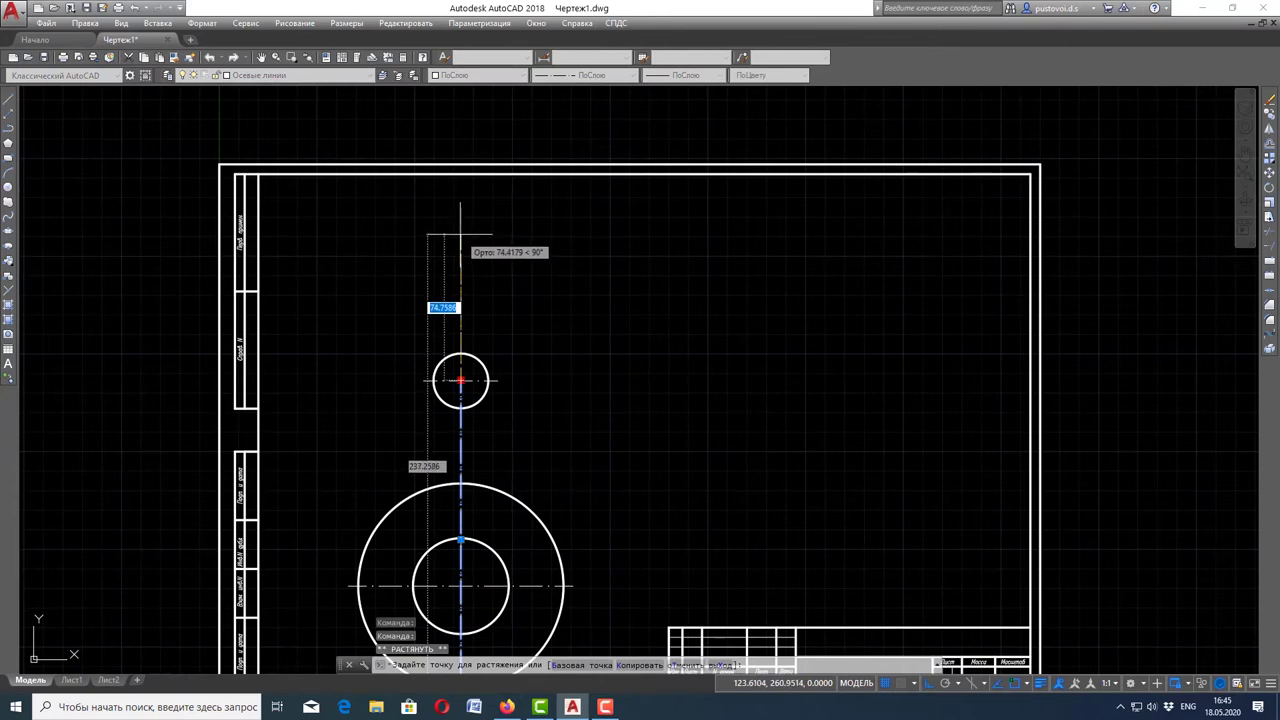
pyautogui.write('80')
pyautogui.press('Return')
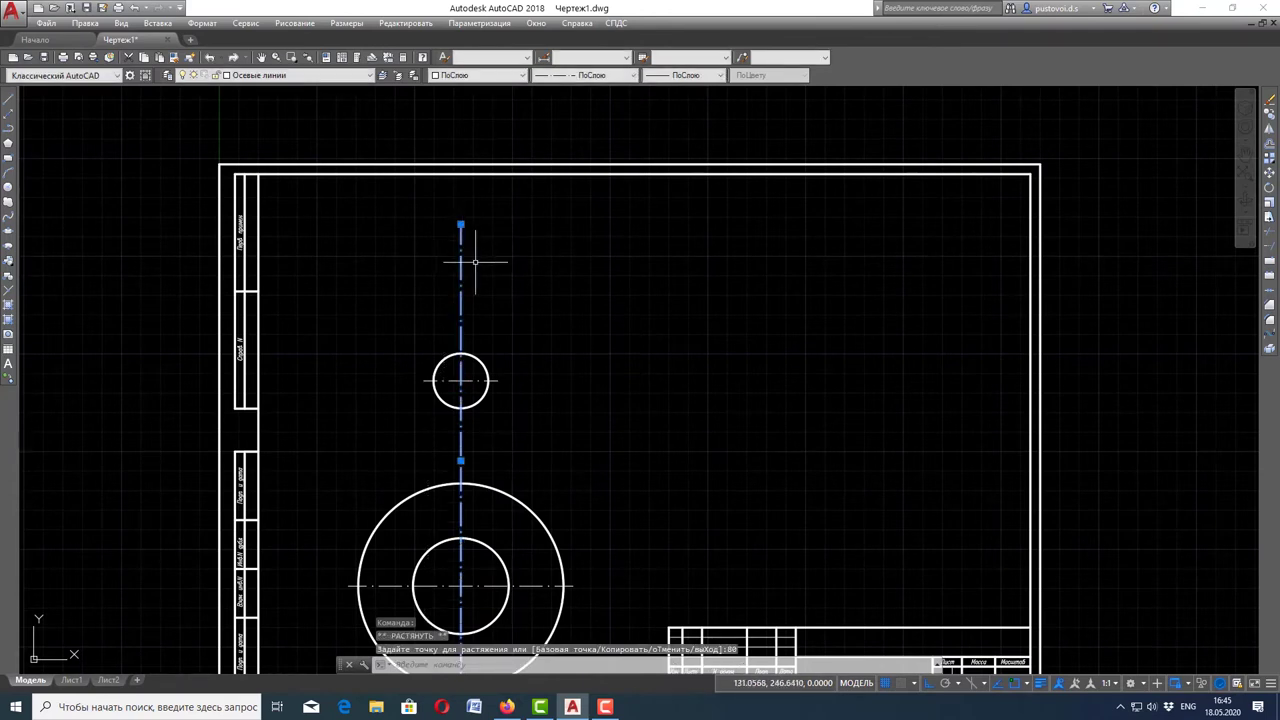
pyautogui.press('Escape')
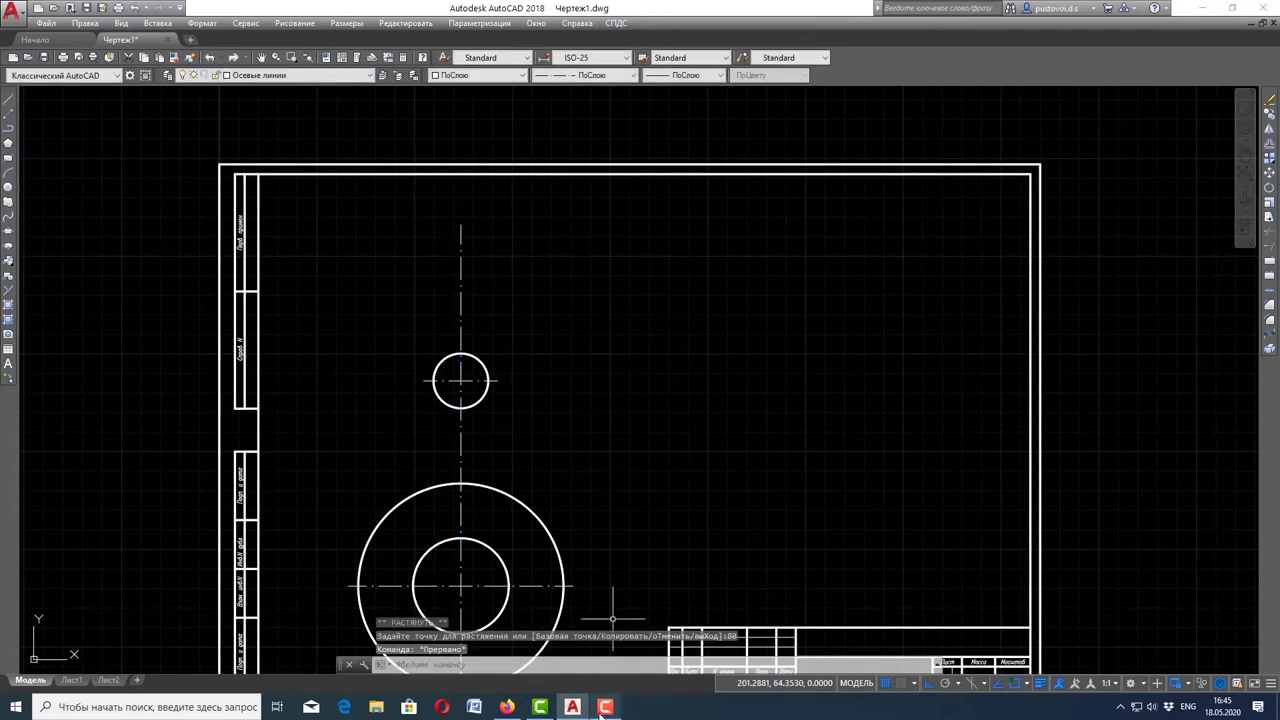
pyautogui.click(507, 707)
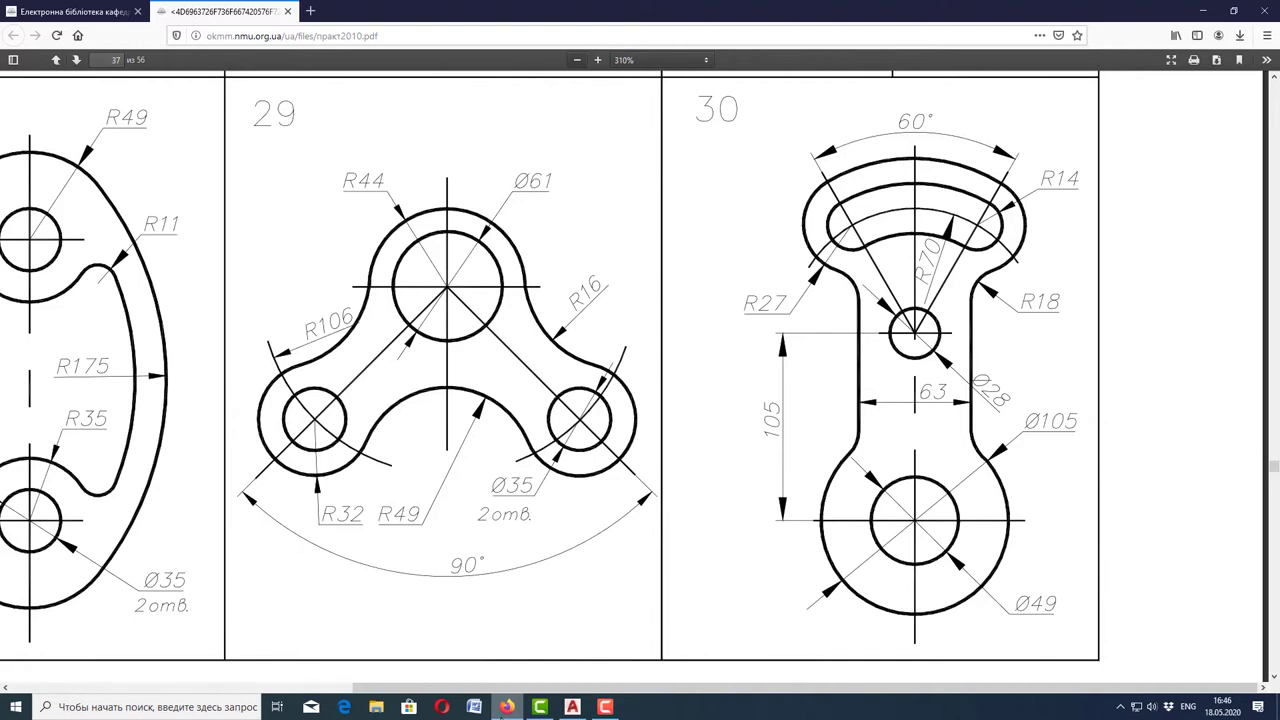
pyautogui.click(572, 706)
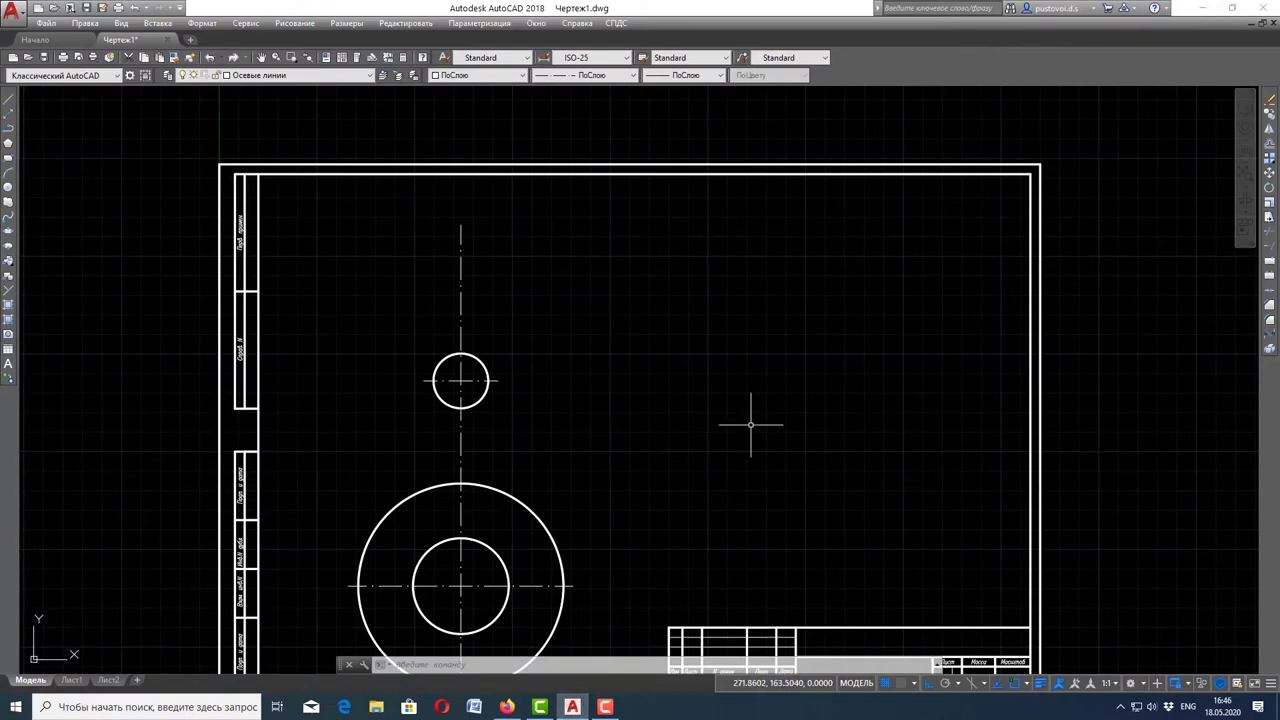
# On Осевые линии, draw a radius-70 axis circle centred on the Ø28 hole
pyautogui.click(330, 75)
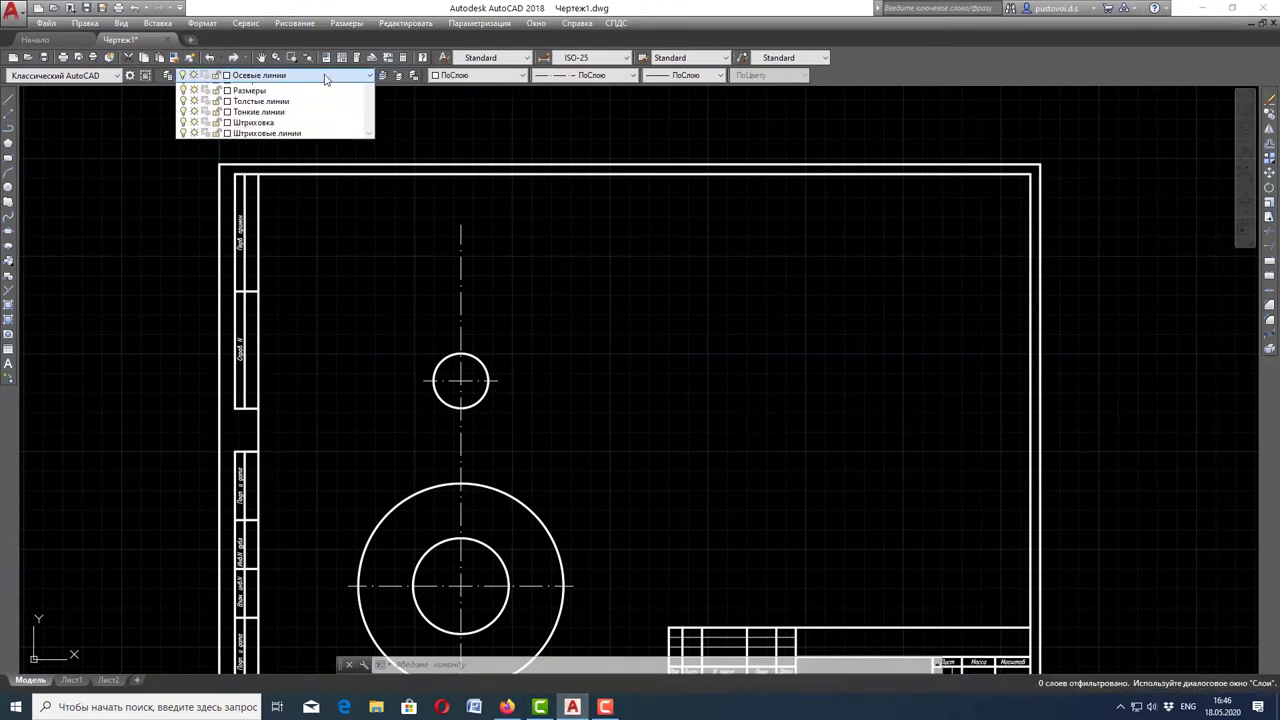
pyautogui.click(258, 131)
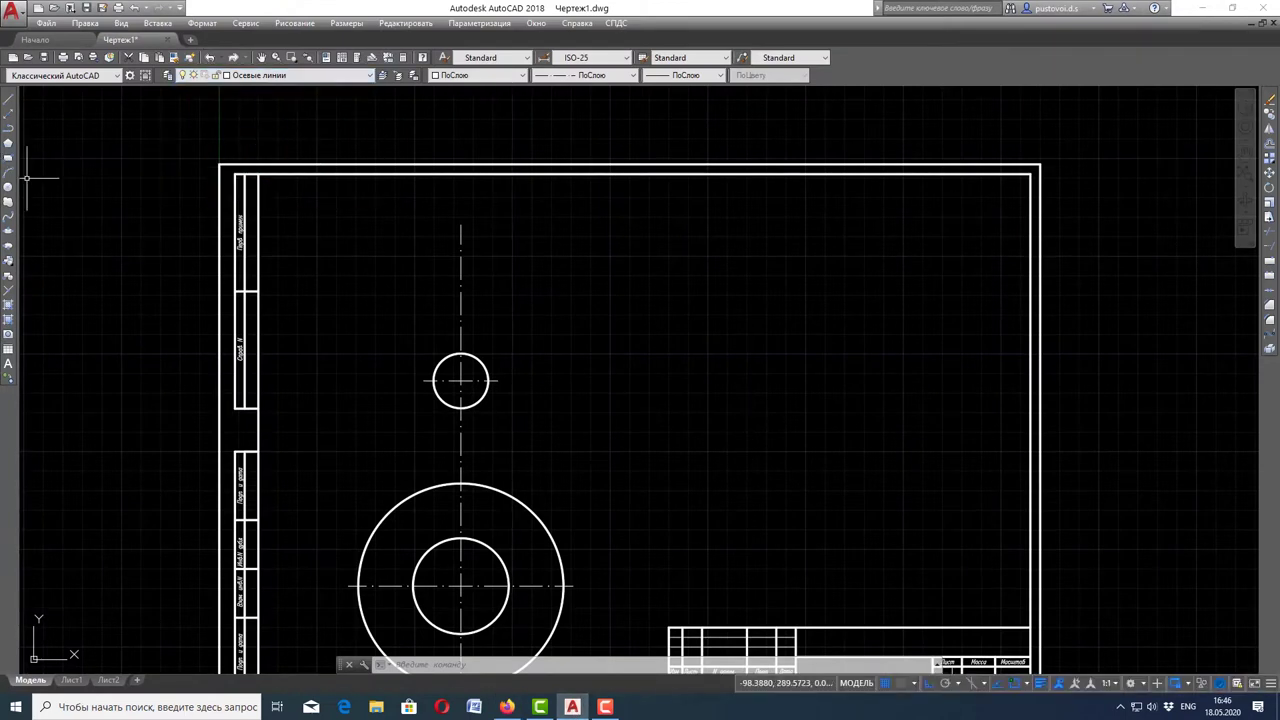
pyautogui.click(9, 187)
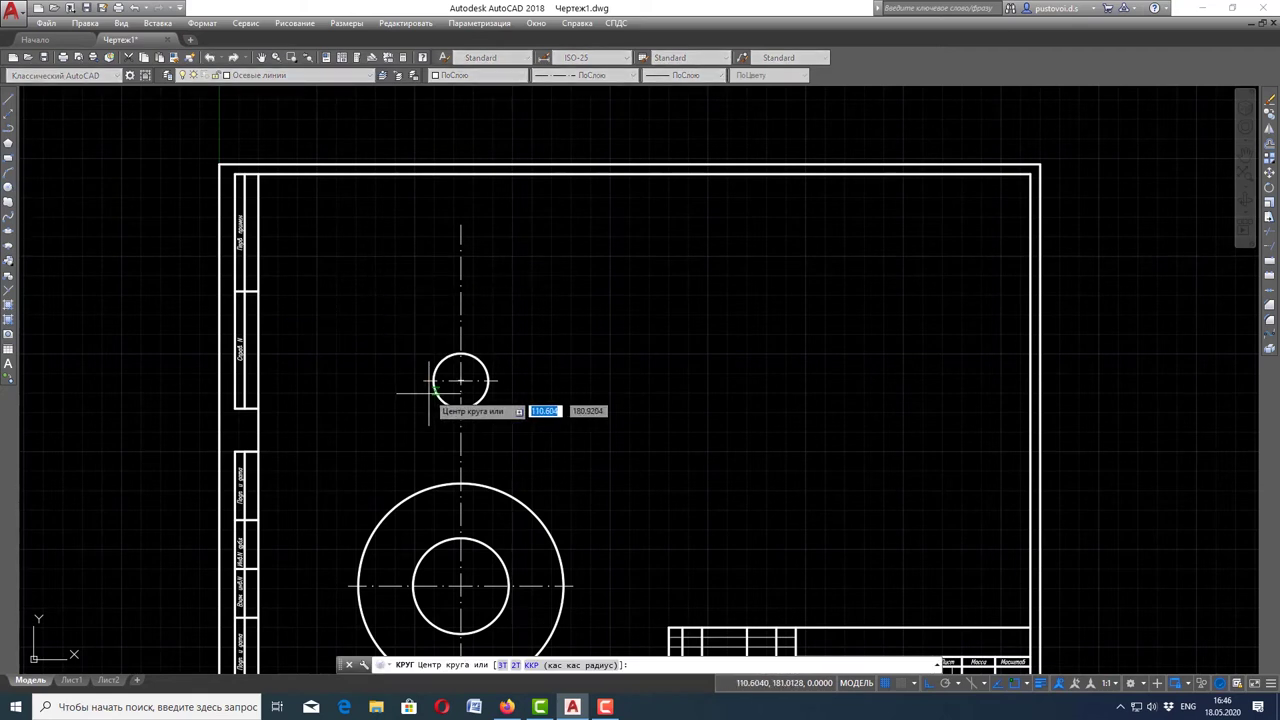
pyautogui.scroll(2, 456, 362)
pyautogui.scroll(5, 456, 362)
pyautogui.scroll(2, 456, 358)
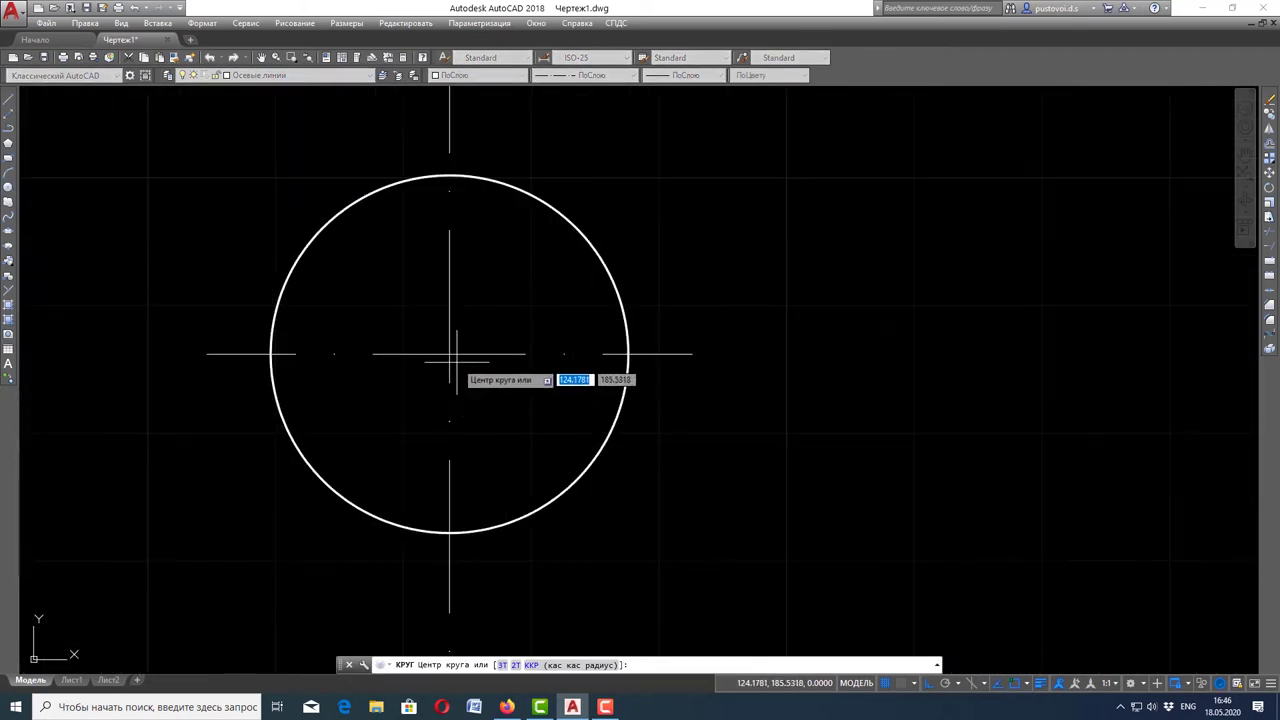
pyautogui.click(449, 354)
pyautogui.scroll(-2, 449, 354)
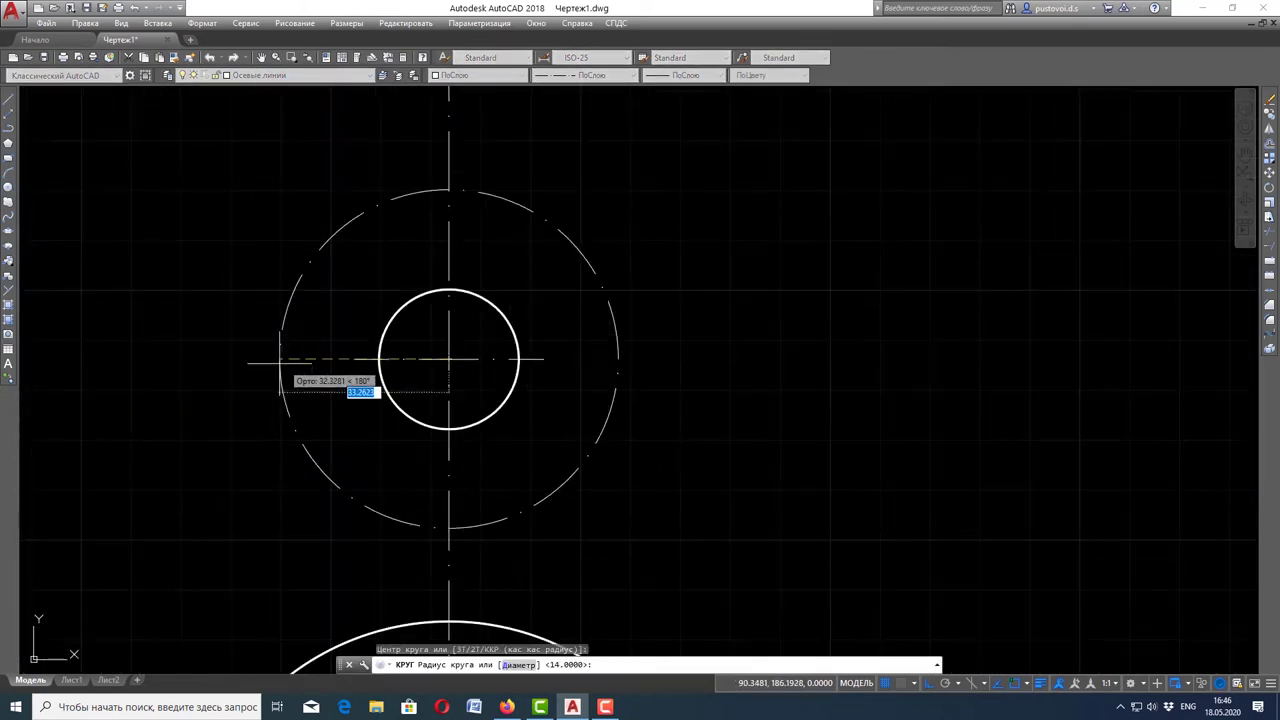
pyautogui.scroll(-1, 258, 357)
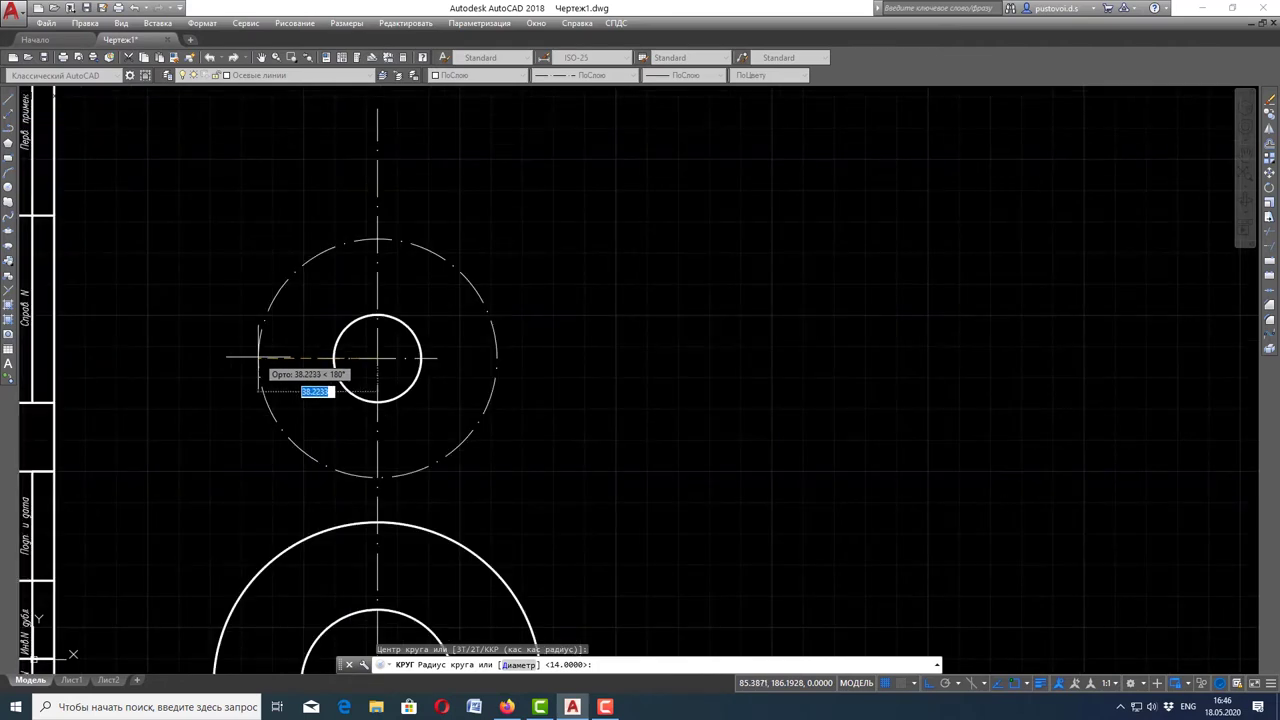
pyautogui.write('70')
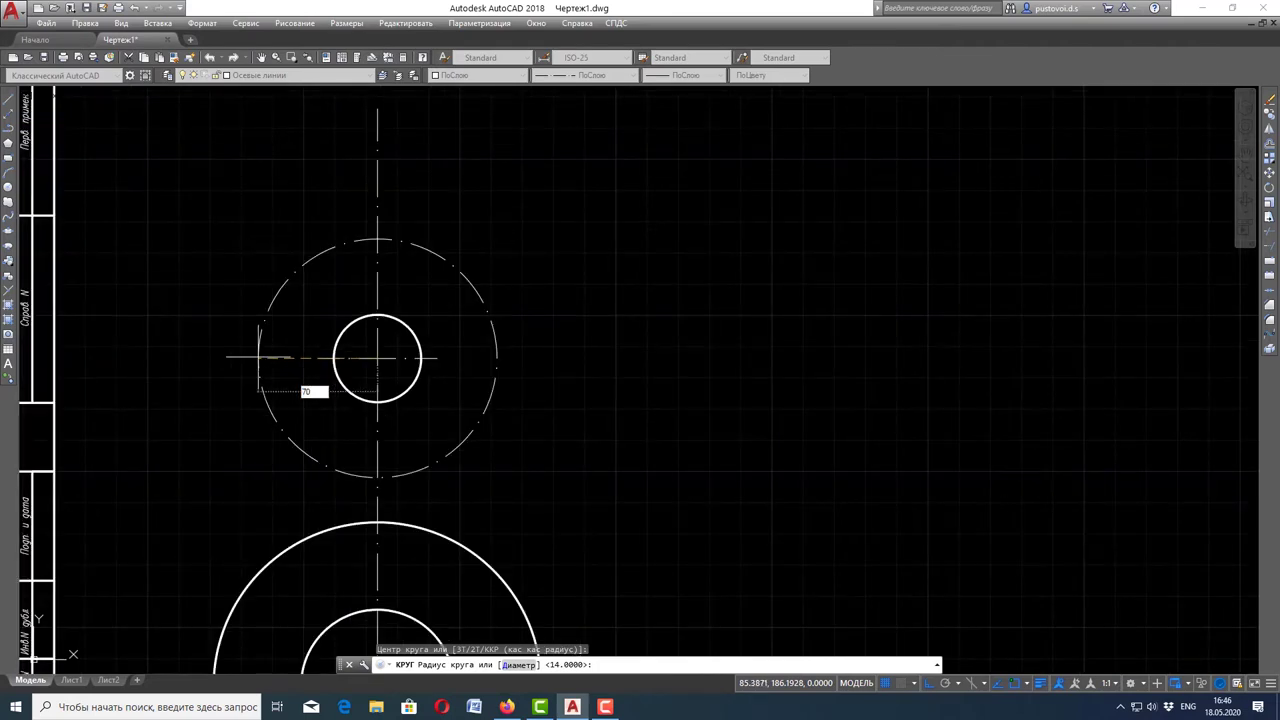
pyautogui.press('Return')
pyautogui.scroll(-2, 258, 357)
pyautogui.press('Escape')
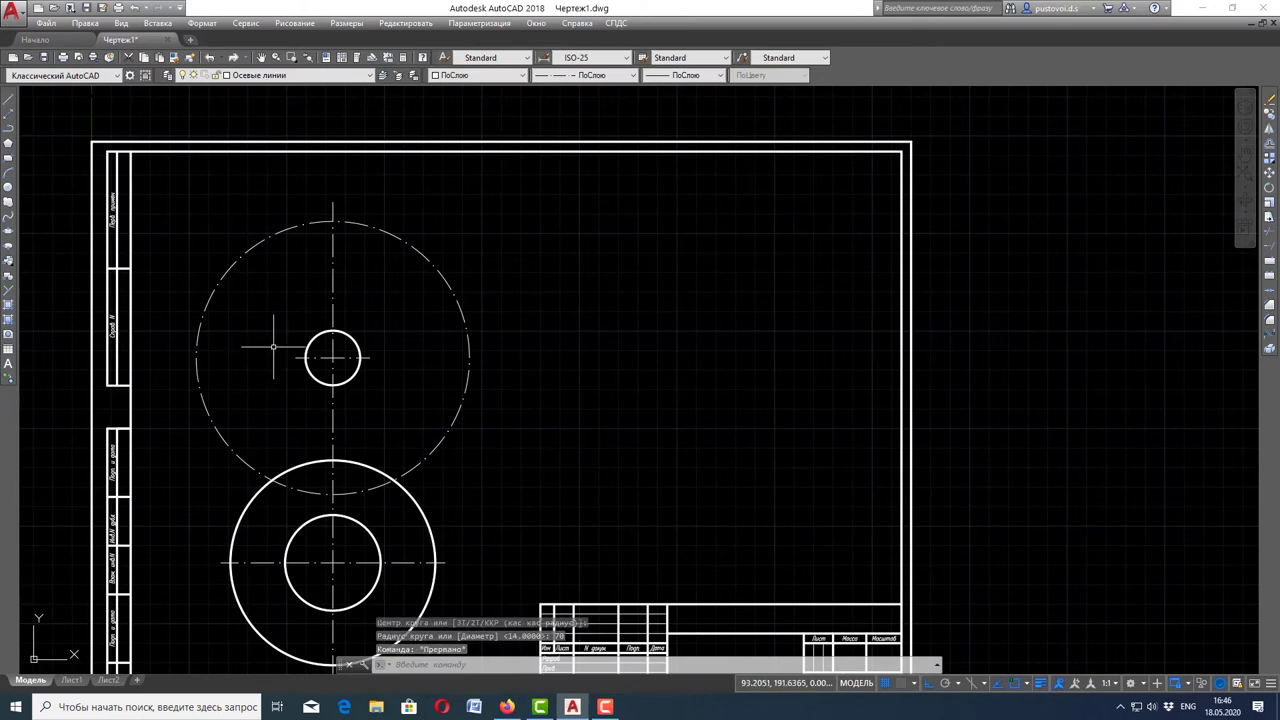
pyautogui.click(323, 75)
# On the Построения layer, draw 60° and 120° construction lines through the Ø28 hole's centre
pyautogui.click(268, 143)
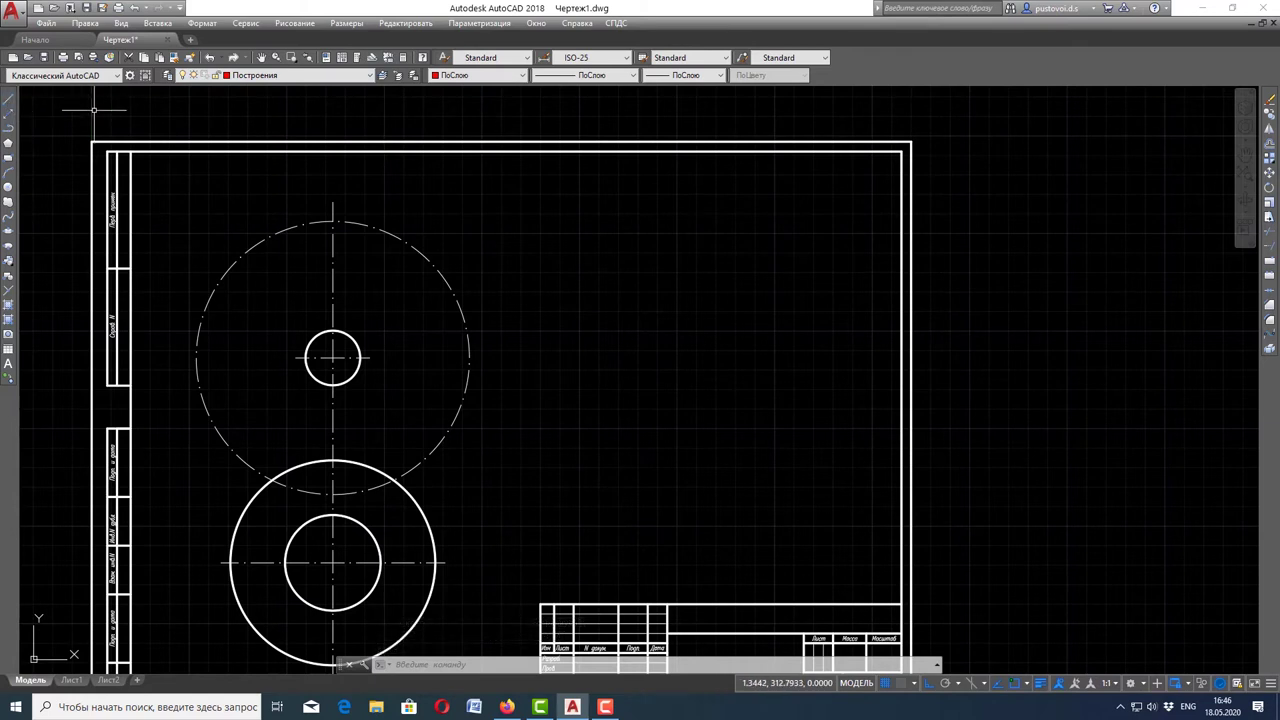
pyautogui.click(9, 117)
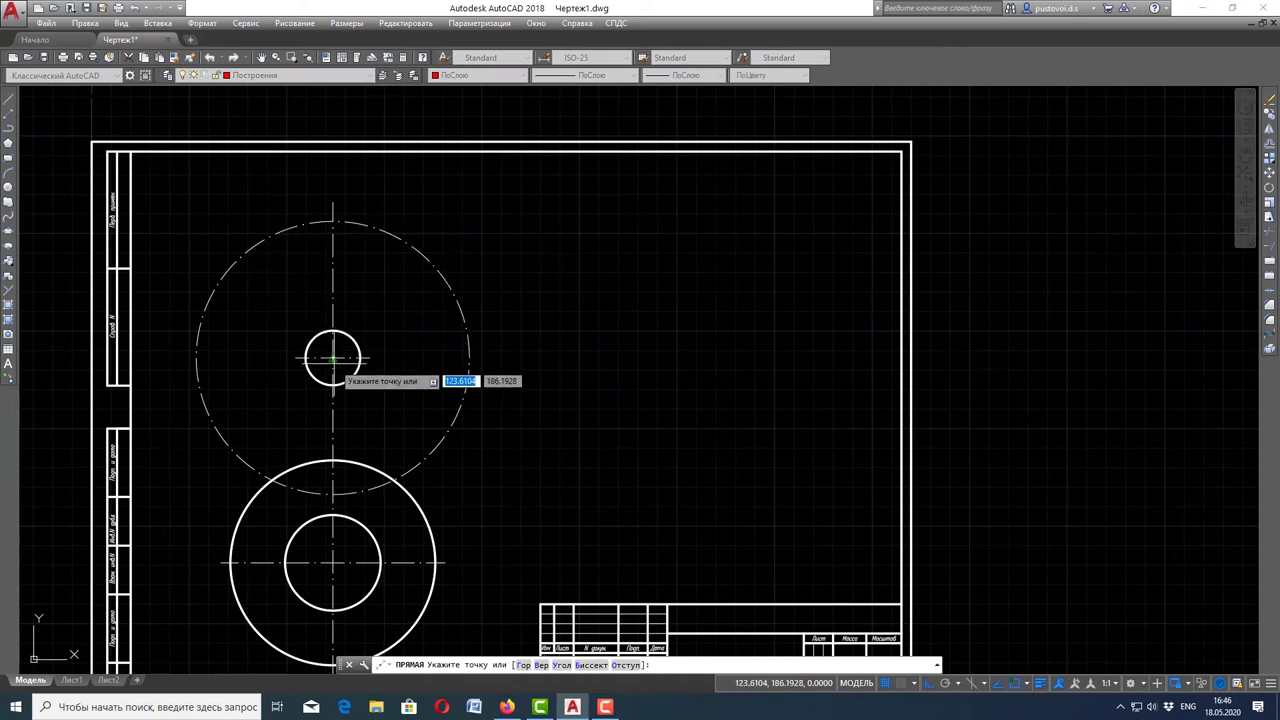
pyautogui.scroll(6, 333, 360)
pyautogui.scroll(2, 320, 335)
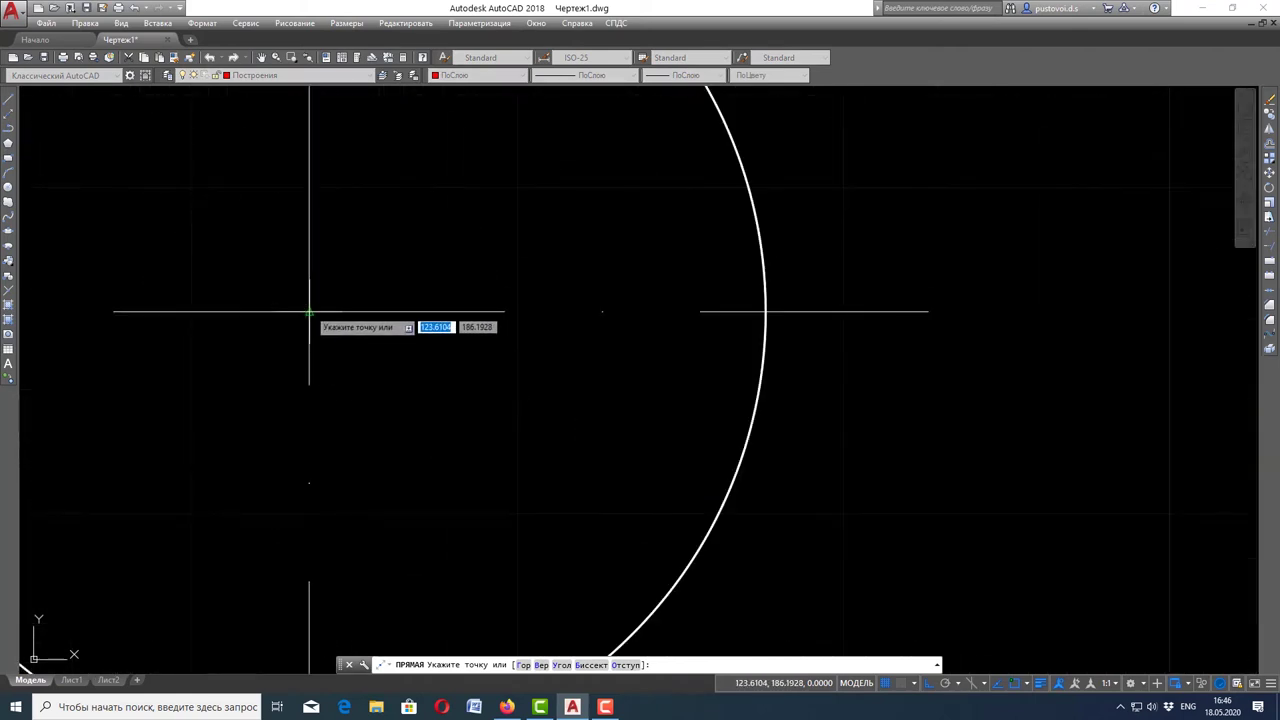
pyautogui.scroll(-2, 309, 309)
pyautogui.click(309, 310)
pyautogui.scroll(-3, 310, 300)
pyautogui.scroll(-4, 311, 280)
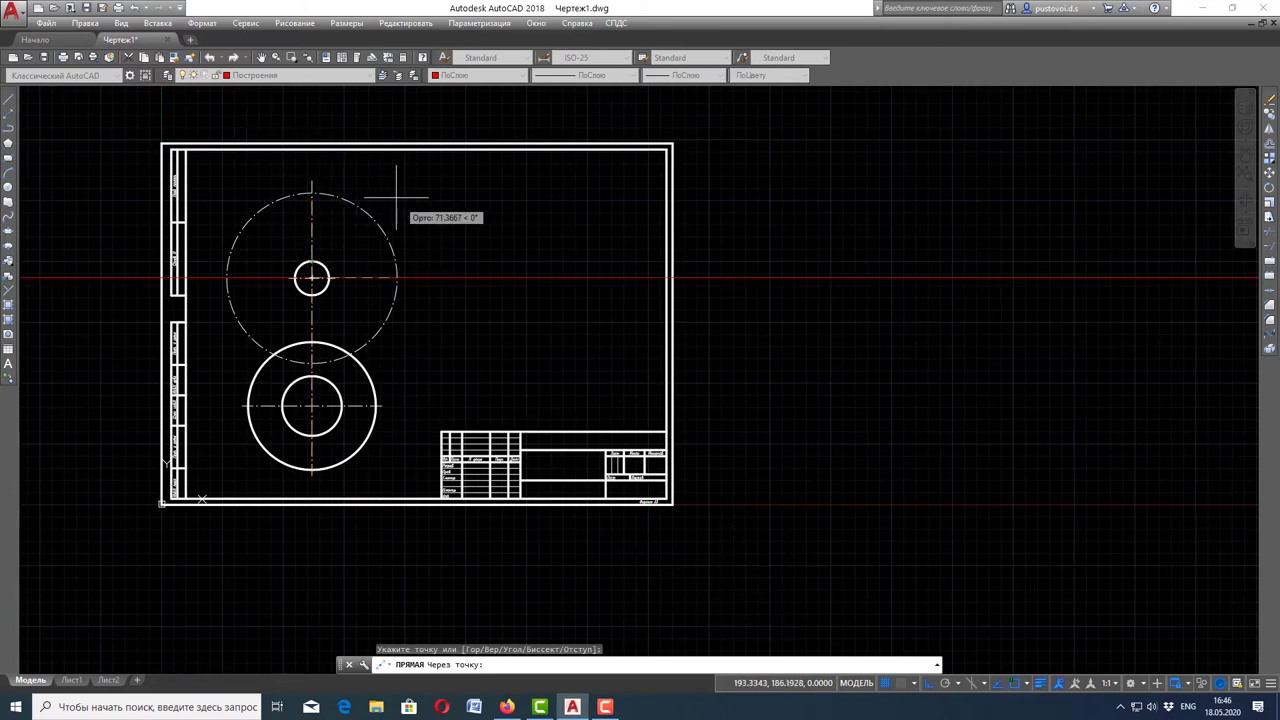
pyautogui.click(924, 688)
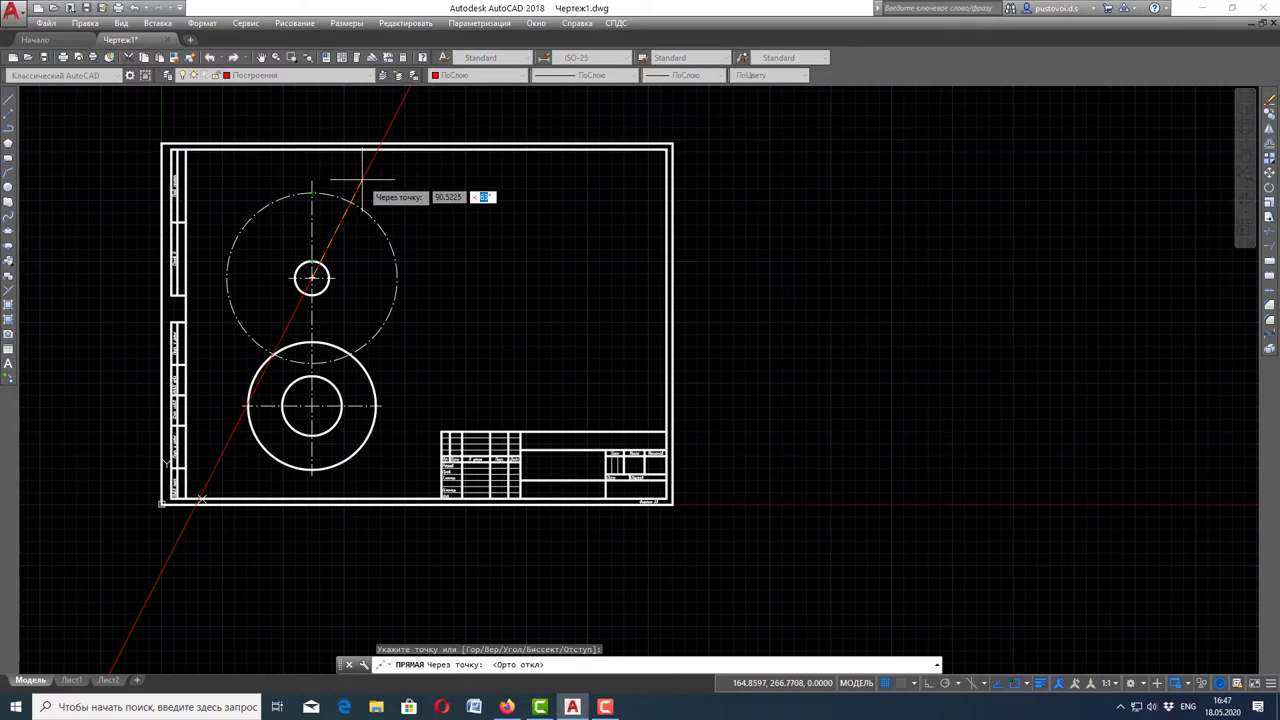
pyautogui.press('Return')
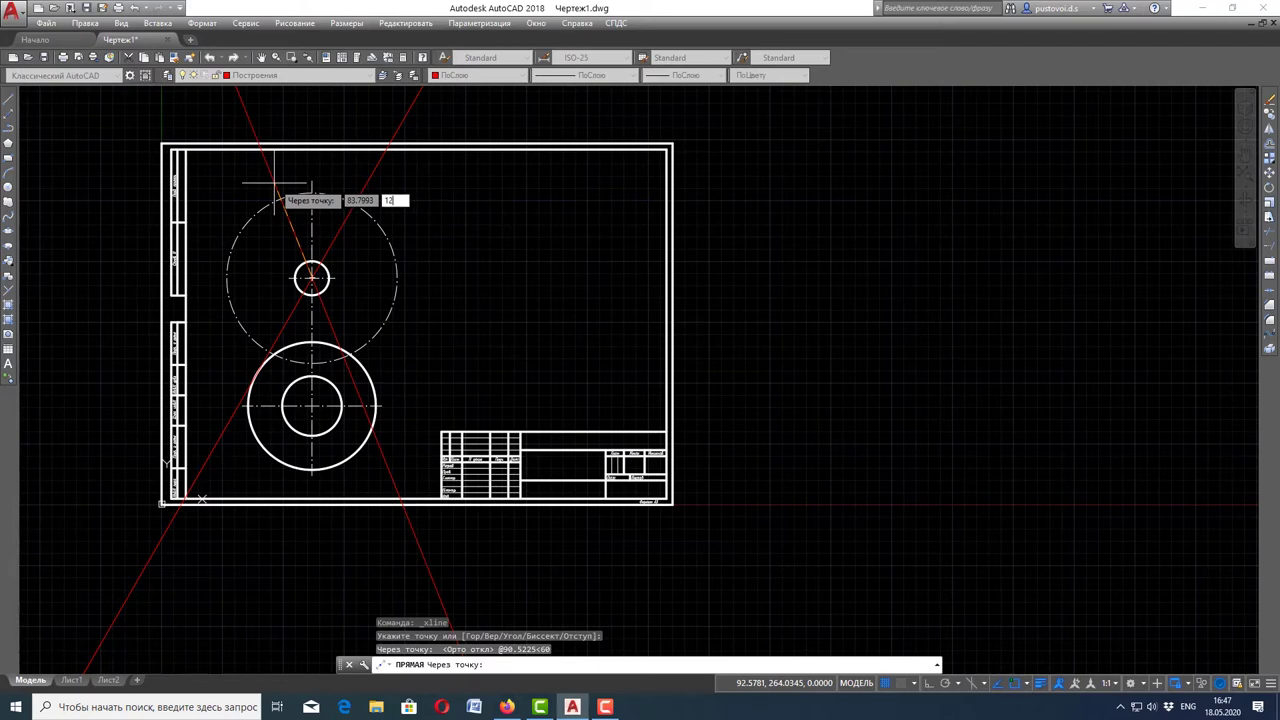
pyautogui.press('Return')
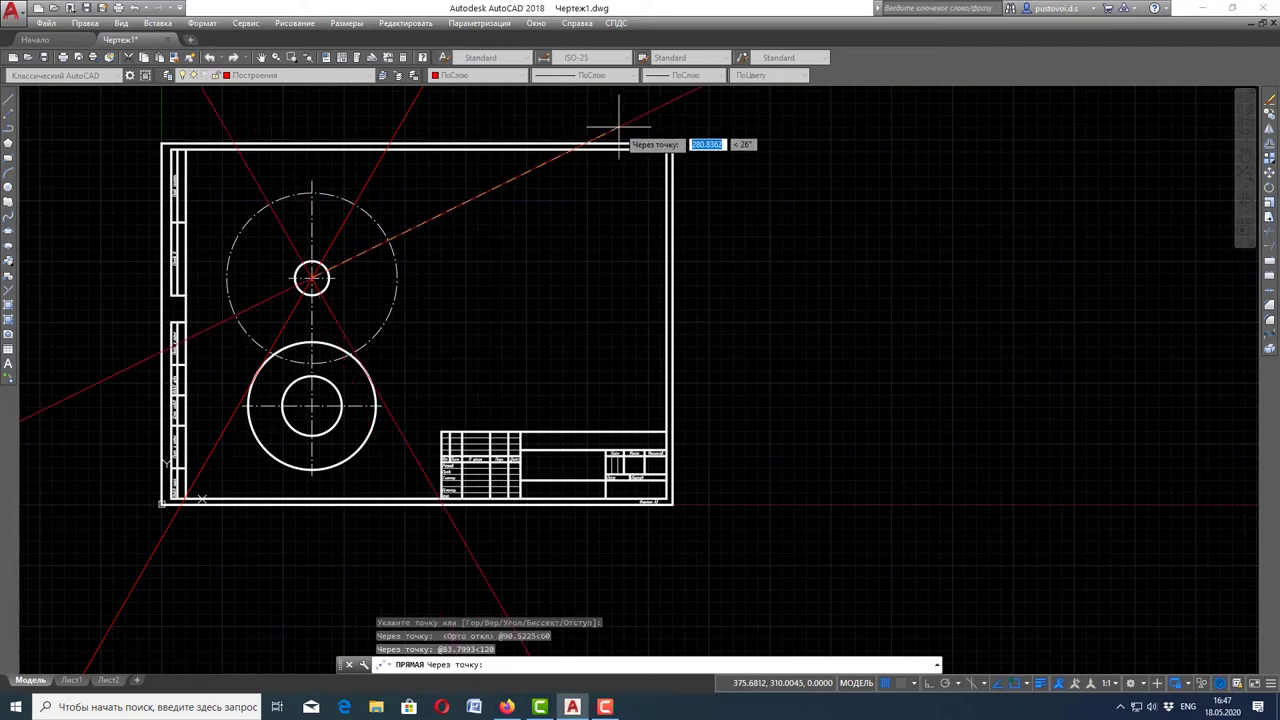
pyautogui.press('Escape')
# Make Толстые линии the current layer again
pyautogui.scroll(2, 320, 222)
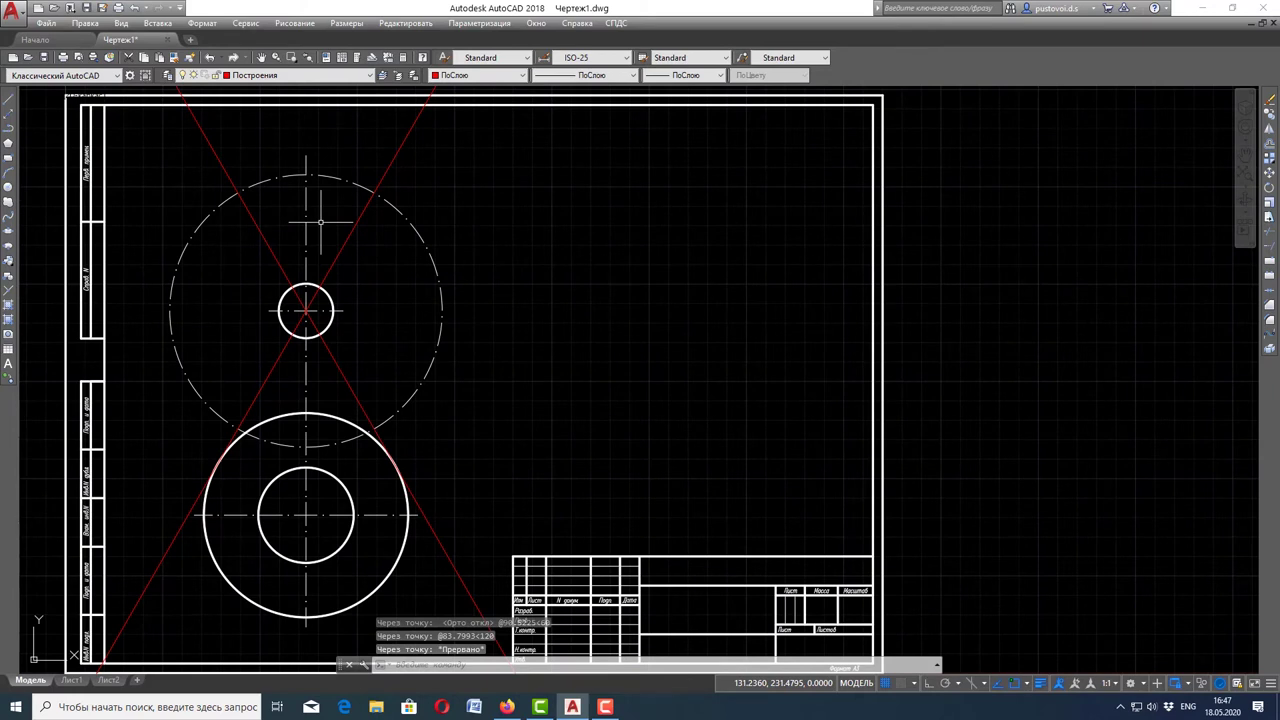
pyautogui.scroll(2, 216, 169)
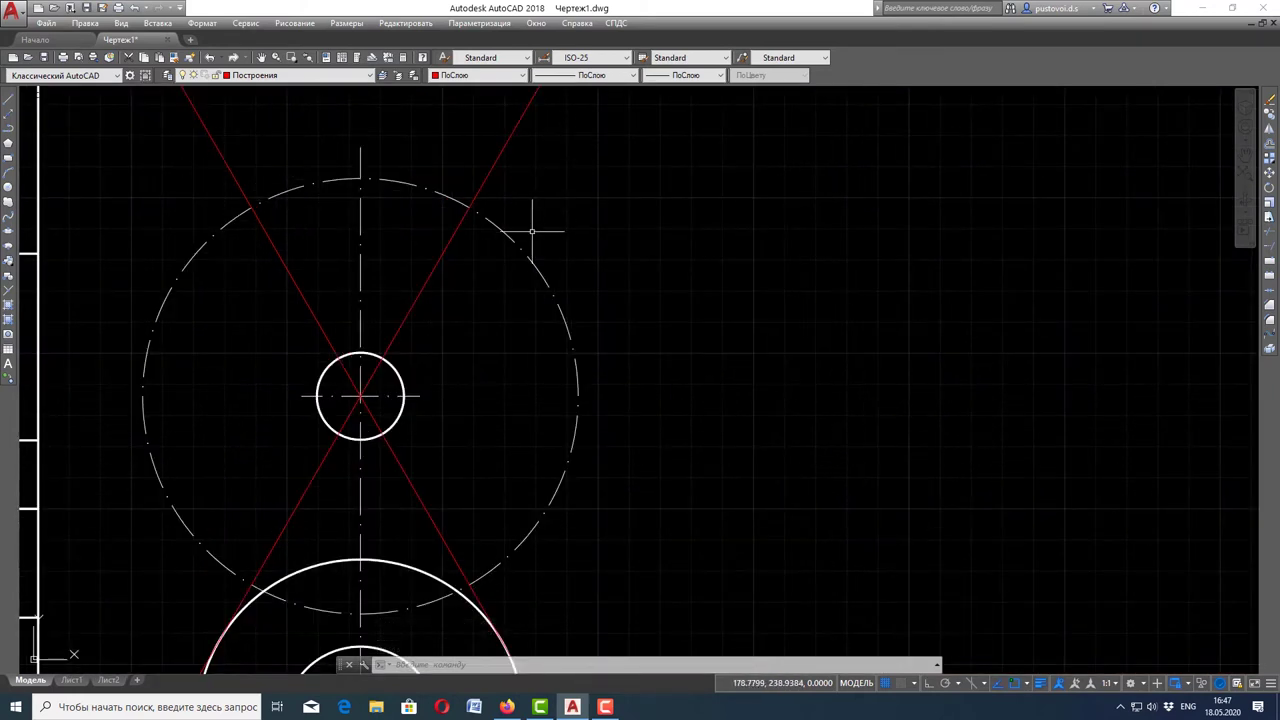
pyautogui.click(258, 77)
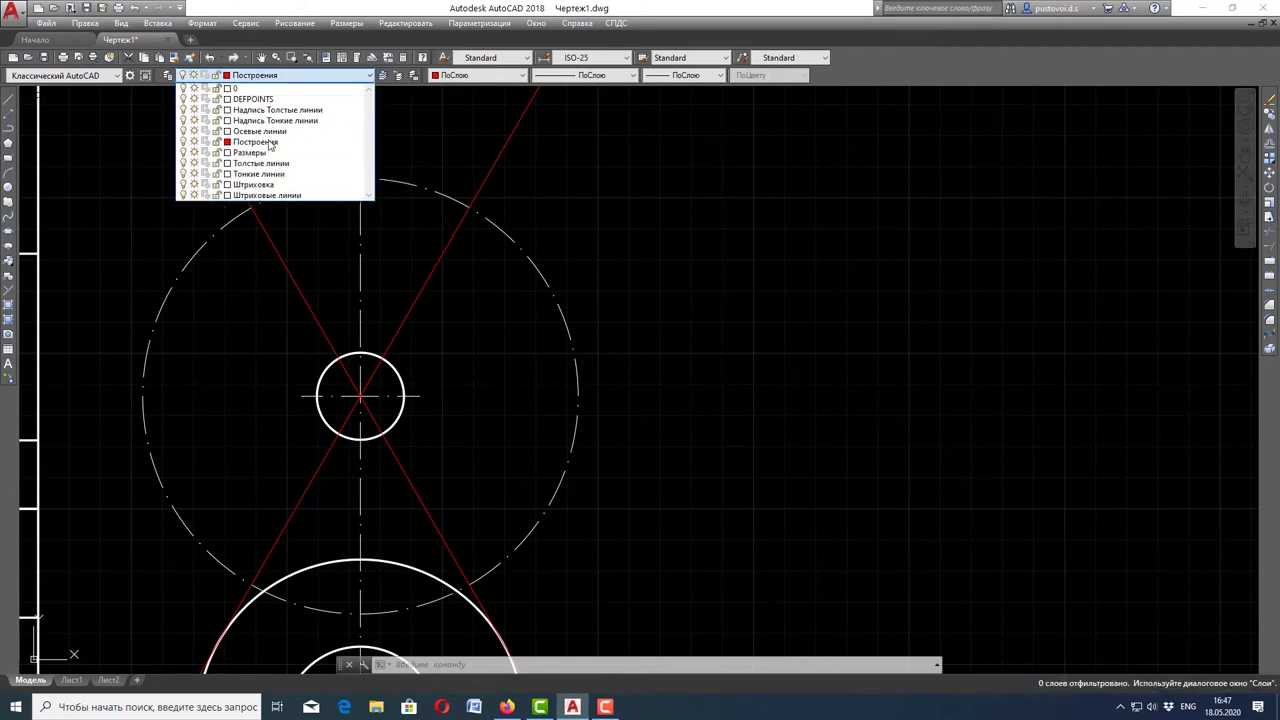
pyautogui.click(276, 164)
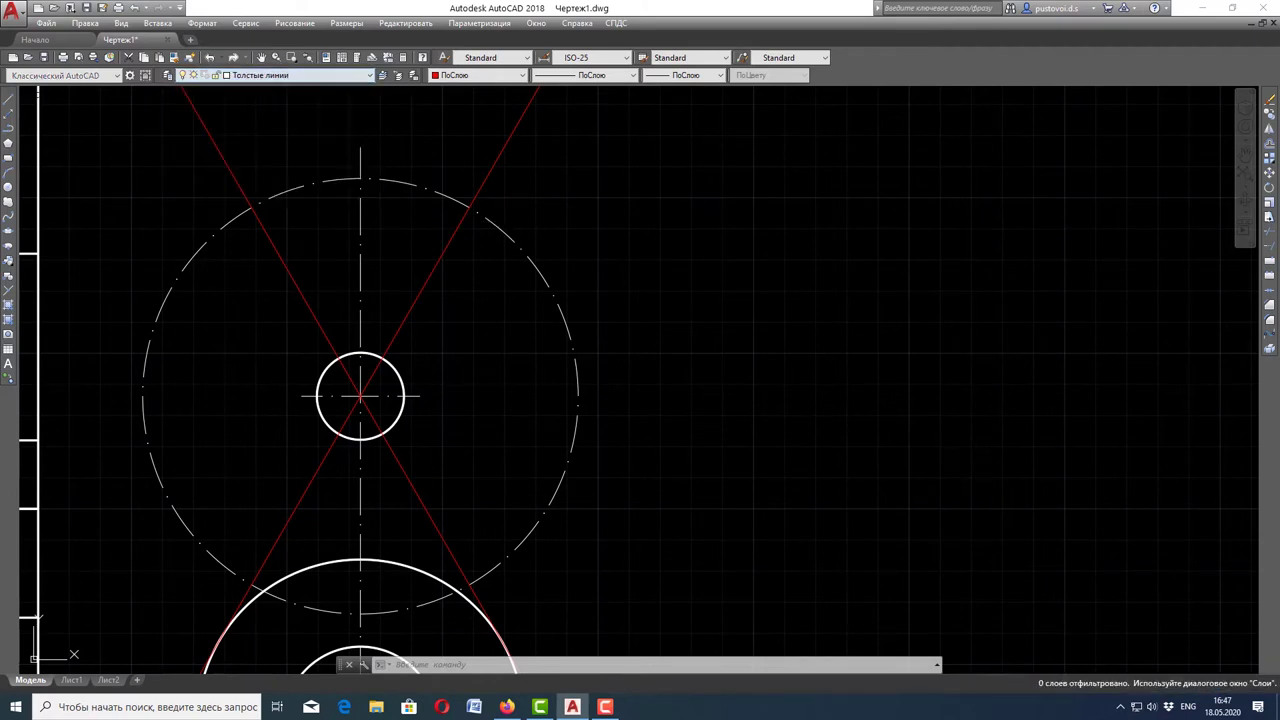
pyautogui.click(8, 188)
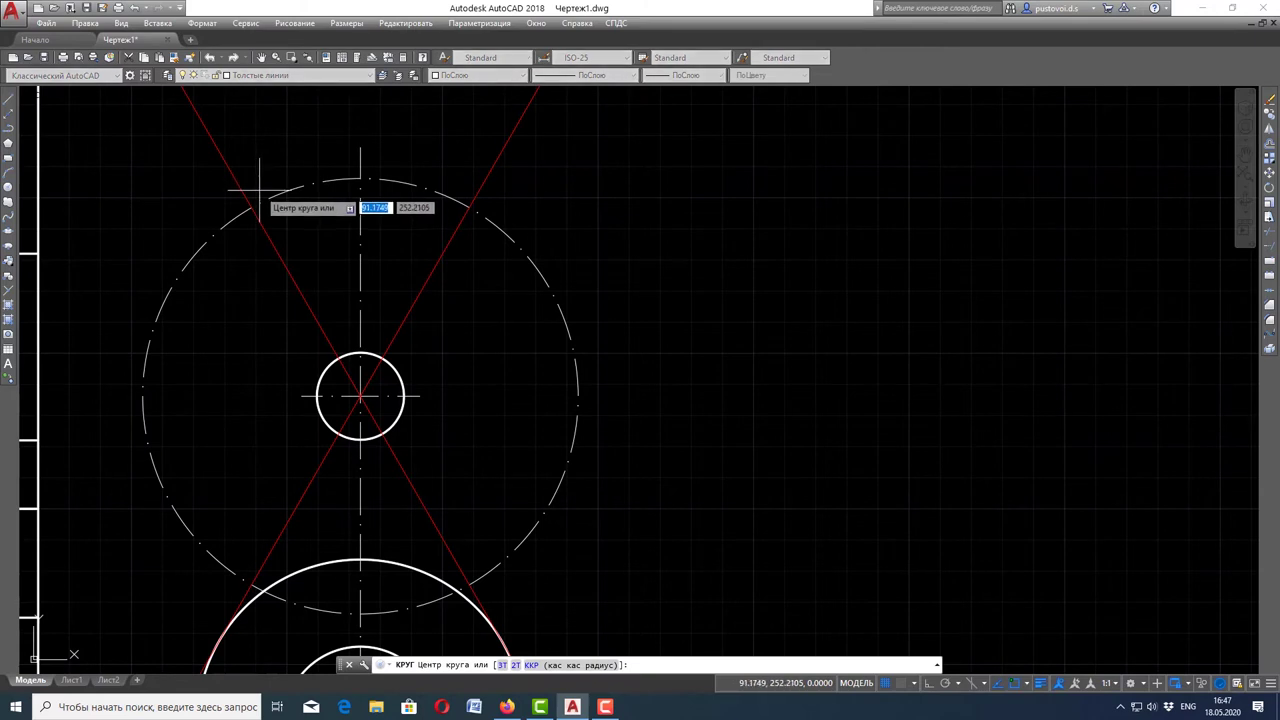
# Draw two radius-27 circles where the 60° and 120° lines cross the R70 axis circle
pyautogui.scroll(5, 249, 206)
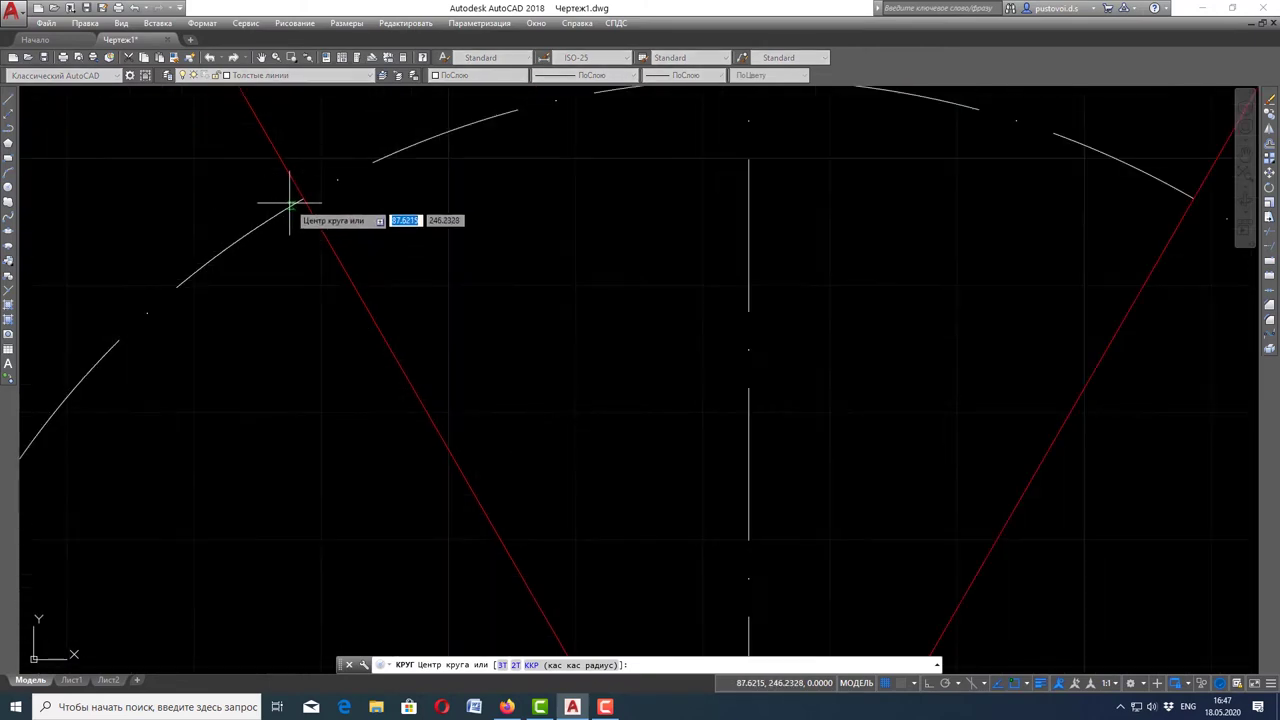
pyautogui.scroll(2, 290, 204)
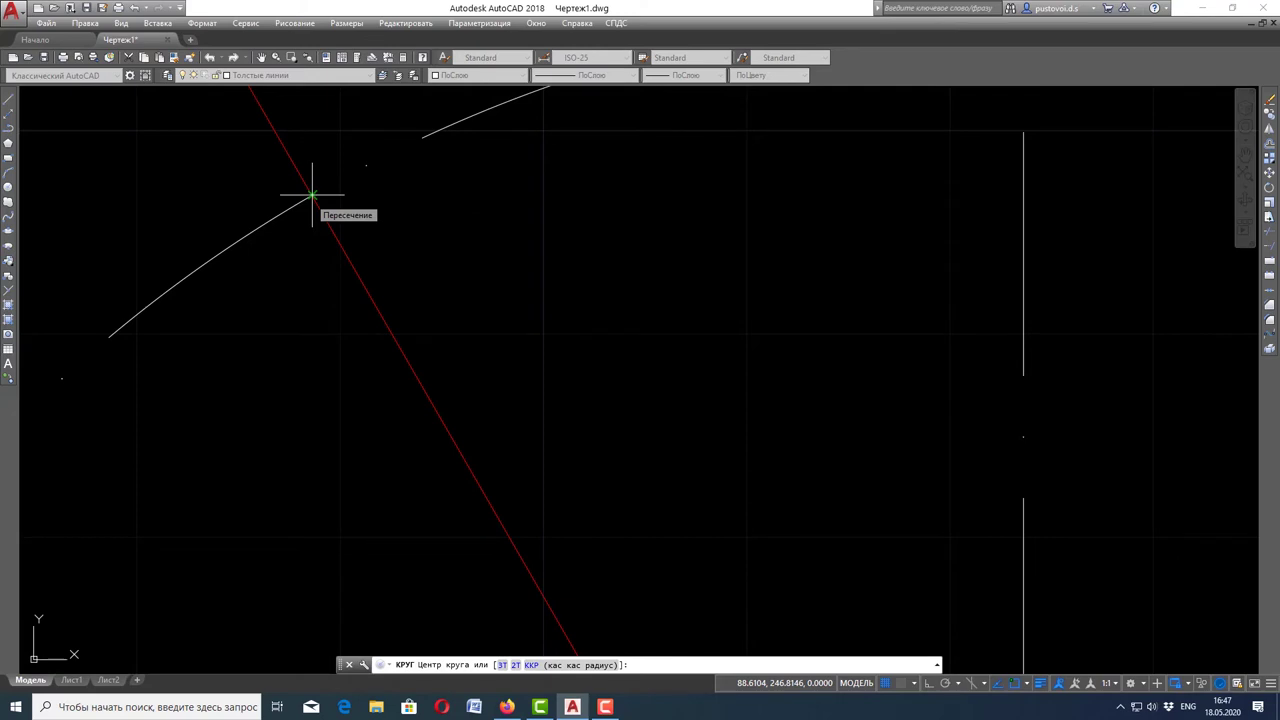
pyautogui.click(312, 195)
pyautogui.scroll(-2, 229, 206)
pyautogui.scroll(-2, 200, 206)
pyautogui.write('27')
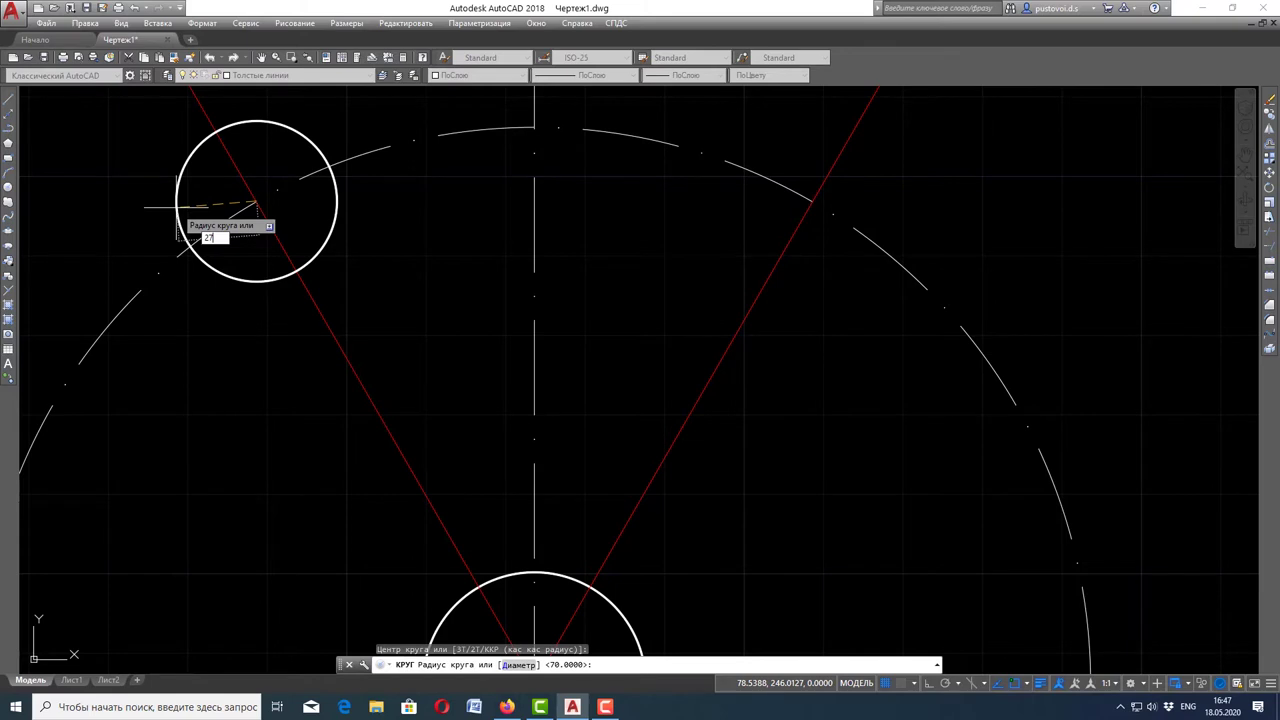
pyautogui.press('Return')
pyautogui.scroll(-2, 346, 451)
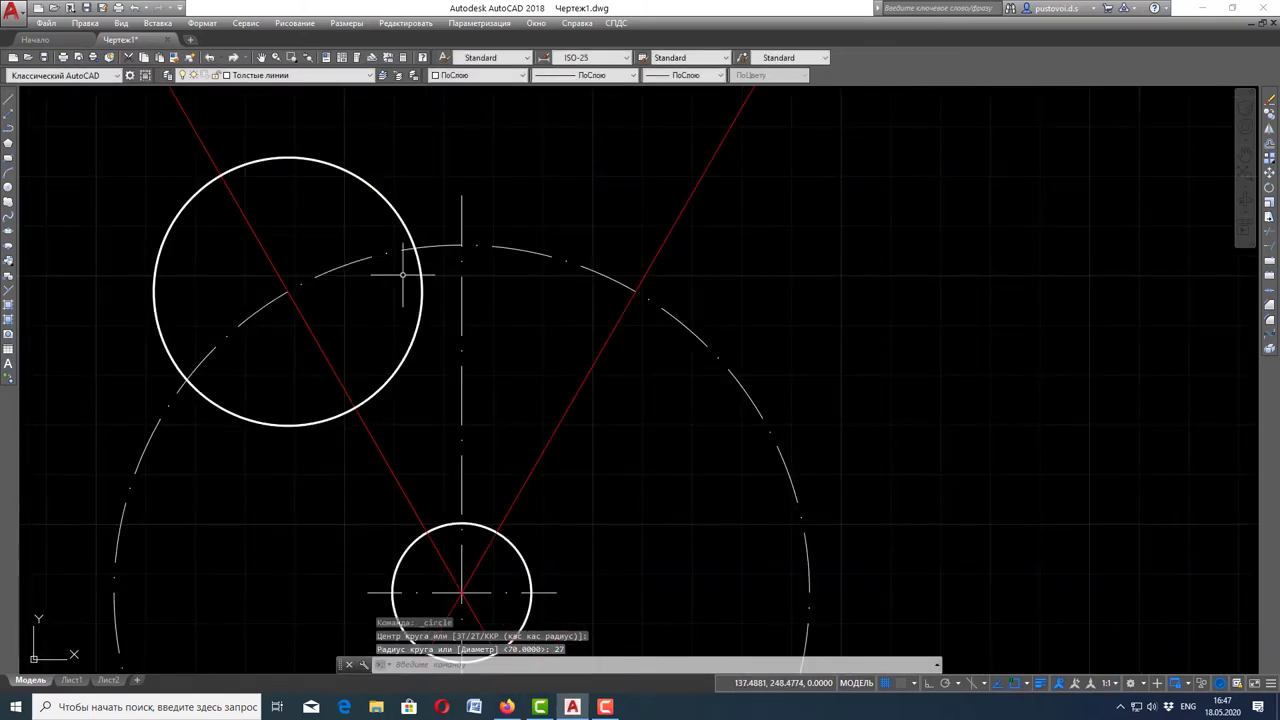
pyautogui.click(9, 188)
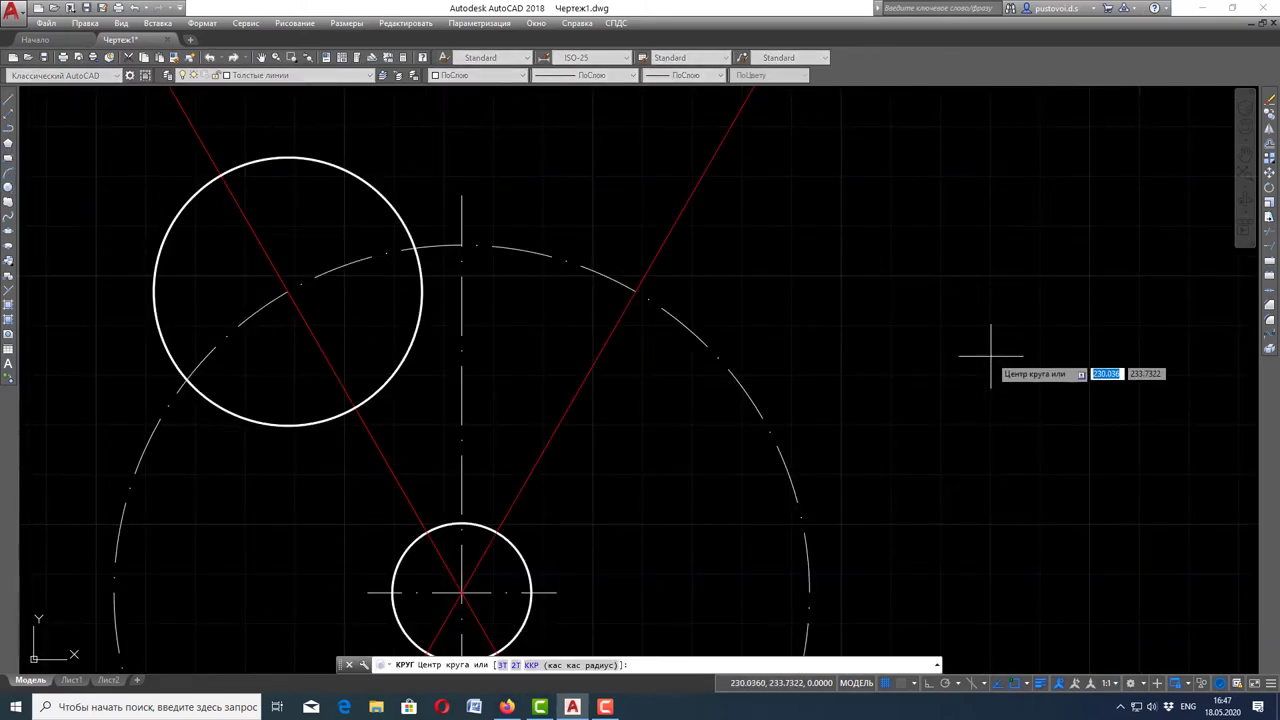
pyautogui.click(635, 291)
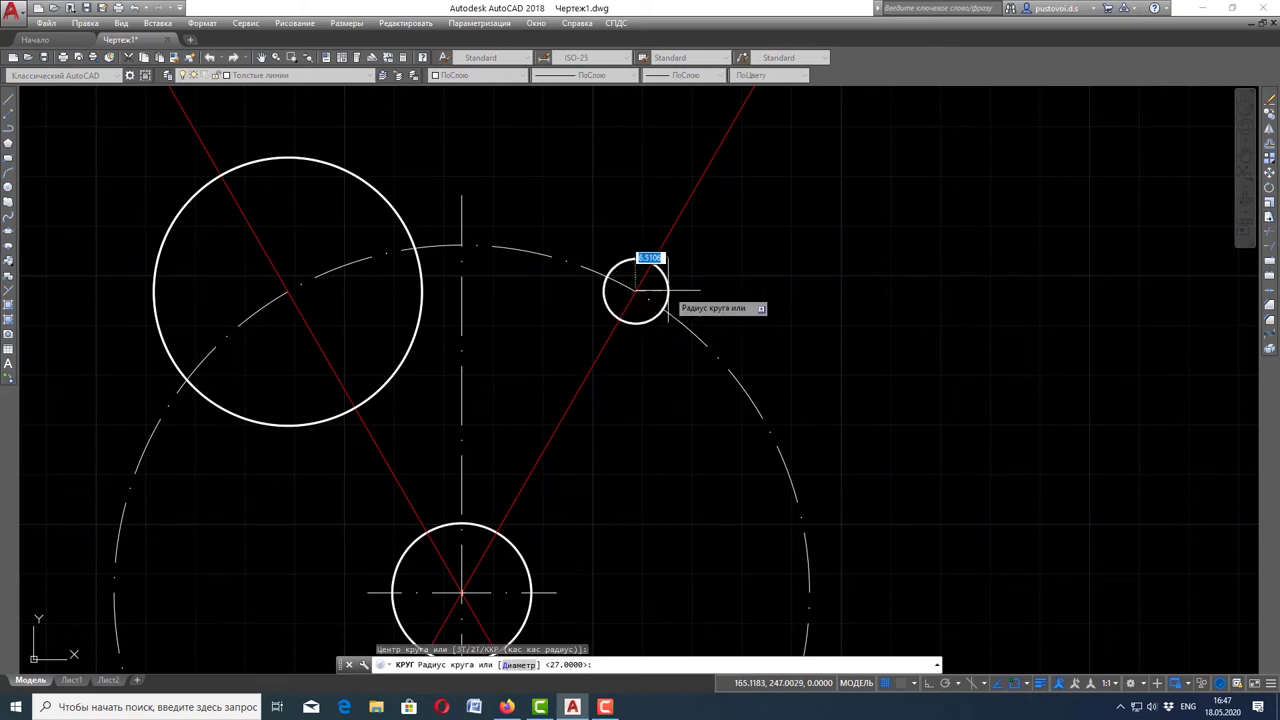
pyautogui.write('7')
pyautogui.press('Return')
pyautogui.scroll(-2, 668, 288)
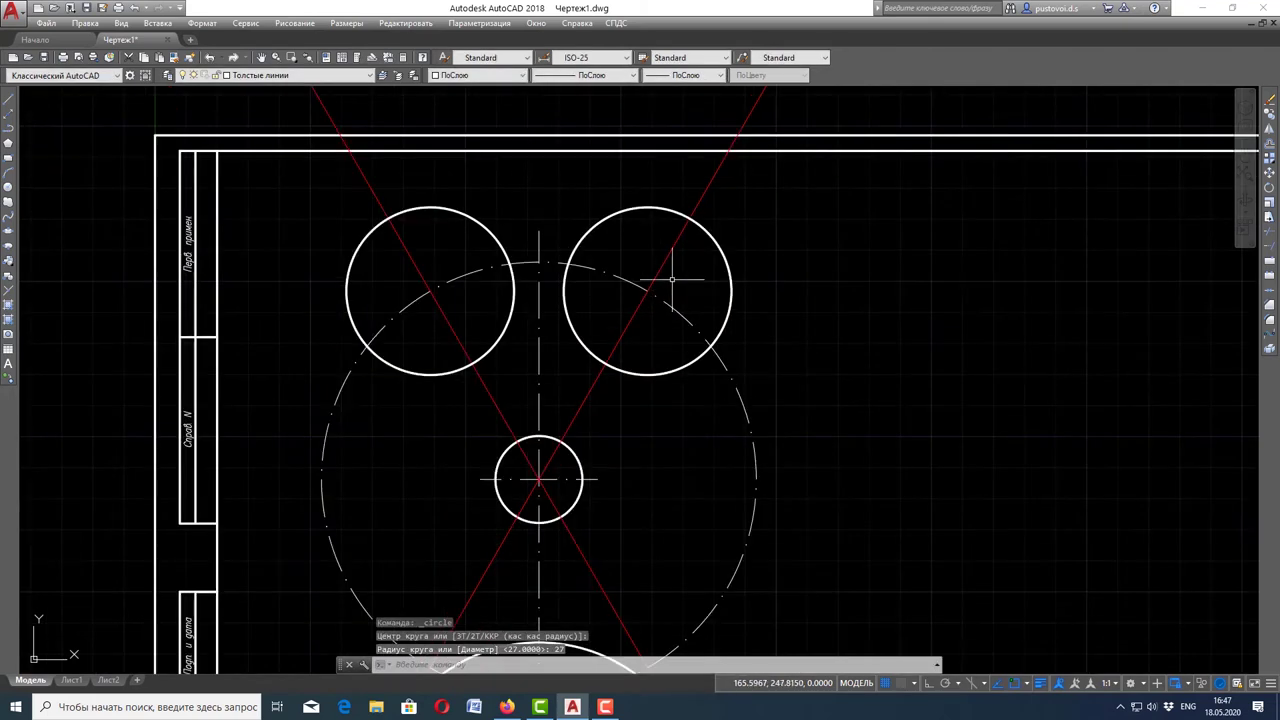
pyautogui.press('Escape')
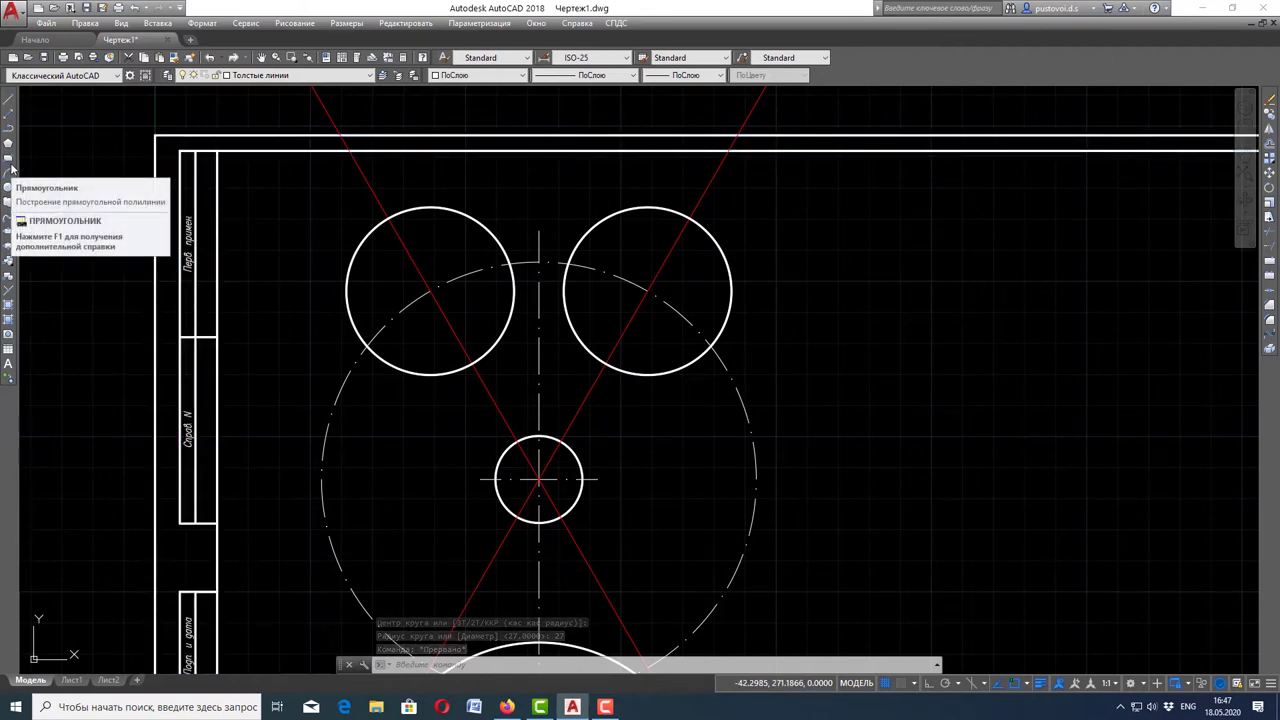
# Add a concentric radius-14 circle inside each of the two R27 bosses
pyautogui.click(8, 187)
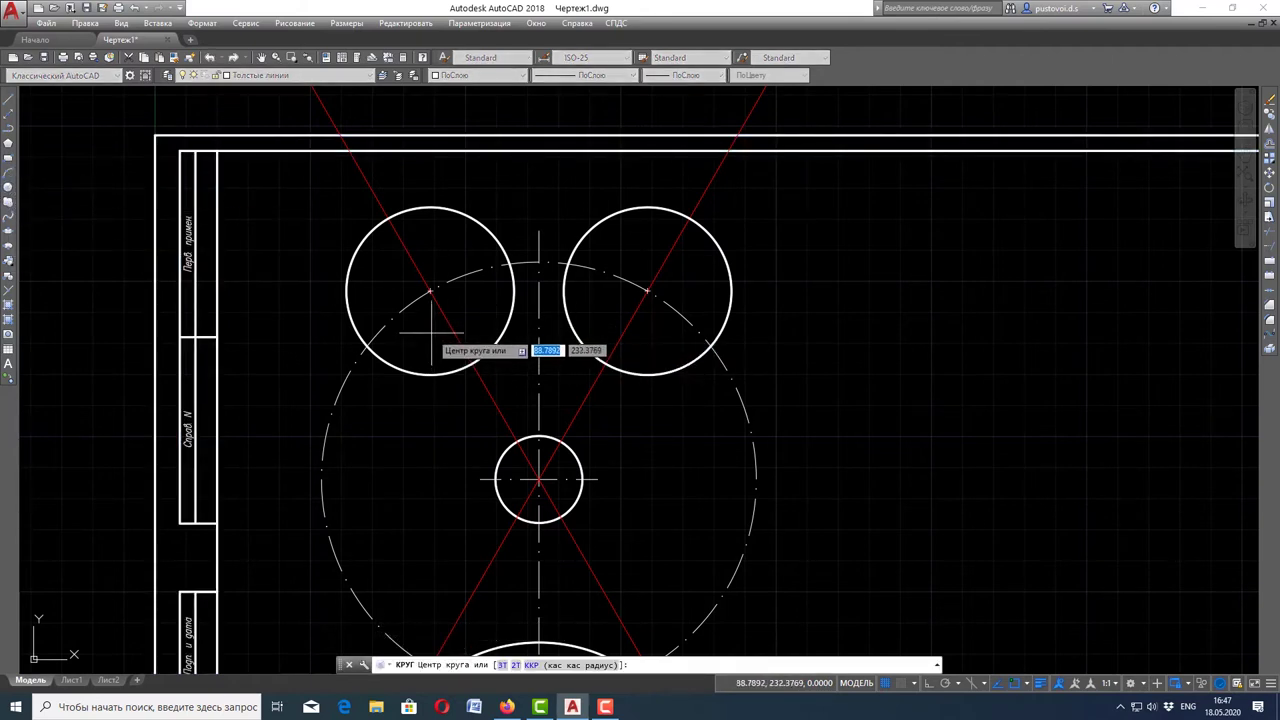
pyautogui.scroll(4, 430, 292)
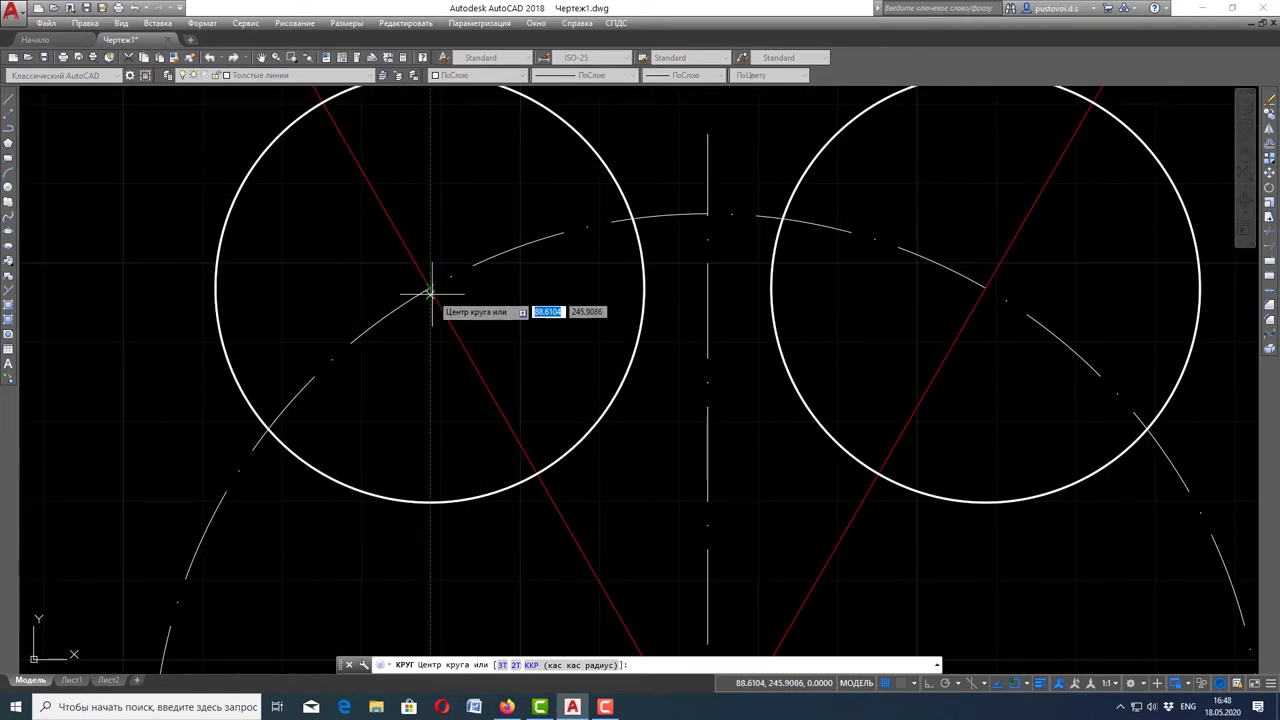
pyautogui.click(430, 289)
pyautogui.write('14')
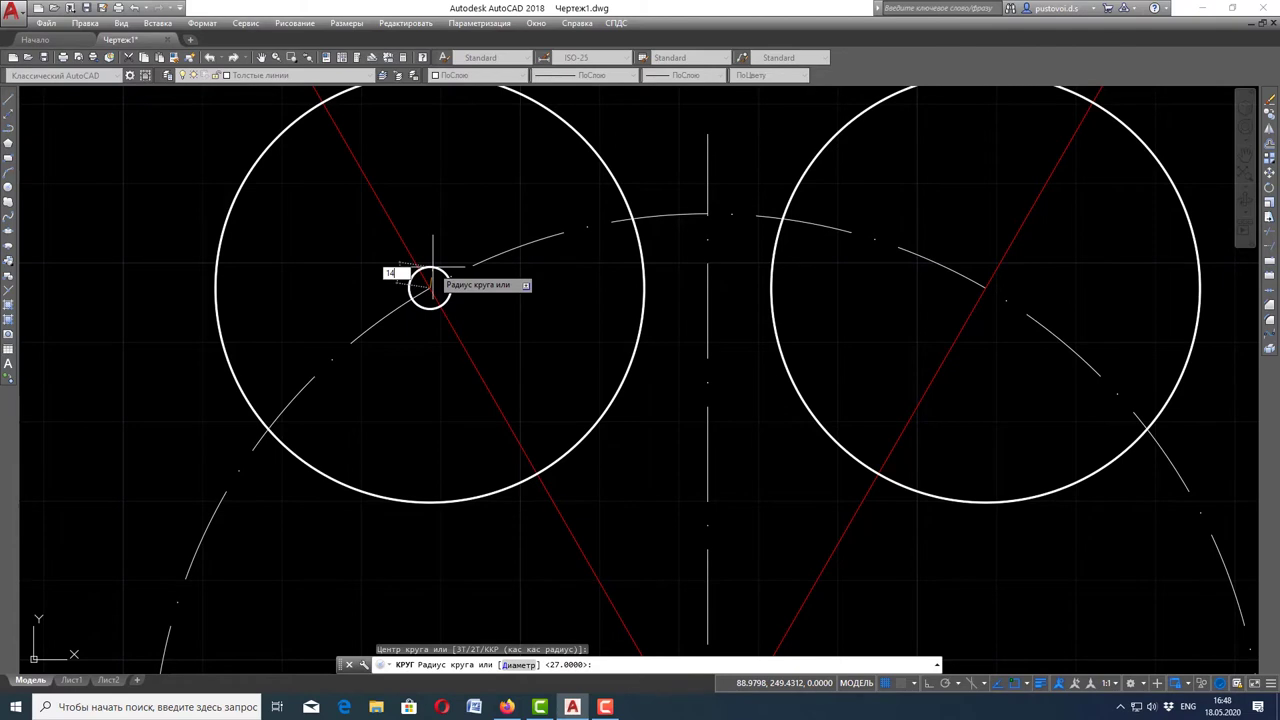
pyautogui.press('Return')
pyautogui.scroll(-2, 572, 348)
pyautogui.scroll(-2, 540, 355)
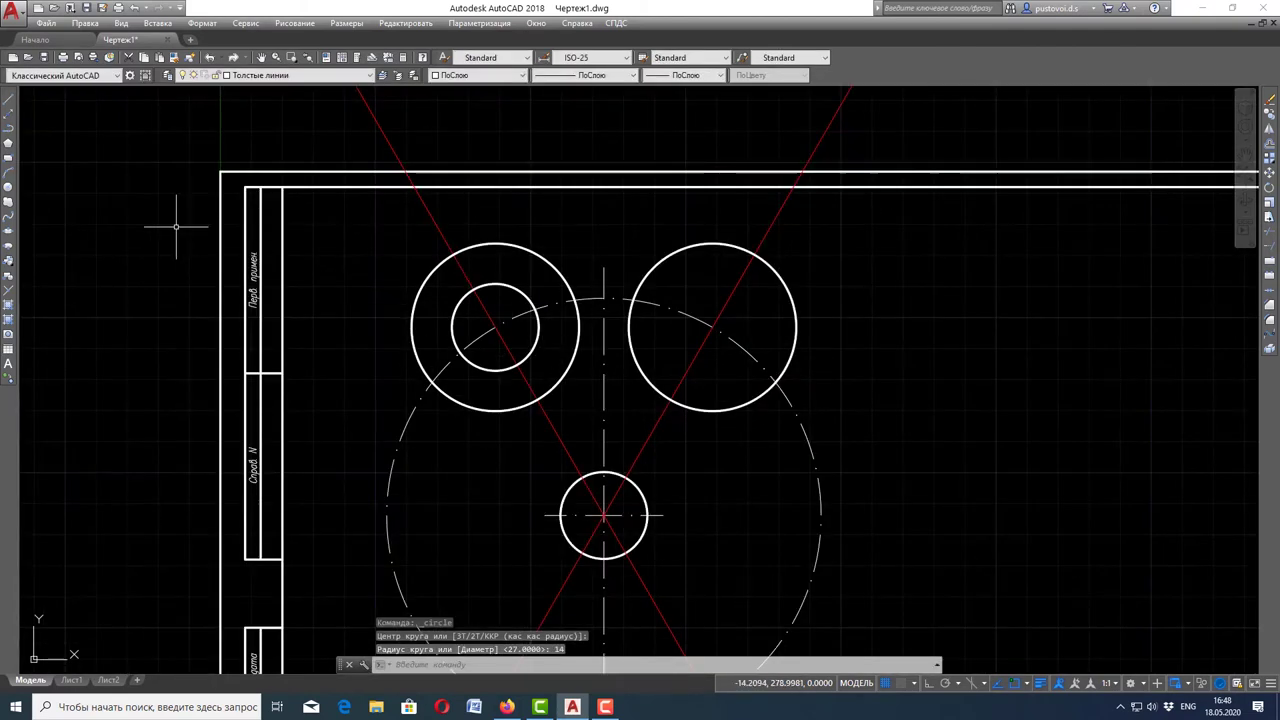
pyautogui.click(12, 190)
pyautogui.scroll(2, 730, 347)
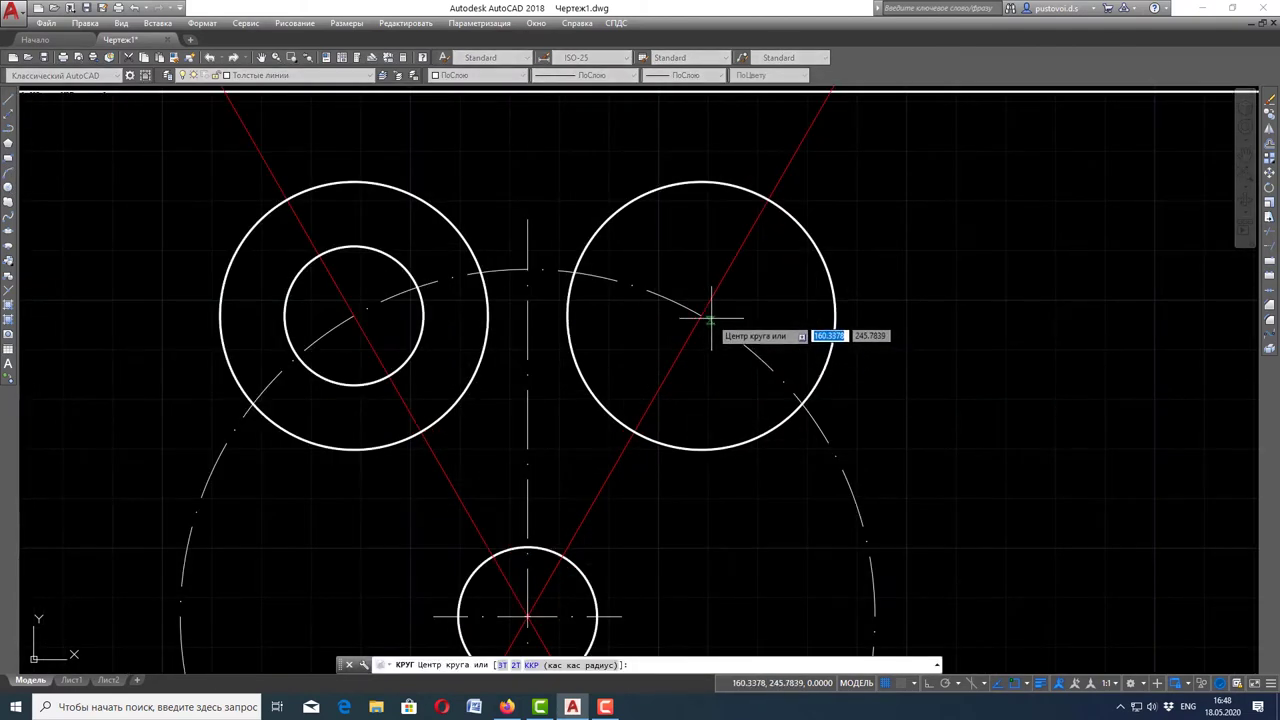
pyautogui.click(700, 315)
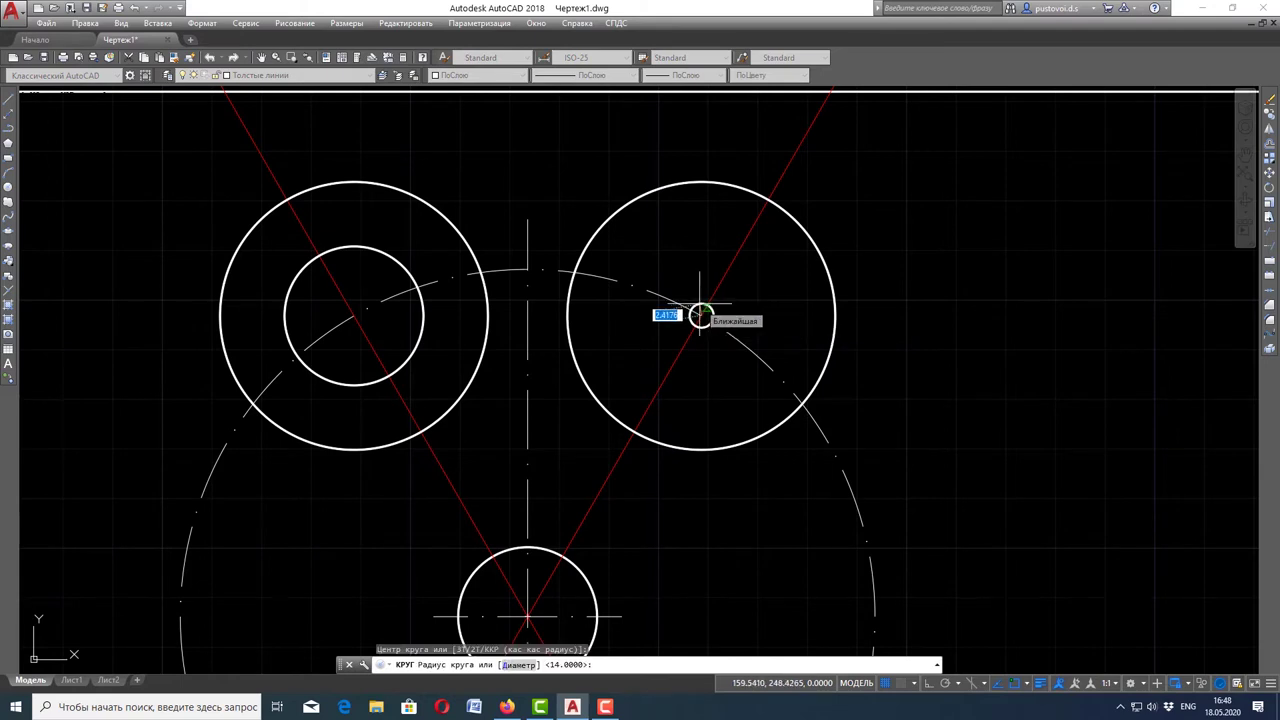
pyautogui.write('14')
pyautogui.press('Return')
pyautogui.scroll(-2, 700, 305)
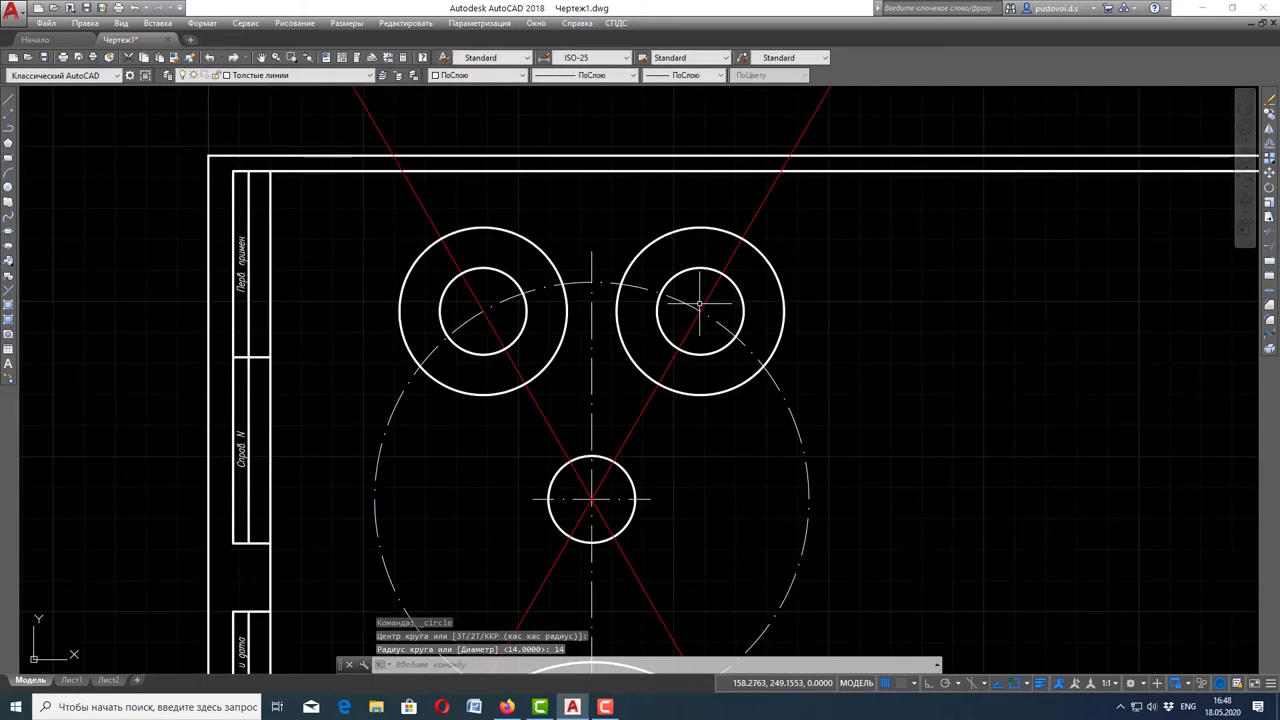
pyautogui.press('Escape')
pyautogui.scroll(-2, 700, 305)
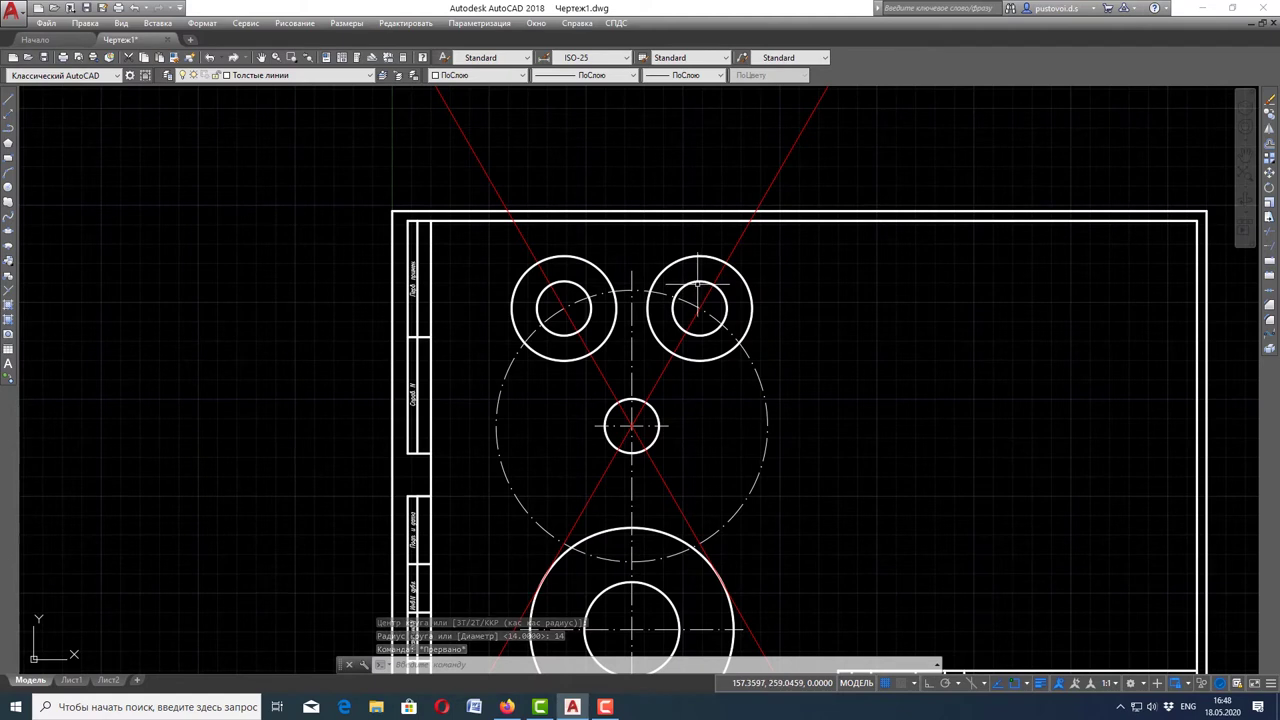
pyautogui.scroll(2, 698, 287)
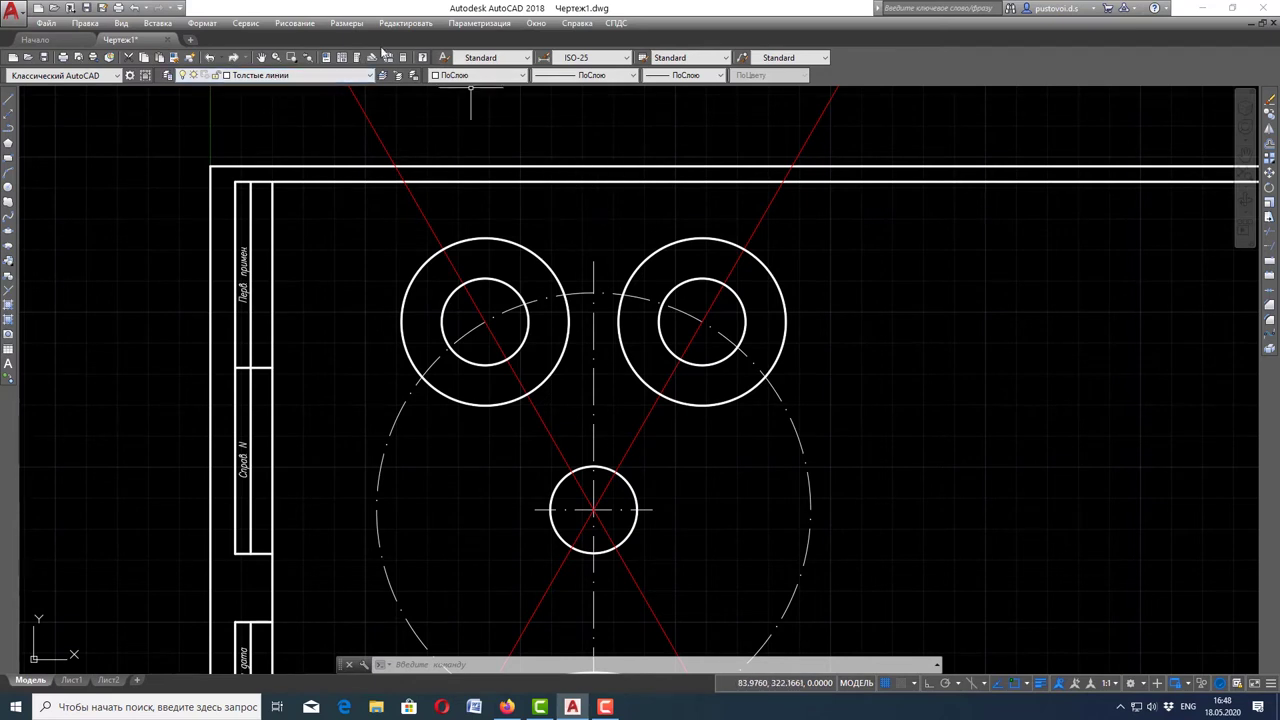
# Start a Tan, Tan, Radius circle on both R27 circles, checking the radius in the reference PDF
pyautogui.click(295, 23)
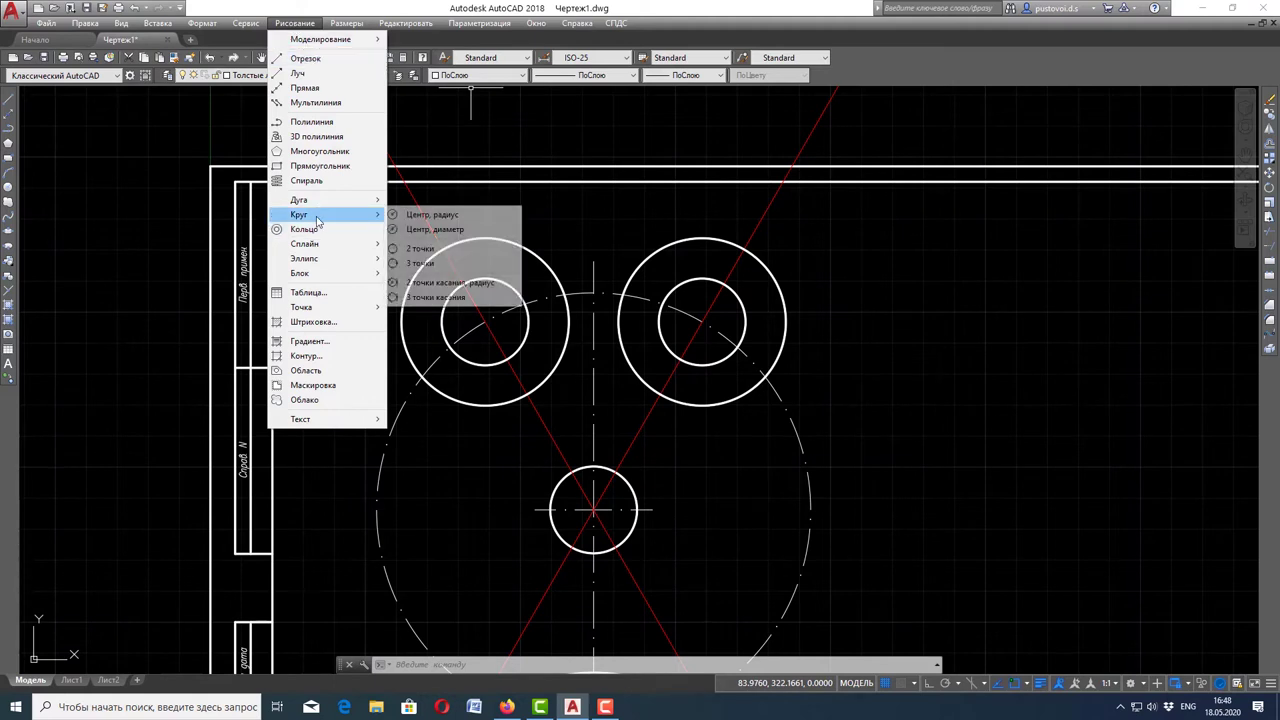
pyautogui.moveTo(300, 214)
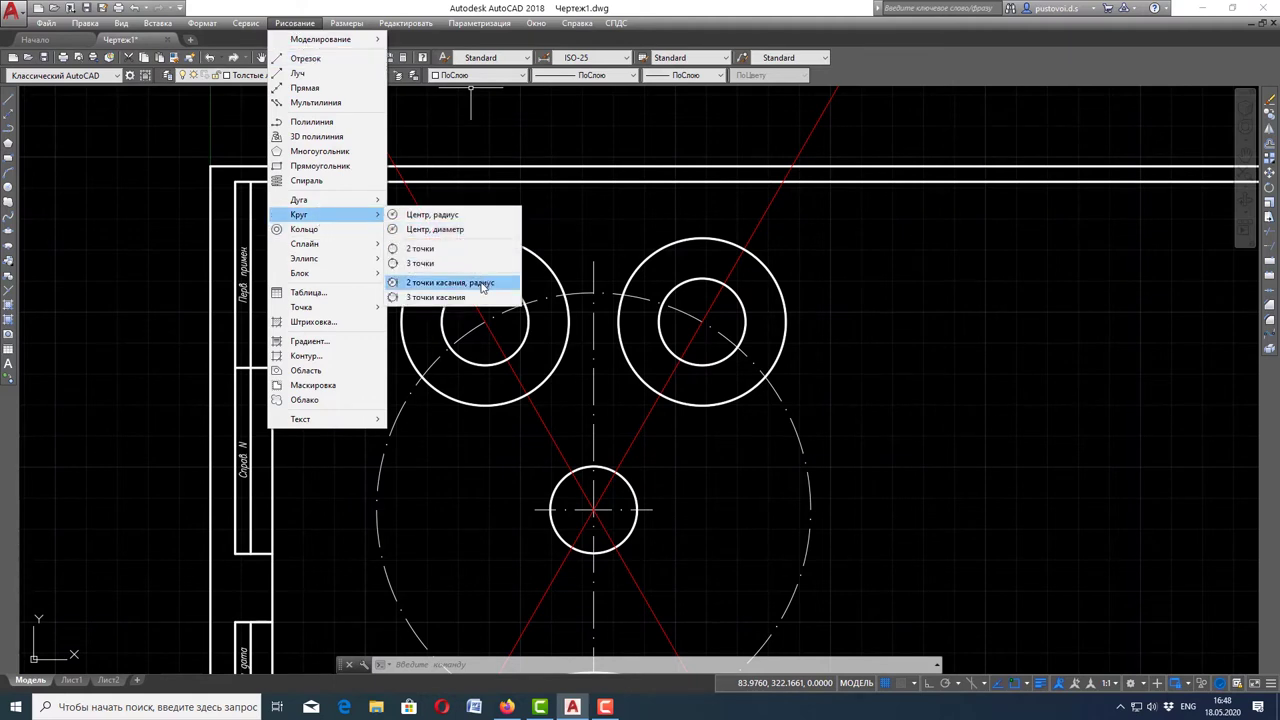
pyautogui.click(482, 284)
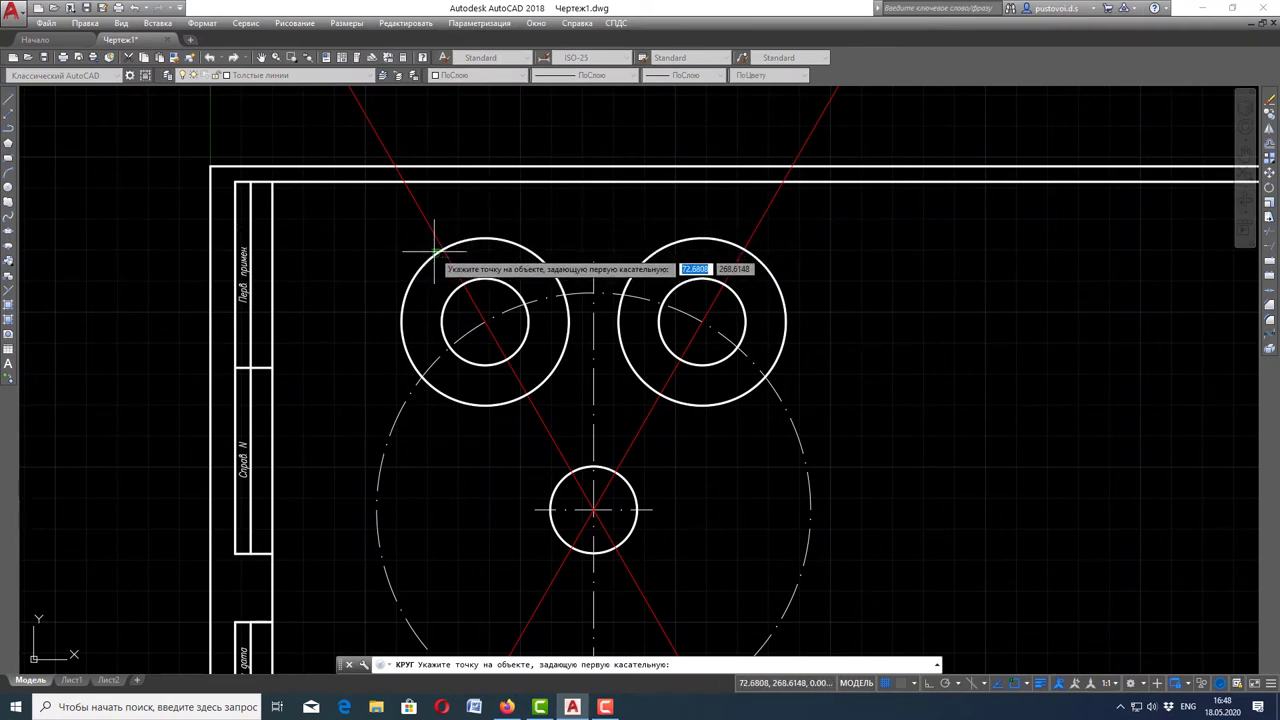
pyautogui.click(418, 266)
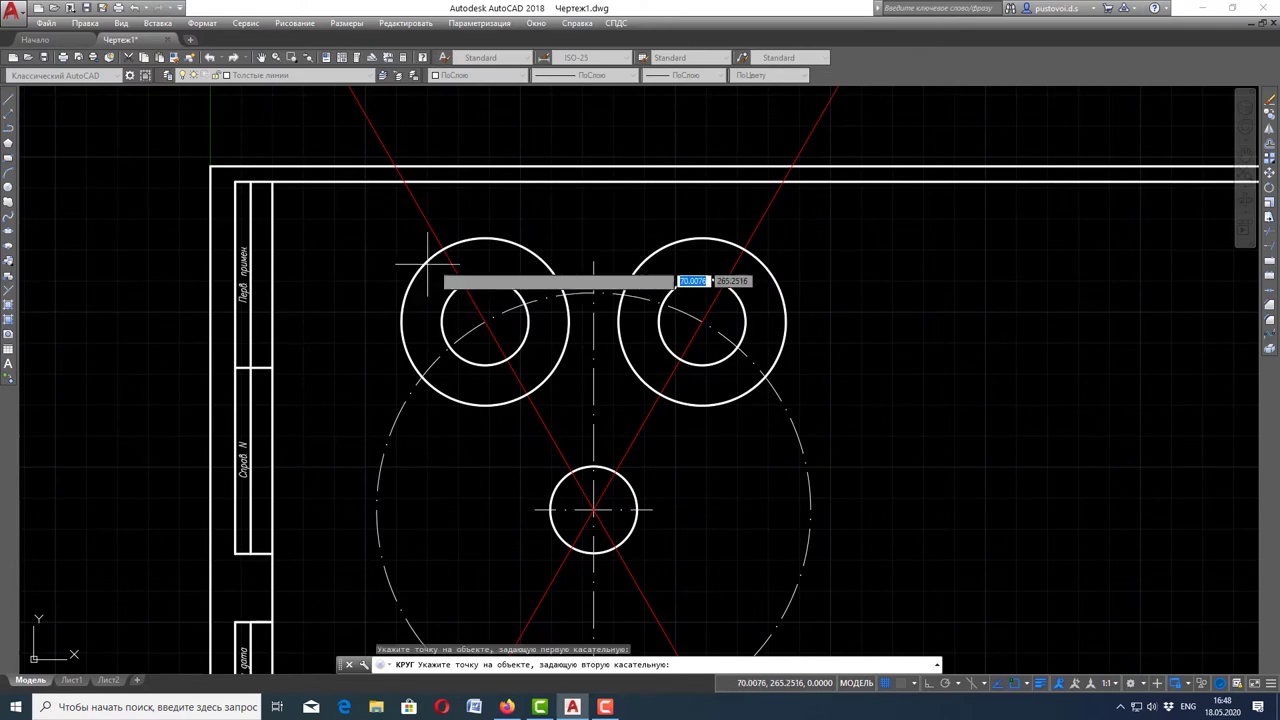
pyautogui.click(767, 272)
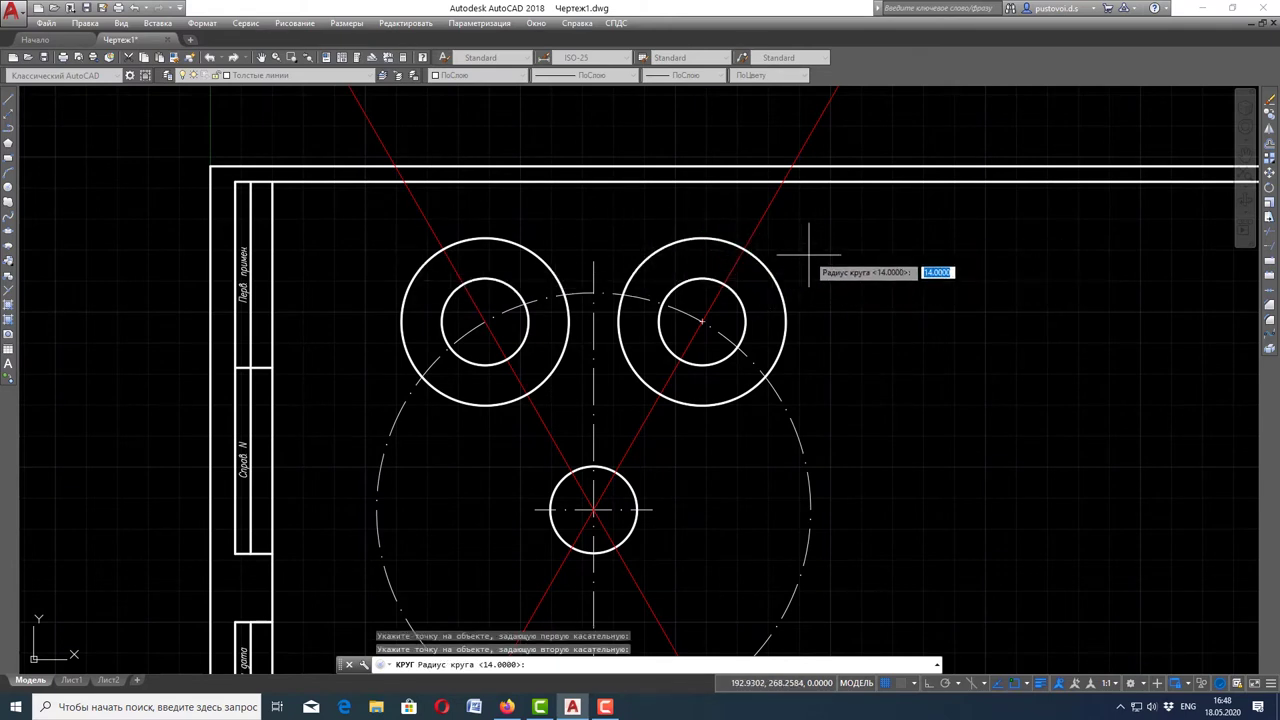
pyautogui.click(508, 707)
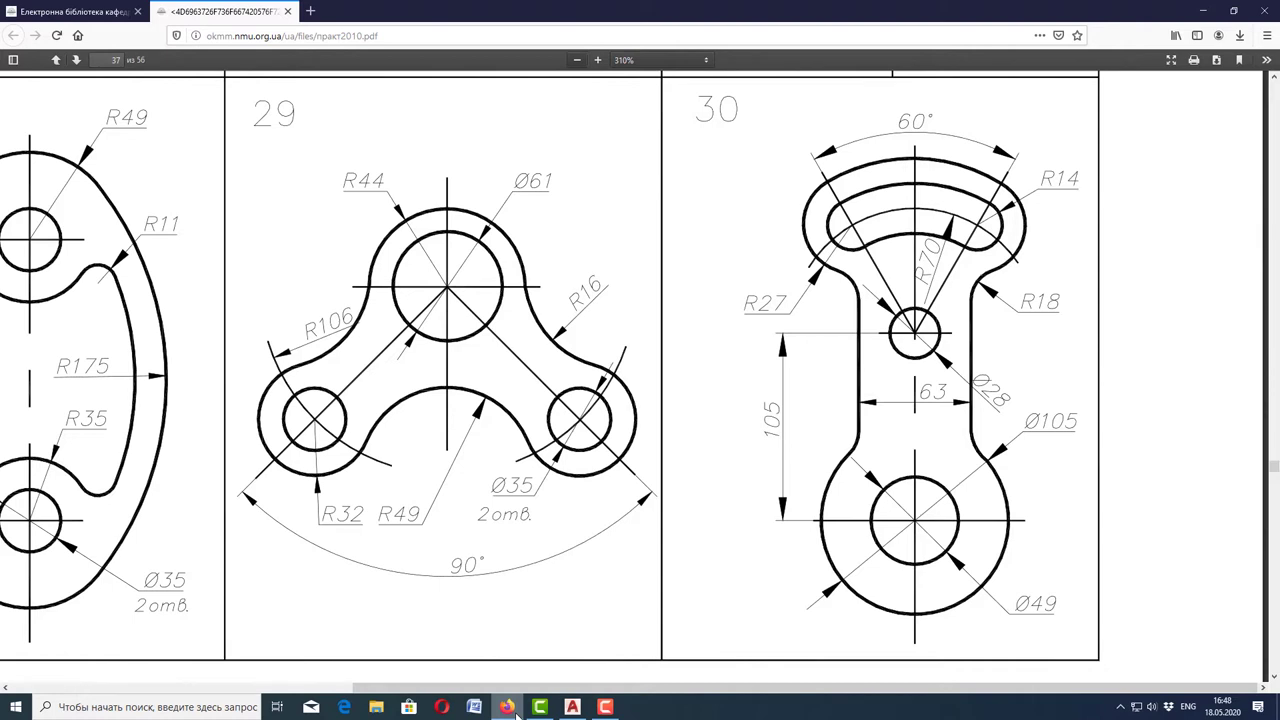
pyautogui.click(572, 706)
pyautogui.write('97')
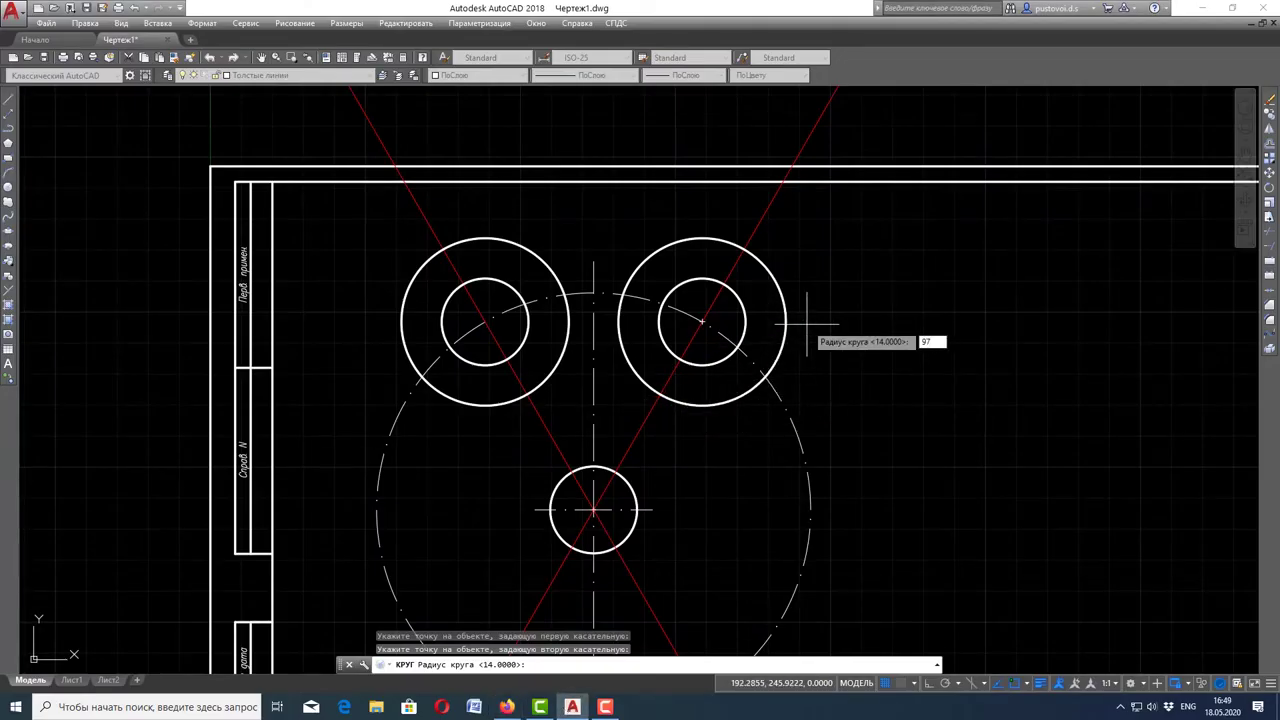
# Accept radius 97 for the tangent circle and zoom in to inspect it
pyautogui.press('Return')
pyautogui.scroll(-2, 714, 192)
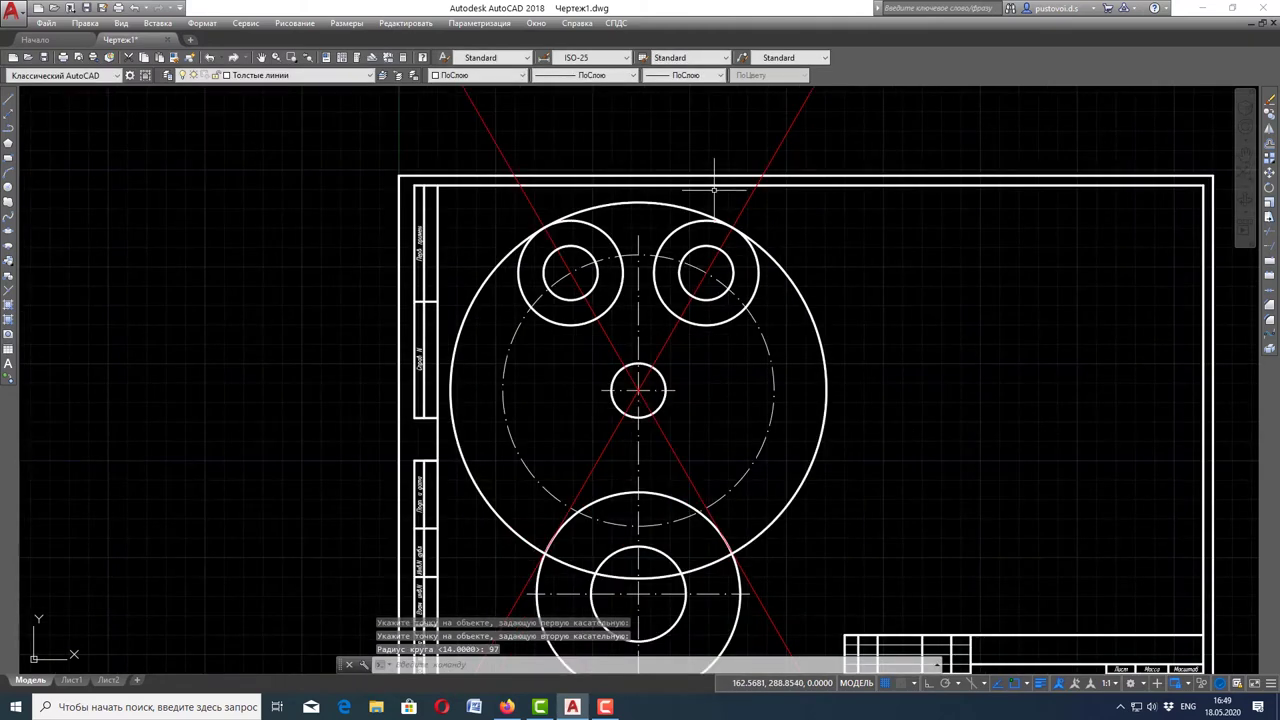
pyautogui.scroll(2, 714, 189)
pyautogui.scroll(2, 615, 230)
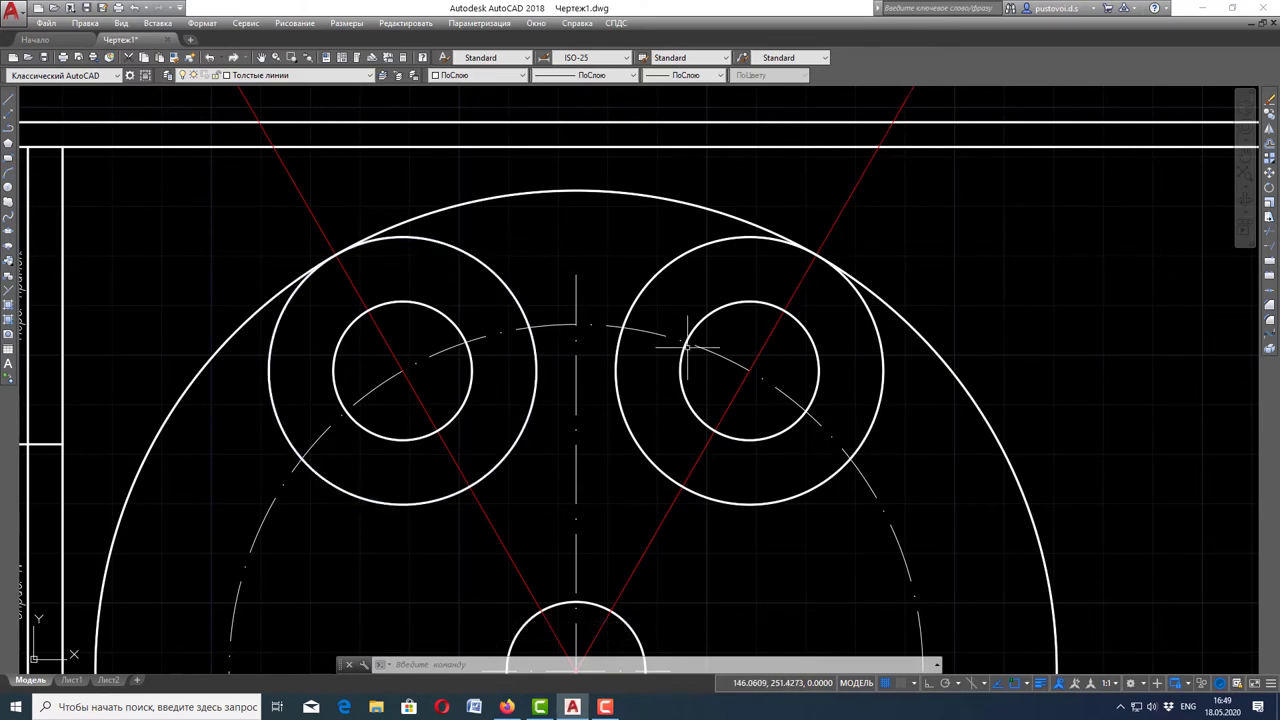
pyautogui.scroll(-2, 748, 376)
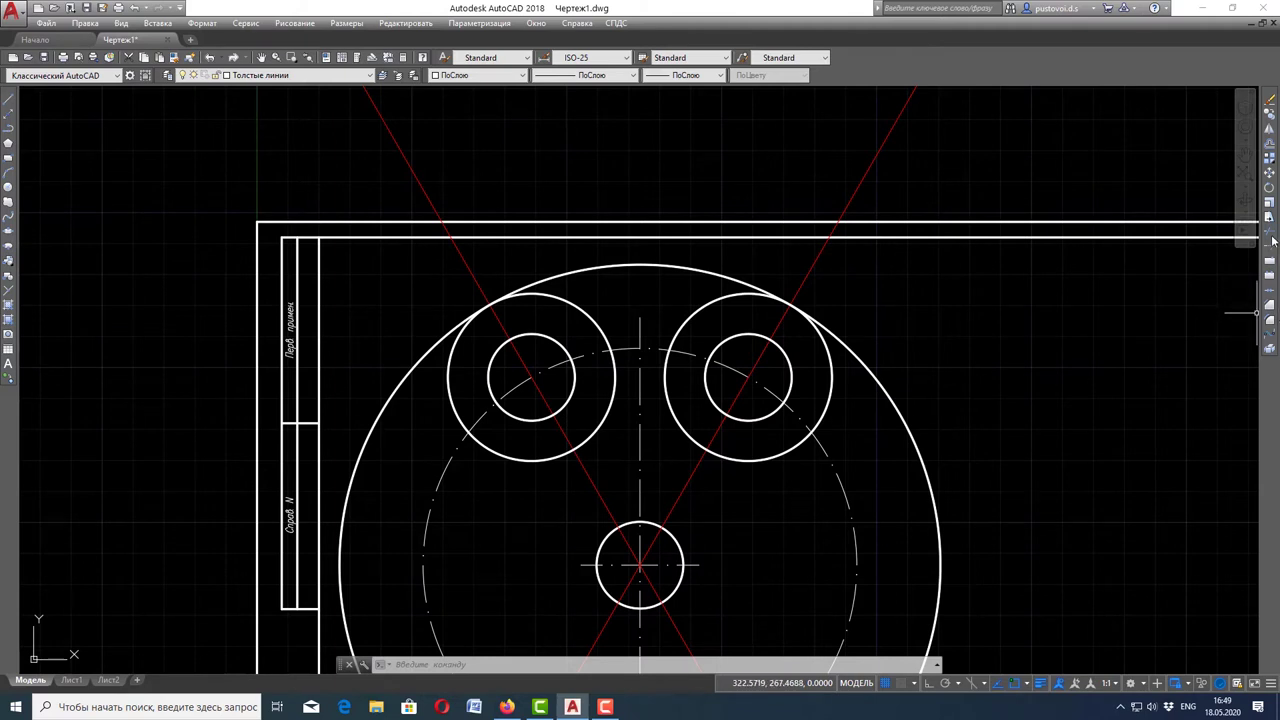
# Trim the R97 circle to an arc over the bosses, using both R27 circles as cutting edges
pyautogui.click(1270, 232)
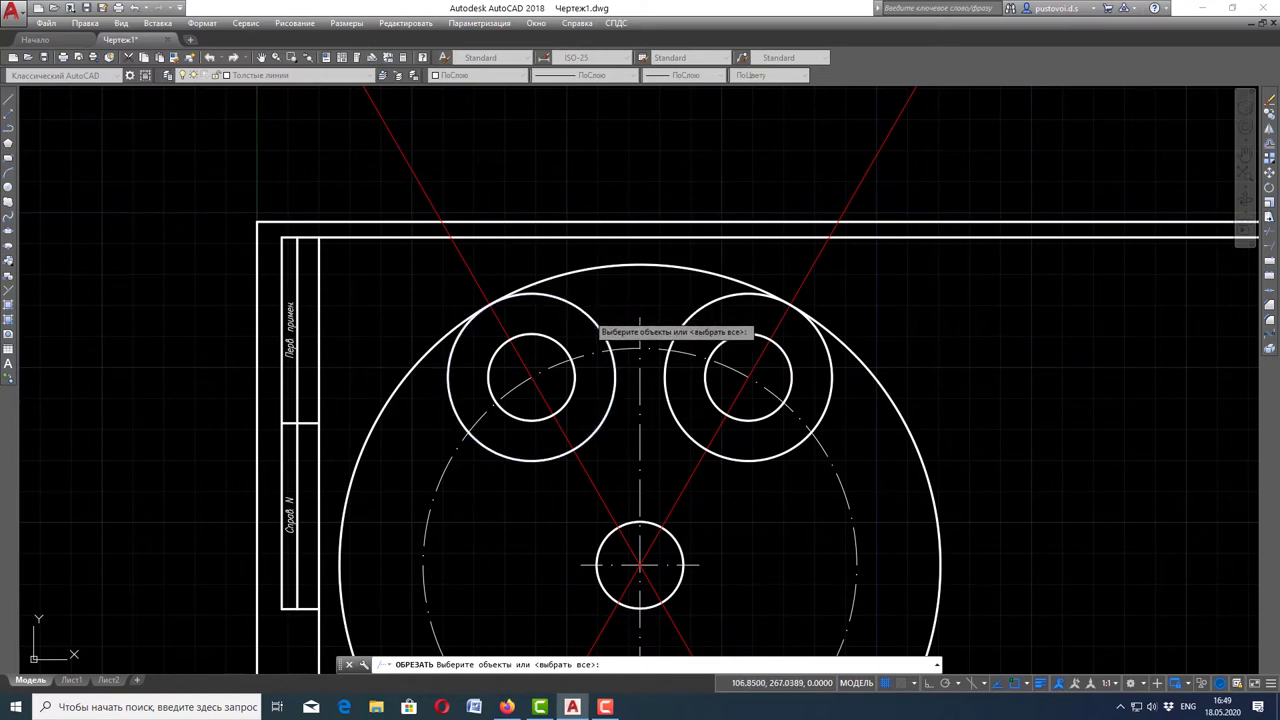
pyautogui.click(589, 315)
pyautogui.click(696, 312)
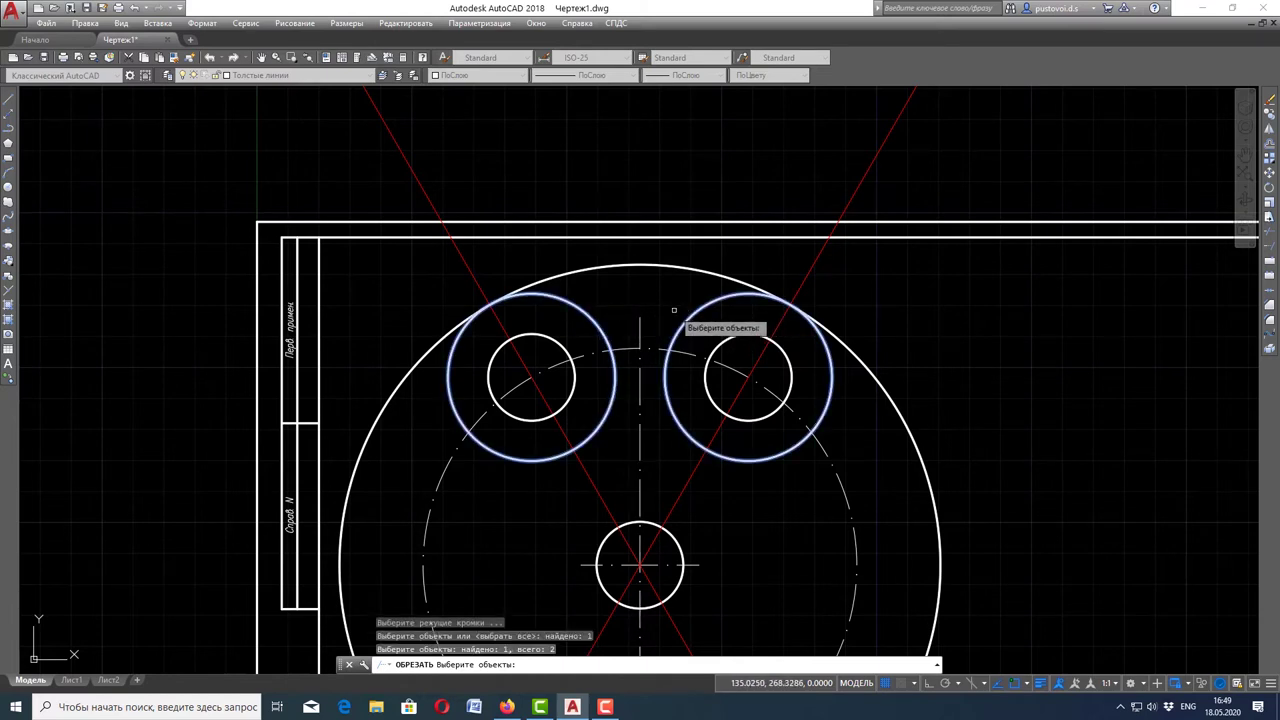
pyautogui.press('Return')
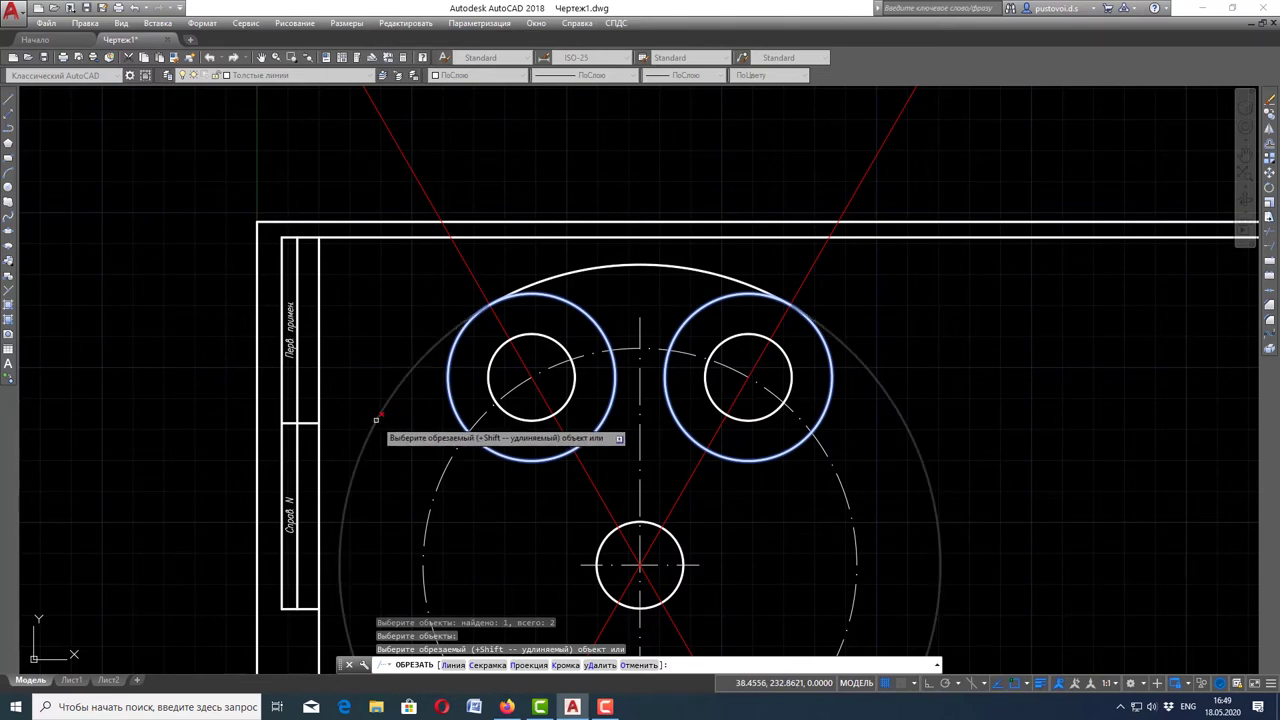
pyautogui.scroll(-2, 376, 419)
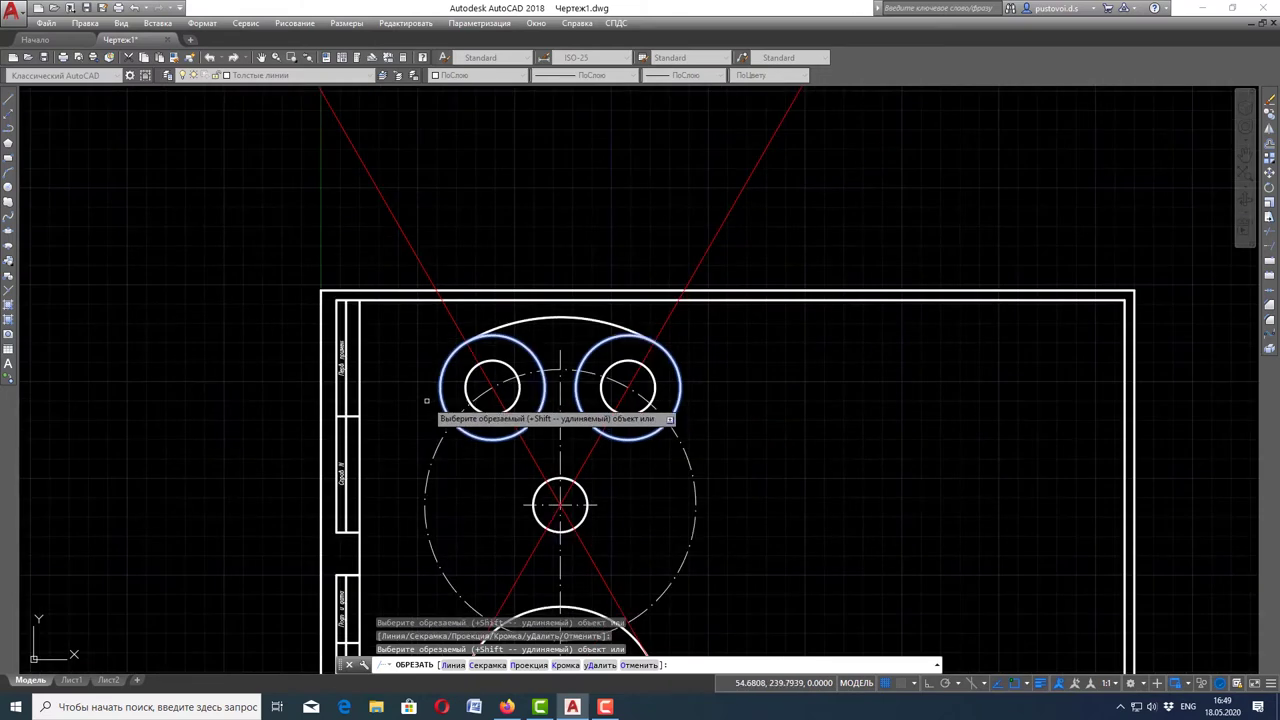
pyautogui.press('Escape')
pyautogui.scroll(-2, 630, 343)
pyautogui.scroll(2, 645, 368)
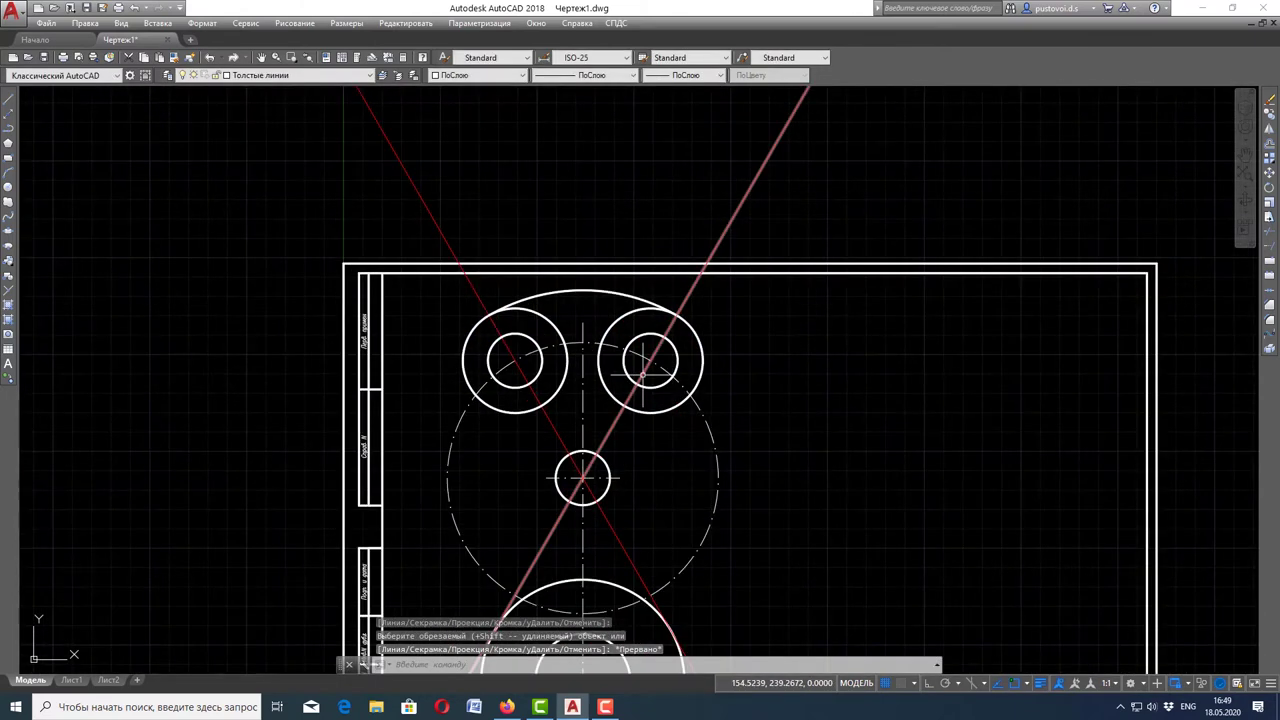
pyautogui.scroll(-1, 645, 368)
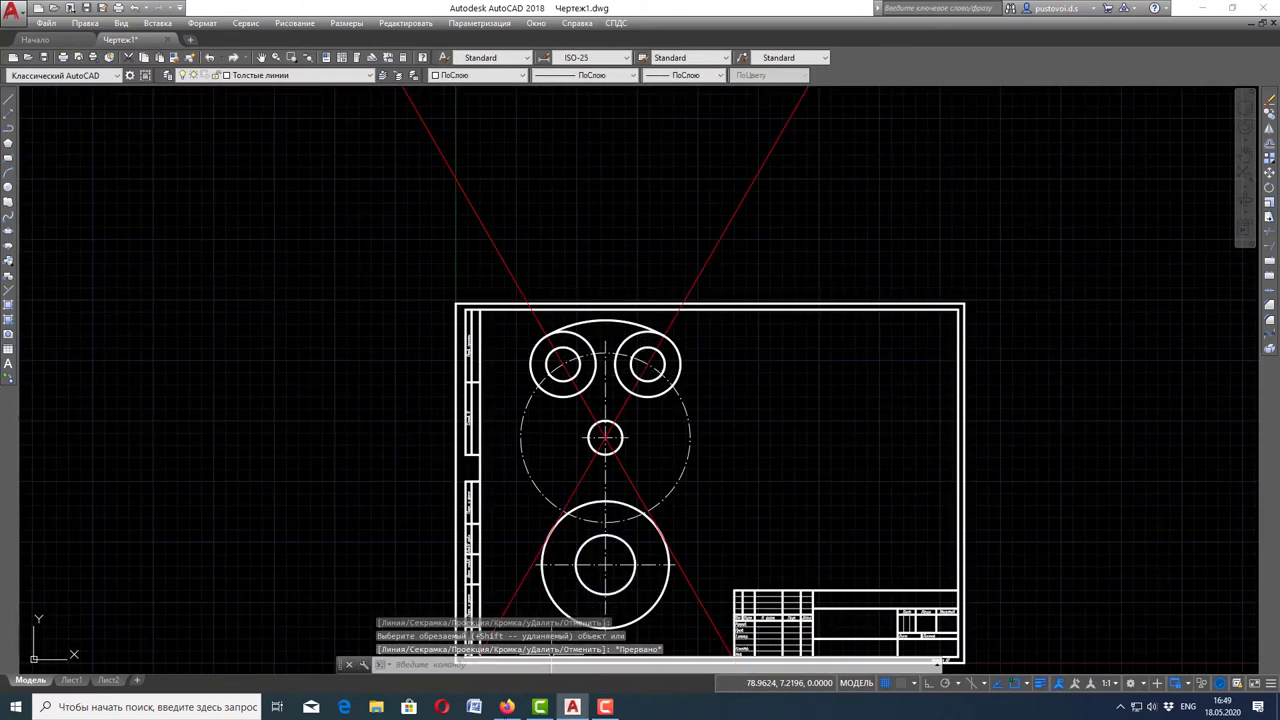
pyautogui.click(507, 707)
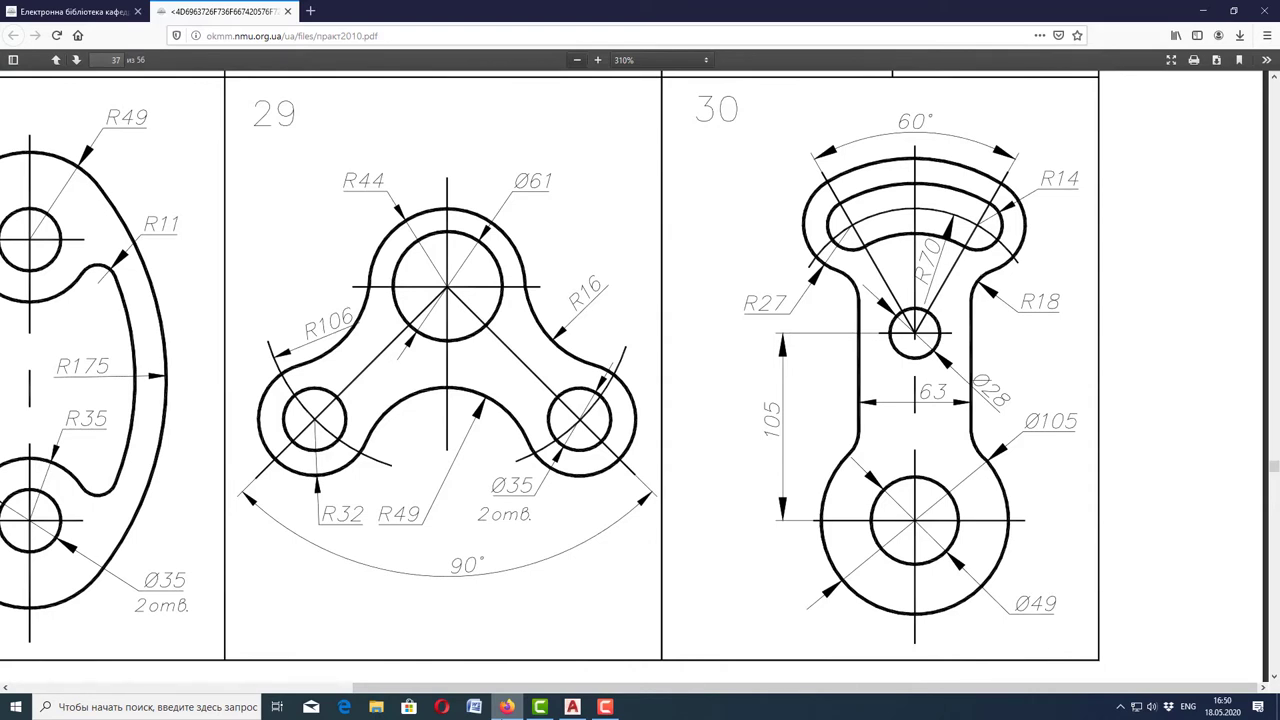
# Return to Чертеж1.dwg in AutoCAD after checking drawing 30's R70, 63 and 105 dimensions
pyautogui.click(572, 707)
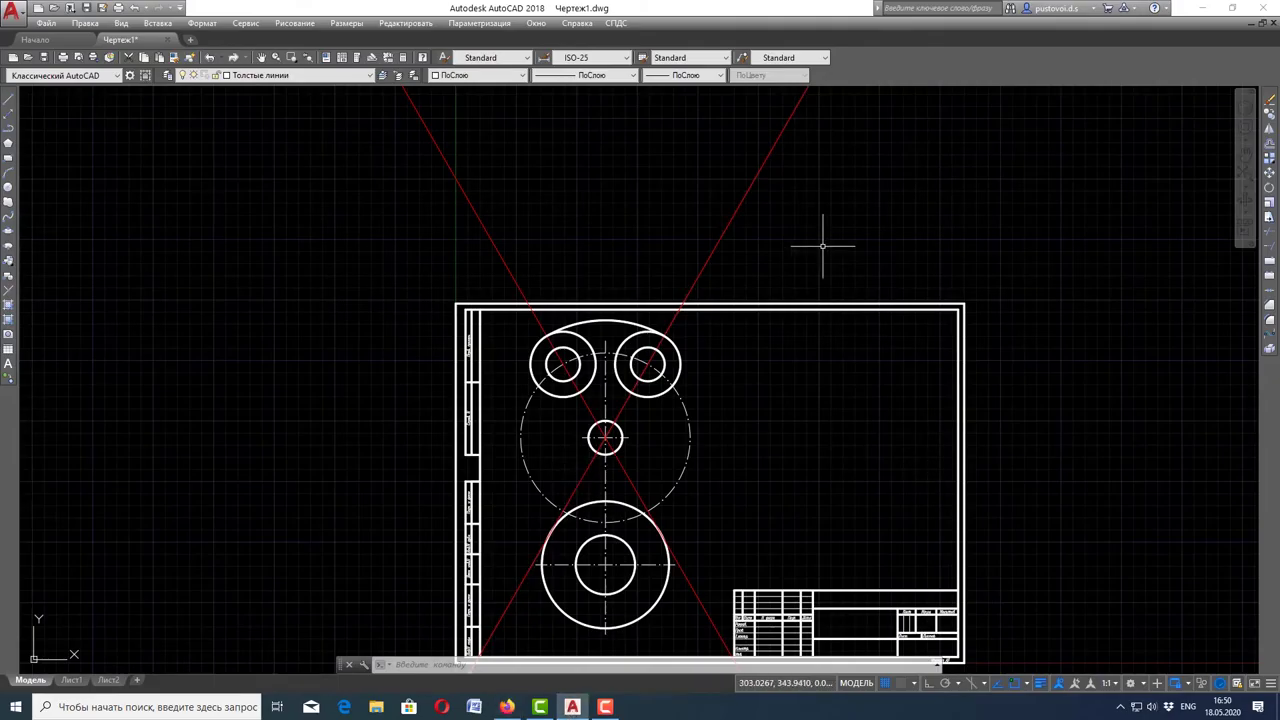
# On layer Построения, draw a vertical construction line through the Ø28 hole's centre
pyautogui.click(338, 79)
pyautogui.click(280, 136)
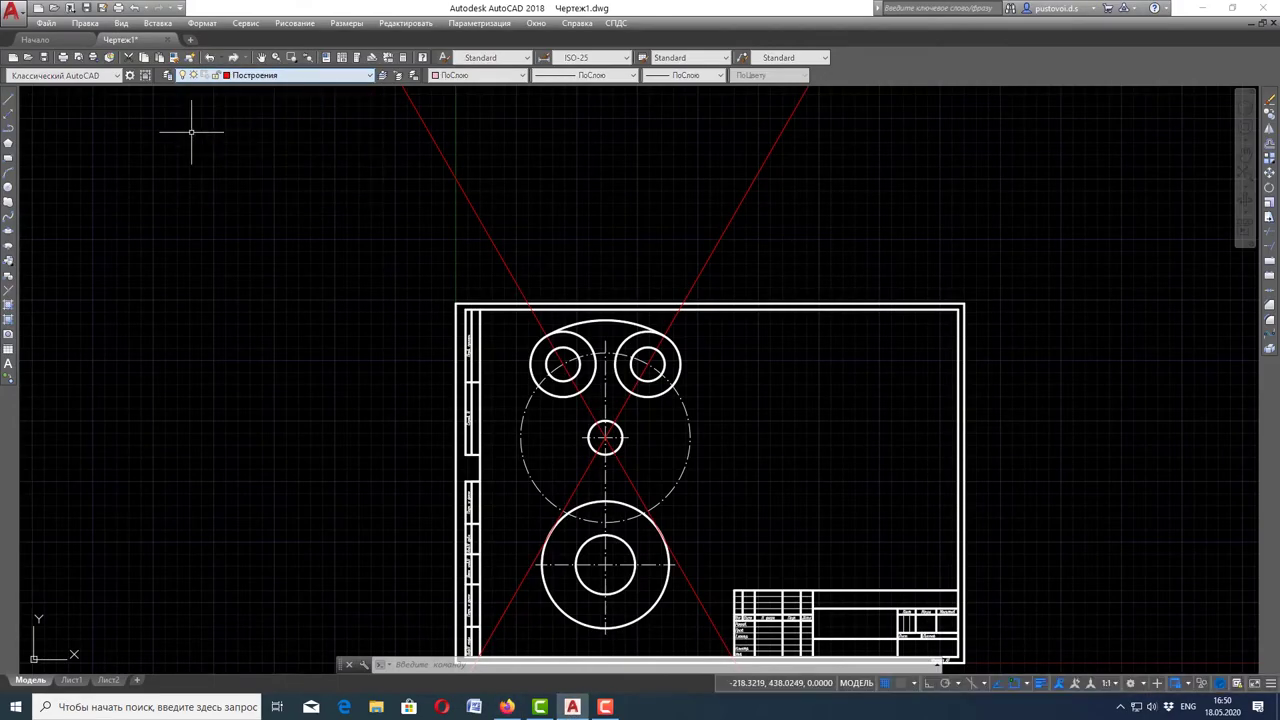
pyautogui.click(9, 121)
pyautogui.scroll(2, 601, 448)
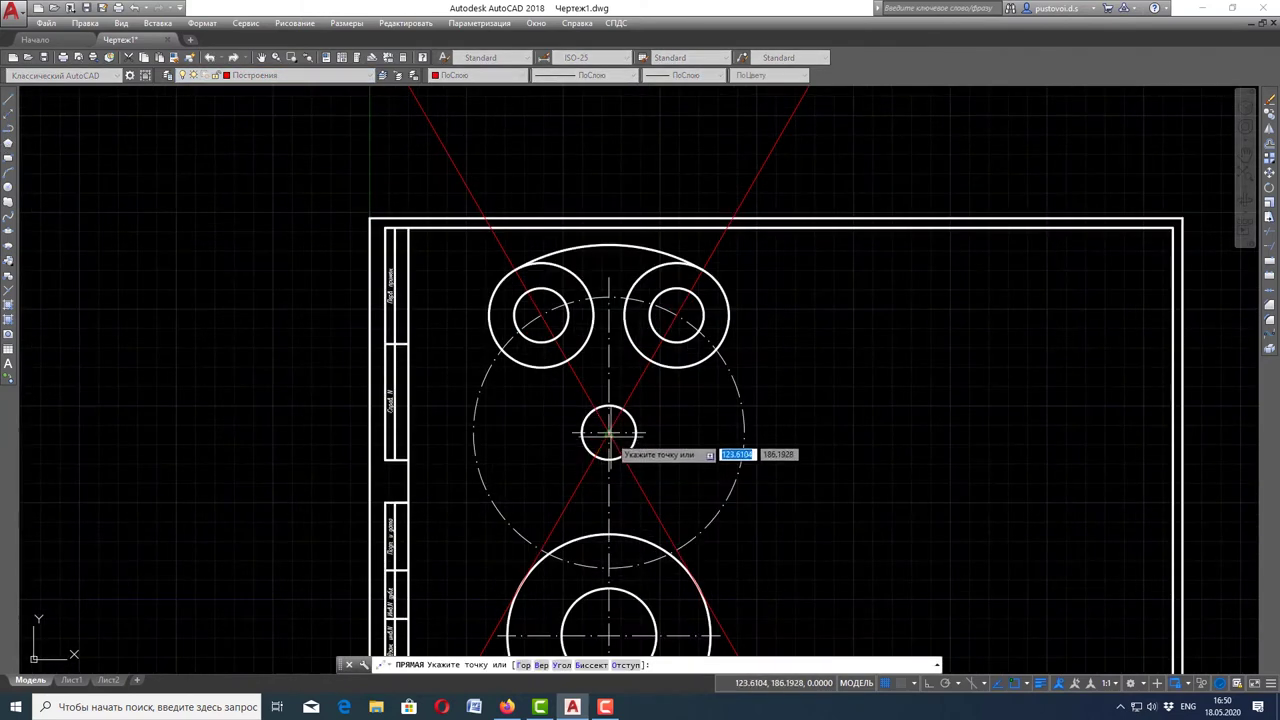
pyautogui.click(608, 431)
pyautogui.click(608, 408)
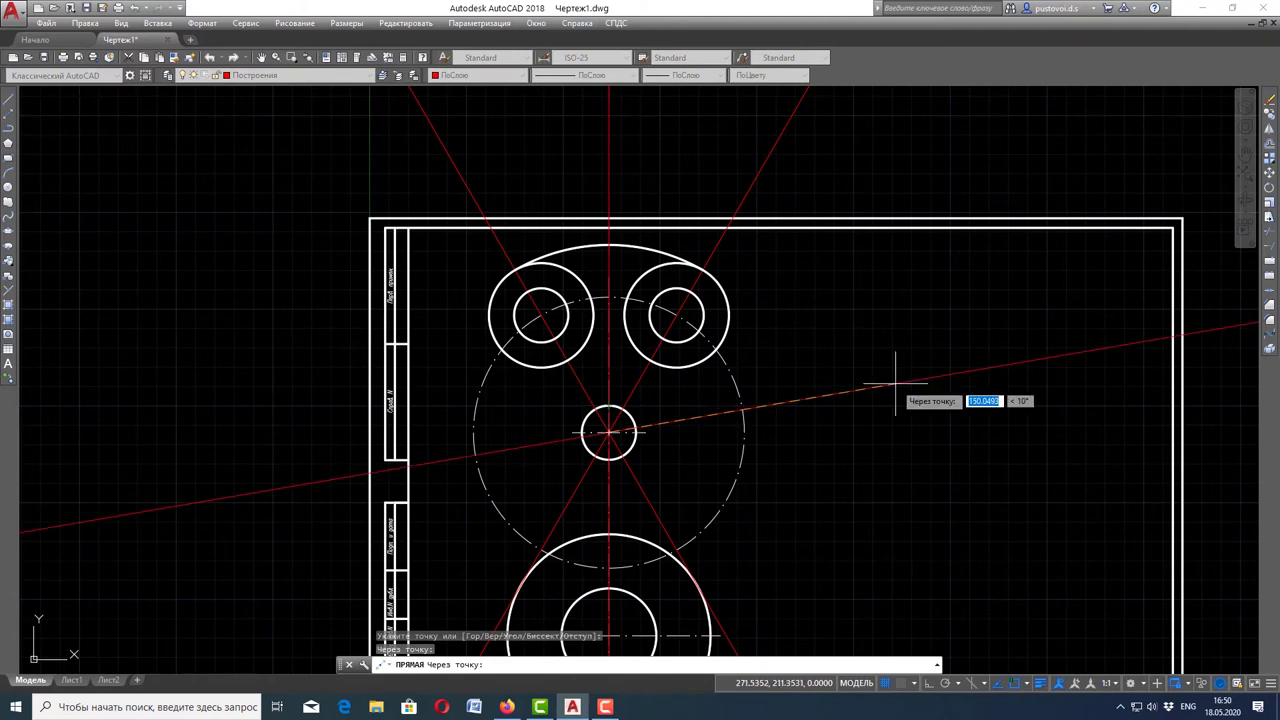
pyautogui.press('Escape')
pyautogui.scroll(-2, 893, 332)
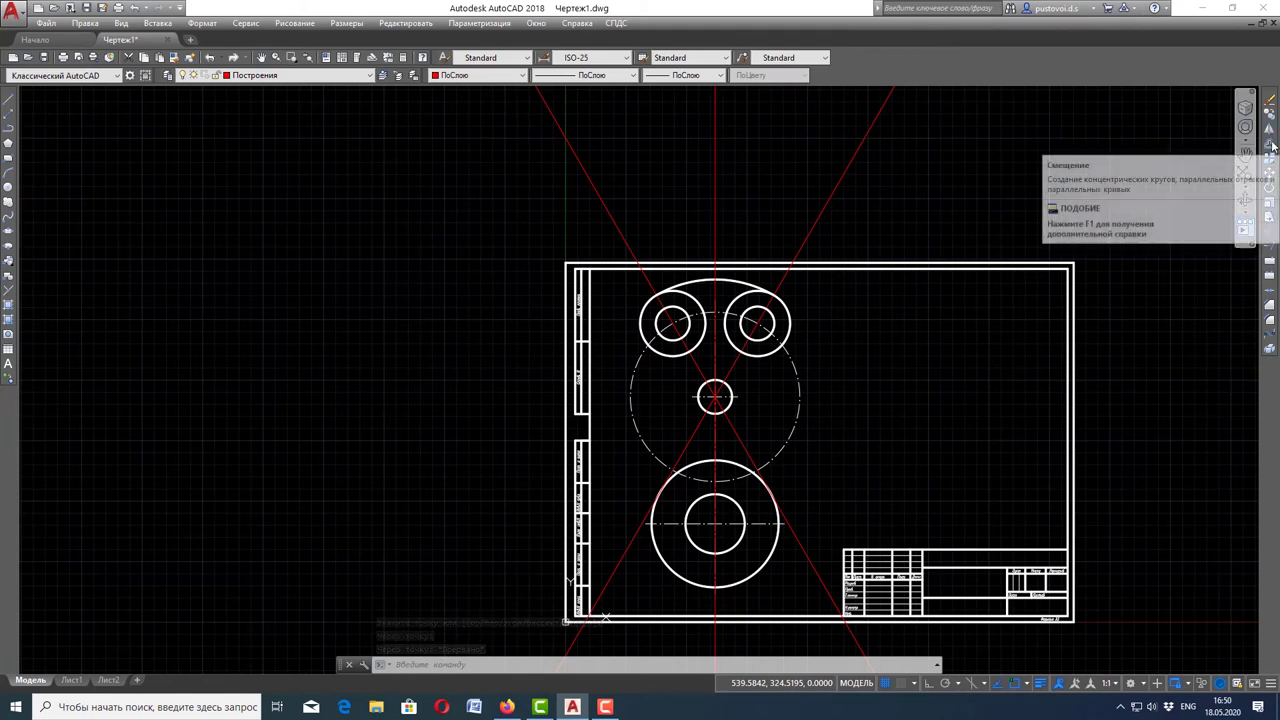
# Offset the vertical centre line by 31.5 to both sides, marking the 63-wide band
pyautogui.click(1271, 143)
pyautogui.write('31.5')
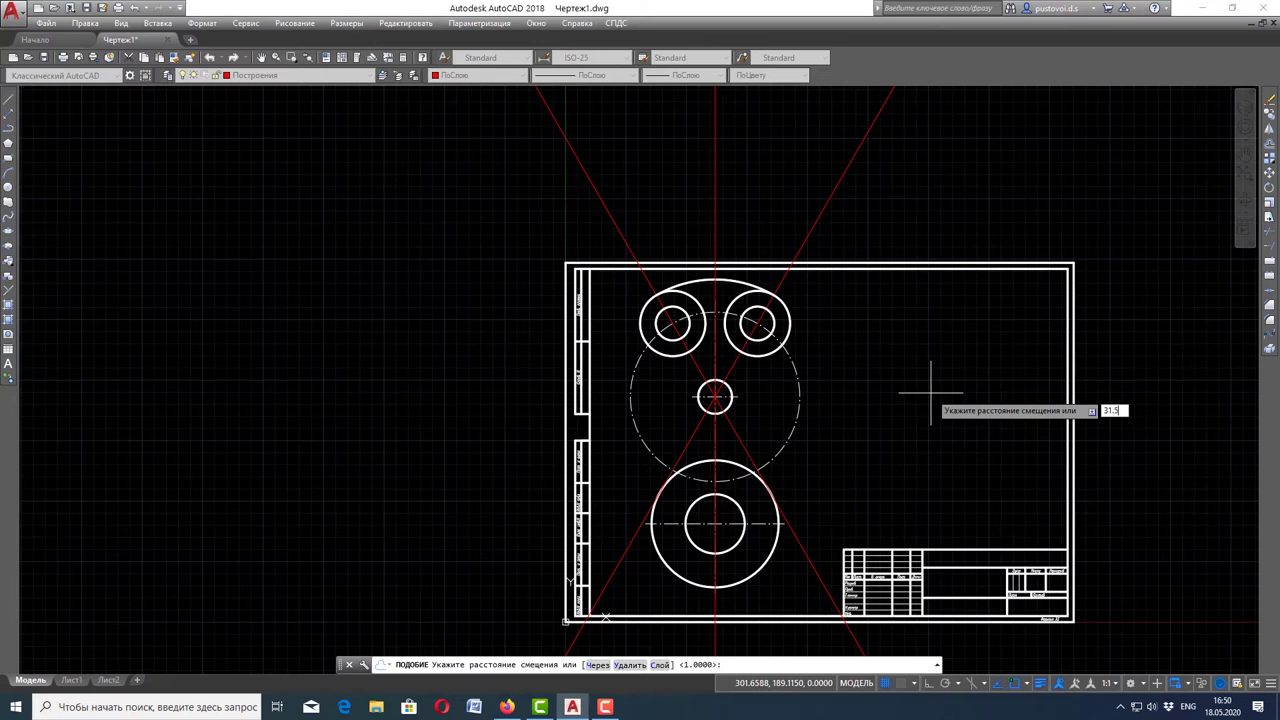
pyautogui.press('Return')
pyautogui.scroll(2, 866, 392)
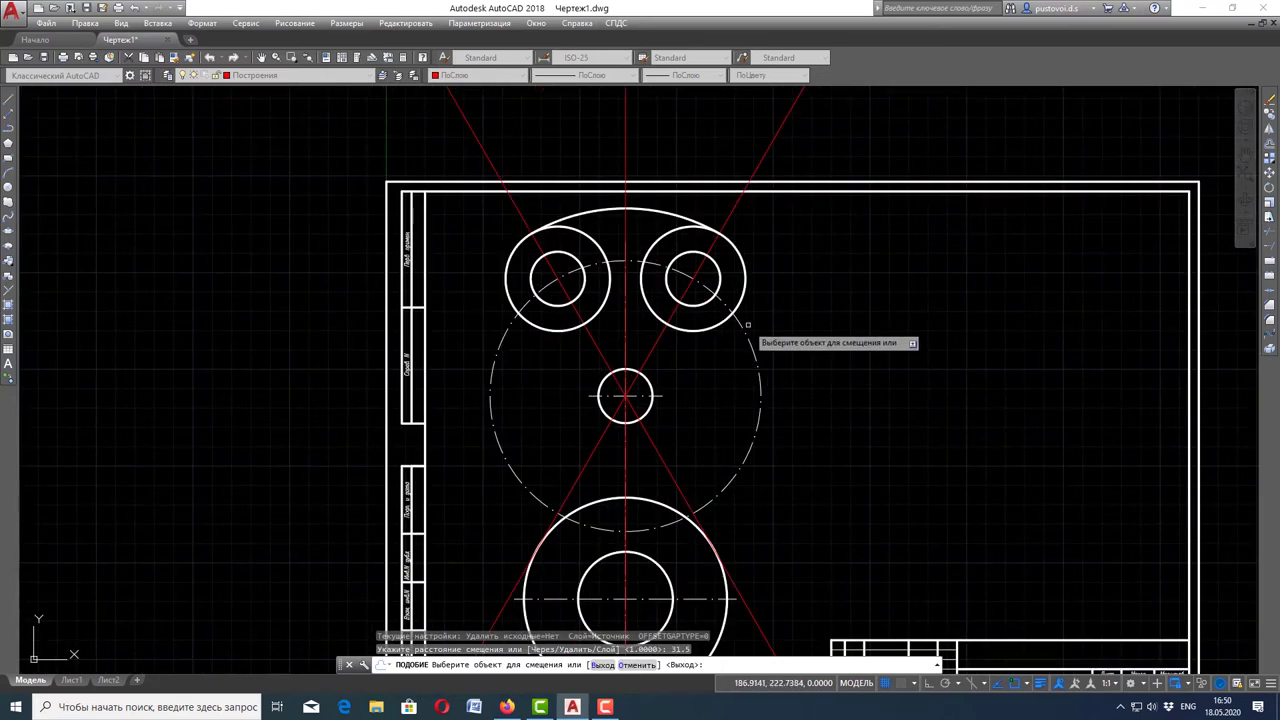
pyautogui.click(627, 147)
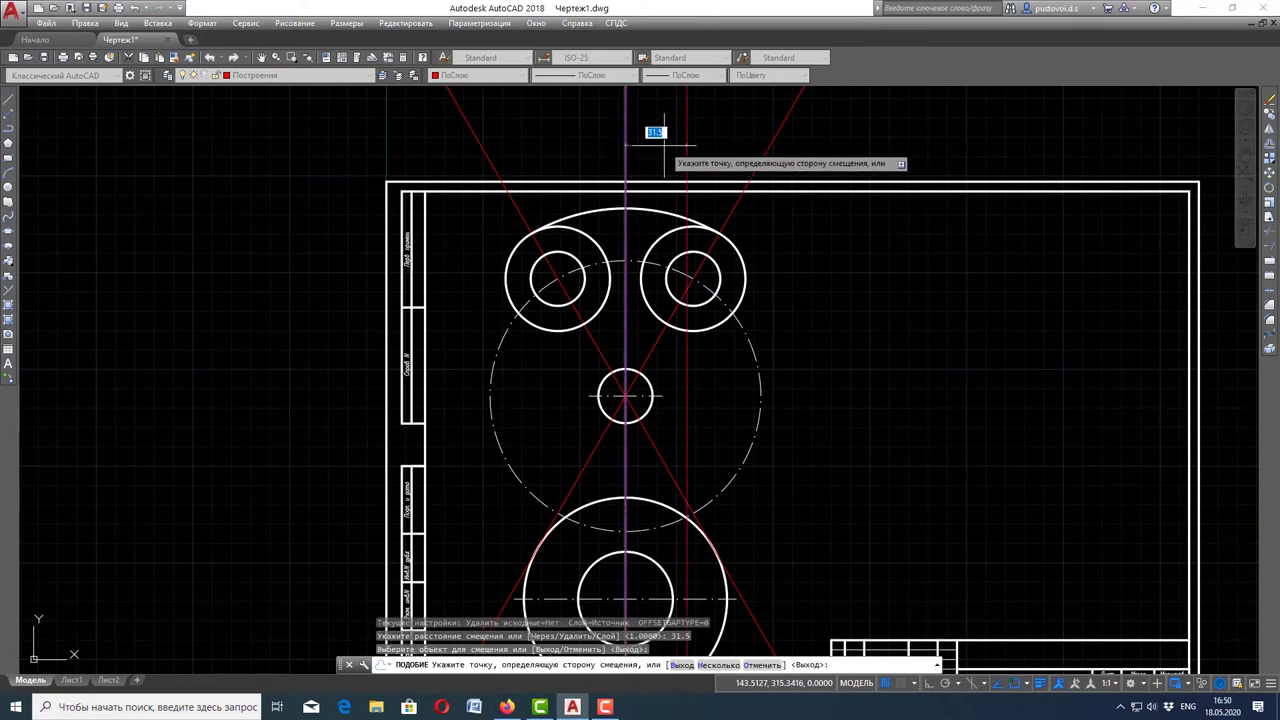
pyautogui.click(664, 145)
pyautogui.click(626, 150)
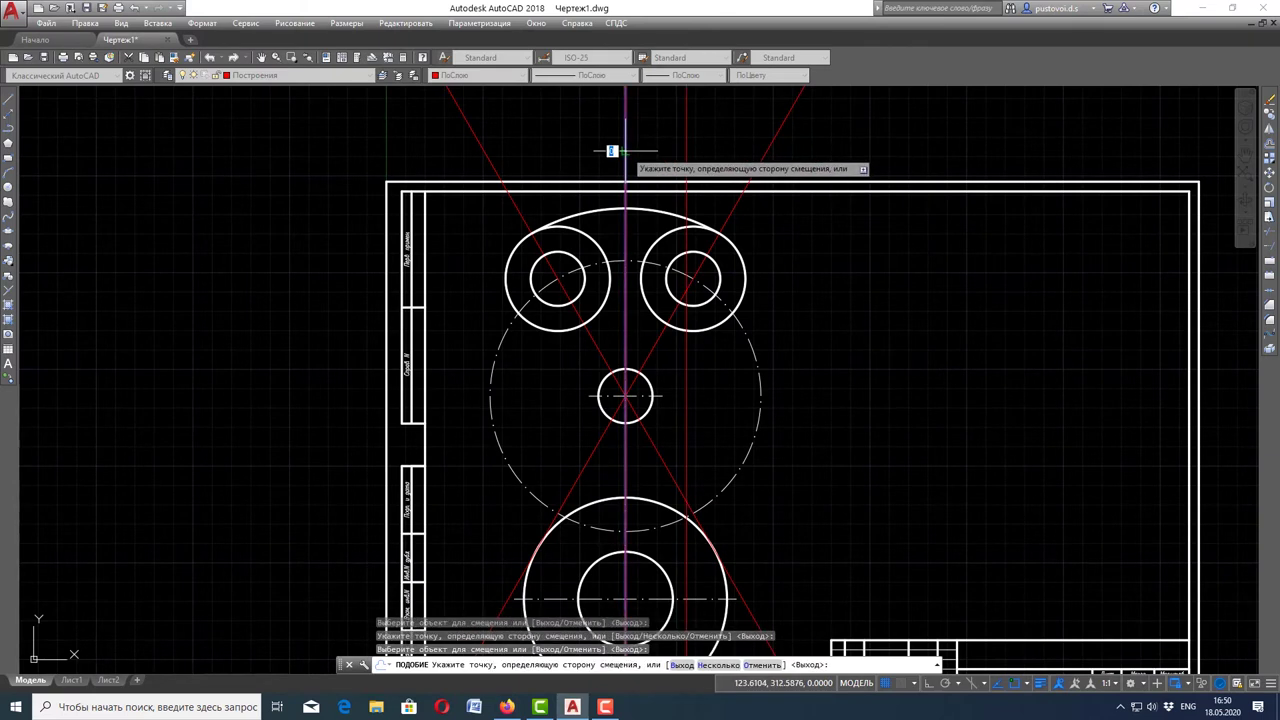
pyautogui.scroll(-2, 585, 145)
pyautogui.press('Escape')
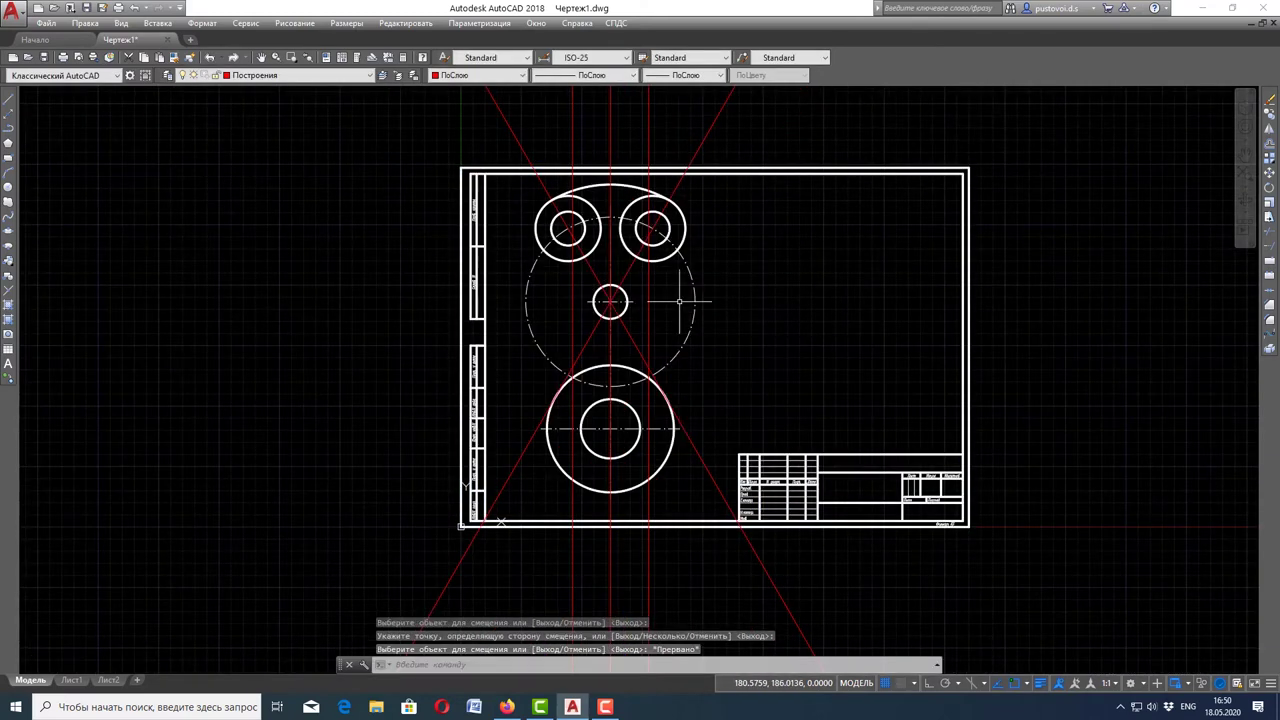
pyautogui.scroll(2, 603, 300)
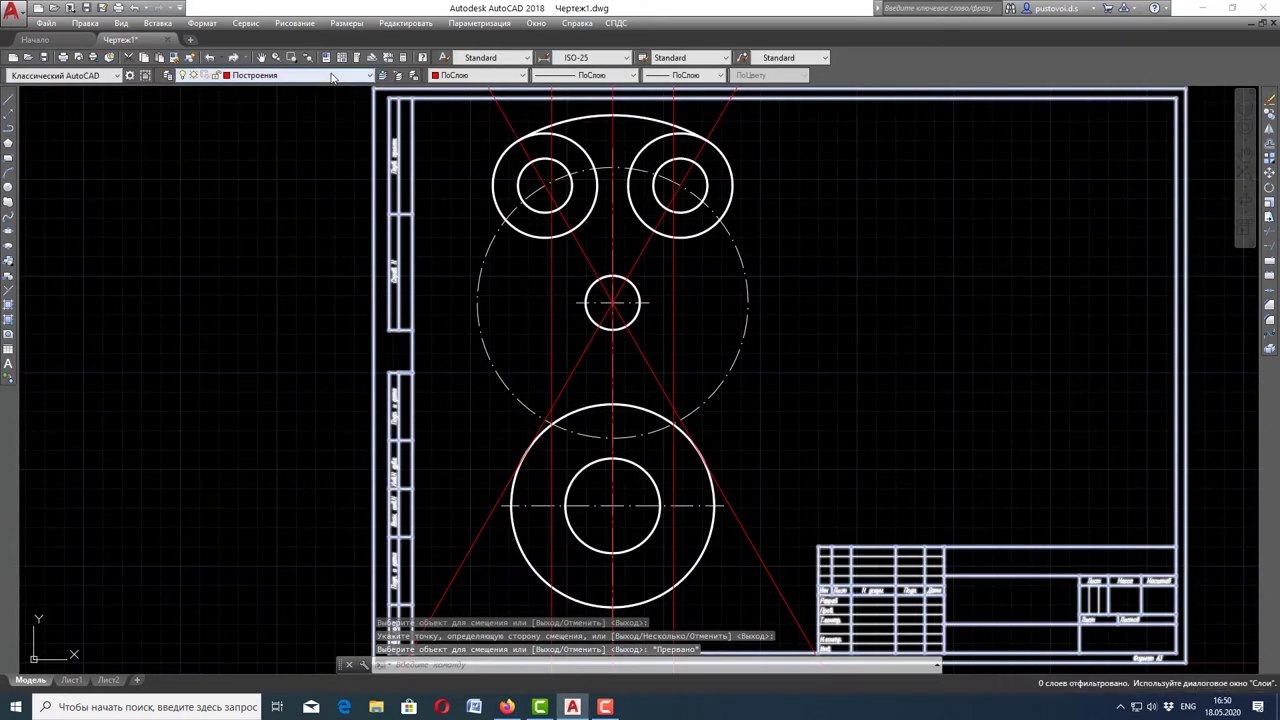
# On layer Толстые линии, draw the left thick vertical side from the lower boss to the upper boss
pyautogui.click(333, 76)
pyautogui.click(290, 166)
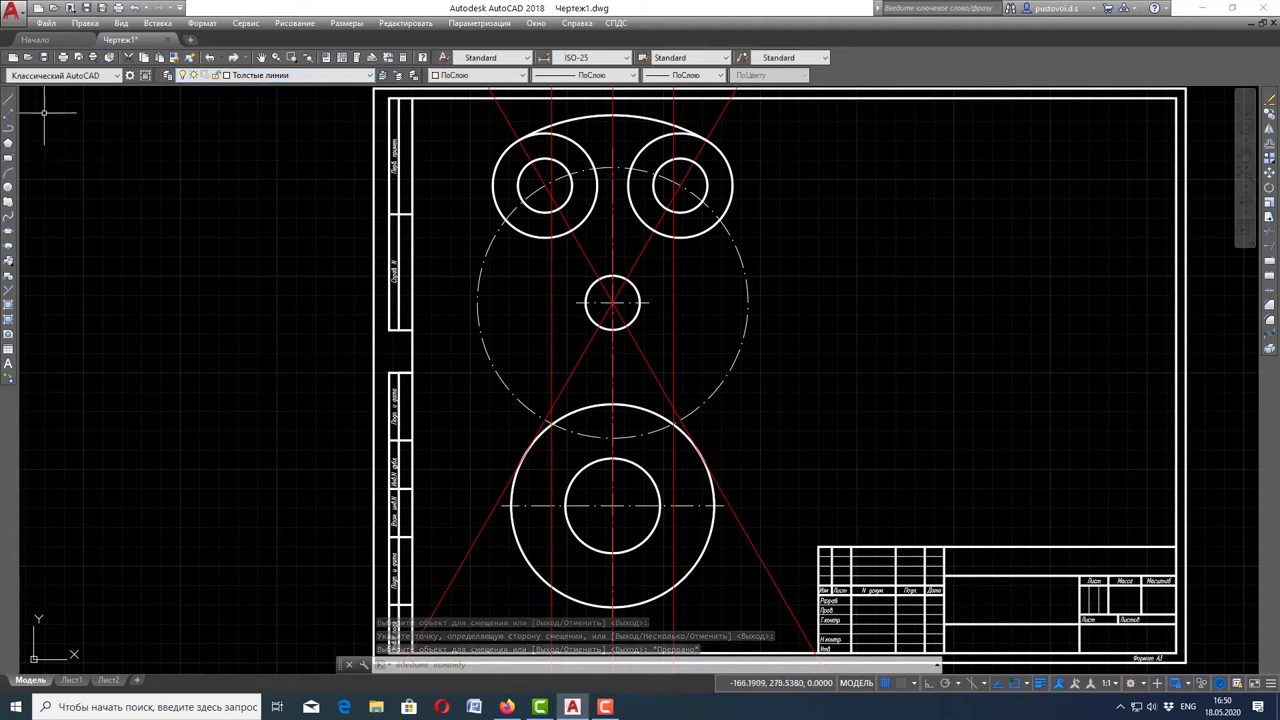
pyautogui.click(8, 99)
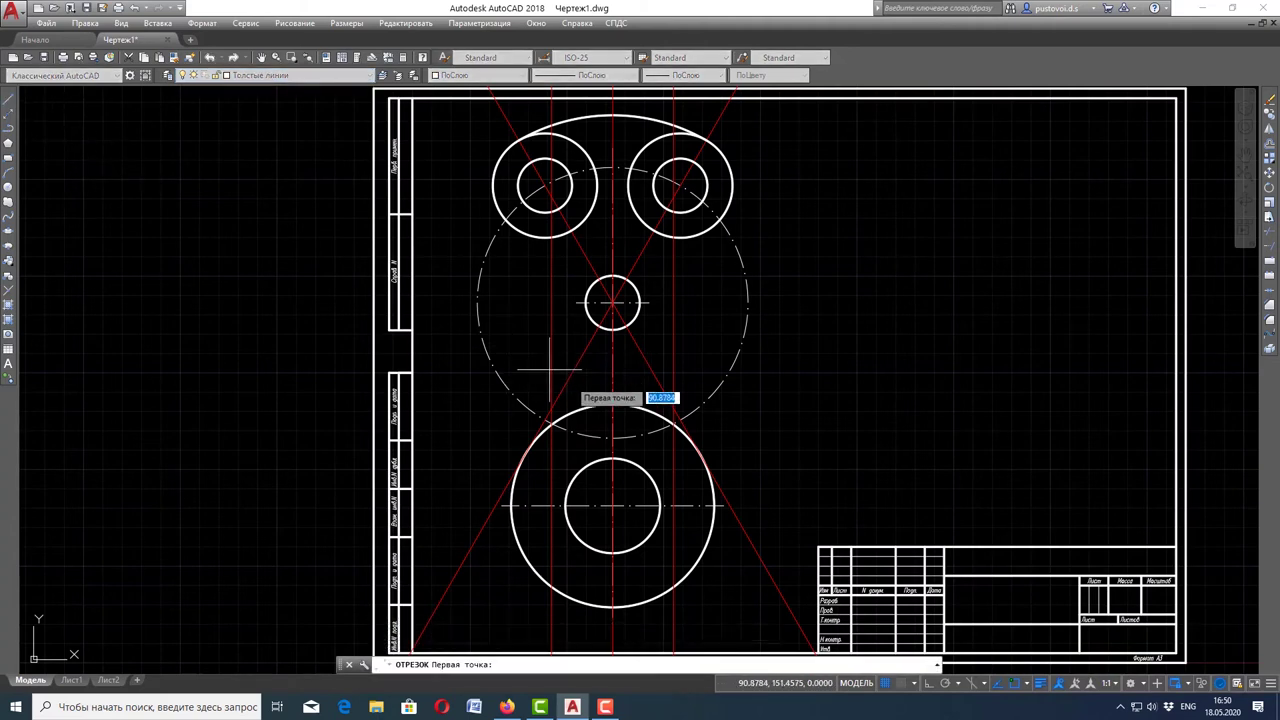
pyautogui.scroll(3, 549, 375)
pyautogui.scroll(2, 430, 457)
pyautogui.scroll(1, 490, 445)
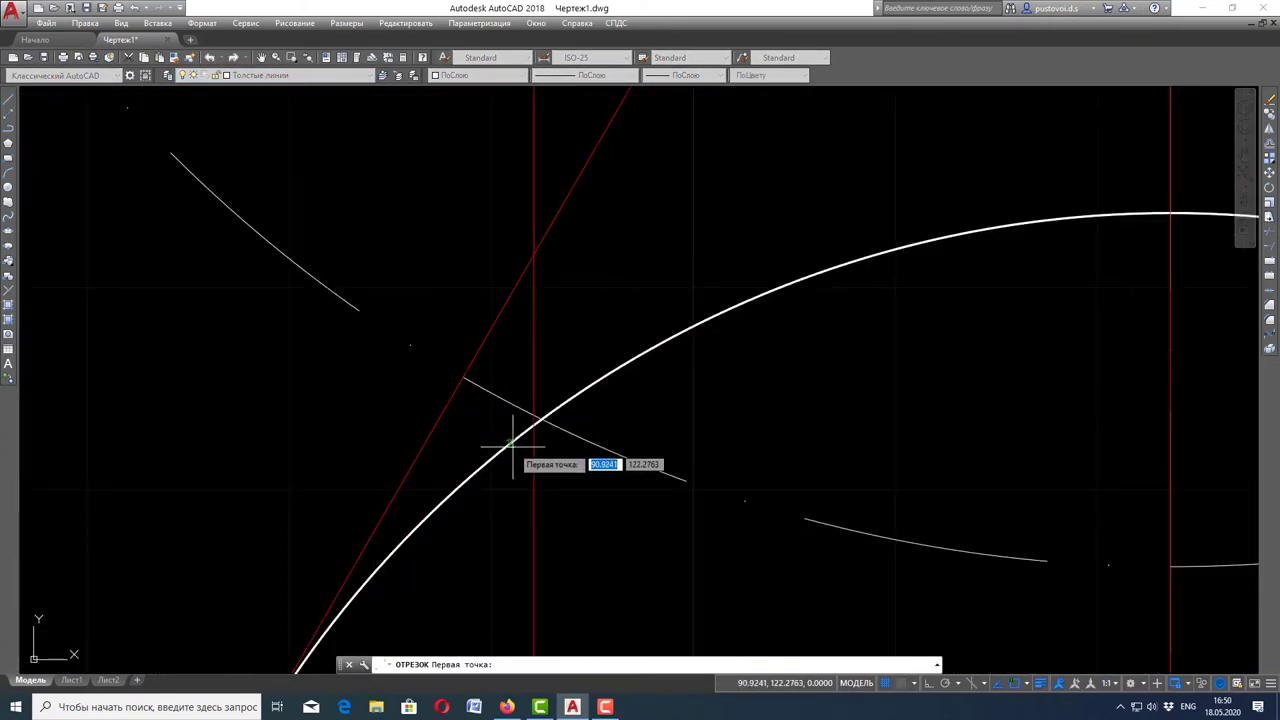
pyautogui.scroll(-1, 512, 446)
pyautogui.scroll(1, 520, 445)
pyautogui.scroll(1, 534, 432)
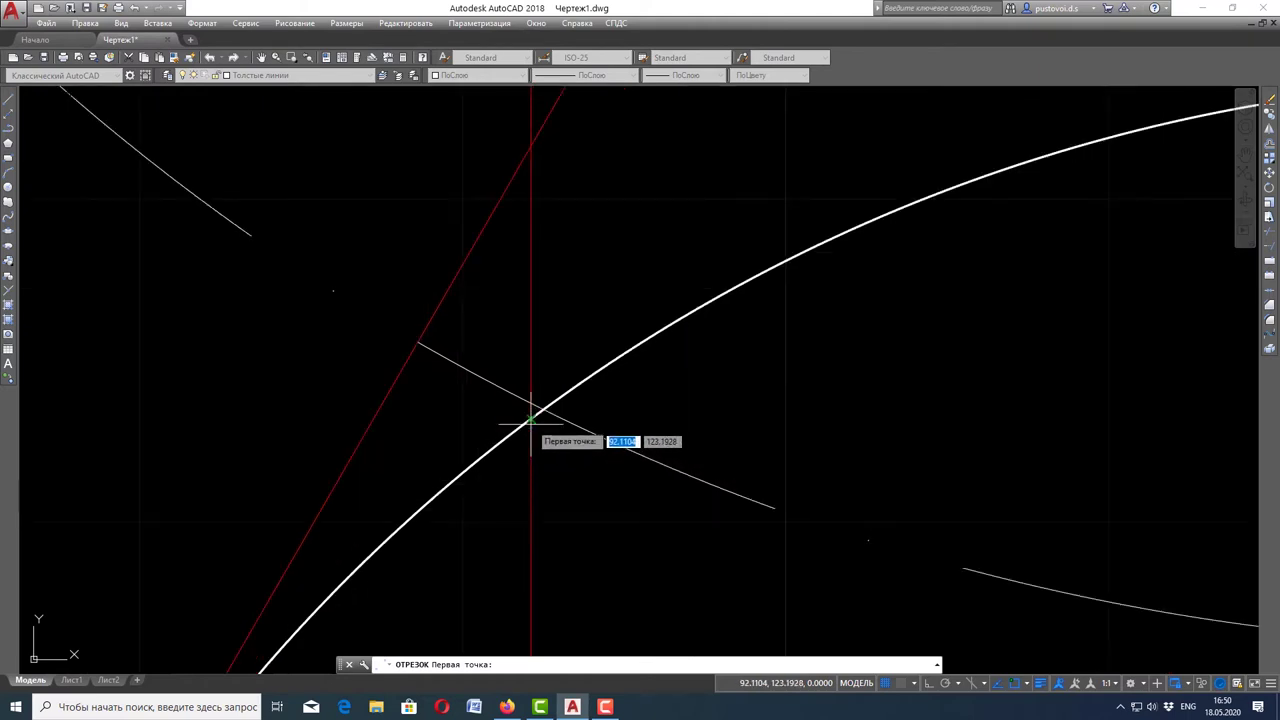
pyautogui.click(530, 423)
pyautogui.scroll(-5, 530, 423)
pyautogui.scroll(-3, 530, 423)
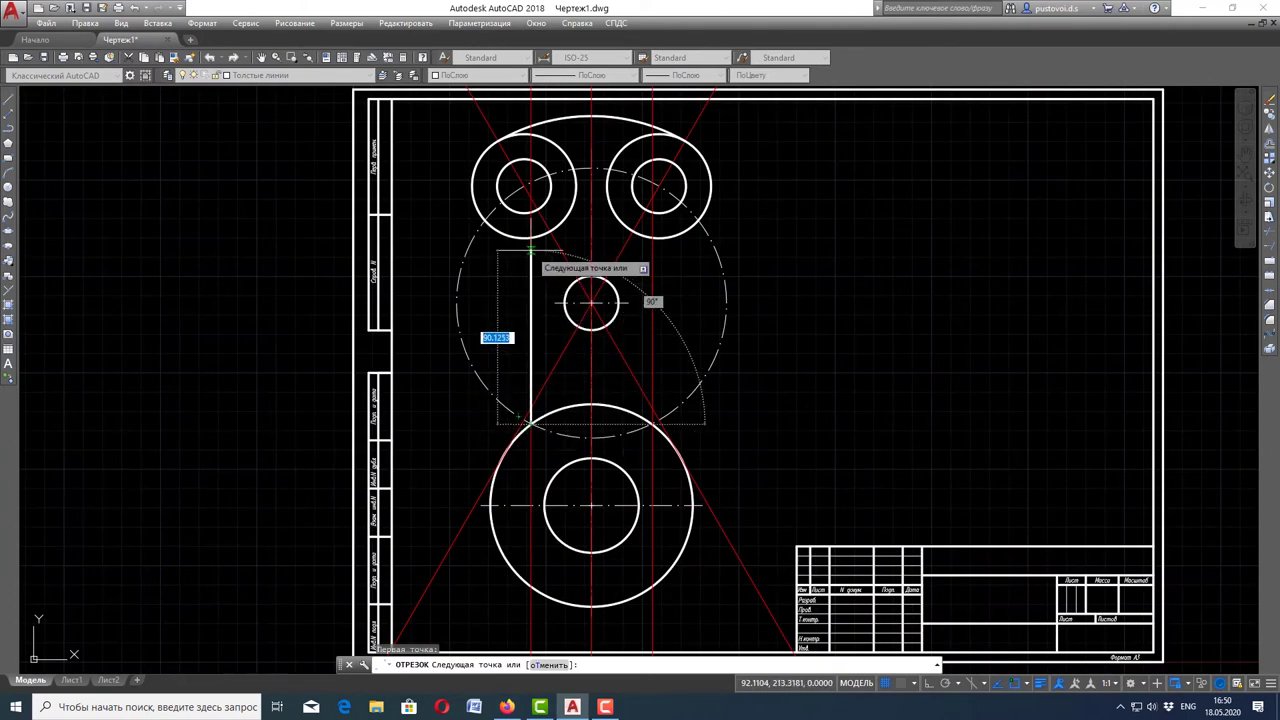
pyautogui.scroll(2, 530, 250)
pyautogui.scroll(2, 529, 240)
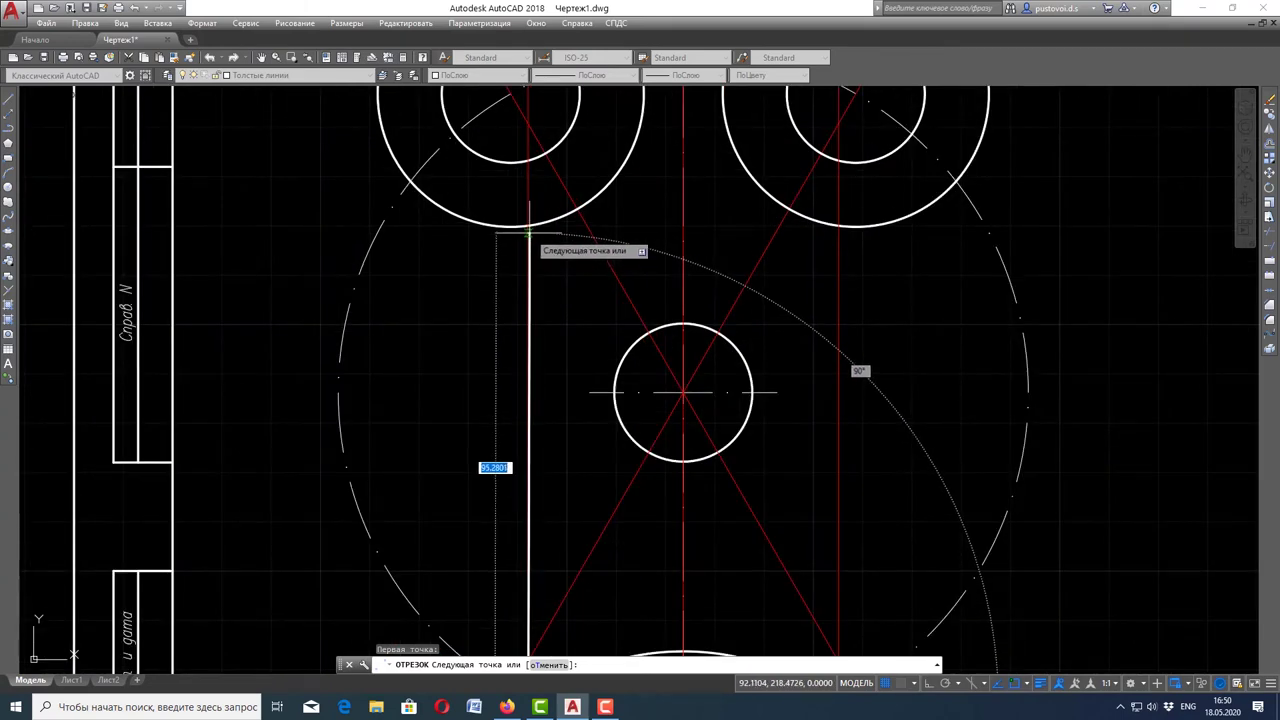
pyautogui.scroll(2, 528, 233)
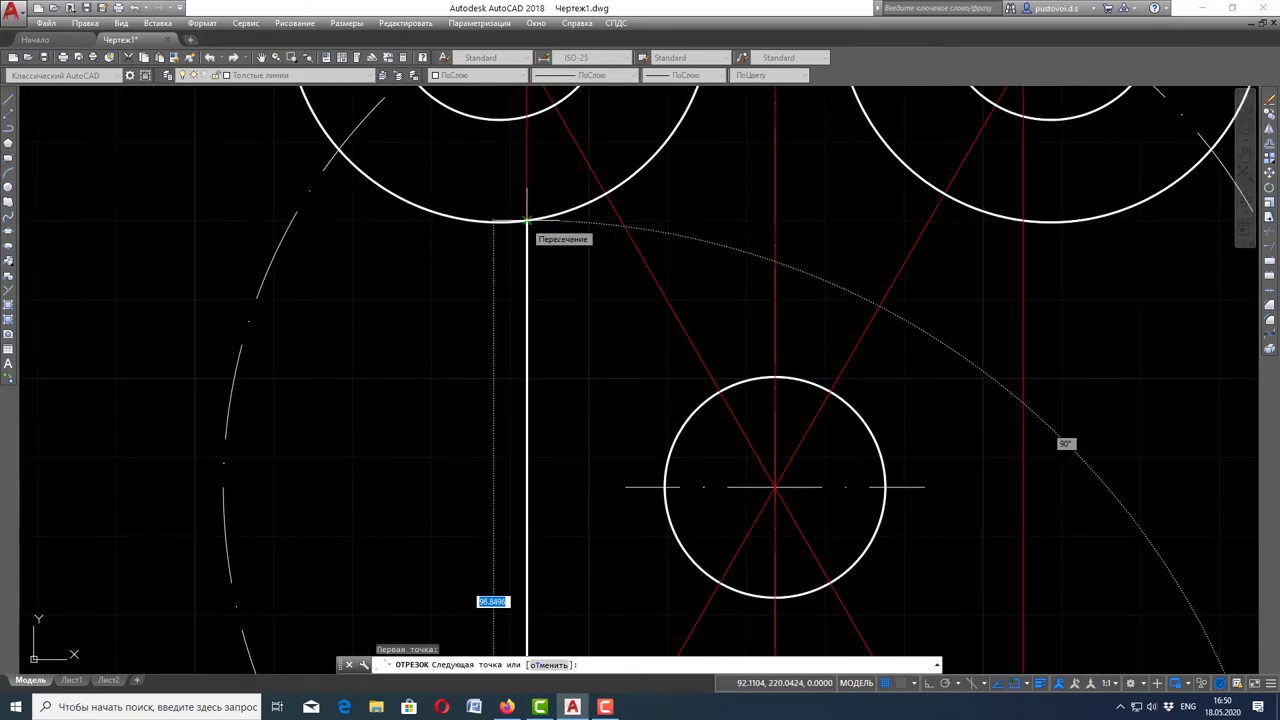
pyautogui.click(527, 219)
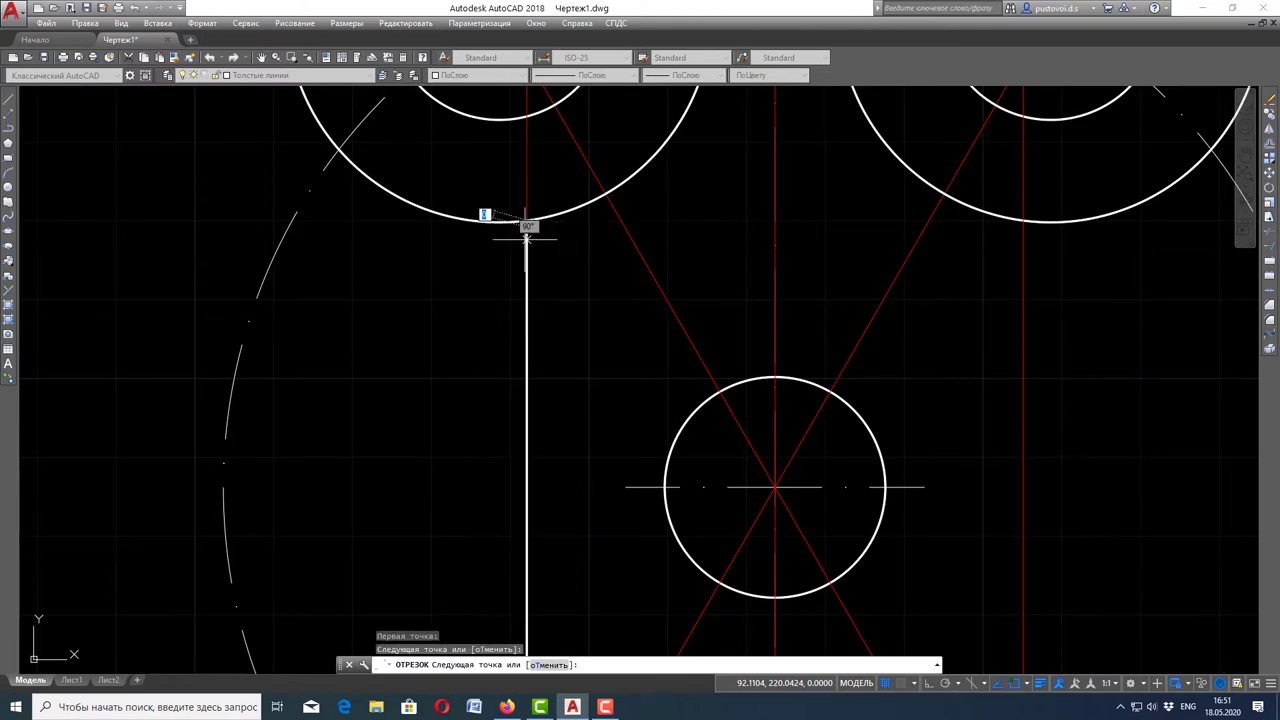
pyautogui.scroll(-2, 530, 314)
pyautogui.press('Escape')
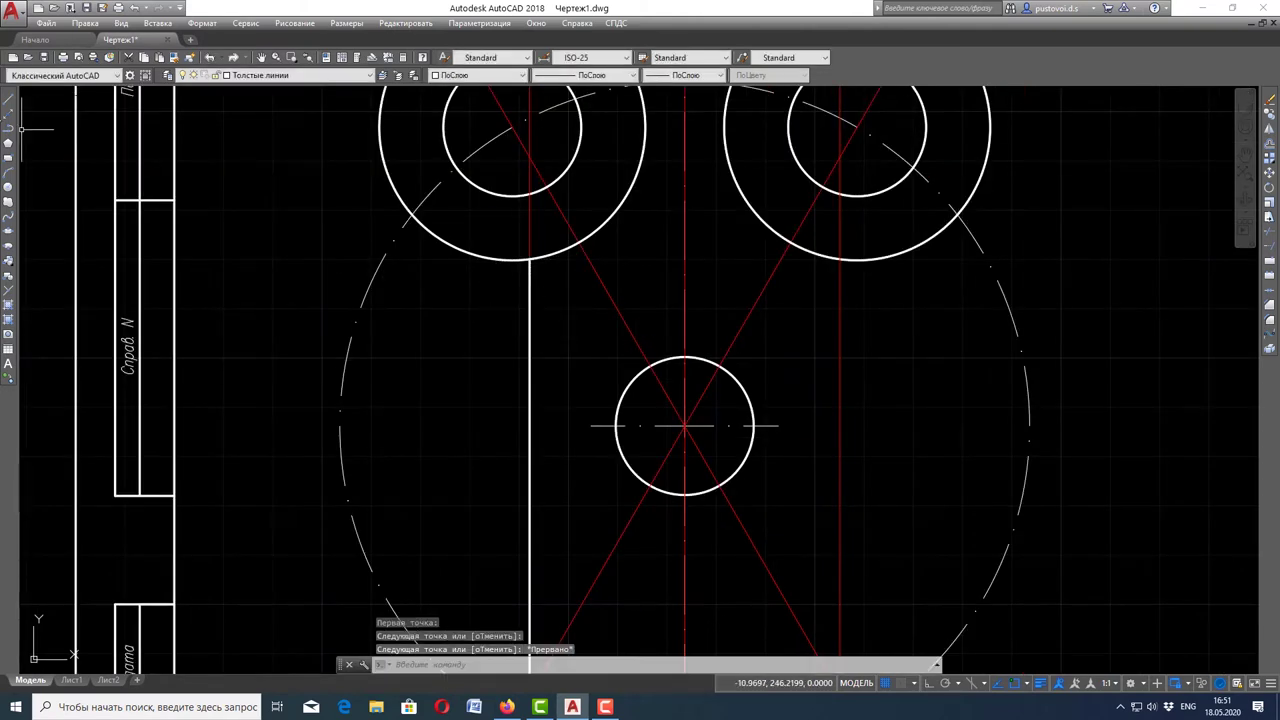
# Draw the right thick vertical side along the other 31.5 offset between the bosses
pyautogui.click(10, 103)
pyautogui.scroll(-2, 360, 170)
pyautogui.scroll(-1, 360, 170)
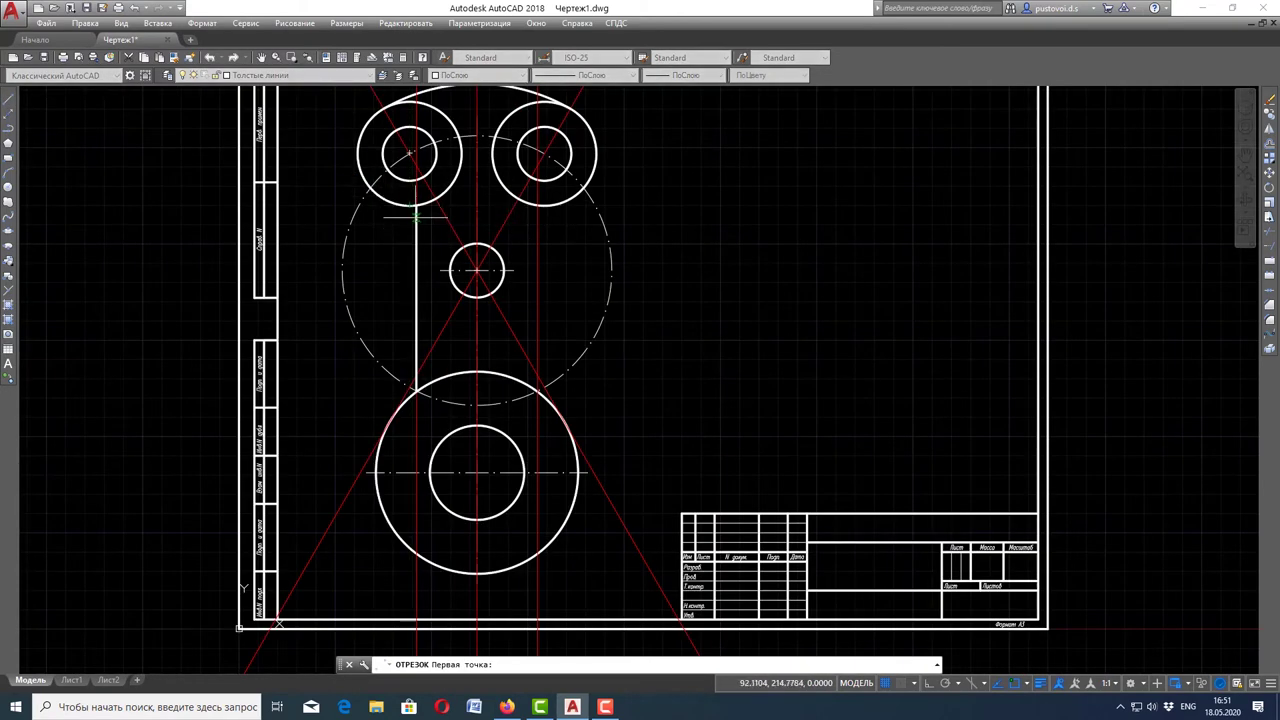
pyautogui.scroll(4, 537, 348)
pyautogui.scroll(4, 524, 488)
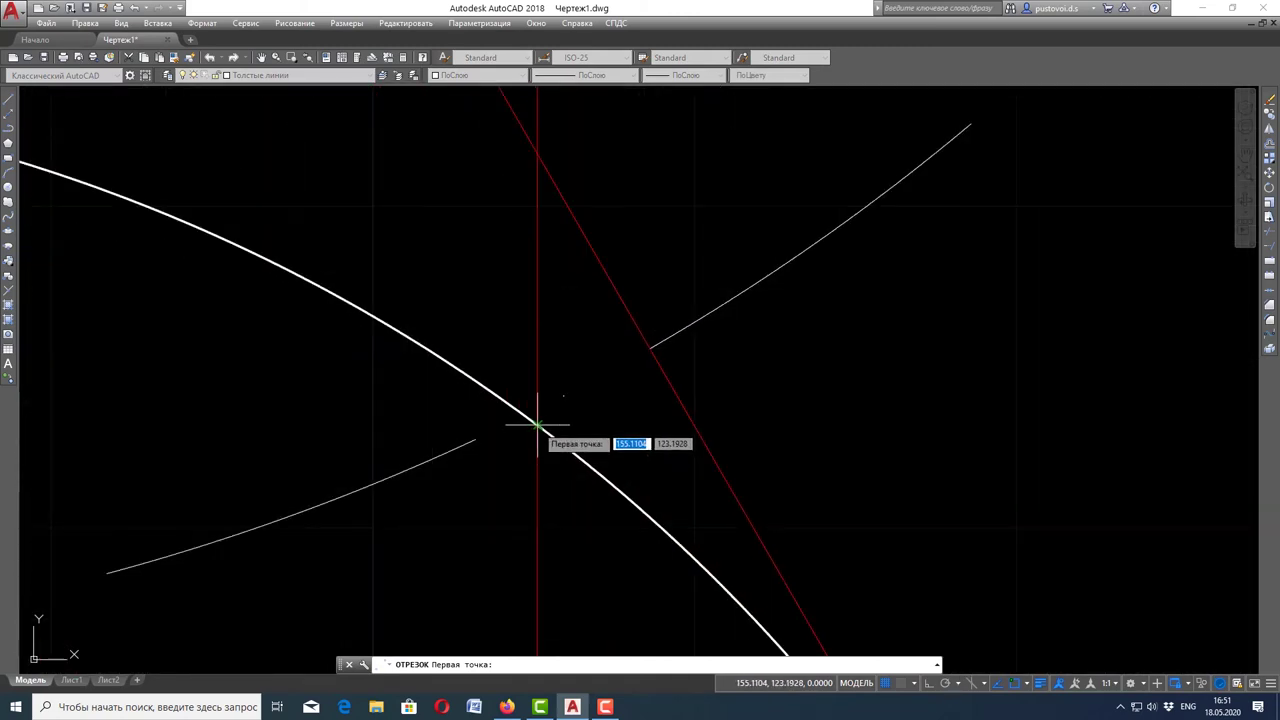
pyautogui.click(544, 427)
pyautogui.scroll(-5, 542, 430)
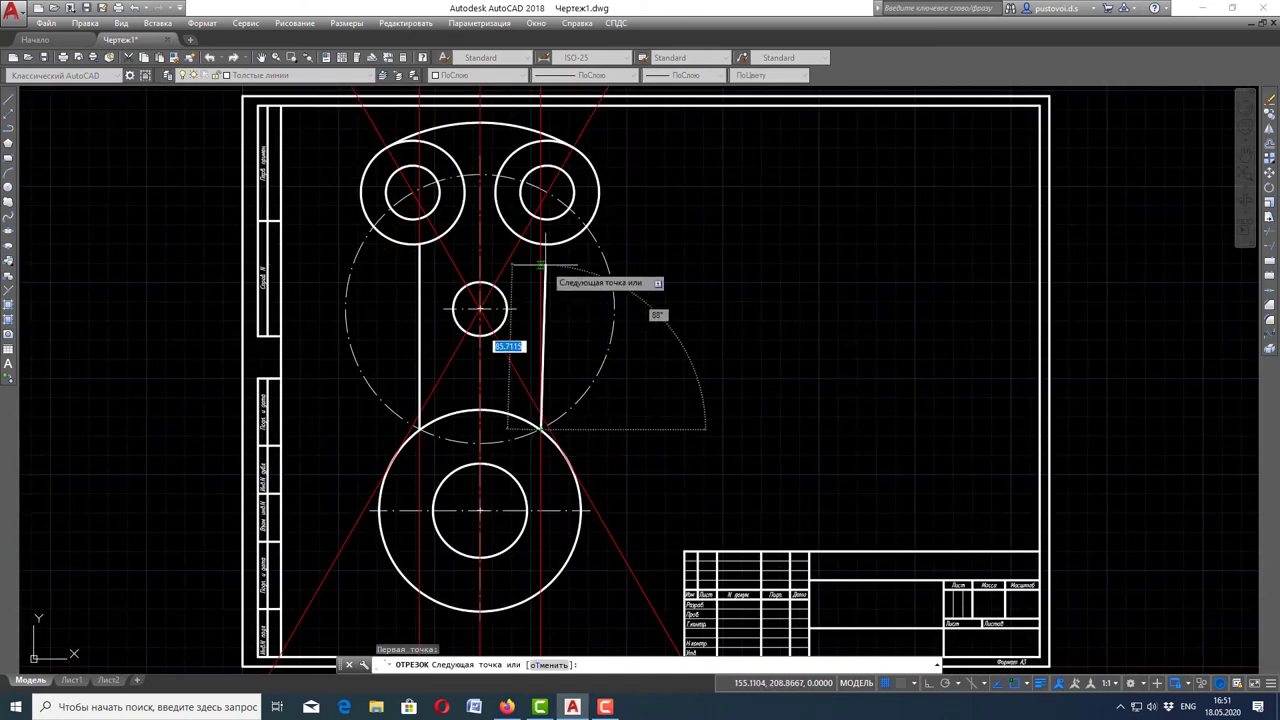
pyautogui.scroll(2, 540, 246)
pyautogui.scroll(4, 538, 248)
pyautogui.click(538, 247)
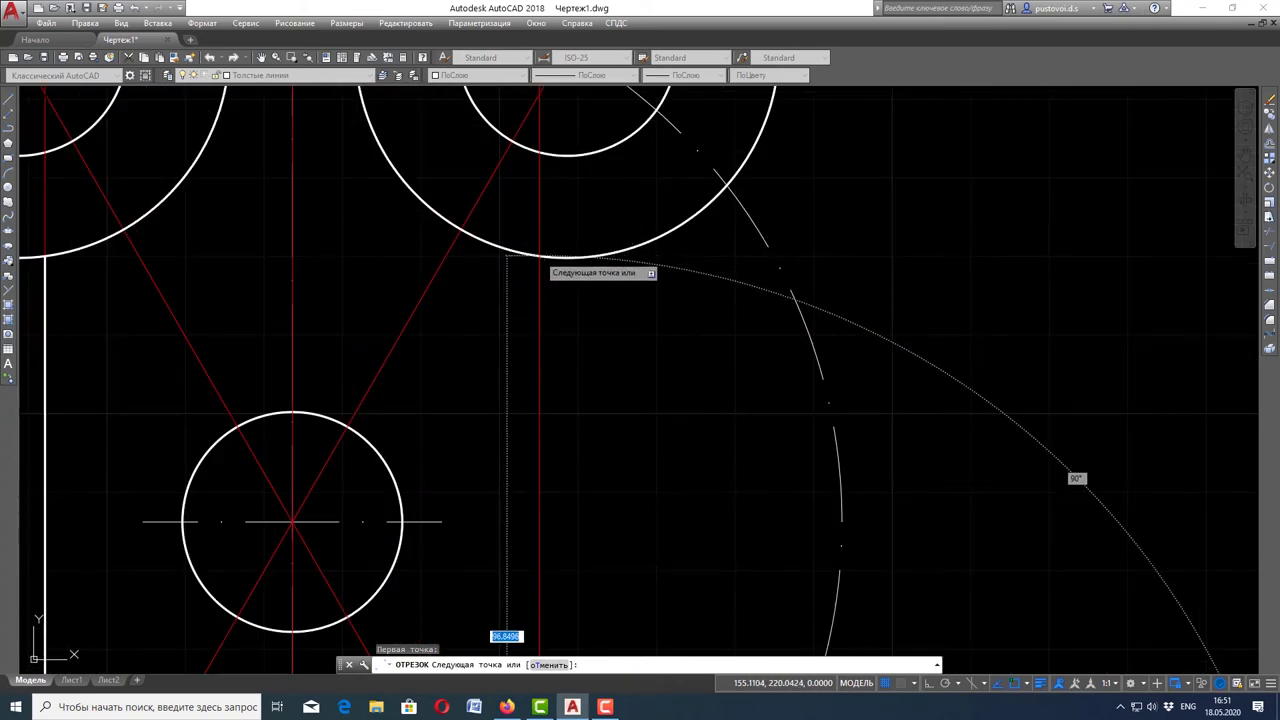
pyautogui.scroll(-3, 540, 250)
pyautogui.press('Escape')
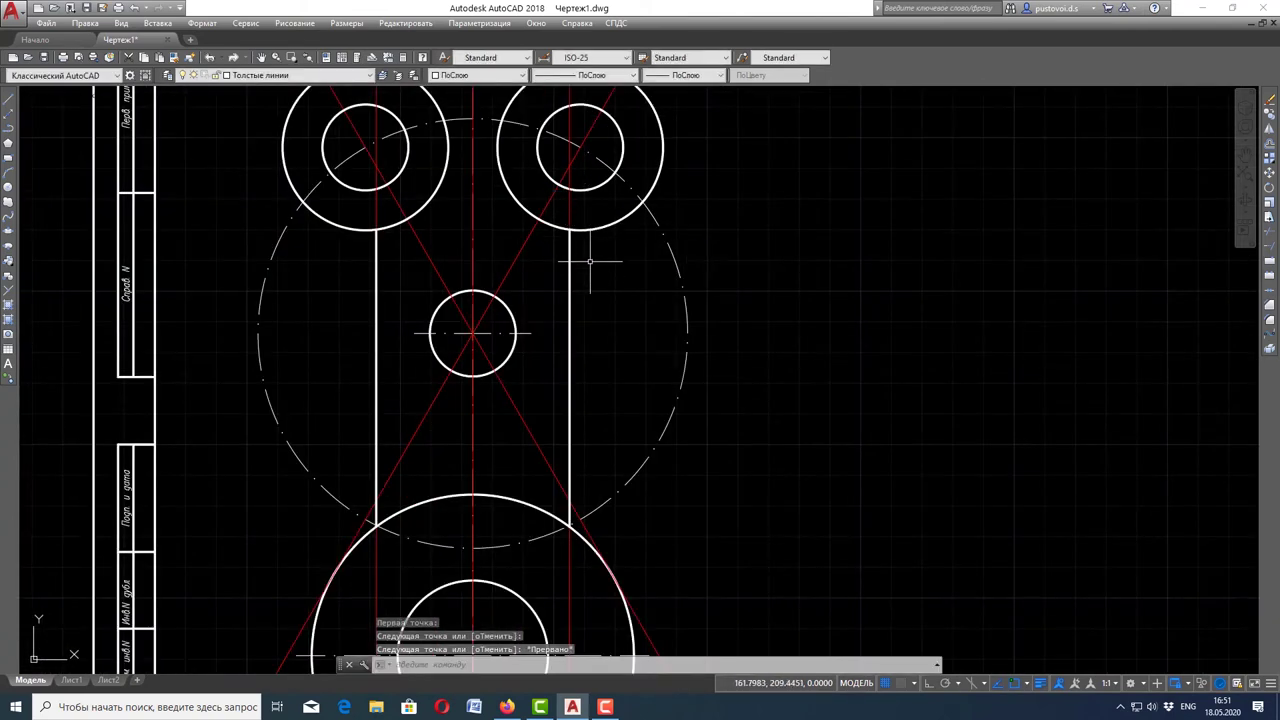
pyautogui.scroll(-2, 590, 260)
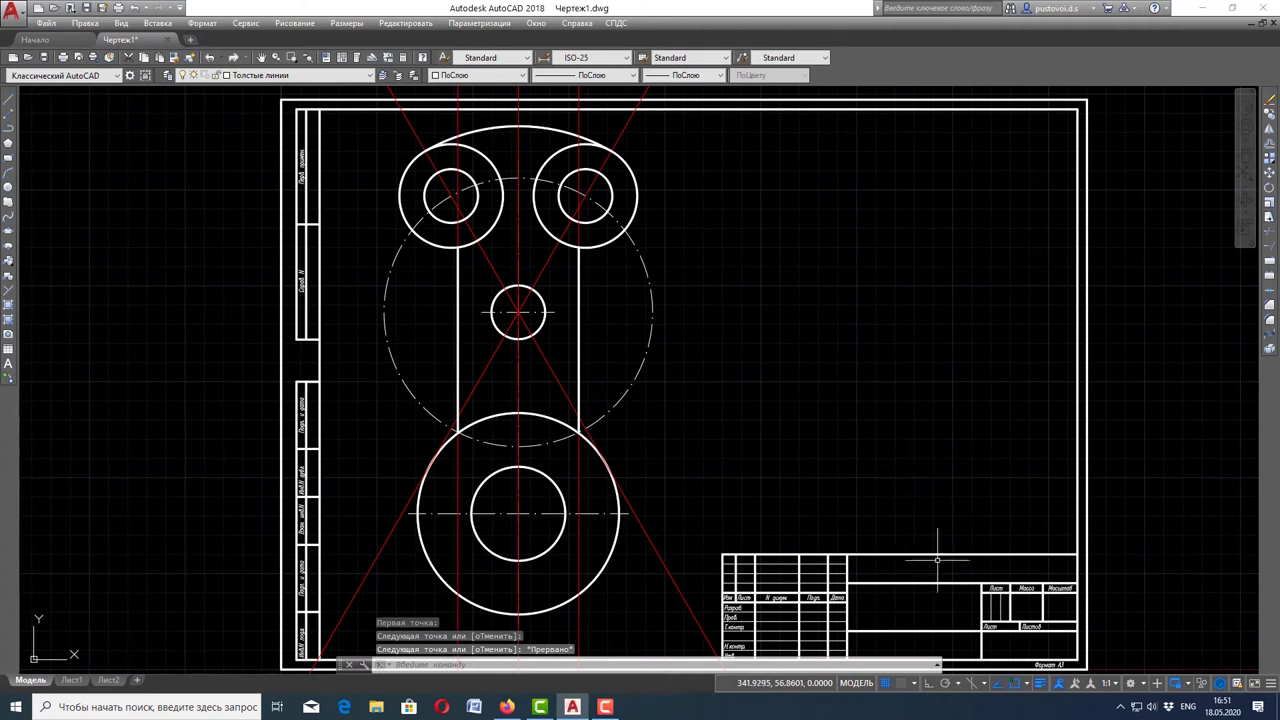
pyautogui.click(1025, 684)
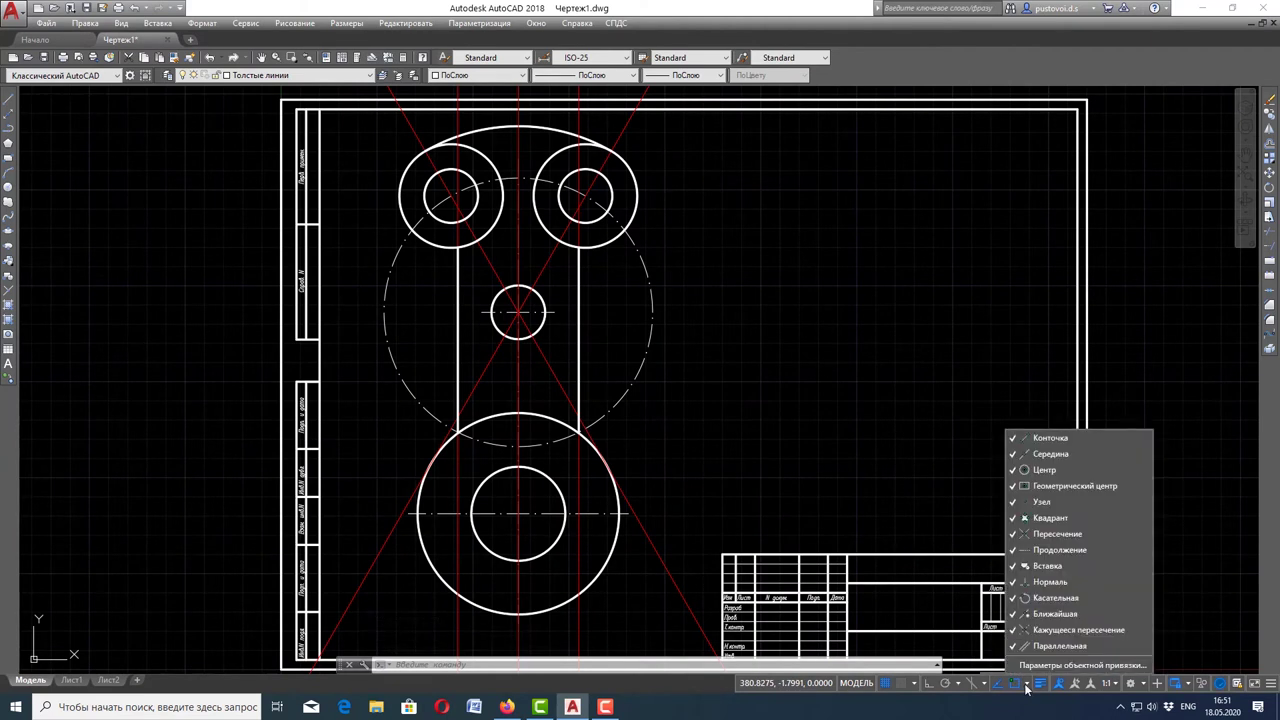
pyautogui.click(1025, 686)
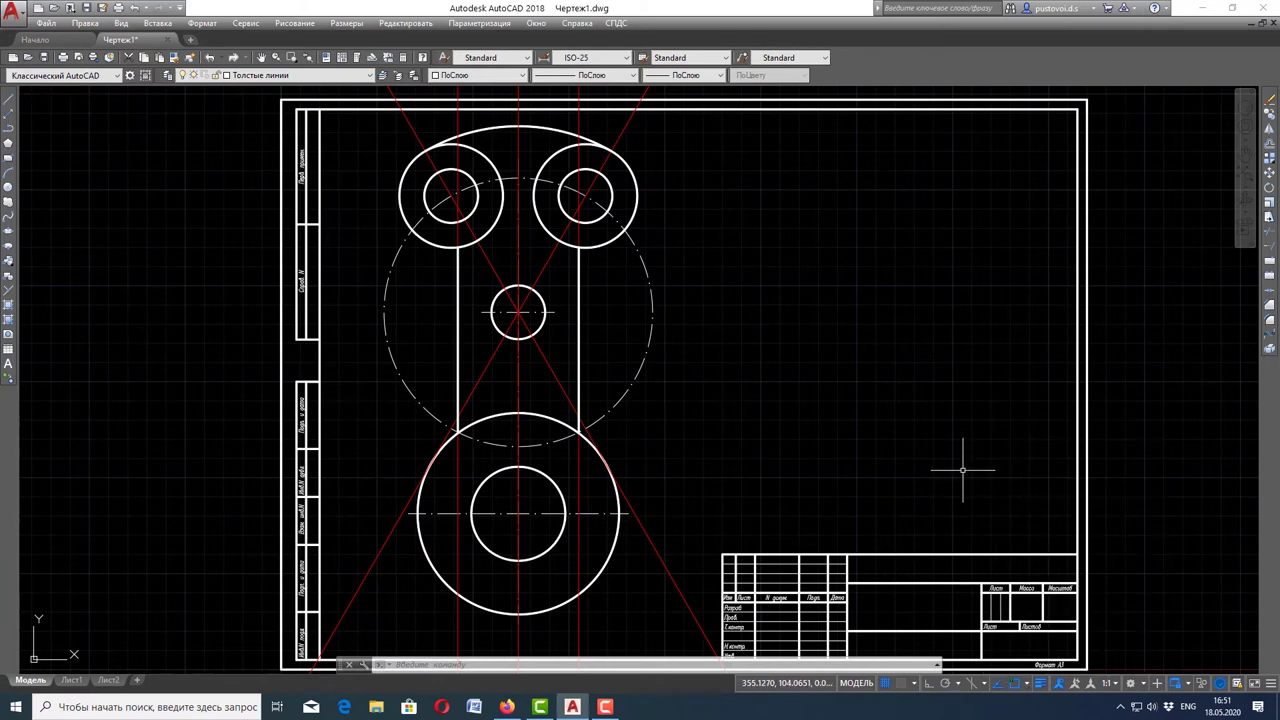
pyautogui.click(1027, 685)
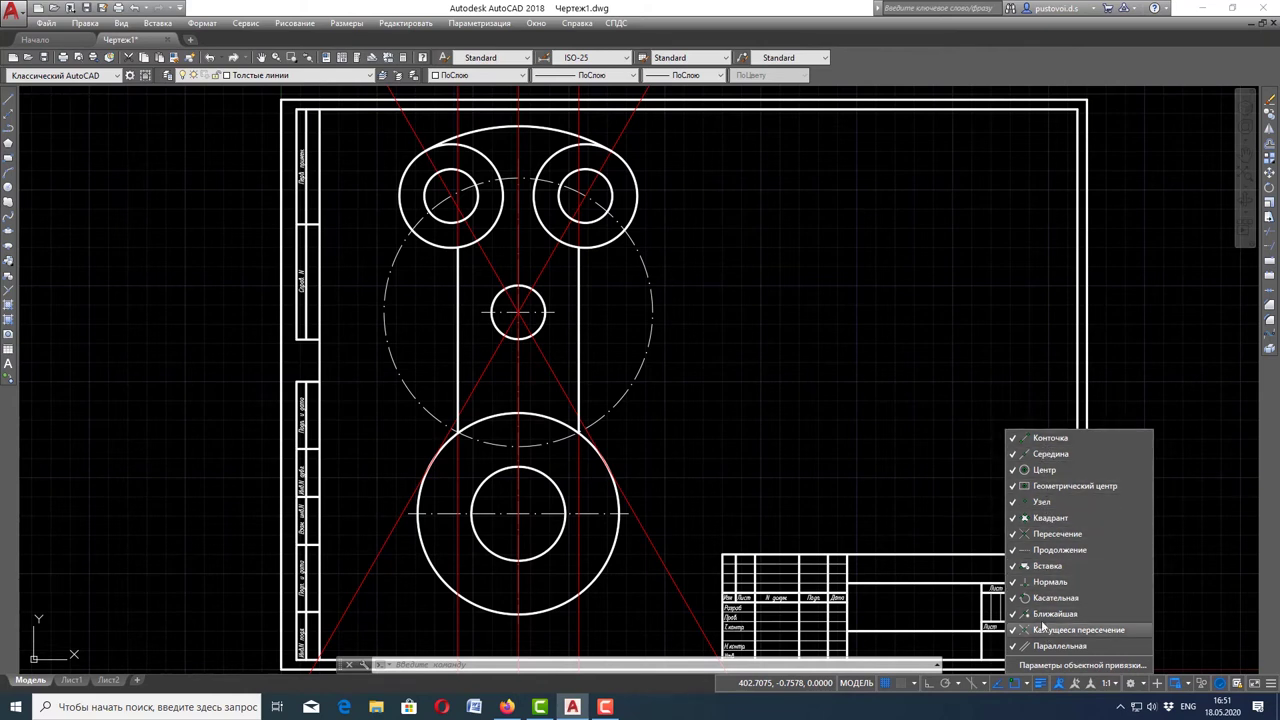
pyautogui.click(1100, 667)
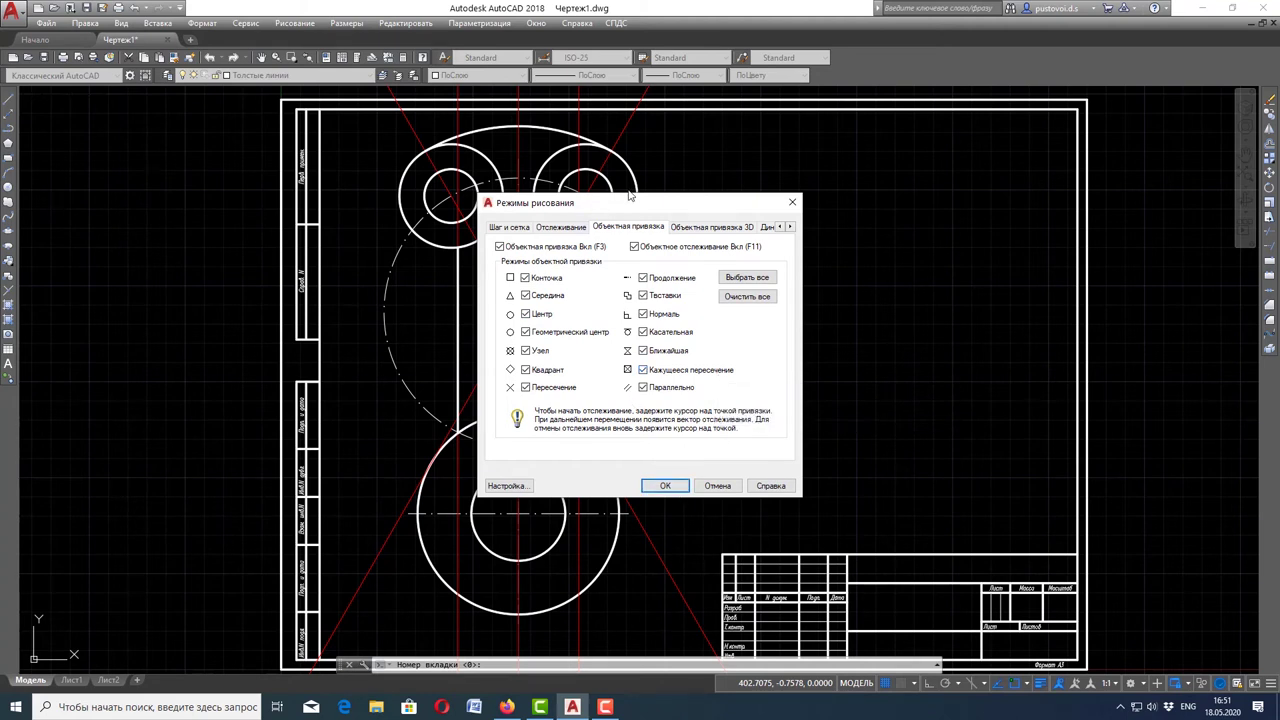
pyautogui.click(665, 486)
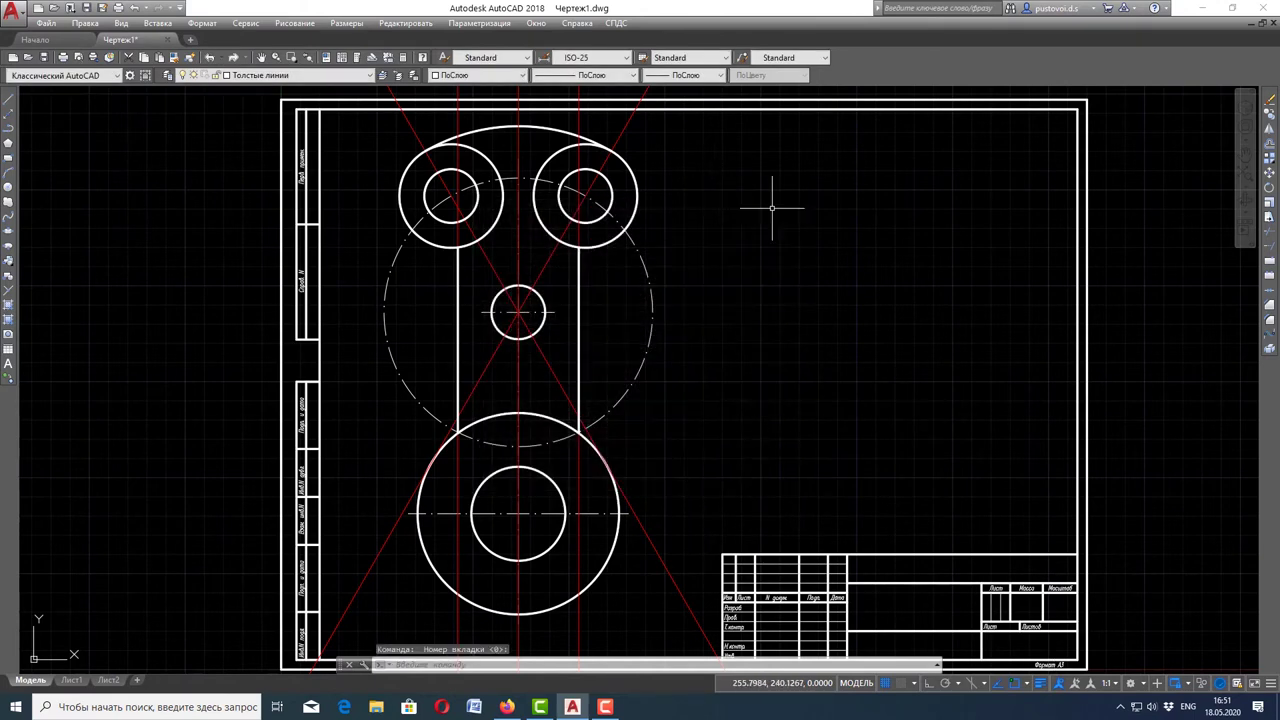
# Trim both R27 boss circles inside the top arc, using the vertical sides and arc as edges
pyautogui.scroll(2, 487, 213)
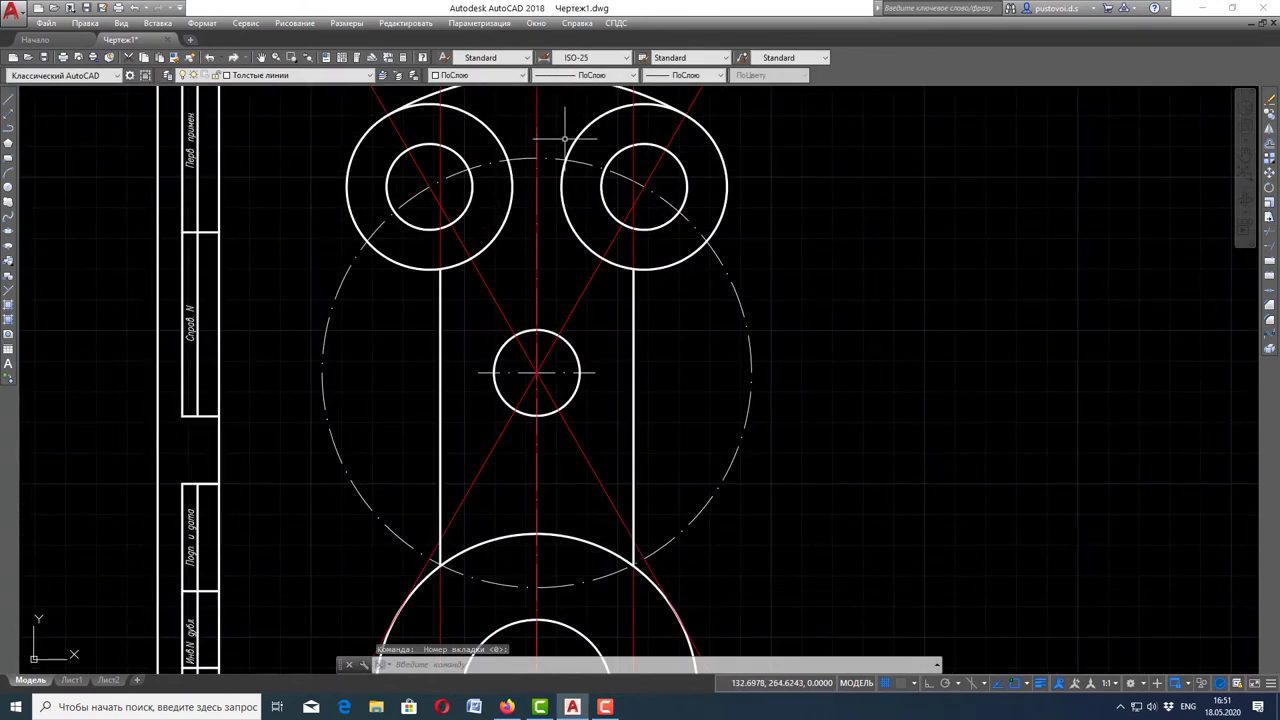
pyautogui.scroll(-2, 471, 162)
pyautogui.scroll(2, 502, 115)
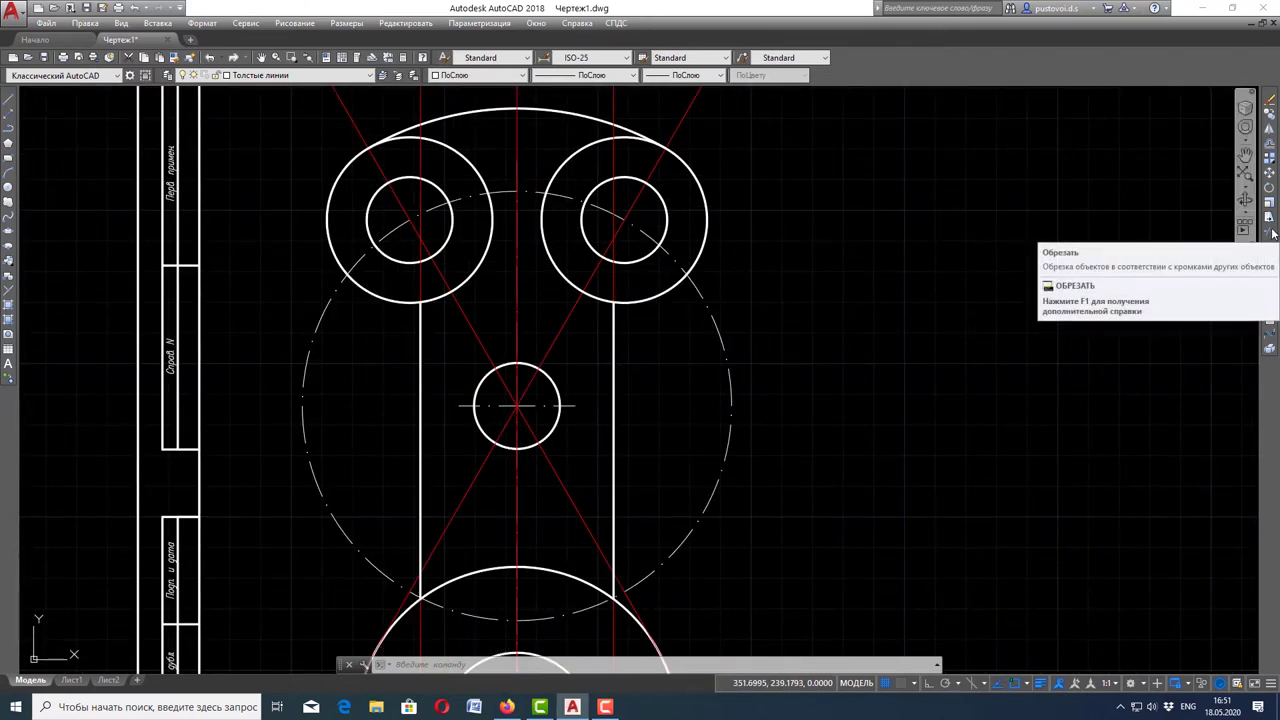
pyautogui.click(1270, 232)
pyautogui.scroll(-2, 800, 311)
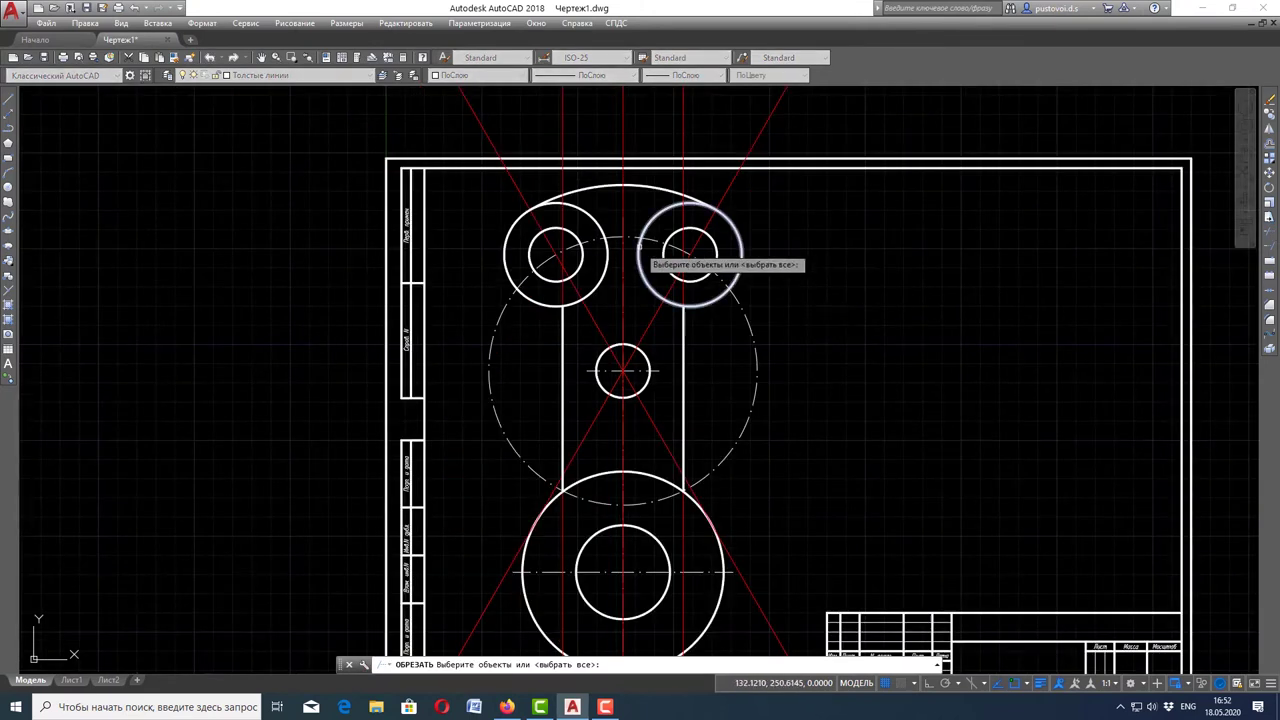
pyautogui.scroll(2, 662, 314)
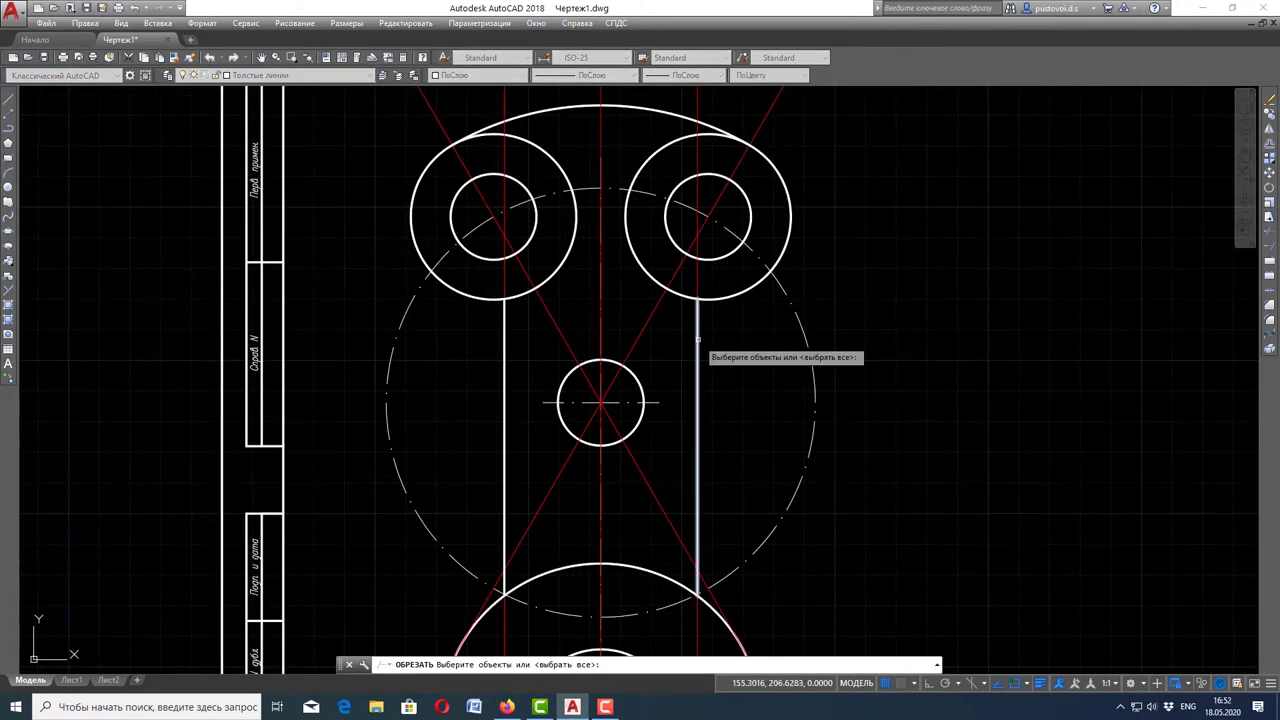
pyautogui.click(697, 340)
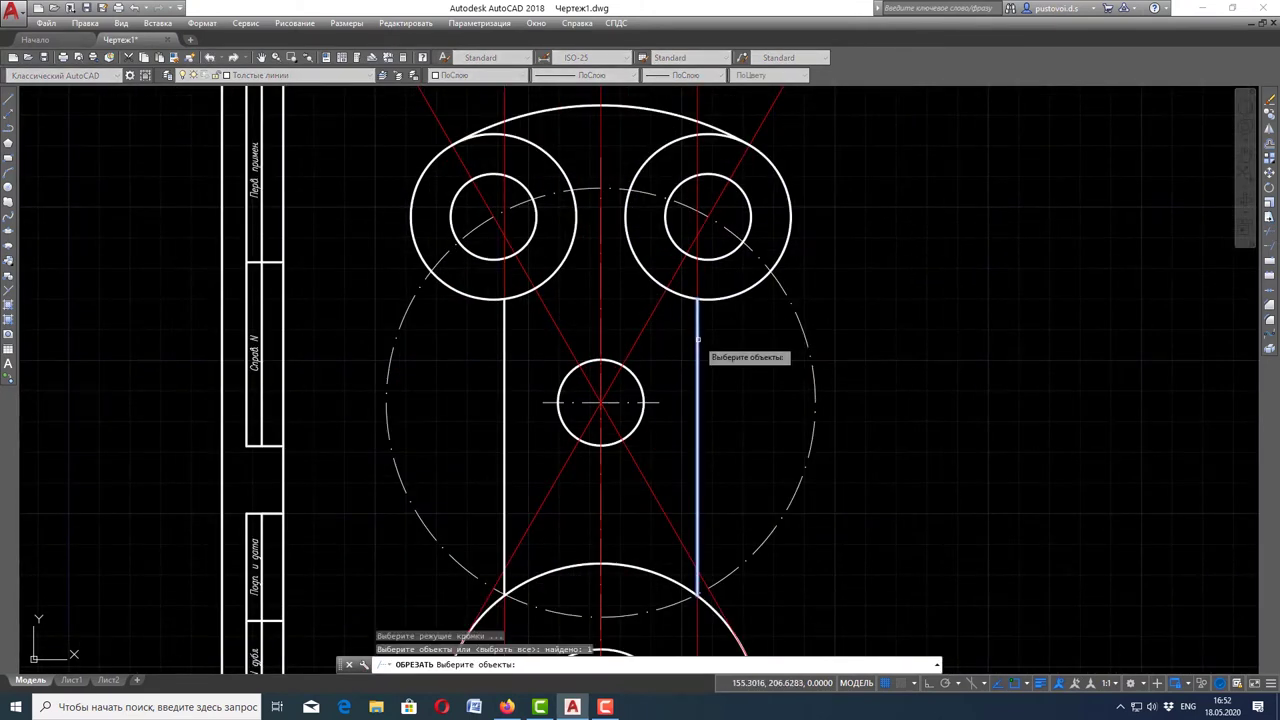
pyautogui.click(505, 360)
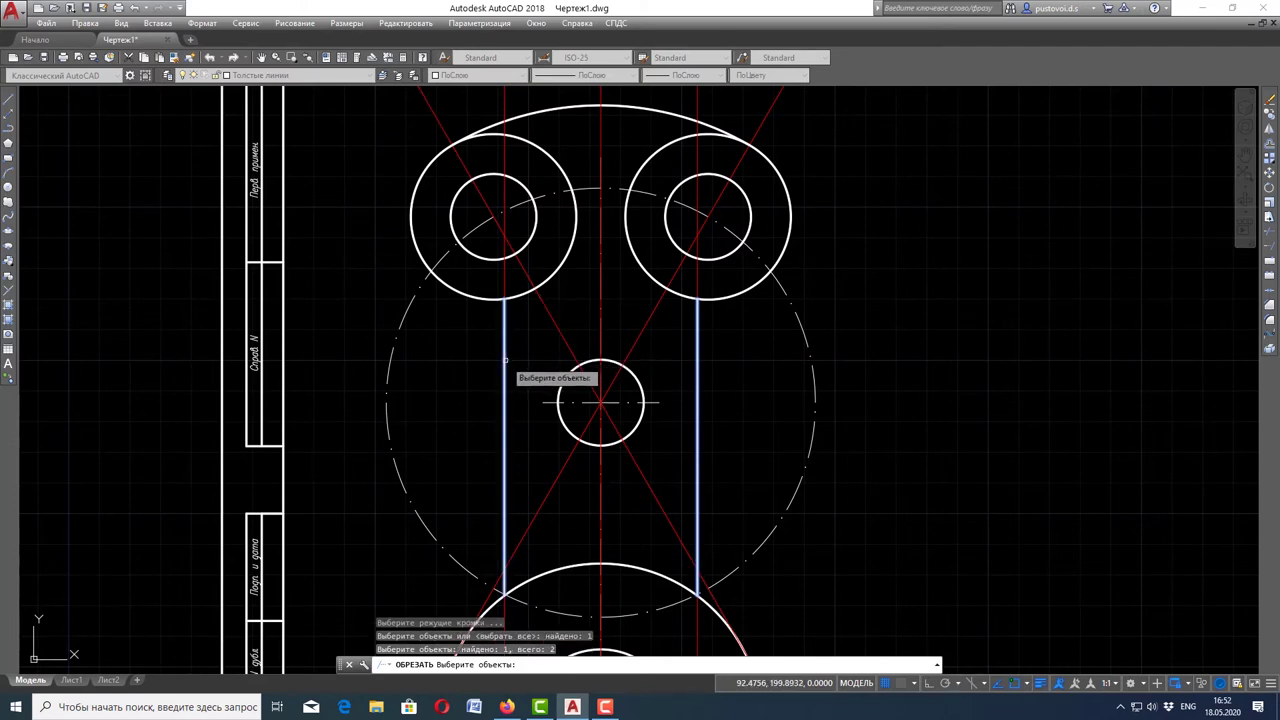
pyautogui.click(614, 106)
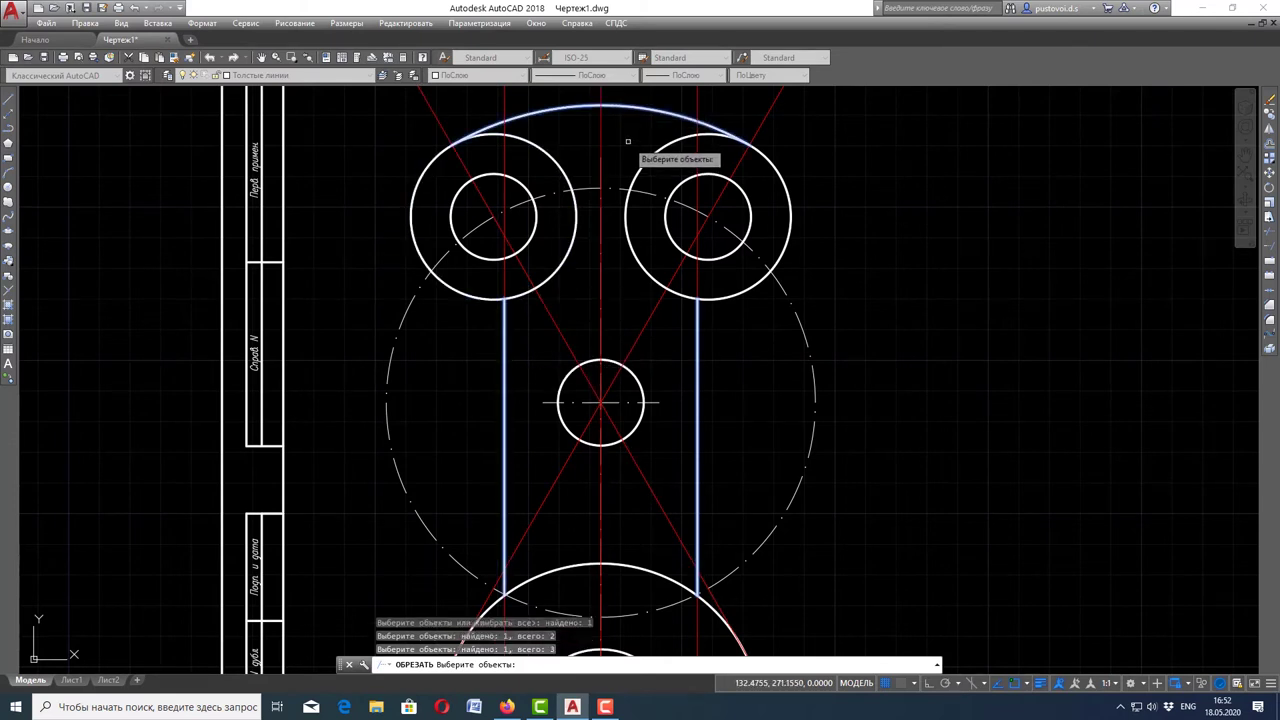
pyautogui.press('Return')
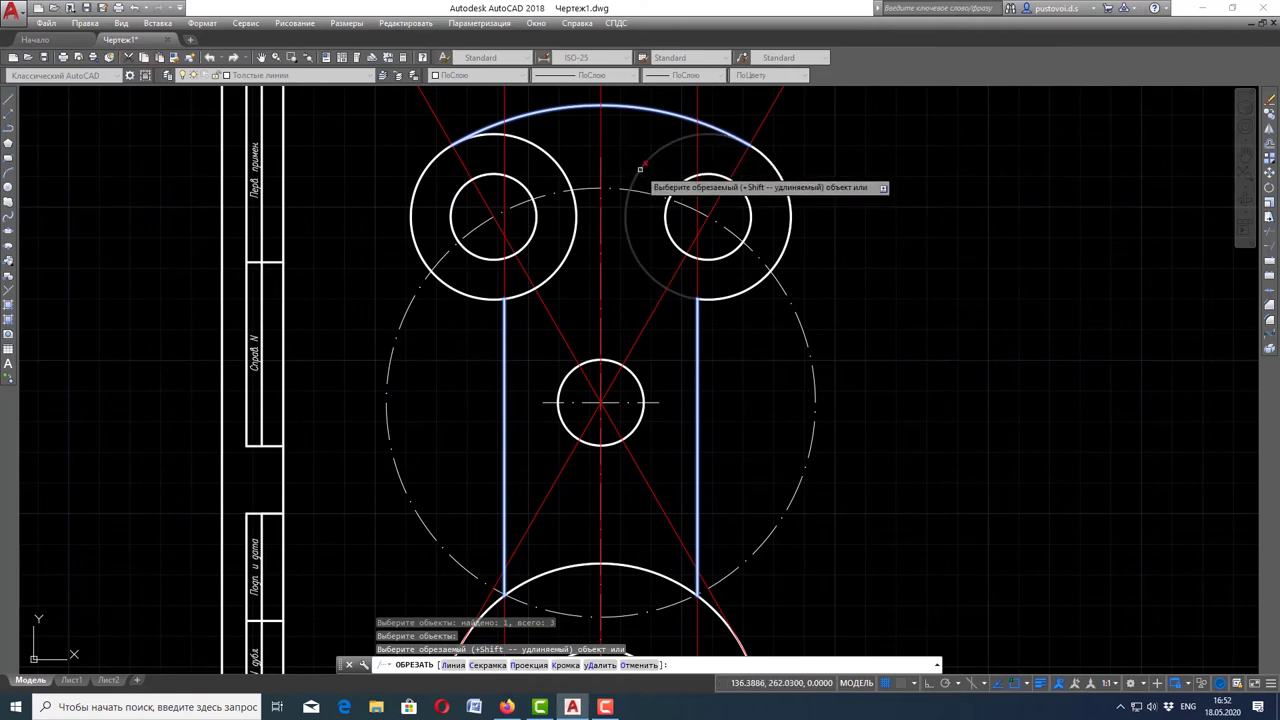
pyautogui.click(640, 169)
pyautogui.click(549, 160)
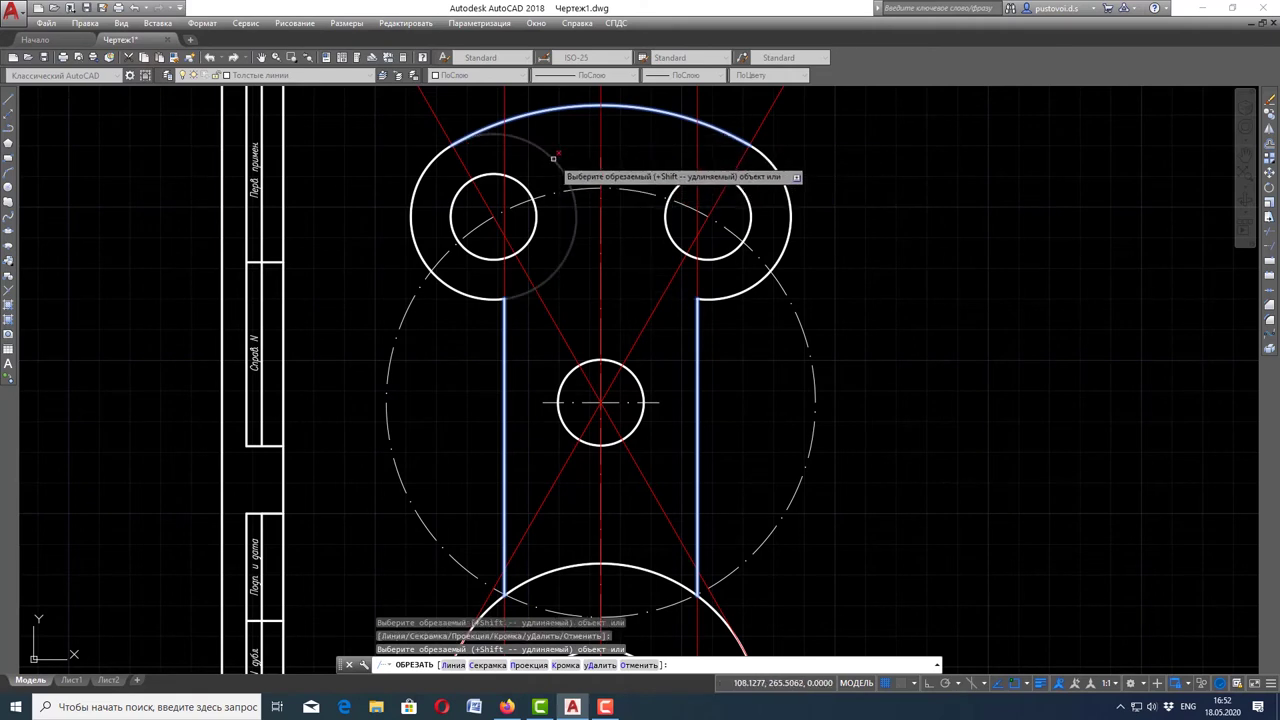
pyautogui.scroll(-2, 588, 128)
pyautogui.press('Escape')
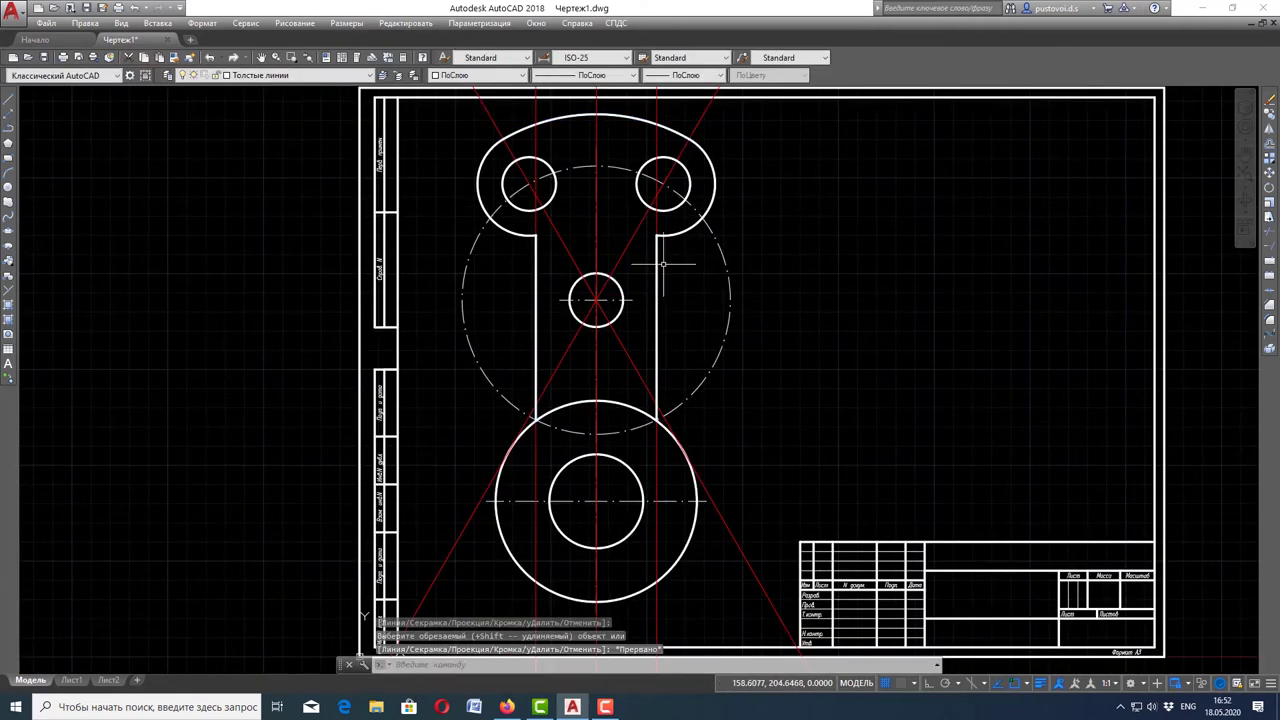
# Switch to the exercise 30 reference drawing in the Firefox PDF viewer
pyautogui.scroll(2, 657, 262)
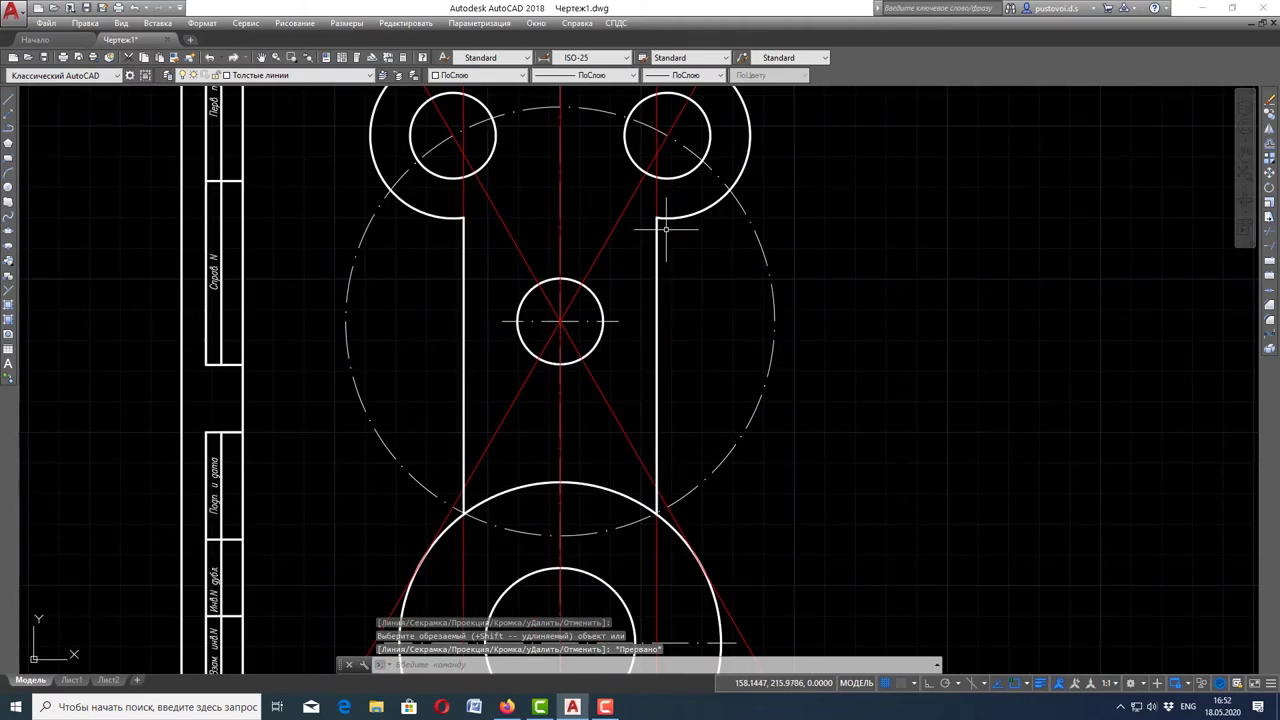
pyautogui.scroll(3, 668, 218)
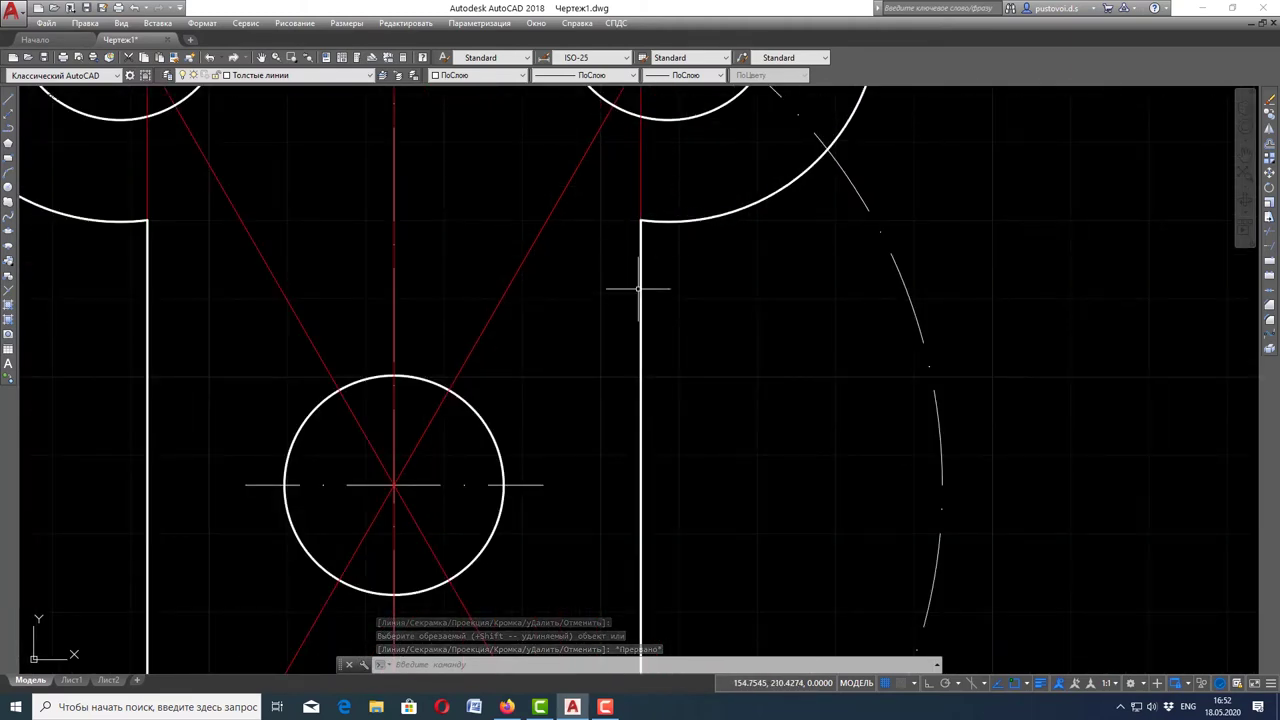
pyautogui.scroll(-2, 670, 233)
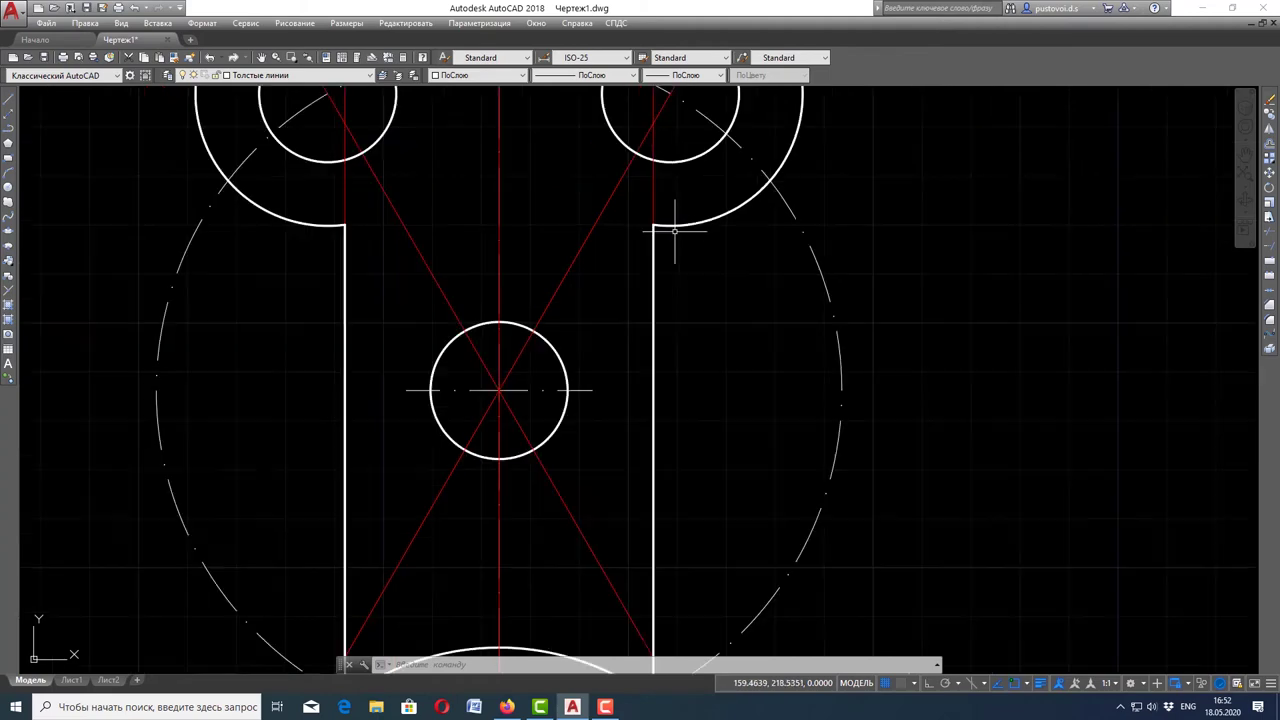
pyautogui.click(507, 708)
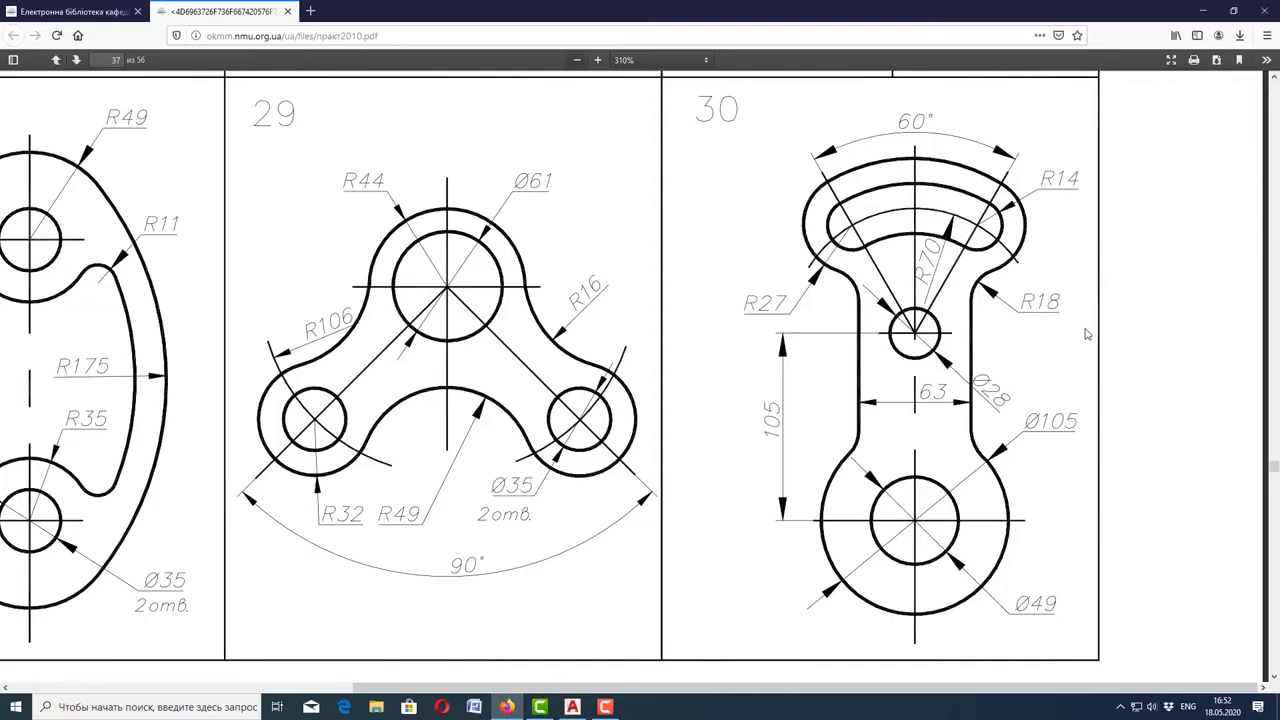
# Back in the bracket drawing, start FILLET with radius 18 in Multiple mode
pyautogui.click(572, 707)
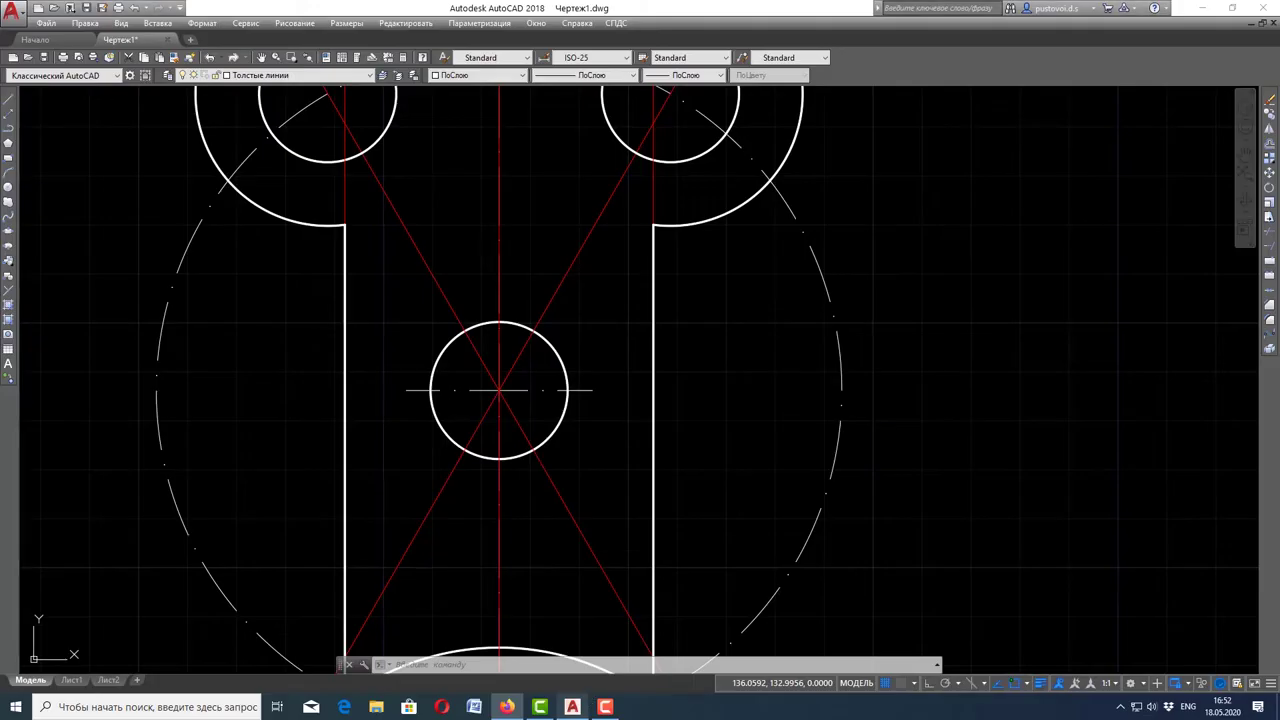
pyautogui.scroll(-2, 1083, 372)
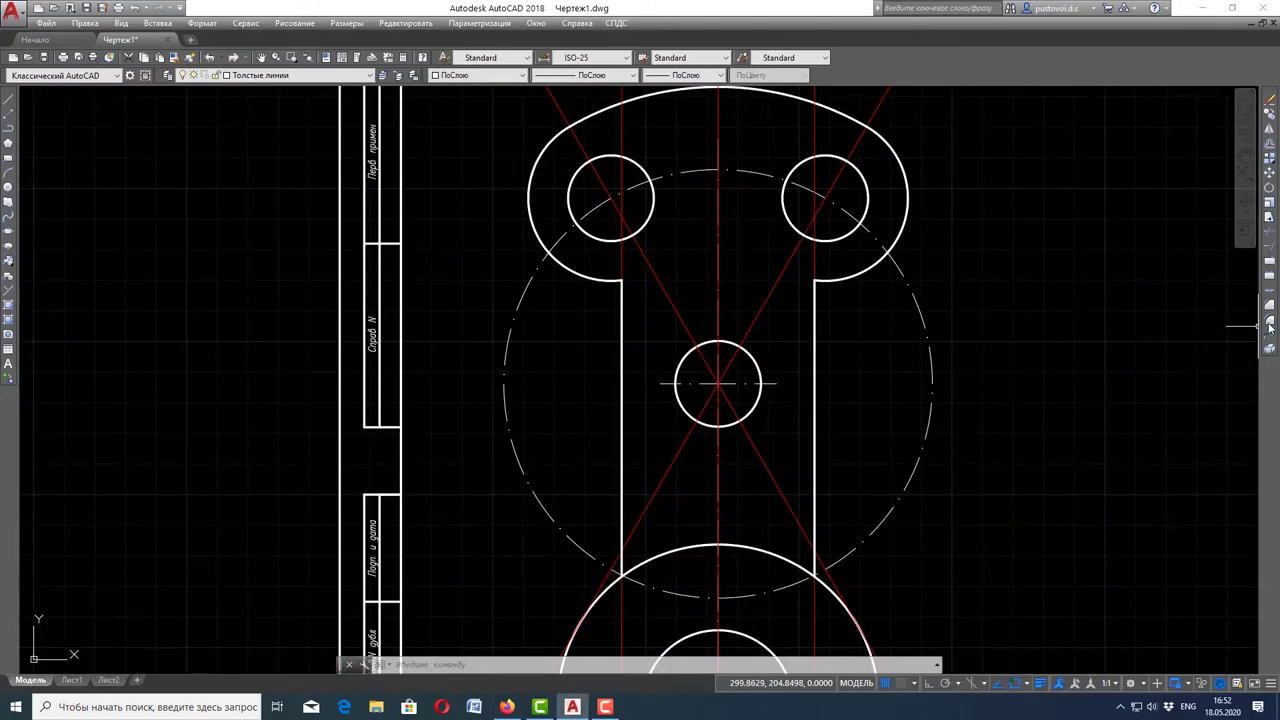
pyautogui.click(1270, 322)
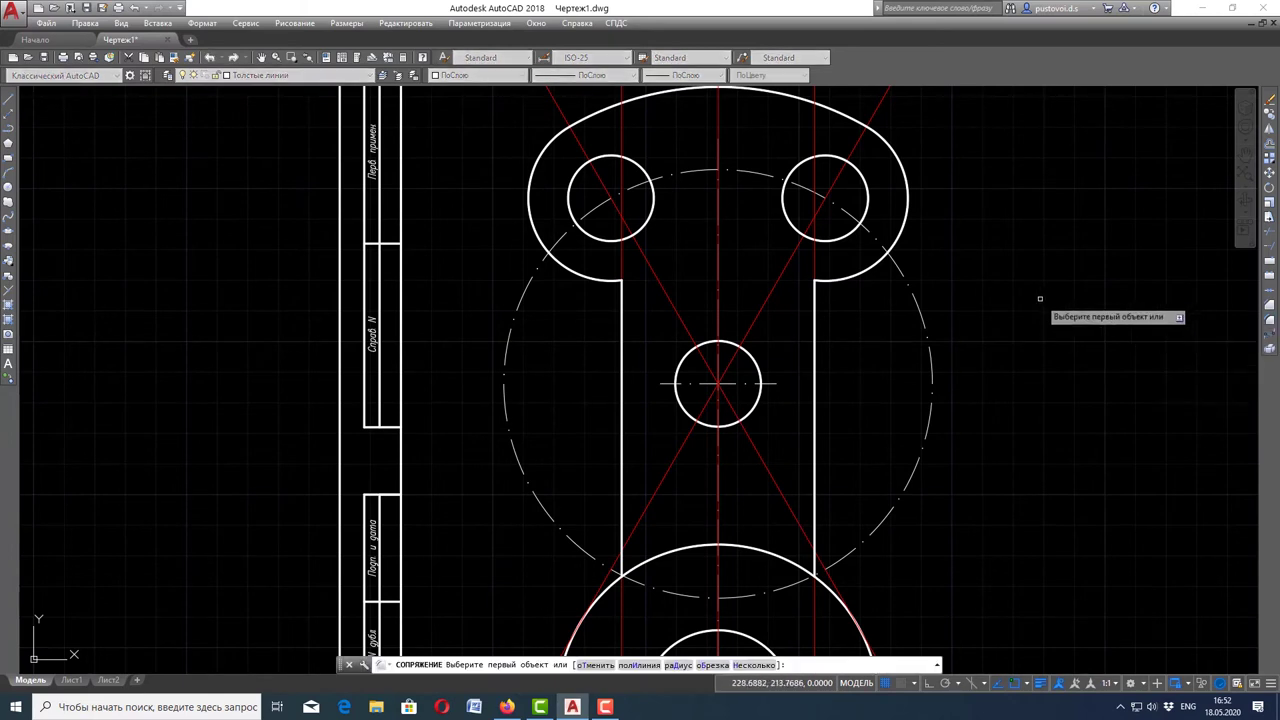
pyautogui.click(678, 665)
pyautogui.write('18')
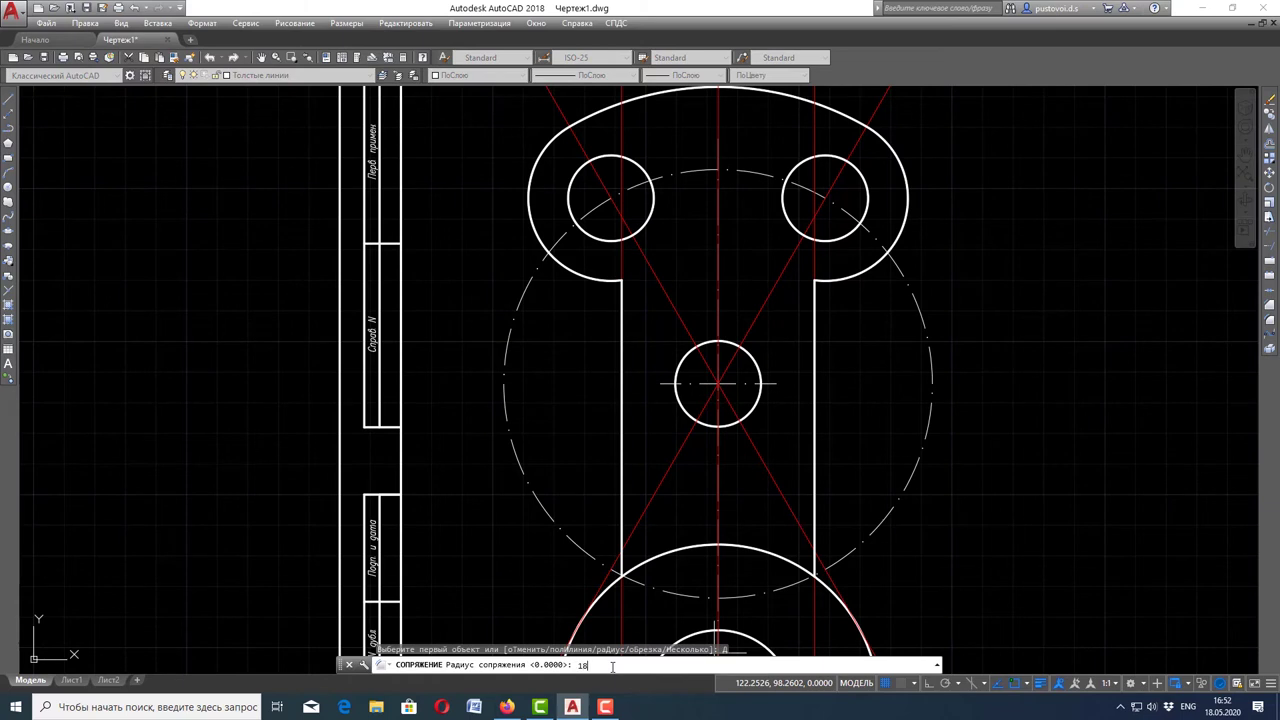
pyautogui.press('Return')
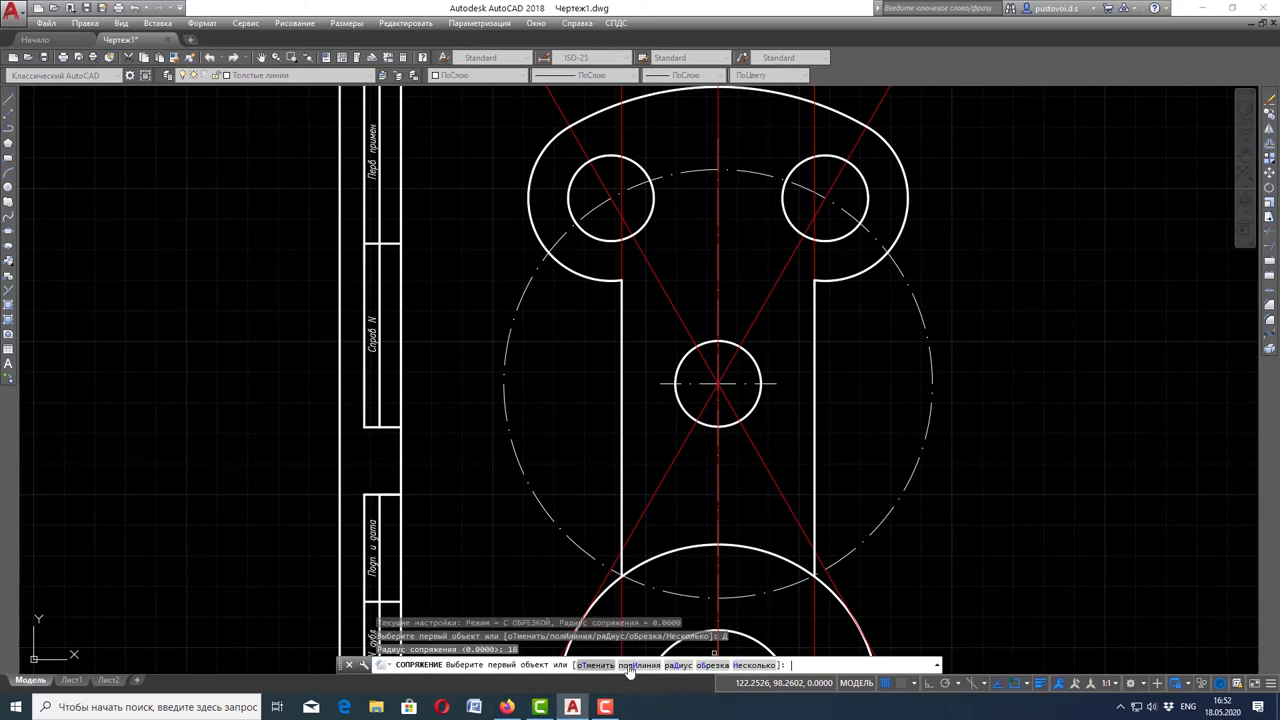
pyautogui.click(766, 665)
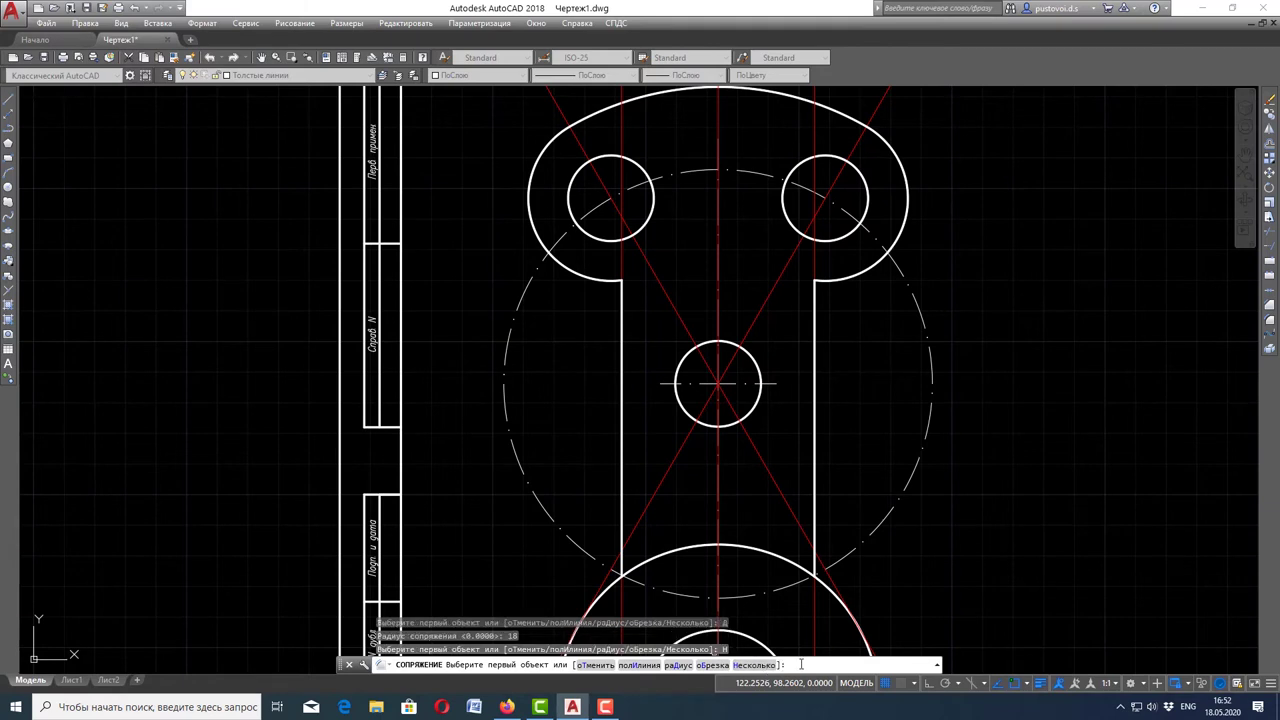
# Fillet the right vertical side into its upper boss arc with R18, then pick the left boss arc
pyautogui.scroll(2, 826, 270)
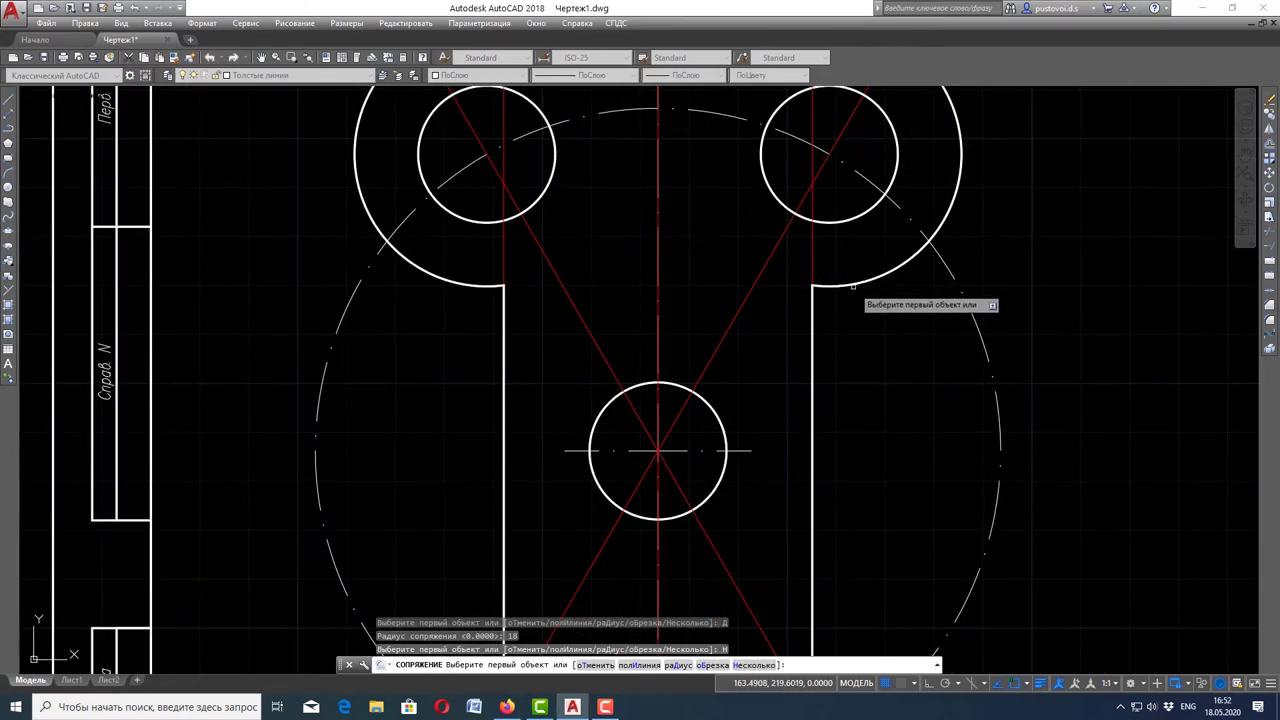
pyautogui.click(852, 283)
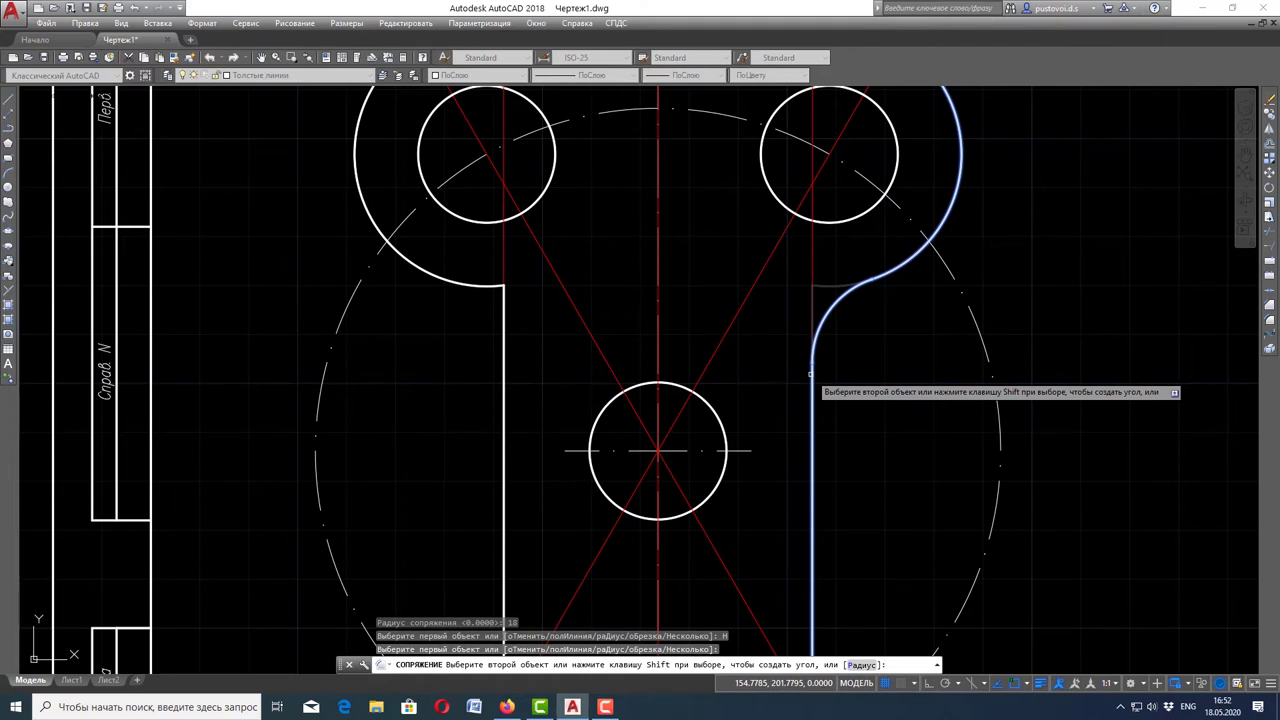
pyautogui.click(811, 374)
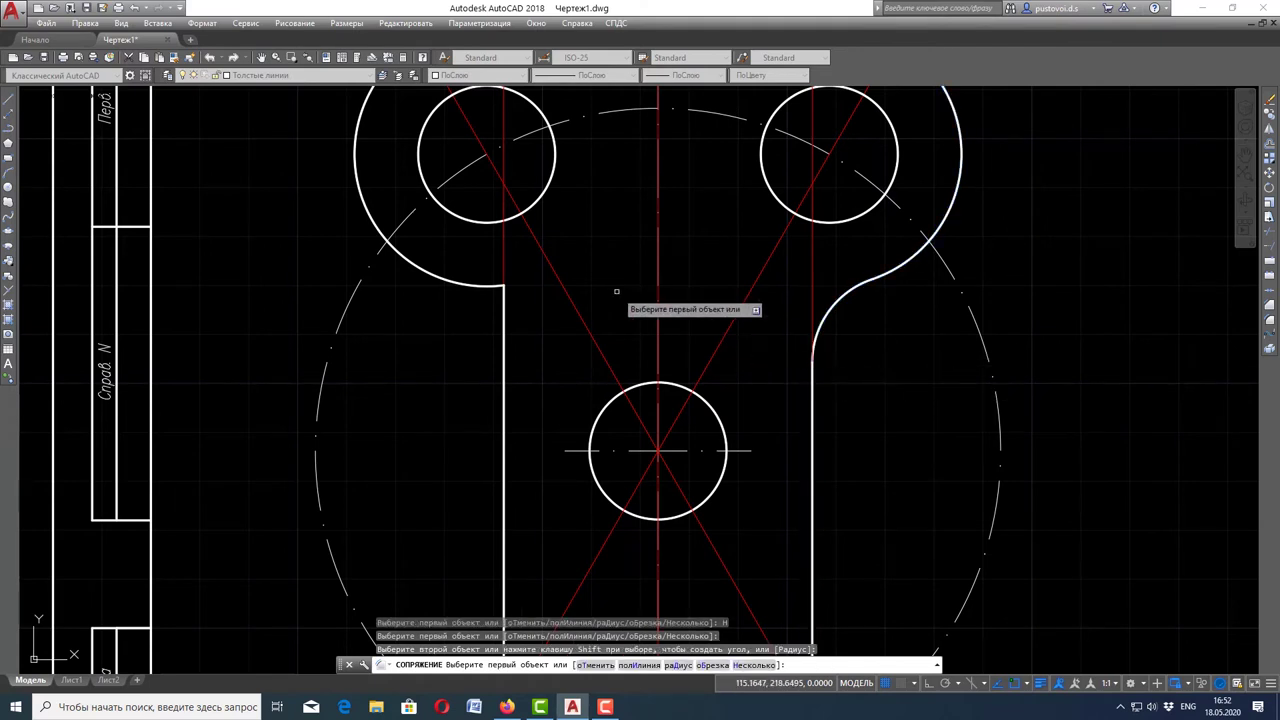
pyautogui.click(457, 283)
# Complete the left upper R18 fillet and round the left side into the lower Ø105 boss
pyautogui.click(503, 350)
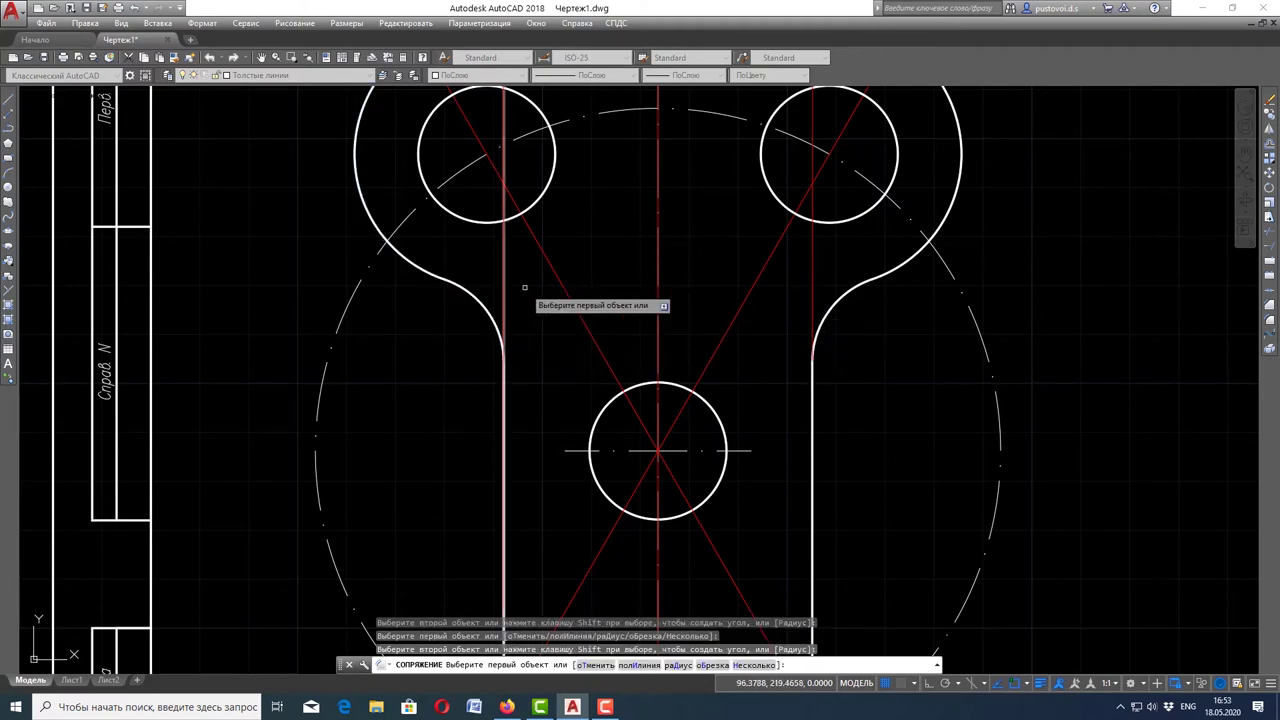
pyautogui.scroll(-2, 524, 287)
pyautogui.scroll(-2, 571, 552)
pyautogui.scroll(4, 569, 557)
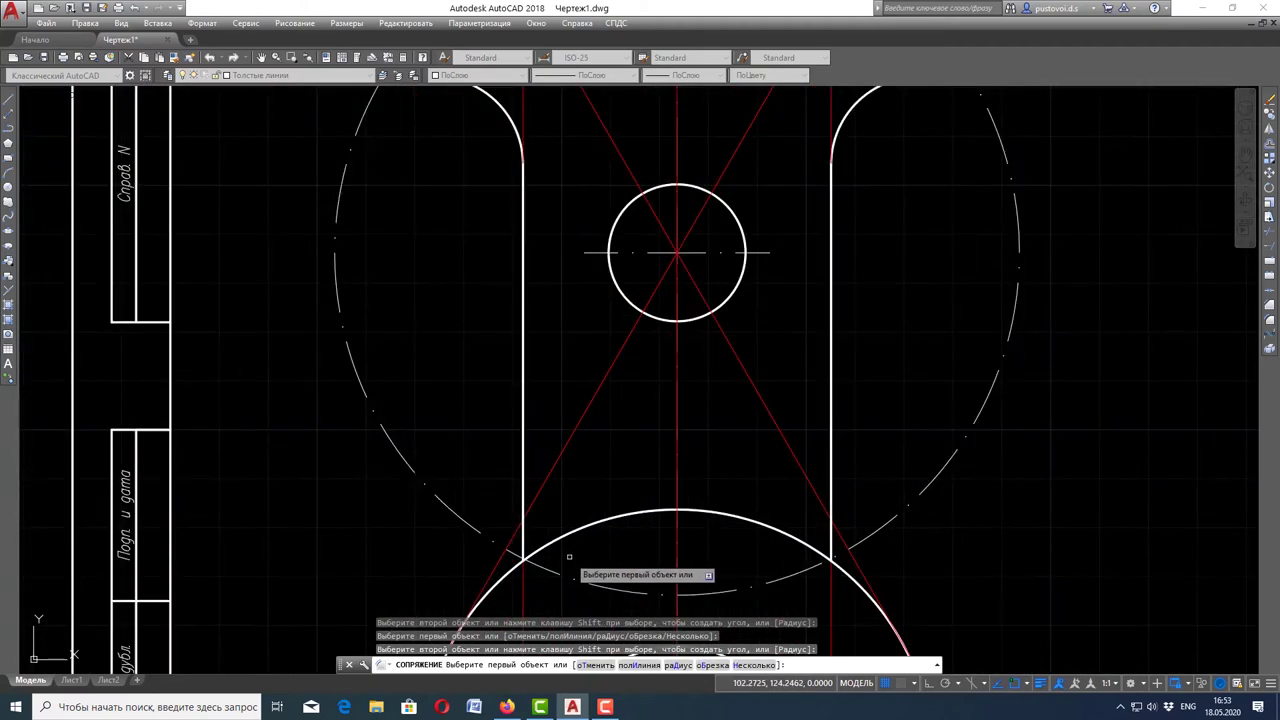
pyautogui.scroll(2, 495, 599)
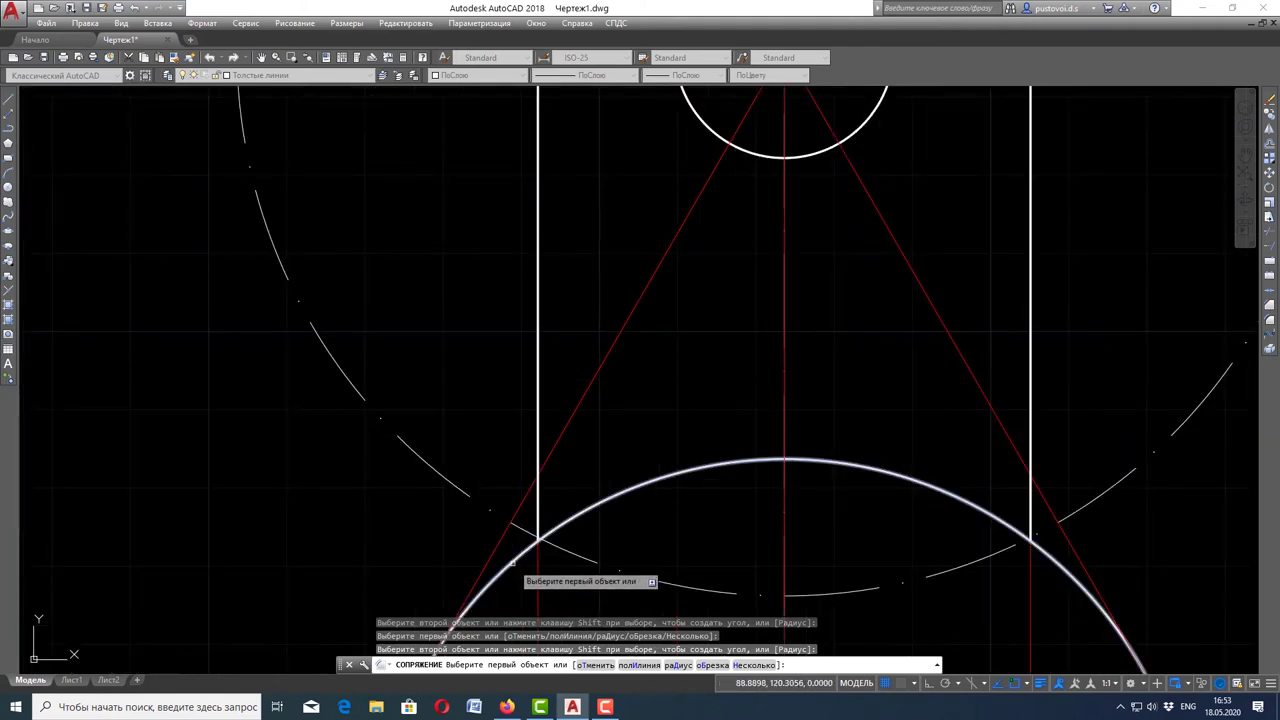
pyautogui.click(513, 563)
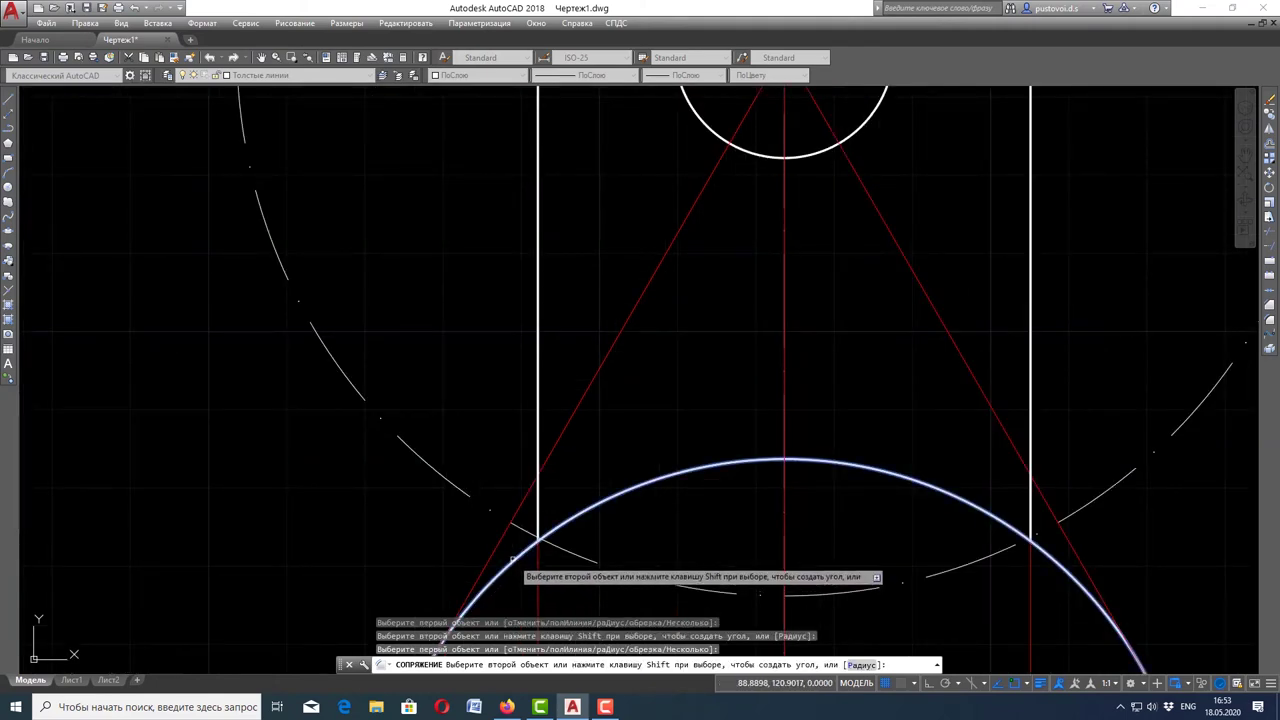
pyautogui.click(539, 511)
pyautogui.scroll(-2, 805, 465)
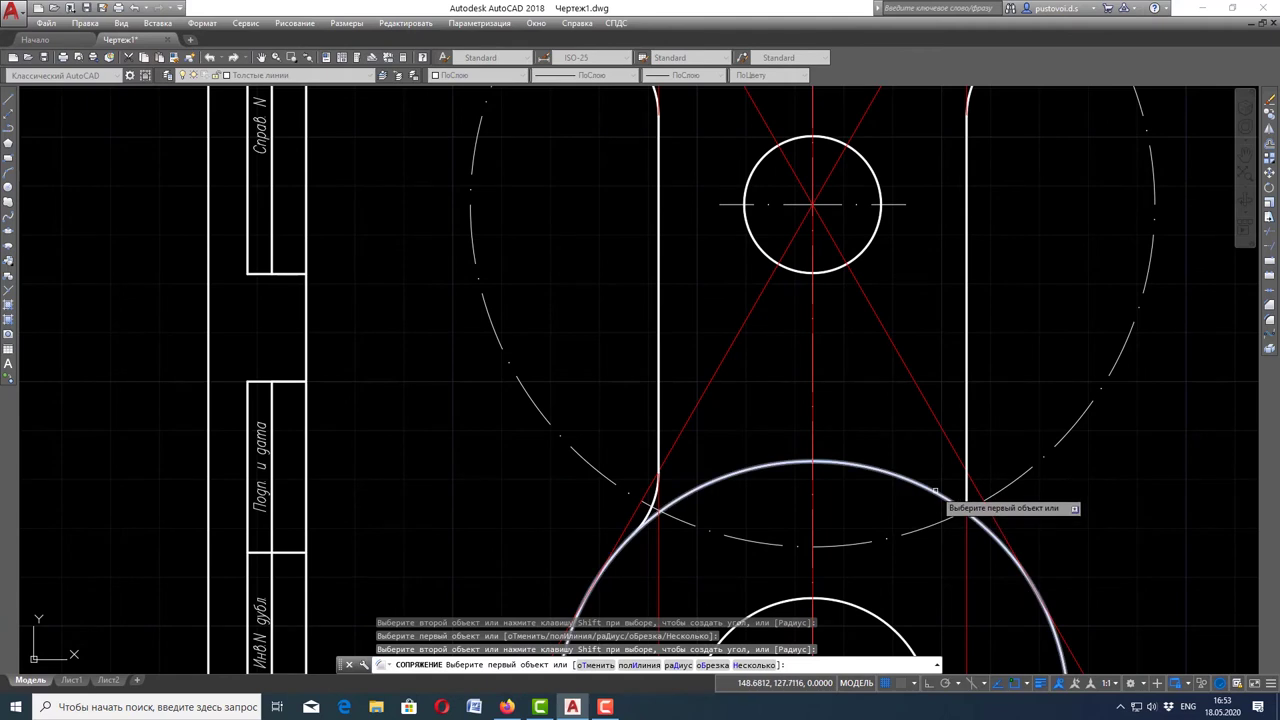
# Fillet the right vertical side into the lower Ø105 boss, retrying after misdirected attempts
pyautogui.click(935, 491)
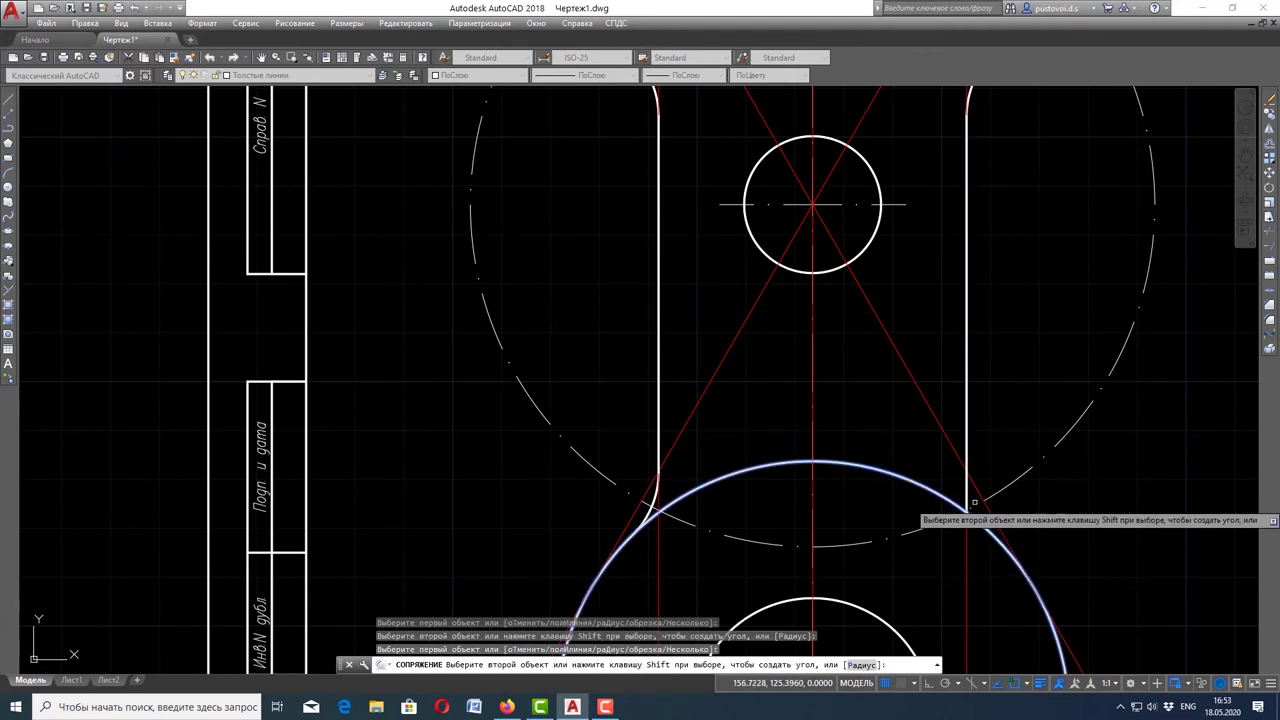
pyautogui.press('Escape')
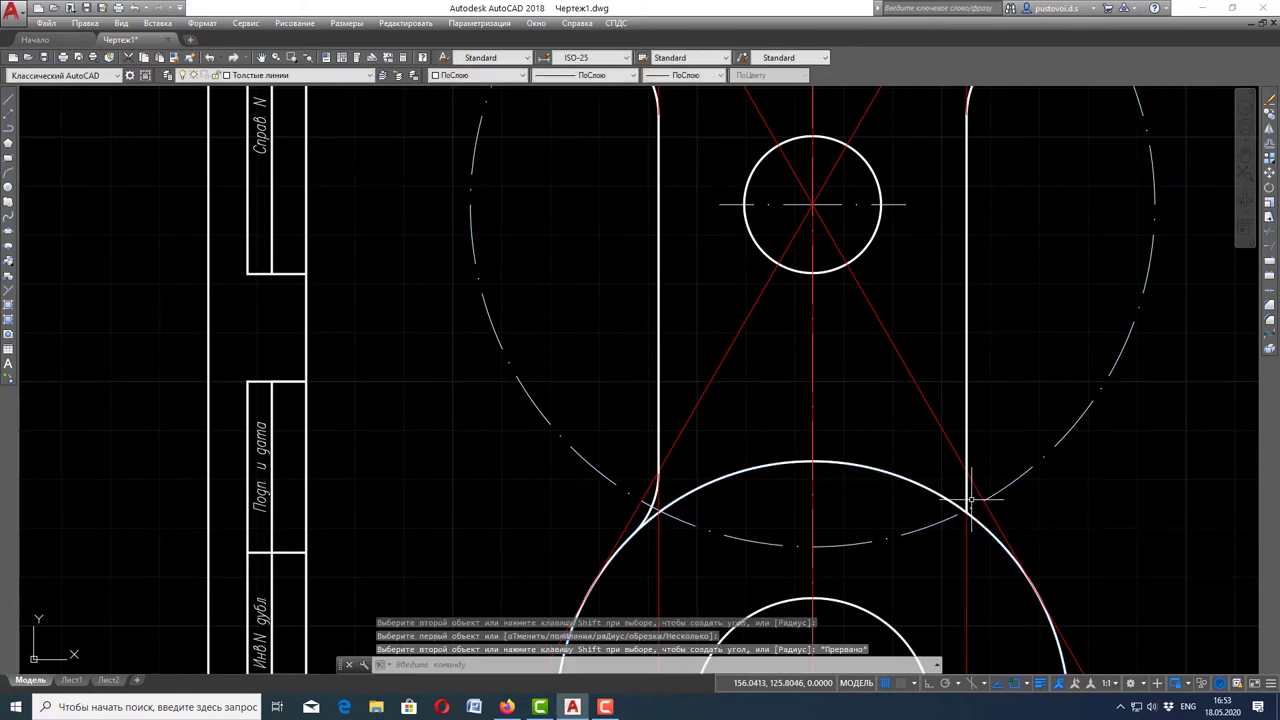
pyautogui.click(1271, 322)
pyautogui.scroll(-2, 990, 377)
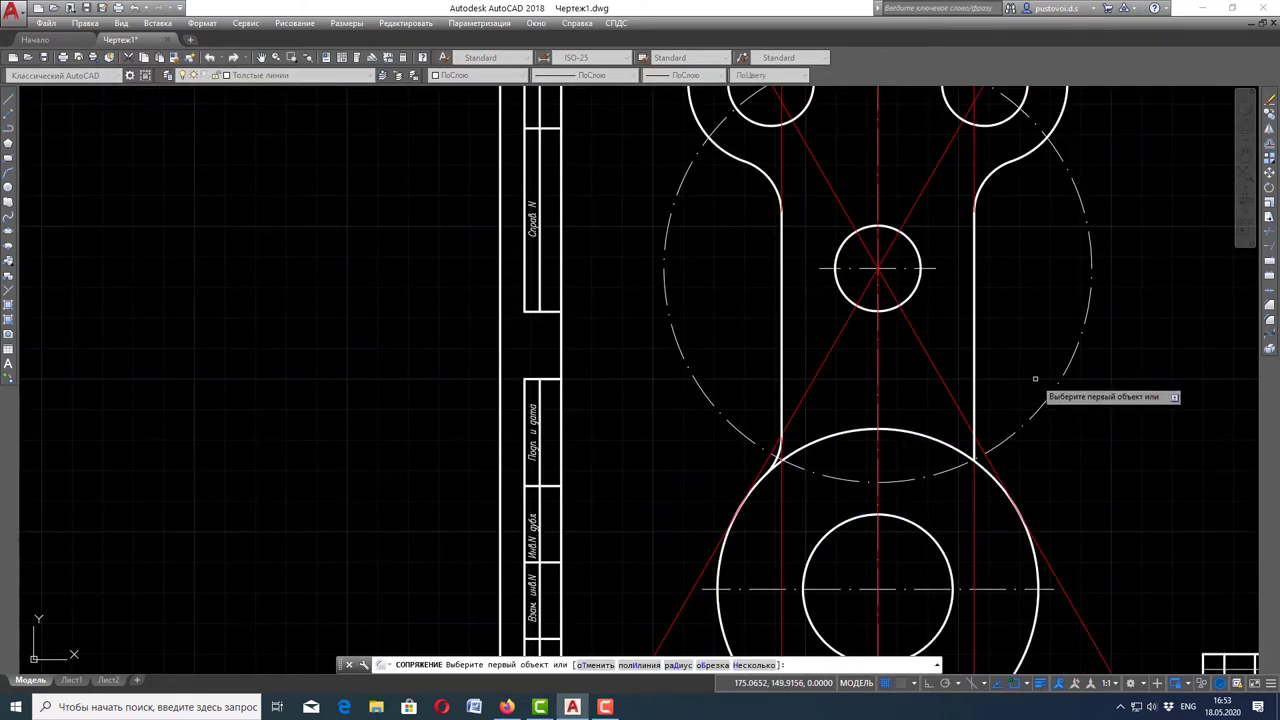
pyautogui.scroll(2, 1055, 375)
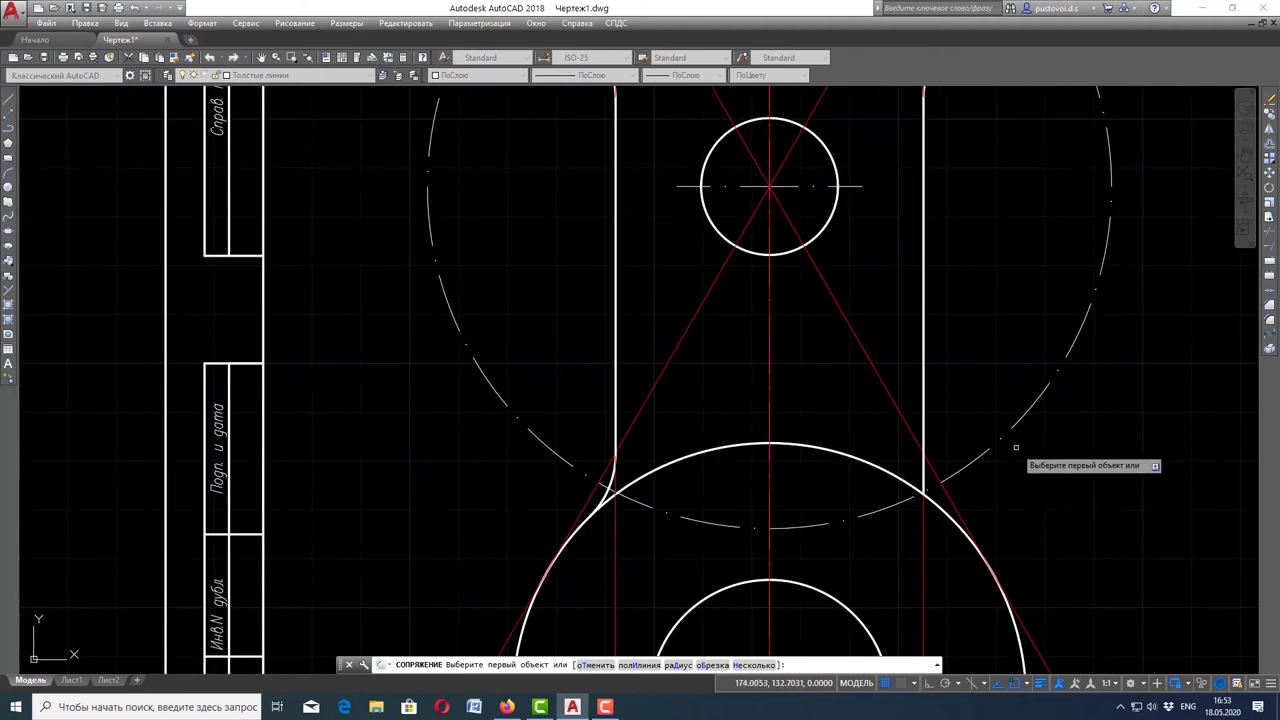
pyautogui.click(925, 425)
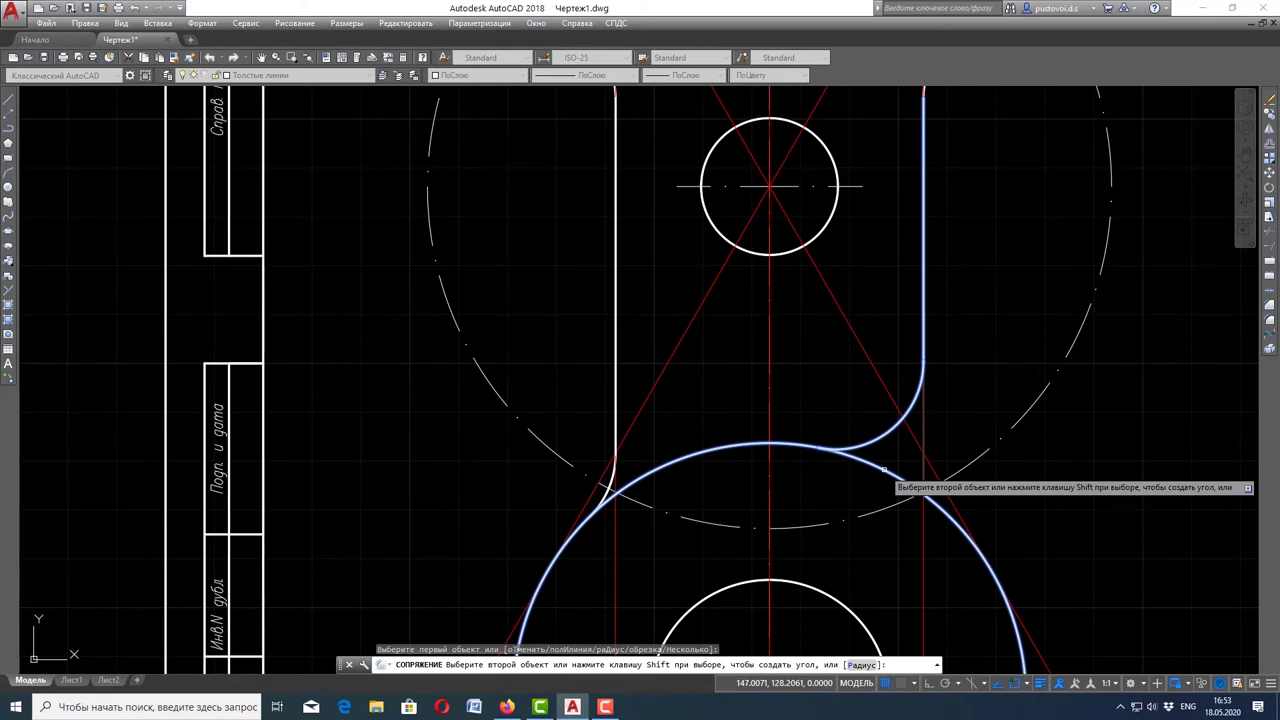
pyautogui.press('Escape')
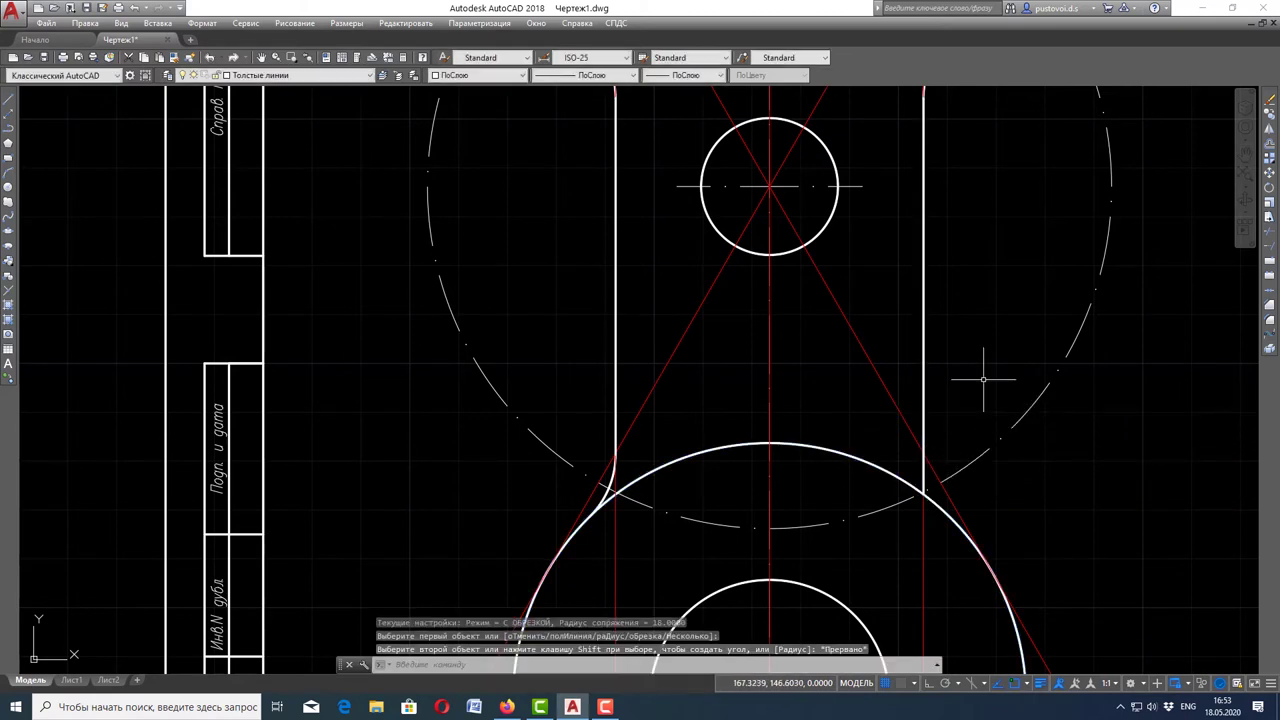
pyautogui.click(1268, 322)
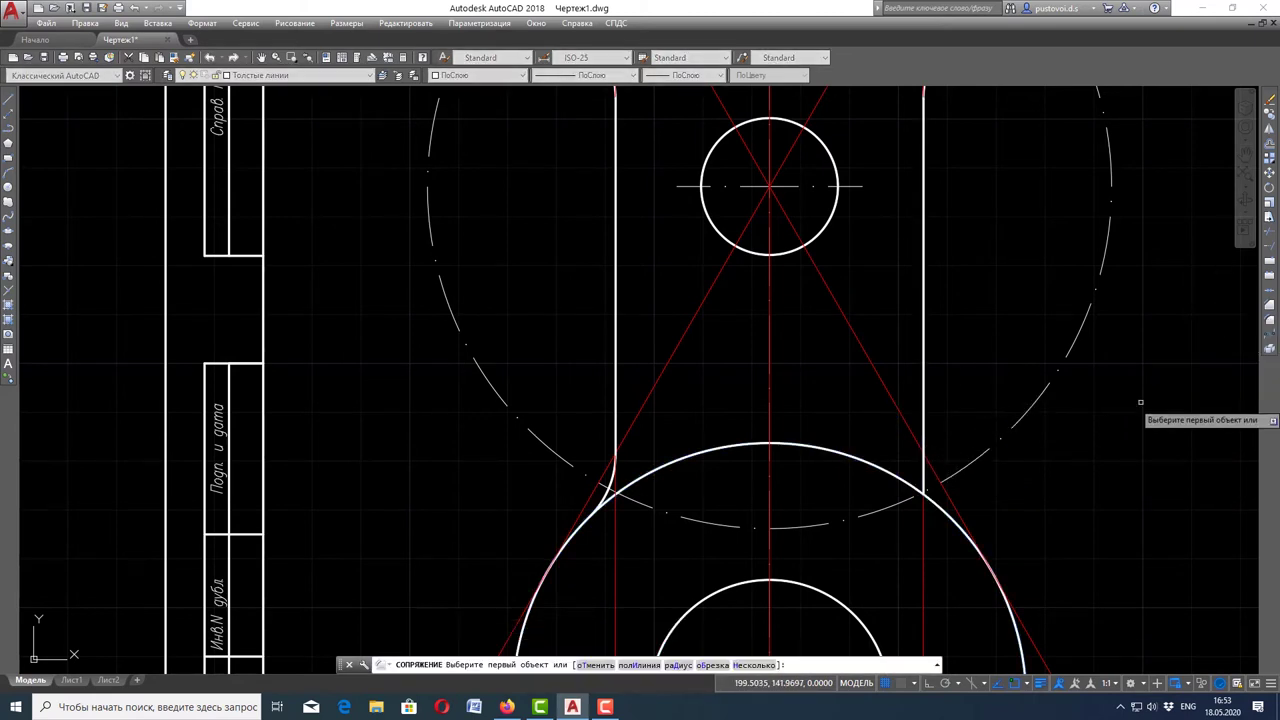
pyautogui.click(923, 392)
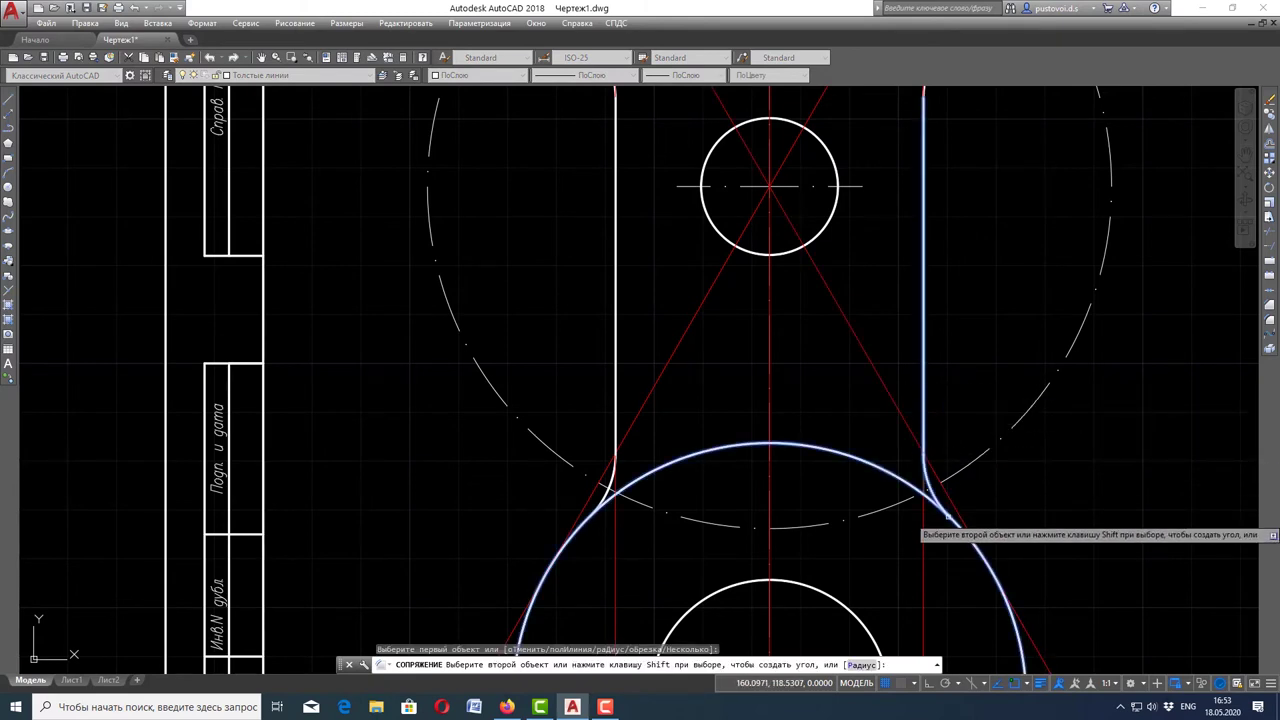
pyautogui.press('Escape')
pyautogui.scroll(-3, 915, 315)
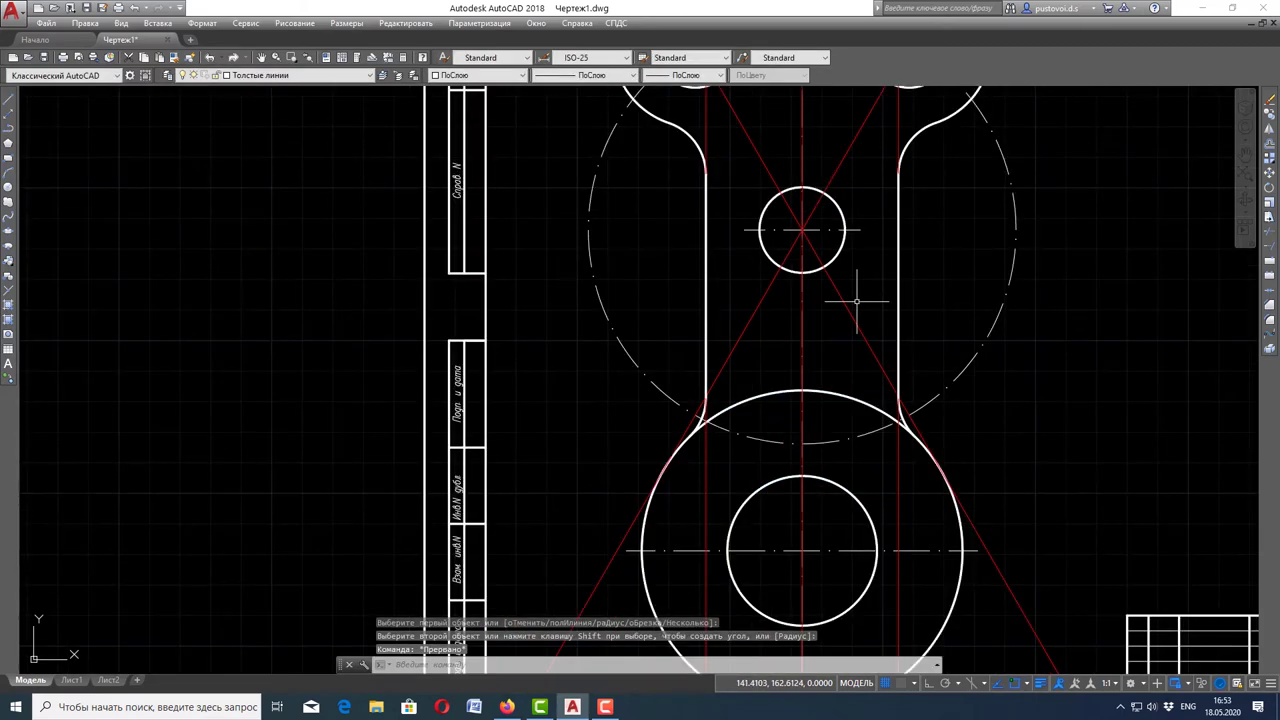
pyautogui.scroll(-3, 865, 330)
pyautogui.scroll(2, 946, 251)
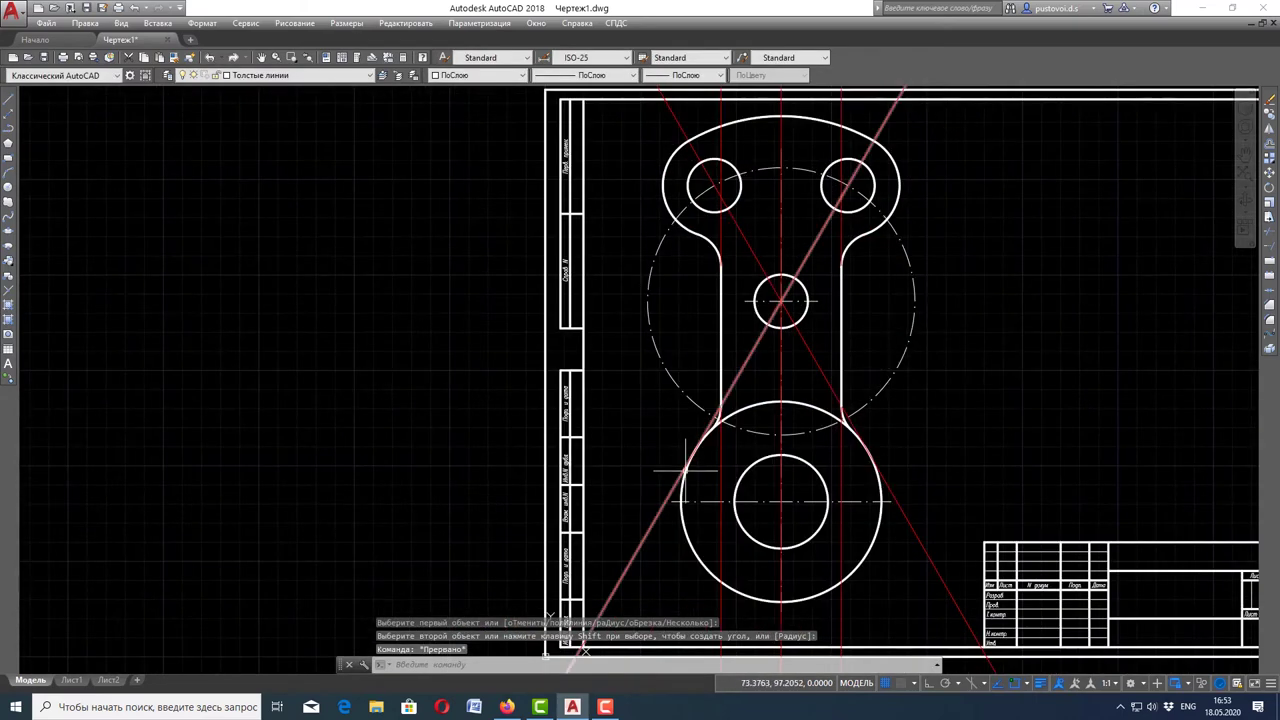
pyautogui.scroll(3, 875, 345)
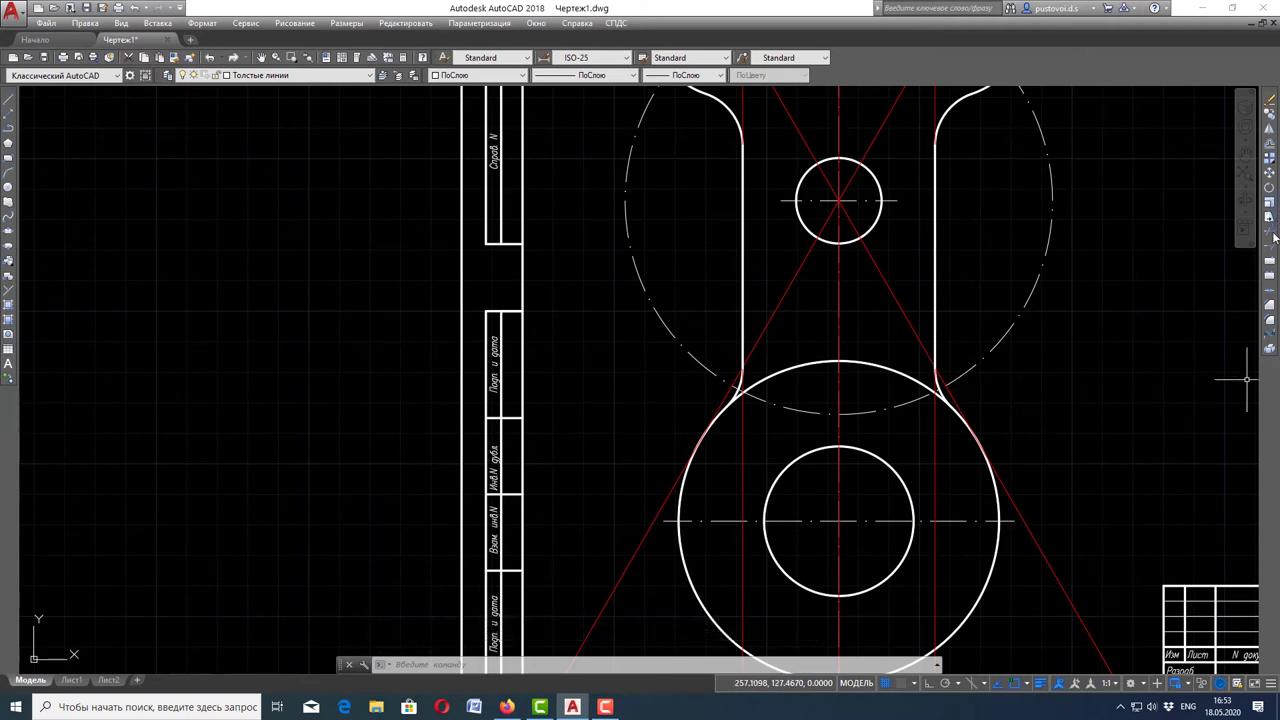
pyautogui.click(1270, 232)
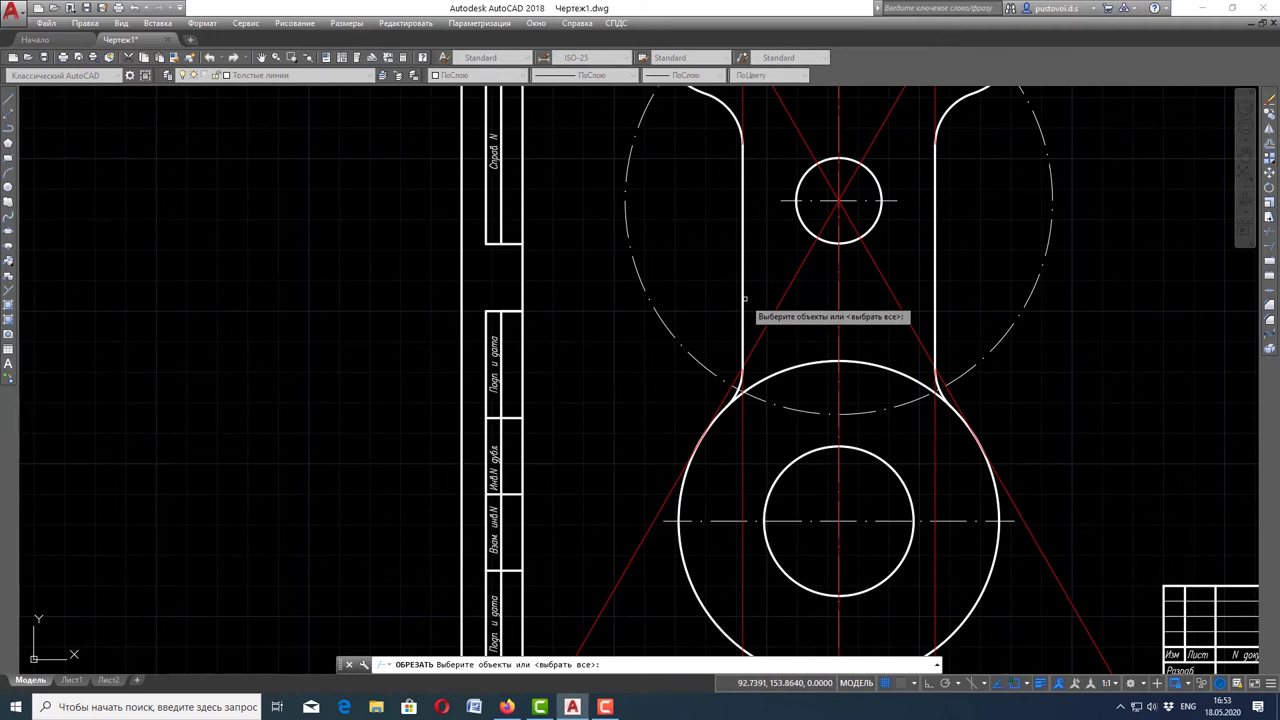
pyautogui.click(749, 287)
pyautogui.click(749, 288)
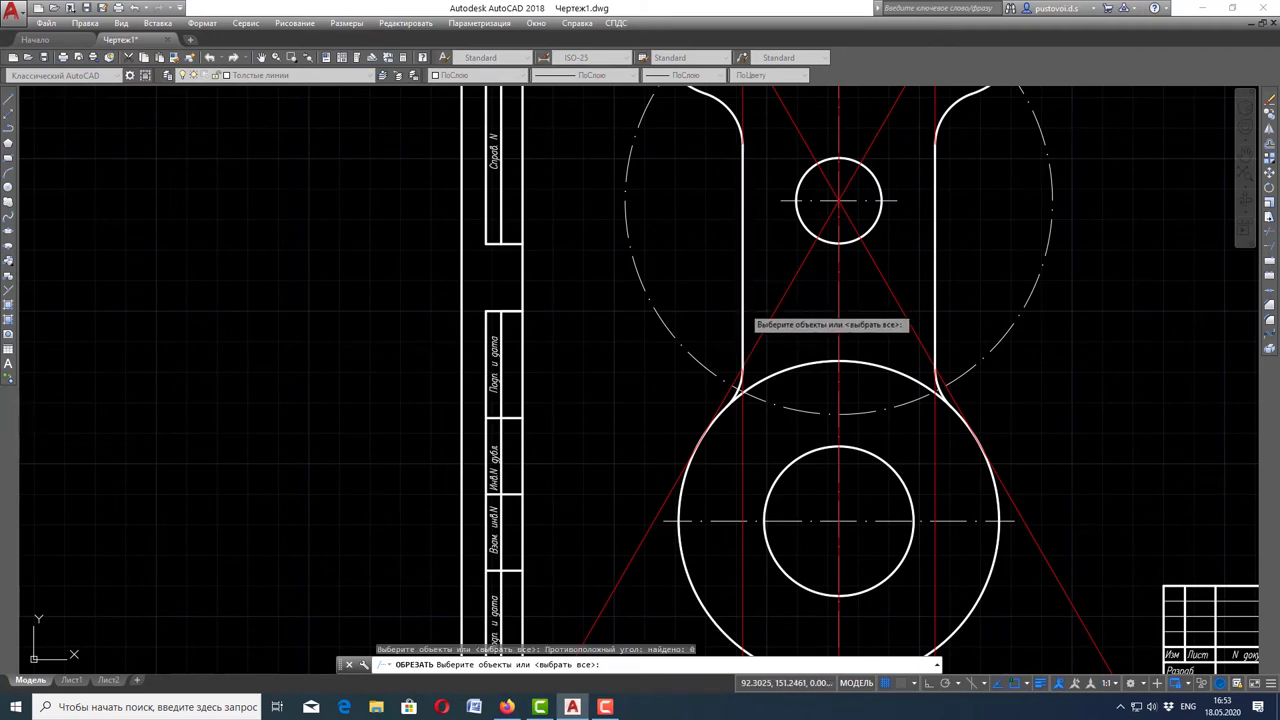
pyautogui.click(742, 290)
pyautogui.click(936, 296)
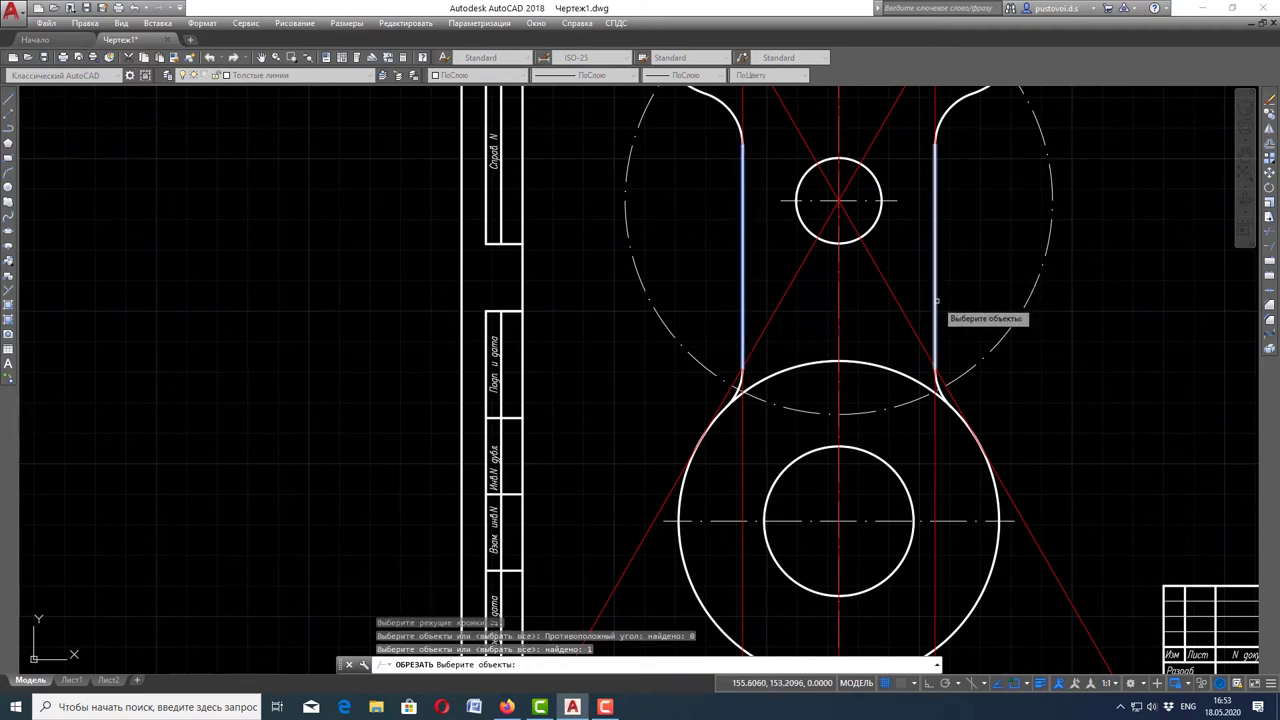
pyautogui.click(945, 398)
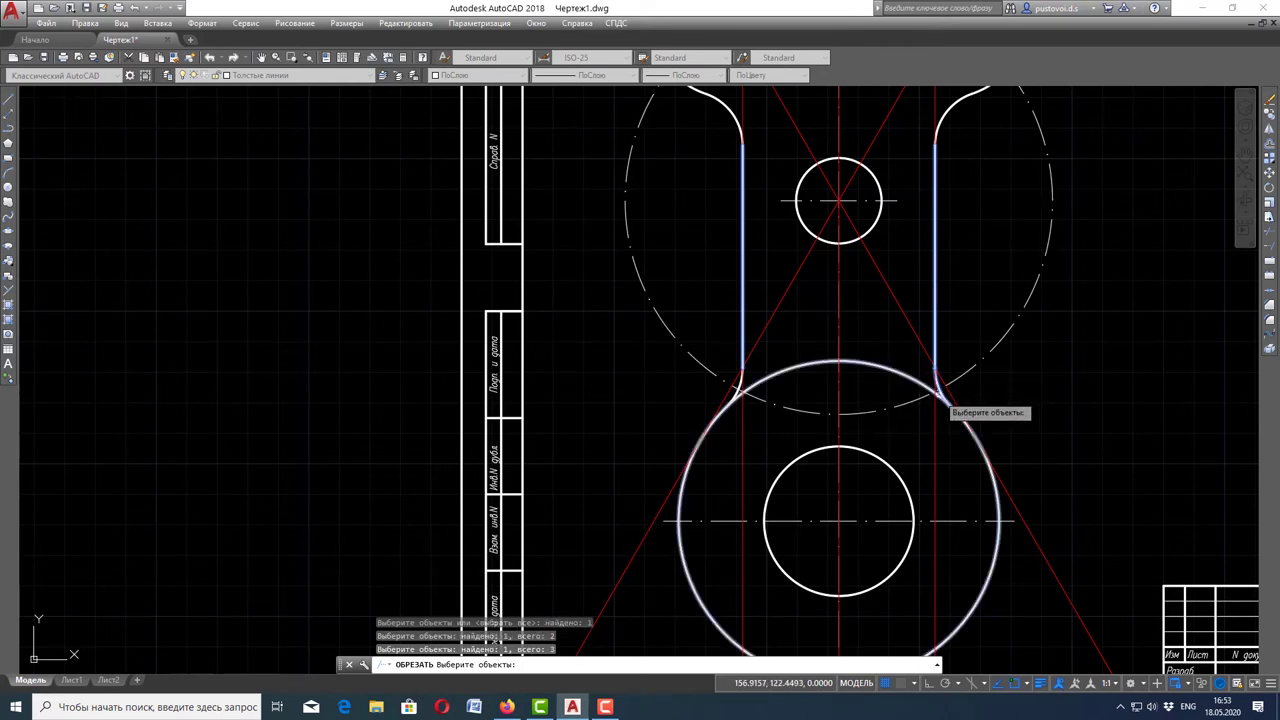
pyautogui.click(740, 397)
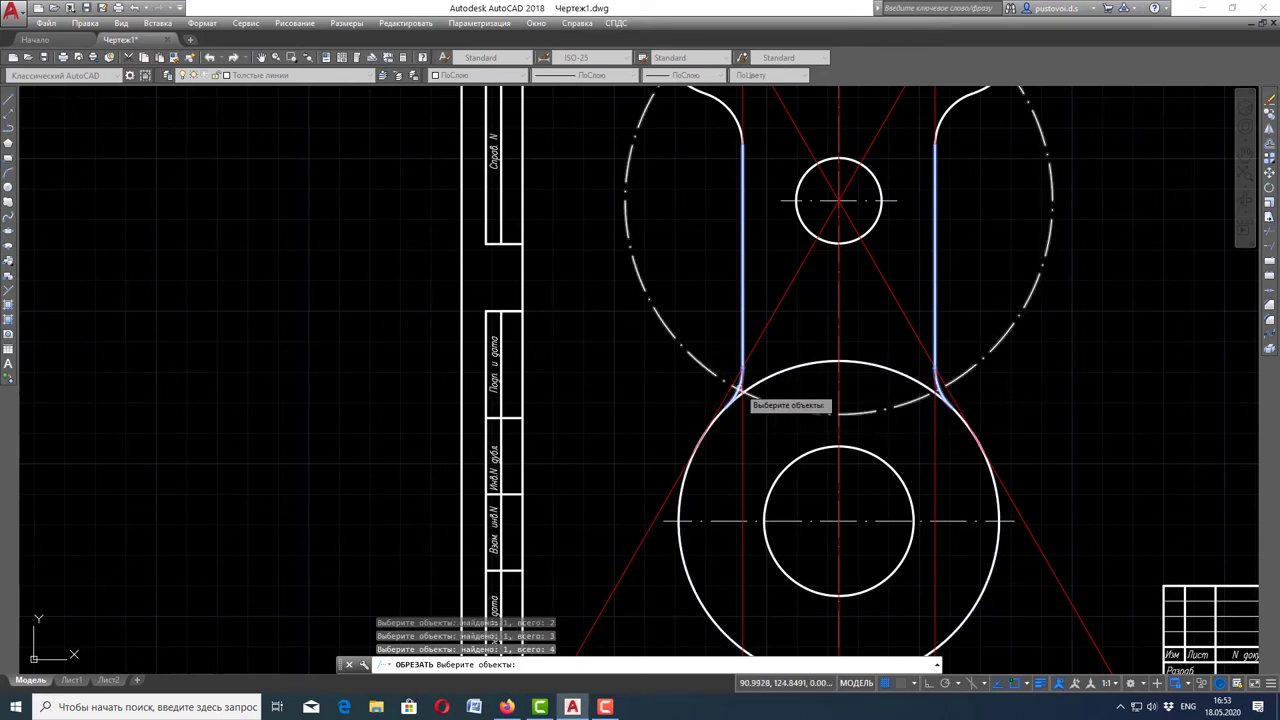
pyautogui.press('Return')
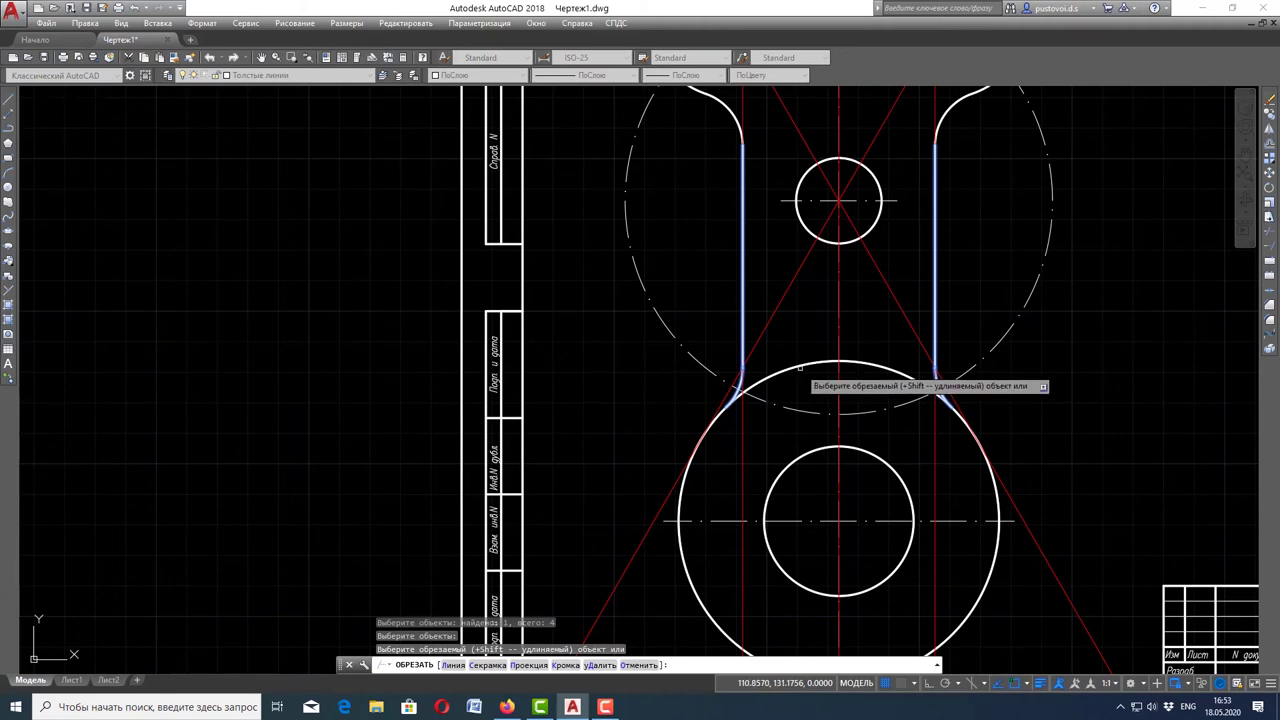
pyautogui.scroll(-2, 800, 370)
pyautogui.press('Escape')
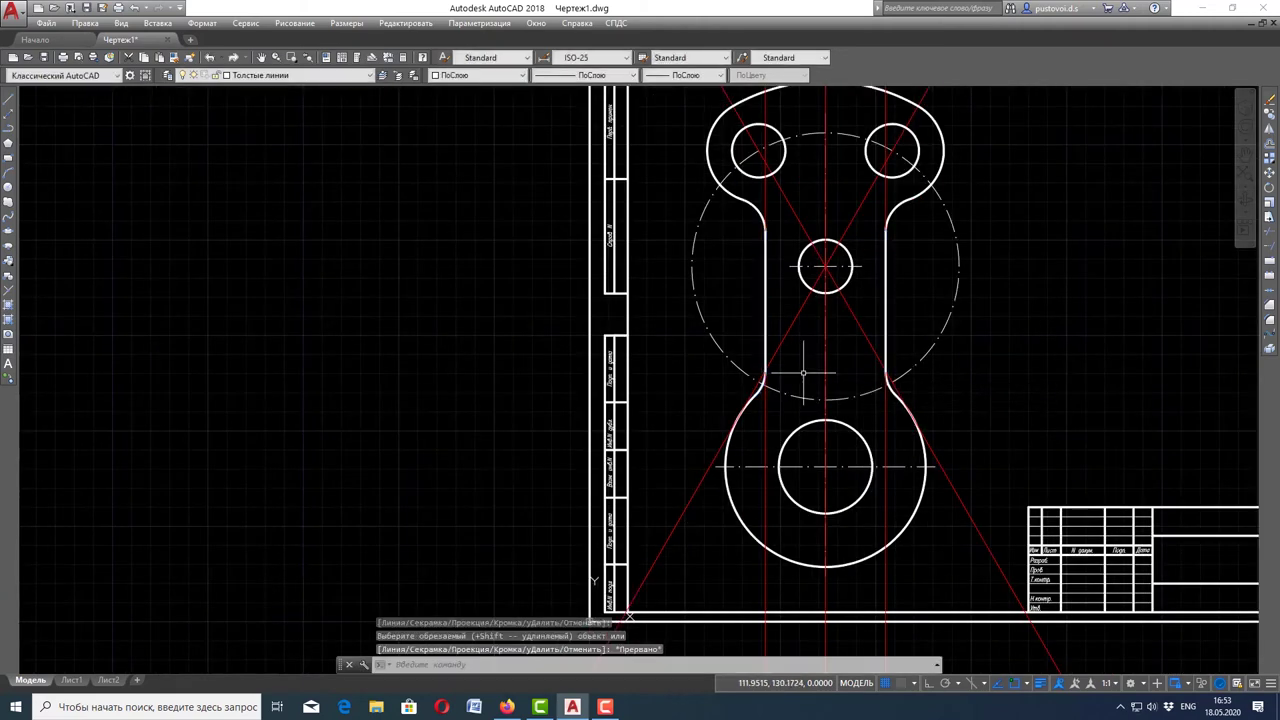
pyautogui.scroll(-2, 802, 365)
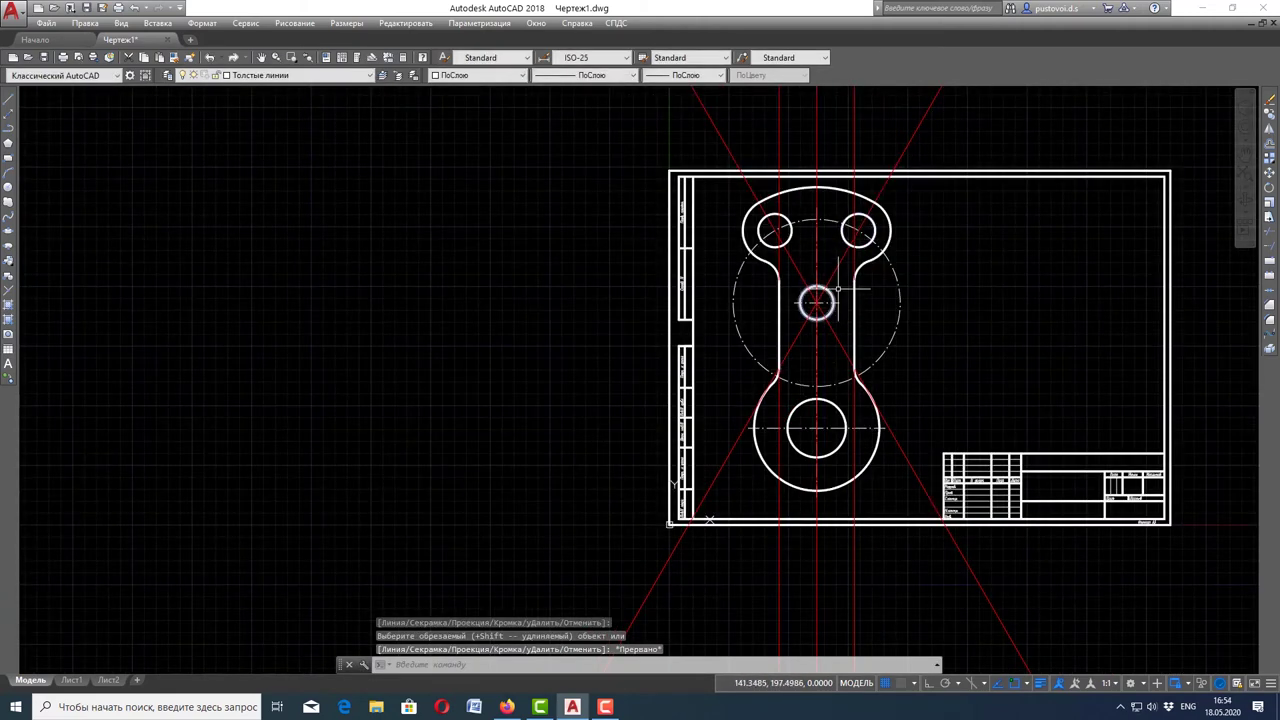
pyautogui.scroll(2, 838, 288)
pyautogui.scroll(2, 841, 265)
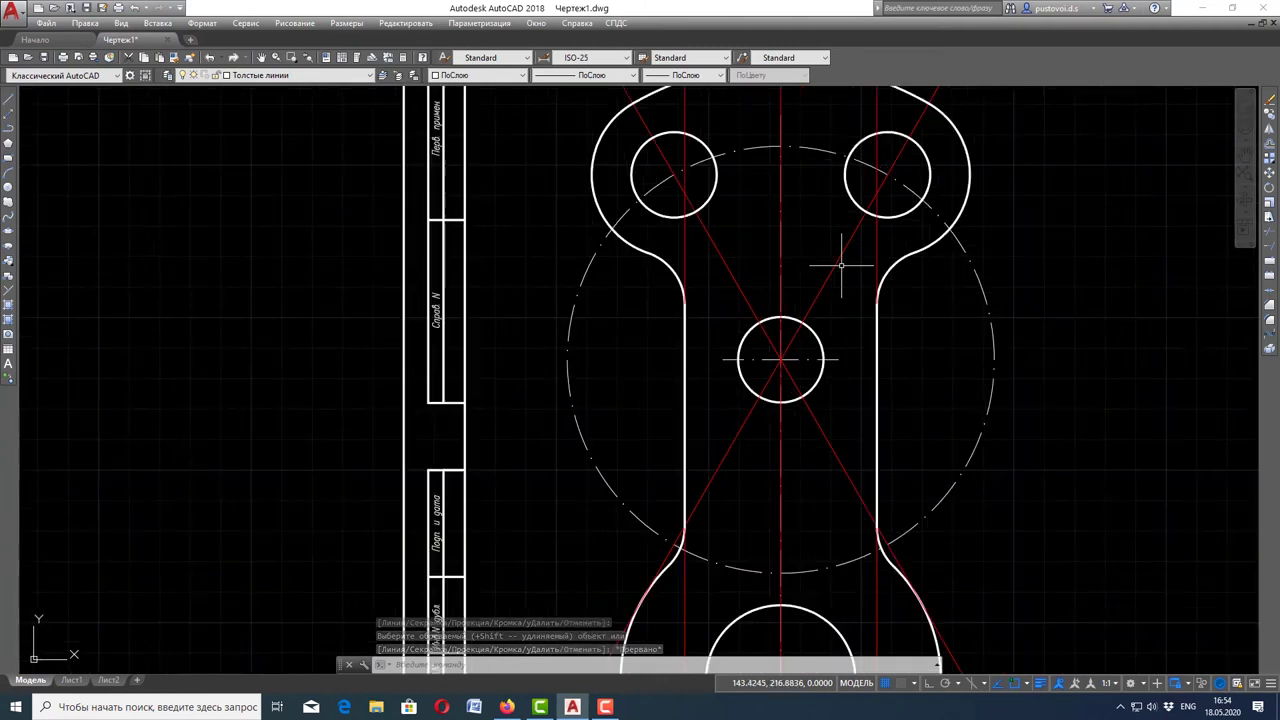
pyautogui.scroll(-2, 843, 266)
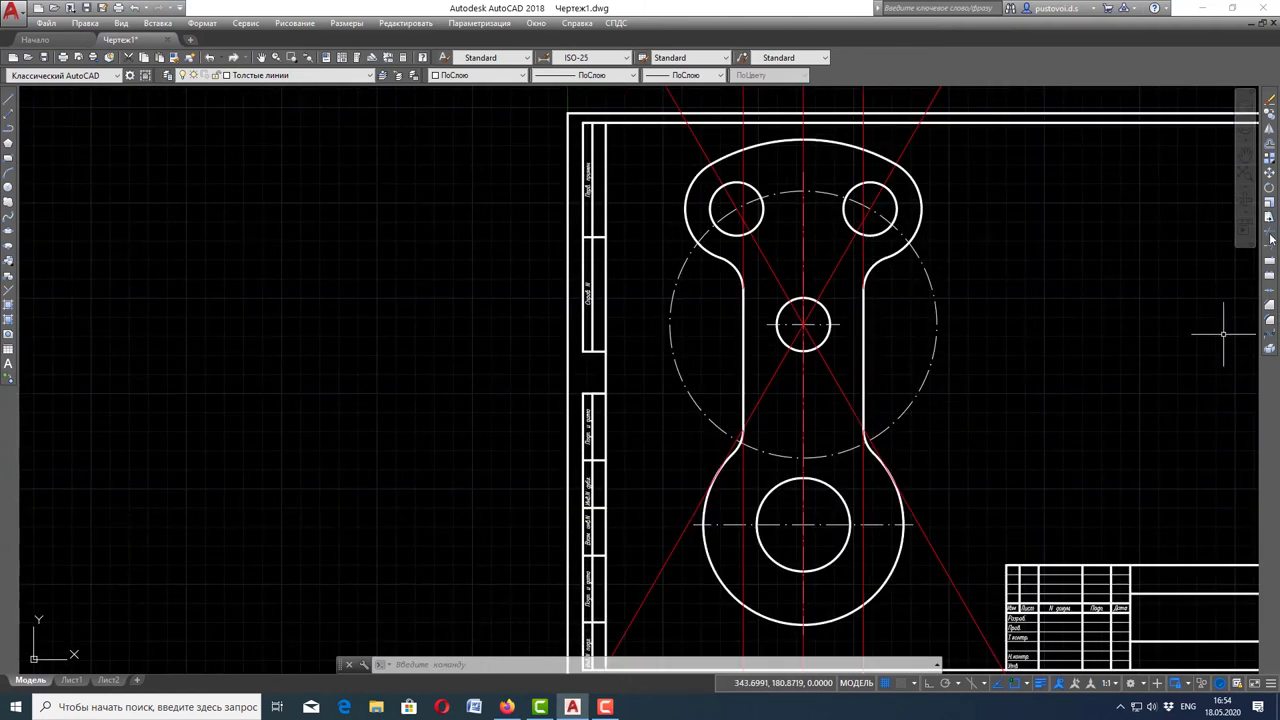
# Trim the R70 axis circle against the outer arcs, fillets and sides, leaving the short arc between the upper holes
pyautogui.click(1270, 237)
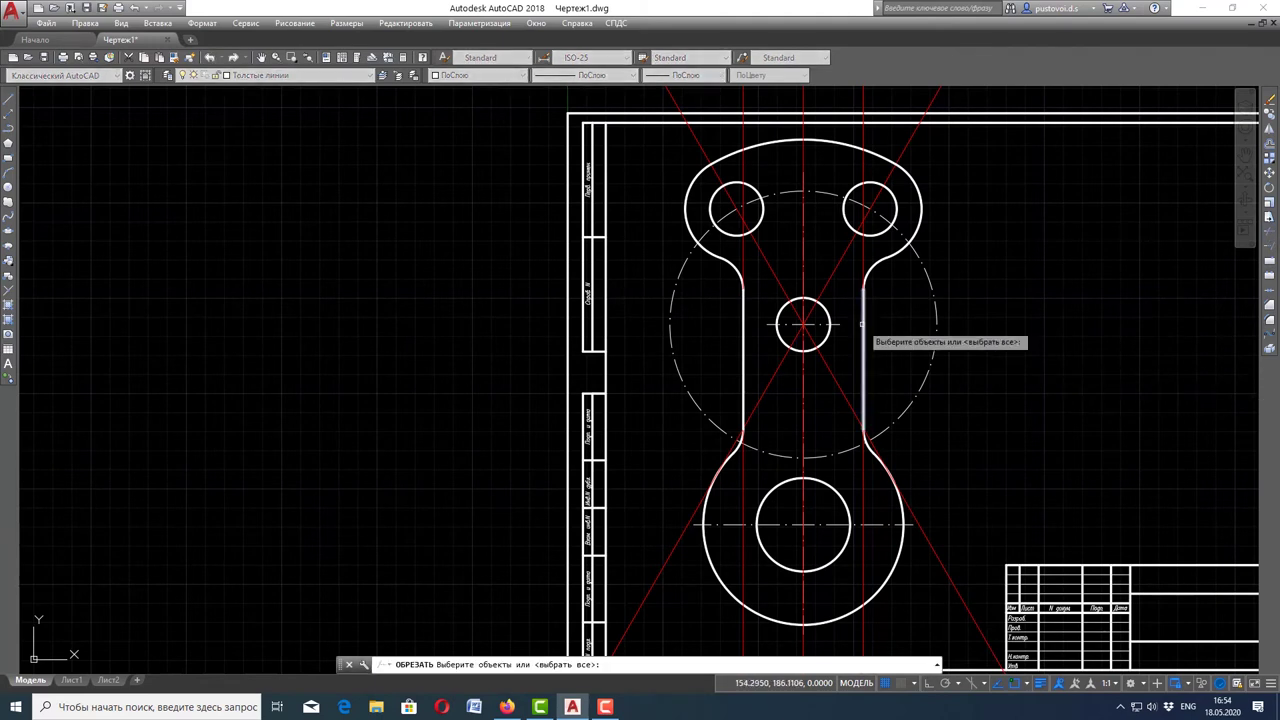
pyautogui.click(918, 203)
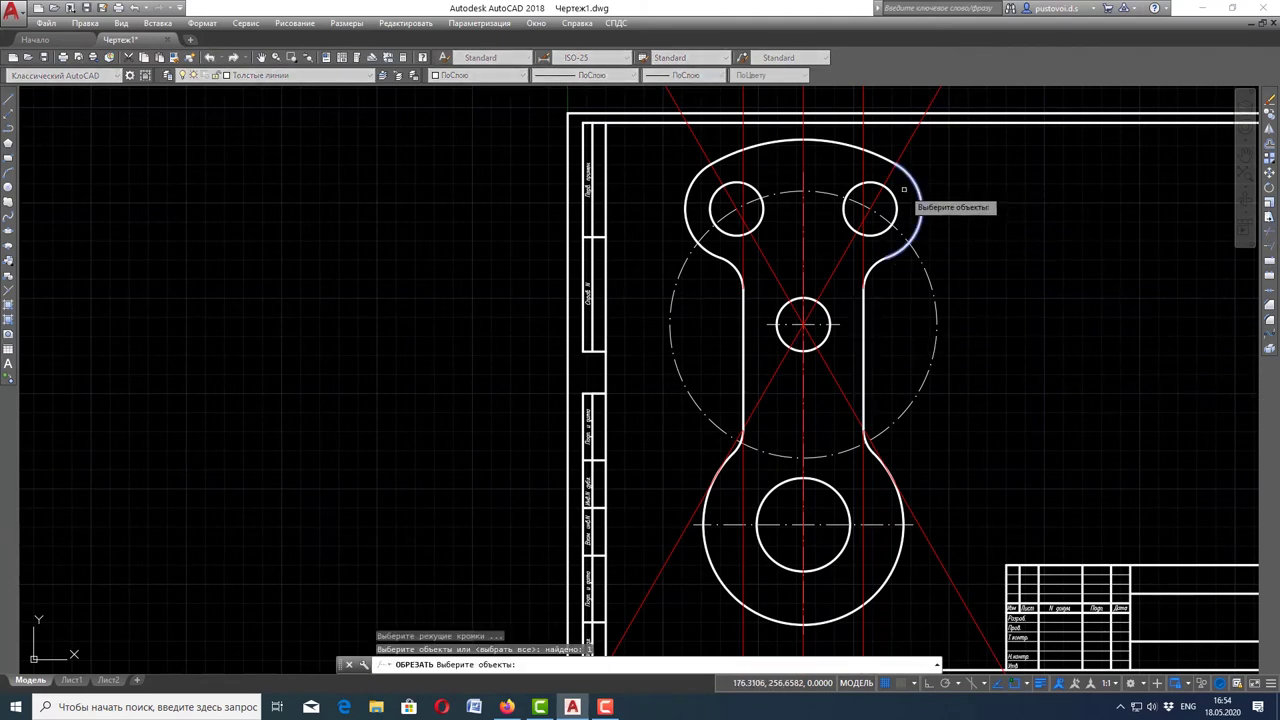
pyautogui.click(843, 145)
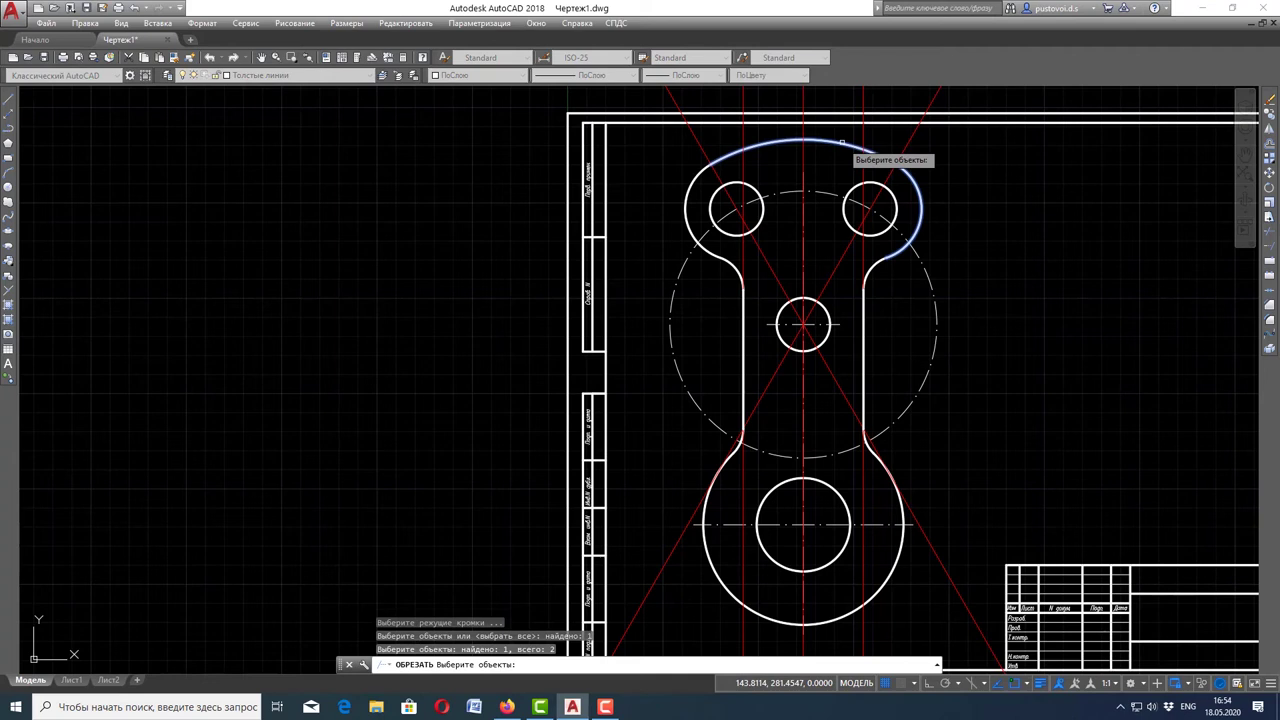
pyautogui.click(691, 180)
pyautogui.click(728, 260)
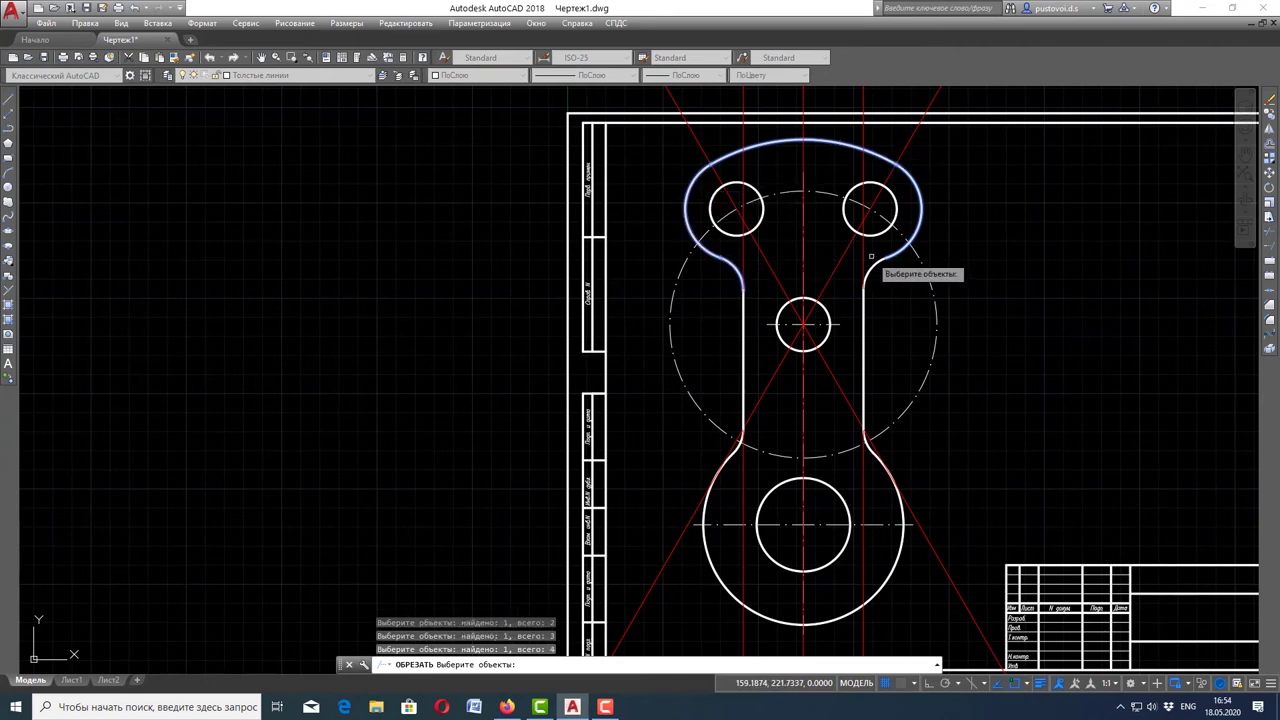
pyautogui.click(871, 267)
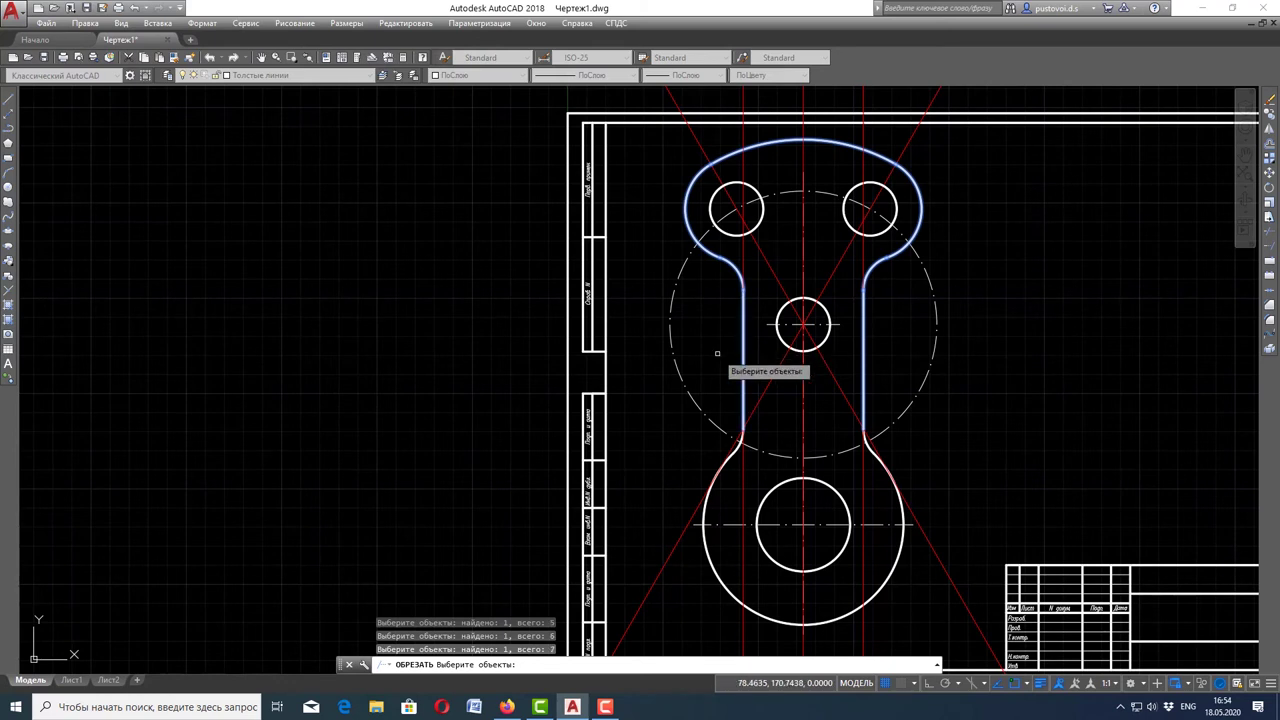
pyautogui.press('Return')
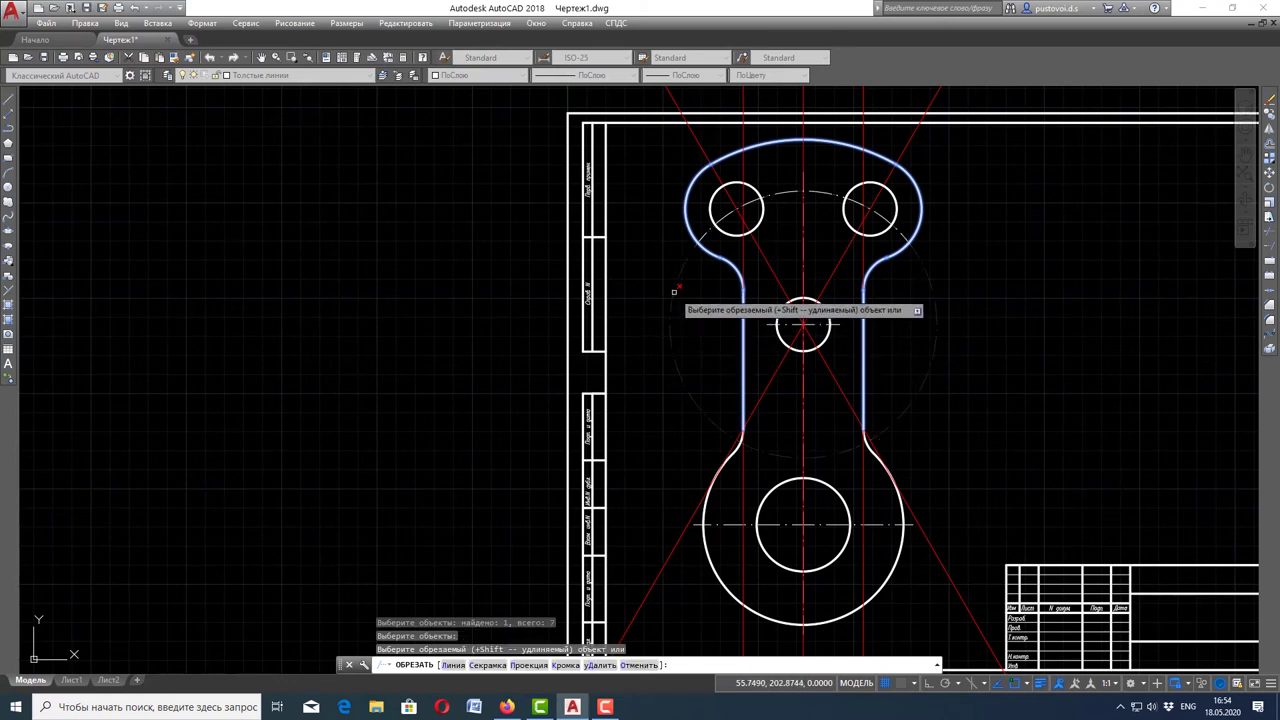
pyautogui.press('Escape')
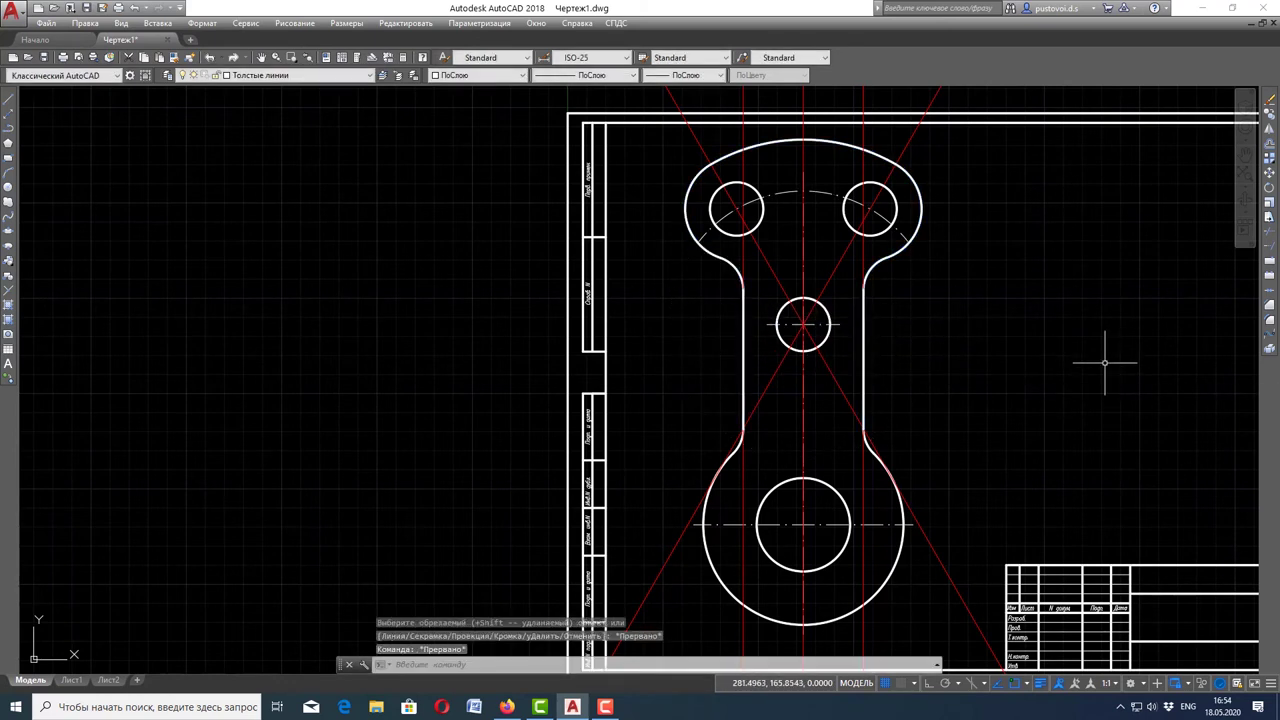
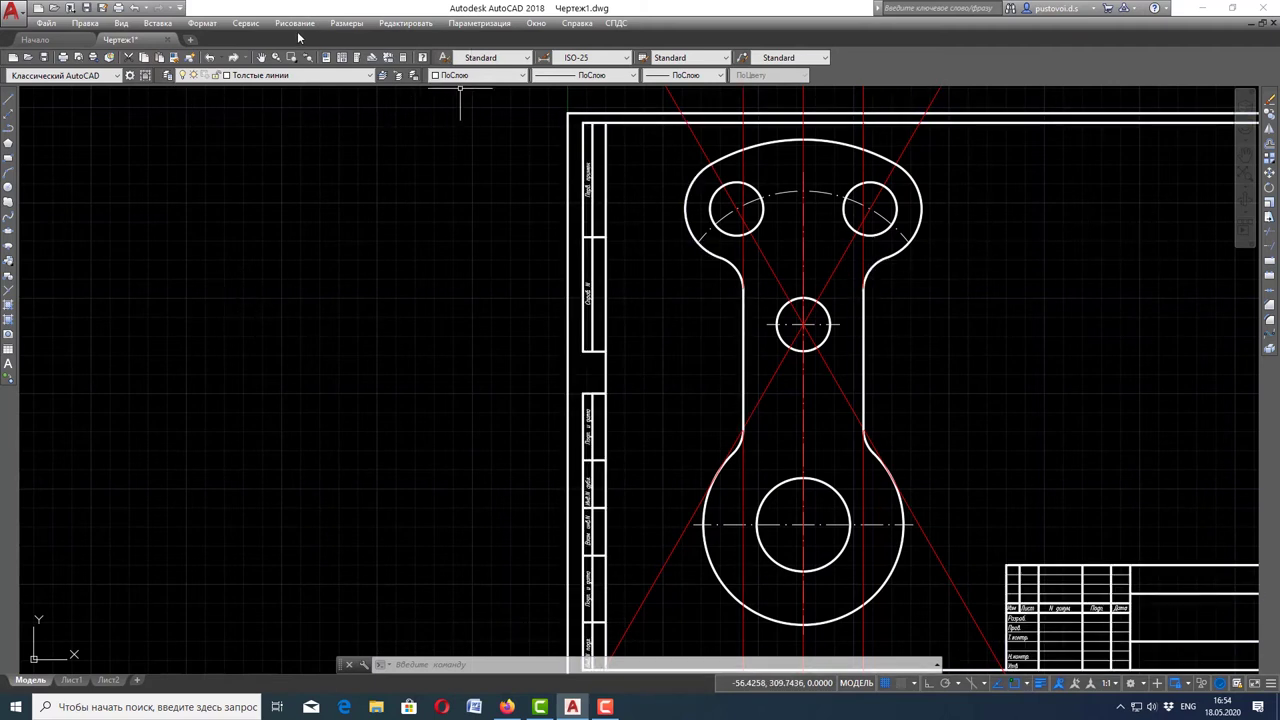
# Draw a radius-84 circle tangent to both upper holes using Tan, Tan, Radius
pyautogui.click(295, 23)
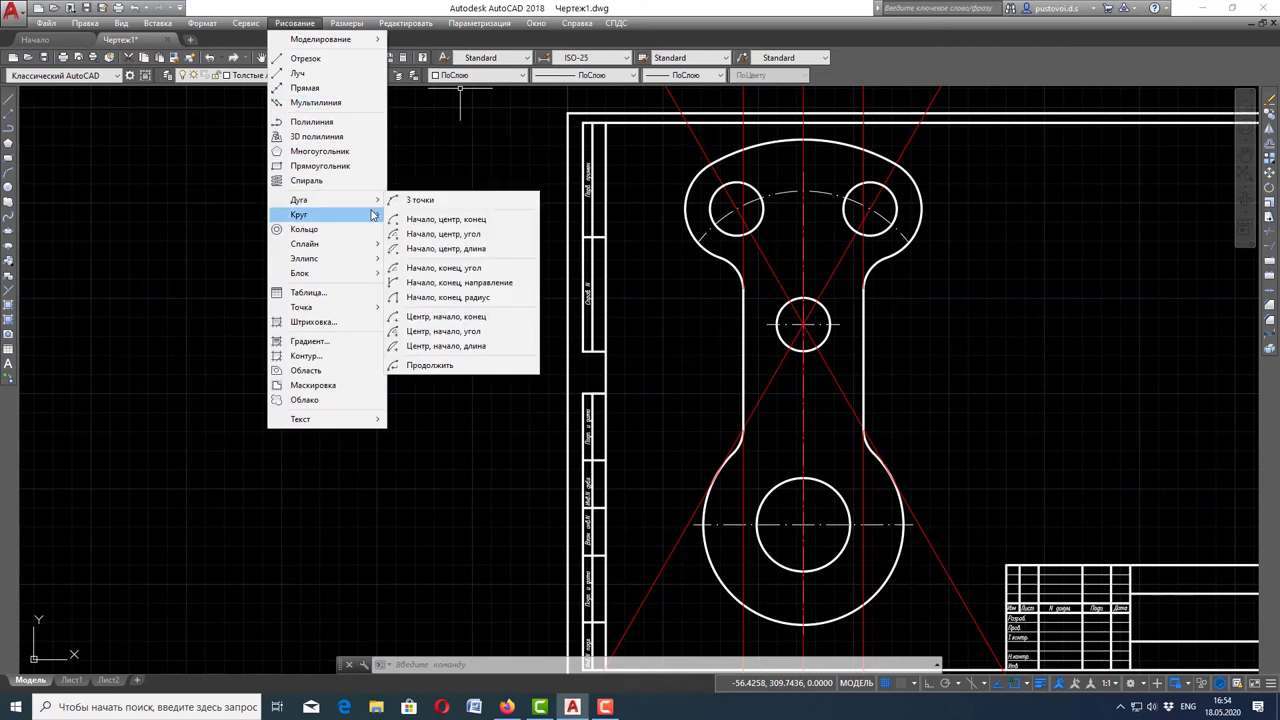
pyautogui.click(450, 284)
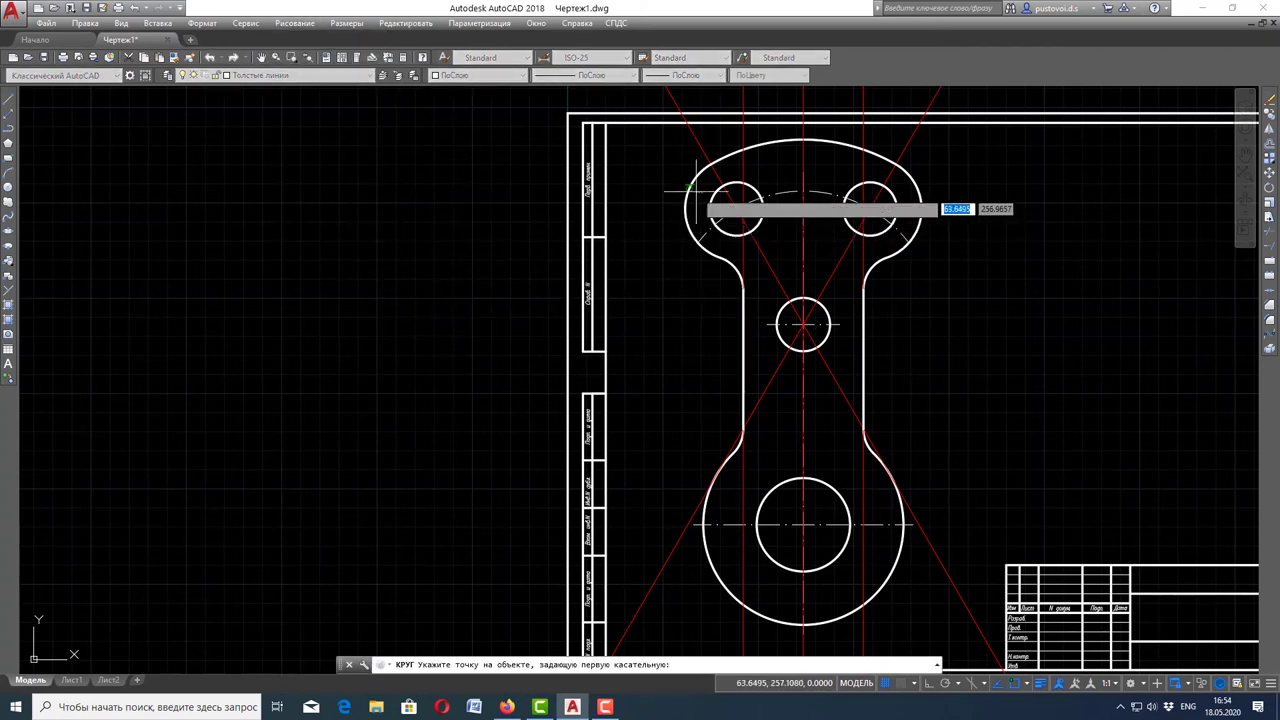
pyautogui.scroll(2, 745, 174)
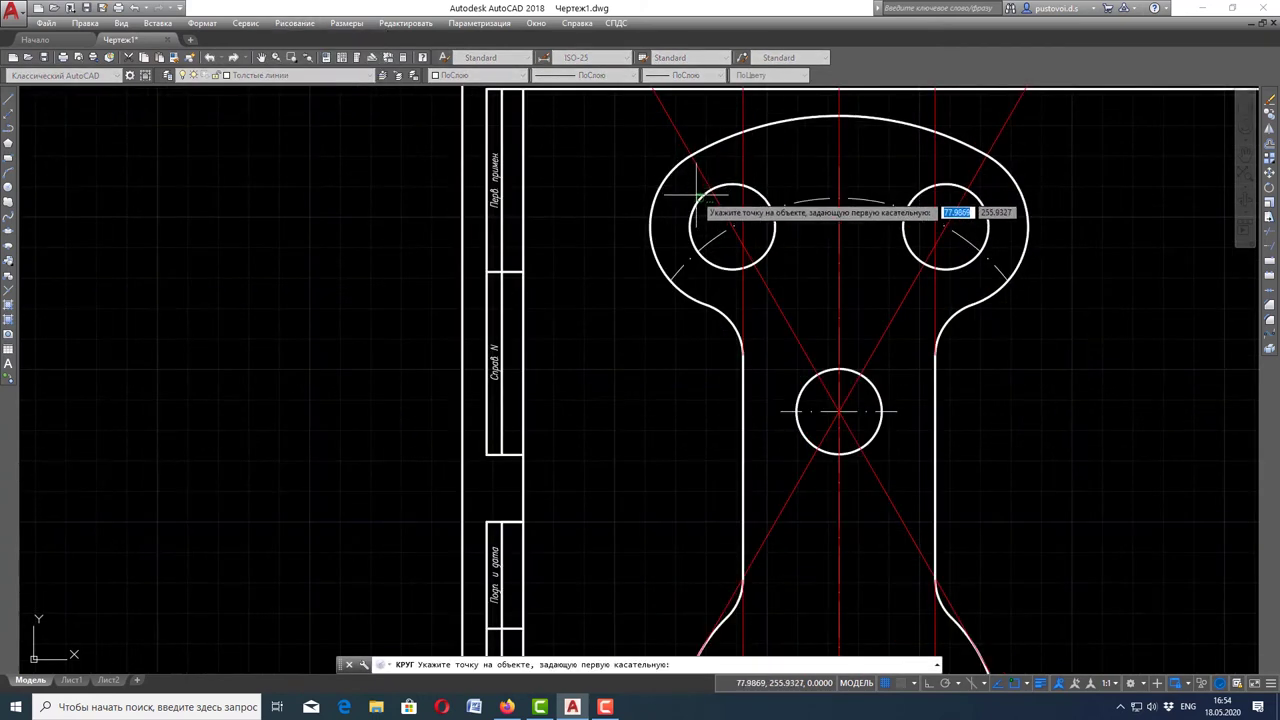
pyautogui.click(695, 201)
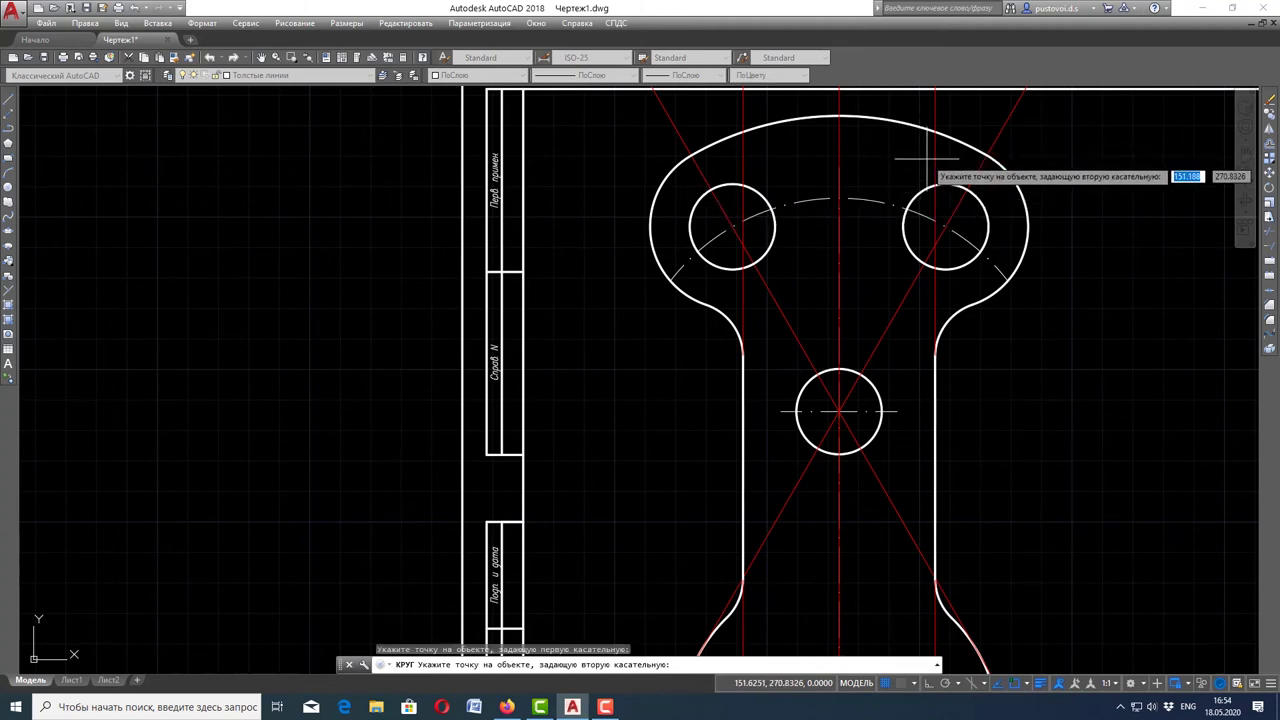
pyautogui.click(987, 209)
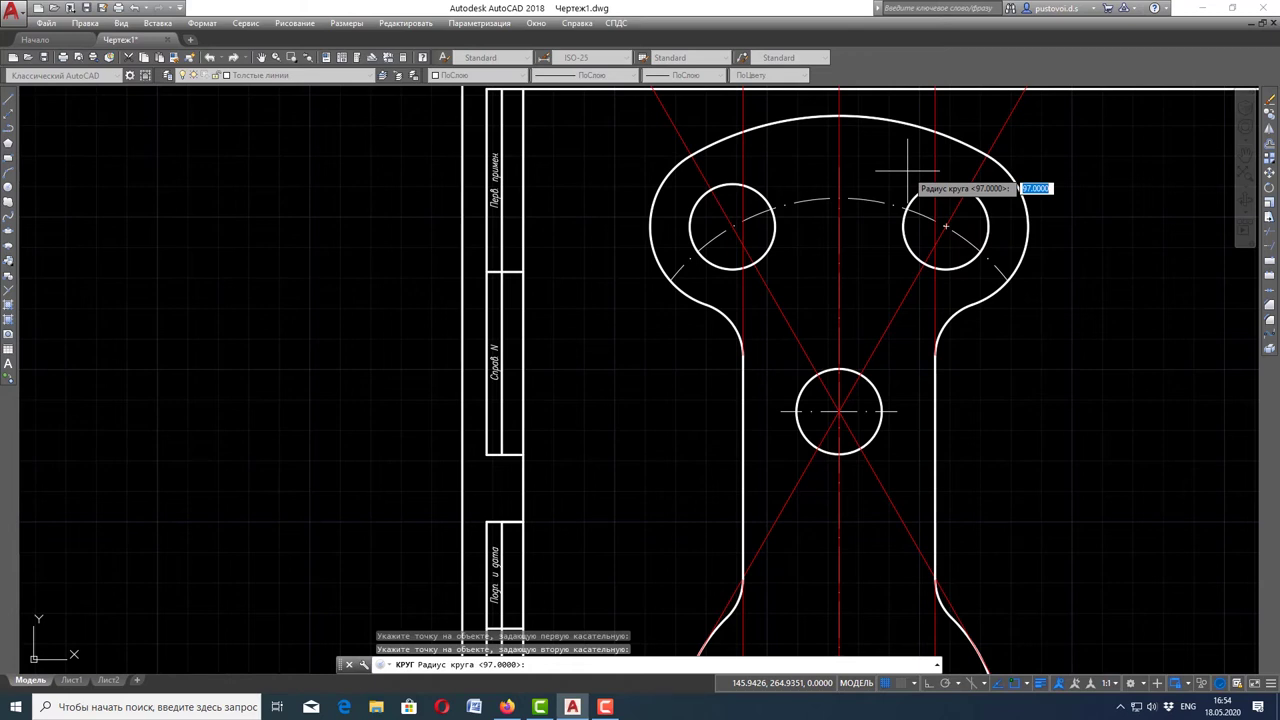
pyautogui.write('84')
pyautogui.press('Return')
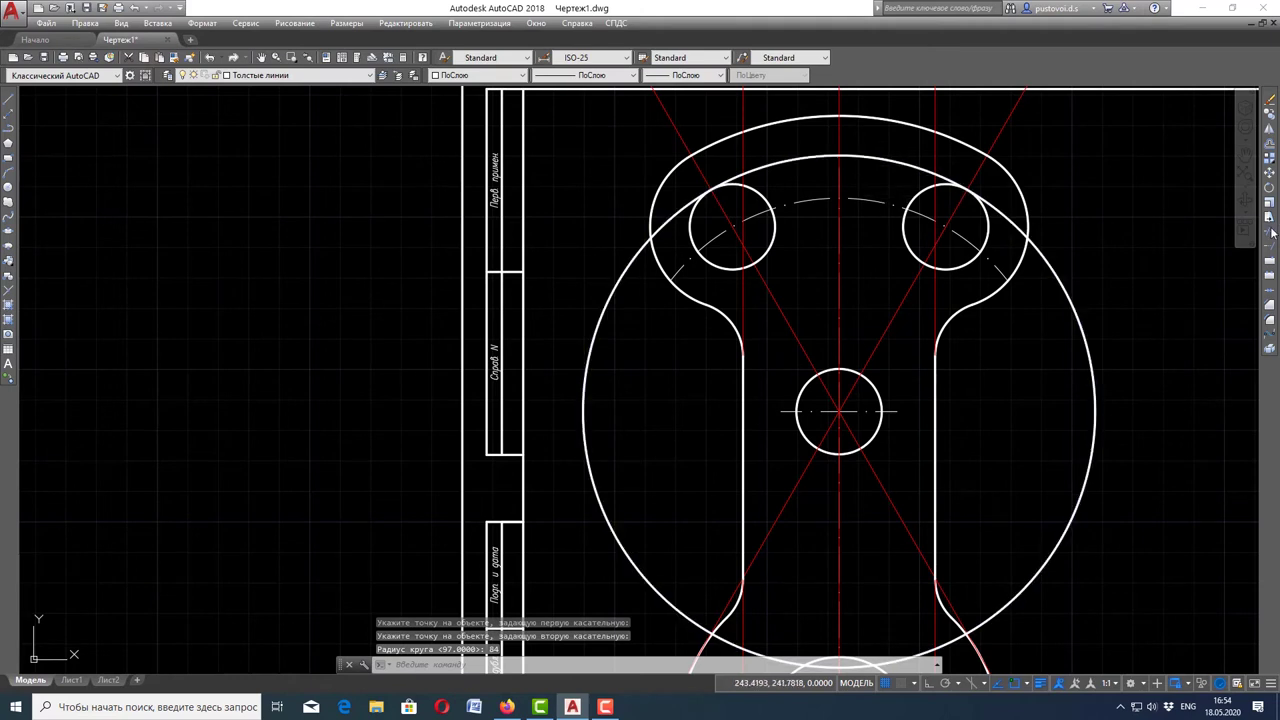
# Trim the radius-84 circle against the two upper holes, leaving the arc across their tops
pyautogui.click(1271, 232)
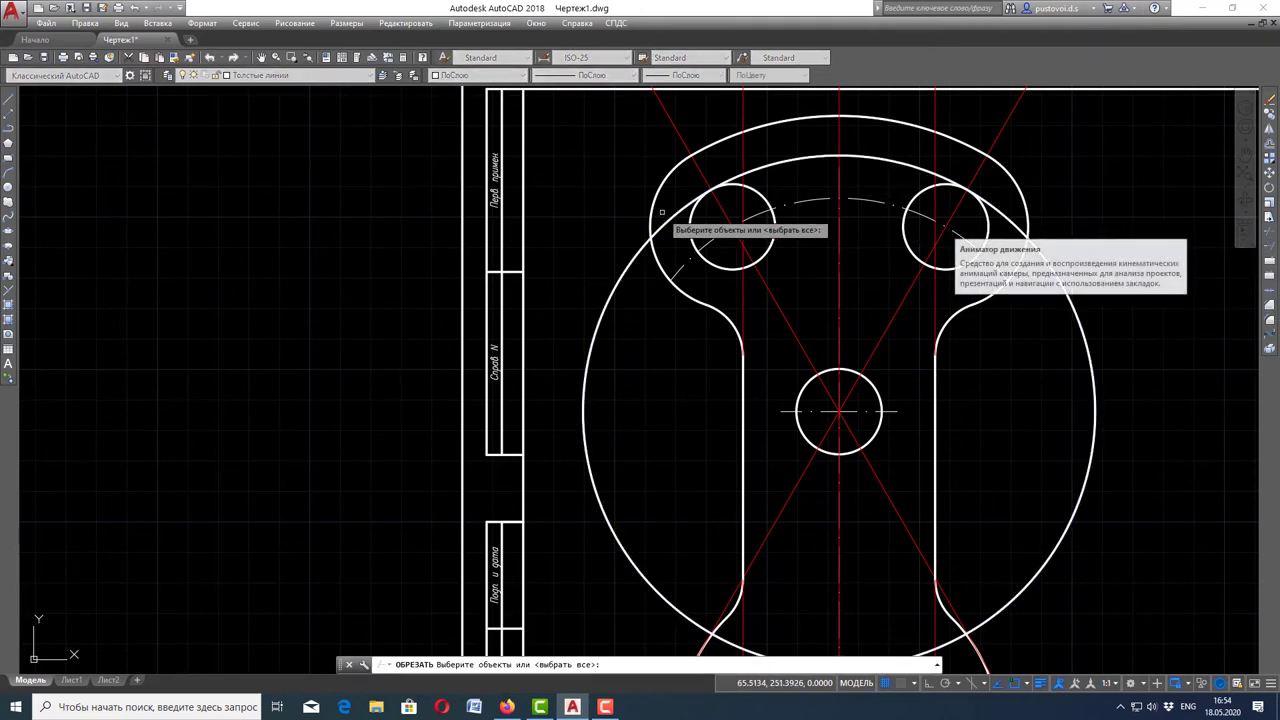
pyautogui.click(775, 228)
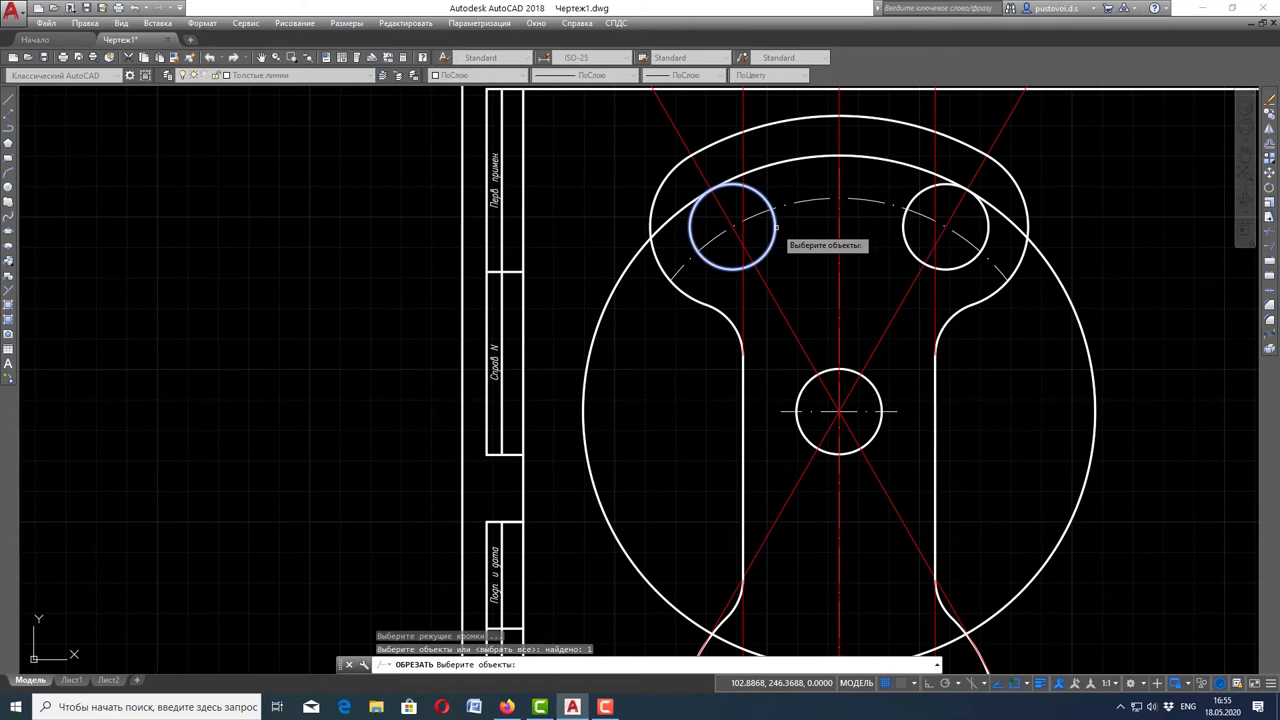
pyautogui.click(907, 239)
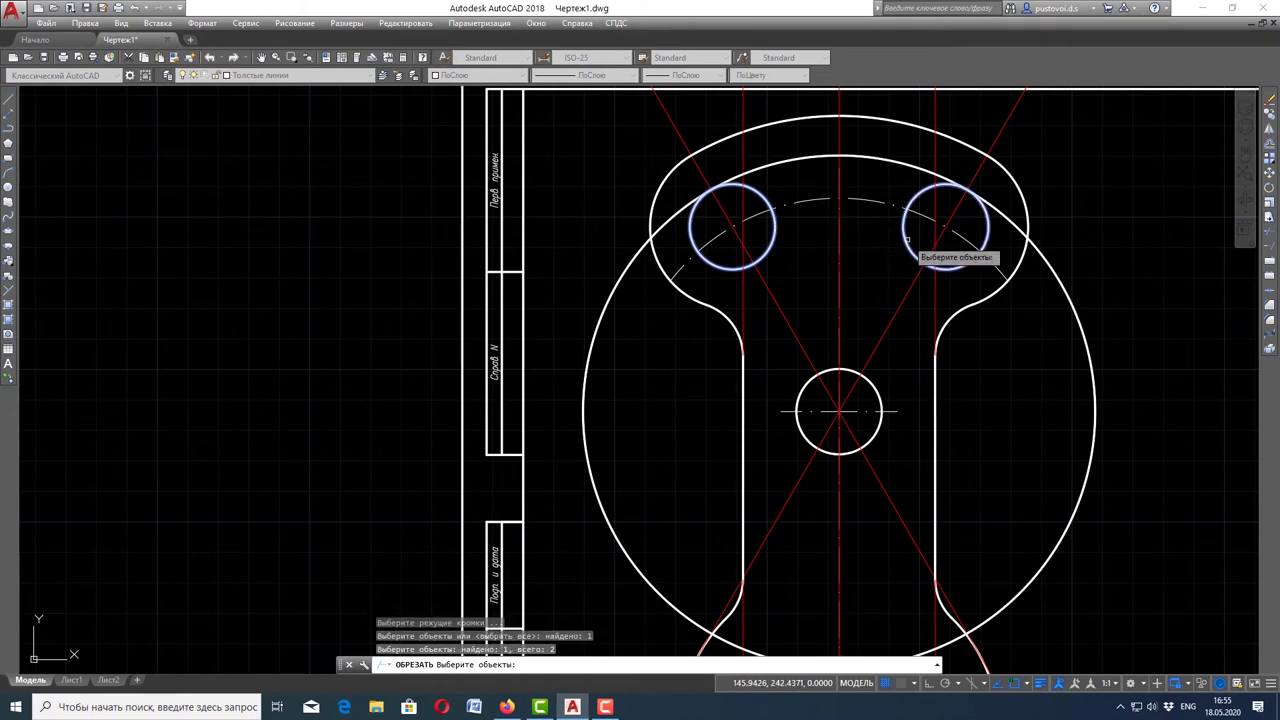
pyautogui.press('Return')
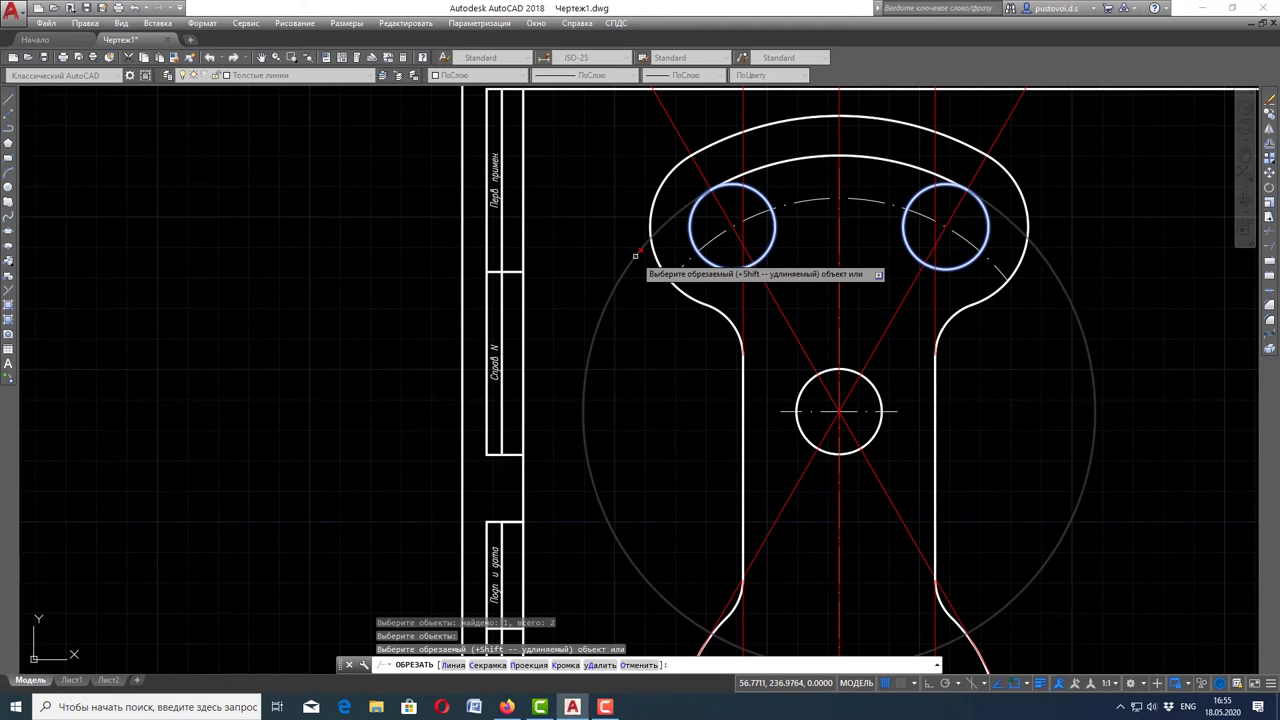
pyautogui.click(635, 256)
pyautogui.press('Escape')
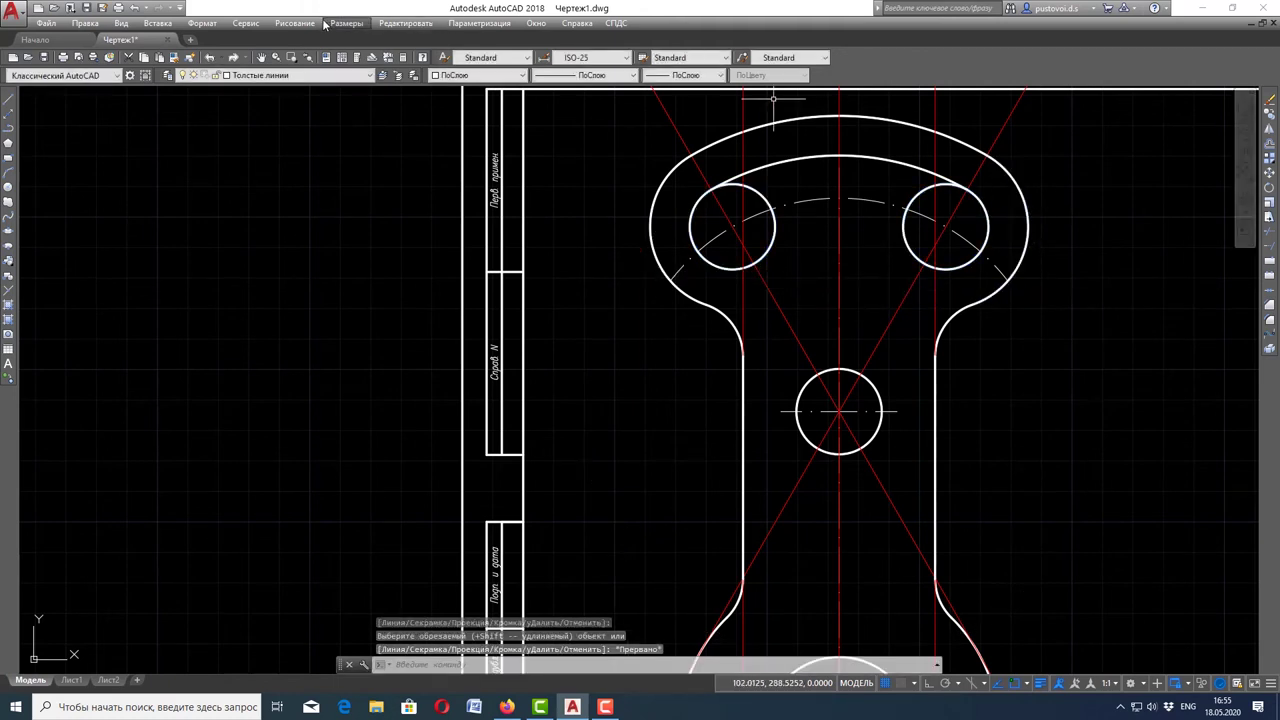
pyautogui.click(296, 23)
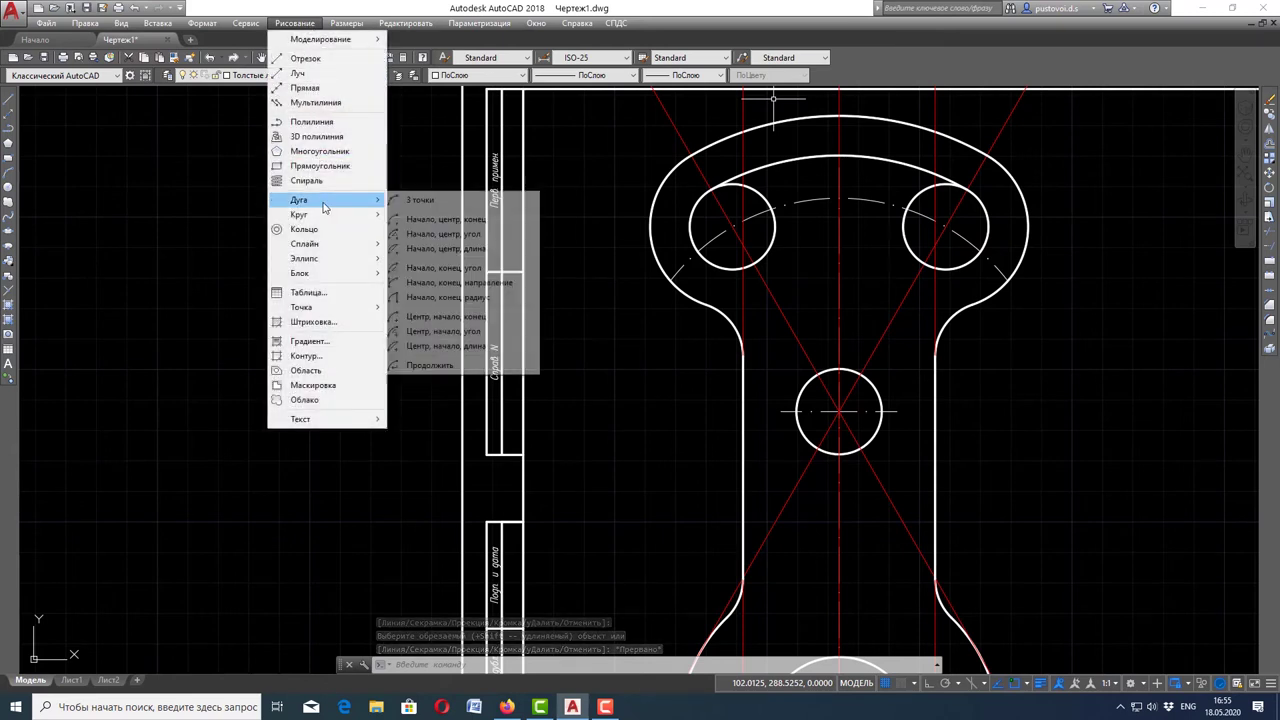
pyautogui.moveTo(299, 214)
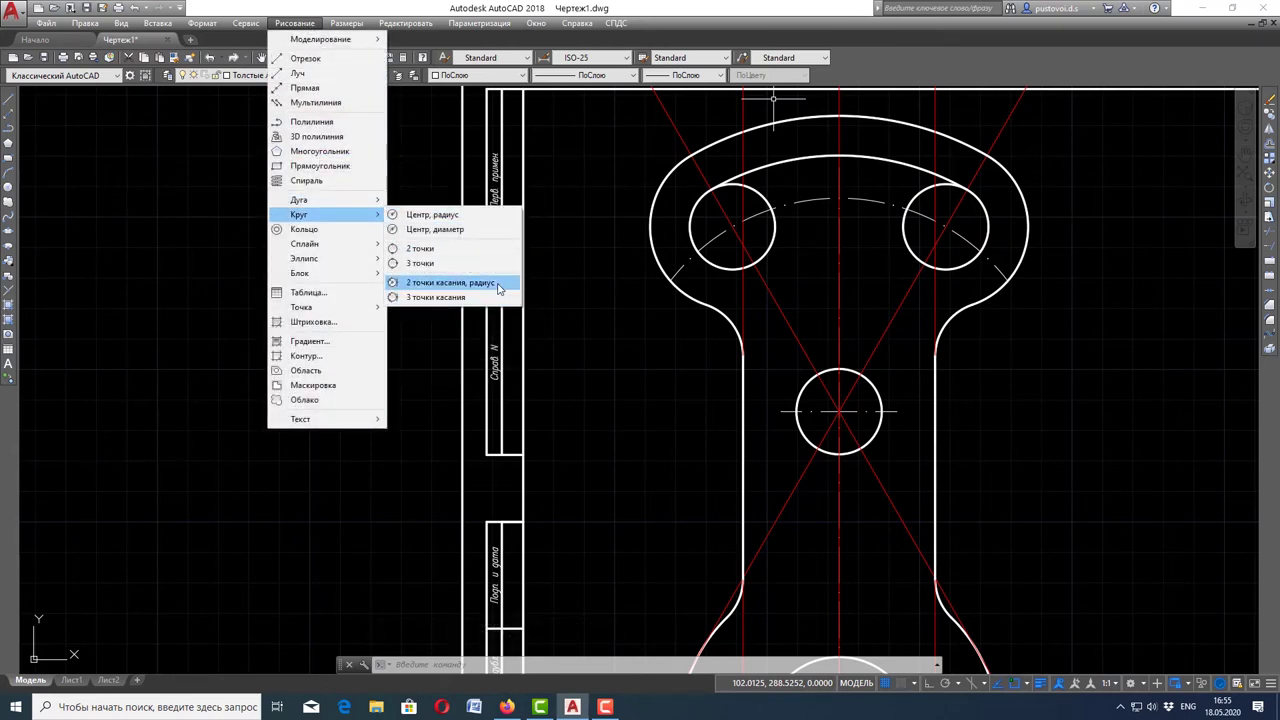
# Draw a radius-56 circle tangent to both upper holes
pyautogui.click(498, 287)
pyautogui.scroll(2, 771, 286)
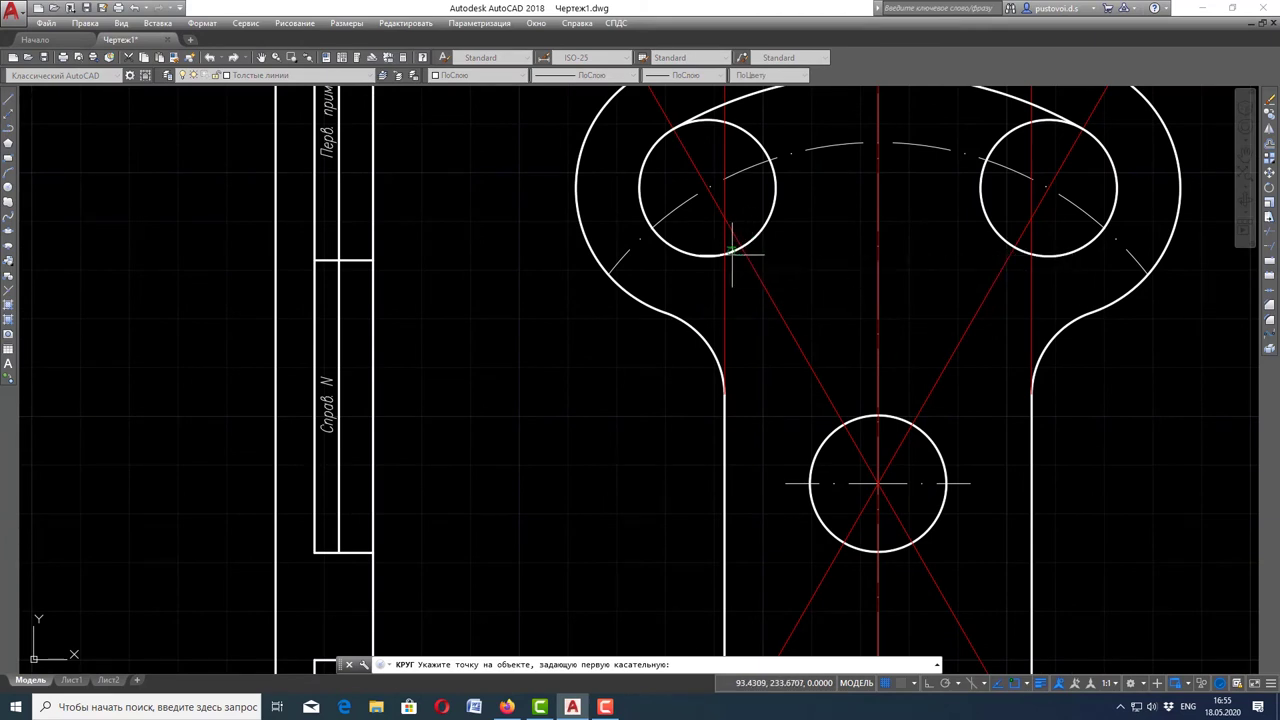
pyautogui.click(732, 252)
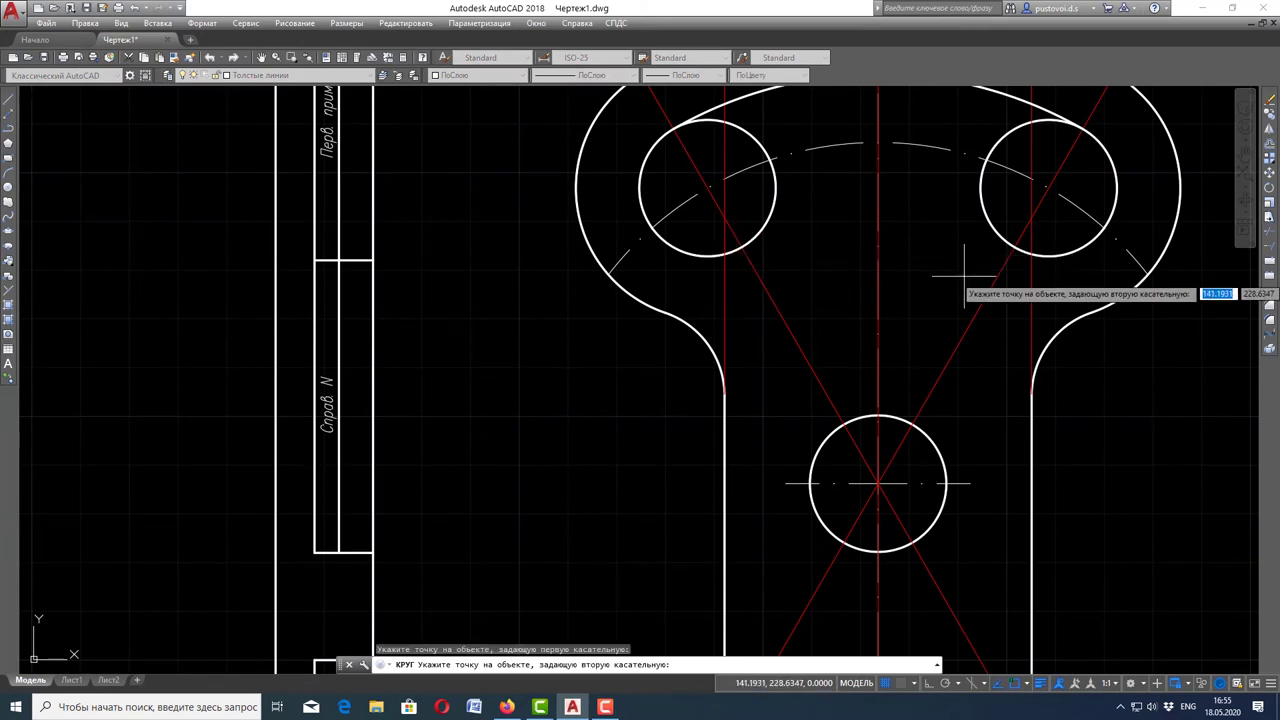
pyautogui.click(1018, 249)
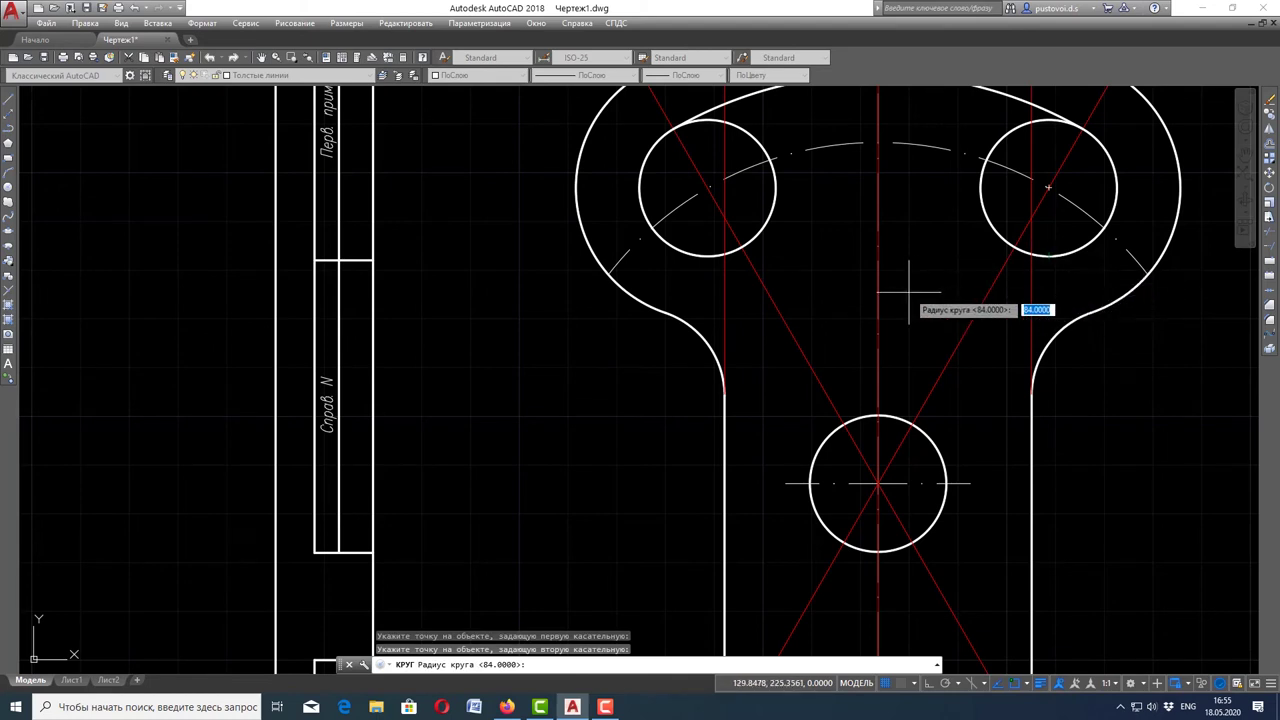
pyautogui.write('56')
pyautogui.press('Return')
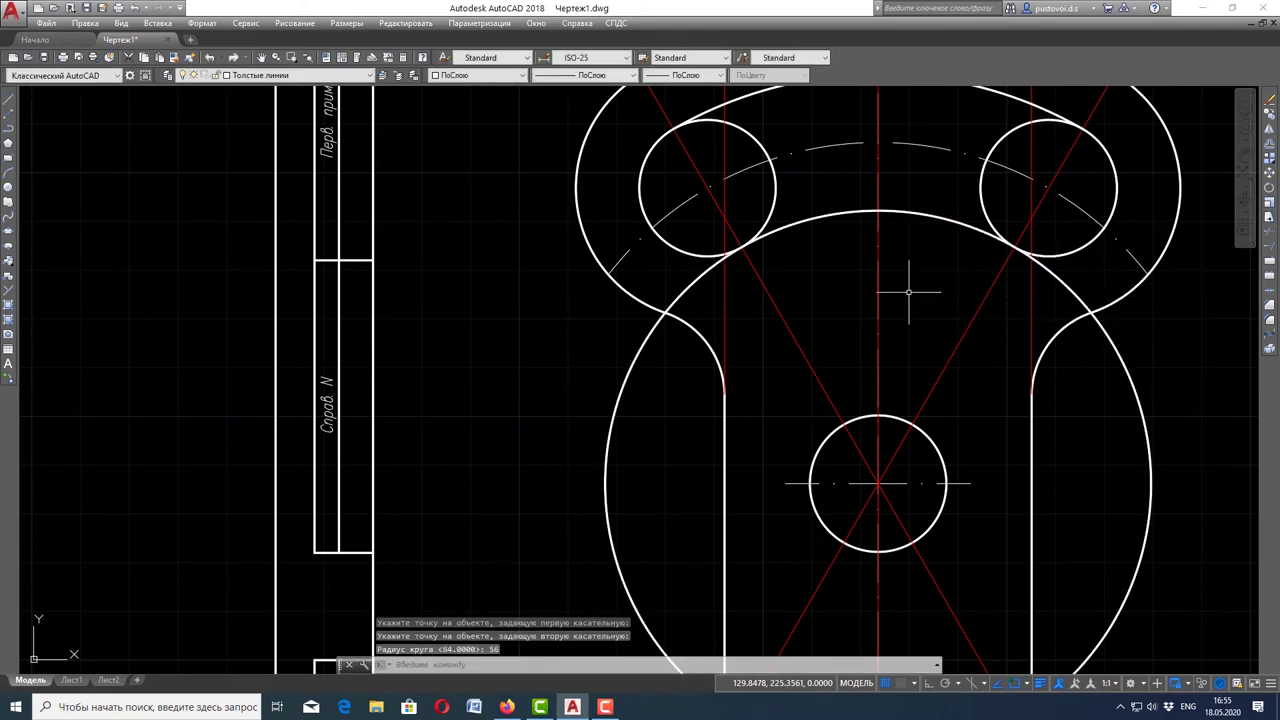
# Trim the radius-56 circle to the lower arc between the two upper holes
pyautogui.scroll(-2, 997, 178)
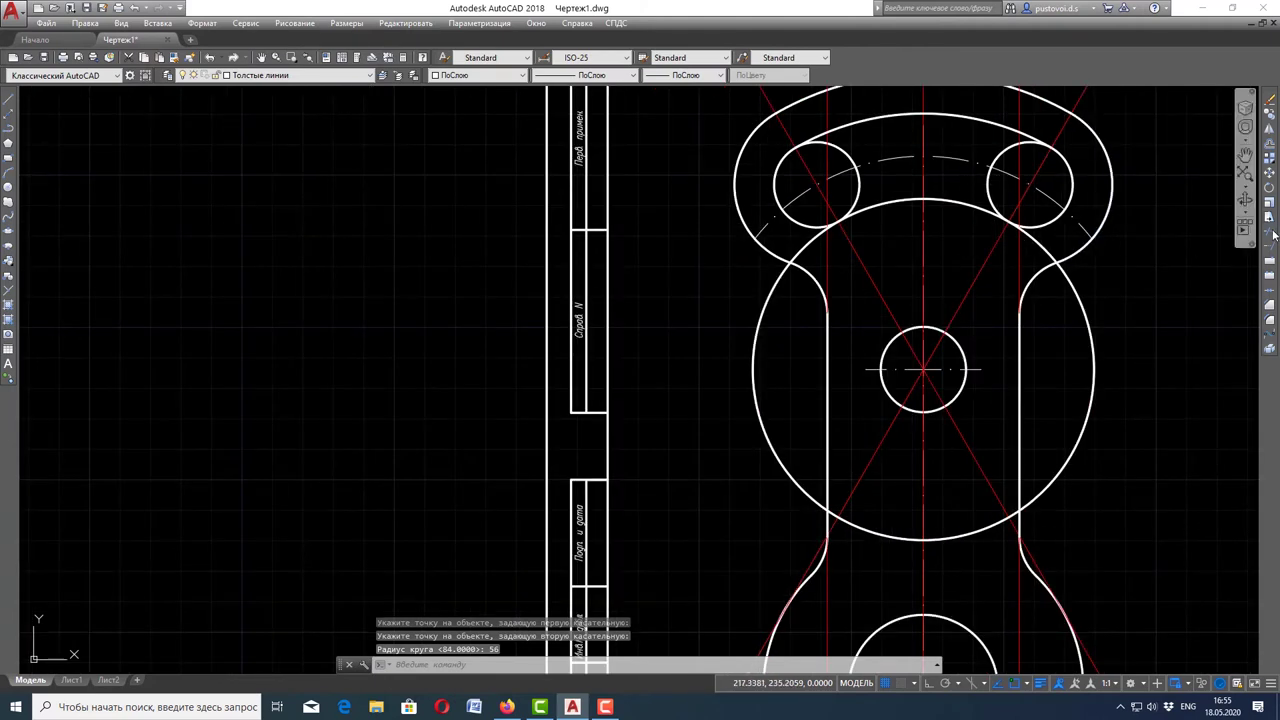
pyautogui.click(1270, 232)
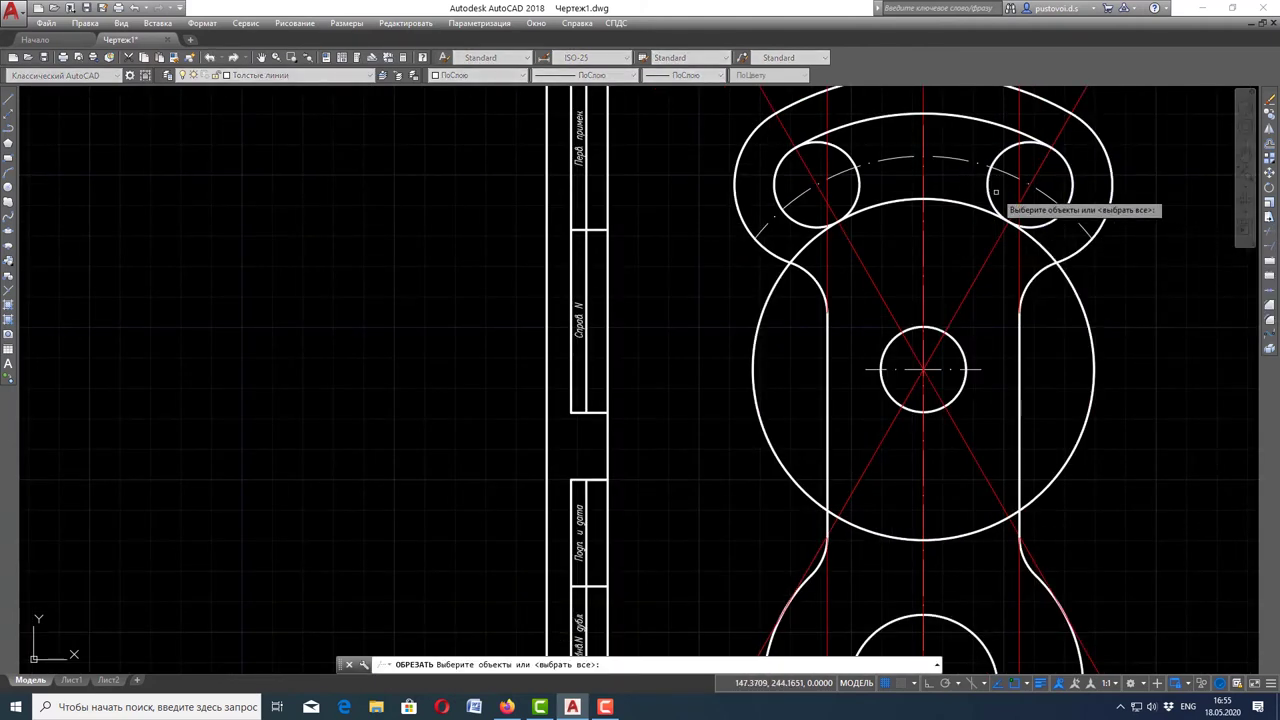
pyautogui.click(839, 152)
pyautogui.click(1009, 148)
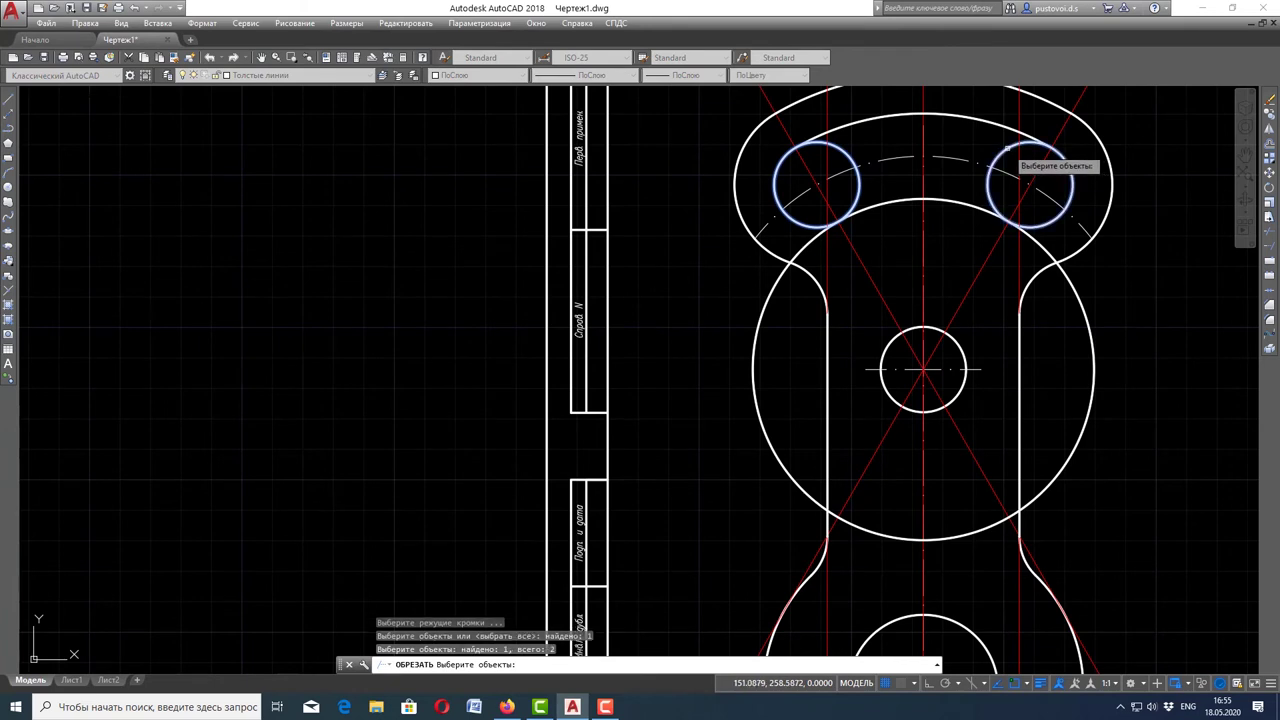
pyautogui.press('Return')
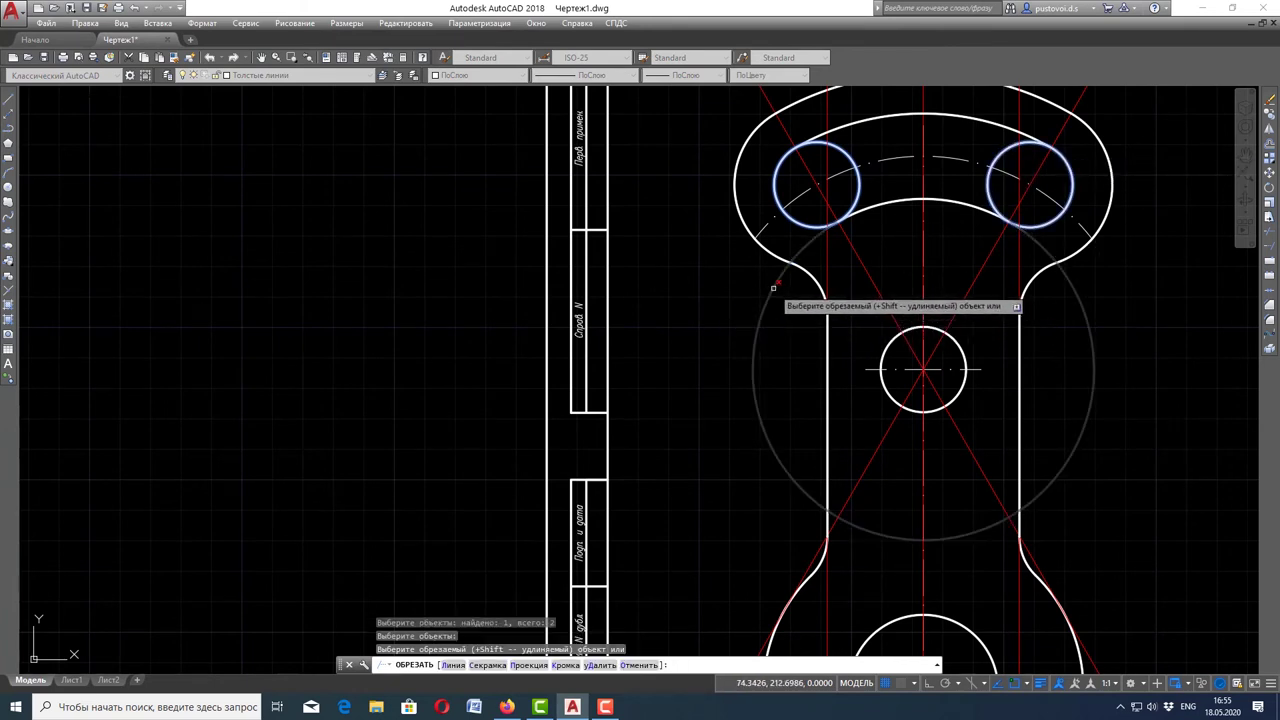
pyautogui.click(773, 288)
pyautogui.scroll(-2, 770, 335)
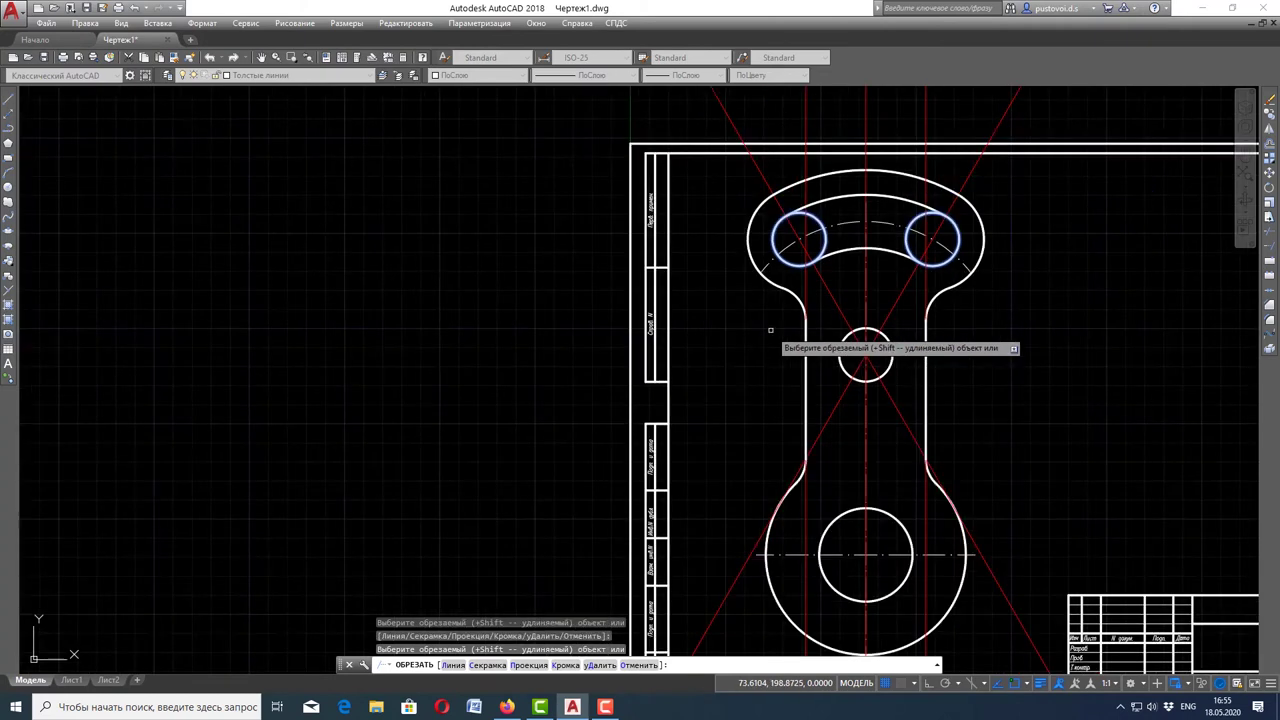
pyautogui.press('Escape')
pyautogui.scroll(2, 852, 245)
pyautogui.scroll(-2, 852, 245)
pyautogui.scroll(4, 888, 199)
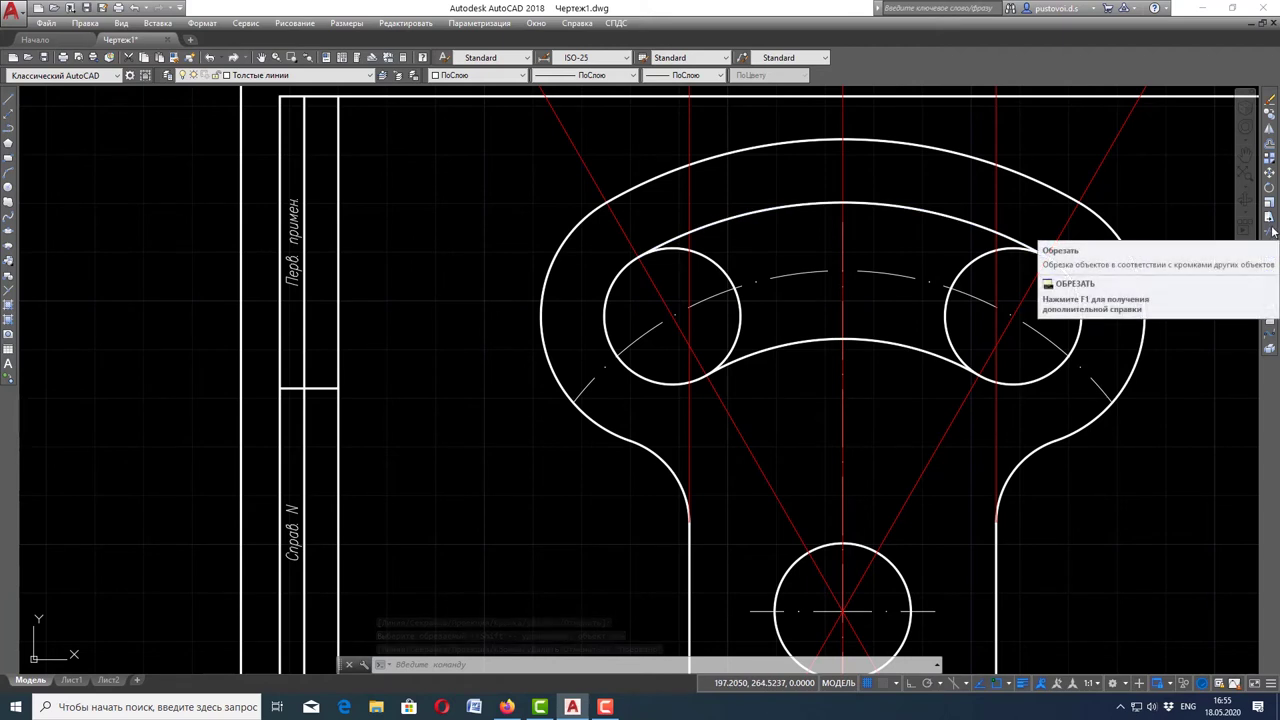
# Trim the upper holes' inner halves using the two arcs as cutting edges
pyautogui.click(1271, 231)
pyautogui.click(926, 211)
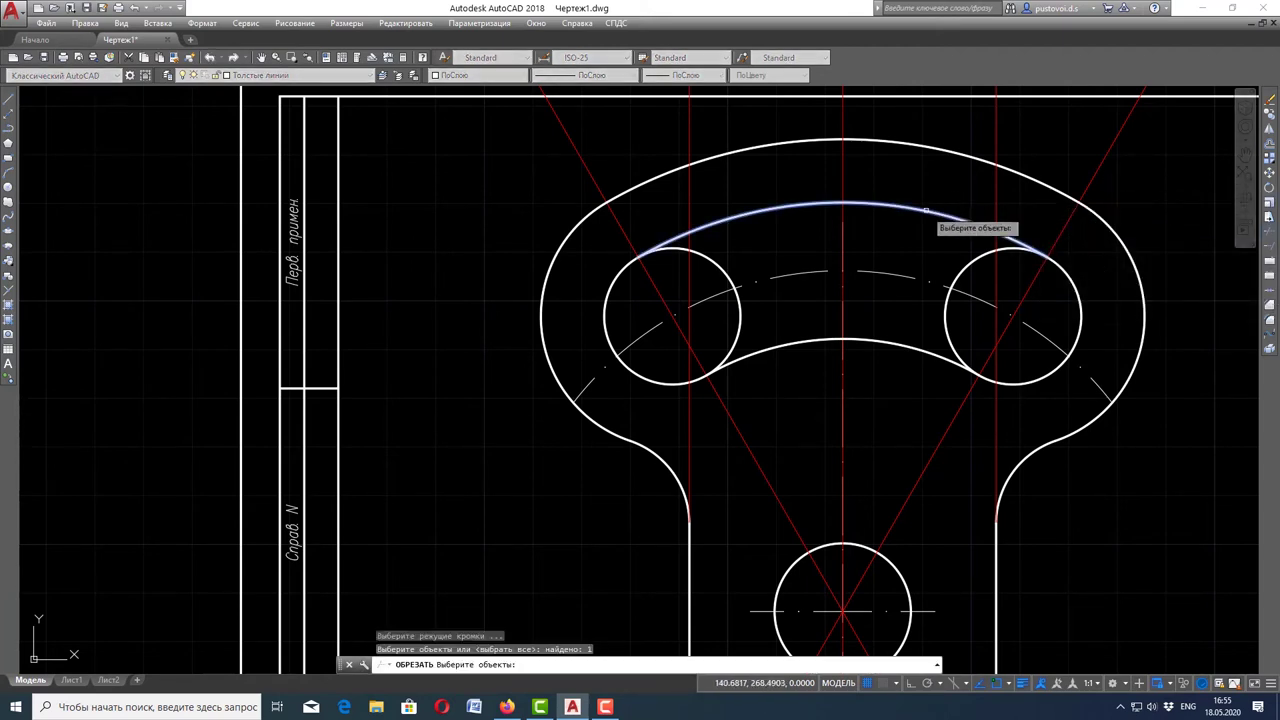
pyautogui.click(905, 346)
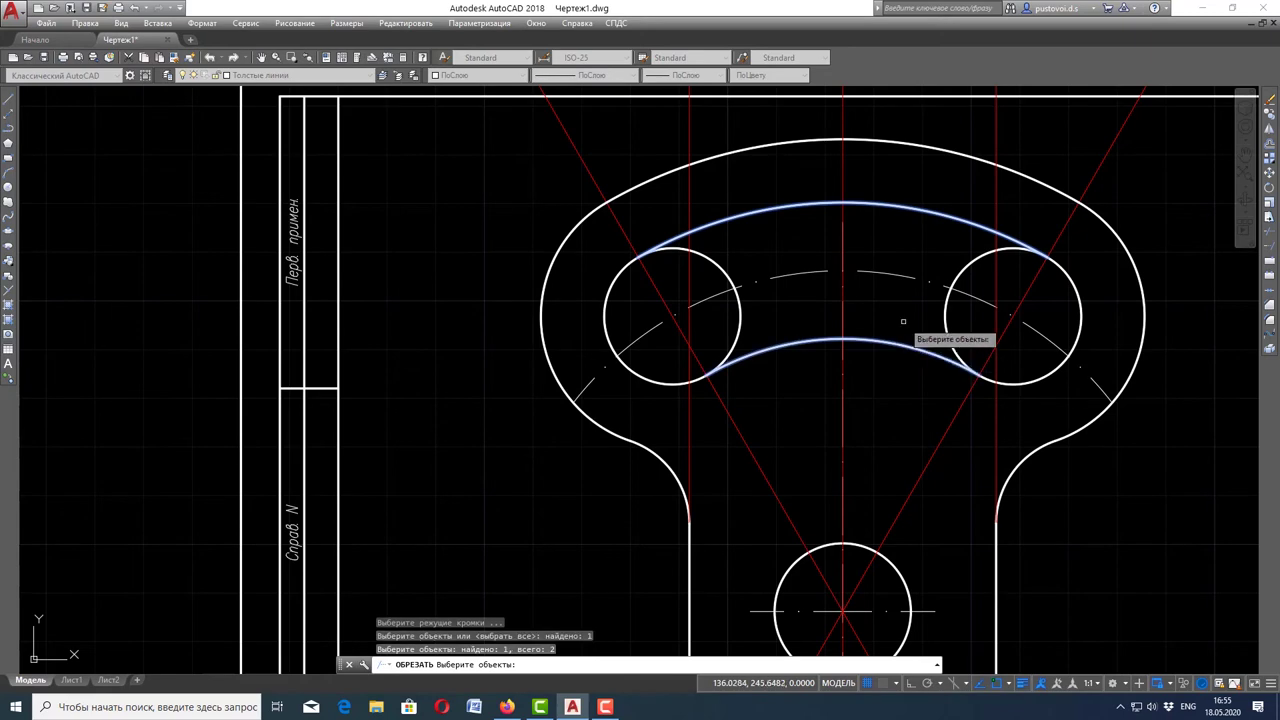
pyautogui.press('Return')
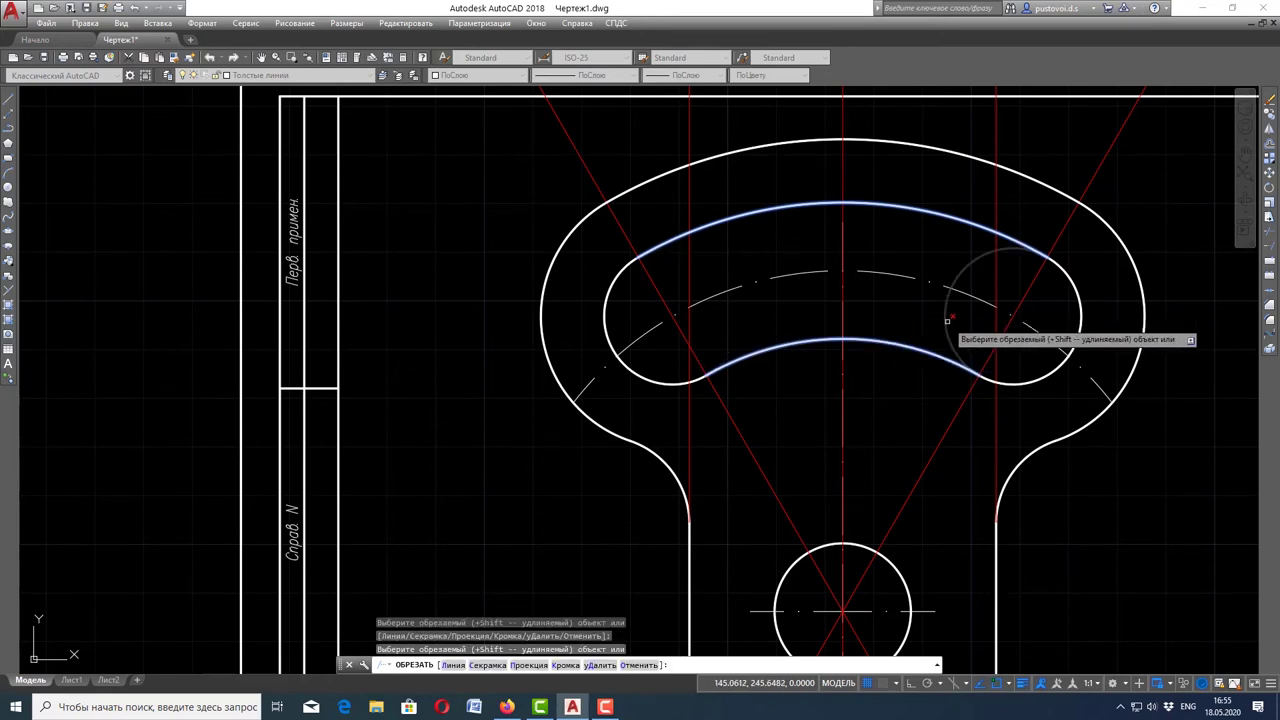
pyautogui.scroll(-4, 945, 321)
pyautogui.press('Escape')
pyautogui.scroll(-2, 930, 300)
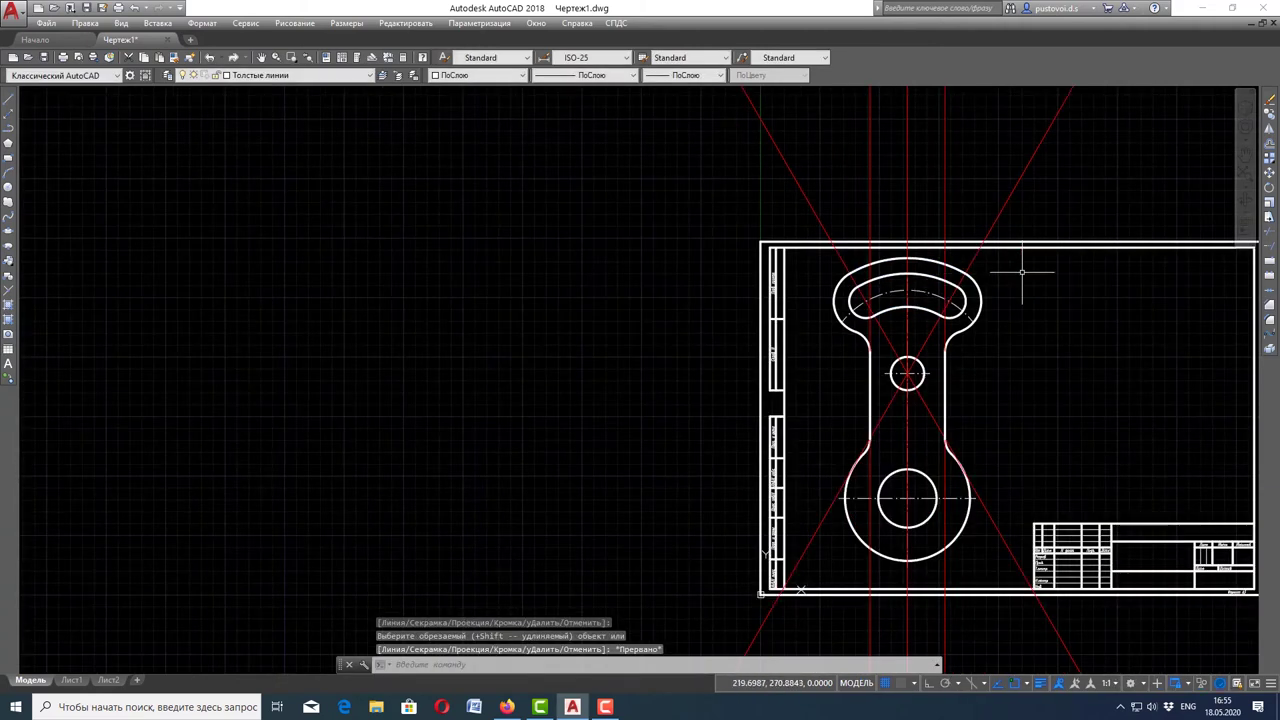
# On the Осевые линии layer, draw a centre line from the small circle's centre to the upper-left arc intersection
pyautogui.scroll(2, 1034, 376)
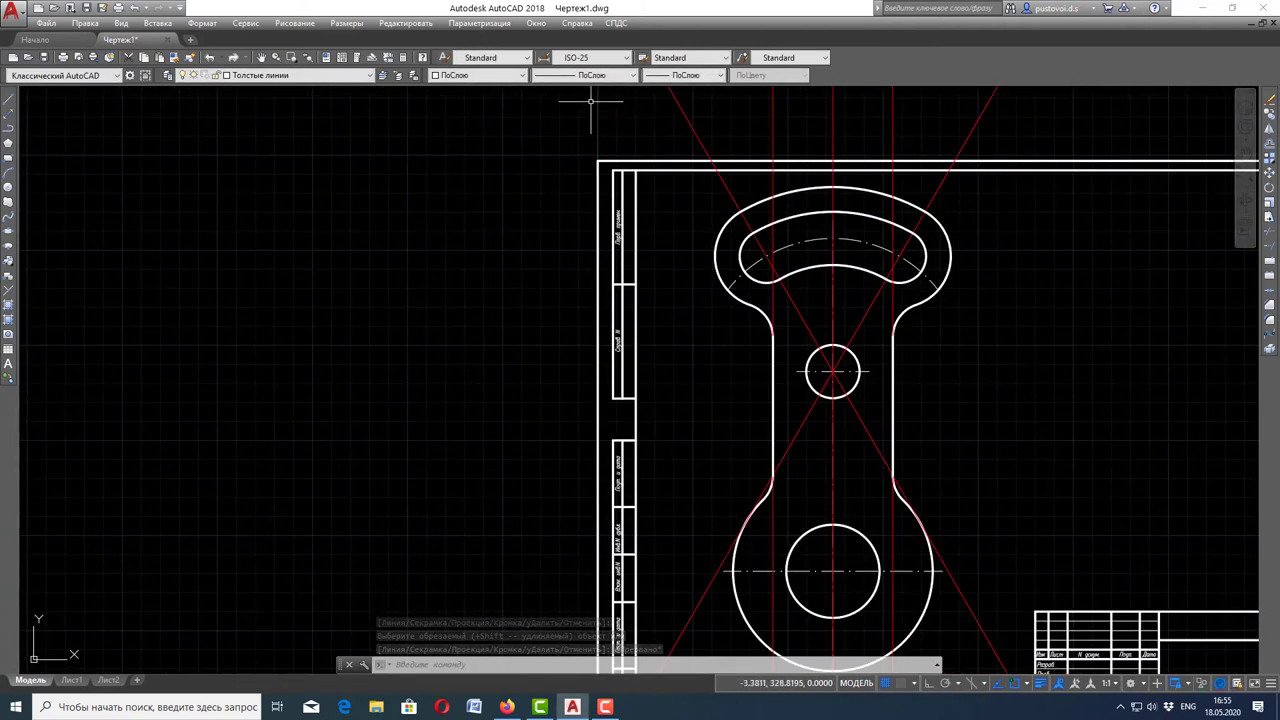
pyautogui.click(300, 75)
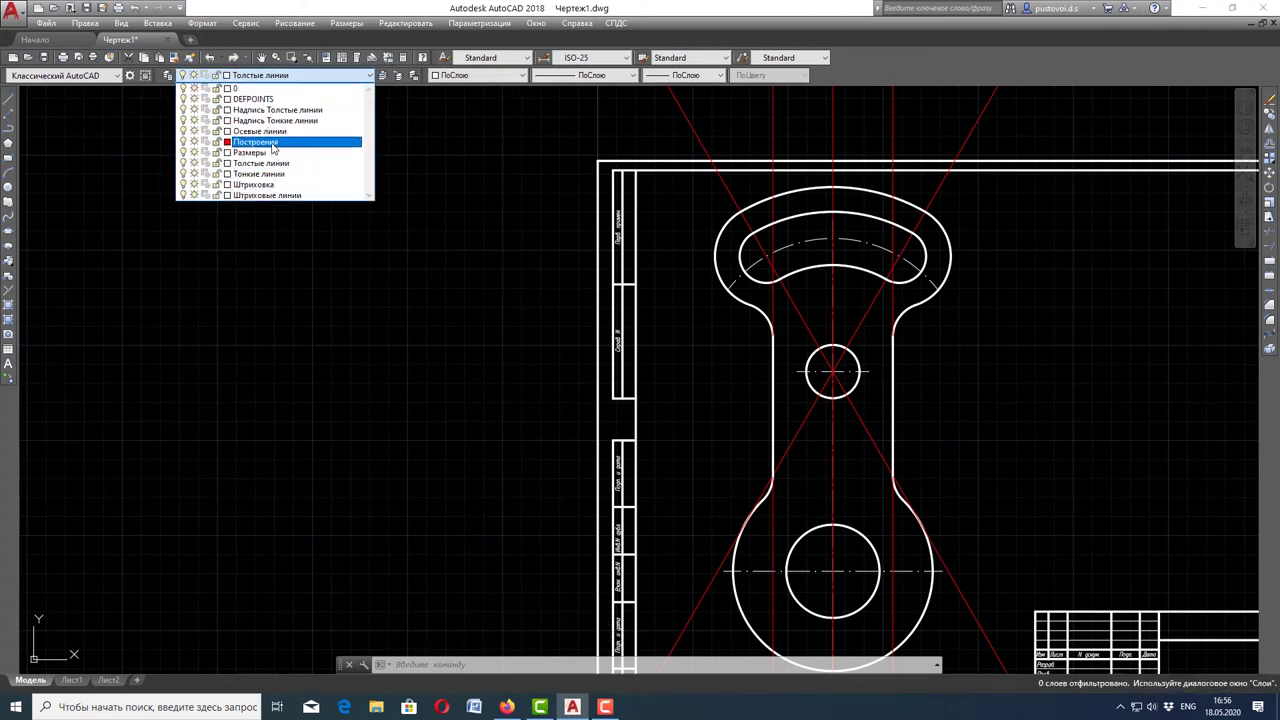
pyautogui.click(262, 131)
pyautogui.click(6, 109)
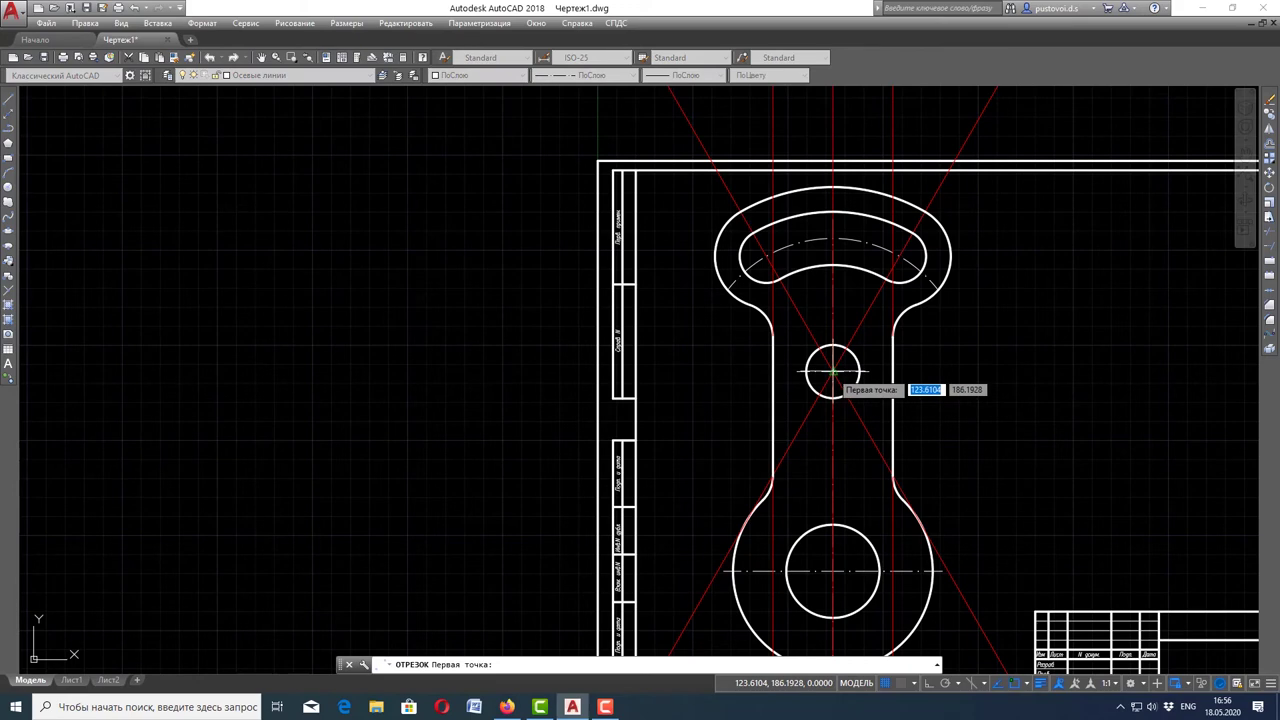
pyautogui.scroll(10, 832, 372)
pyautogui.click(836, 297)
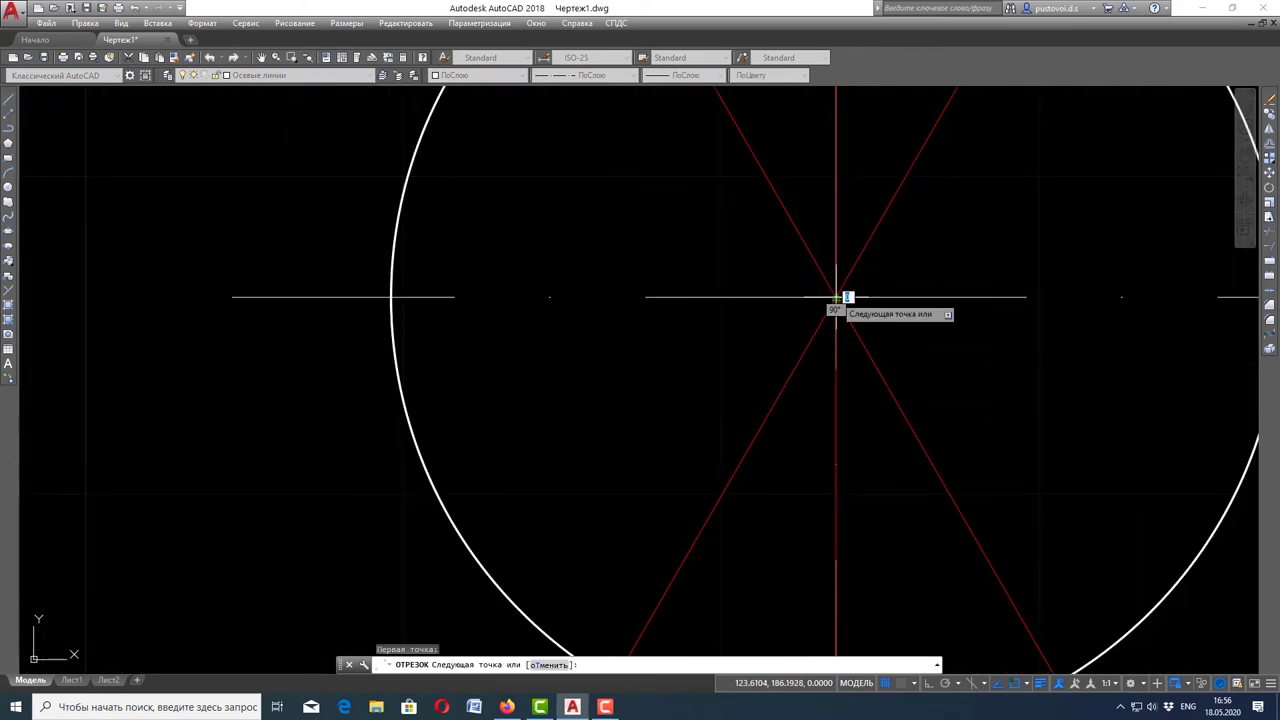
pyautogui.scroll(-8, 836, 297)
pyautogui.scroll(-2, 843, 286)
pyautogui.scroll(2, 808, 266)
pyautogui.scroll(3, 771, 143)
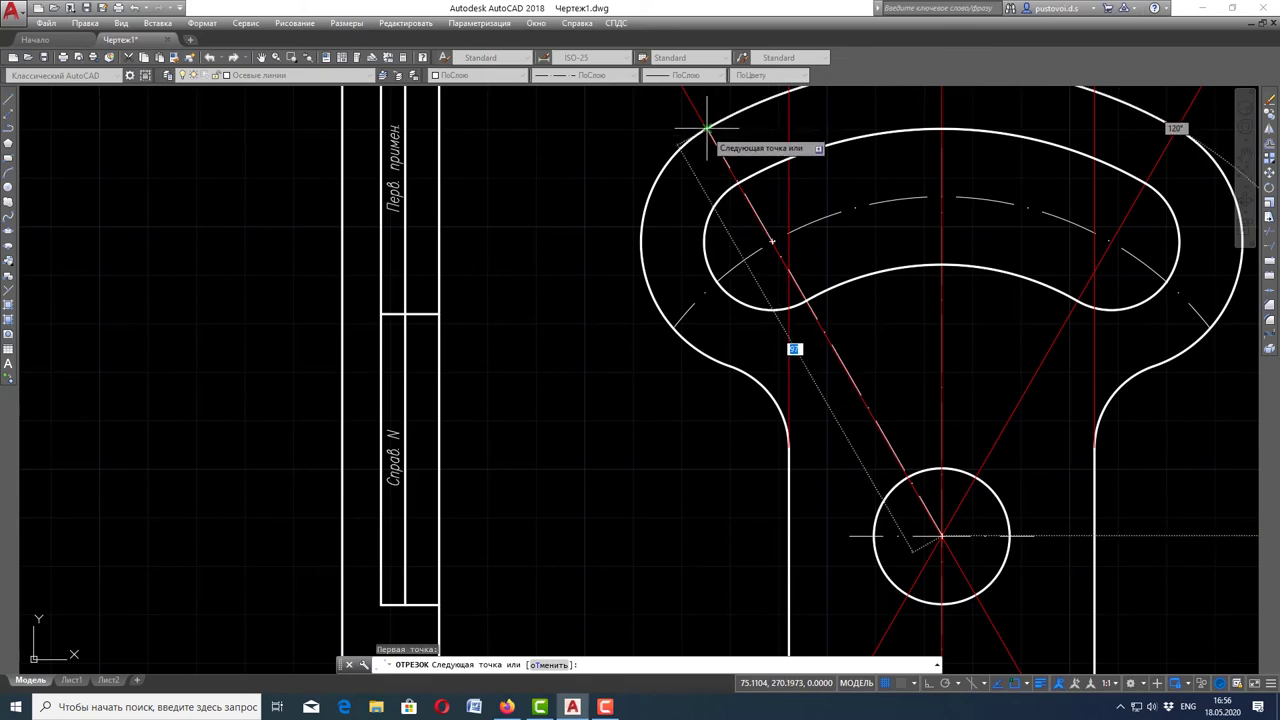
pyautogui.click(706, 128)
pyautogui.scroll(3, 885, 365)
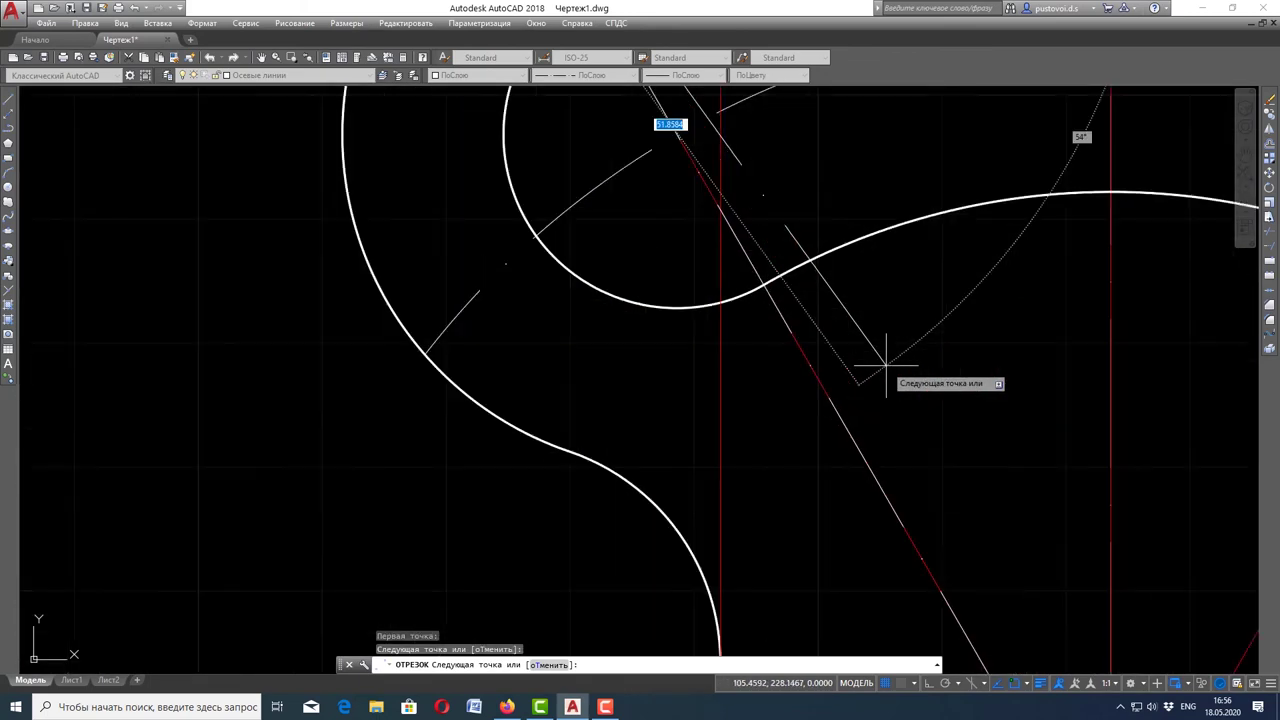
pyautogui.press('Escape')
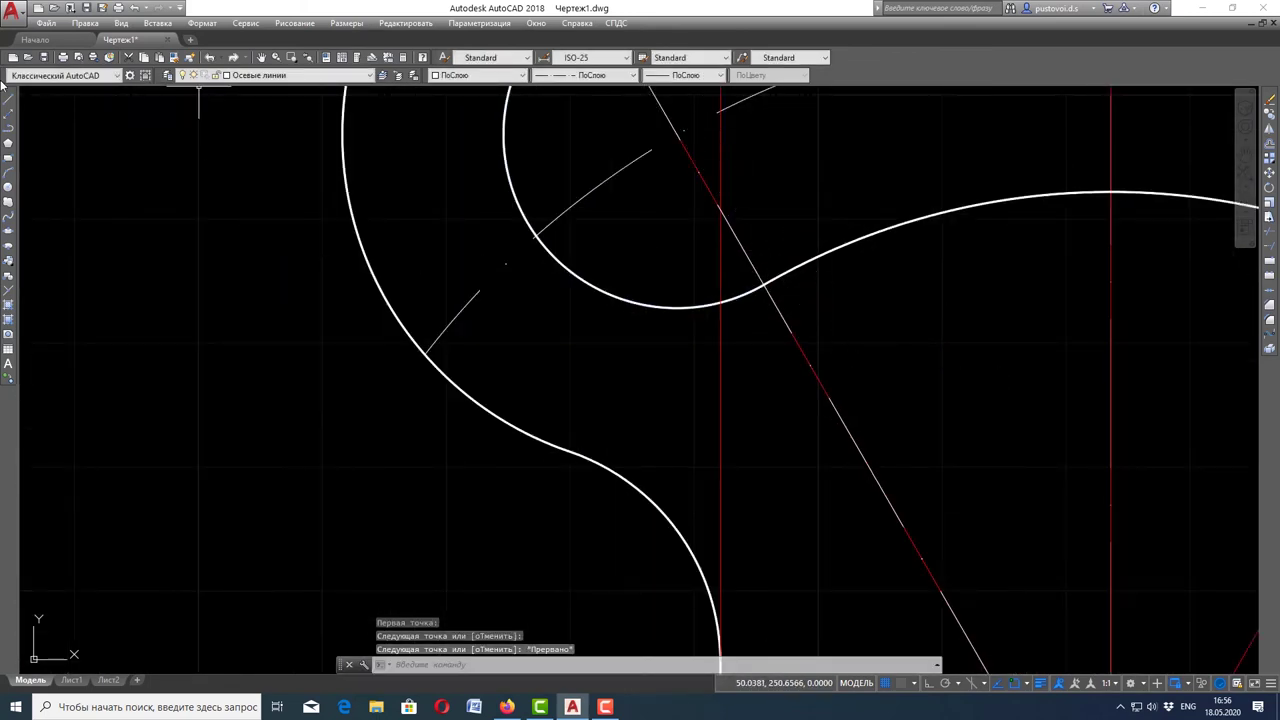
# Draw a second centre line from the small circle's centre up-right into the top lobe
pyautogui.click(10, 103)
pyautogui.scroll(-5, 380, 245)
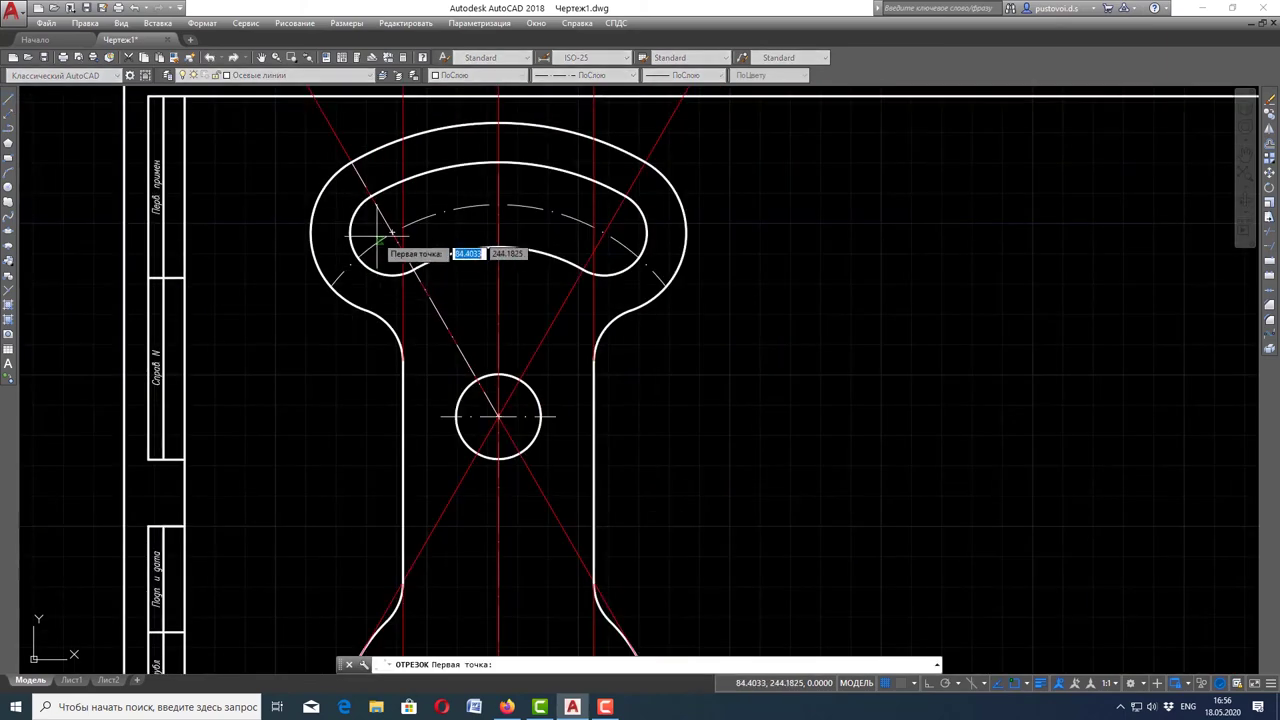
pyautogui.click(498, 416)
pyautogui.scroll(2, 640, 280)
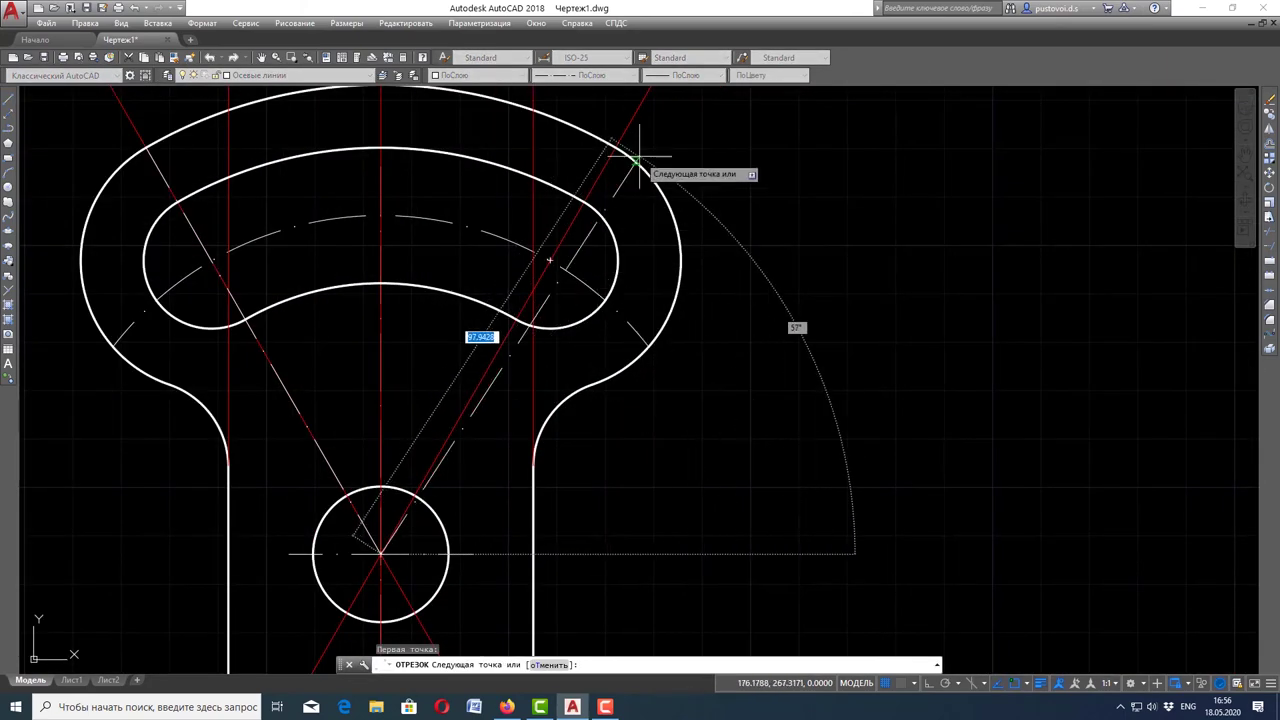
pyautogui.scroll(2, 620, 140)
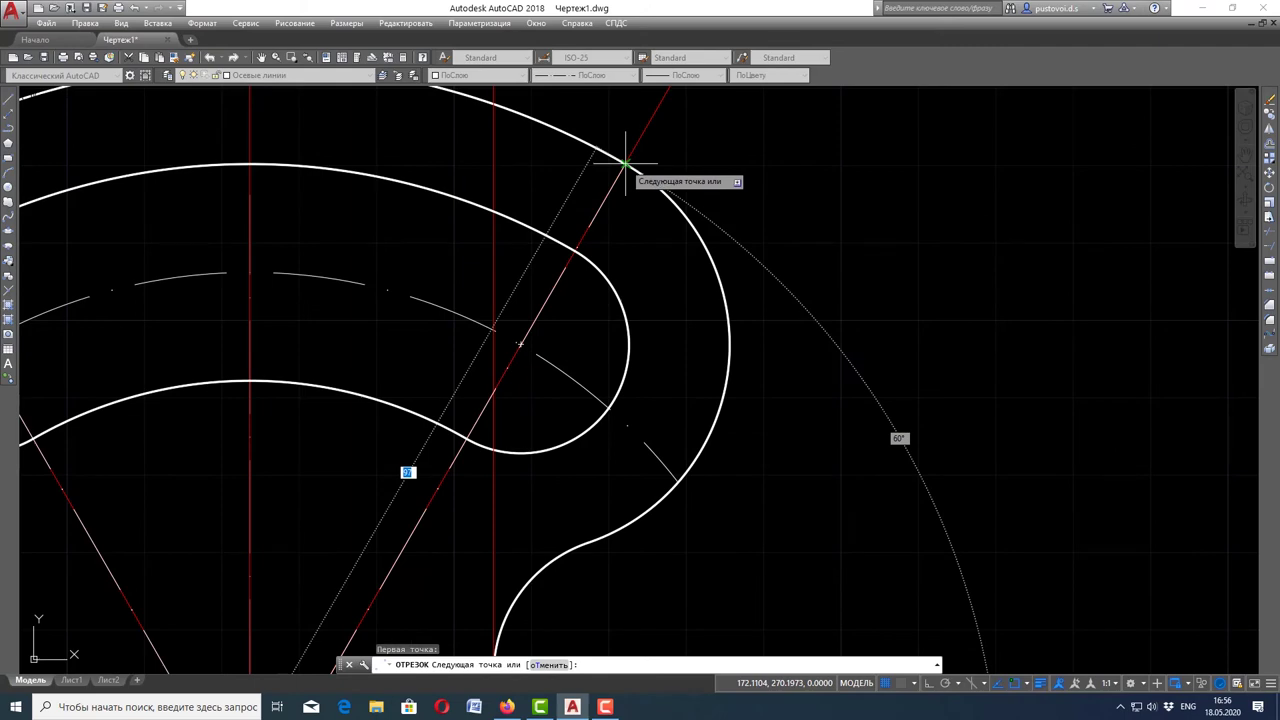
pyautogui.scroll(5, 625, 160)
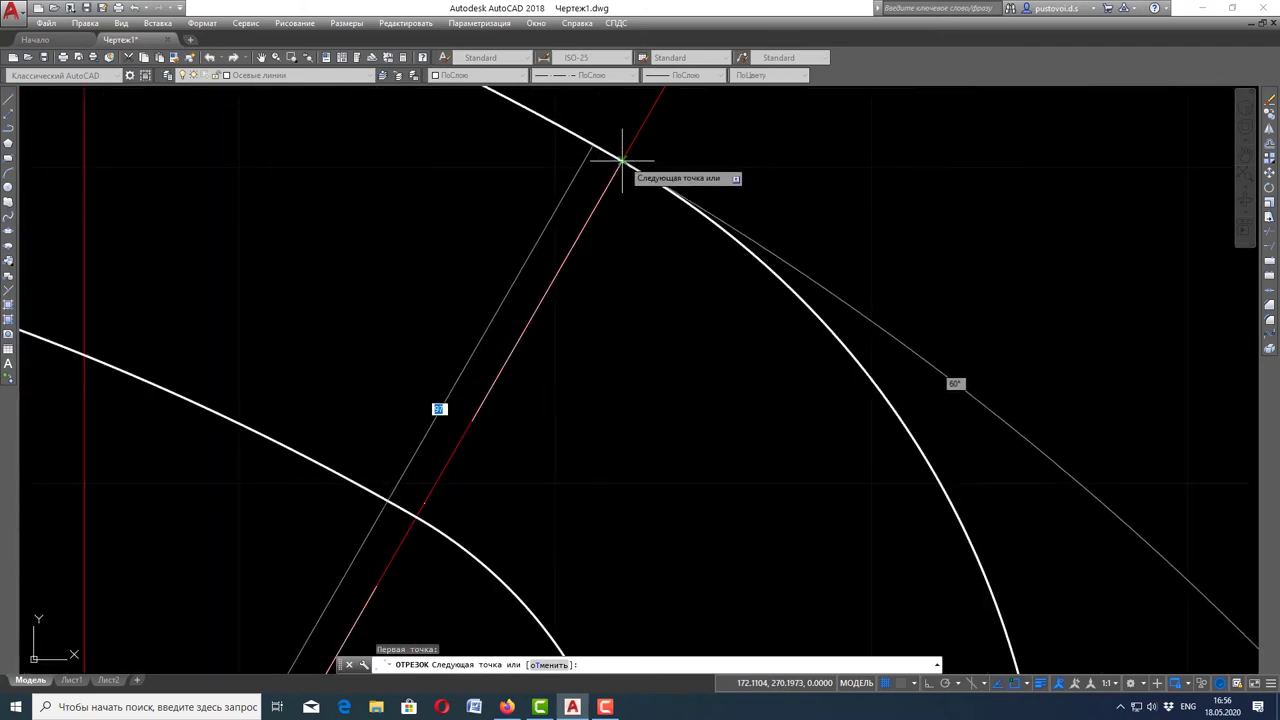
pyautogui.press('Escape')
pyautogui.scroll(-3, 622, 160)
pyautogui.scroll(-2, 590, 250)
pyautogui.scroll(-2, 618, 343)
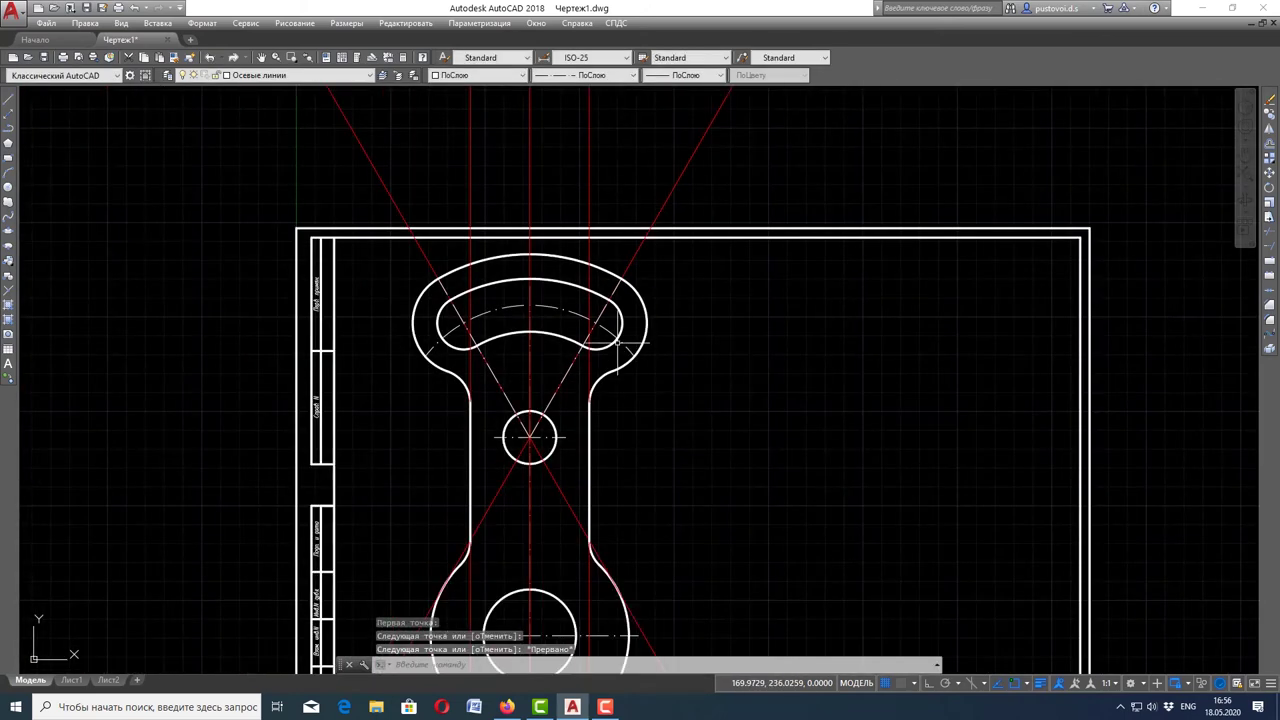
pyautogui.scroll(-2, 785, 346)
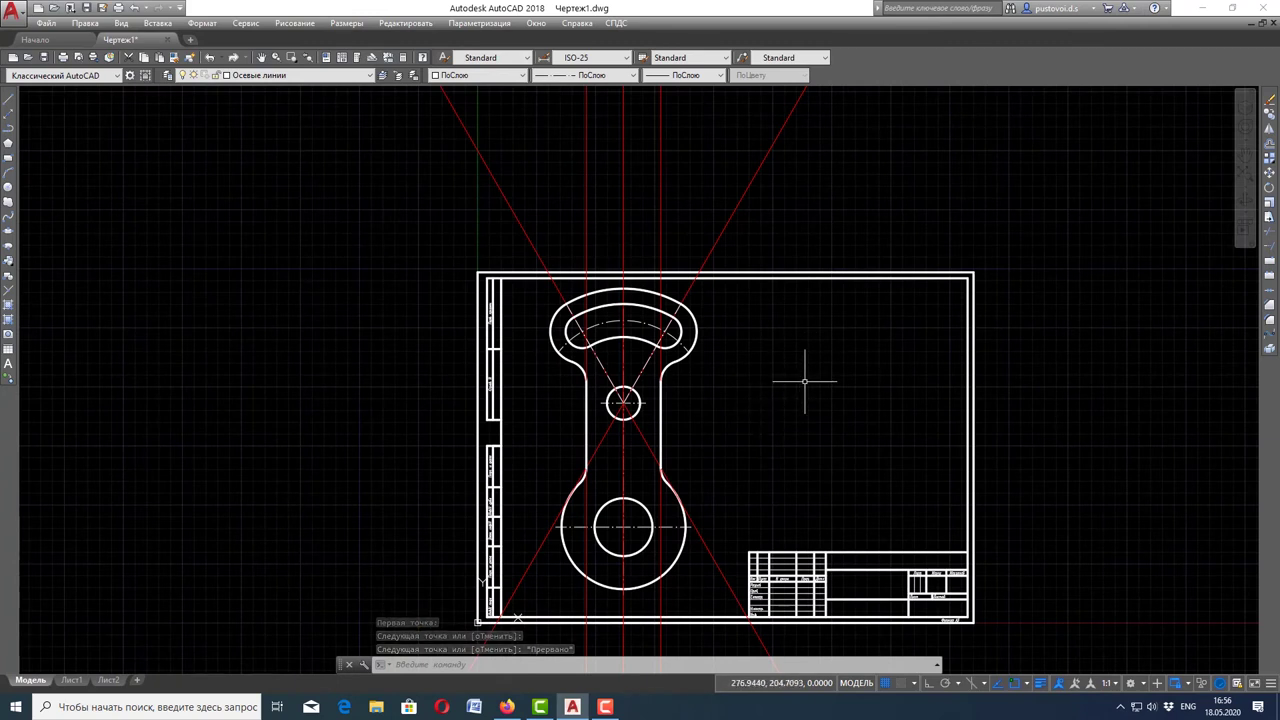
# Crossing-select the red construction lines and delete them
pyautogui.click(829, 183)
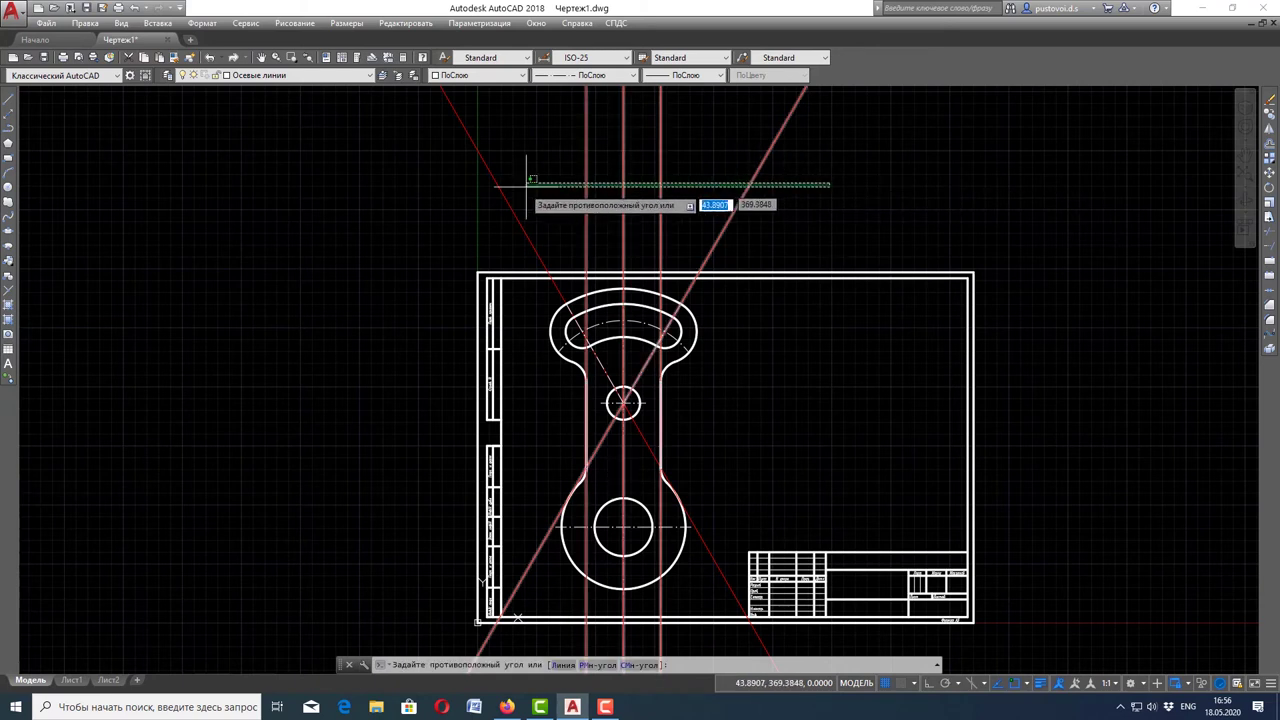
pyautogui.click(421, 211)
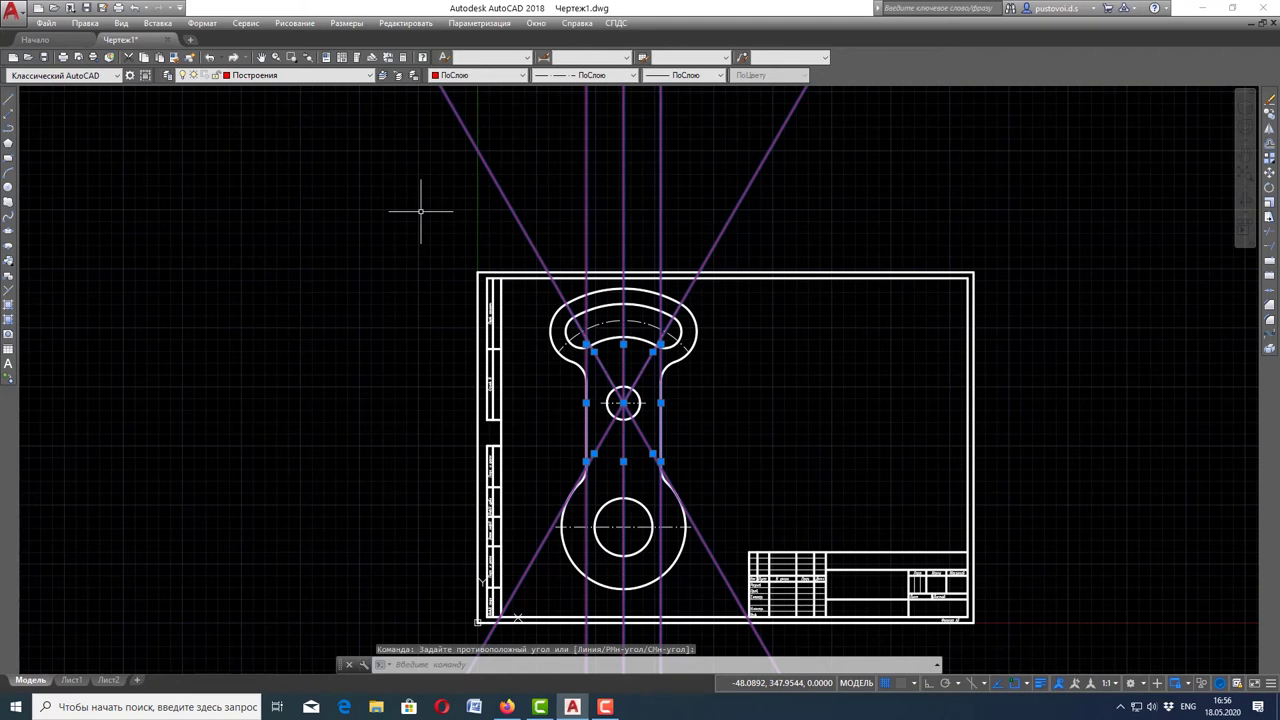
pyautogui.press('Delete')
pyautogui.scroll(2, 604, 298)
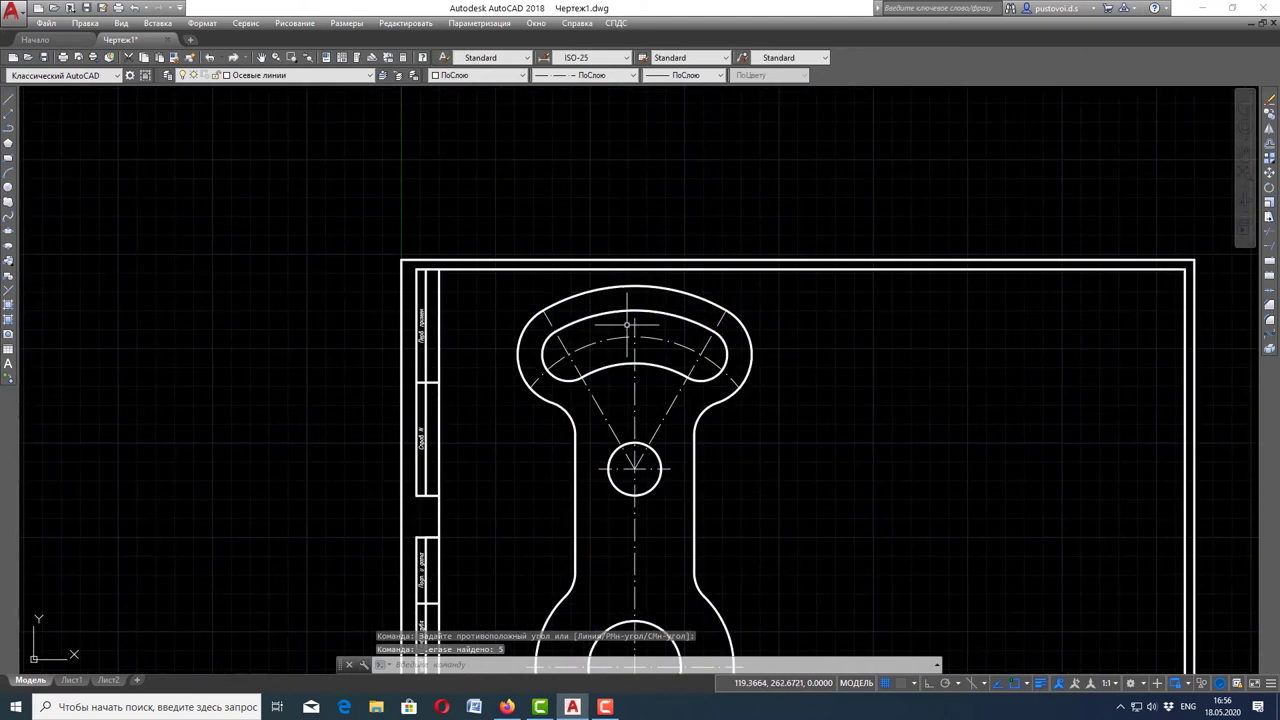
# Try a grip stretch on the vertical centre line's top end, then cancel it
pyautogui.click(634, 340)
pyautogui.click(635, 318)
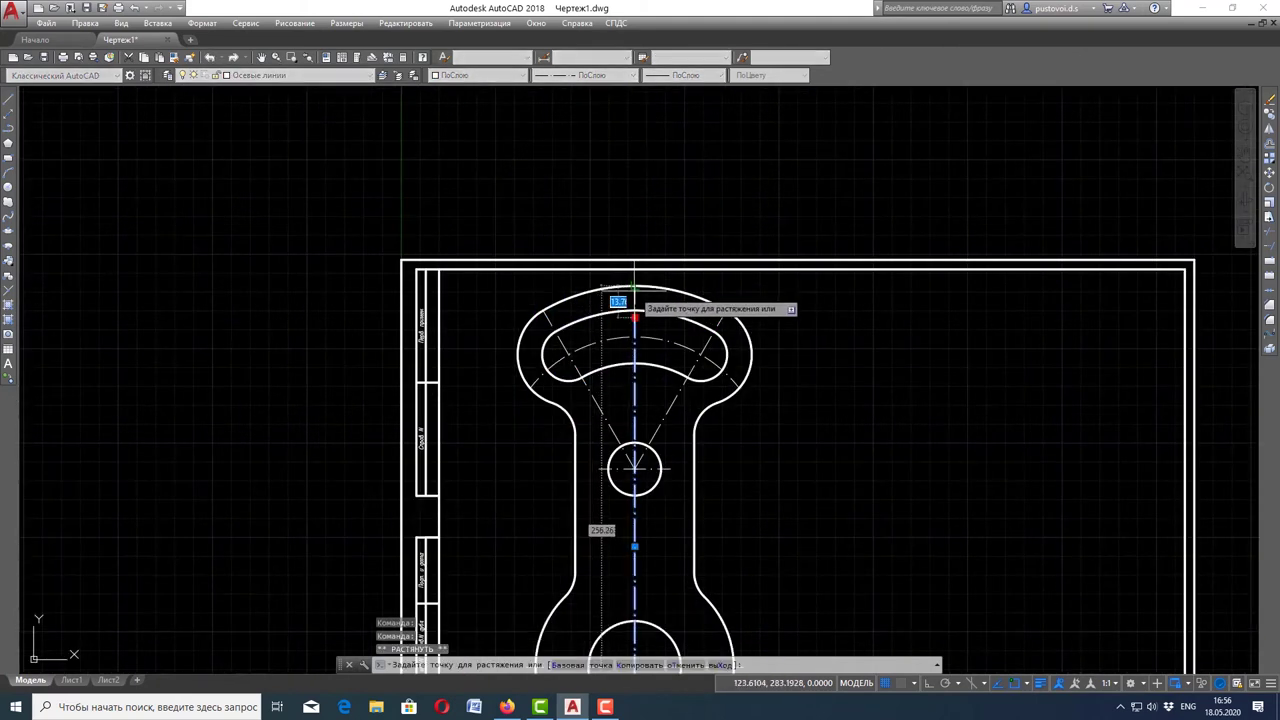
pyautogui.scroll(2, 631, 283)
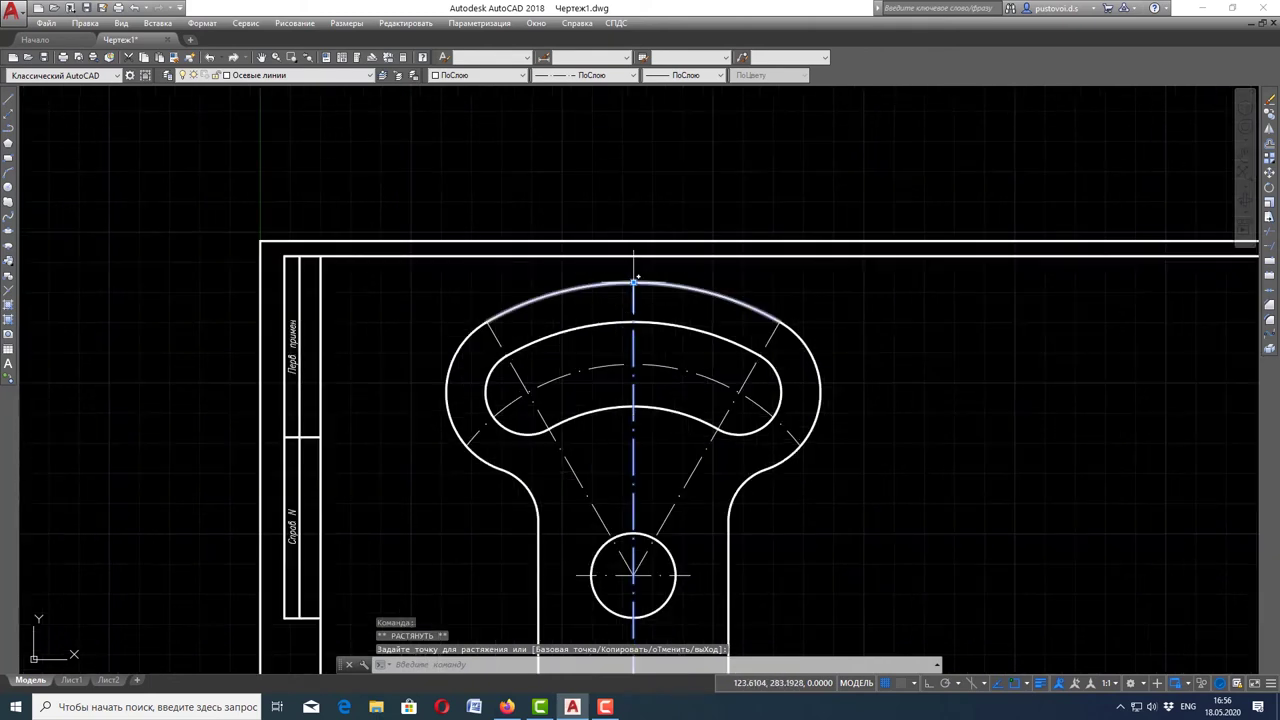
pyautogui.press('Escape')
pyautogui.scroll(-2, 670, 331)
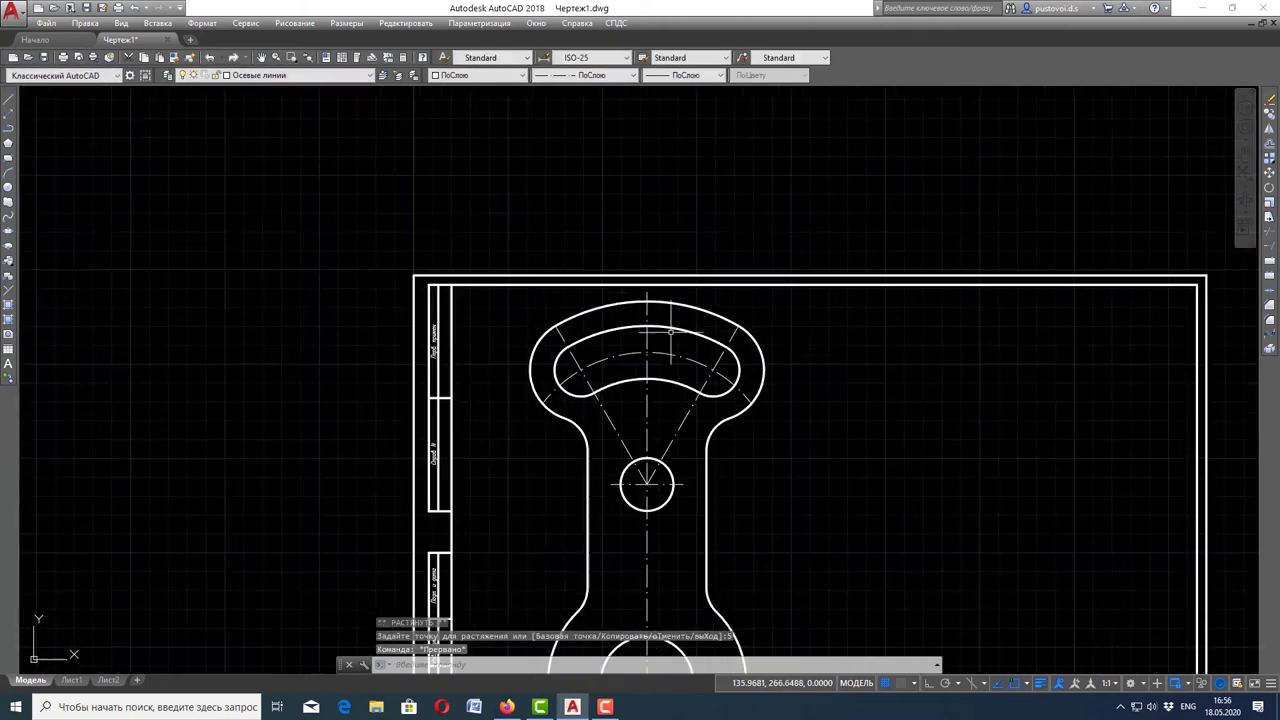
pyautogui.scroll(-2, 741, 277)
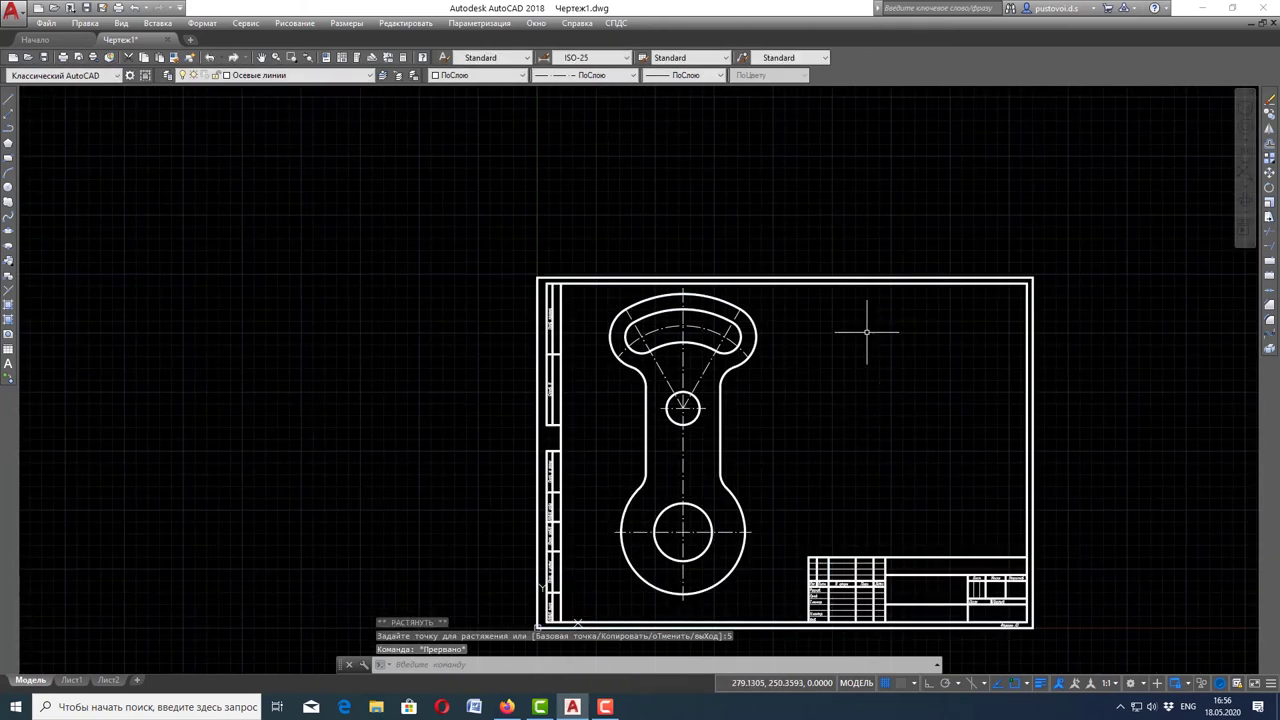
pyautogui.scroll(2, 671, 257)
pyautogui.scroll(2, 671, 263)
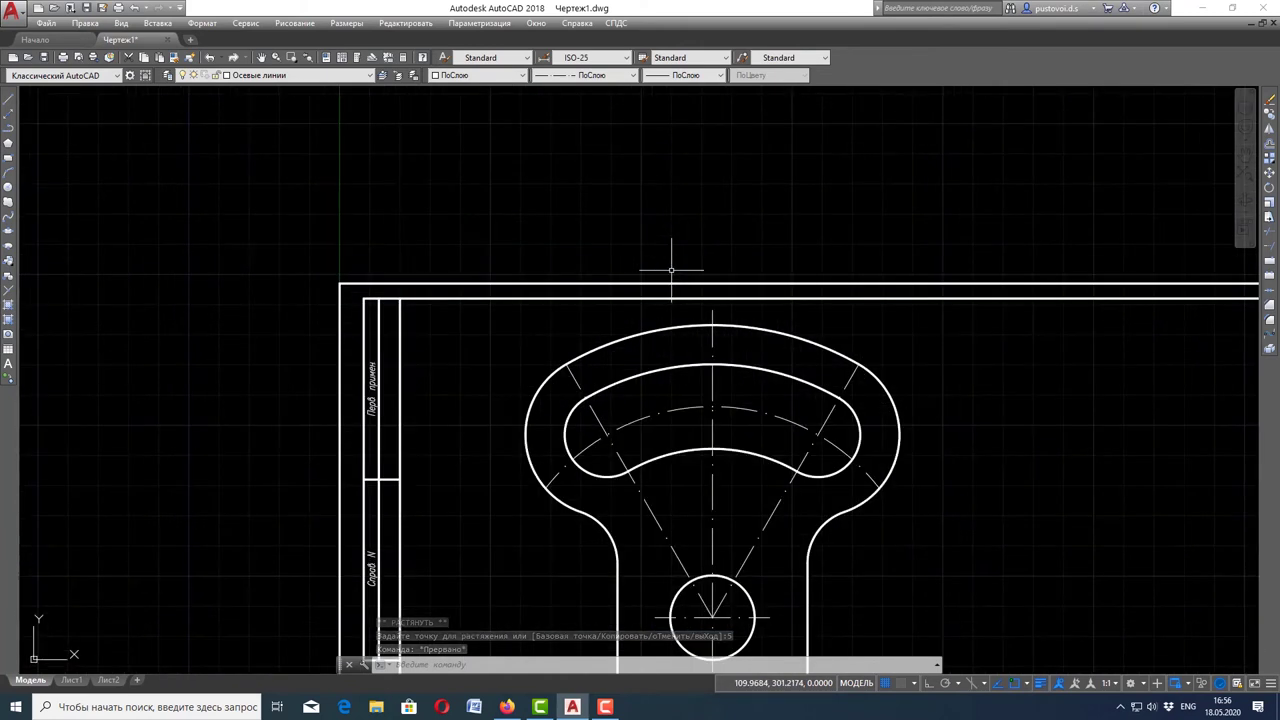
pyautogui.scroll(-2, 671, 269)
pyautogui.scroll(-2, 672, 269)
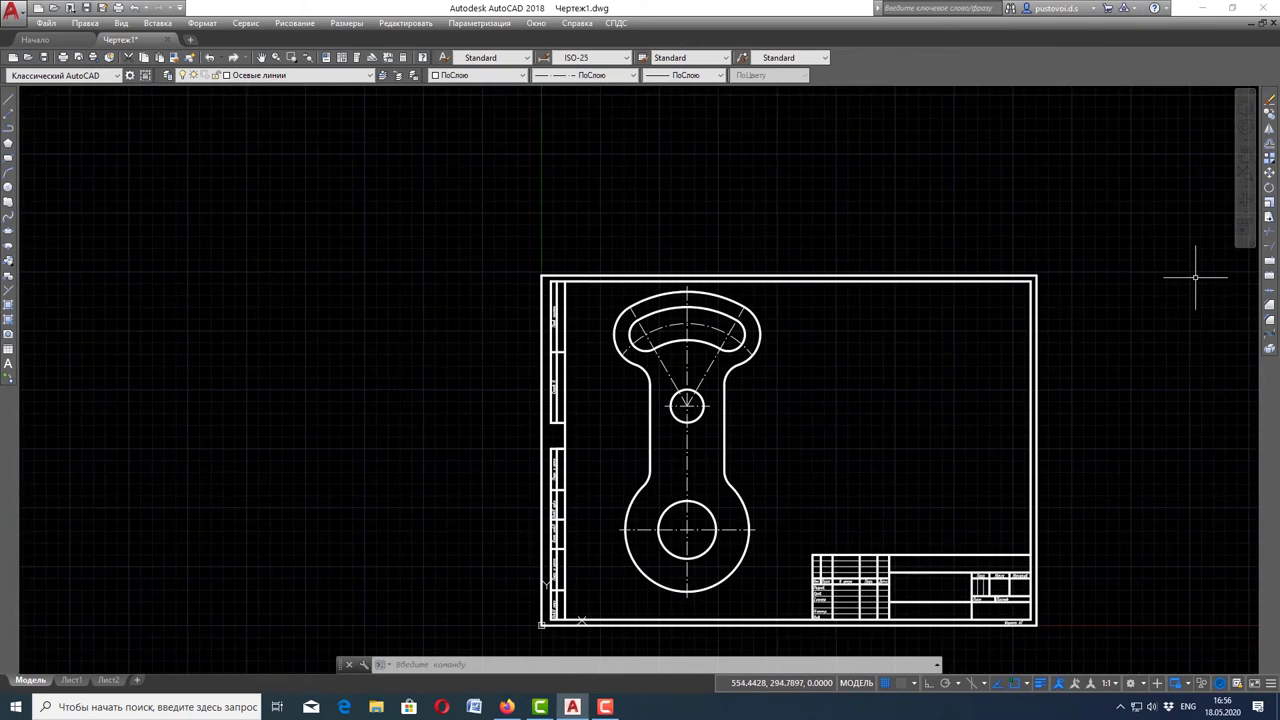
pyautogui.click(586, 599)
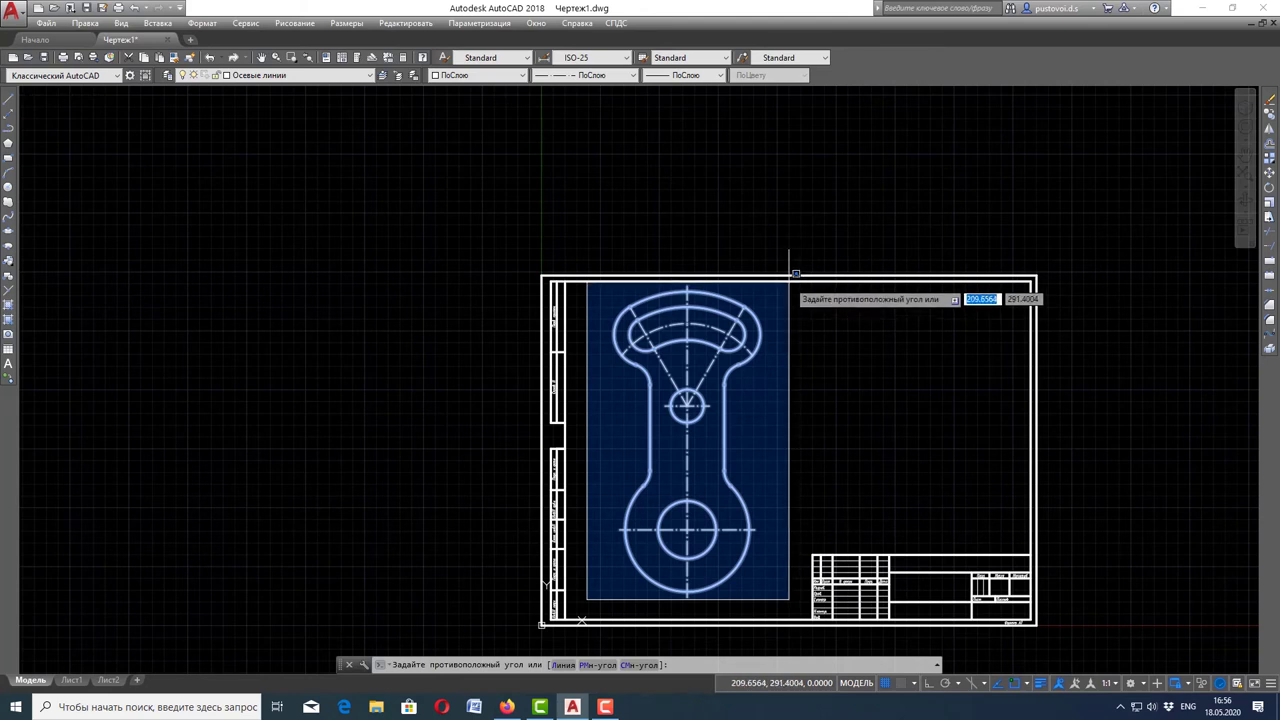
# Move the whole lever slightly lower from the lower circle's centre, then bring up the Firefox reference
pyautogui.click(789, 280)
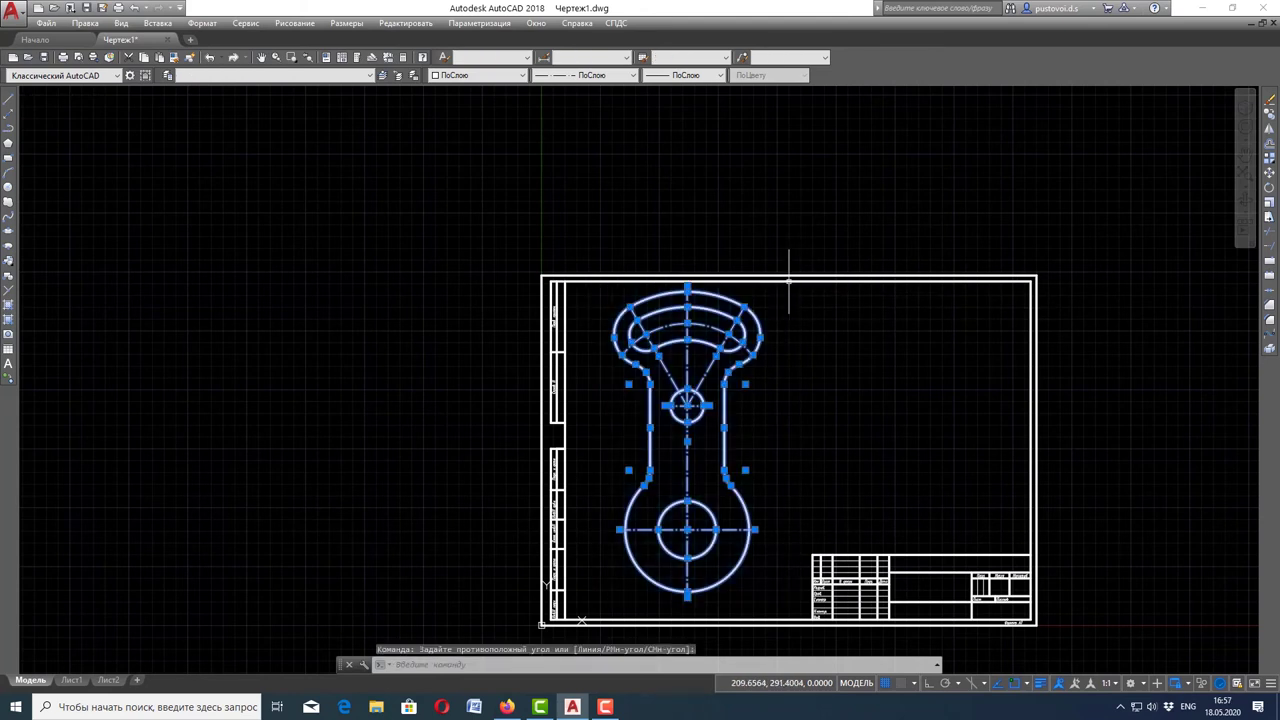
pyautogui.click(1271, 174)
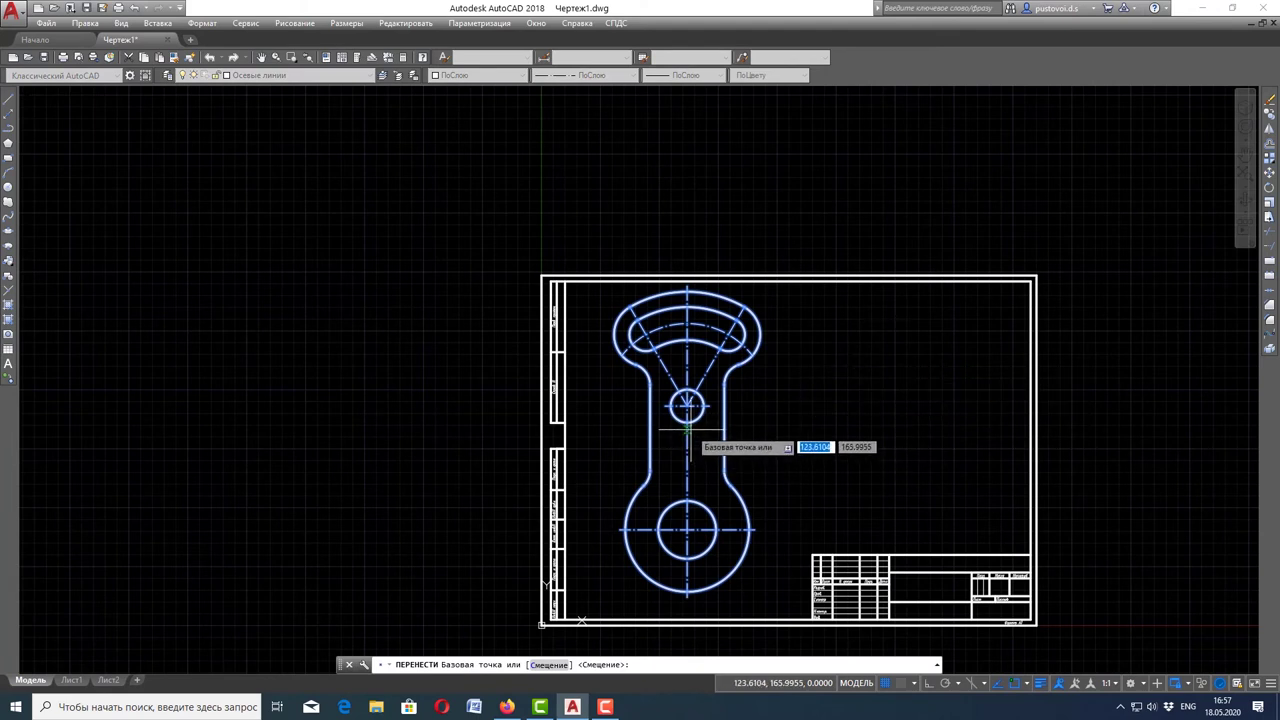
pyautogui.click(687, 530)
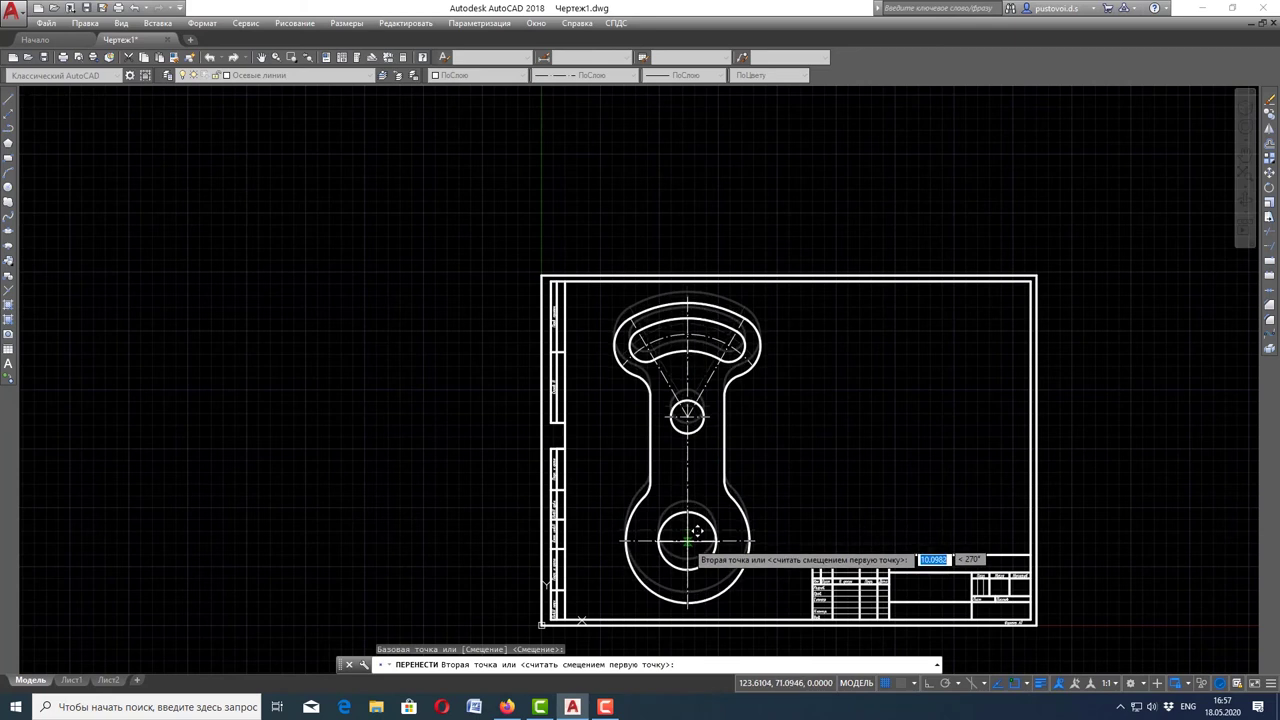
pyautogui.click(697, 533)
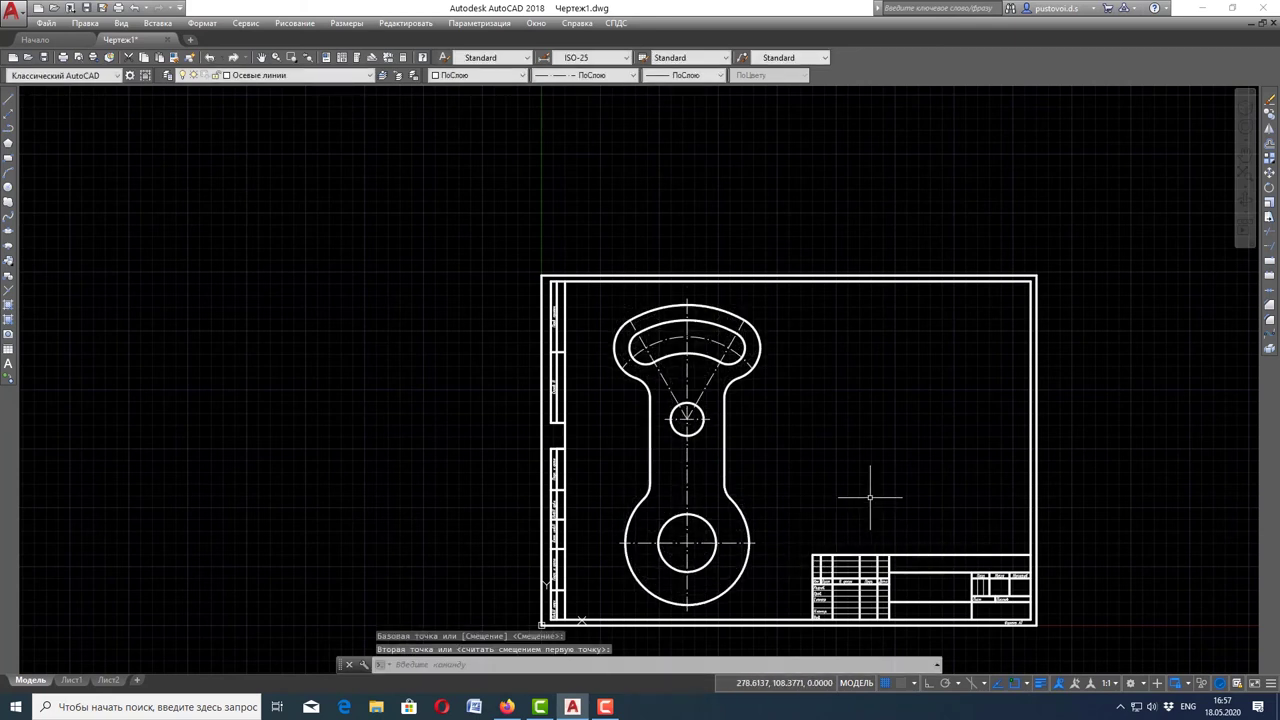
pyautogui.press('Escape')
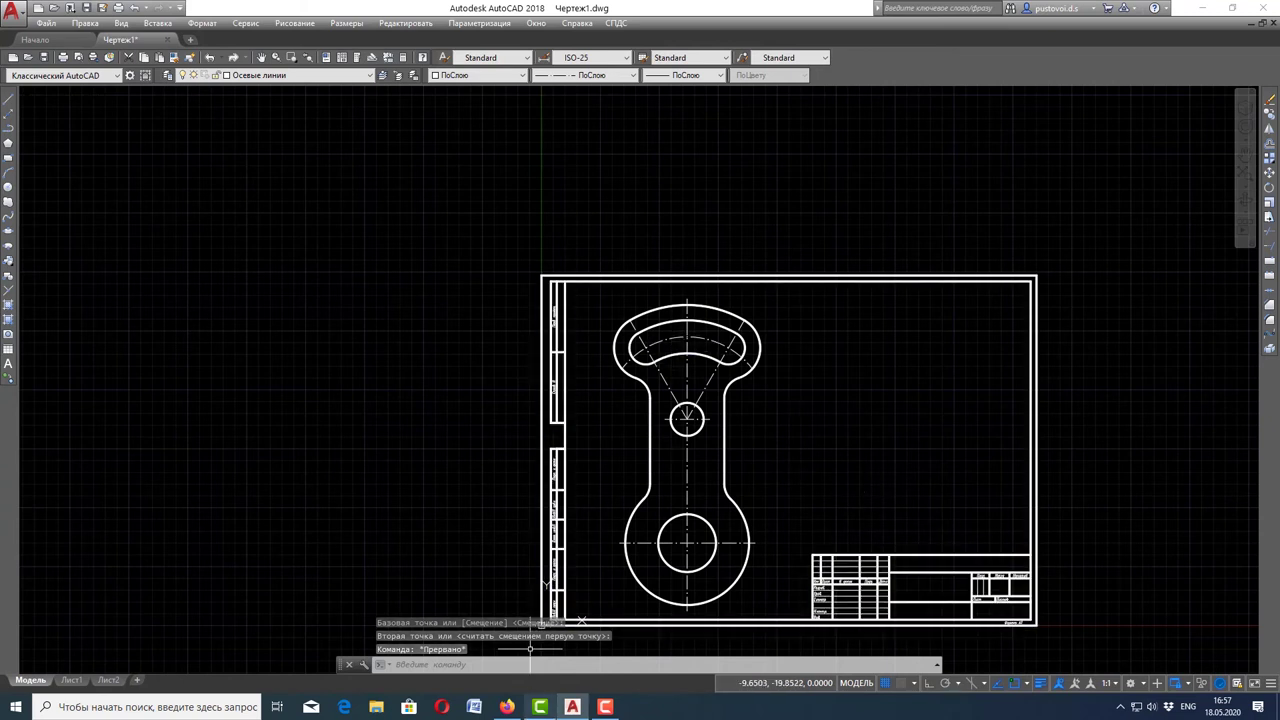
pyautogui.click(519, 712)
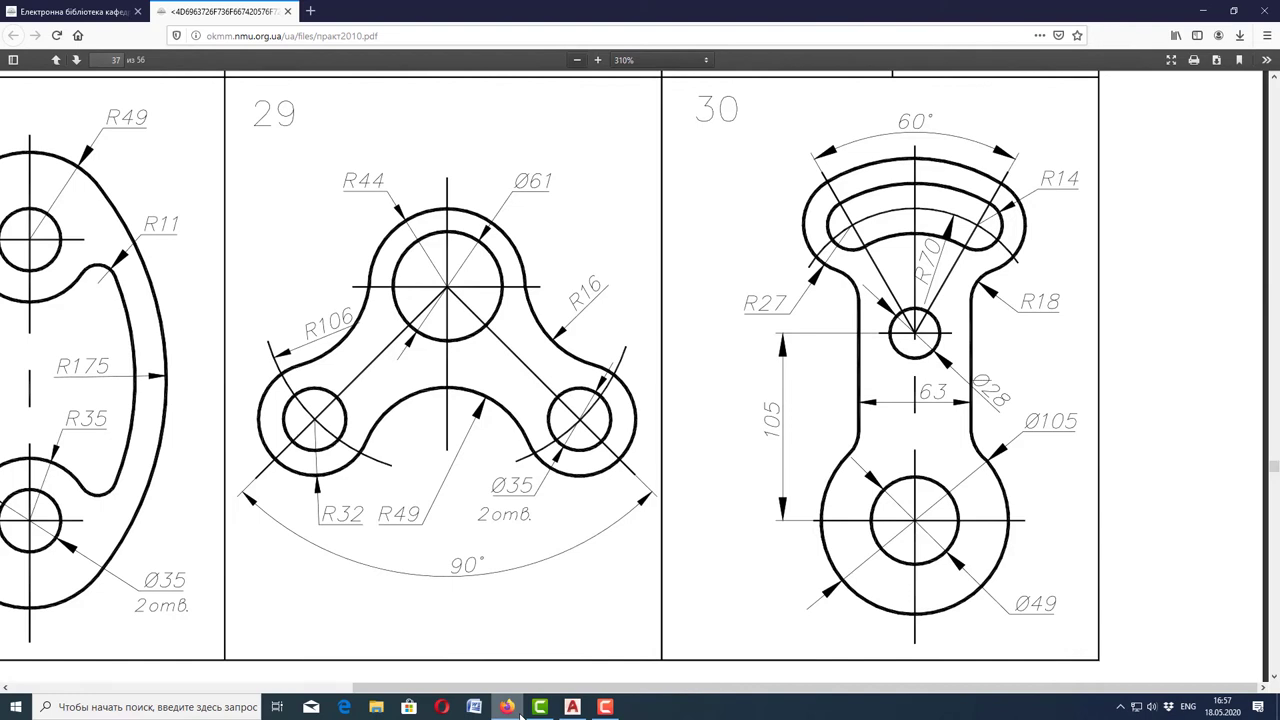
# Leave the drawing 30 reference sheet and return to the AutoCAD drawing
pyautogui.click(580, 706)
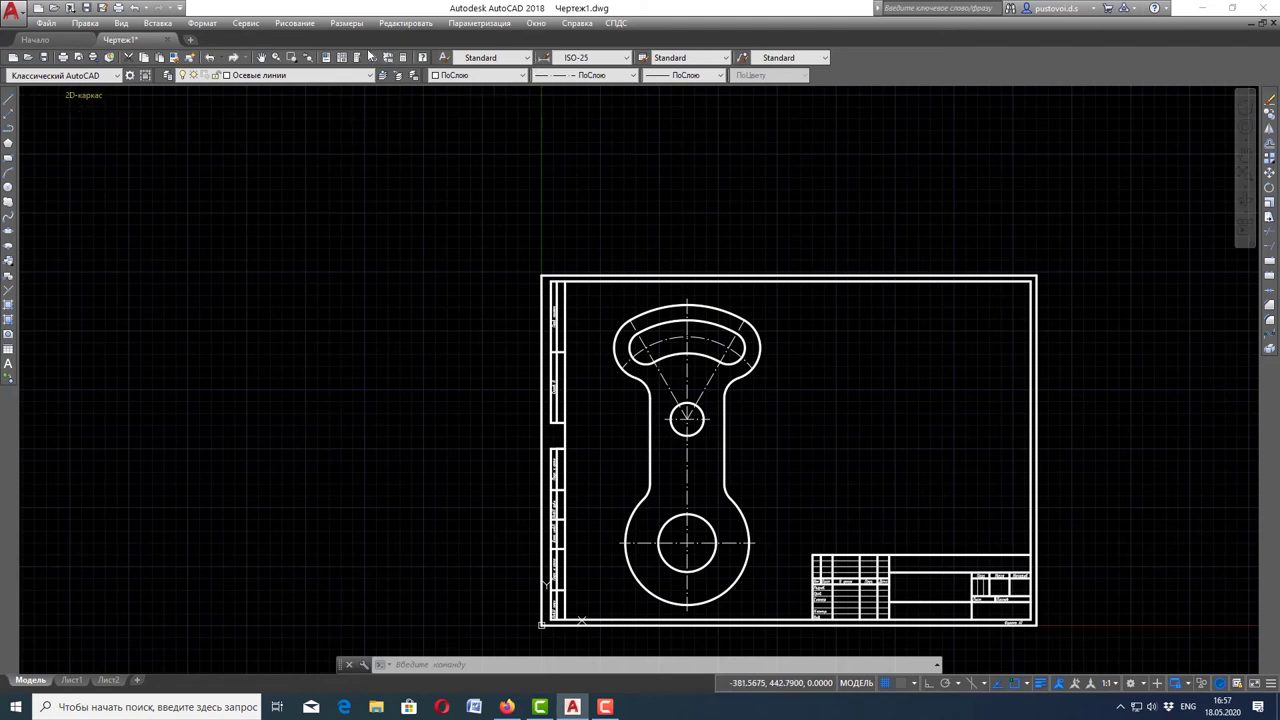
# On the Размеры layer, add a vertical 105 linear dimension between the two circle centres
pyautogui.click(345, 76)
pyautogui.click(300, 145)
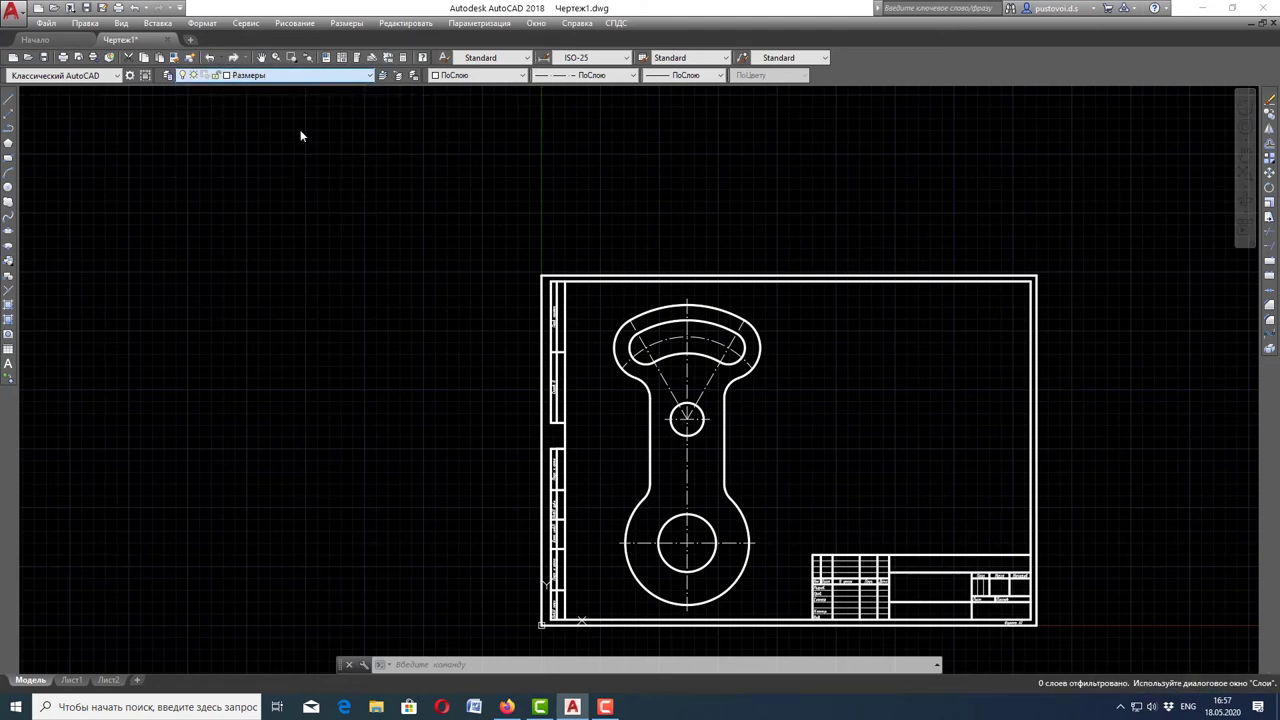
pyautogui.click(347, 23)
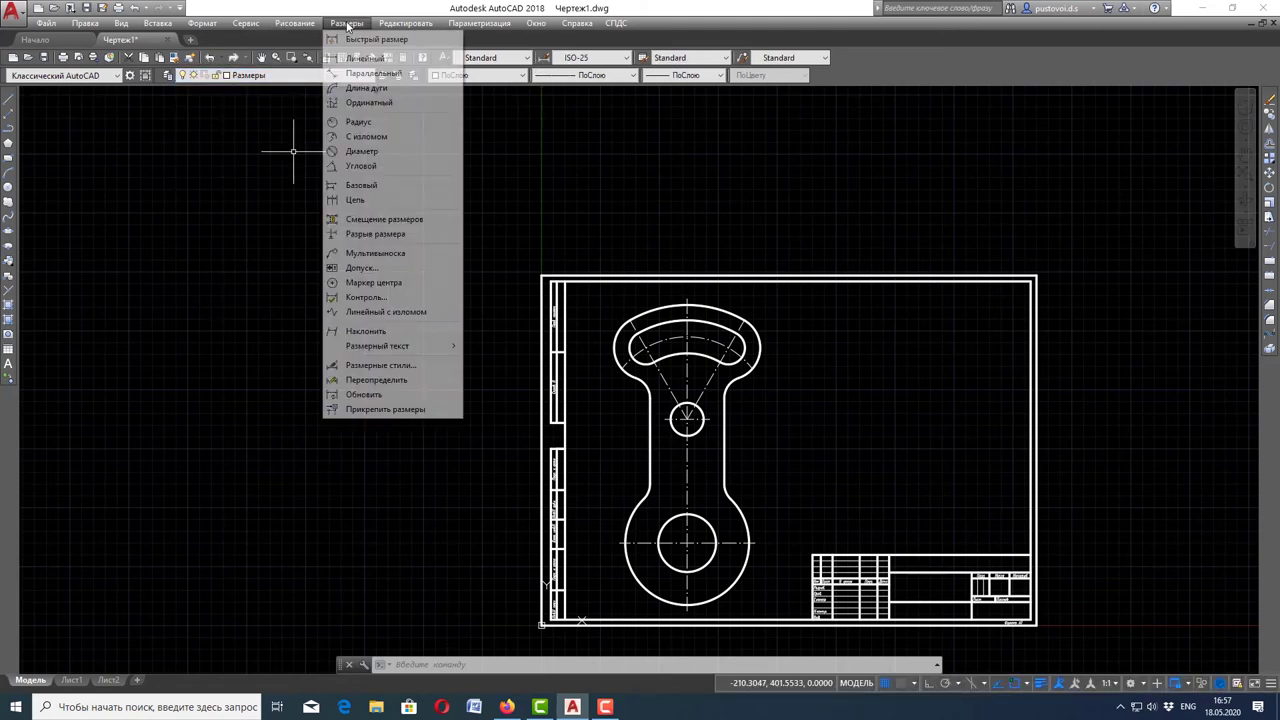
pyautogui.click(362, 58)
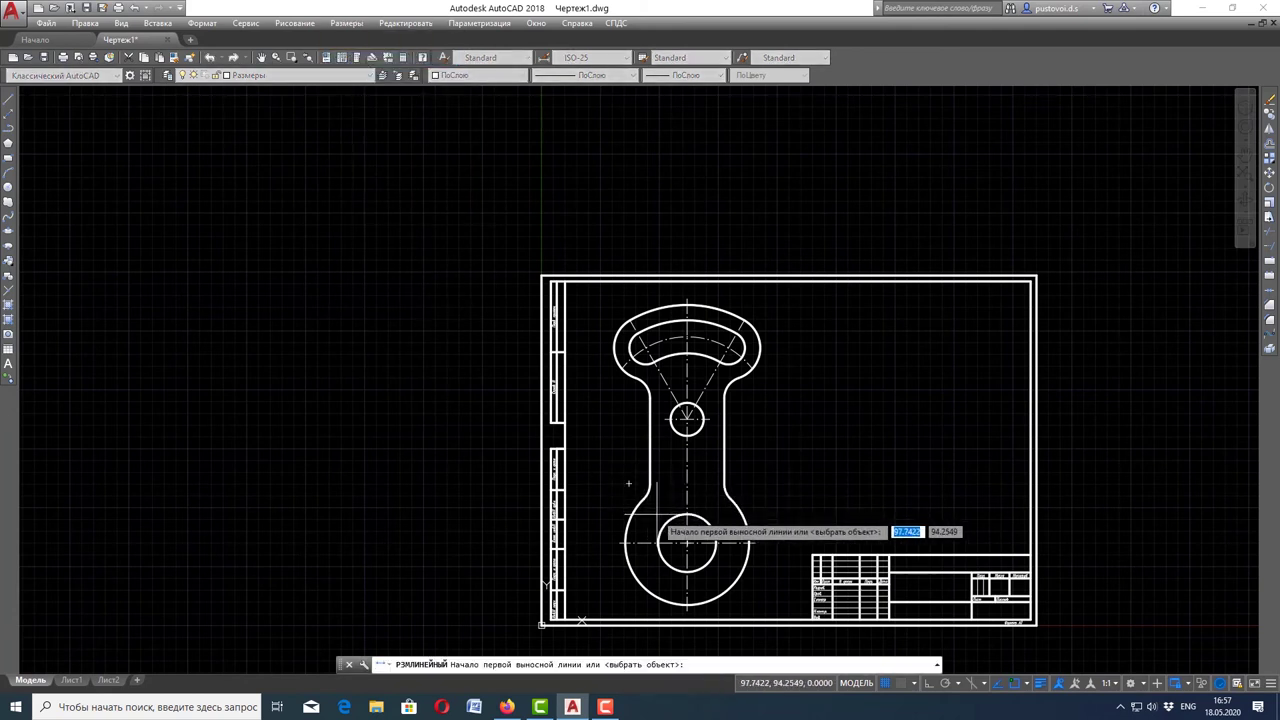
pyautogui.scroll(3, 687, 543)
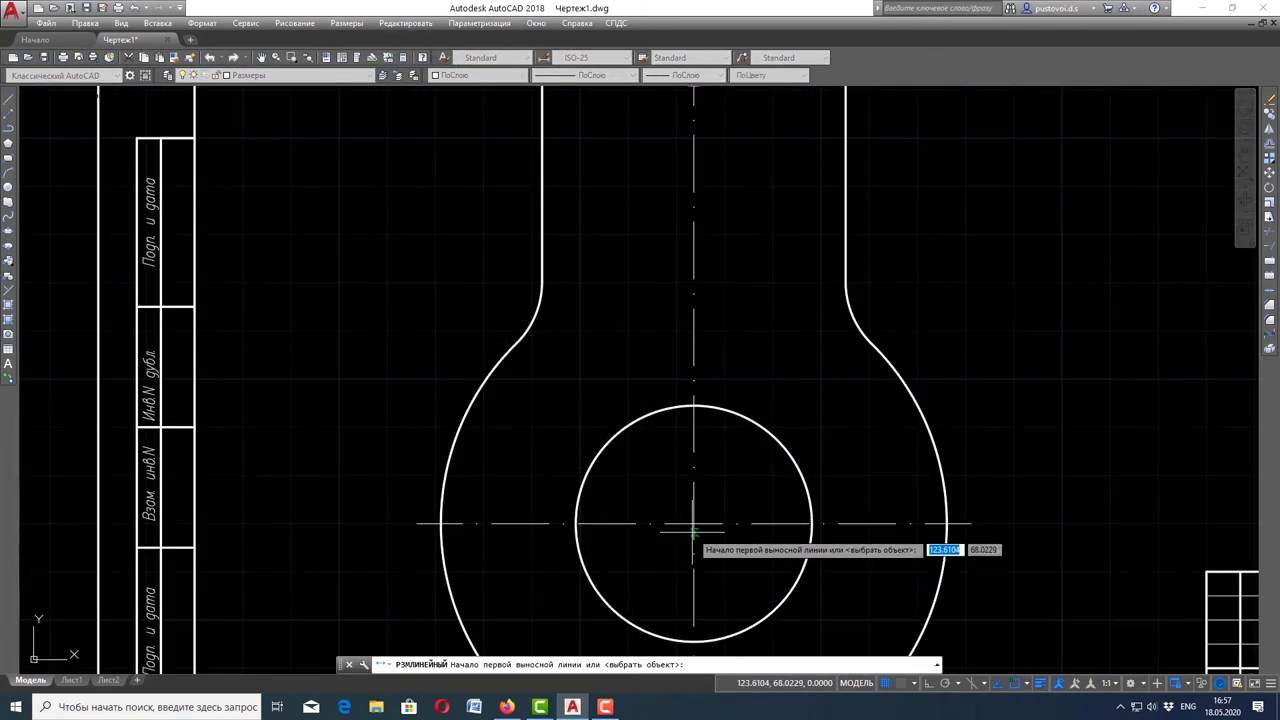
pyautogui.click(686, 522)
pyautogui.scroll(-2, 690, 520)
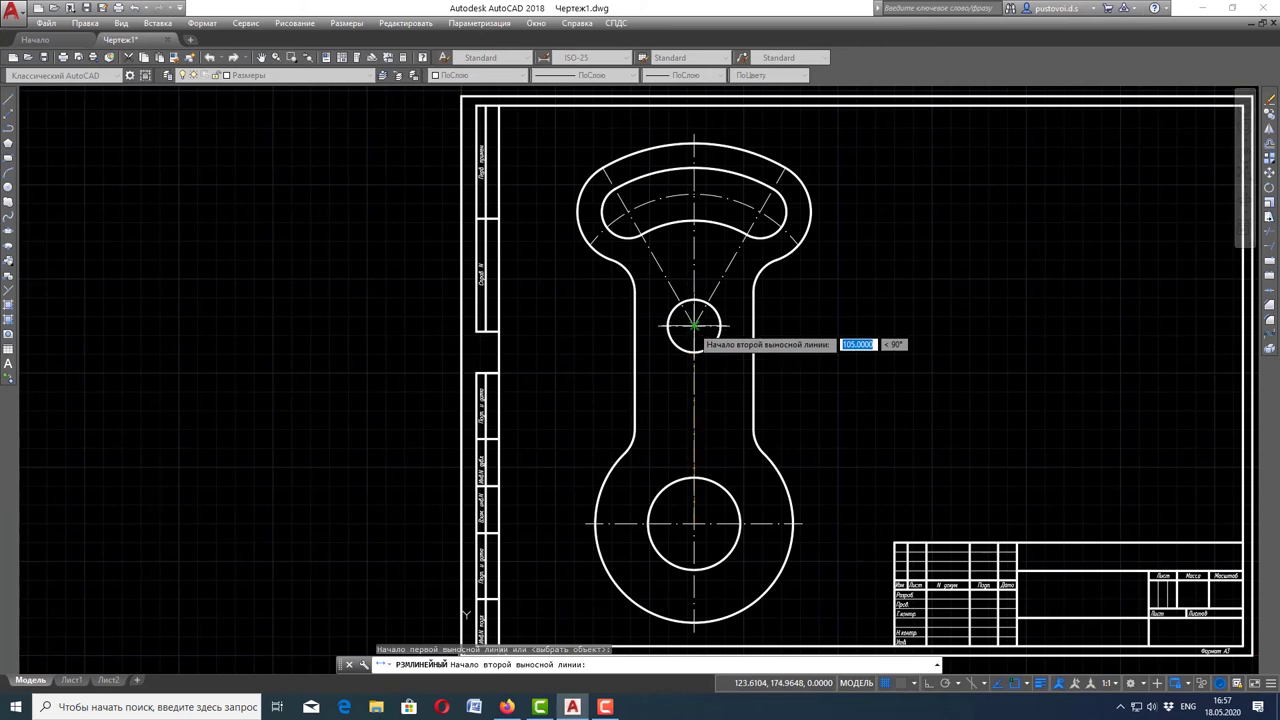
pyautogui.click(694, 325)
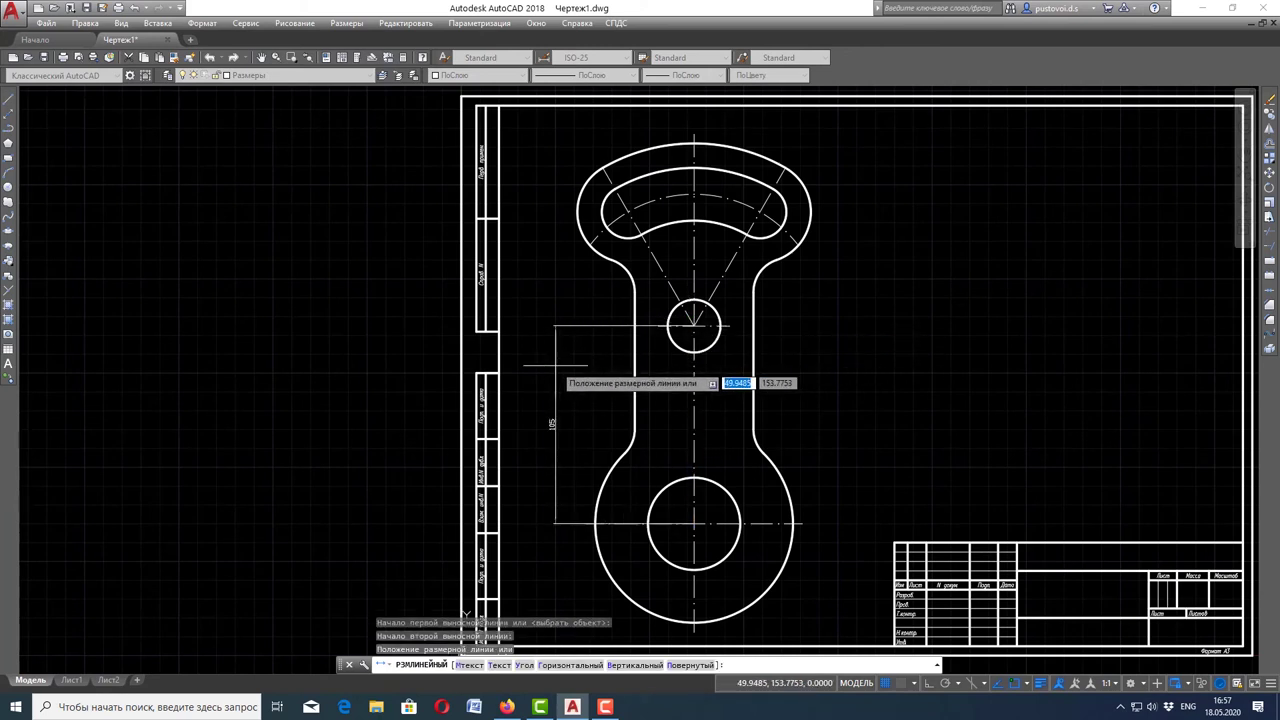
pyautogui.scroll(2, 555, 365)
pyautogui.scroll(-2, 549, 360)
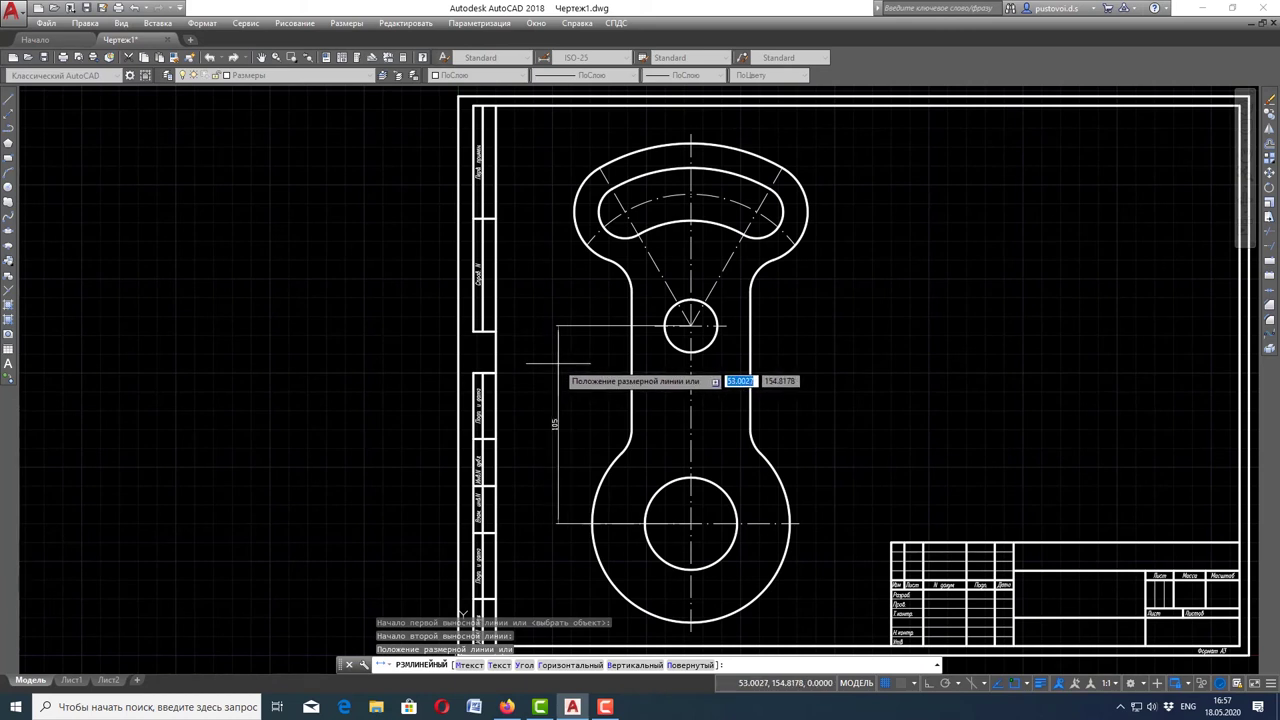
pyautogui.click(549, 365)
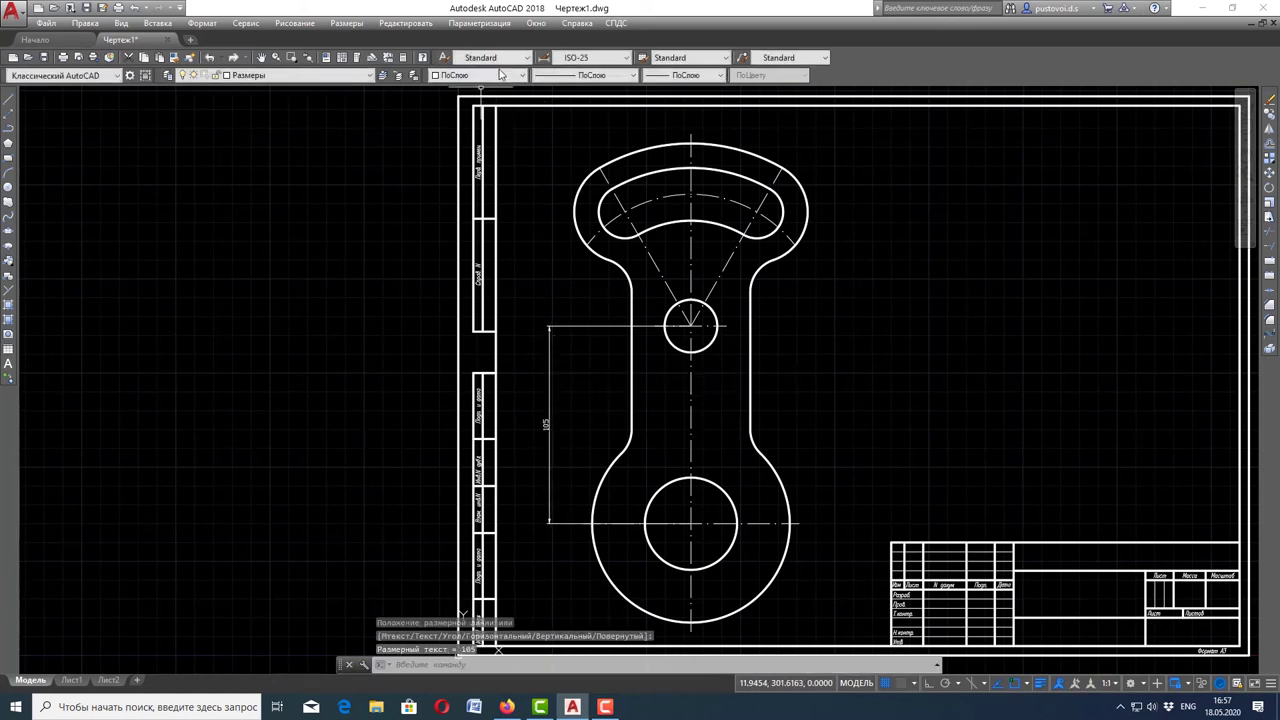
# Add a horizontal 63 linear dimension across the shaft width
pyautogui.click(295, 22)
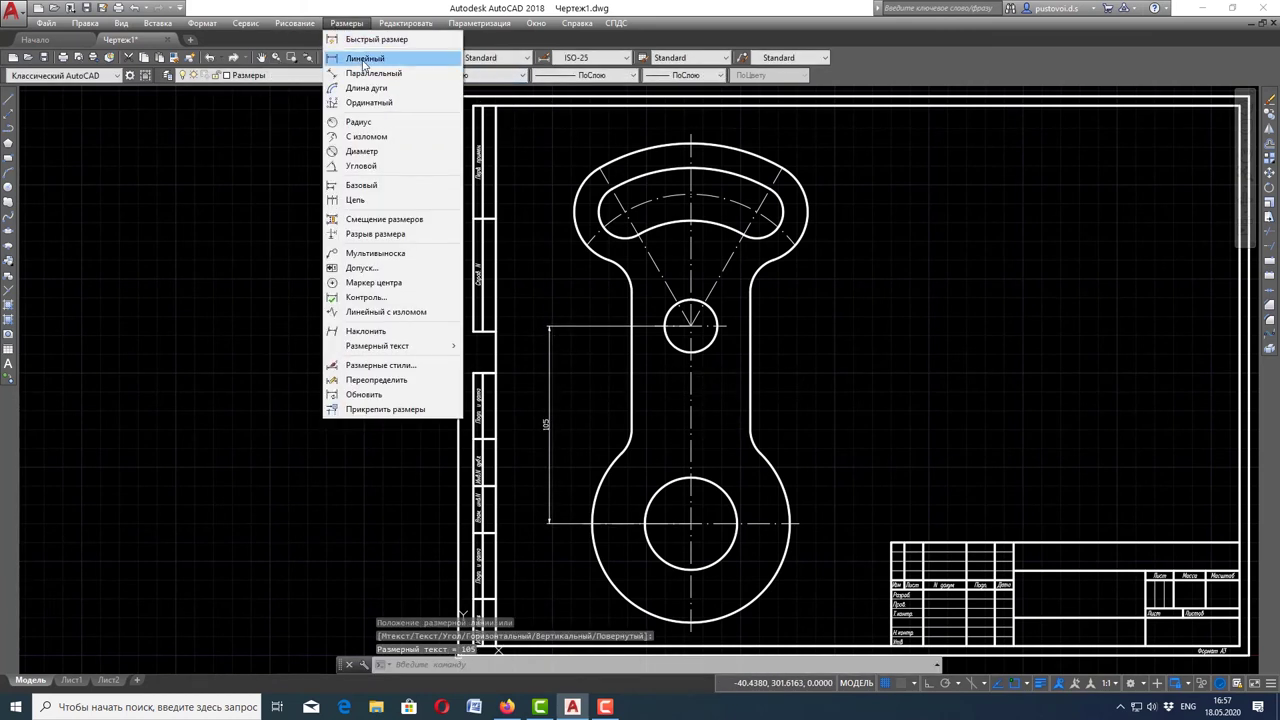
pyautogui.click(352, 58)
pyautogui.click(632, 376)
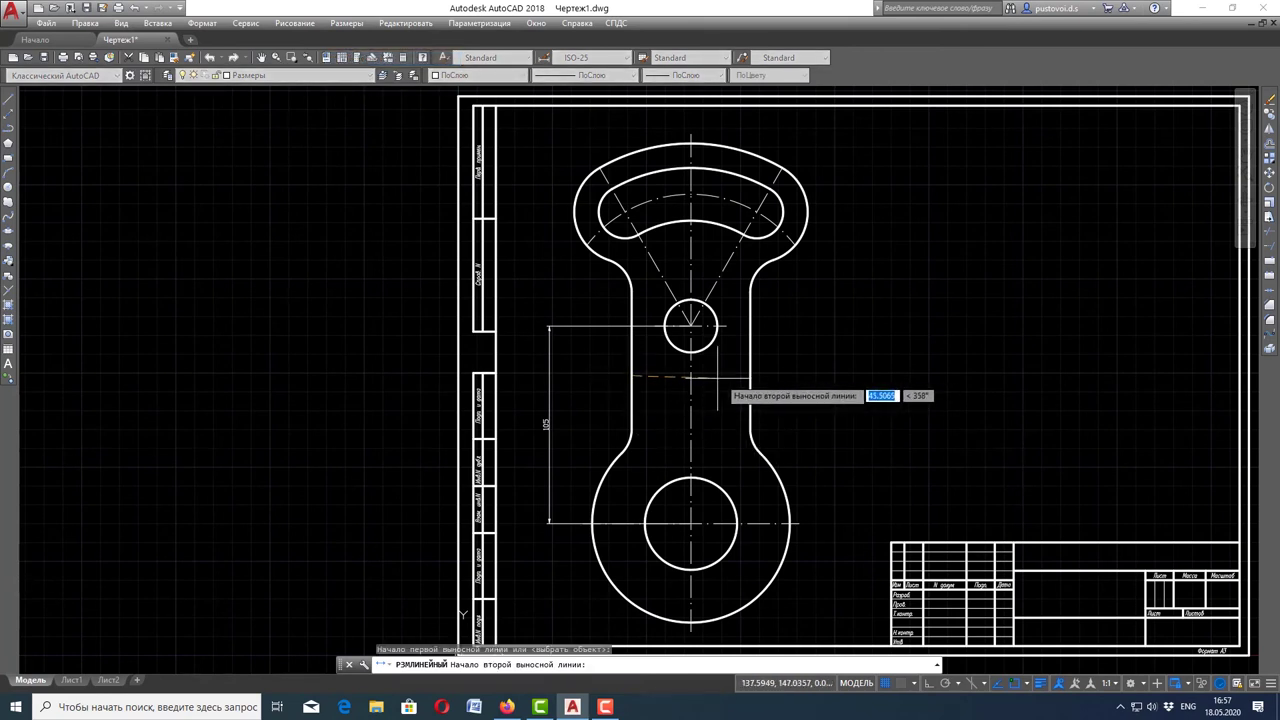
pyautogui.click(748, 376)
pyautogui.scroll(2, 724, 390)
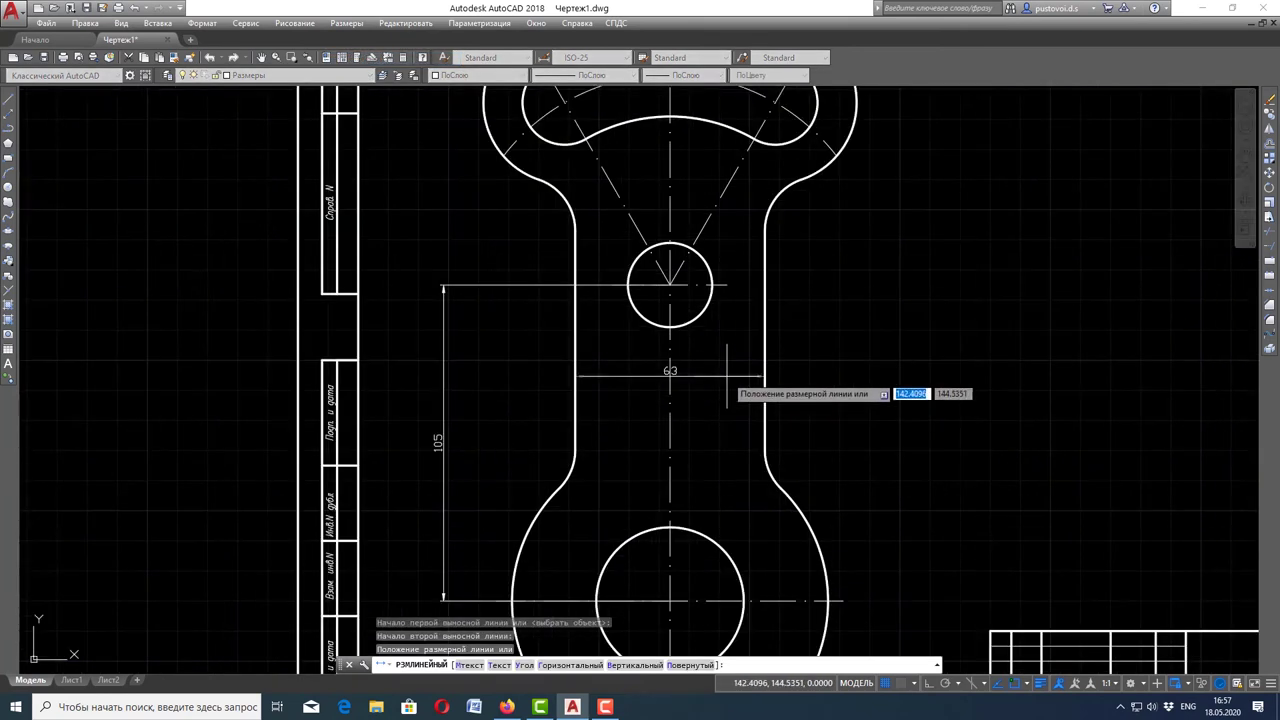
pyautogui.click(727, 377)
pyautogui.scroll(-2, 727, 377)
pyautogui.press('Escape')
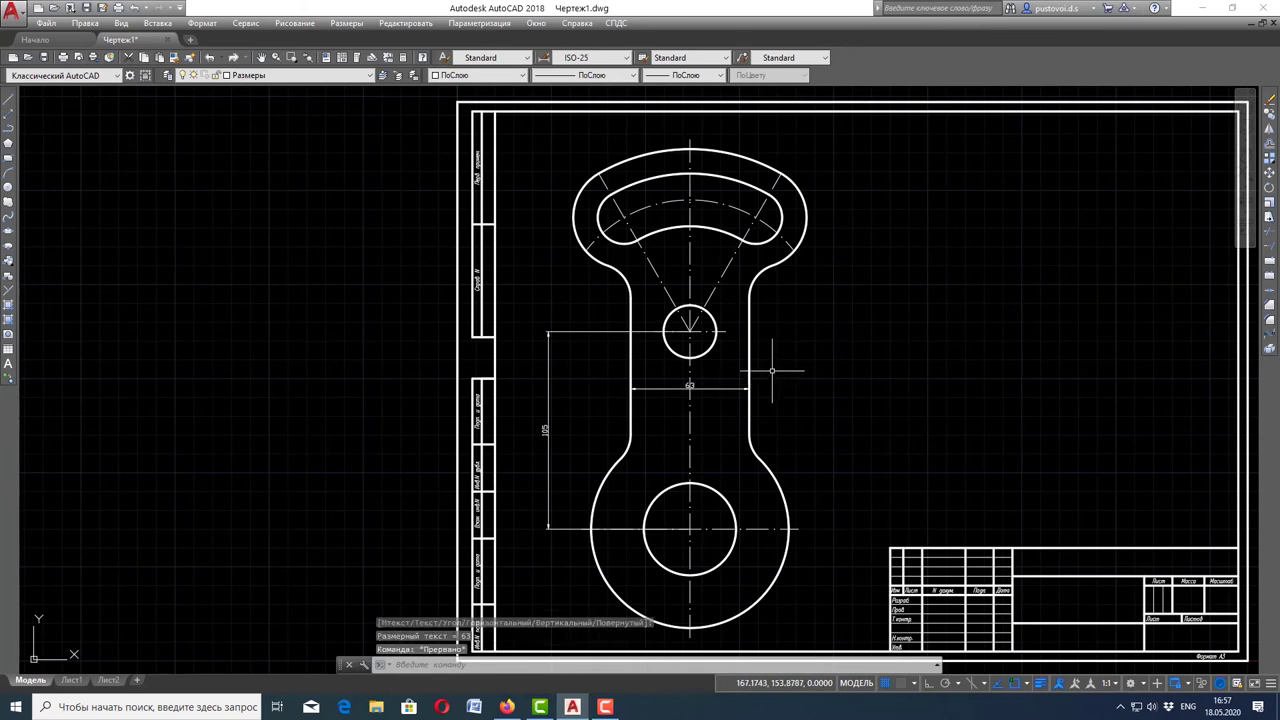
pyautogui.scroll(-1, 765, 370)
pyautogui.scroll(3, 728, 380)
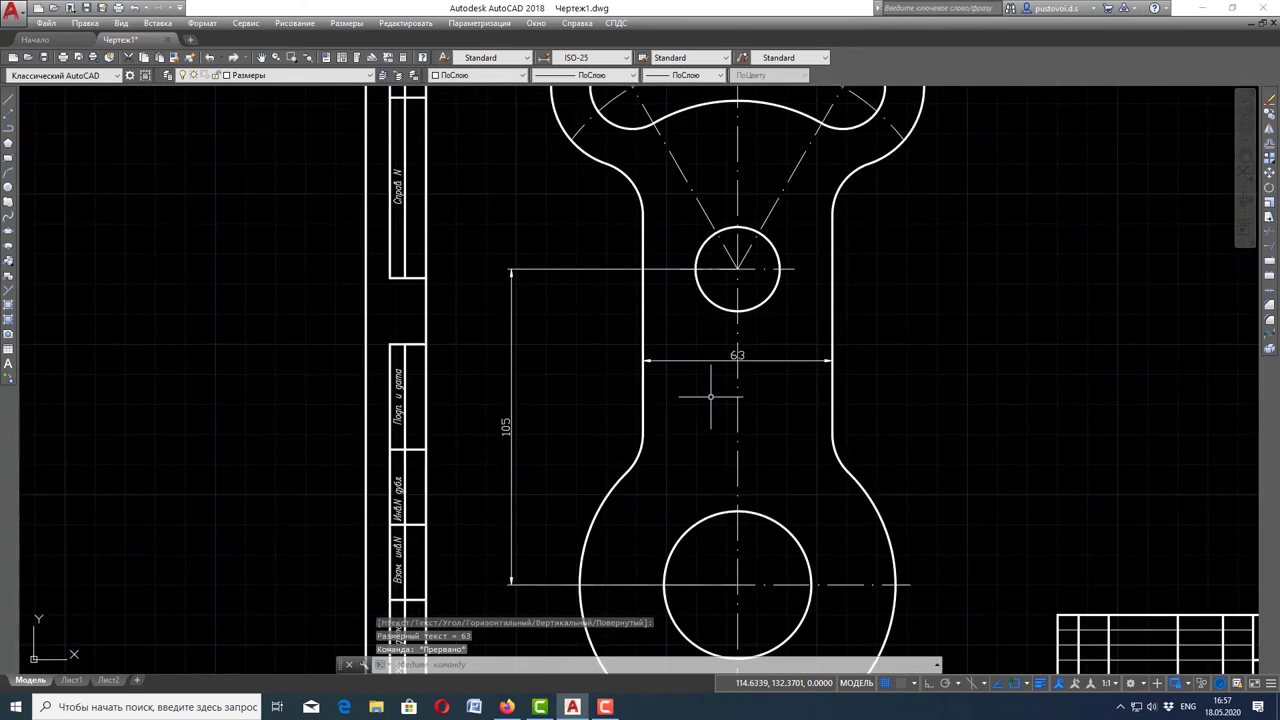
pyautogui.scroll(-2, 710, 396)
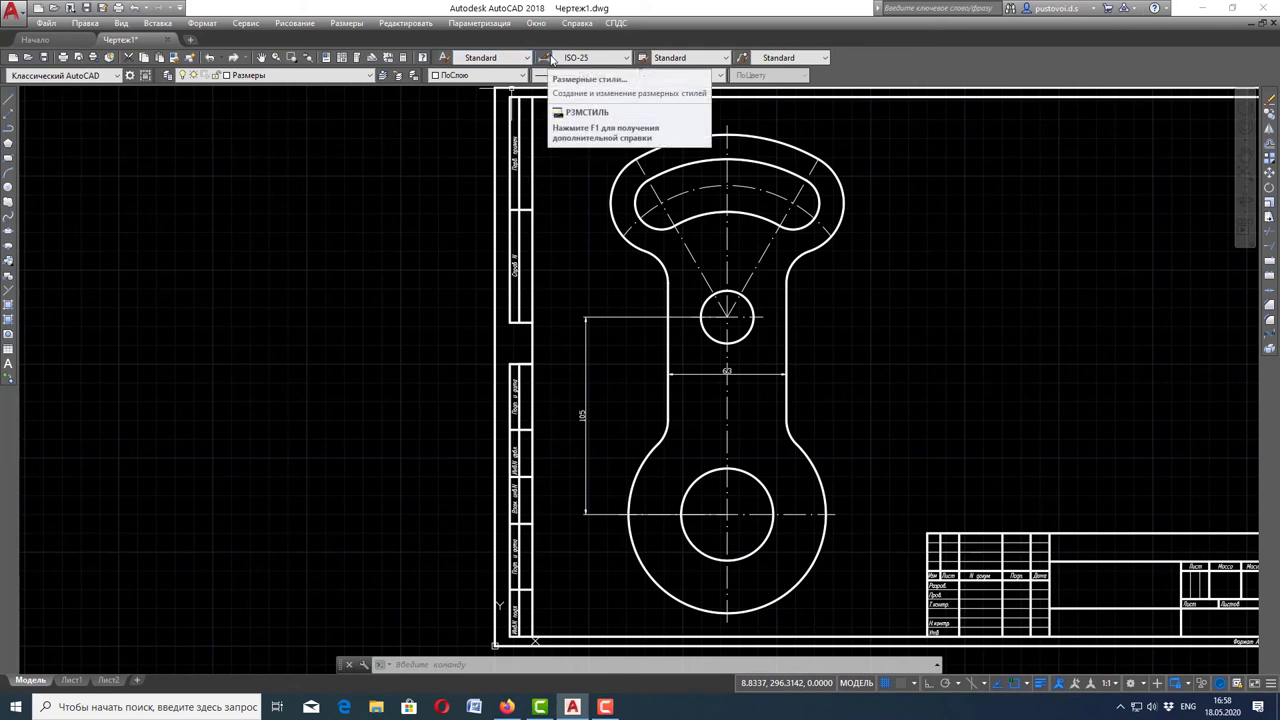
# Give the 105 dimension the ГОСТ text style and ГОСТс полкой dimension style
pyautogui.click(585, 349)
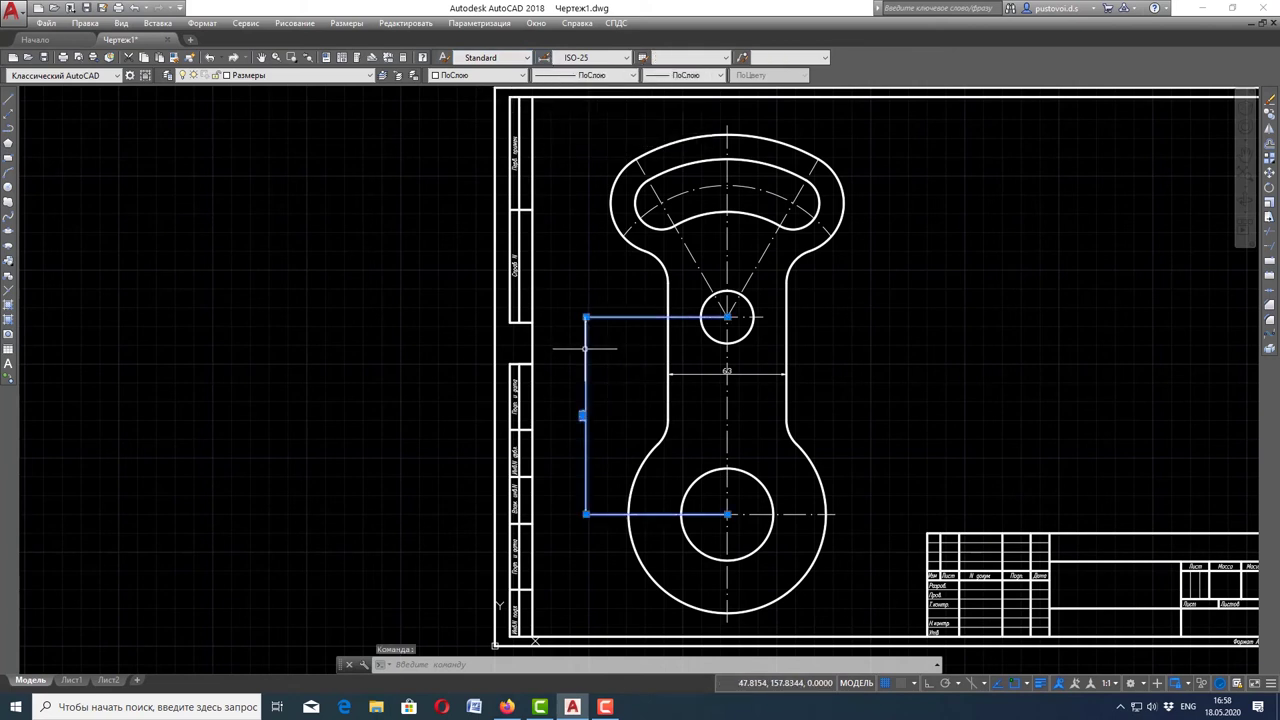
pyautogui.click(500, 57)
pyautogui.click(494, 143)
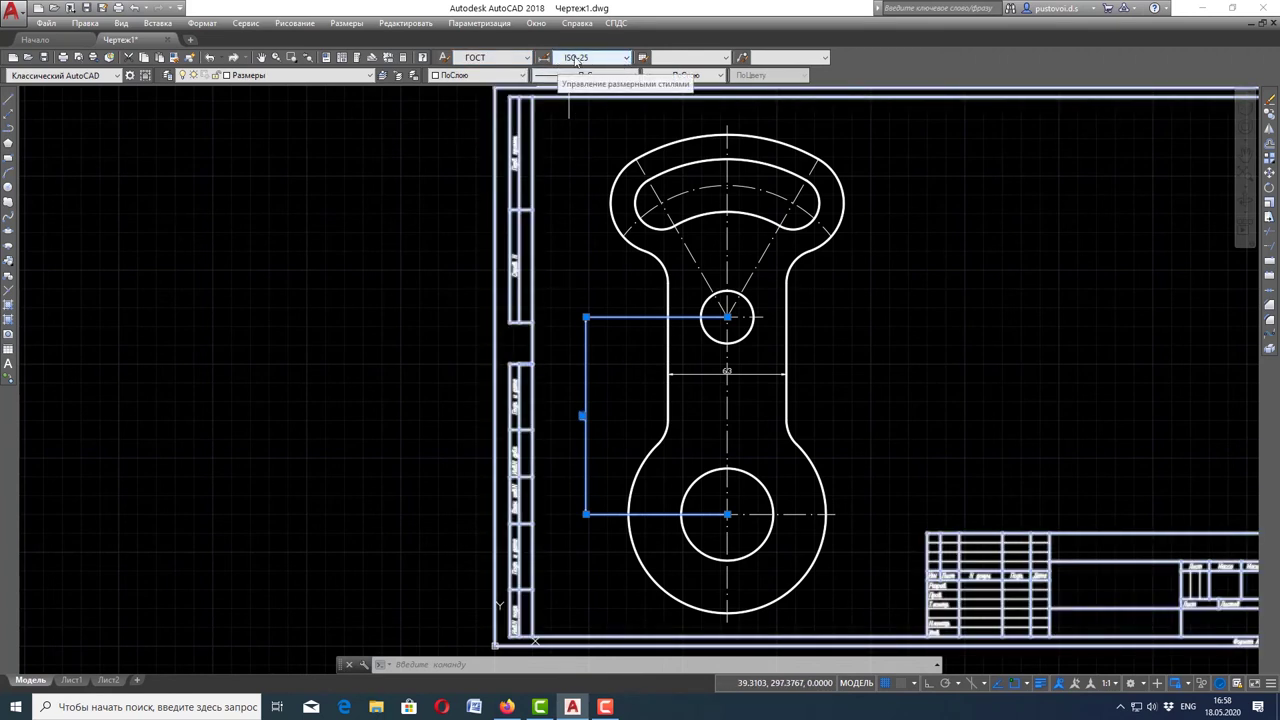
pyautogui.click(576, 57)
pyautogui.click(593, 135)
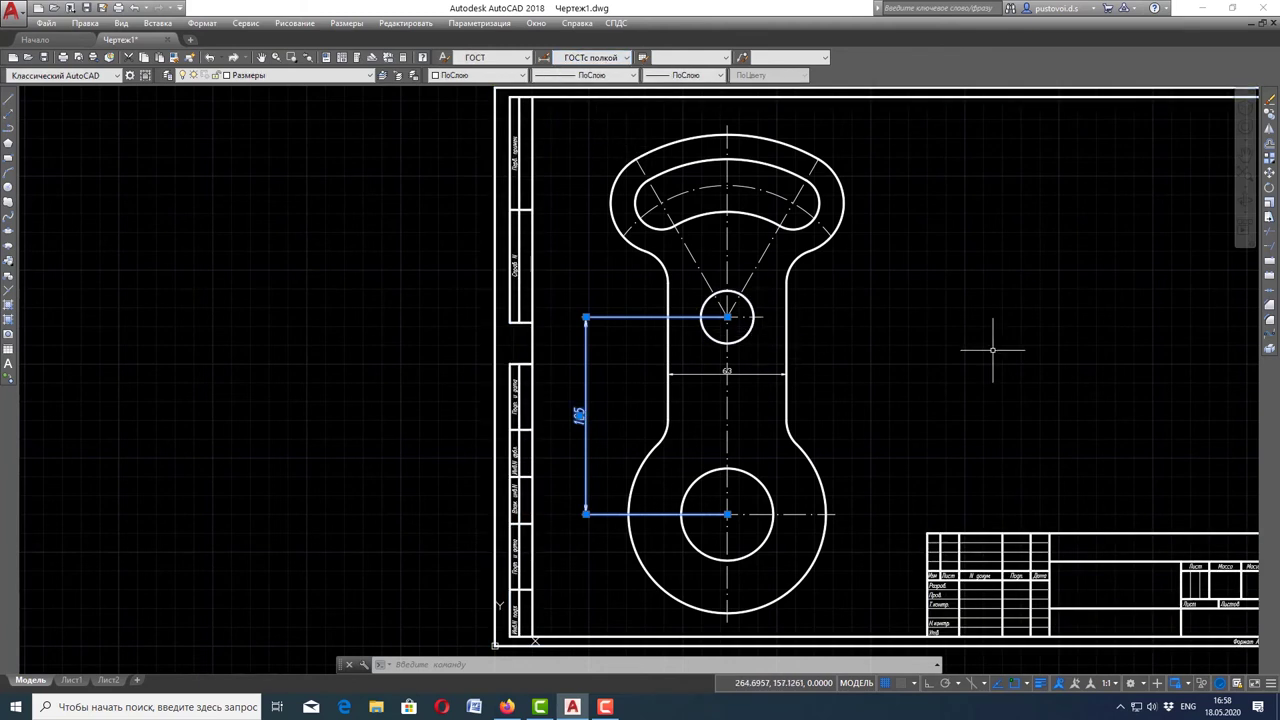
pyautogui.press('Escape')
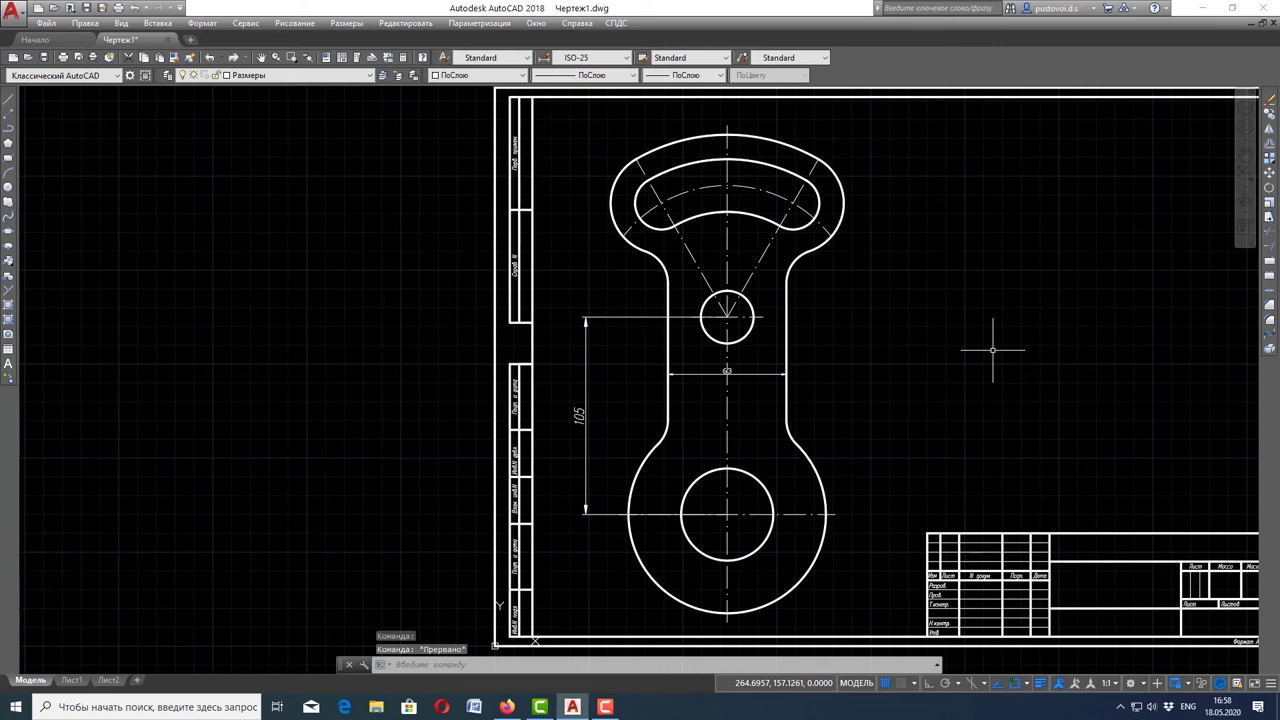
# Give the 63 dimension the ГОСТ text style and ГОСТс полкой dimension style
pyautogui.click(762, 374)
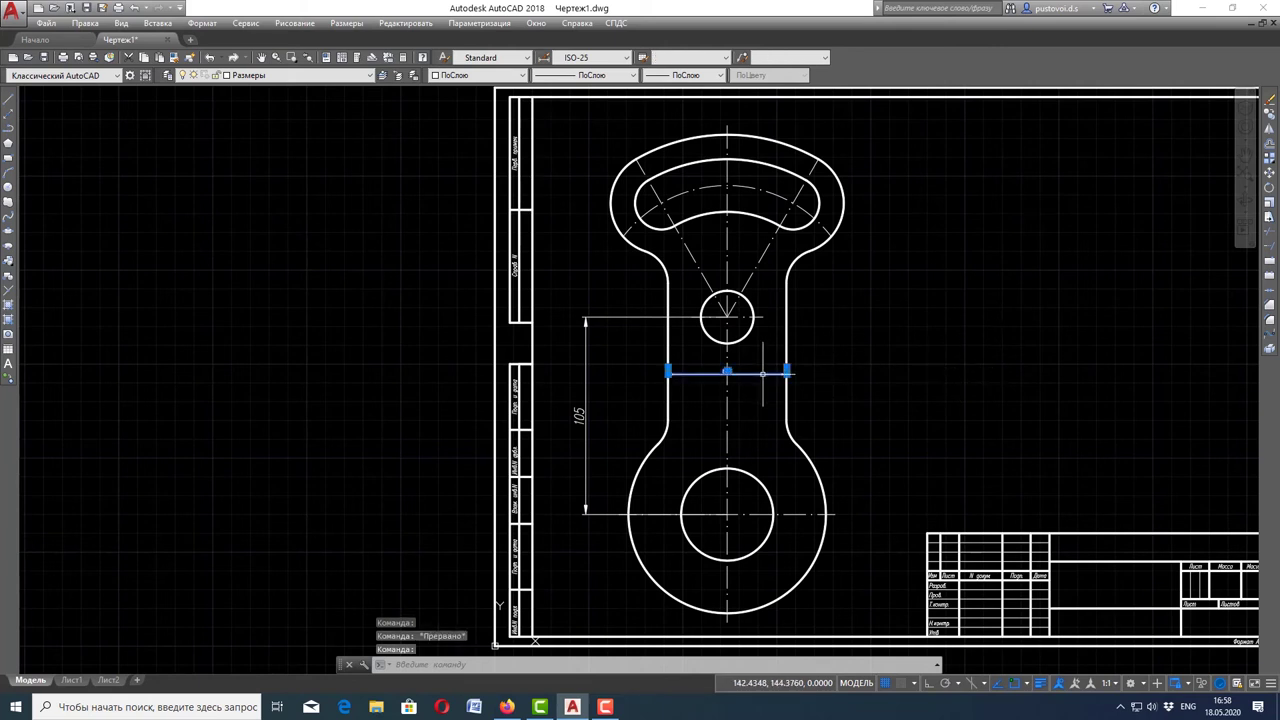
pyautogui.click(523, 57)
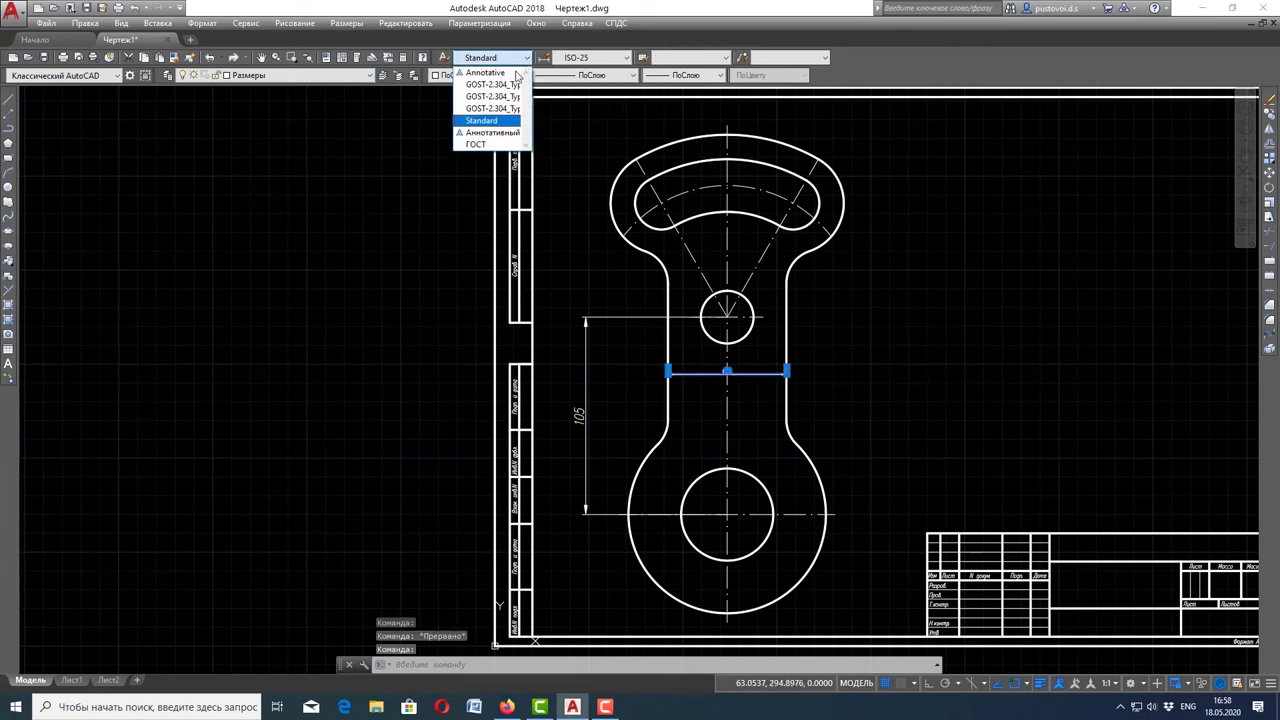
pyautogui.click(487, 137)
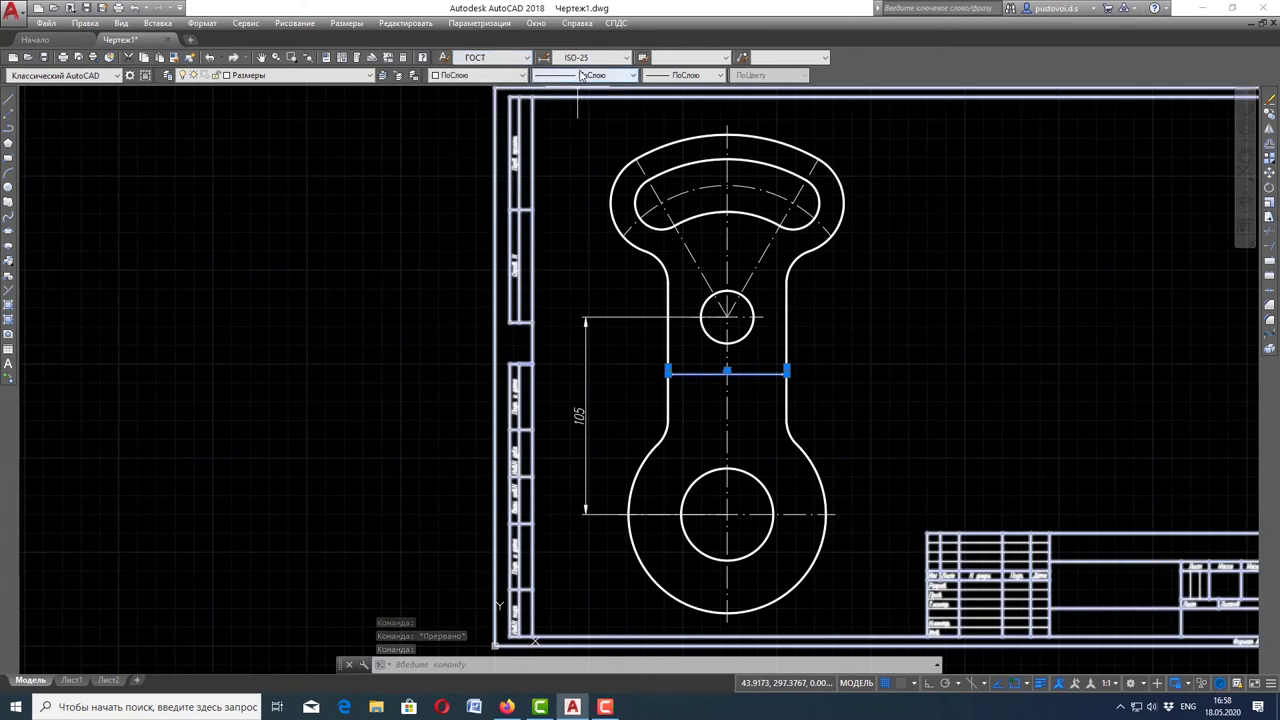
pyautogui.click(590, 57)
pyautogui.click(588, 133)
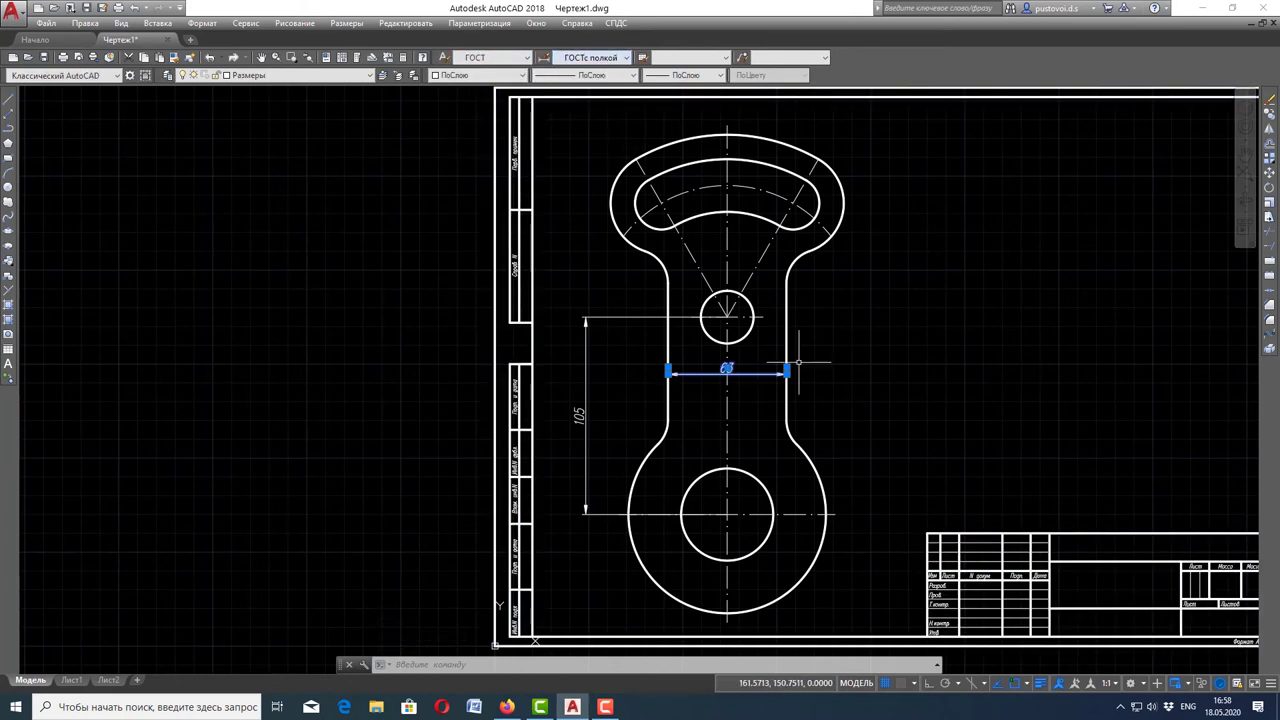
pyautogui.scroll(4, 785, 370)
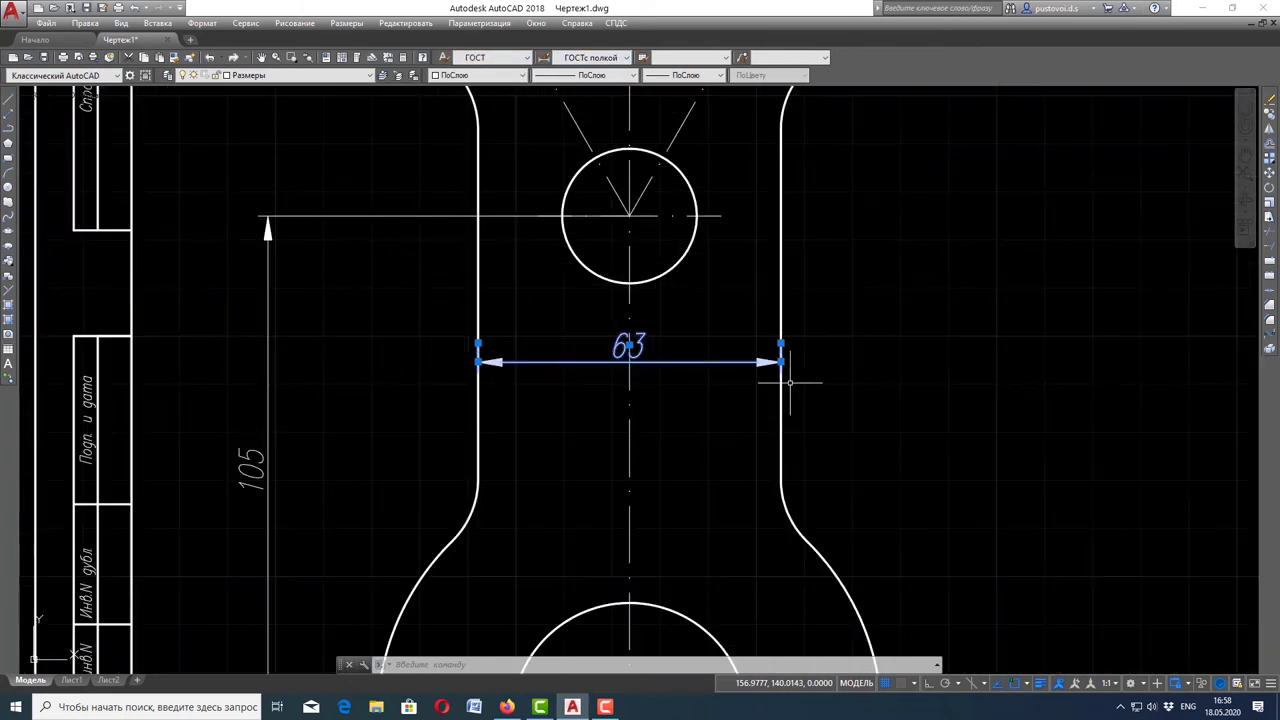
pyautogui.rightClick(640, 354)
pyautogui.press('Escape')
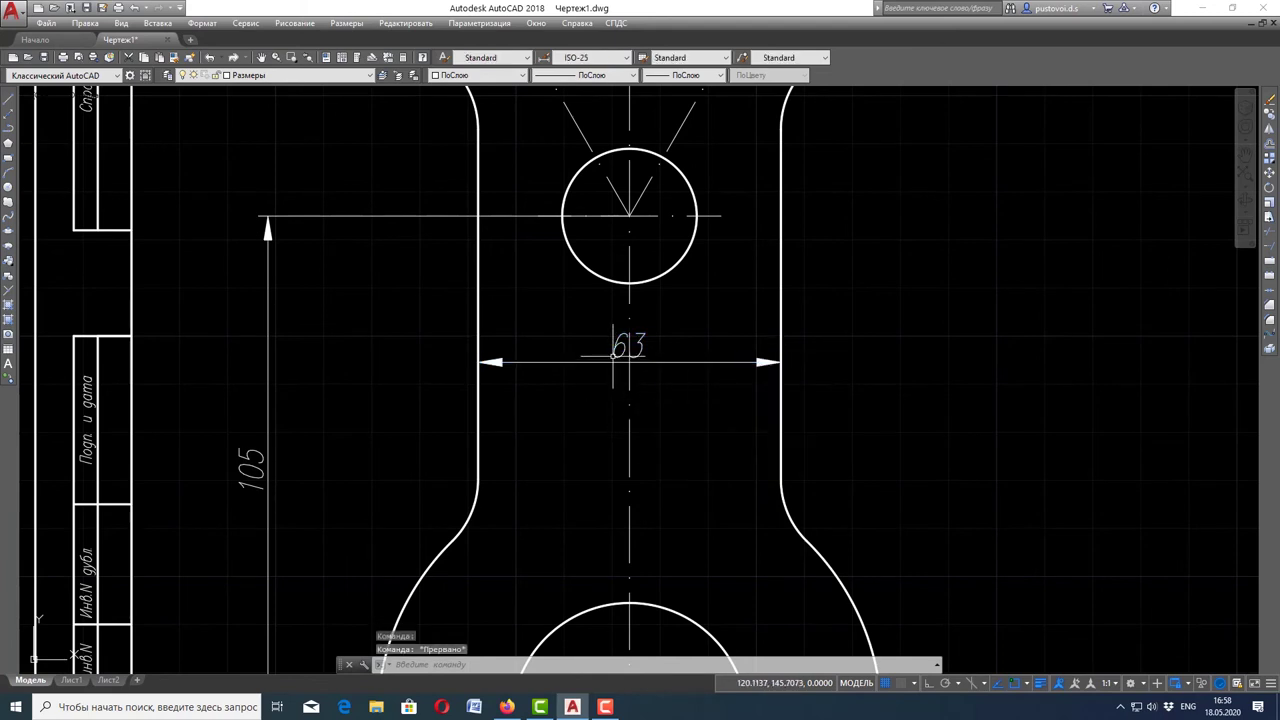
# Drag the 63 label just right of the vertical centre line
pyautogui.click(622, 348)
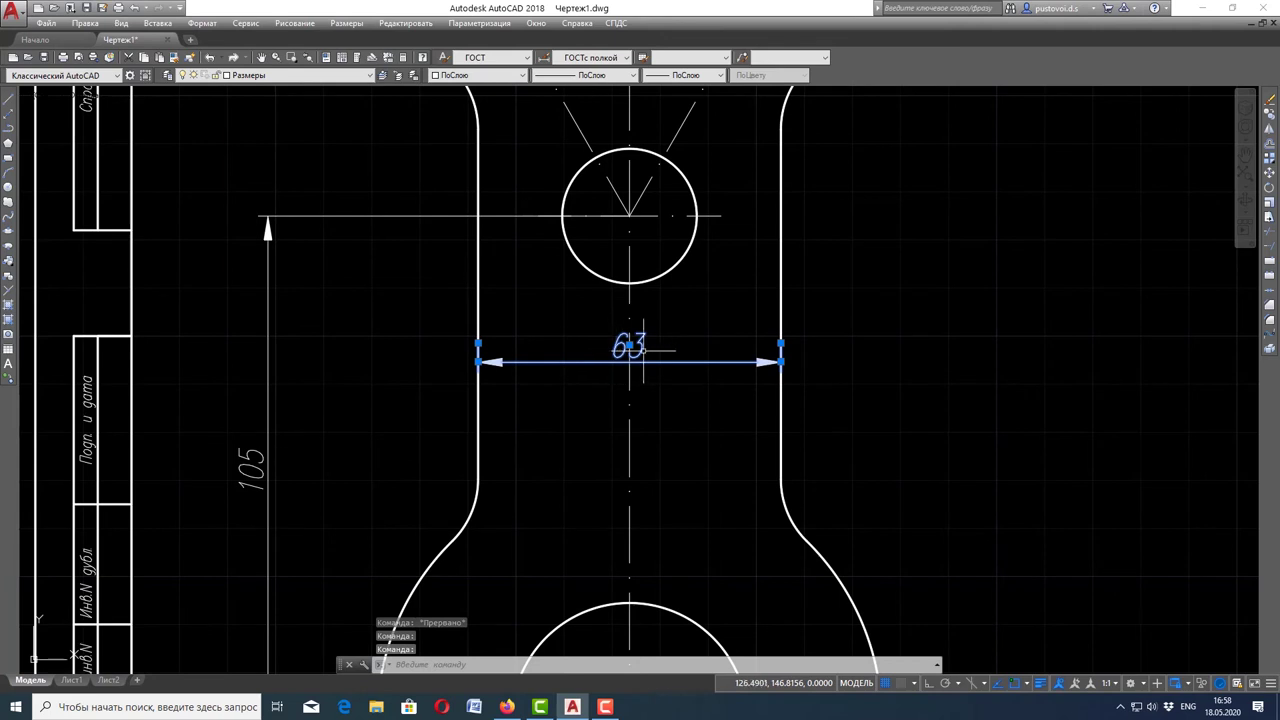
pyautogui.click(629, 346)
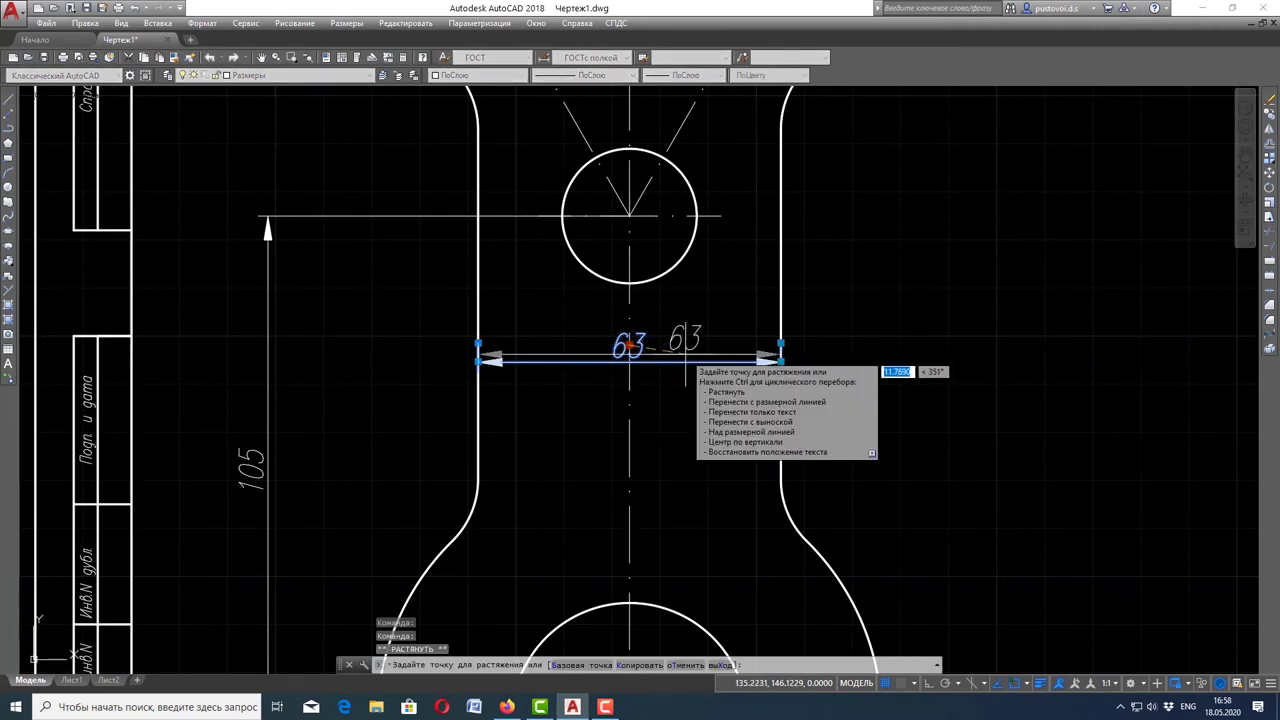
pyautogui.click(685, 356)
pyautogui.press('Escape')
pyautogui.scroll(-2, 688, 390)
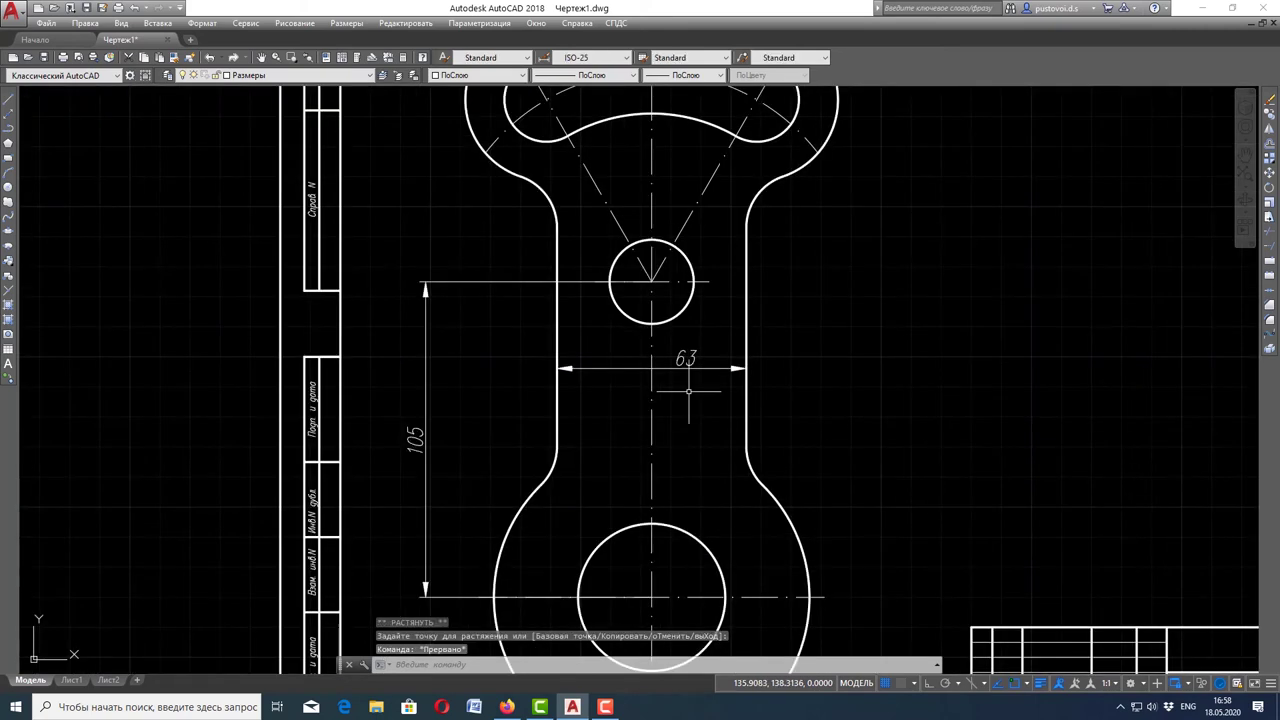
pyautogui.scroll(-4, 688, 390)
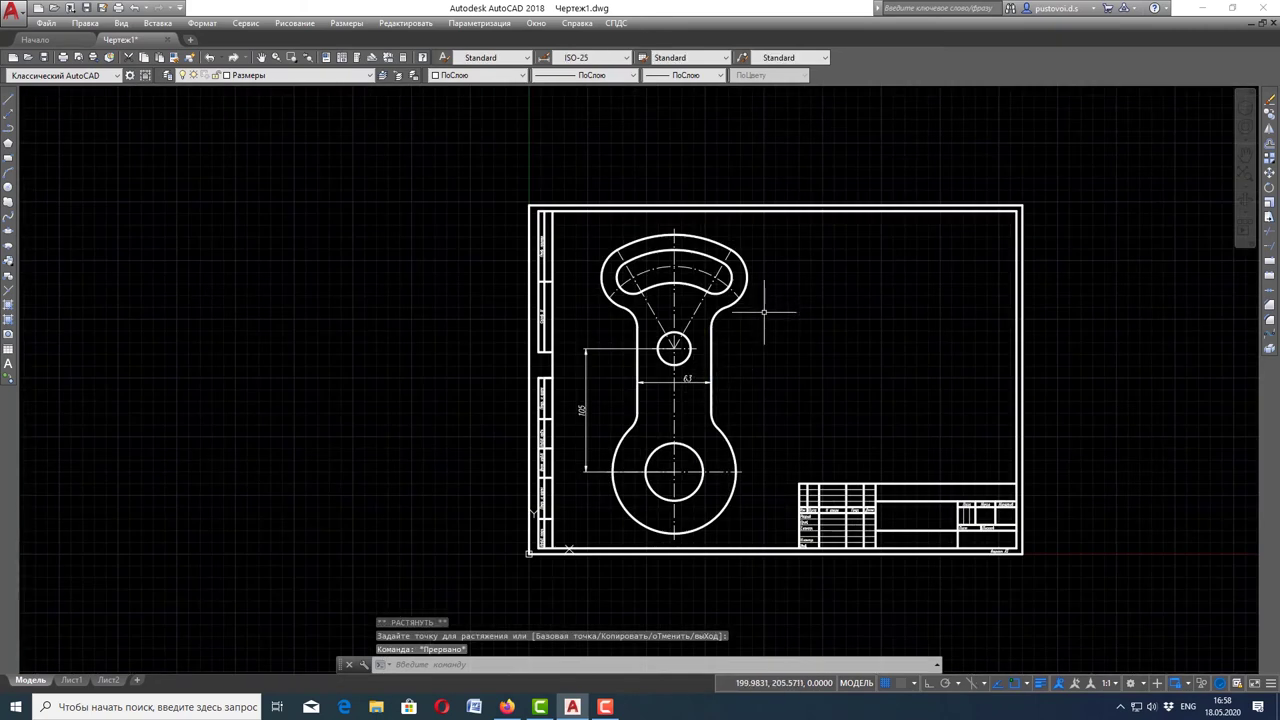
# Make ГОСТ the current text style and ГОСТс полкой the current dimension style
pyautogui.click(530, 58)
pyautogui.click(515, 121)
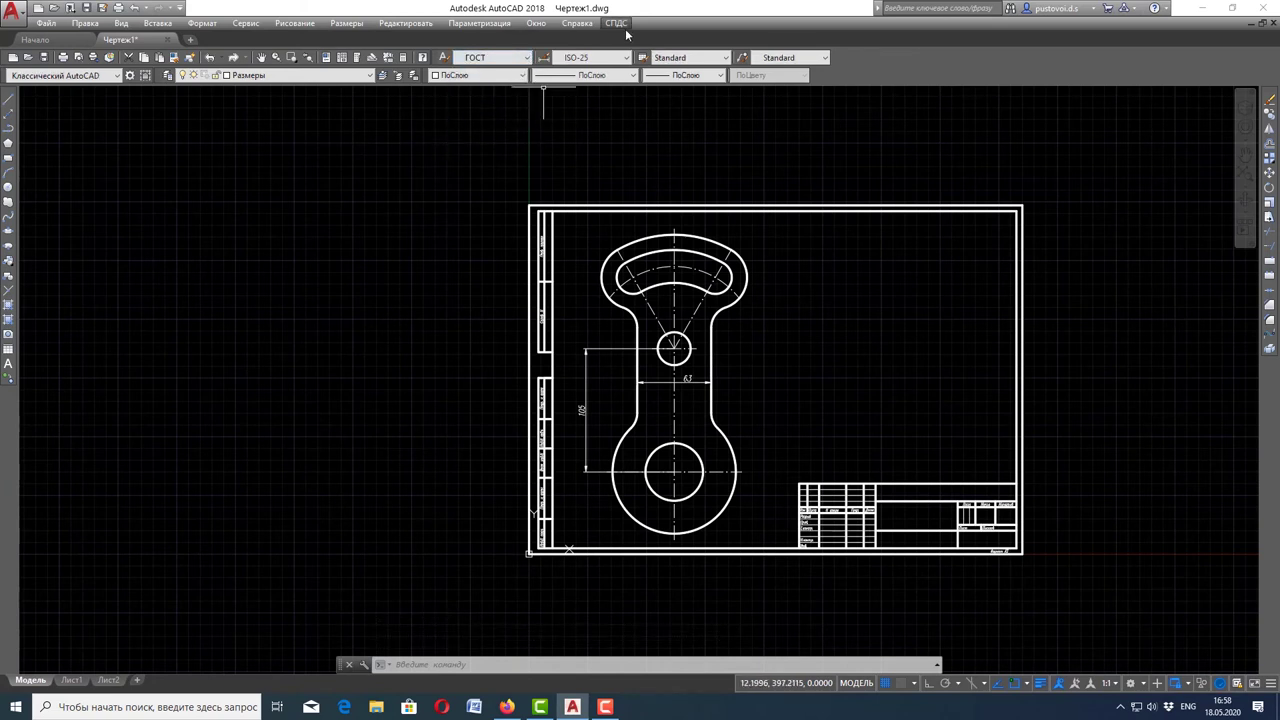
pyautogui.click(626, 57)
pyautogui.click(593, 129)
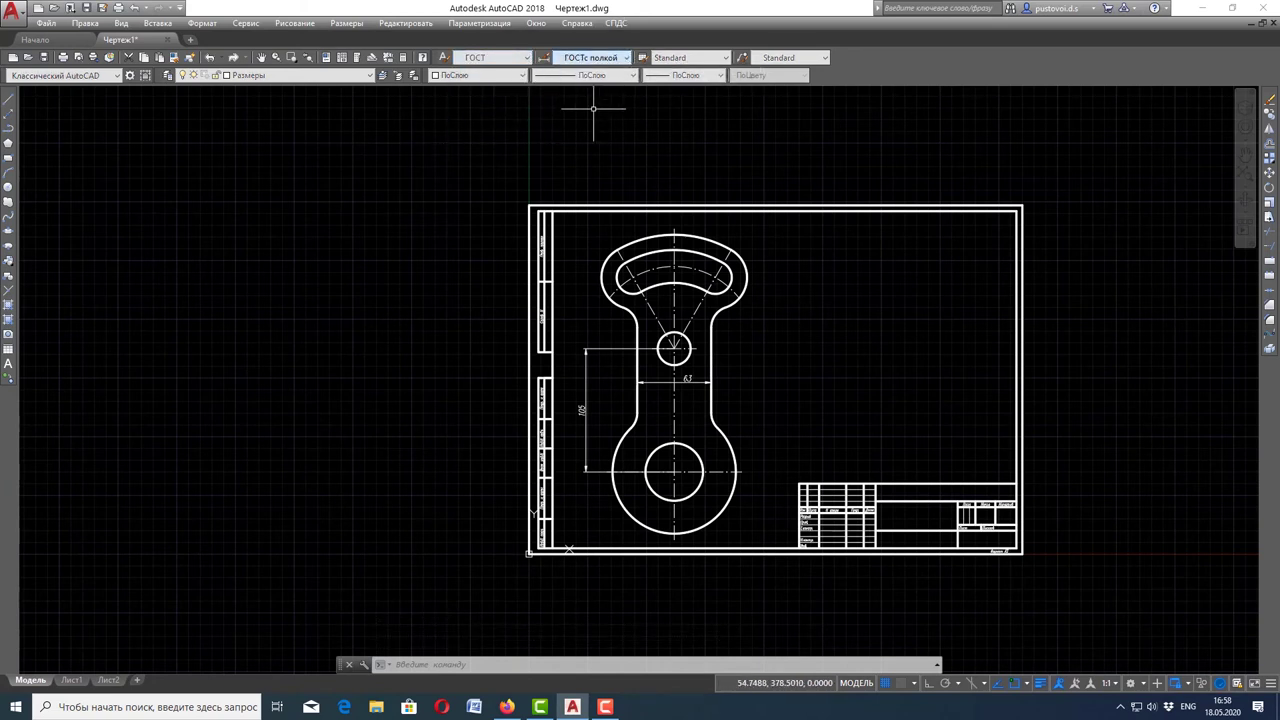
# Start a diameter dimension and check the lever reference PDF in Firefox
pyautogui.click(347, 23)
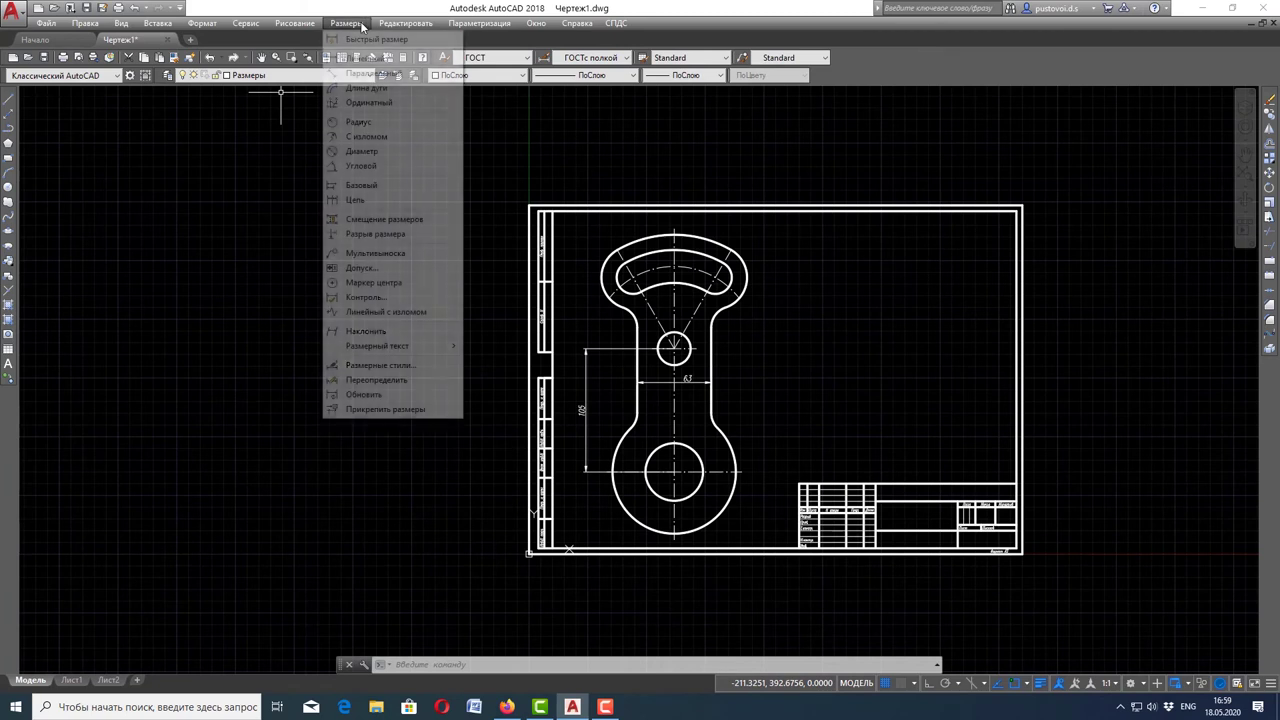
pyautogui.click(385, 151)
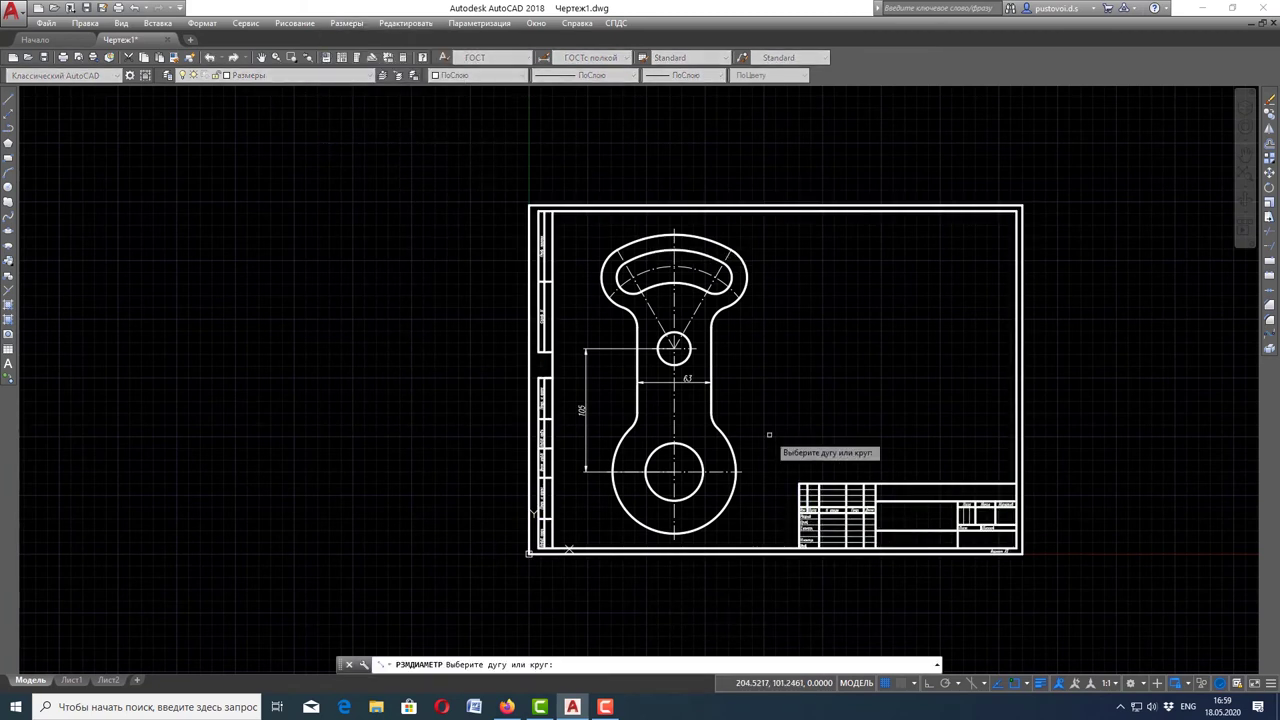
pyautogui.click(507, 707)
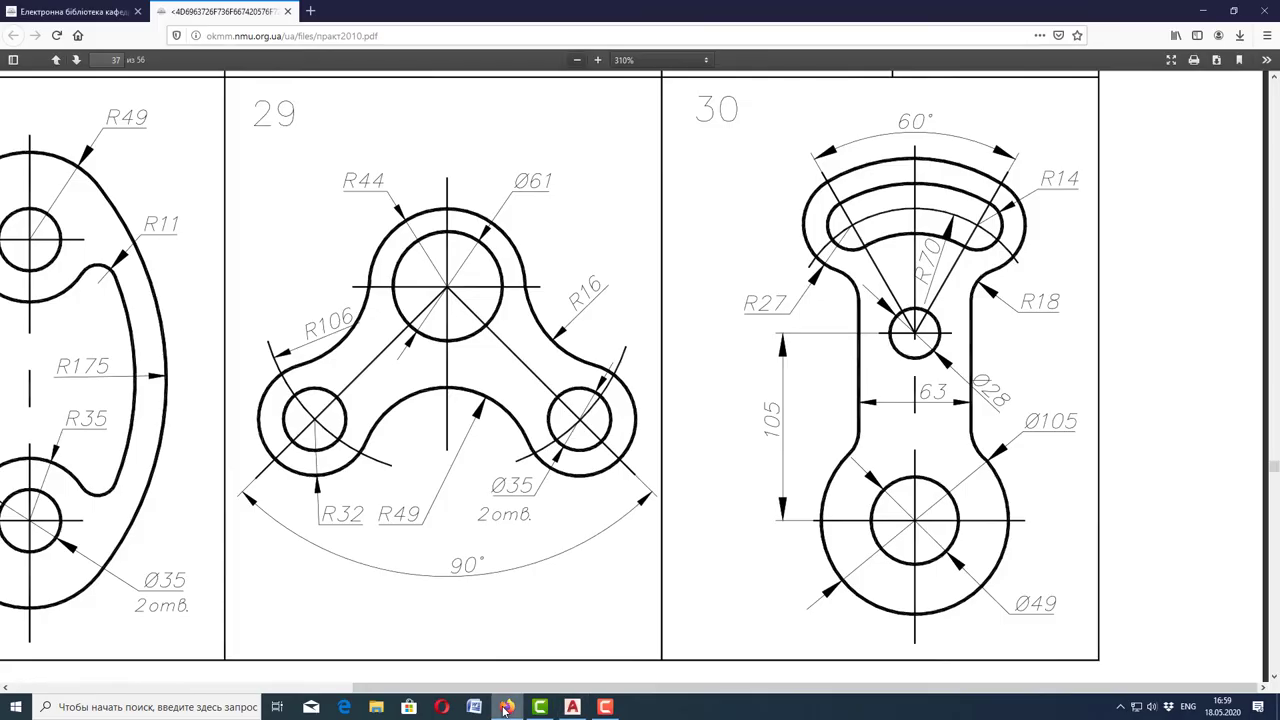
# Add diameter dimensions Ø105 on the lower outer arc and Ø49 on the lower hole
pyautogui.click(505, 708)
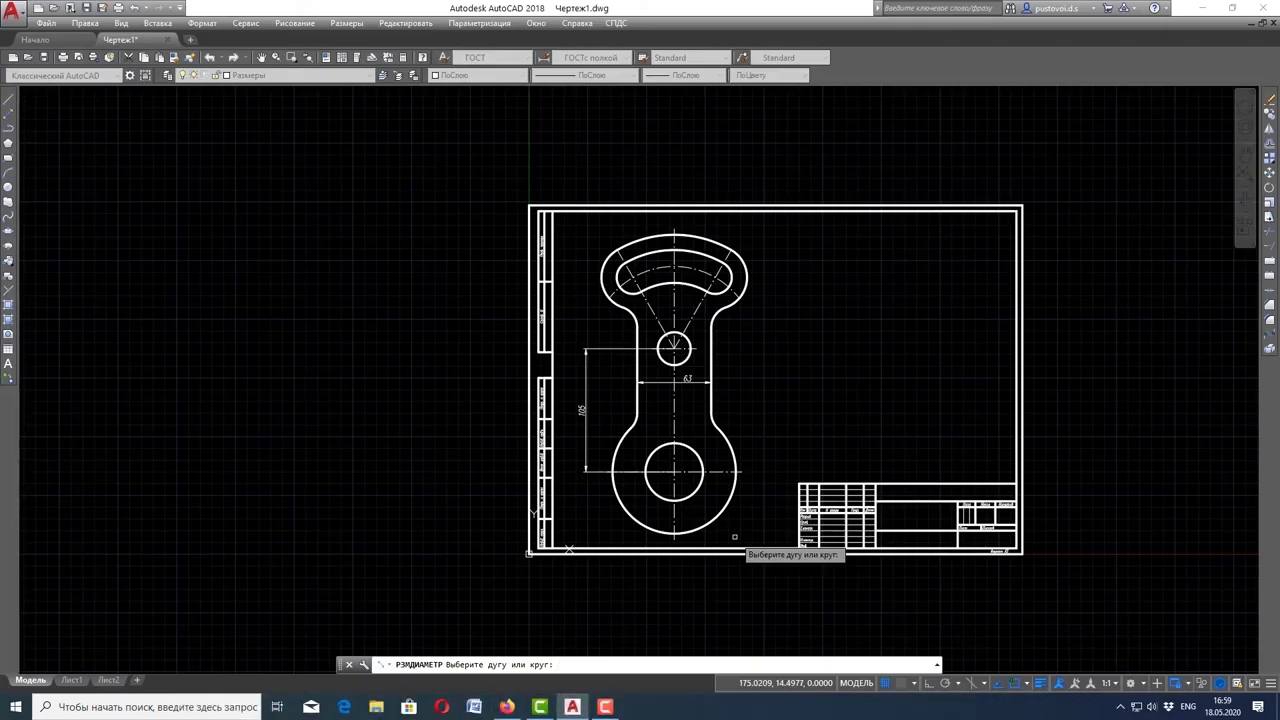
pyautogui.scroll(2, 735, 460)
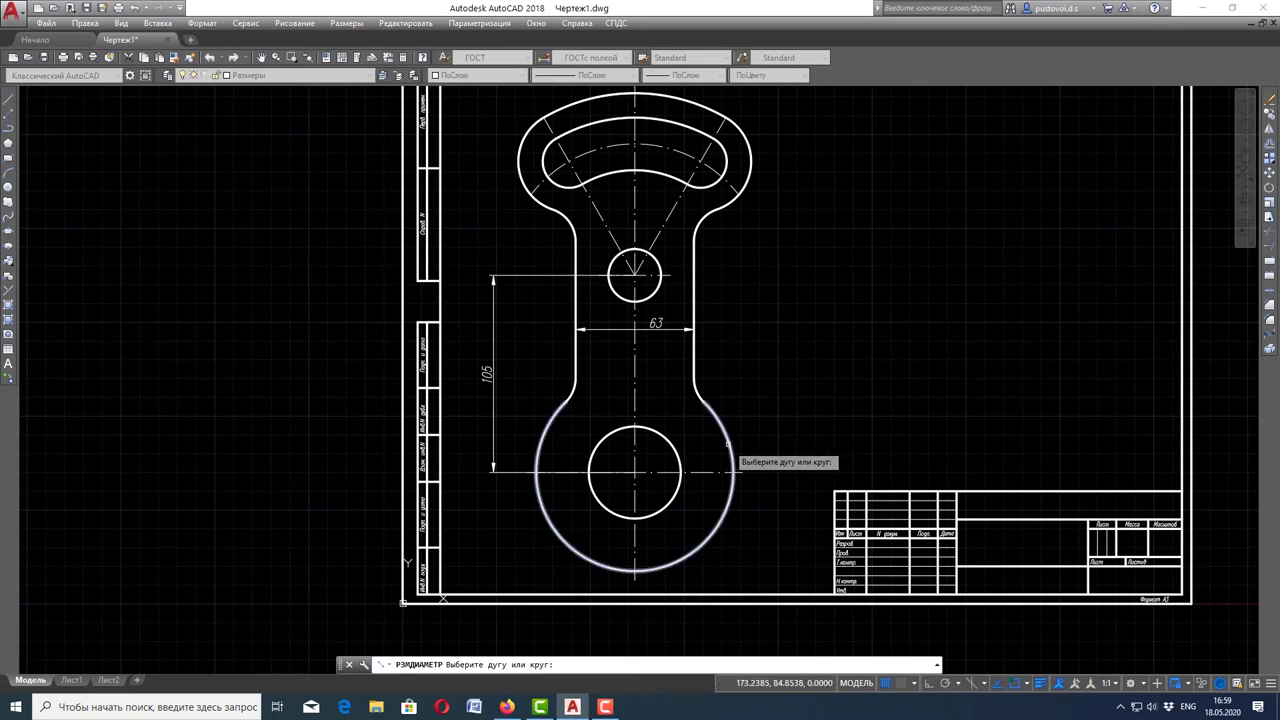
pyautogui.click(727, 443)
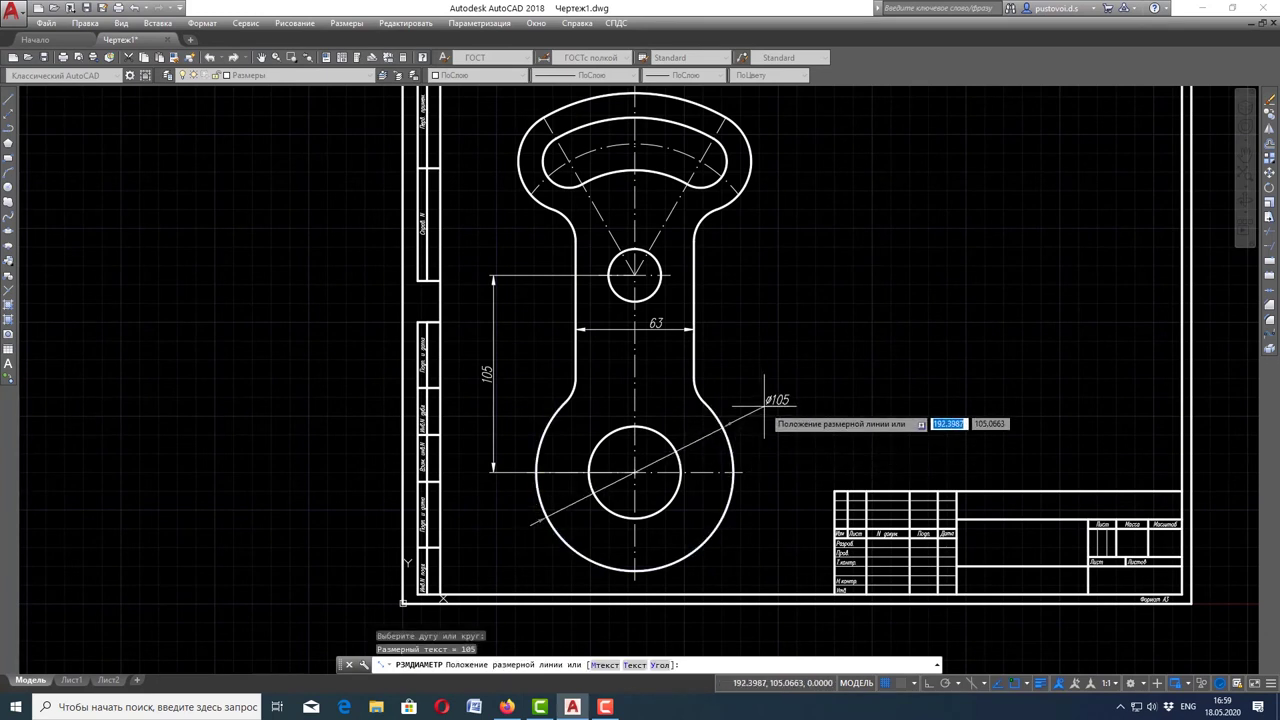
pyautogui.click(761, 408)
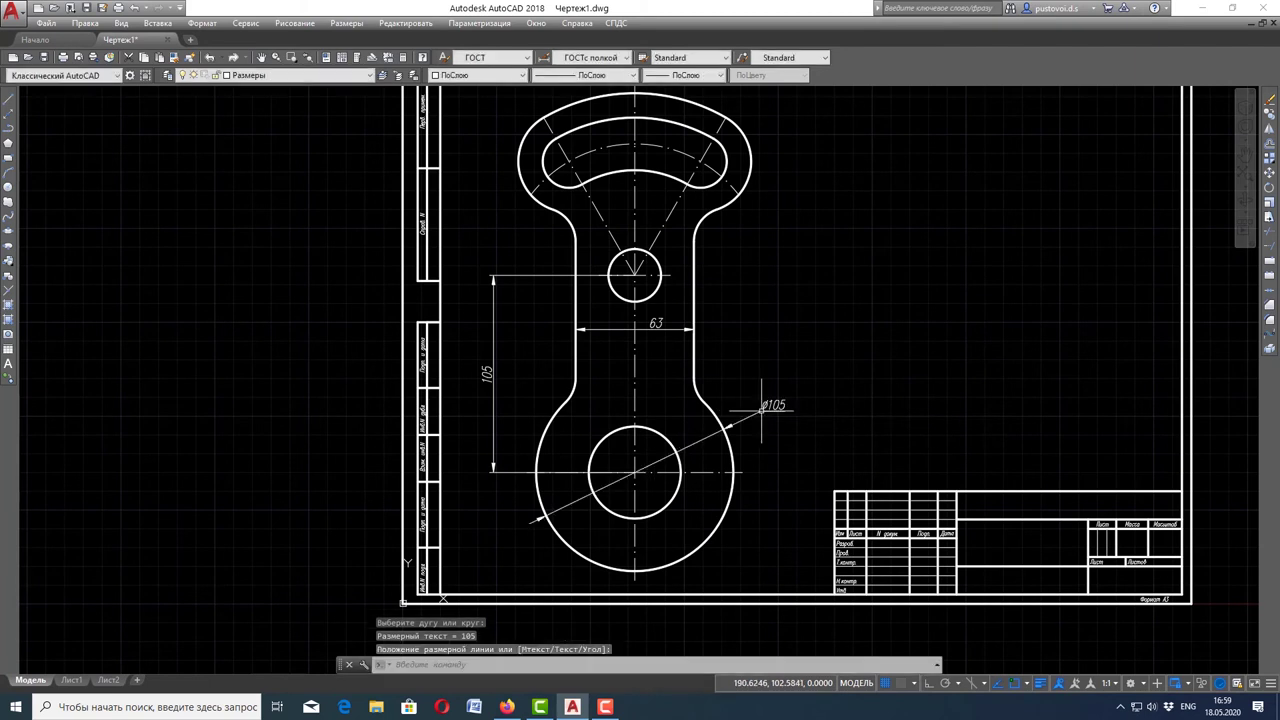
pyautogui.click(347, 23)
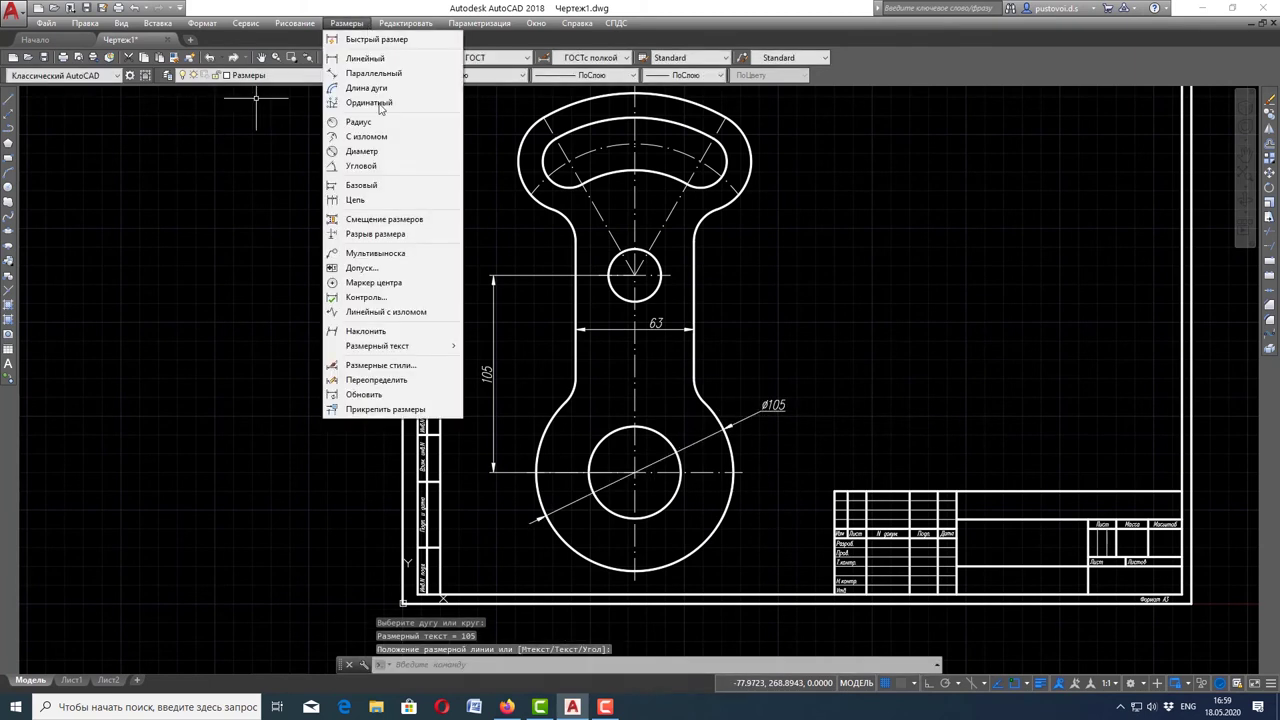
pyautogui.click(390, 151)
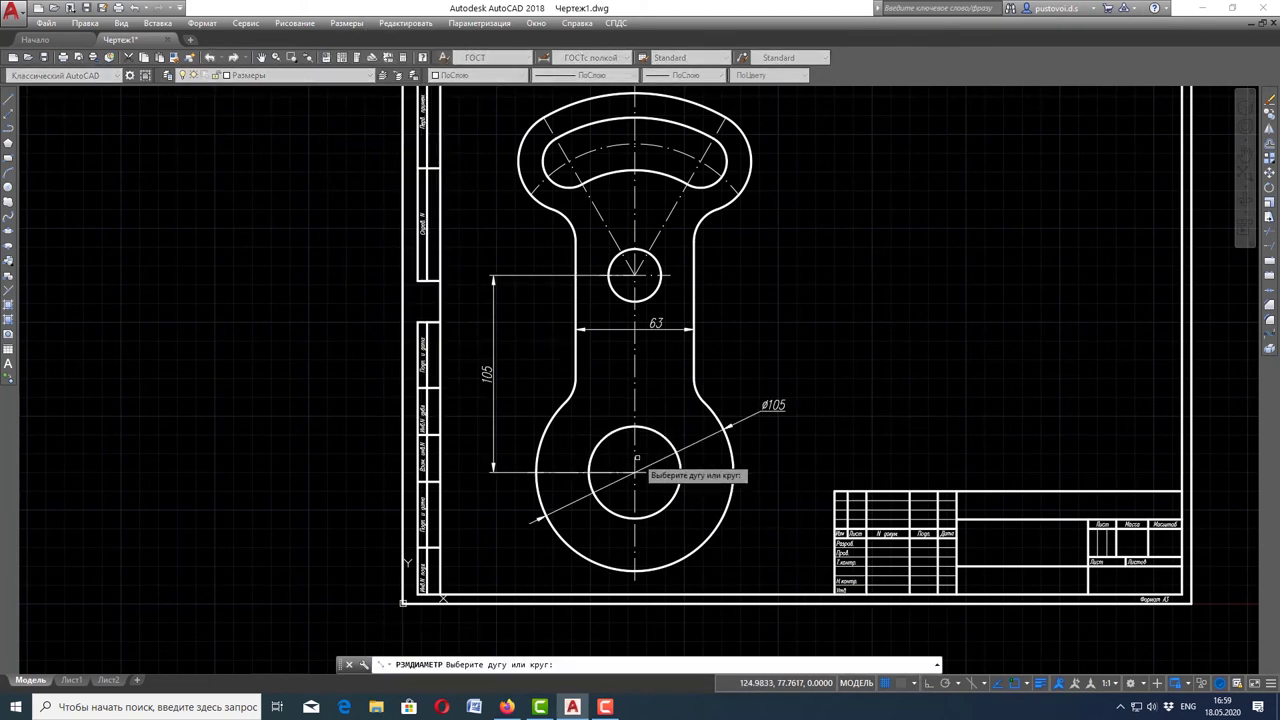
pyautogui.click(667, 503)
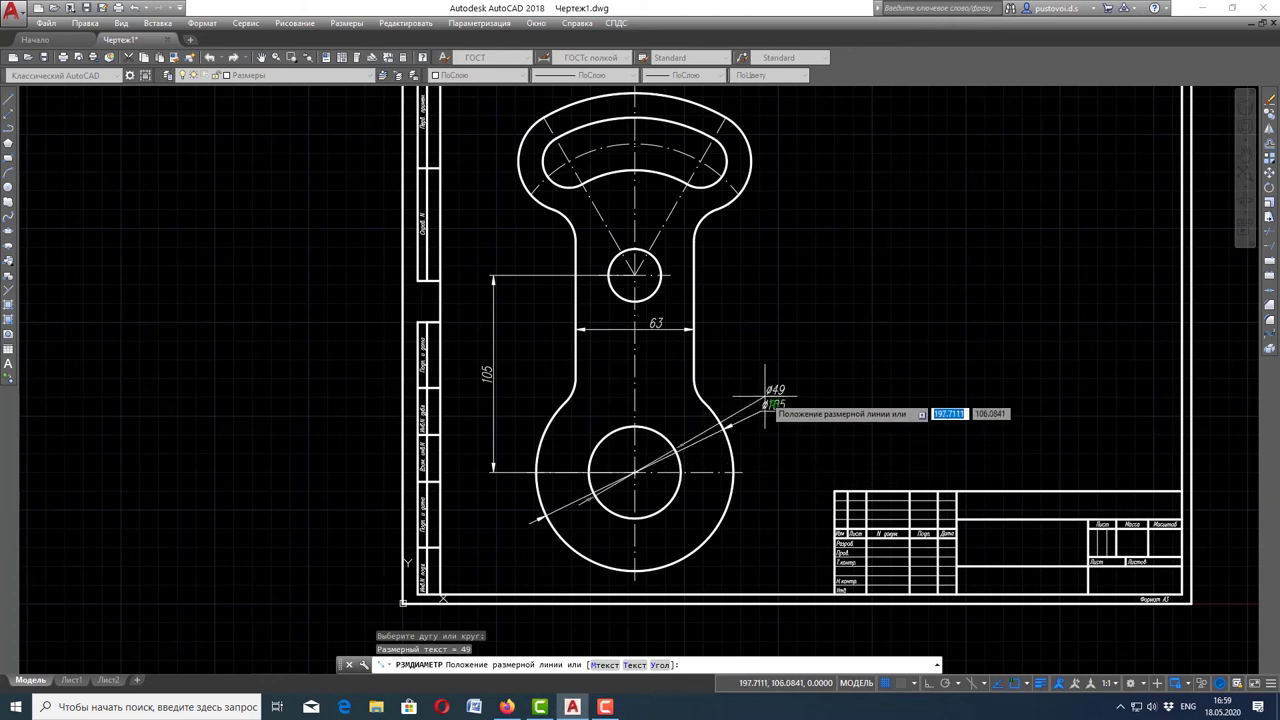
pyautogui.click(765, 521)
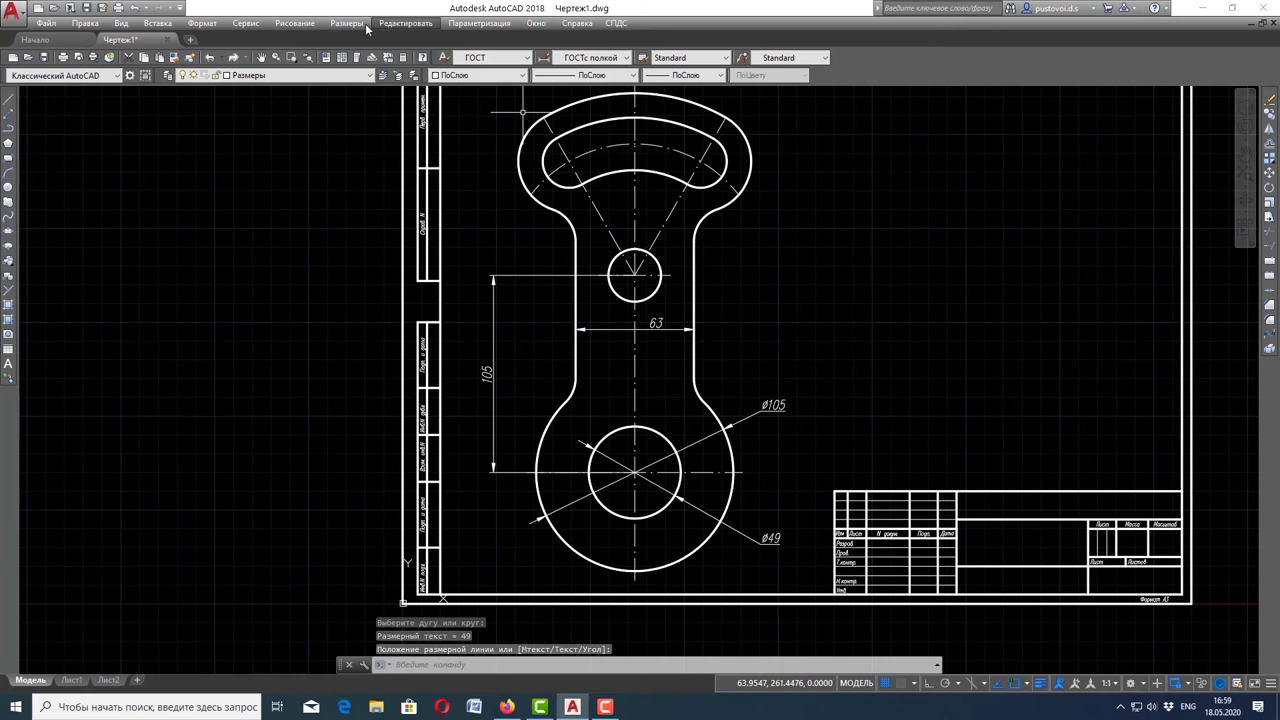
pyautogui.click(346, 23)
# Place a first Ø28 diameter dimension on the small upper hole, then erase it as misplaced
pyautogui.click(385, 162)
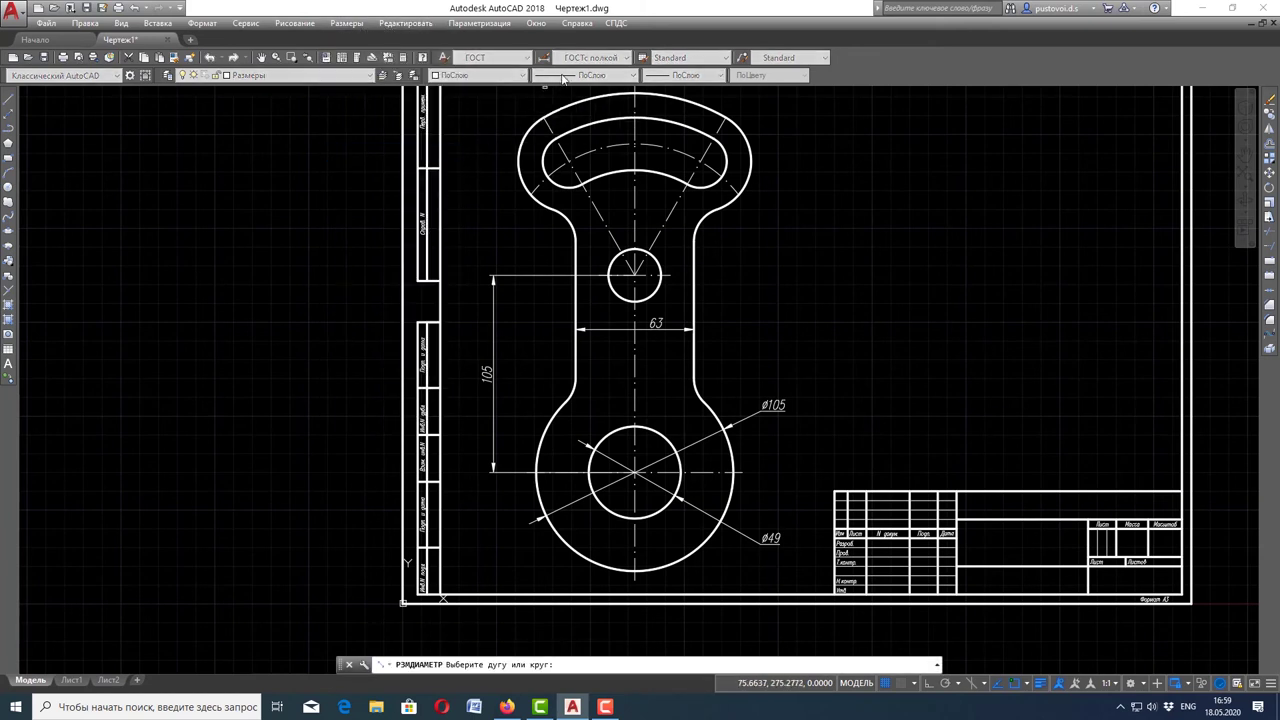
pyautogui.click(659, 287)
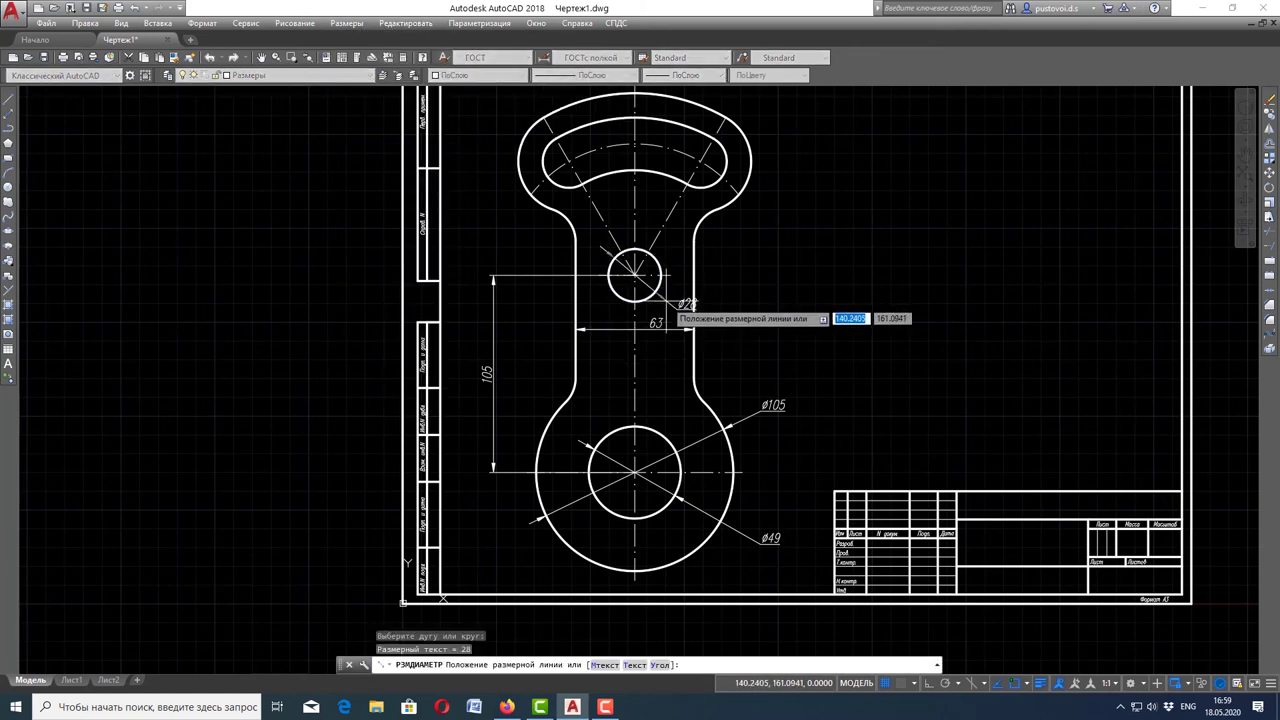
pyautogui.click(652, 297)
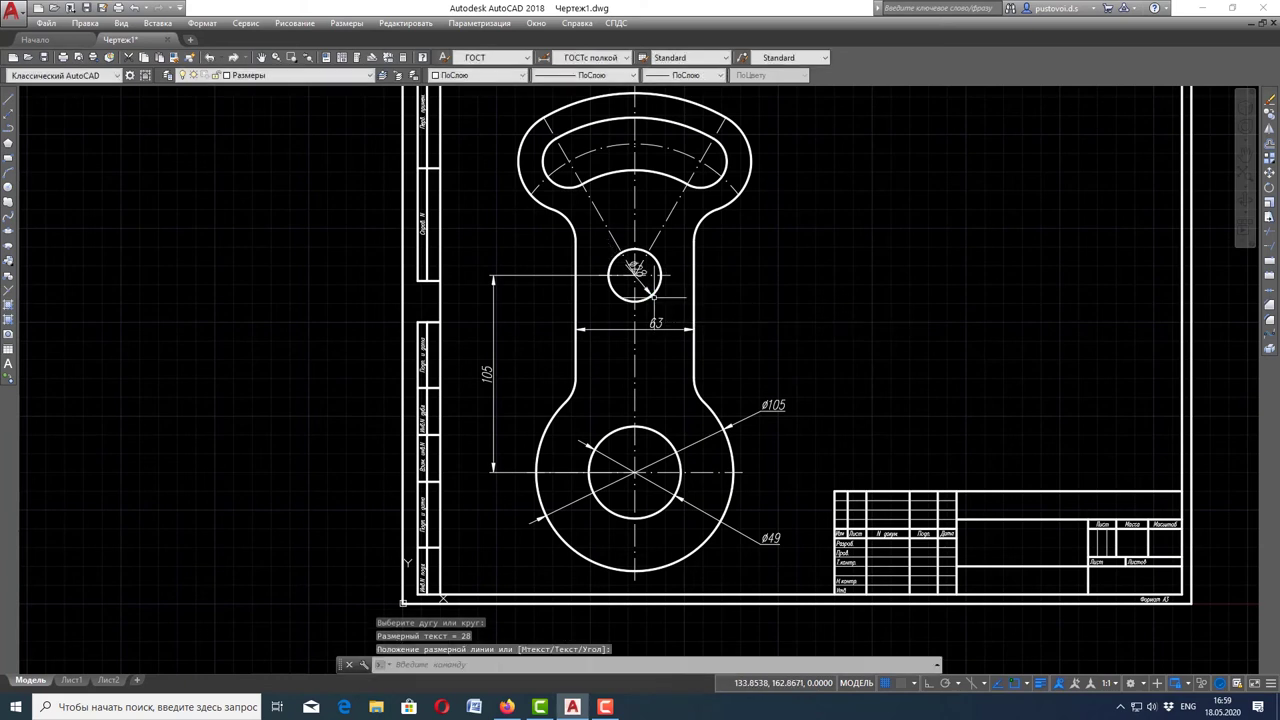
pyautogui.scroll(2, 670, 300)
pyautogui.press('Escape')
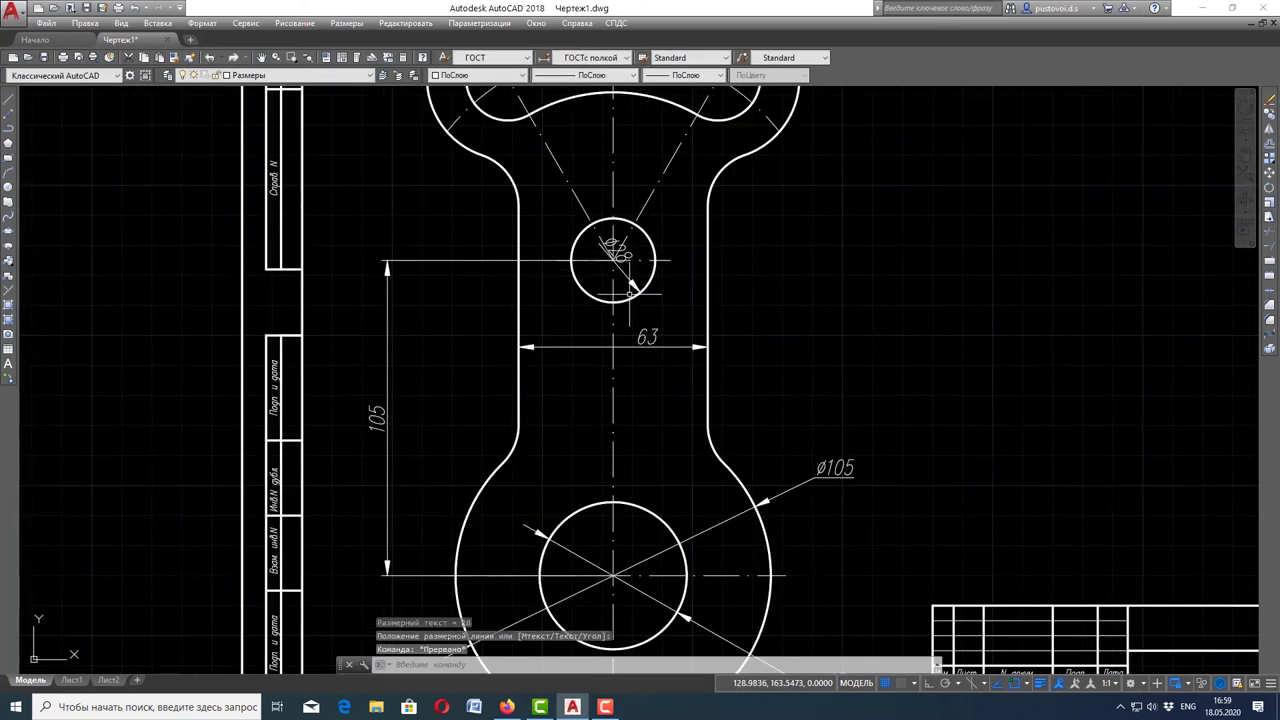
pyautogui.click(630, 284)
pyautogui.press('Delete')
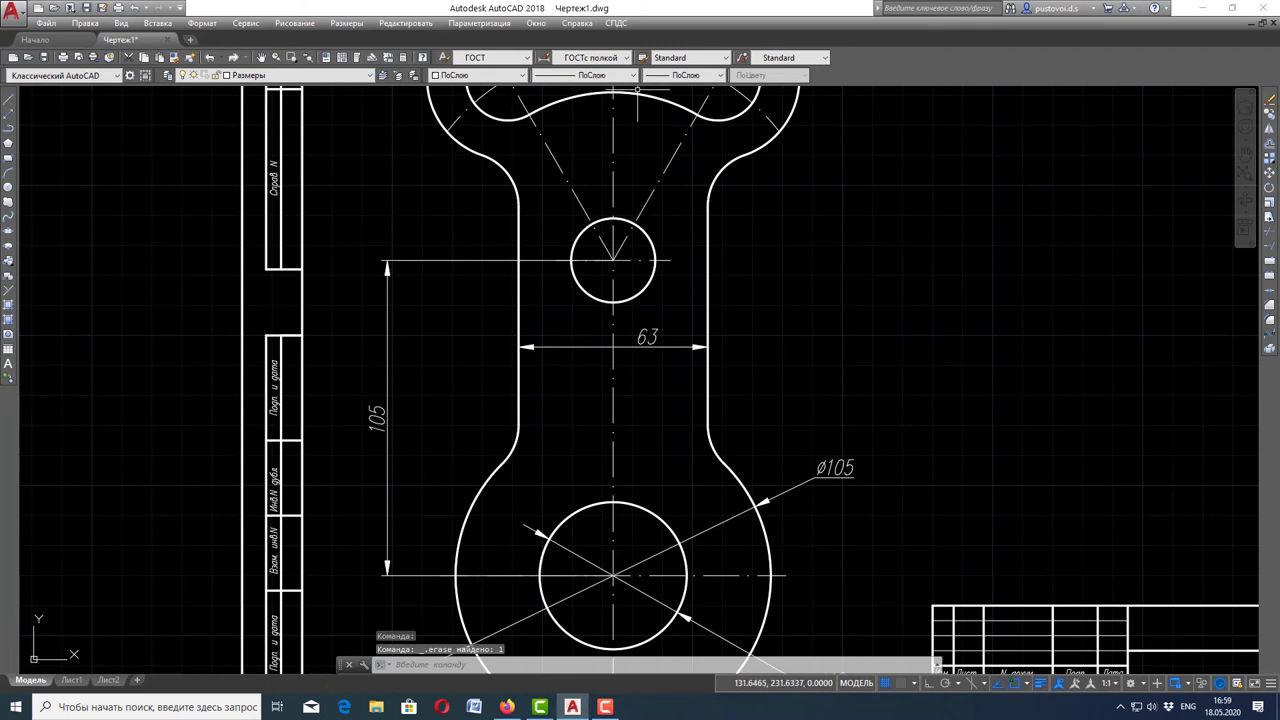
# Make ГОСТ the current dimension style and retry the Ø28 diameter, undoing the bad placement
pyautogui.click(627, 58)
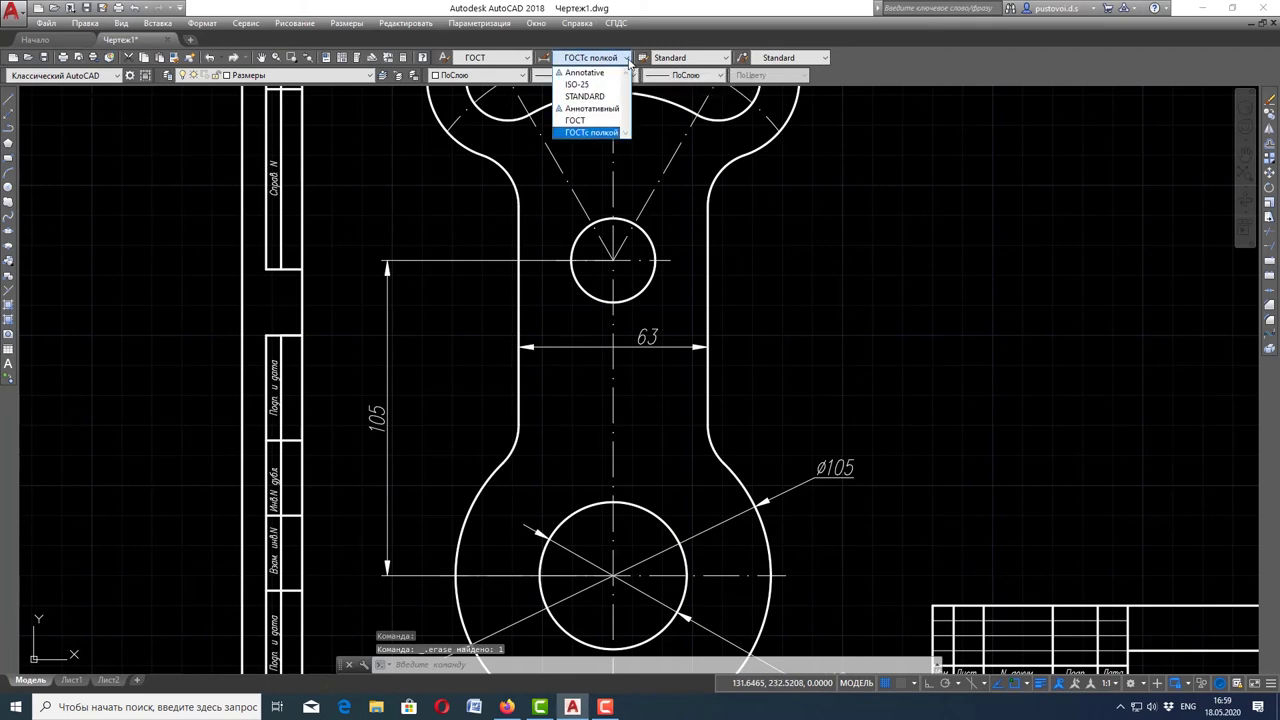
pyautogui.click(576, 120)
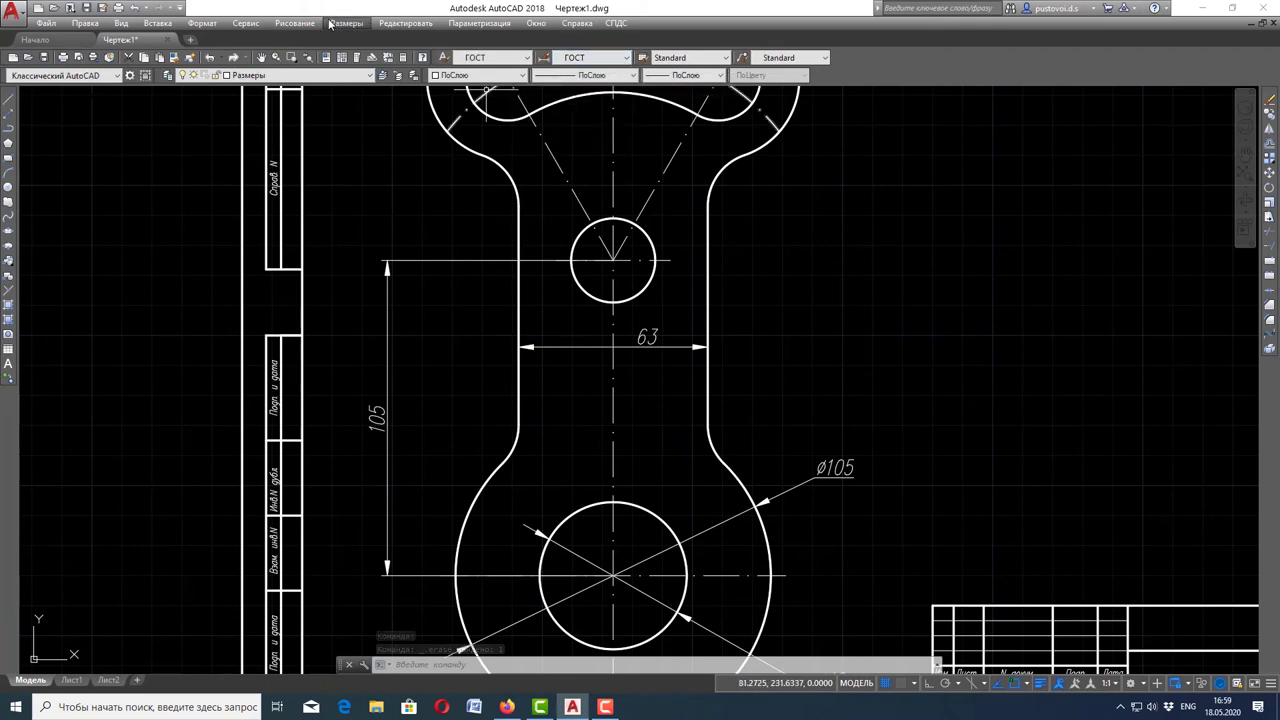
pyautogui.click(346, 23)
pyautogui.click(358, 151)
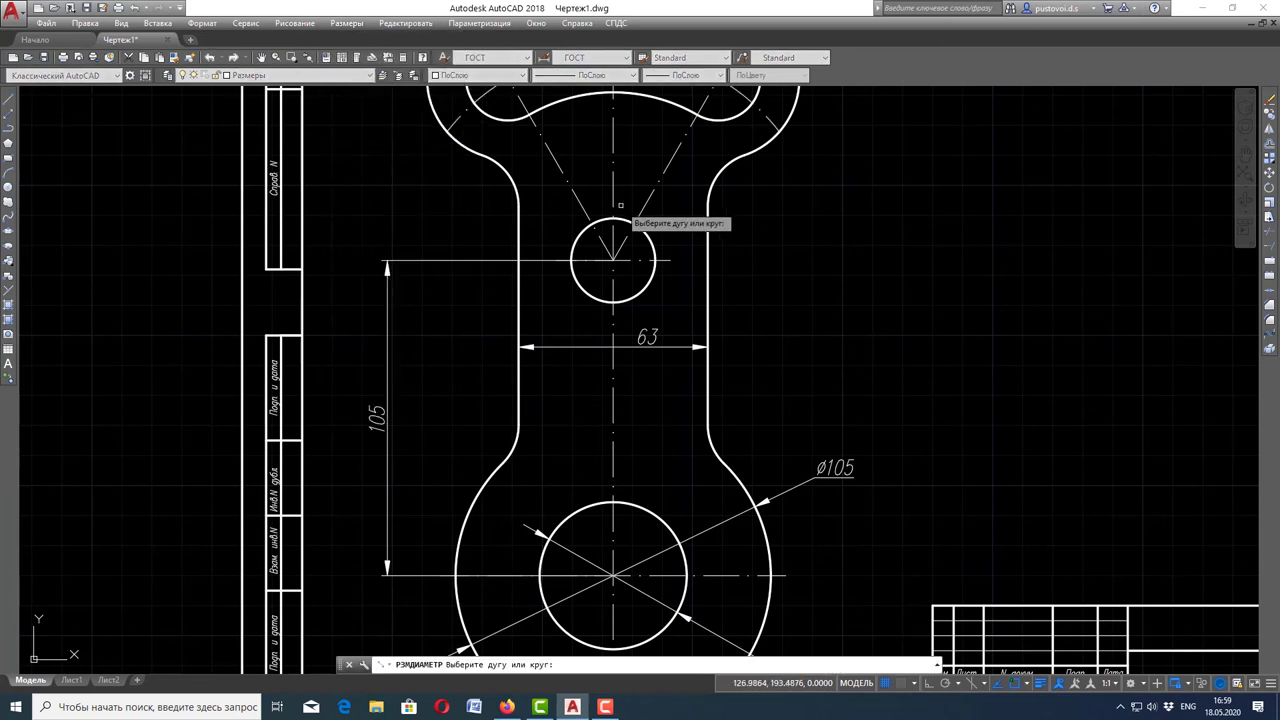
pyautogui.click(645, 284)
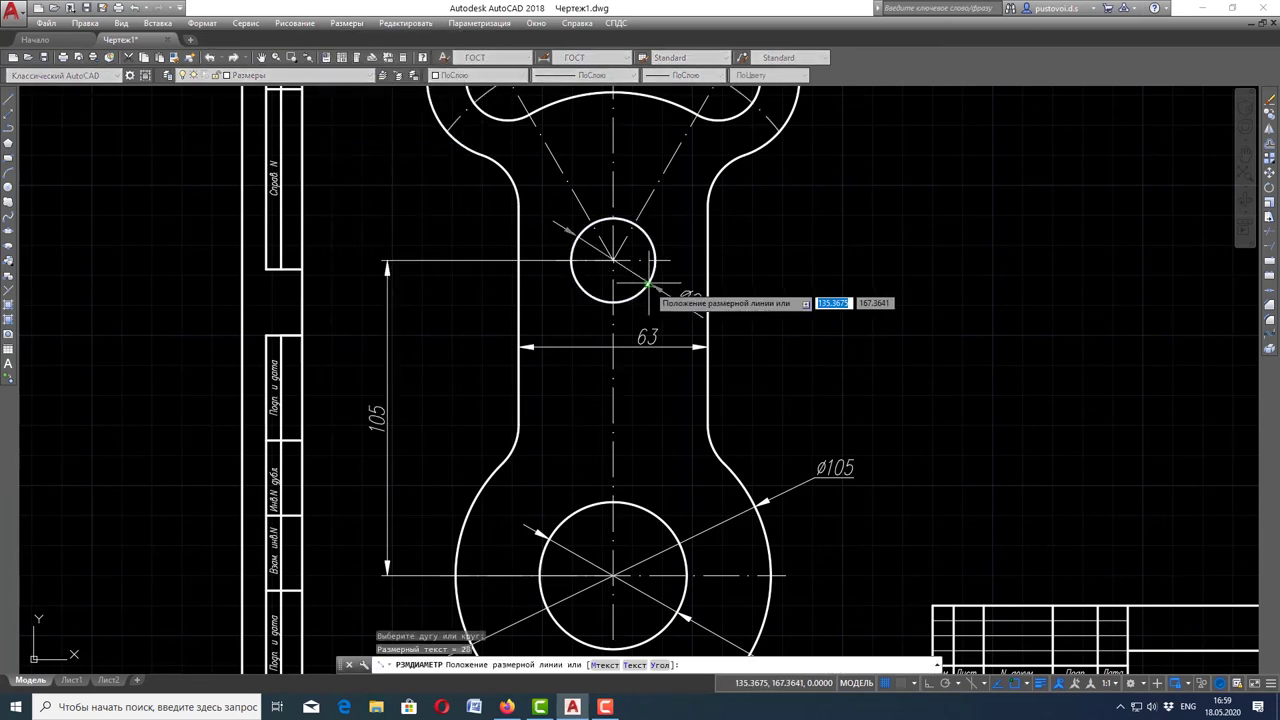
pyautogui.click(646, 291)
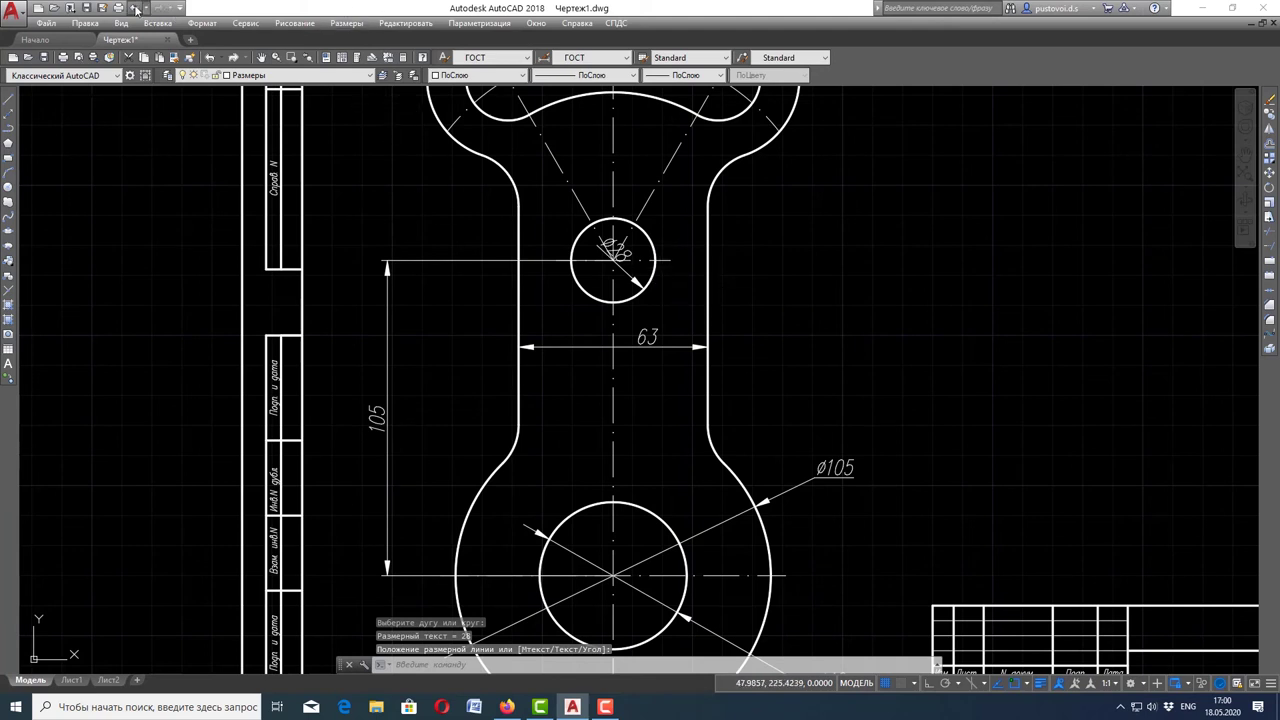
pyautogui.click(136, 9)
# Dimension the small upper hole Ø28 with the text placed outside, lower right
pyautogui.click(383, 27)
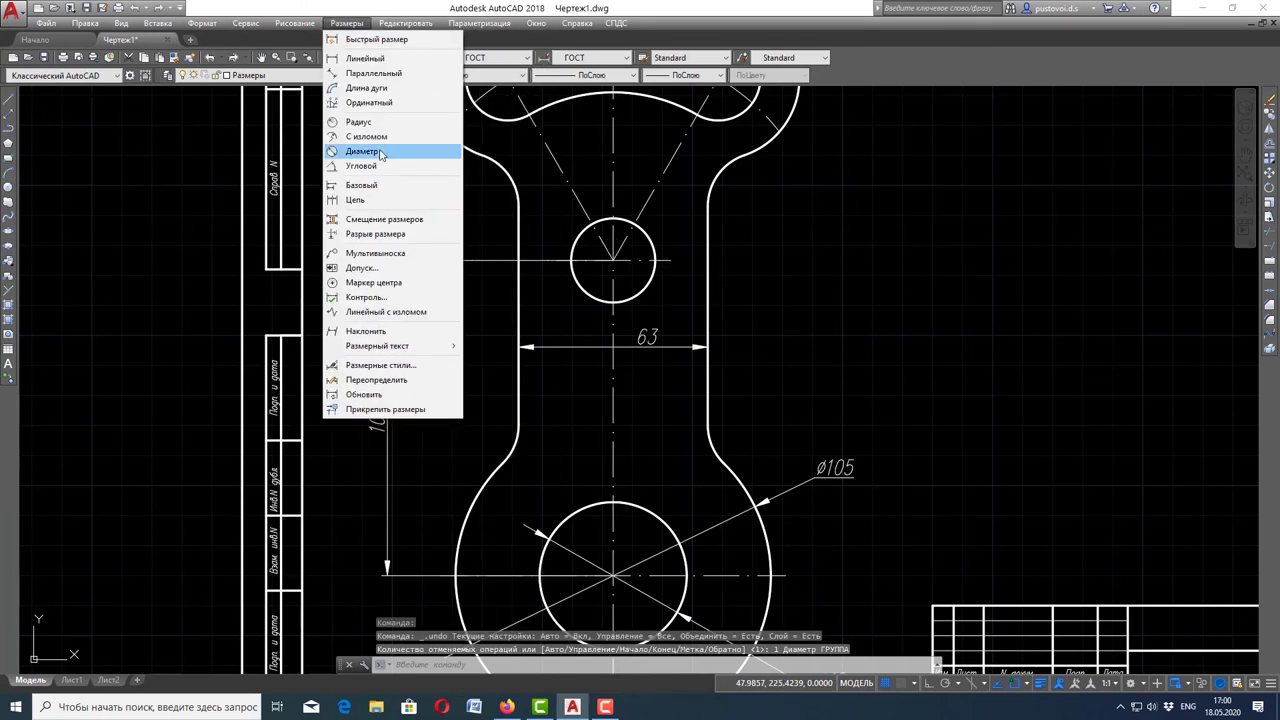
pyautogui.click(390, 151)
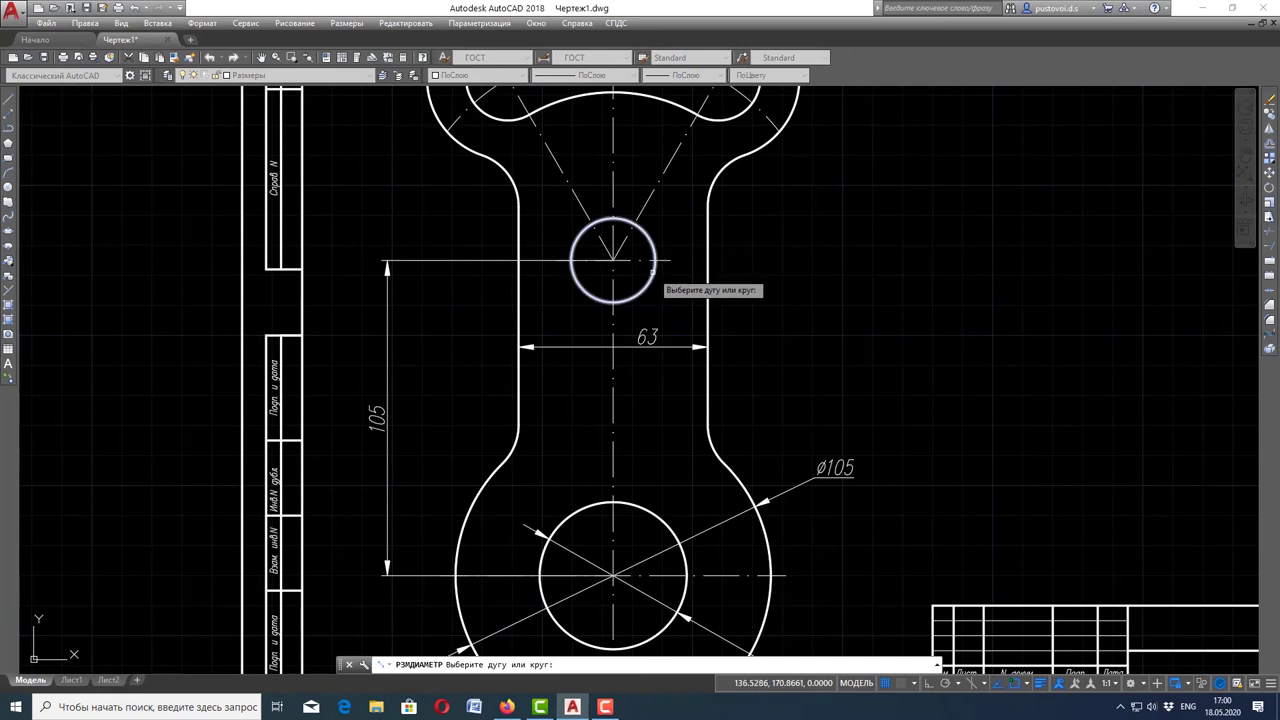
pyautogui.click(647, 288)
pyautogui.click(675, 296)
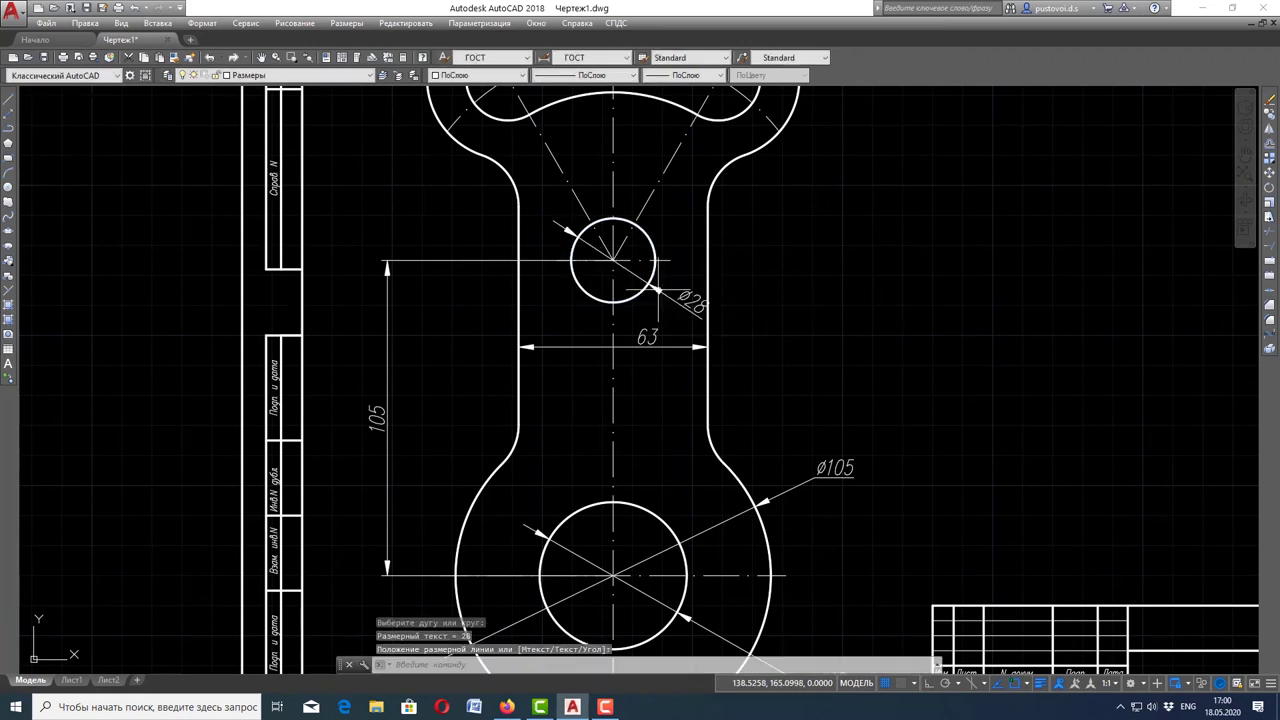
pyautogui.scroll(2, 675, 328)
pyautogui.press('Escape')
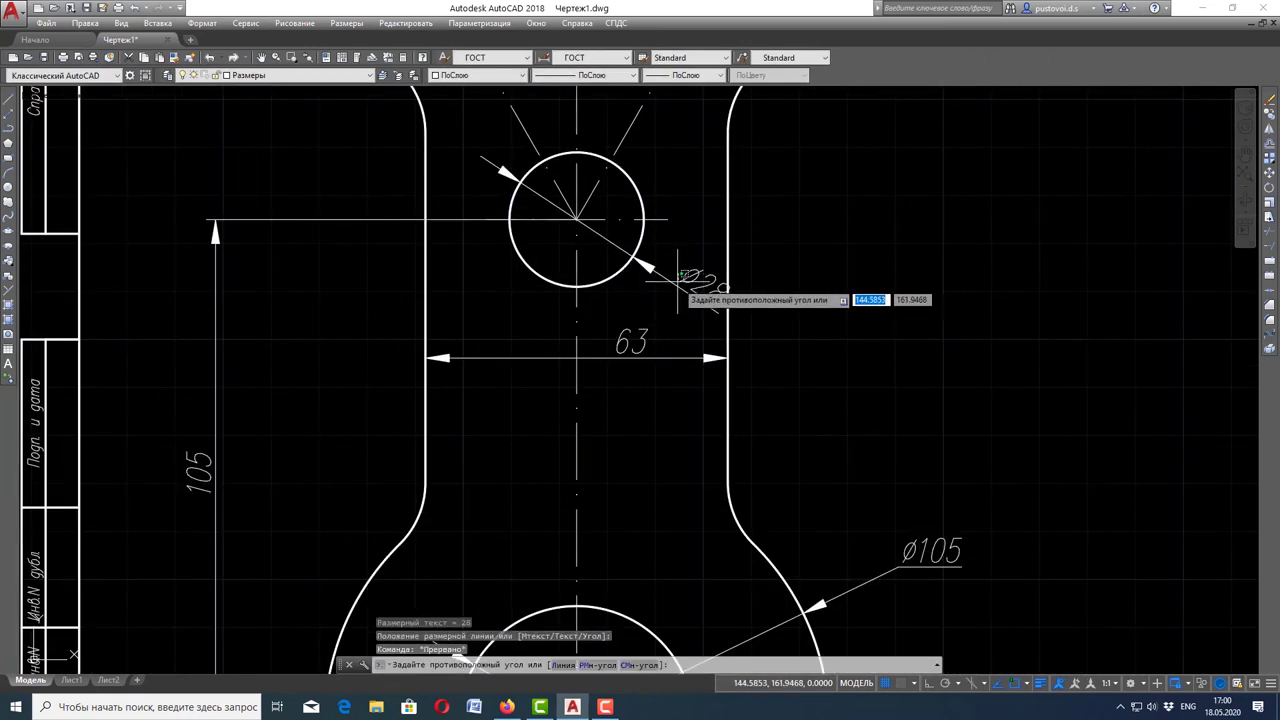
pyautogui.click(690, 292)
pyautogui.click(704, 285)
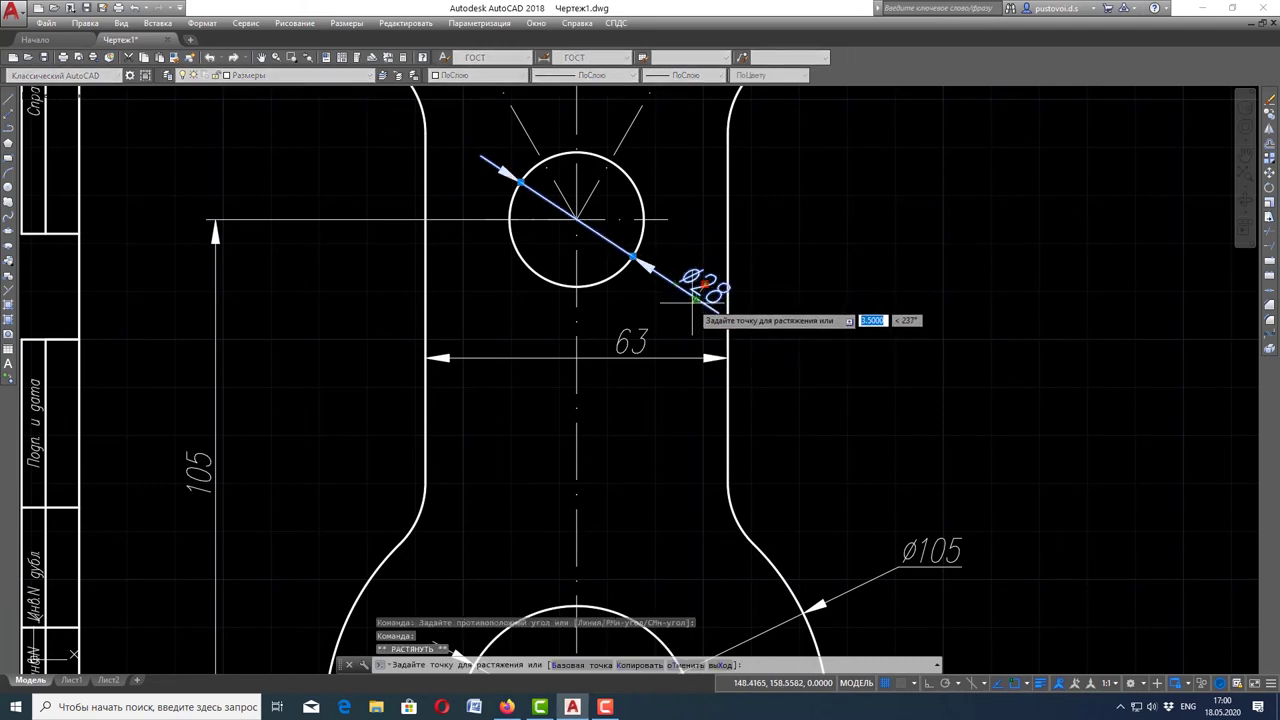
pyautogui.press('Escape')
pyautogui.press('Escape')
pyautogui.scroll(-5, 689, 311)
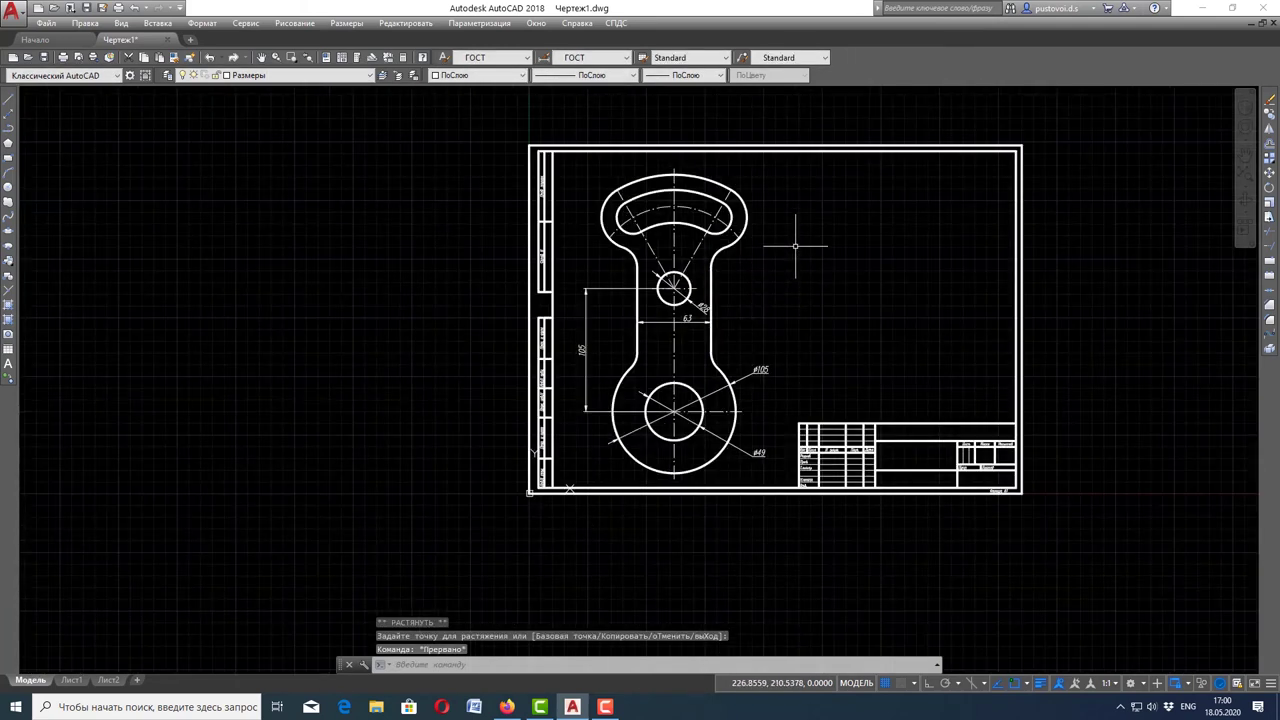
pyautogui.scroll(2, 746, 161)
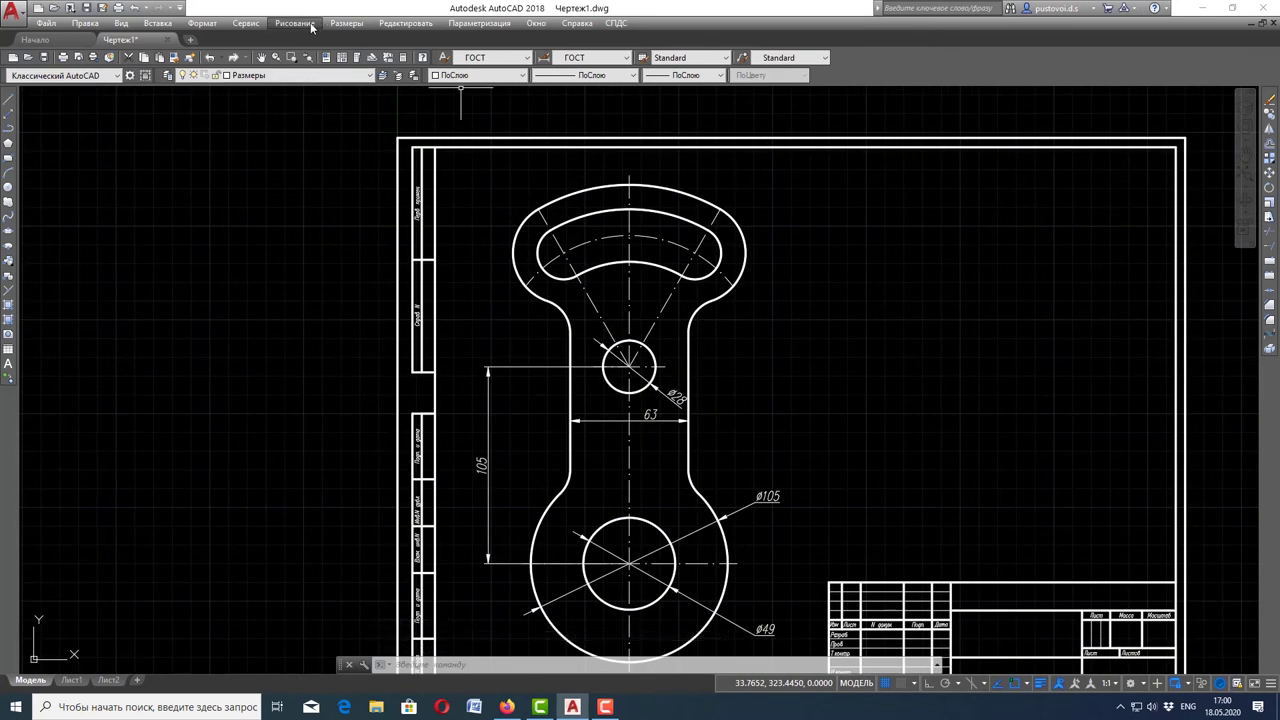
# Abandon a first radius attempt and make ГОСТс полкой the current dimension style
pyautogui.click(311, 24)
pyautogui.moveTo(347, 23)
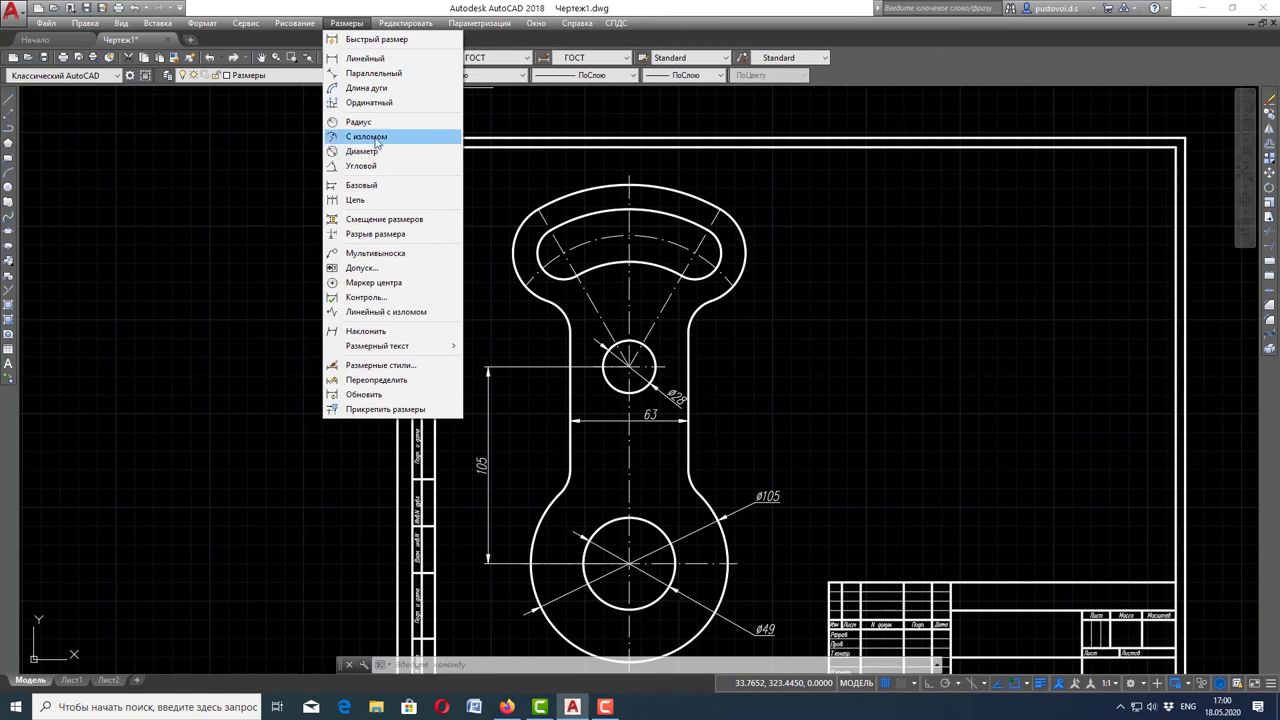
pyautogui.click(358, 122)
pyautogui.click(535, 292)
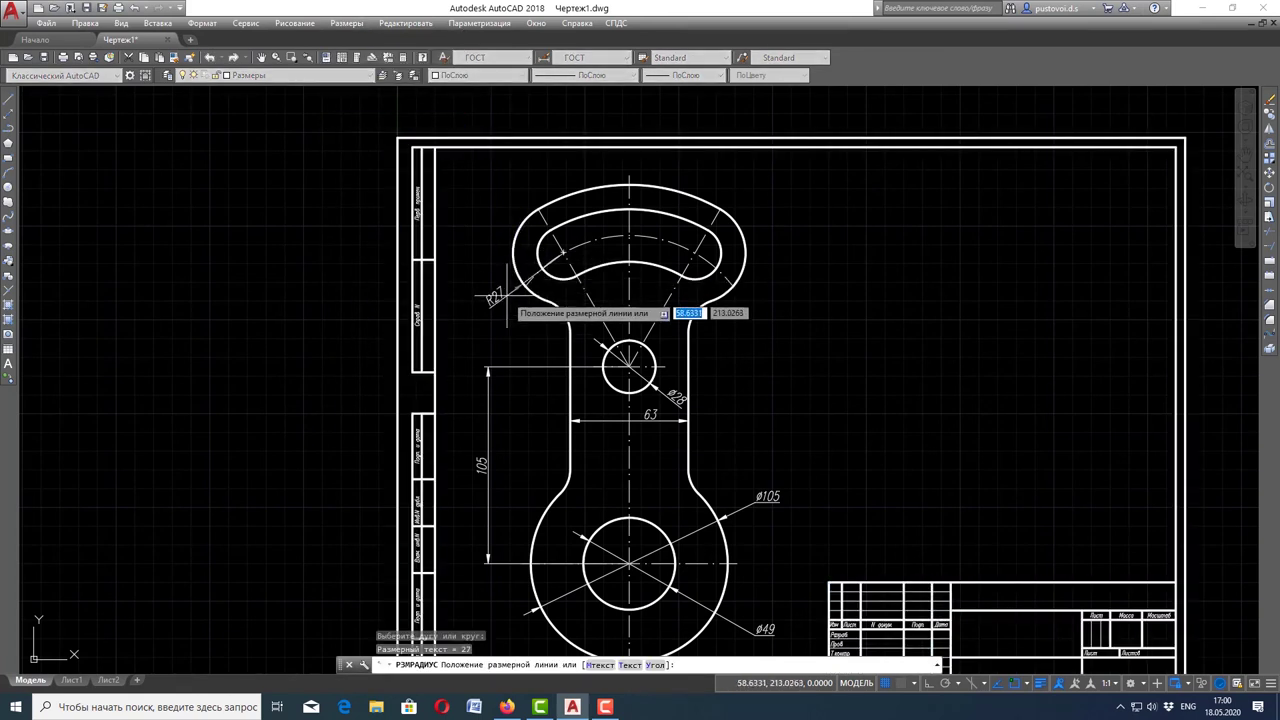
pyautogui.press('Escape')
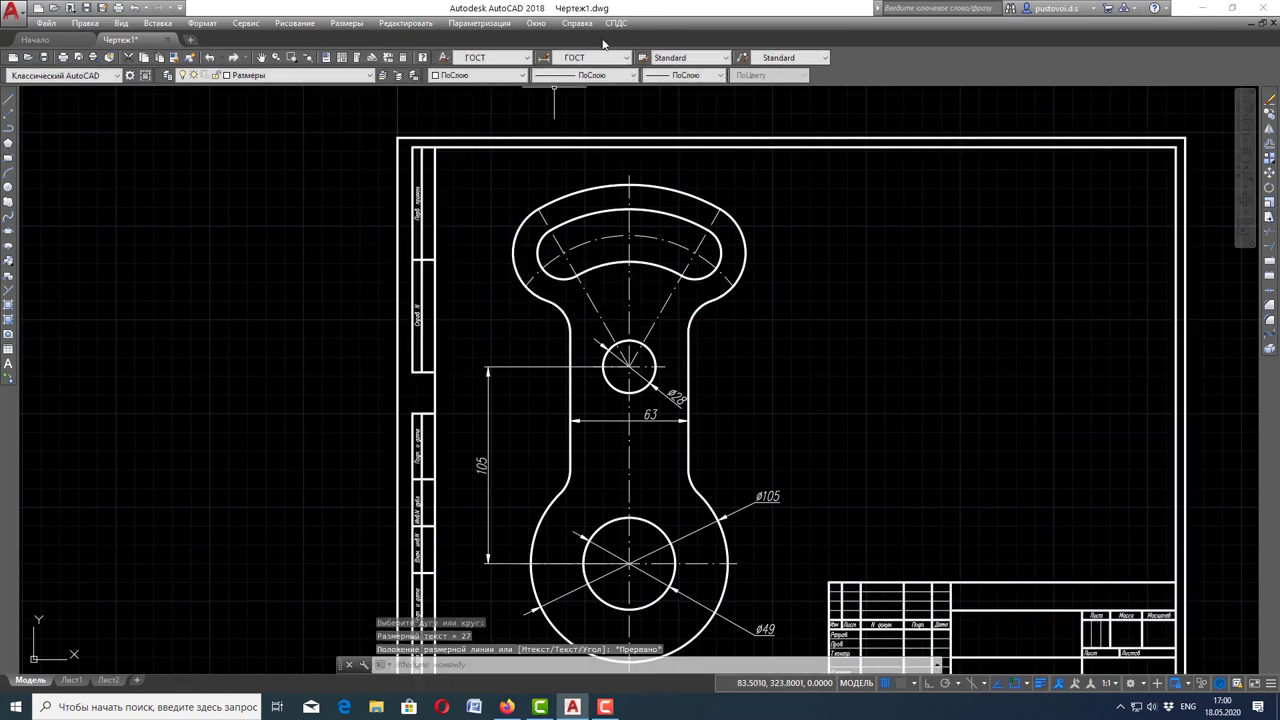
pyautogui.click(596, 61)
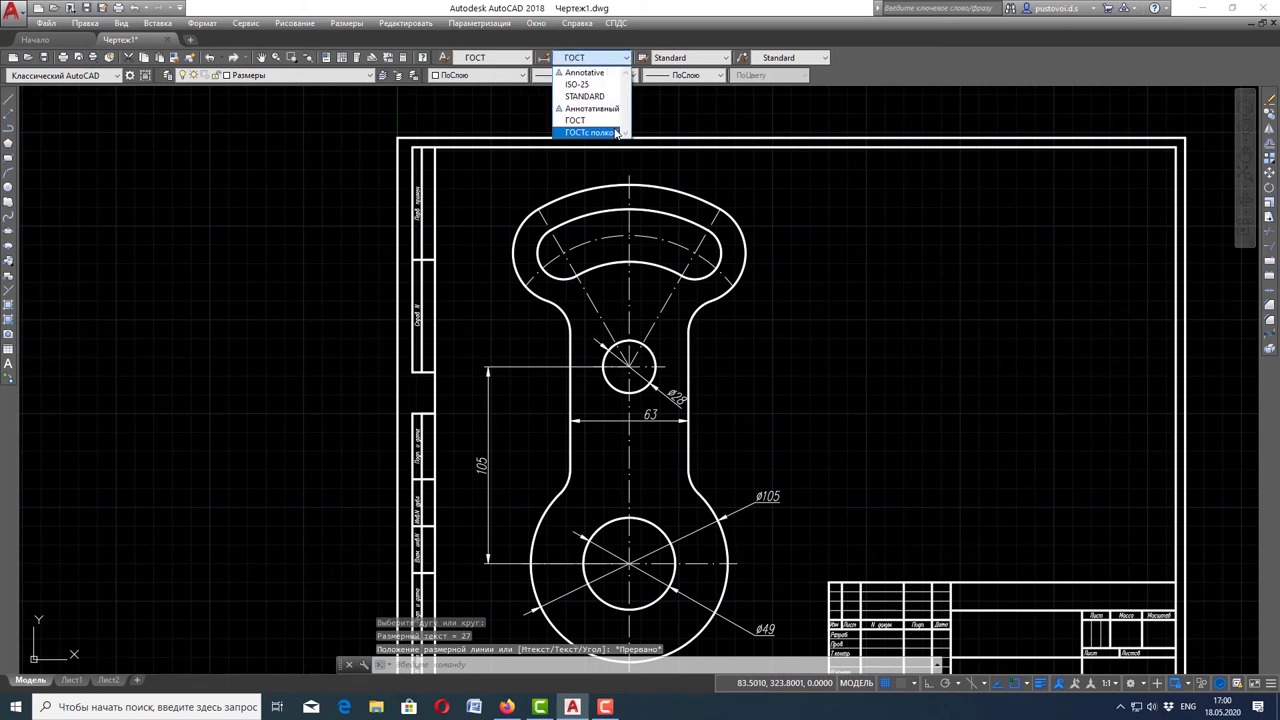
pyautogui.click(600, 133)
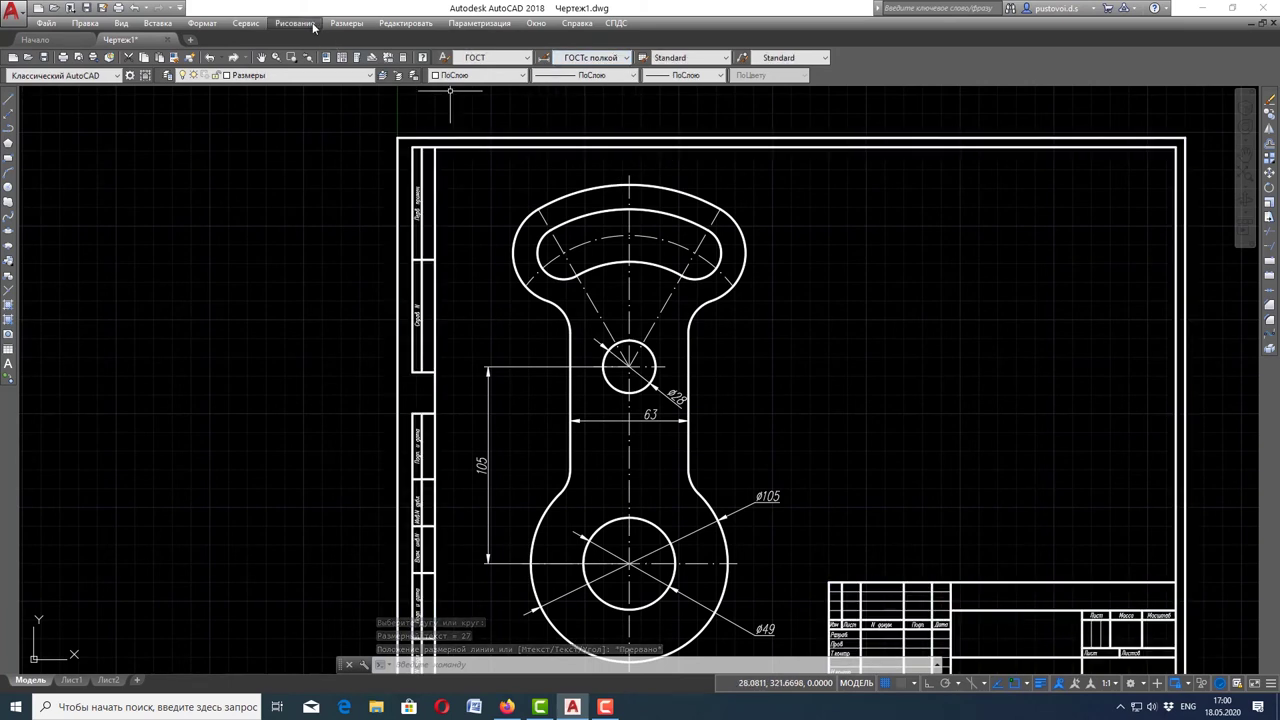
# Add radius dimensions R27 on the head's left arc and R14 on the inner slot arc
pyautogui.click(295, 22)
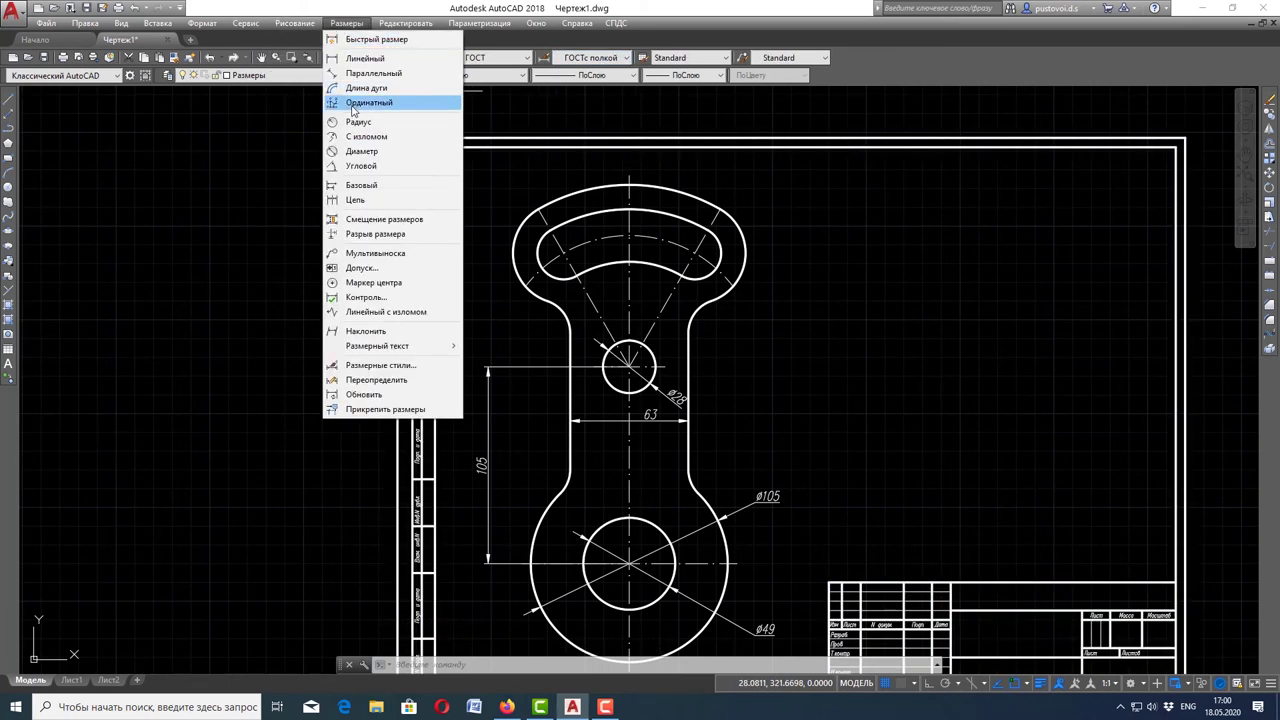
pyautogui.click(353, 121)
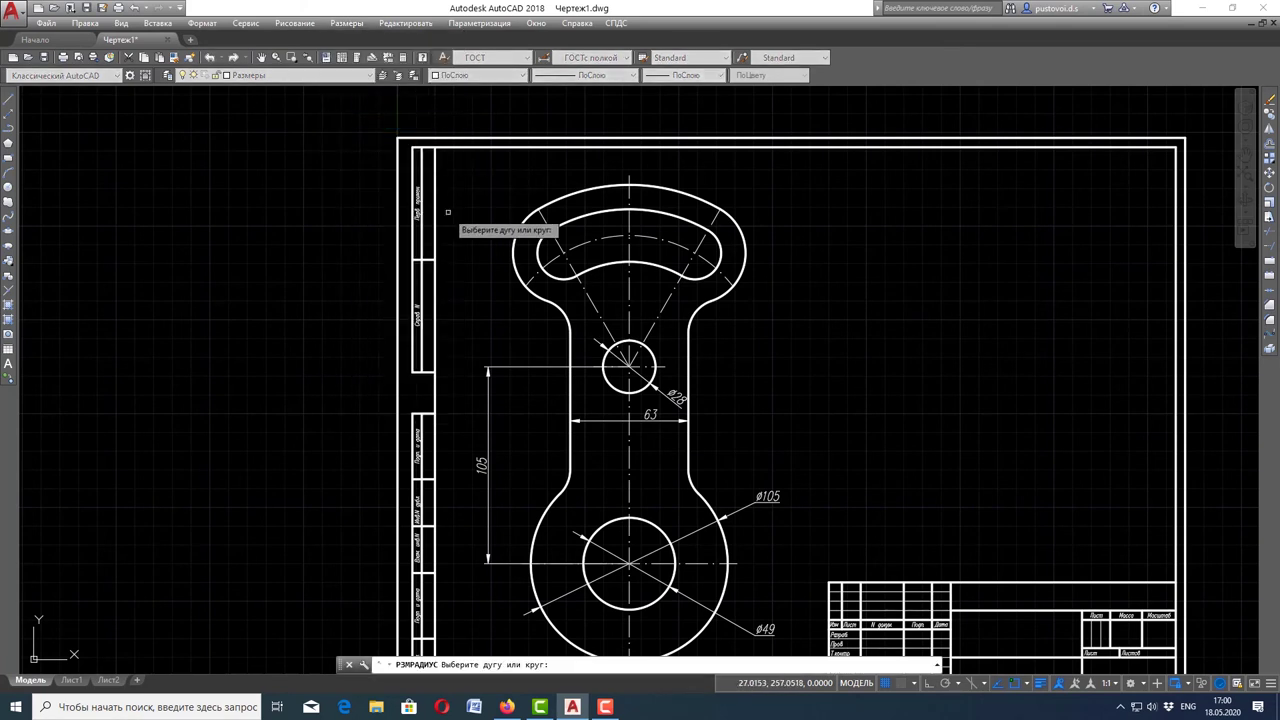
pyautogui.click(516, 262)
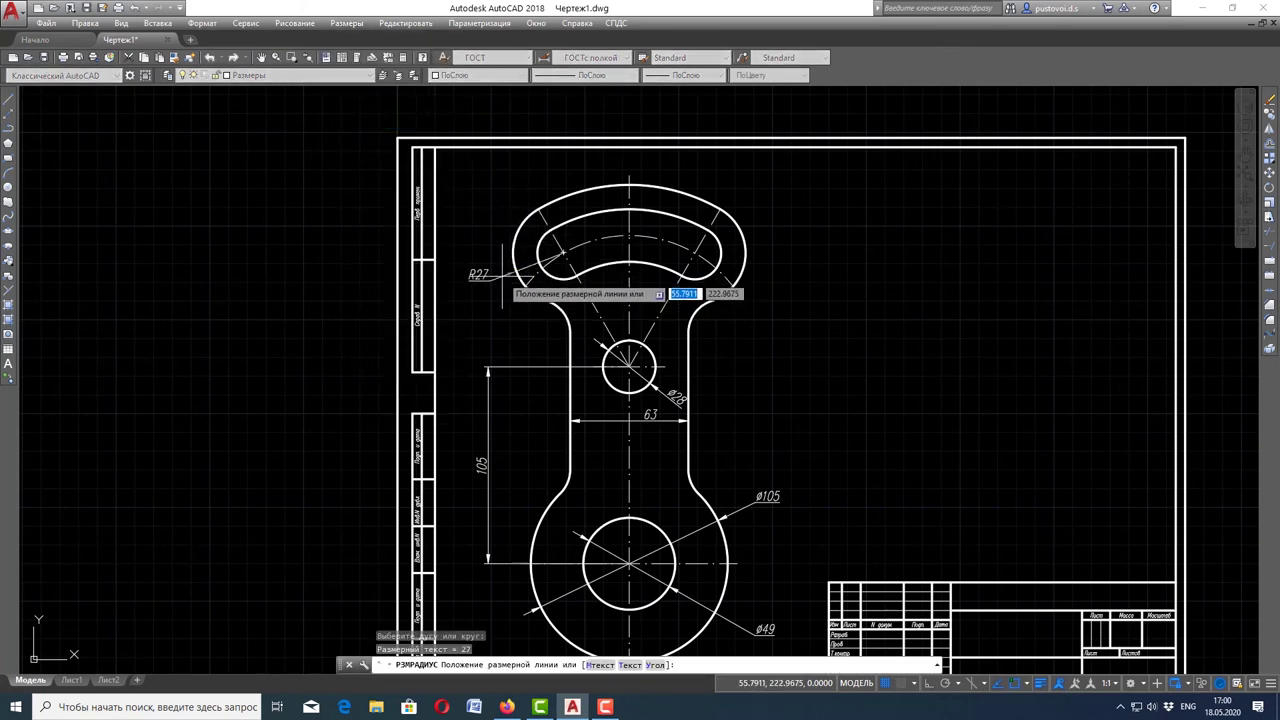
pyautogui.click(480, 273)
pyautogui.click(347, 22)
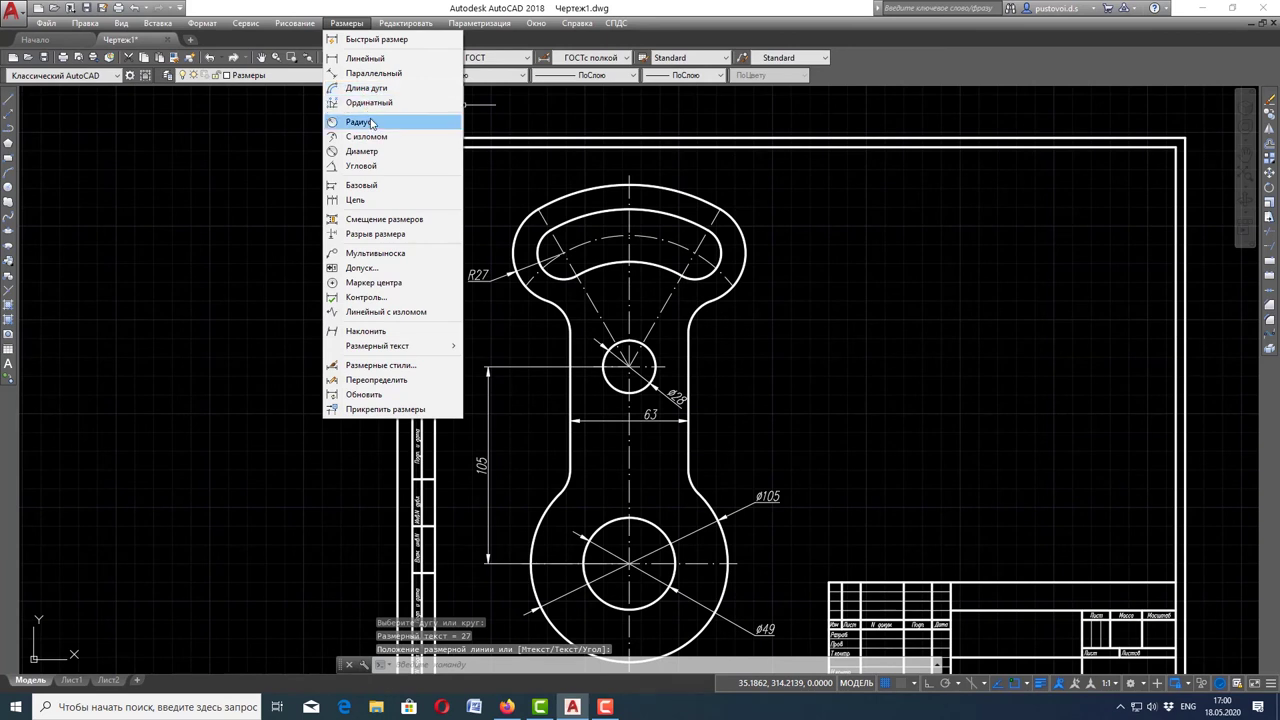
pyautogui.click(353, 121)
pyautogui.click(716, 257)
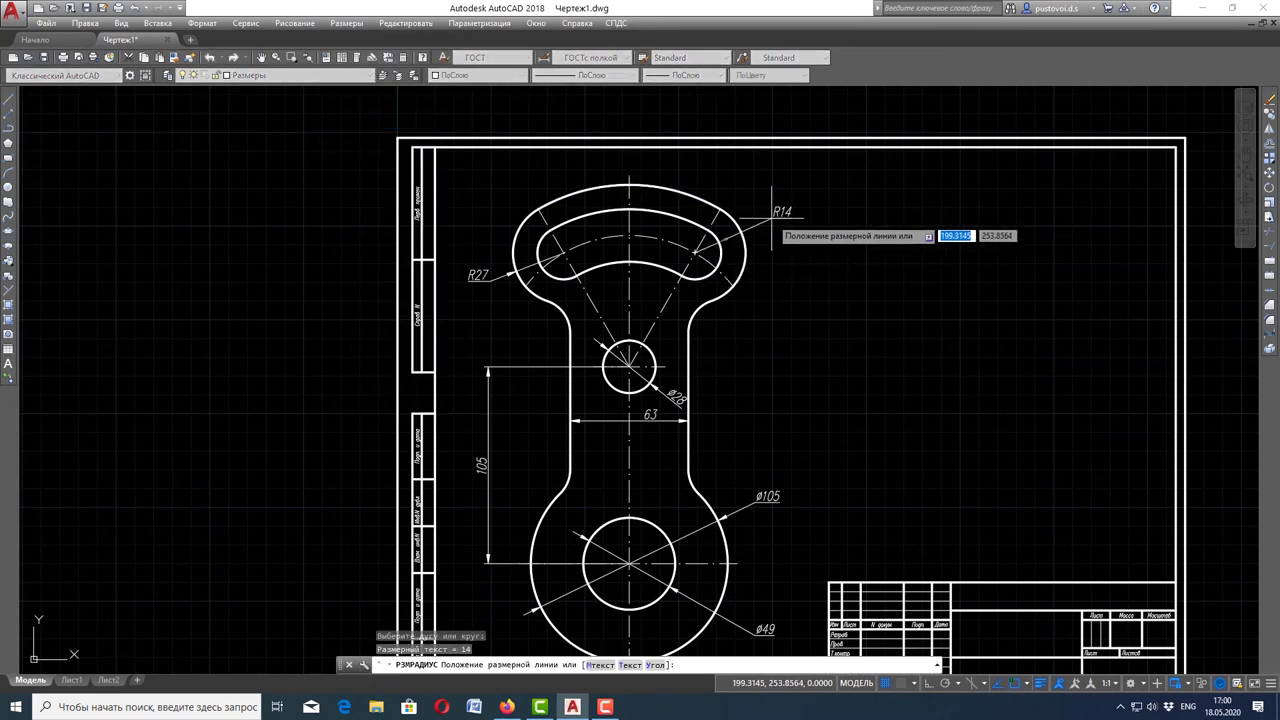
pyautogui.click(770, 231)
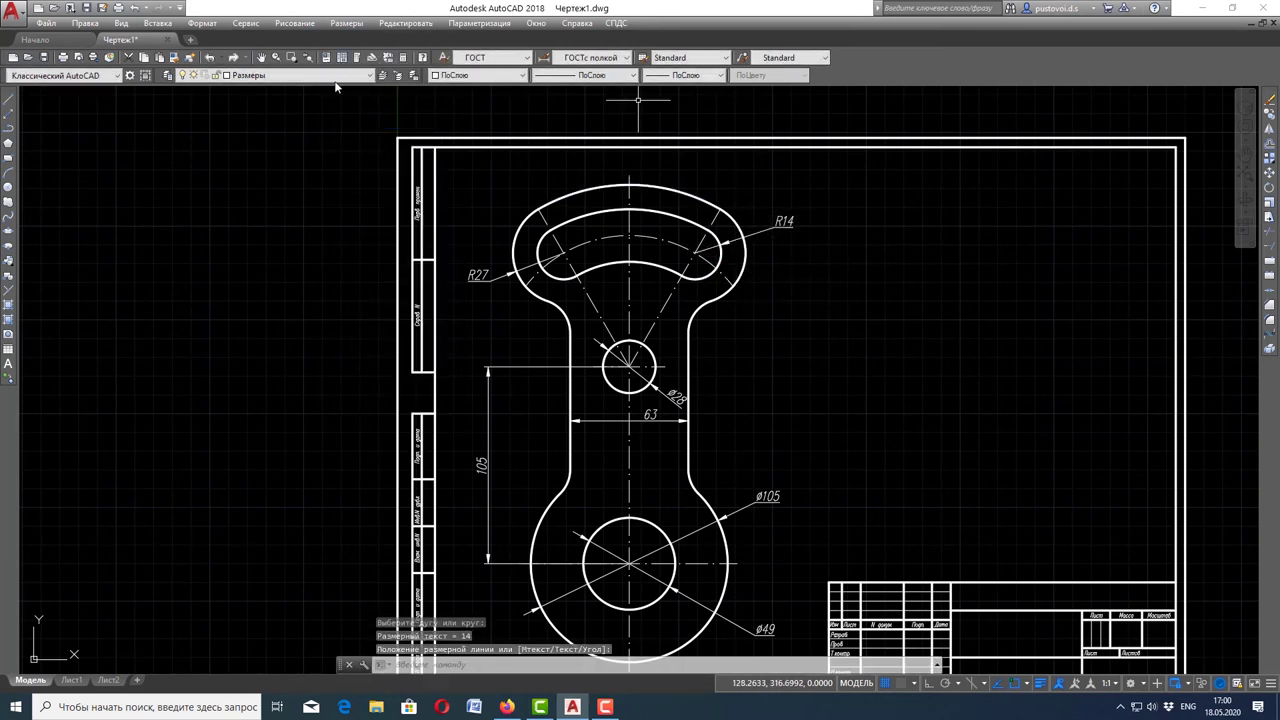
# Dimension the right fillet arc as R18
pyautogui.click(340, 77)
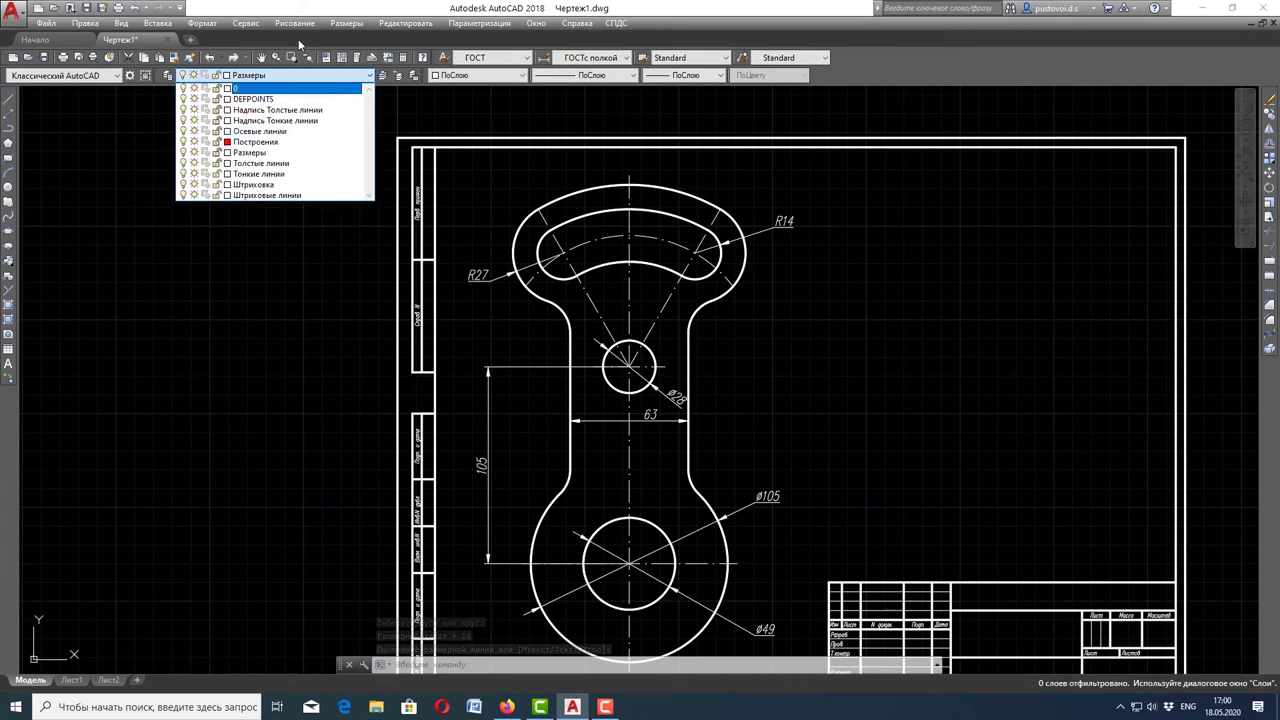
pyautogui.click(347, 22)
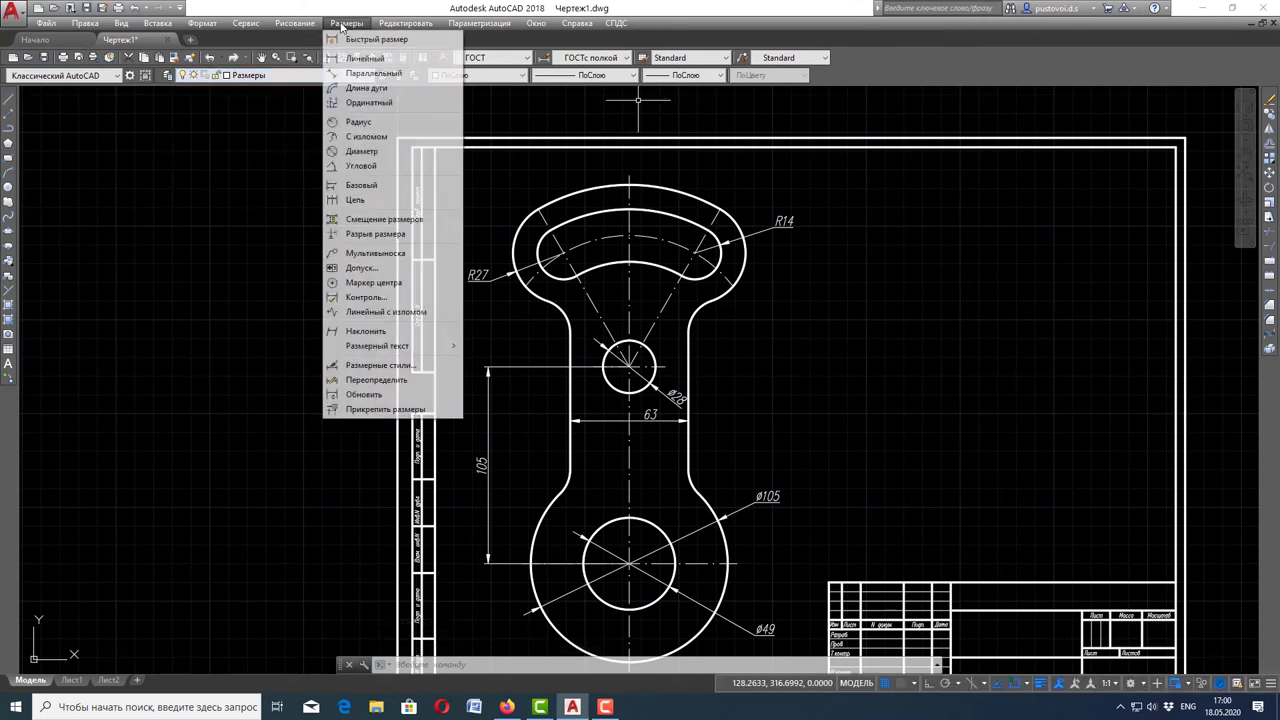
pyautogui.click(358, 122)
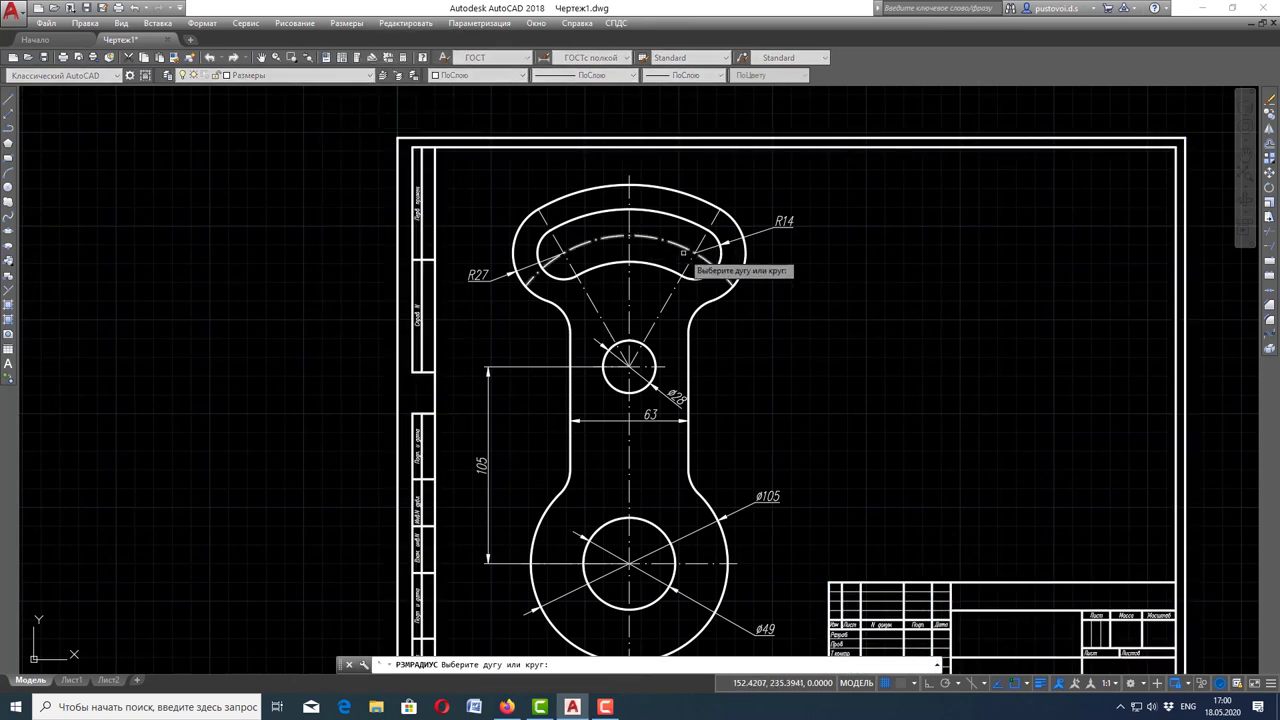
pyautogui.click(690, 318)
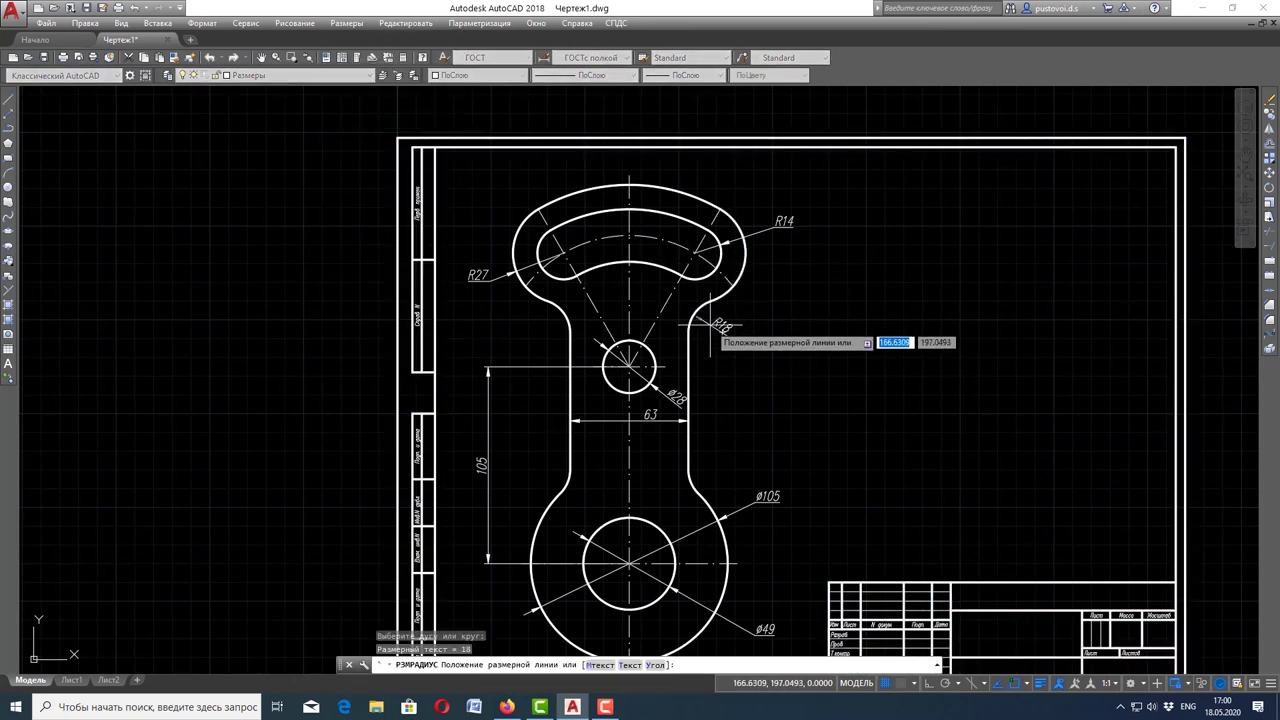
pyautogui.click(710, 325)
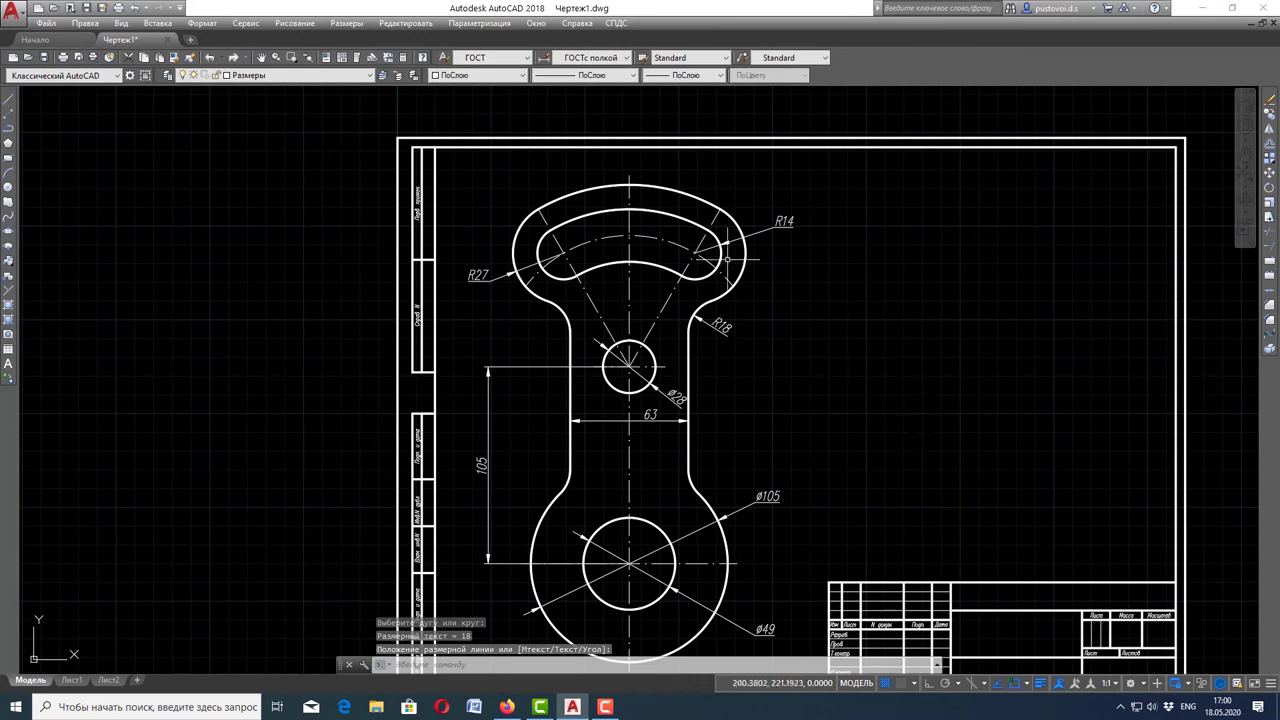
# Switch back to the ГОСТ style and dimension the centre-line arc as R70
pyautogui.click(600, 57)
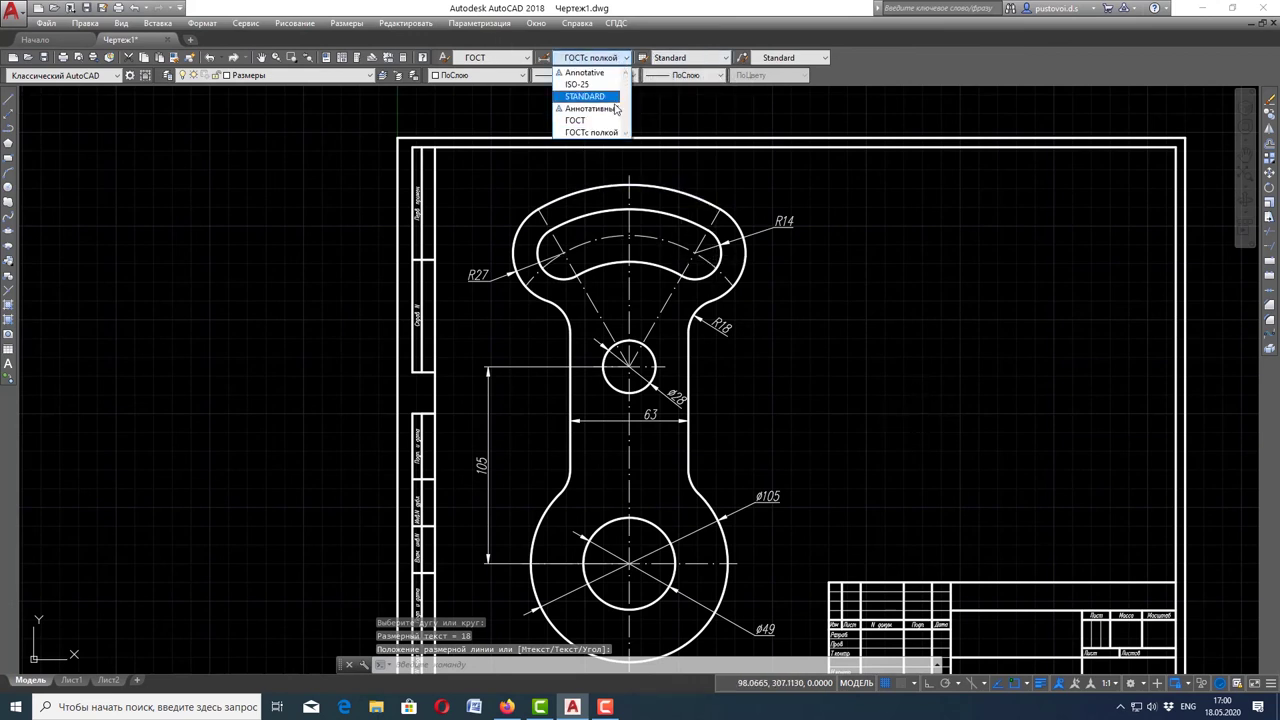
pyautogui.click(576, 120)
pyautogui.click(308, 25)
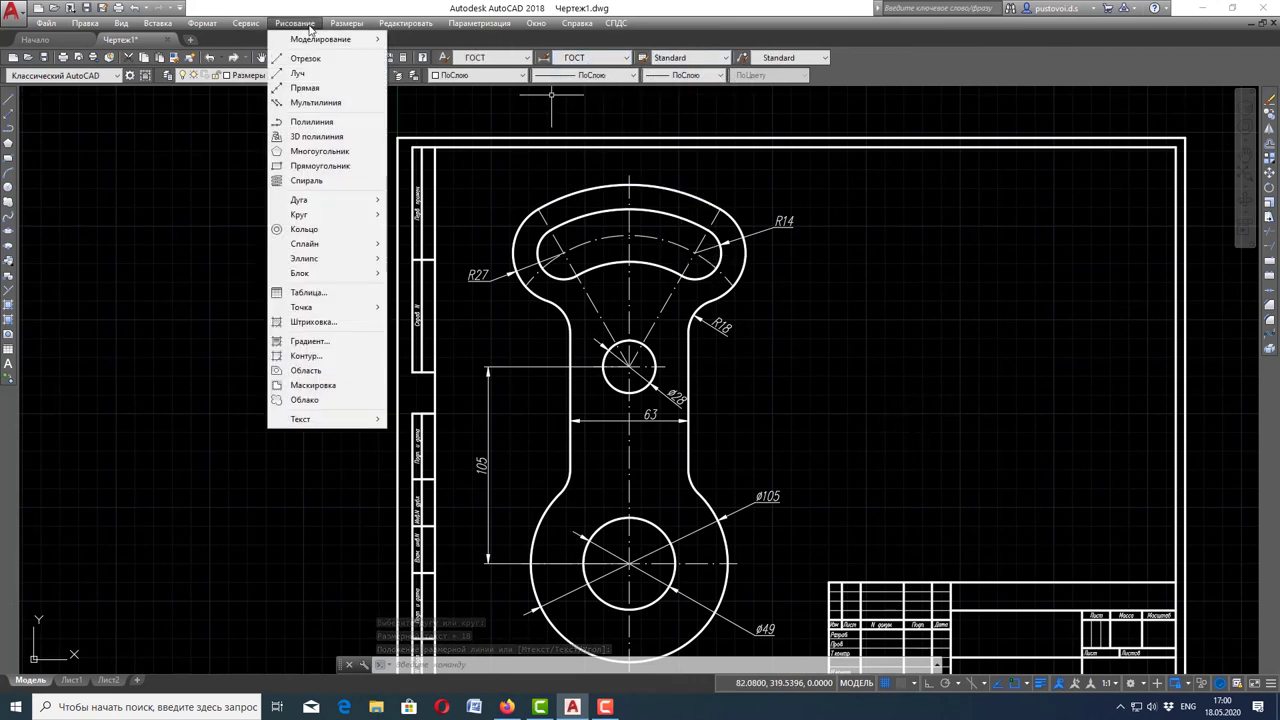
pyautogui.click(370, 122)
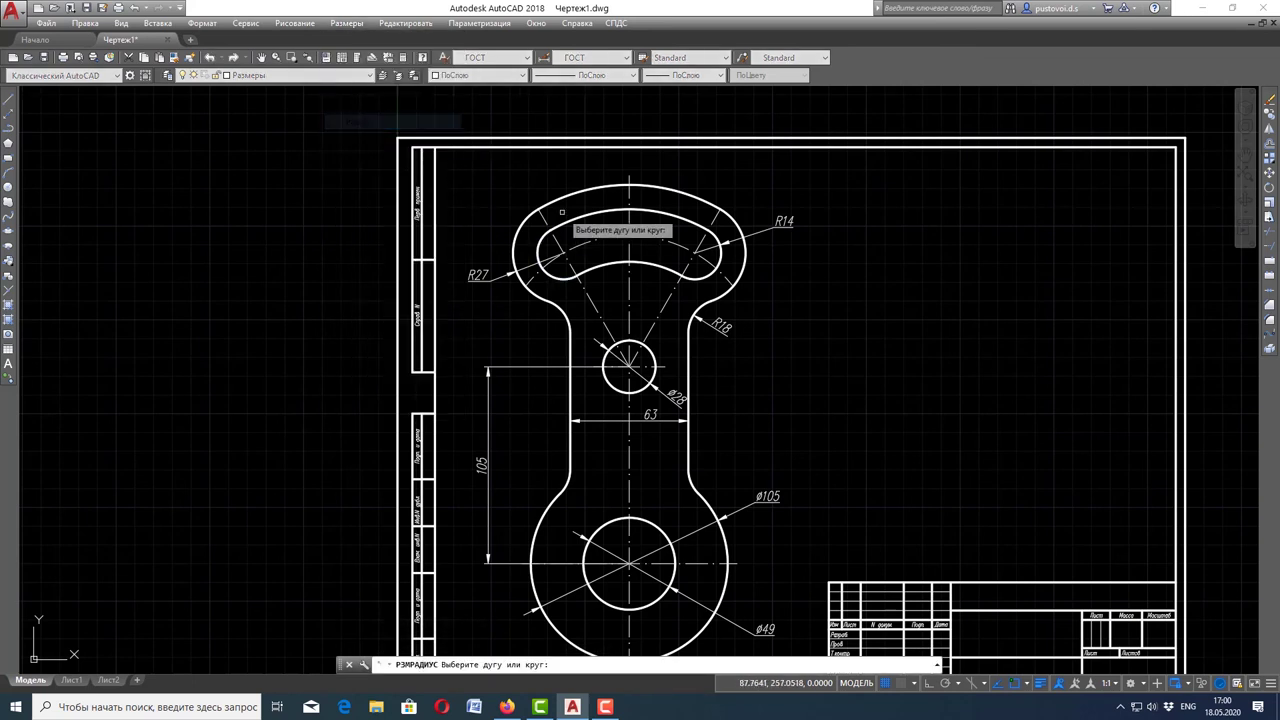
pyautogui.click(647, 238)
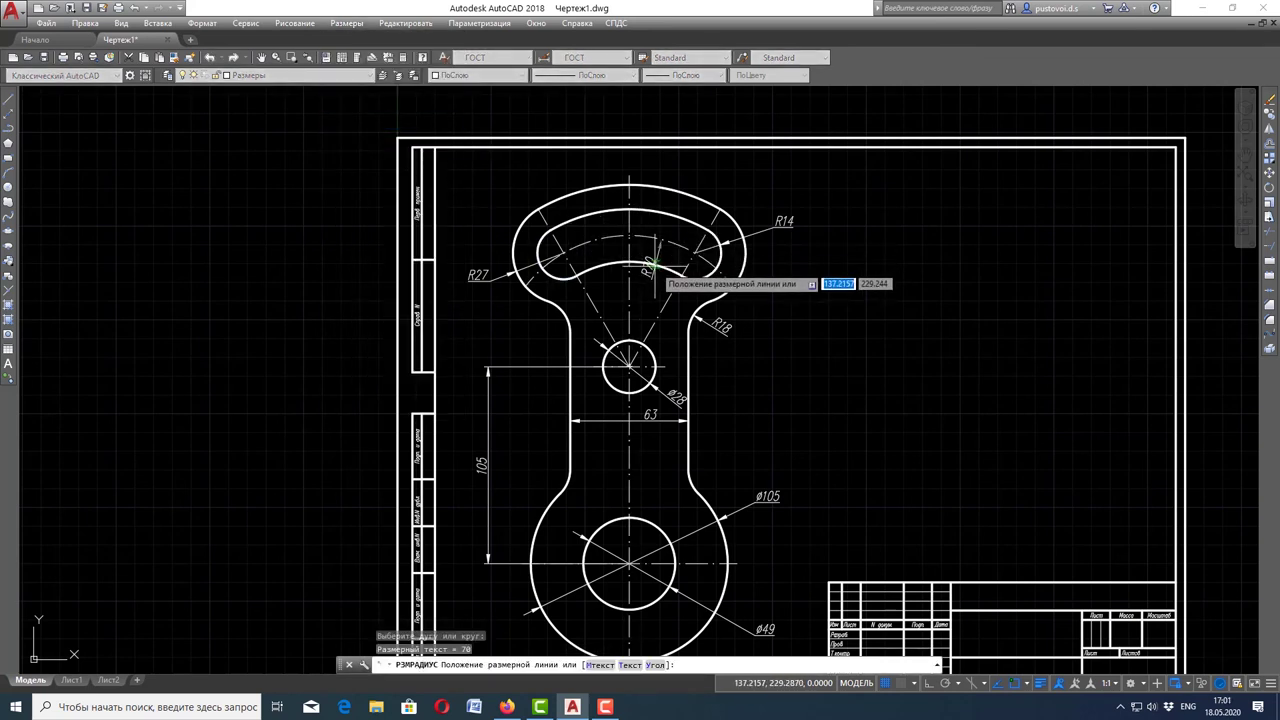
pyautogui.click(655, 292)
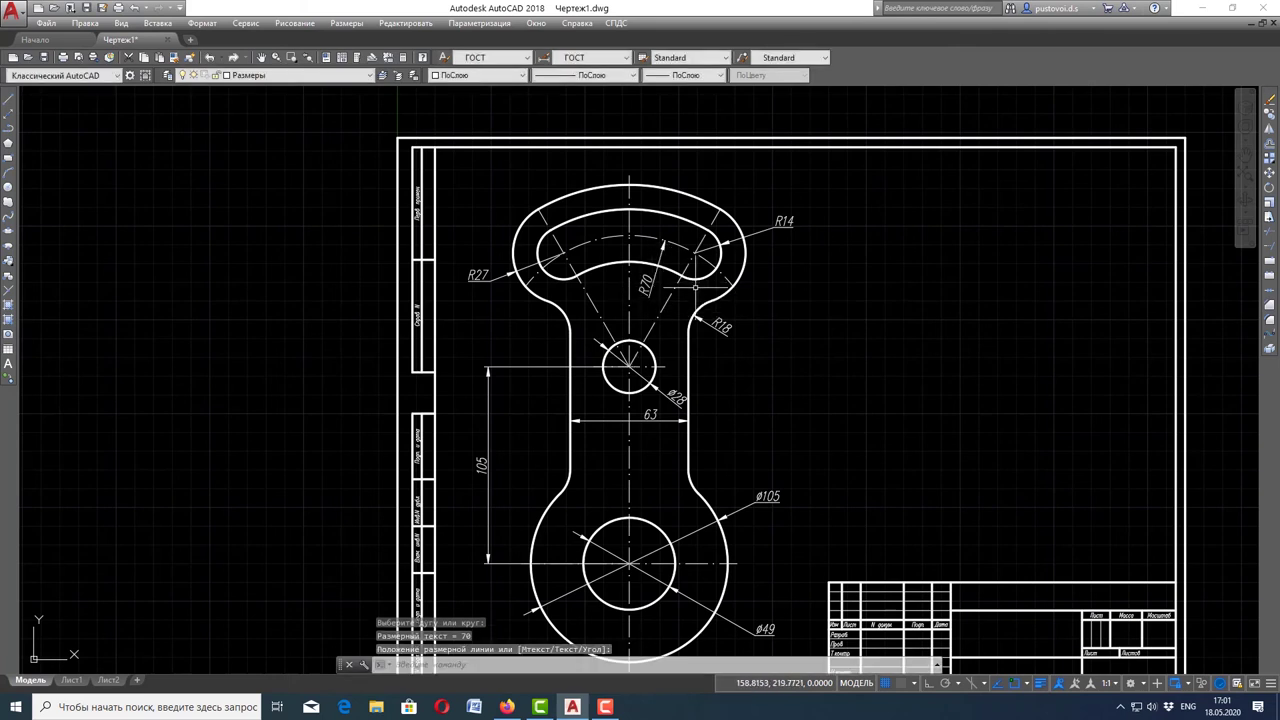
pyautogui.press('Escape')
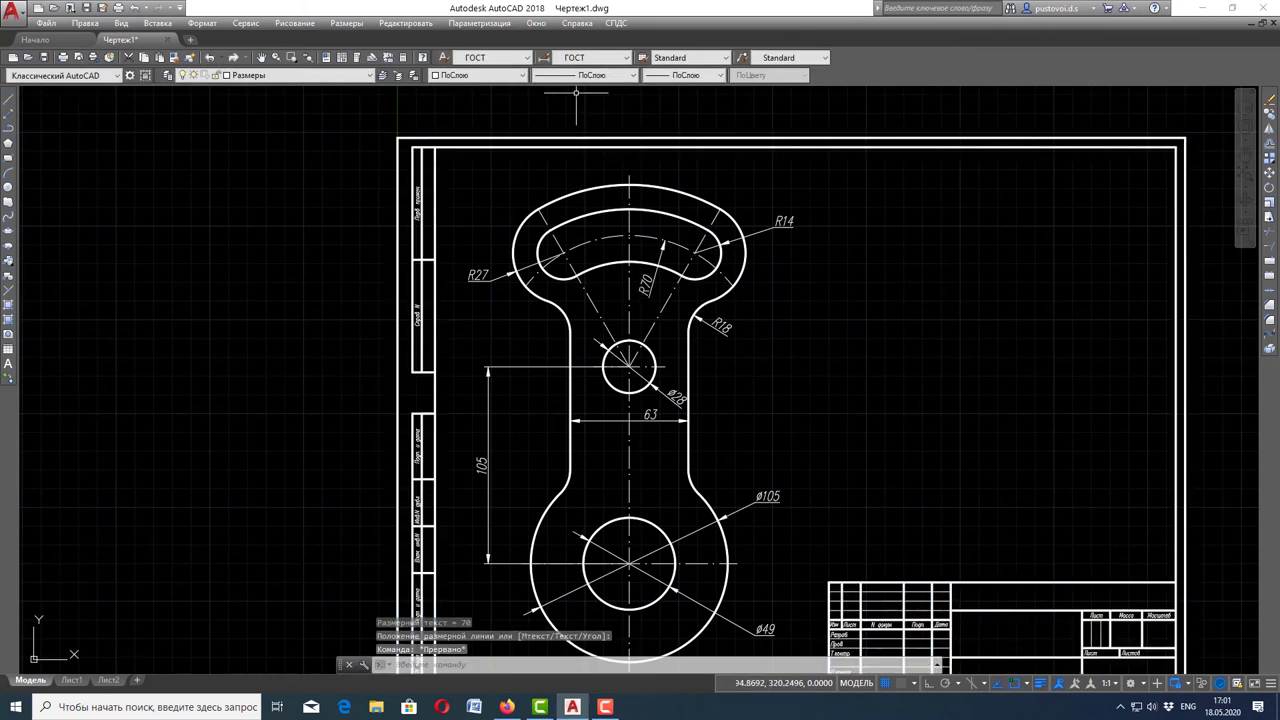
pyautogui.click(405, 22)
pyautogui.click(375, 165)
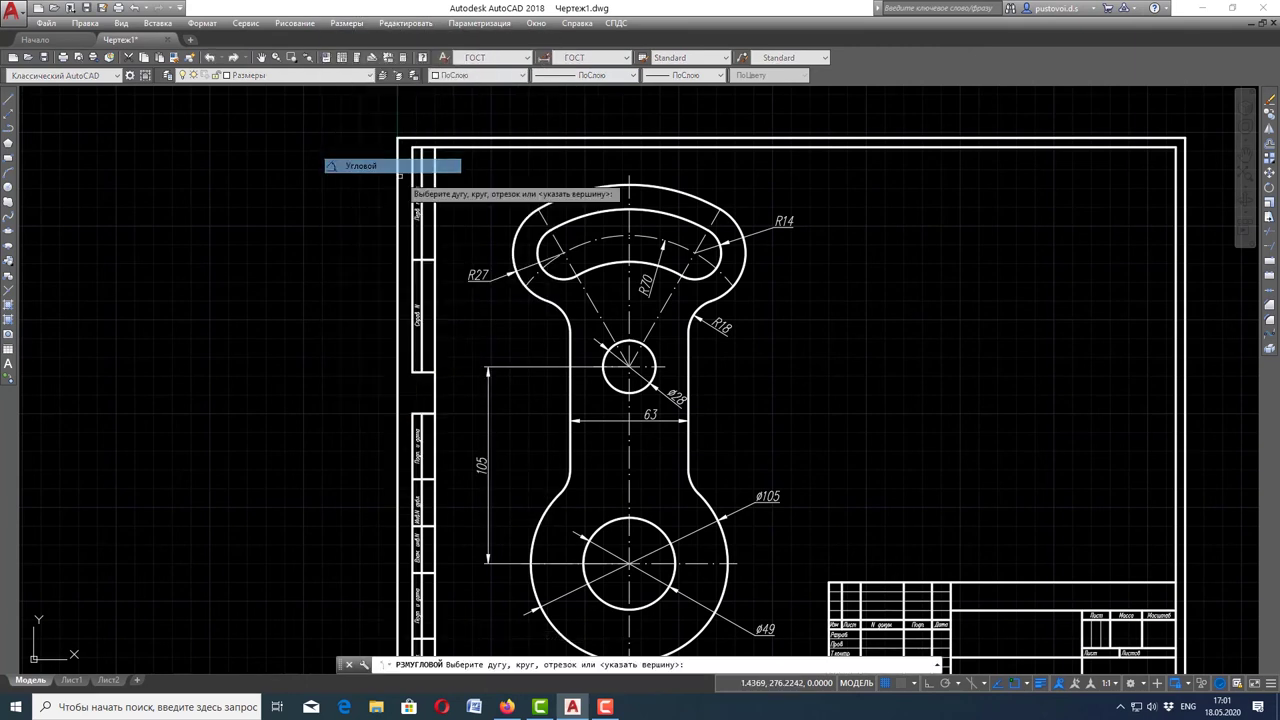
pyautogui.scroll(2, 705, 215)
# Dimension the 60°0' angle between the two radiating centre lines above the head, then select it
pyautogui.click(698, 228)
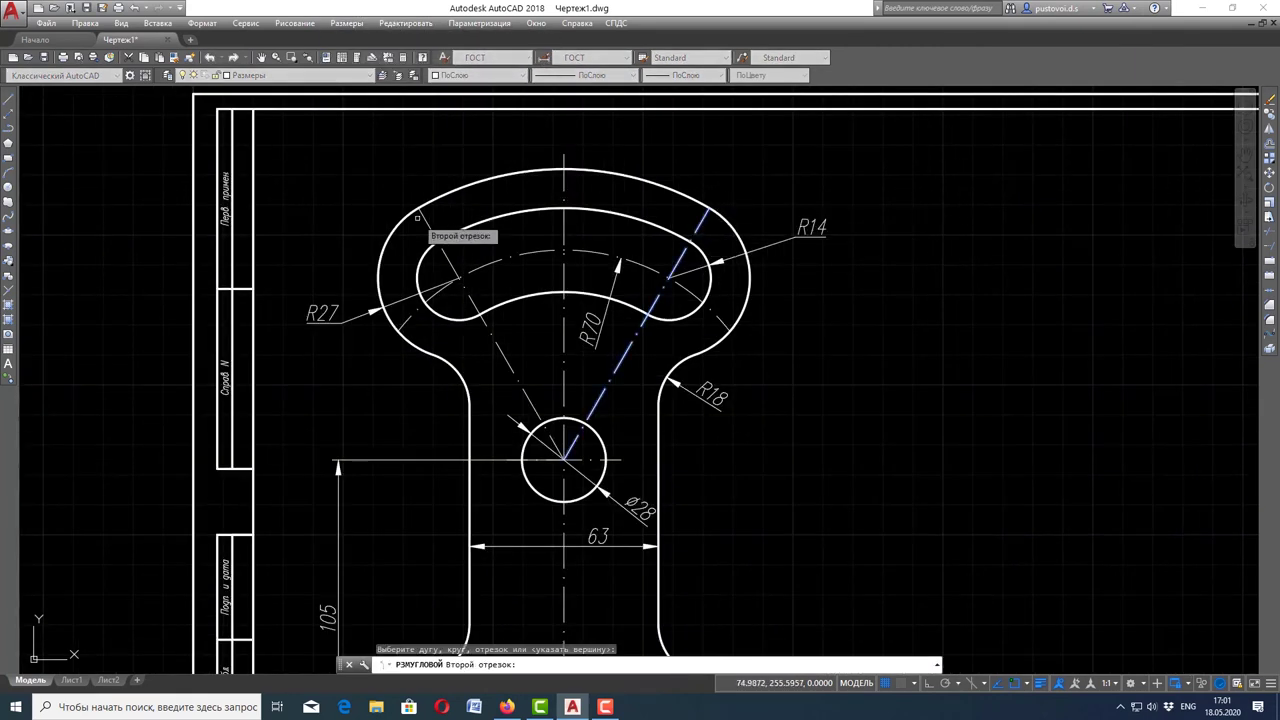
pyautogui.click(425, 224)
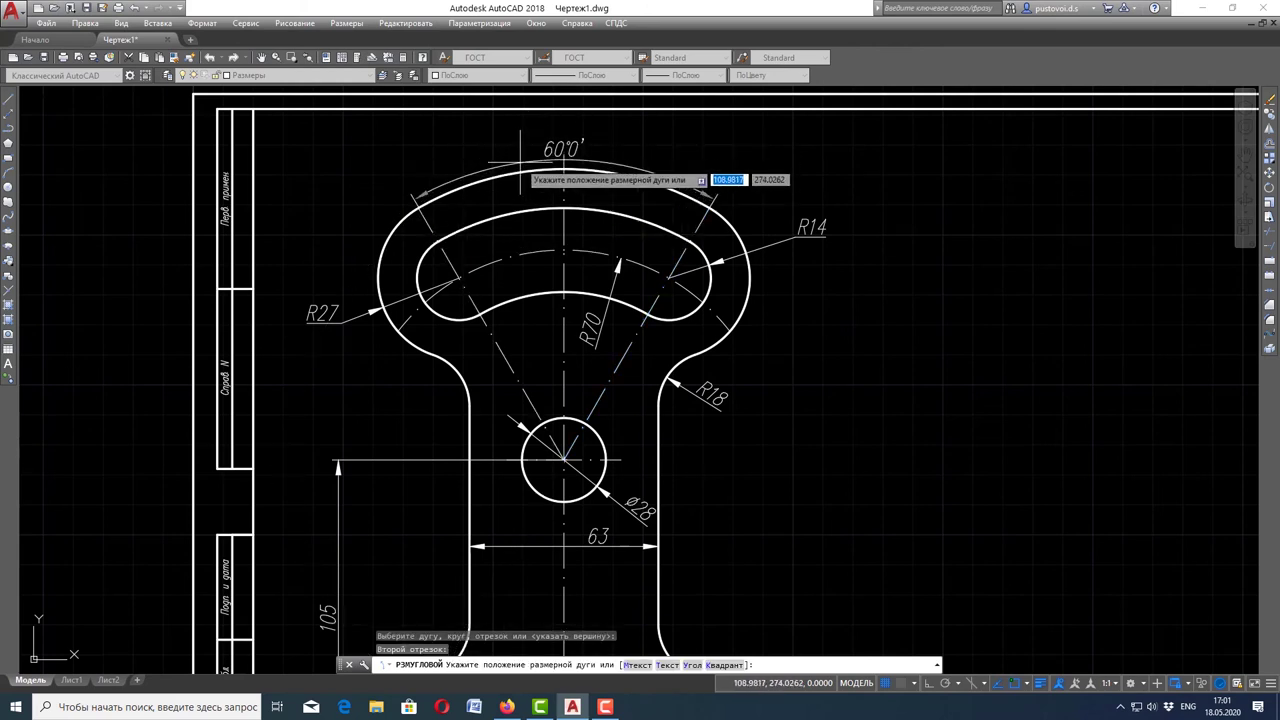
pyautogui.press('Escape')
pyautogui.click(341, 24)
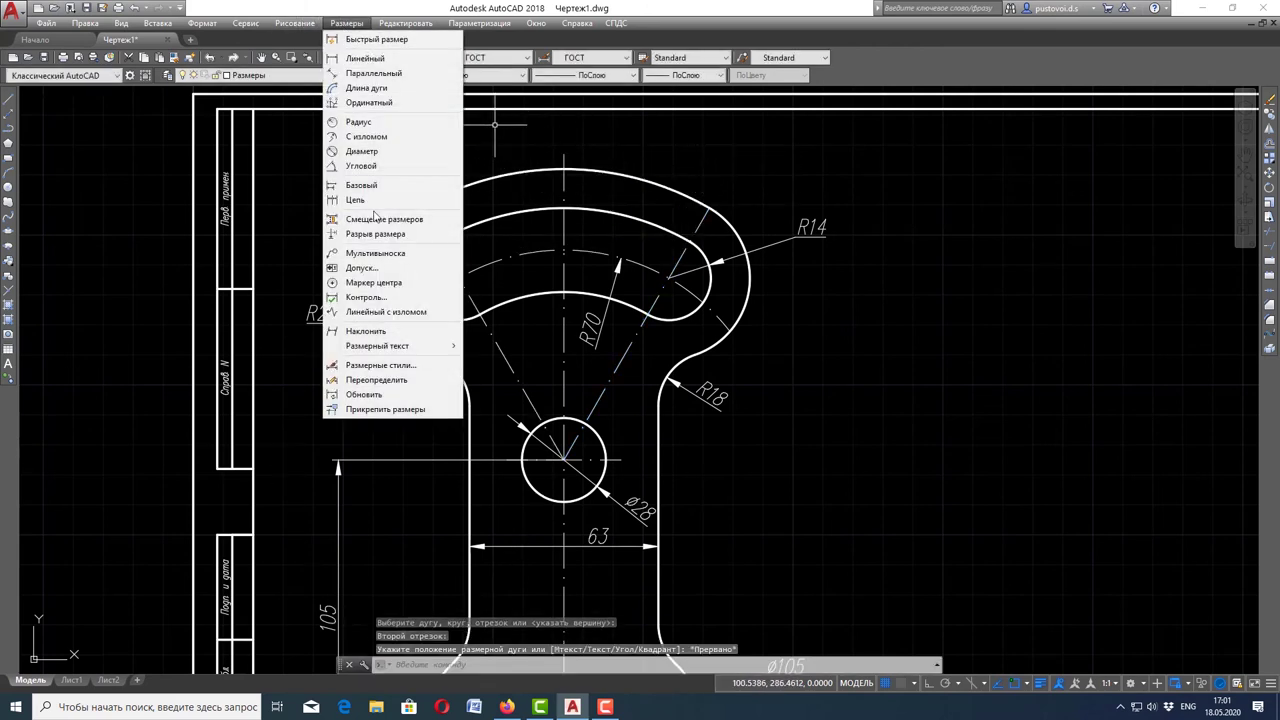
pyautogui.click(374, 170)
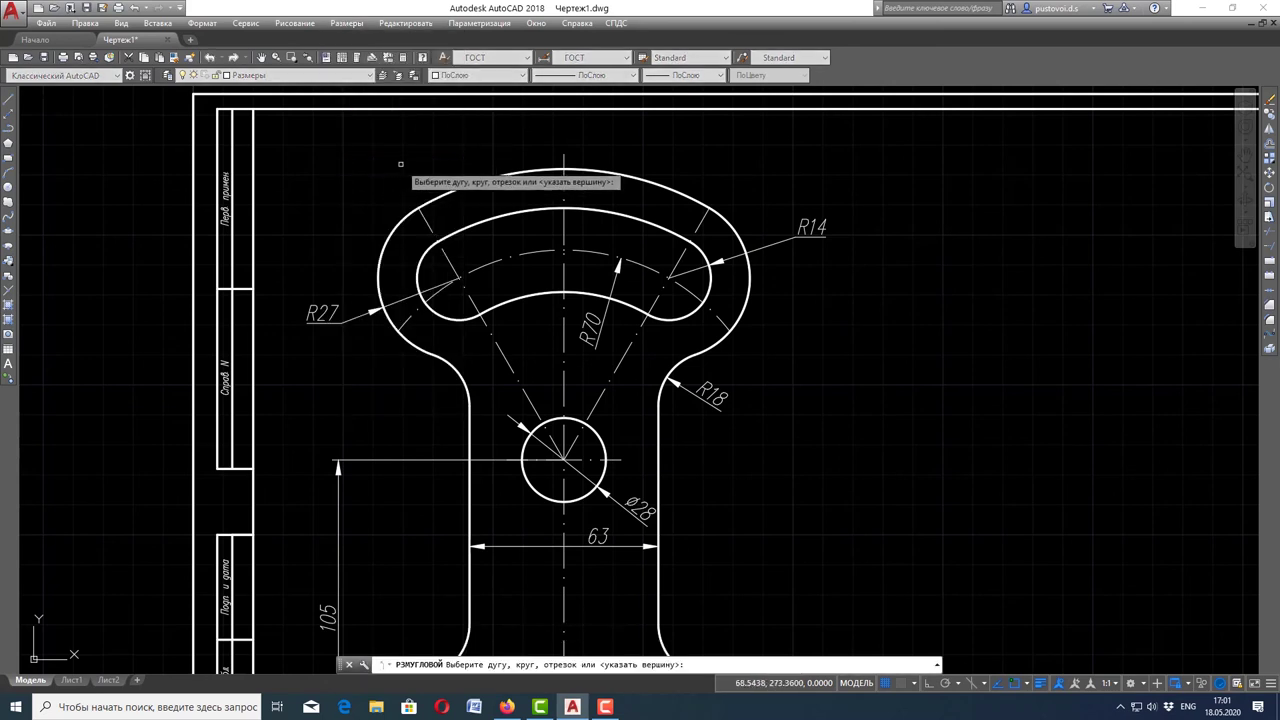
pyautogui.click(428, 223)
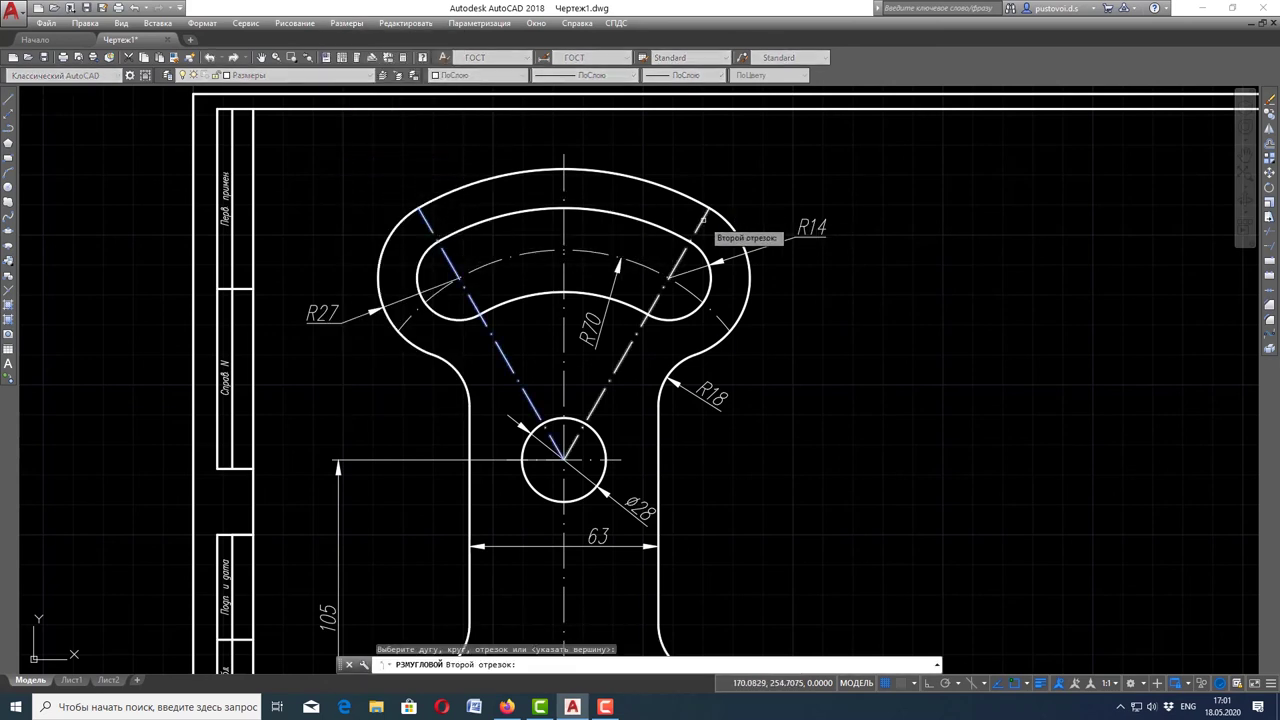
pyautogui.click(702, 218)
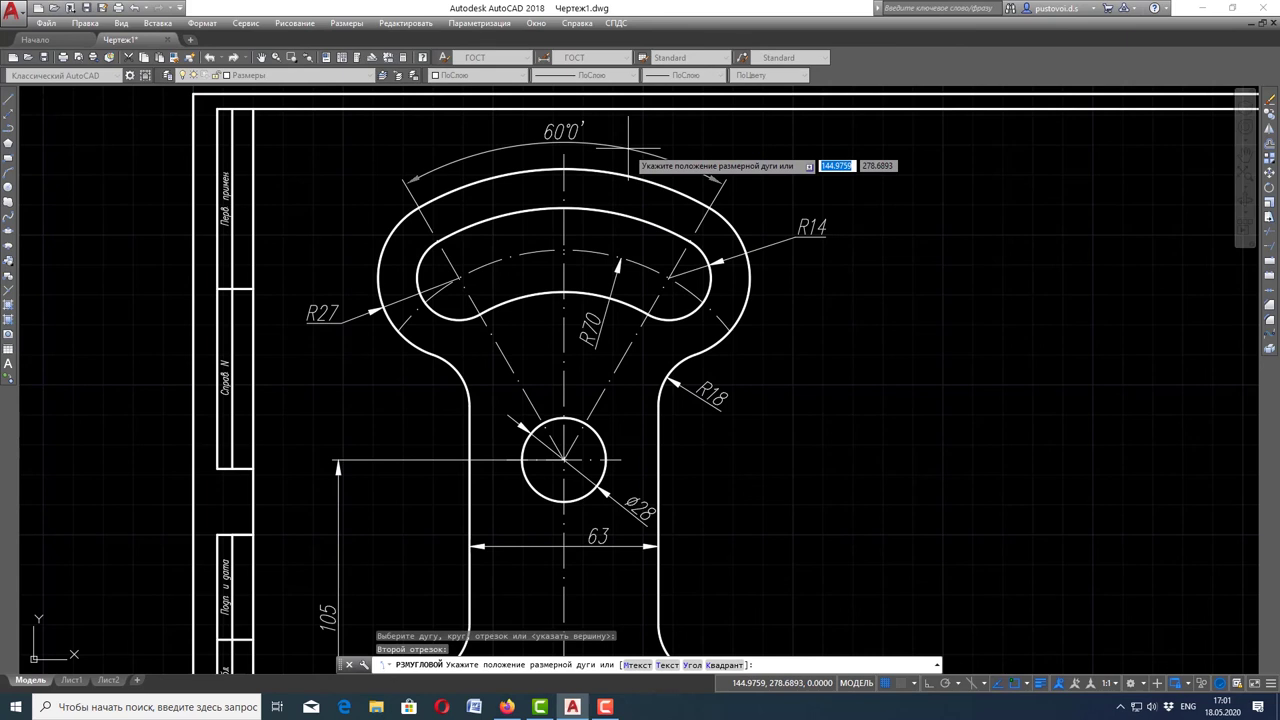
pyautogui.click(628, 150)
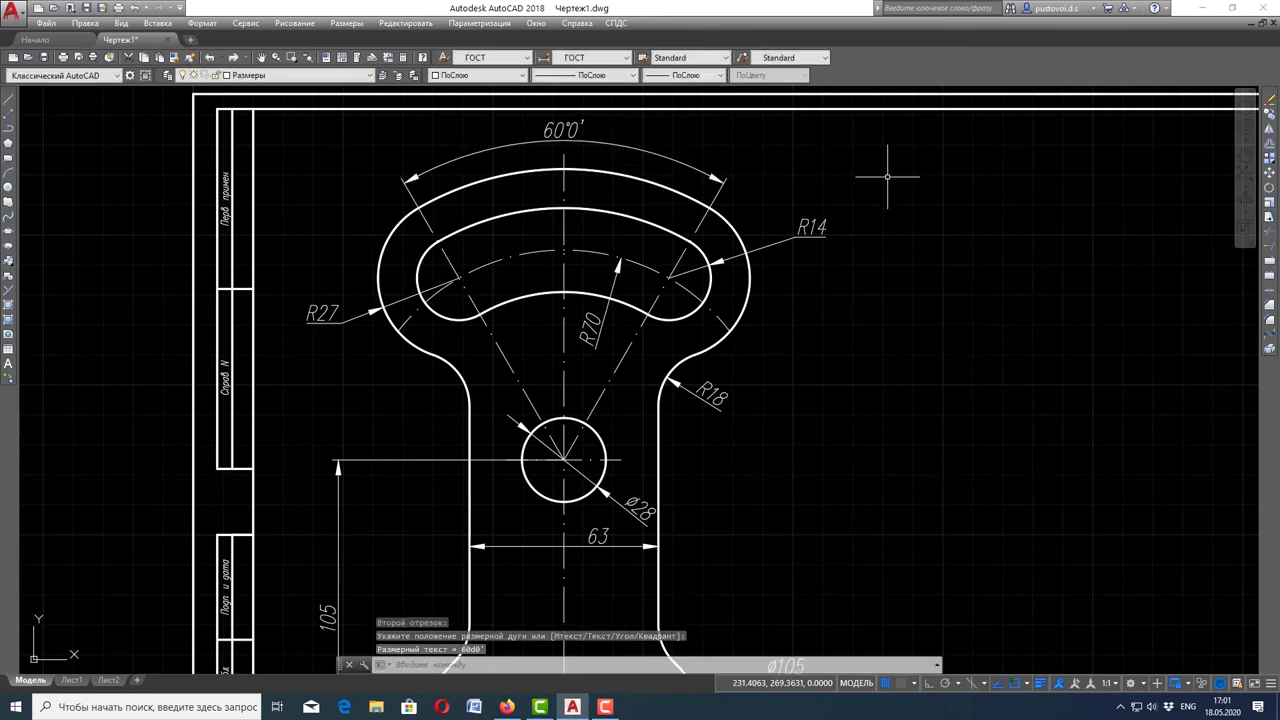
pyautogui.press('Escape')
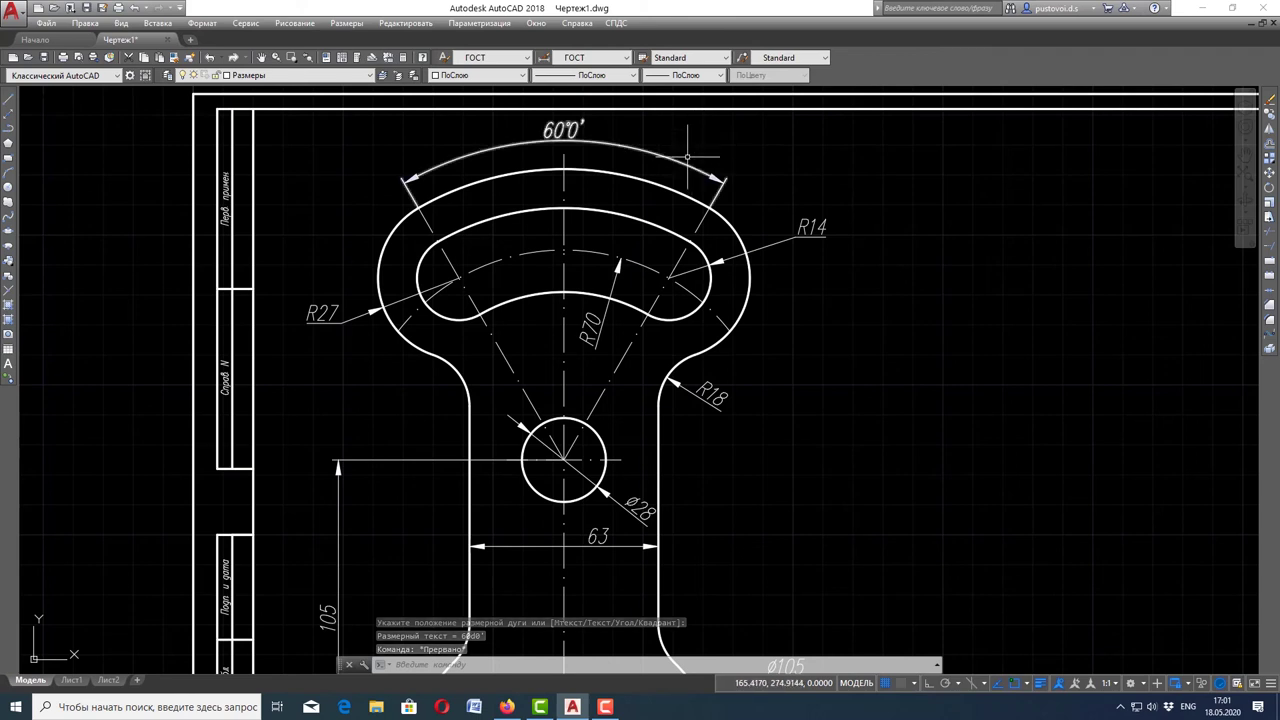
pyautogui.click(570, 129)
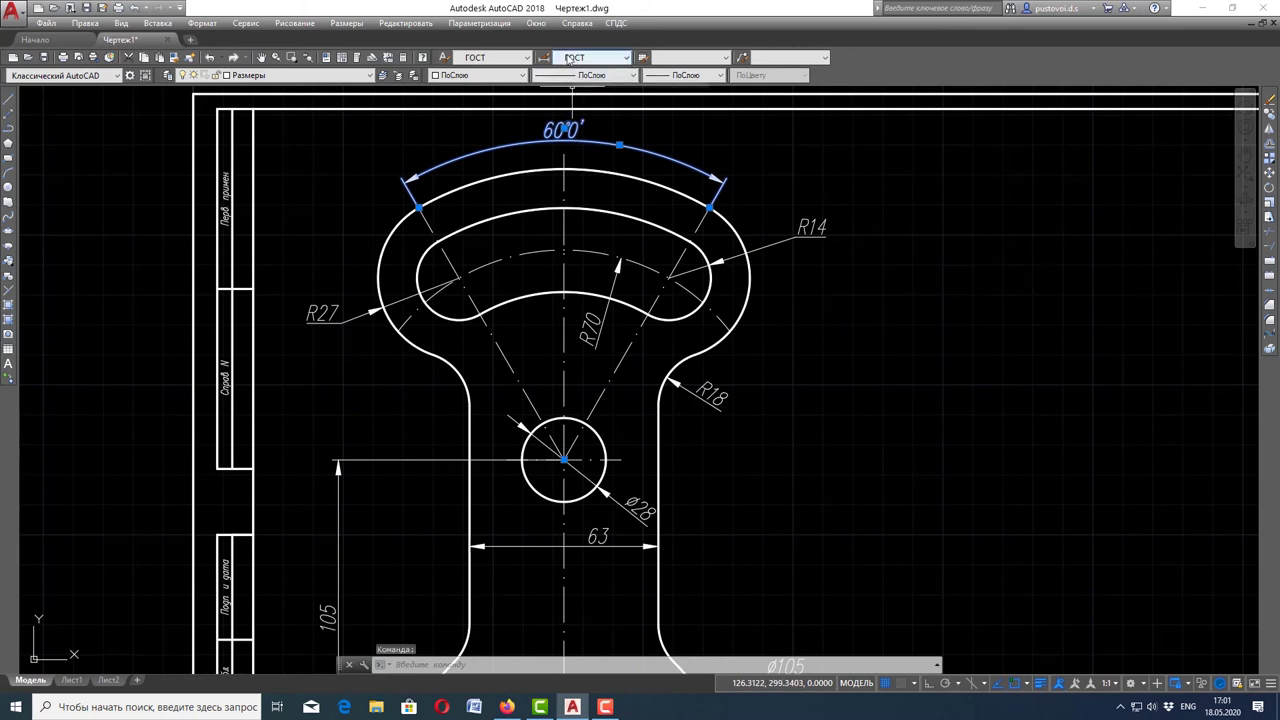
# Set the ГОСТ dimension style's angular units to Decimal Degrees so the angle reads 60°
pyautogui.click(541, 58)
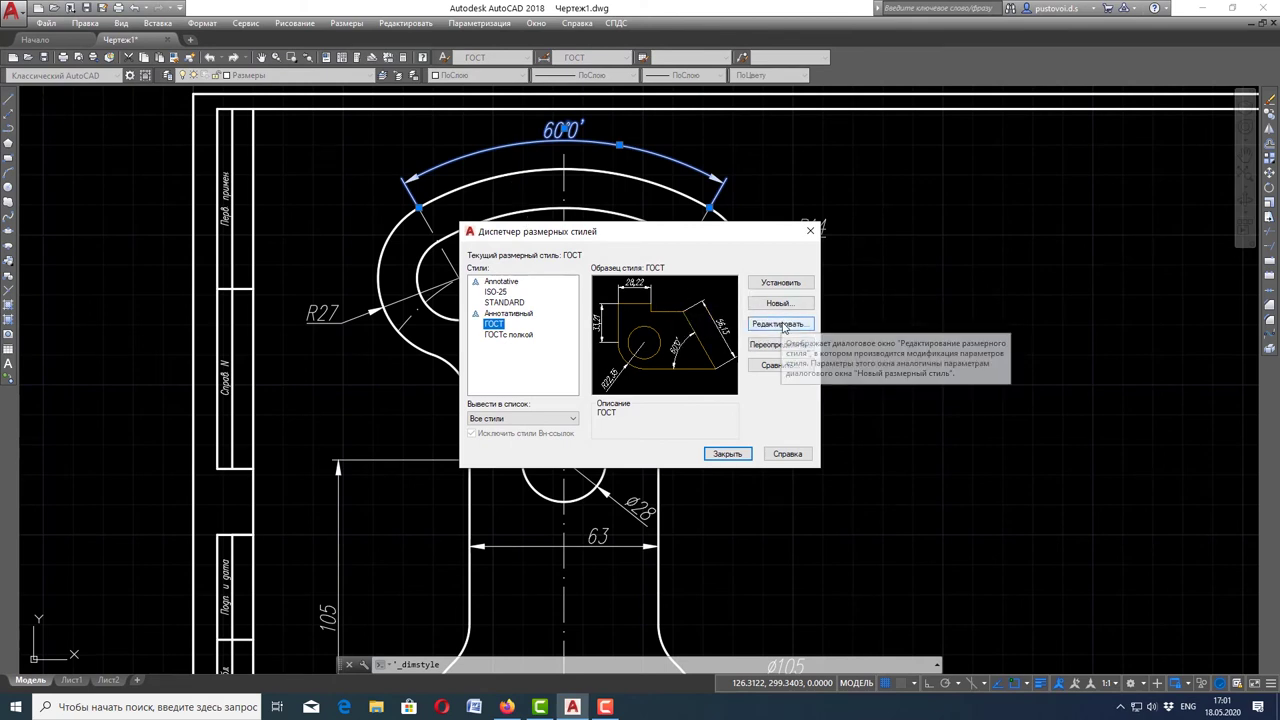
pyautogui.click(780, 323)
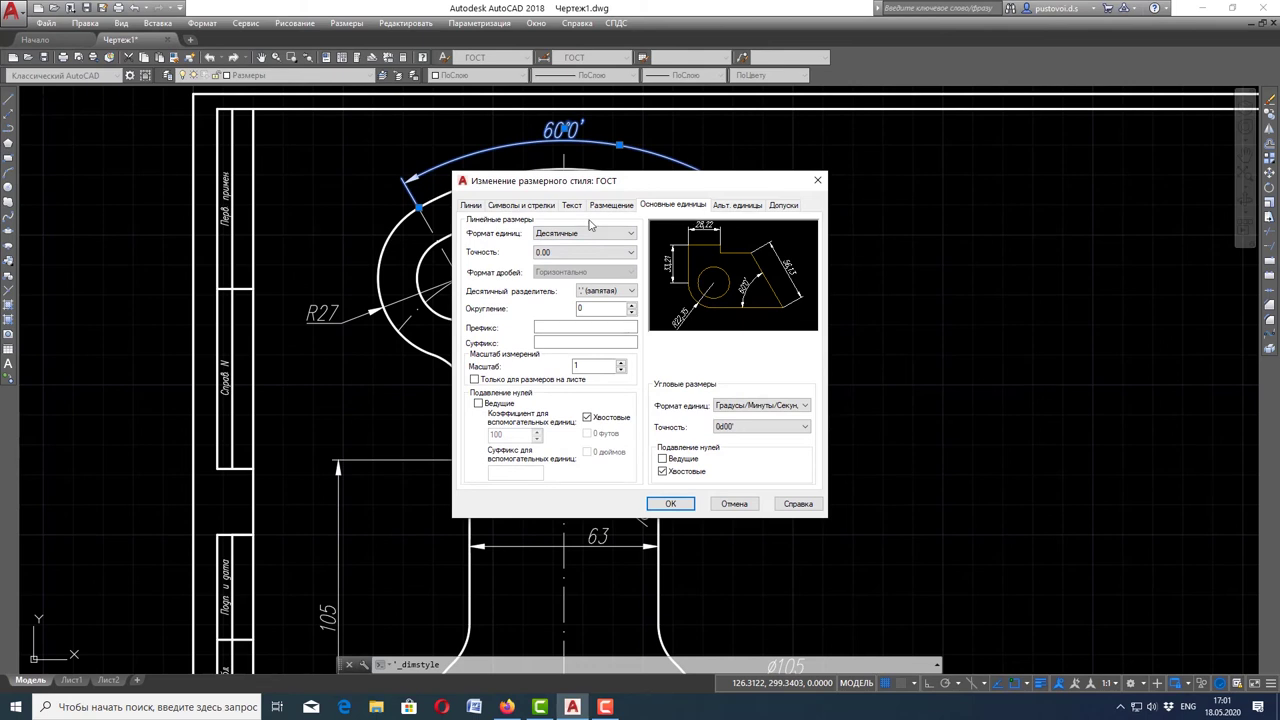
pyautogui.click(752, 408)
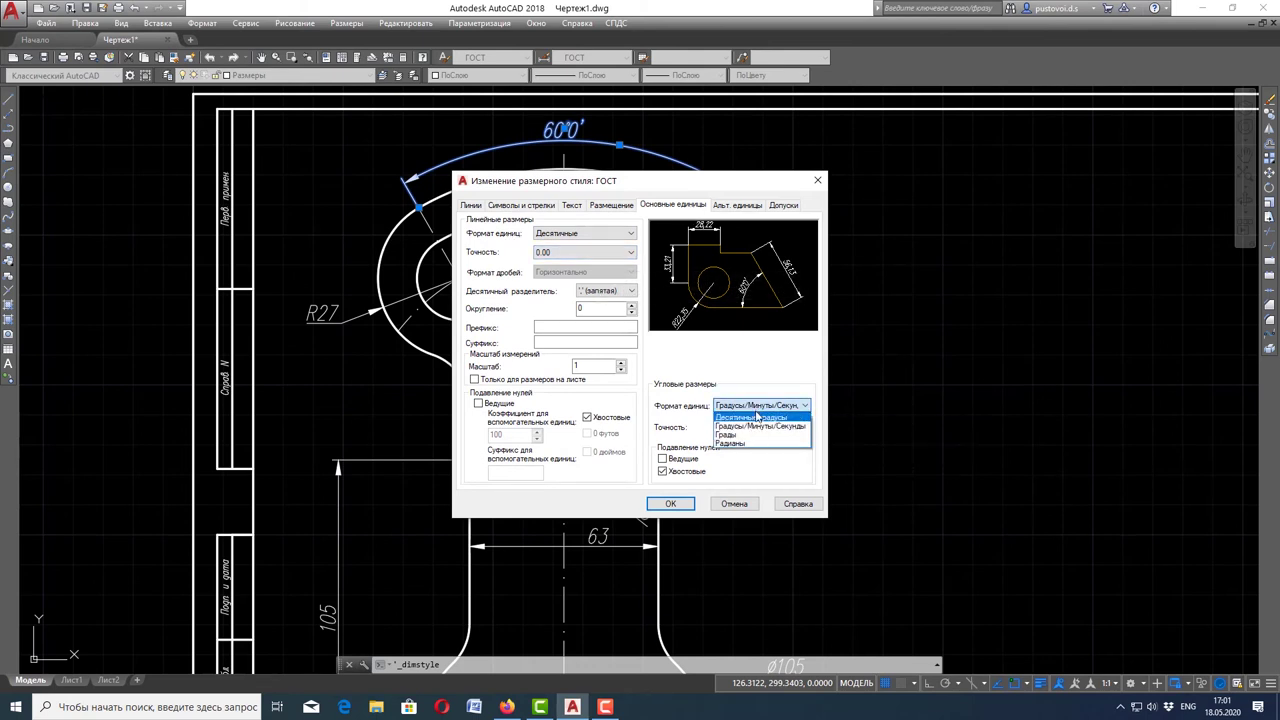
pyautogui.click(757, 416)
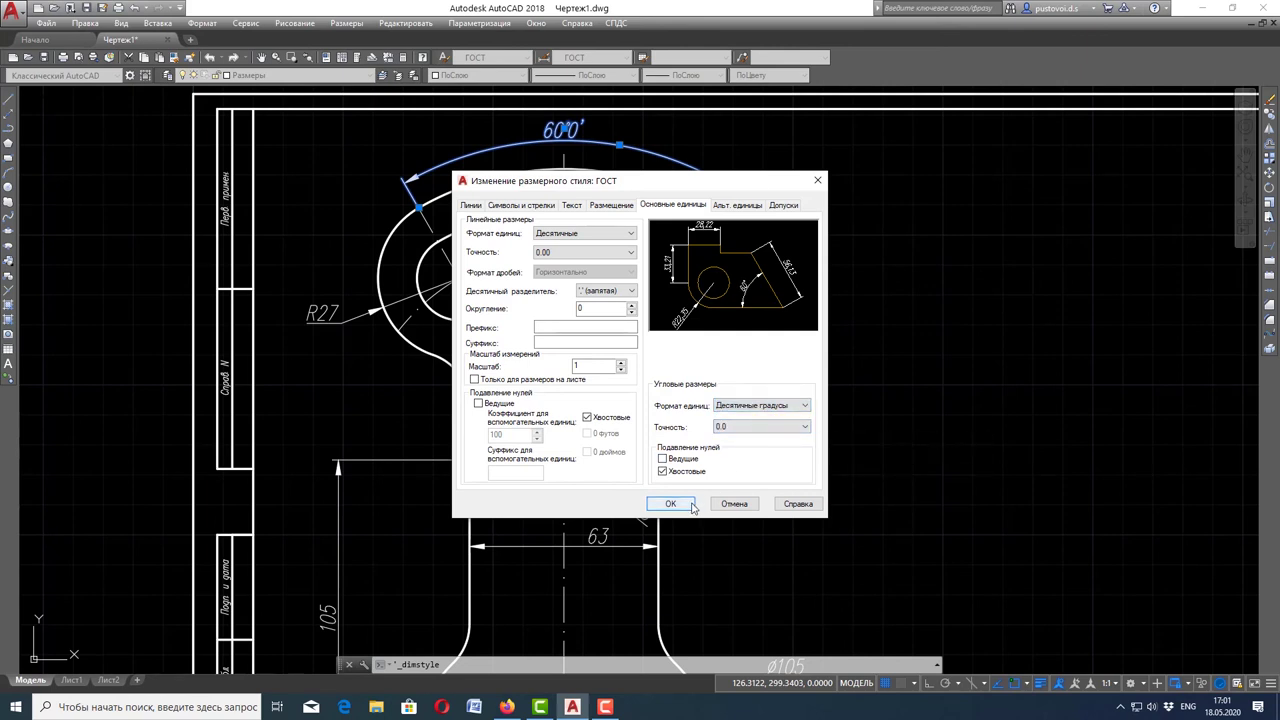
pyautogui.click(690, 504)
# Close the Dimension Style Manager and zoom in on the title block's signature table
pyautogui.click(727, 454)
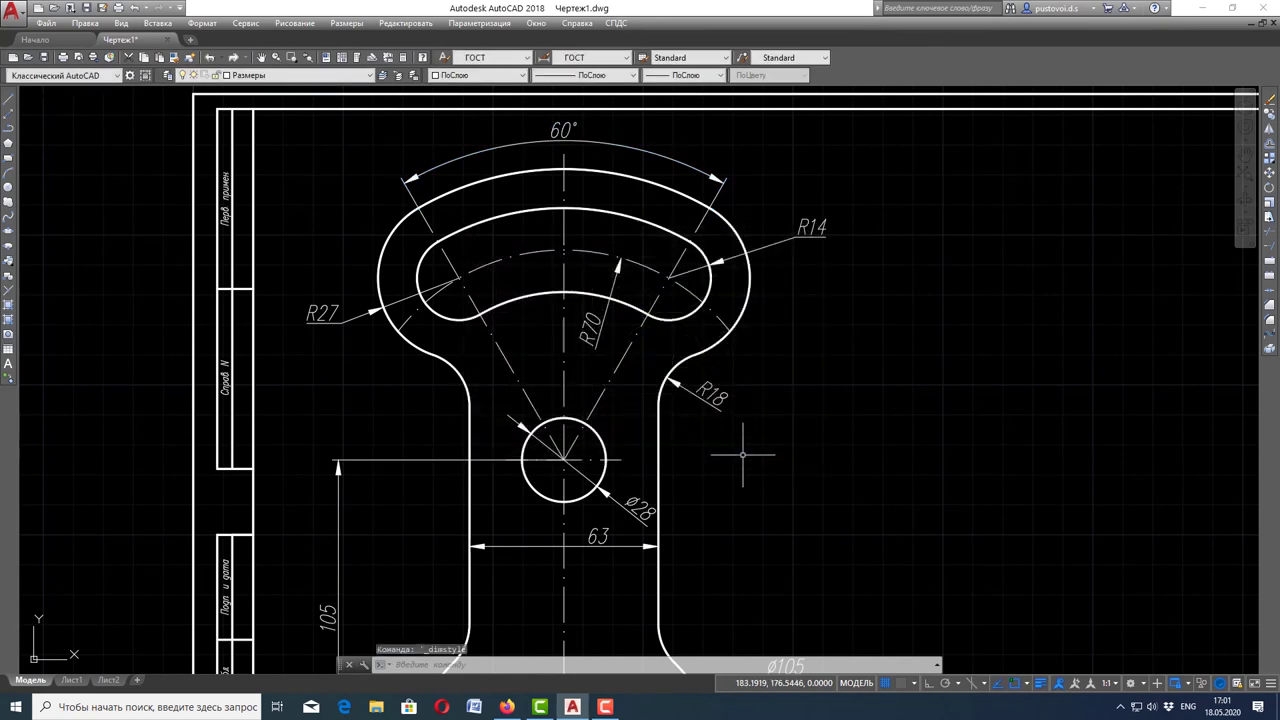
pyautogui.scroll(-1, 749, 451)
pyautogui.scroll(-1, 748, 312)
pyautogui.scroll(2, 755, 374)
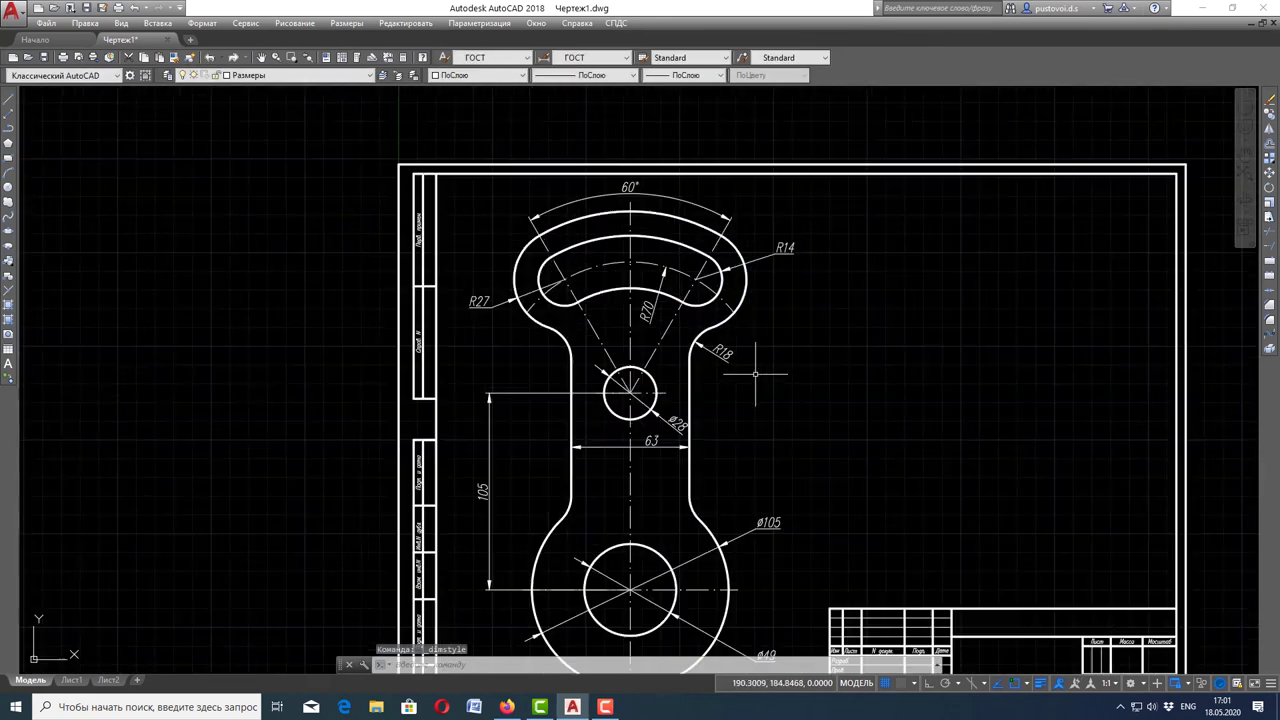
pyautogui.scroll(-2, 755, 374)
pyautogui.press('Escape')
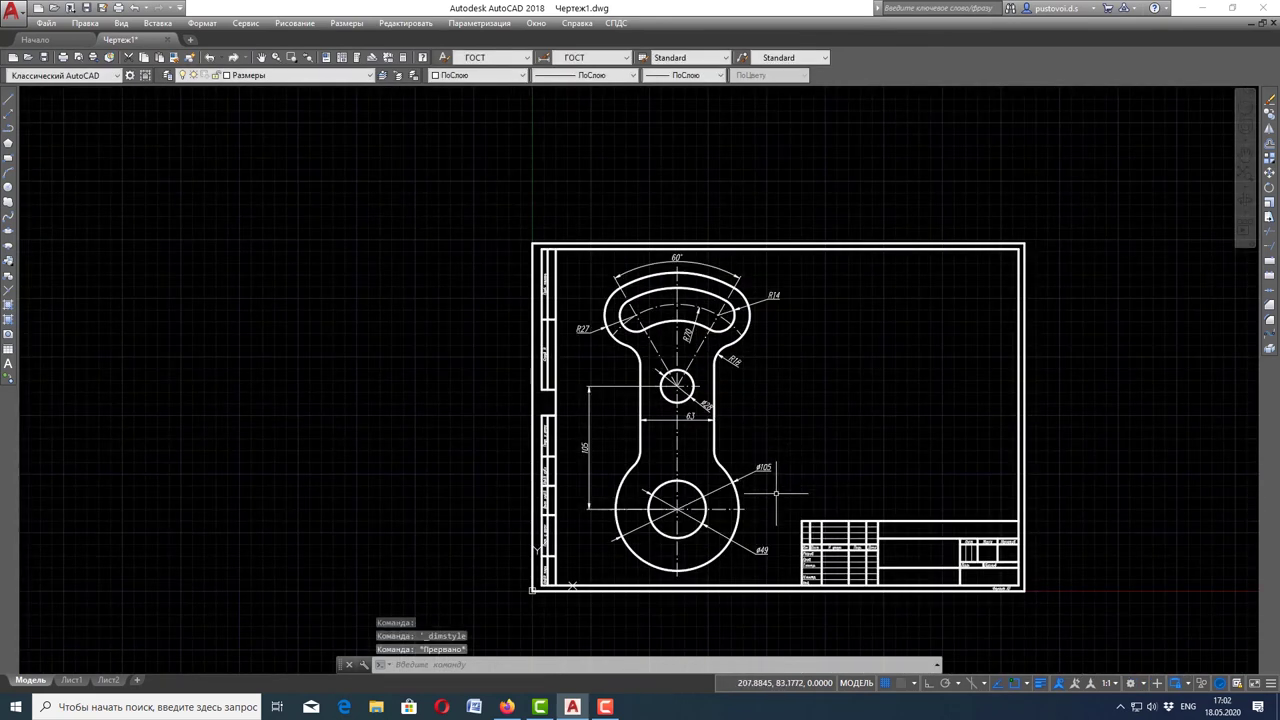
pyautogui.moveTo(798, 354); pyautogui.dragTo(796, 345, button='middle')
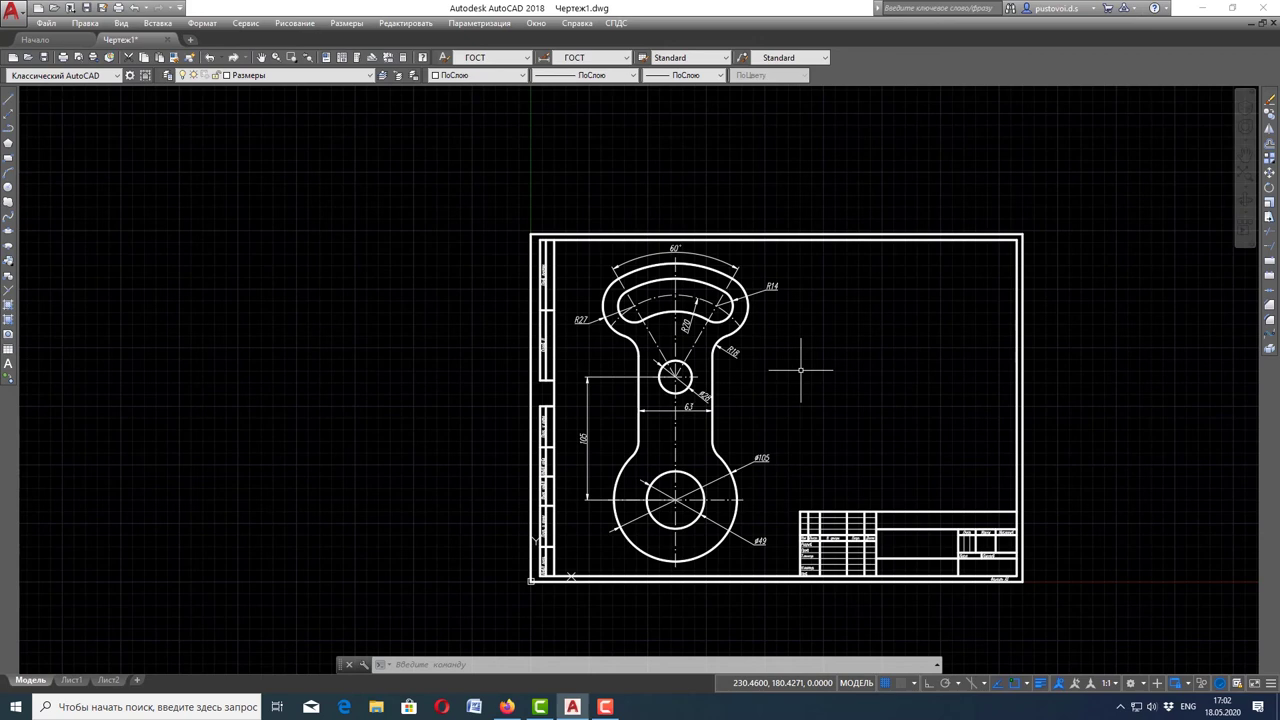
pyautogui.scroll(-2, 823, 337)
pyautogui.scroll(2, 870, 528)
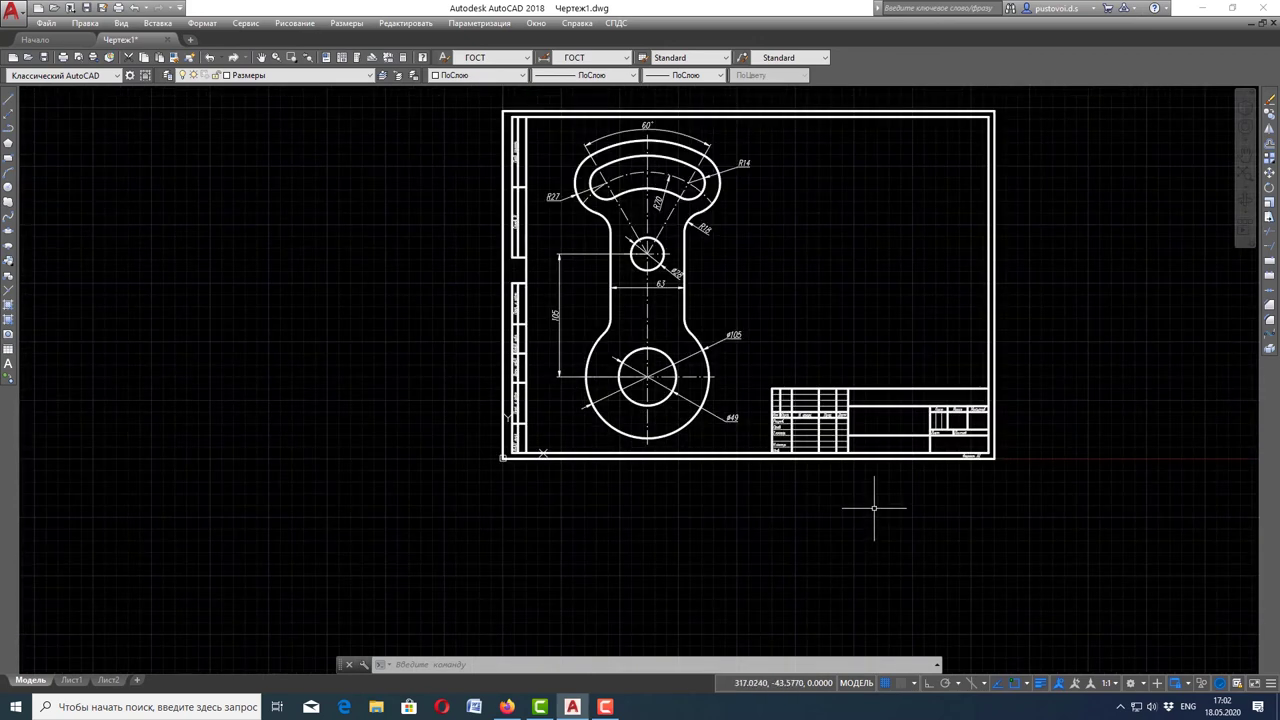
pyautogui.scroll(-2, 874, 508)
pyautogui.scroll(2, 936, 412)
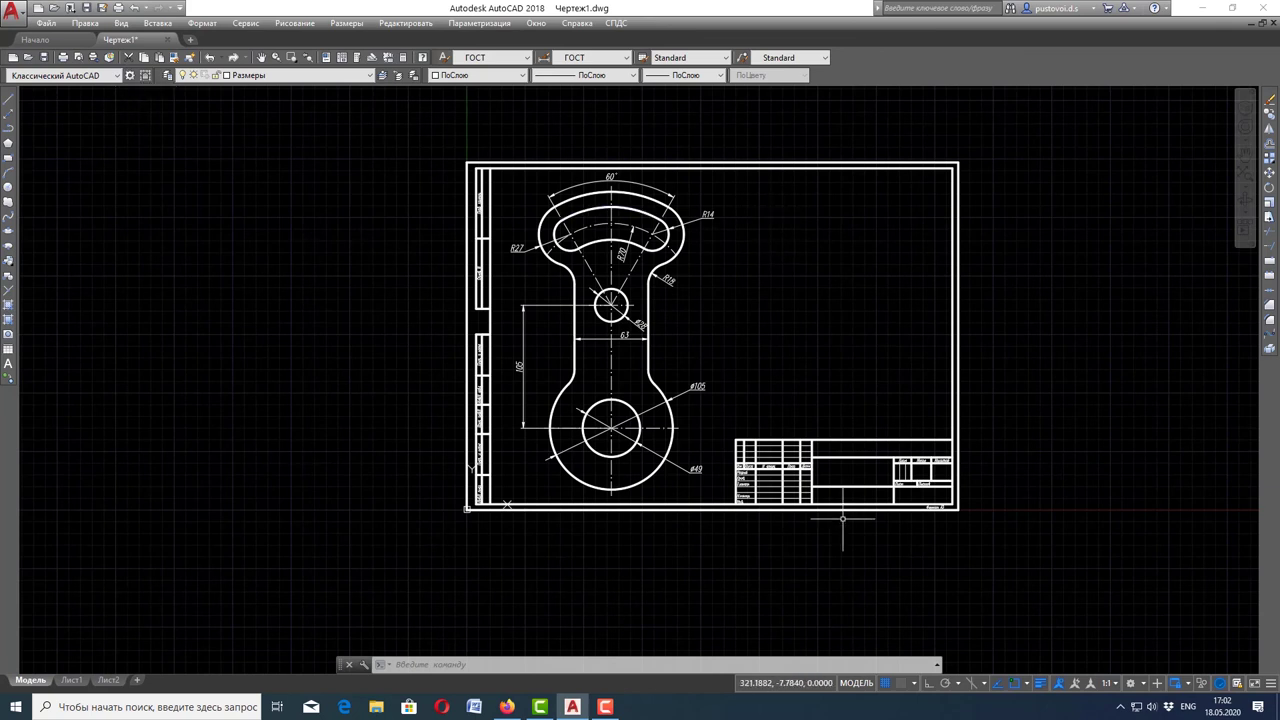
pyautogui.scroll(2, 900, 465)
pyautogui.scroll(2, 922, 424)
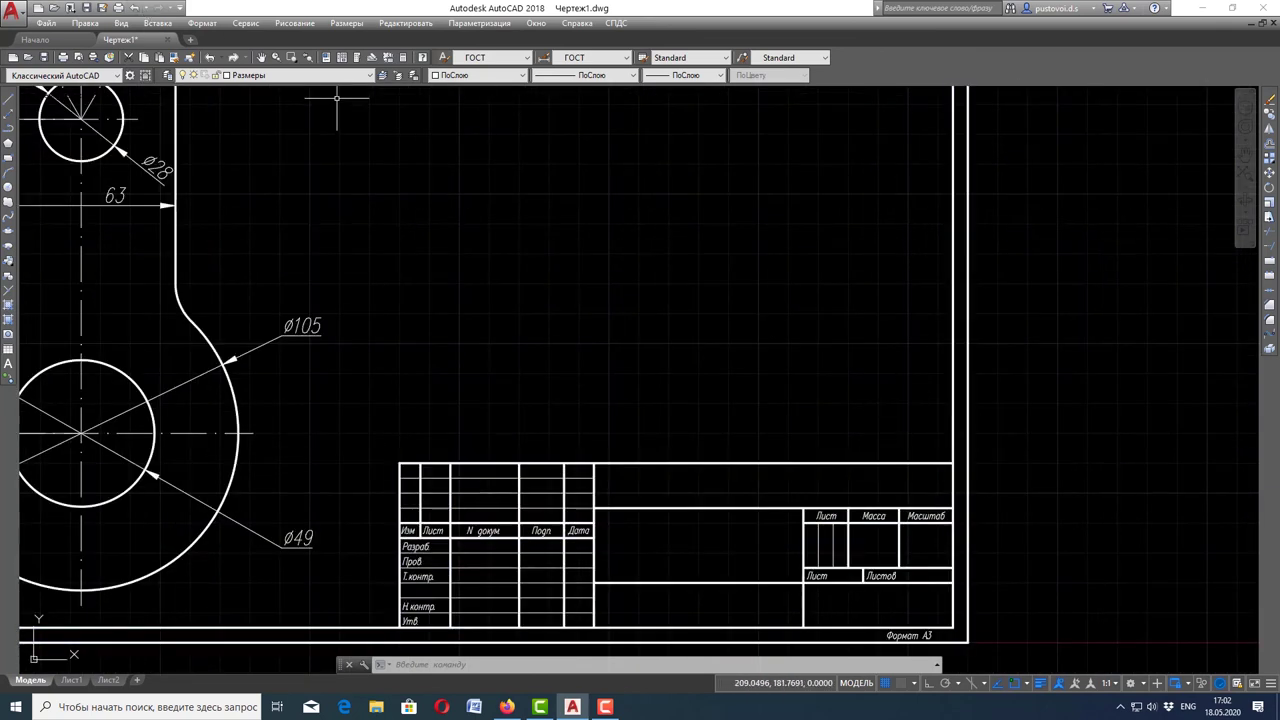
# Make Надпись Тонкие линии the current layer
pyautogui.click(300, 75)
pyautogui.click(295, 118)
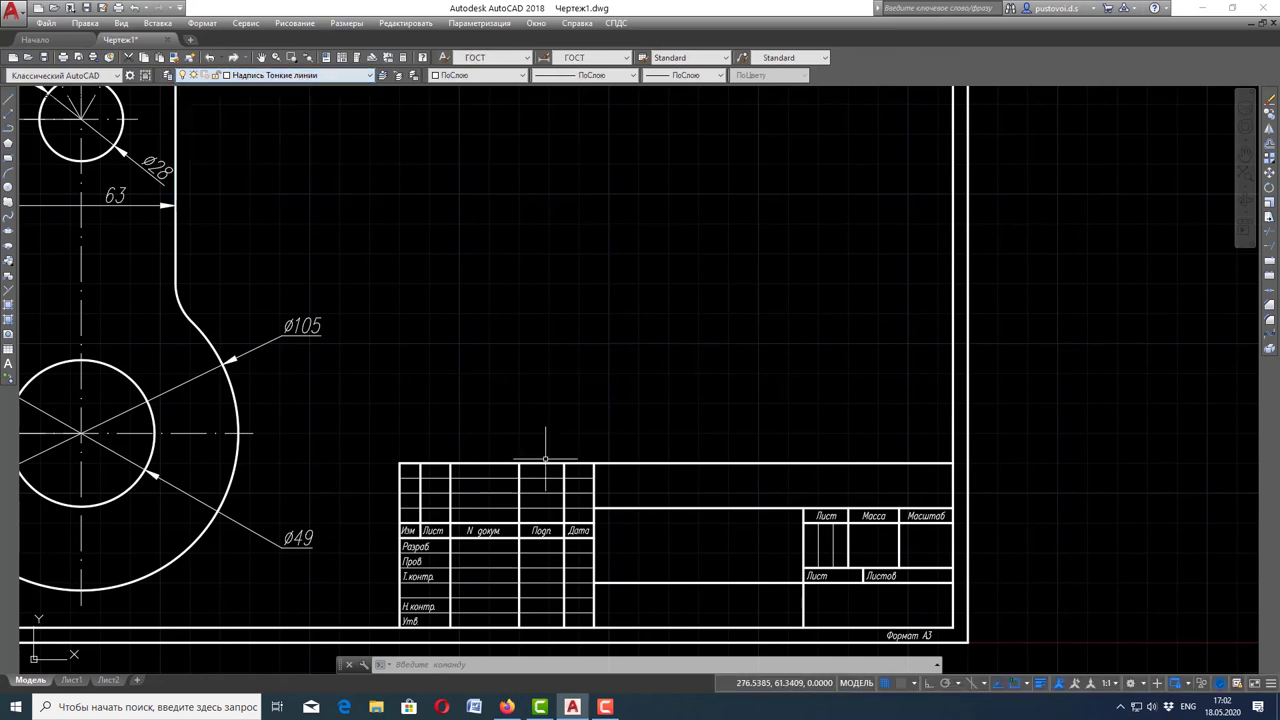
pyautogui.scroll(-2, 565, 300)
pyautogui.scroll(2, 496, 445)
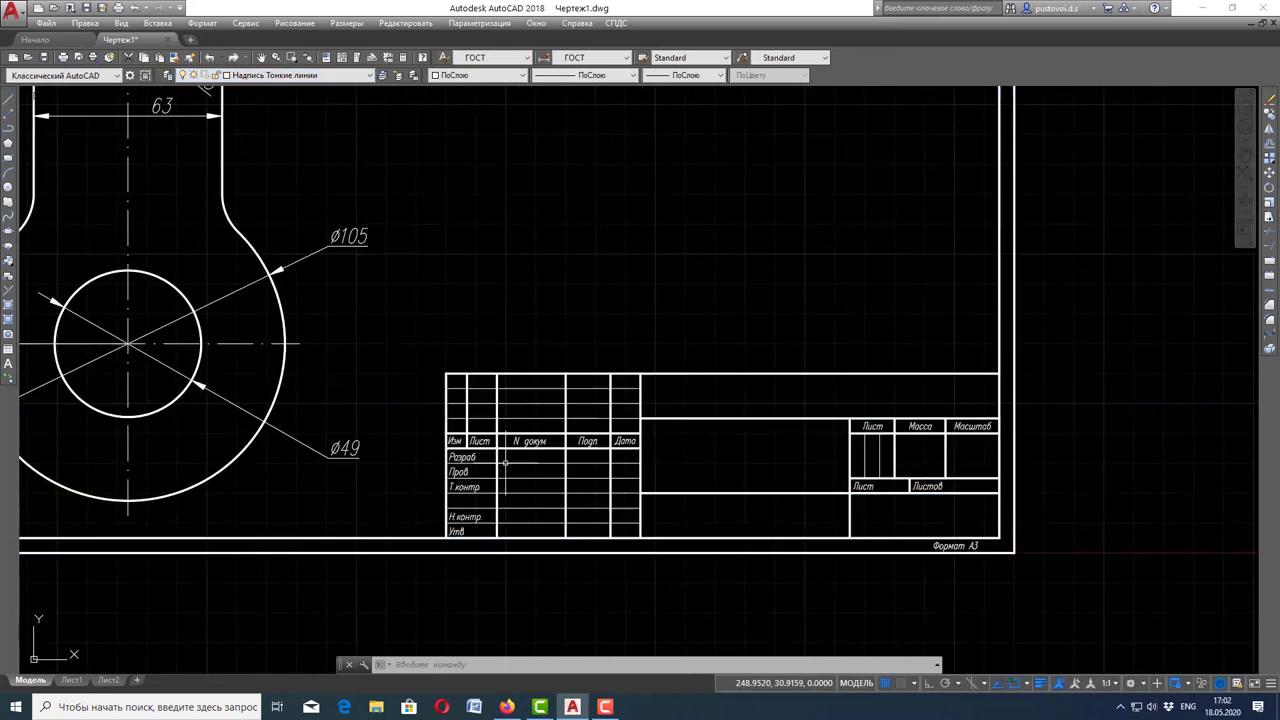
pyautogui.scroll(2, 505, 462)
pyautogui.scroll(1, 529, 472)
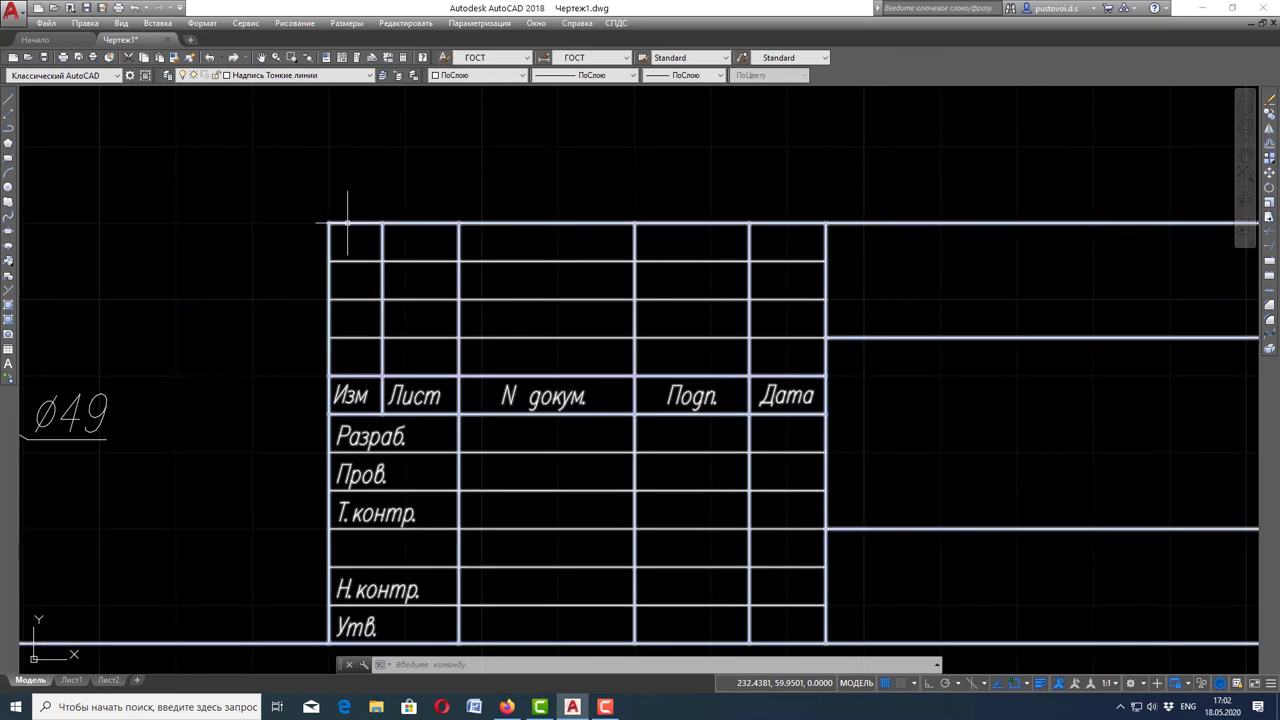
# Write the developer's surname in the Разраб. row as single-line text, height 3.5, rotation 0
pyautogui.click(308, 27)
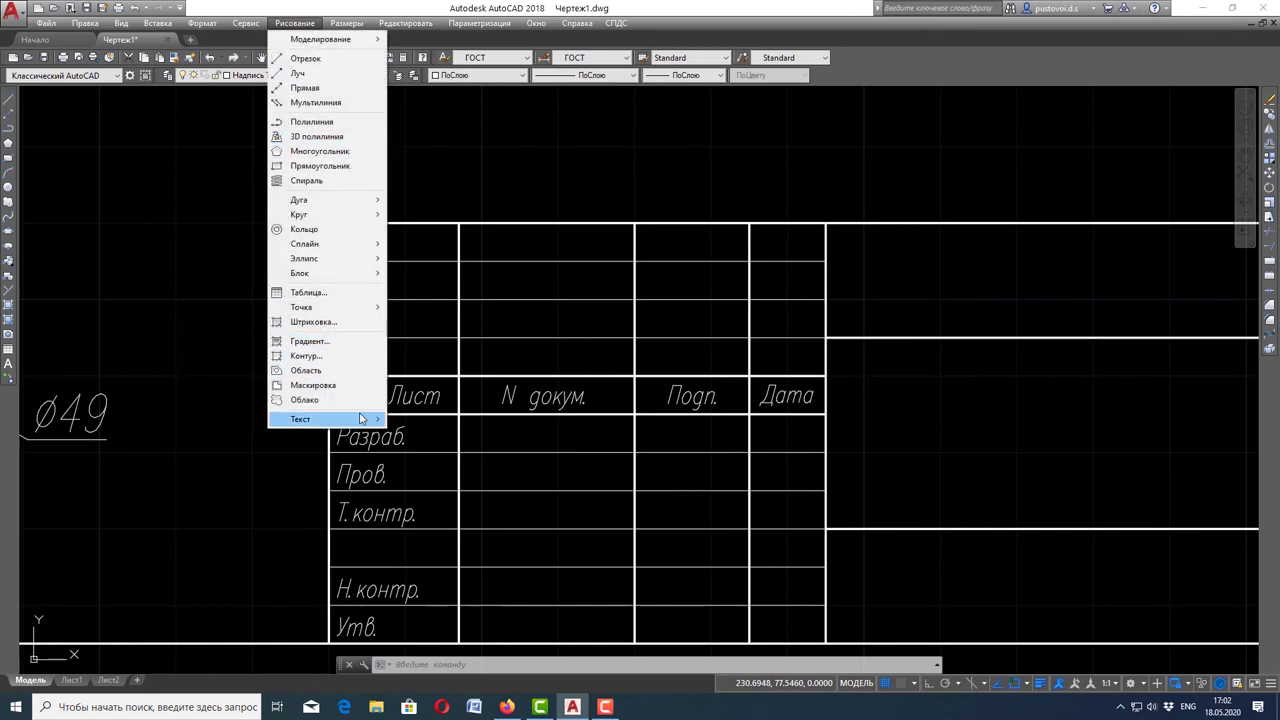
pyautogui.moveTo(326, 419)
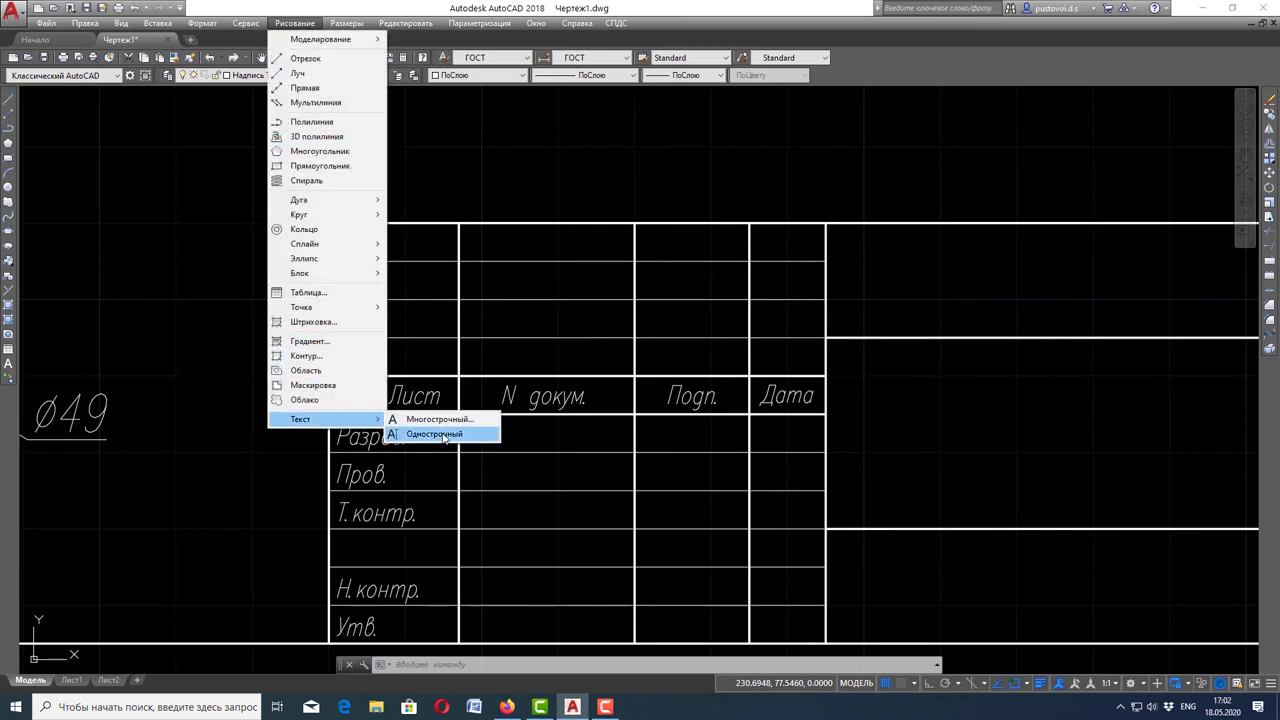
pyautogui.click(446, 436)
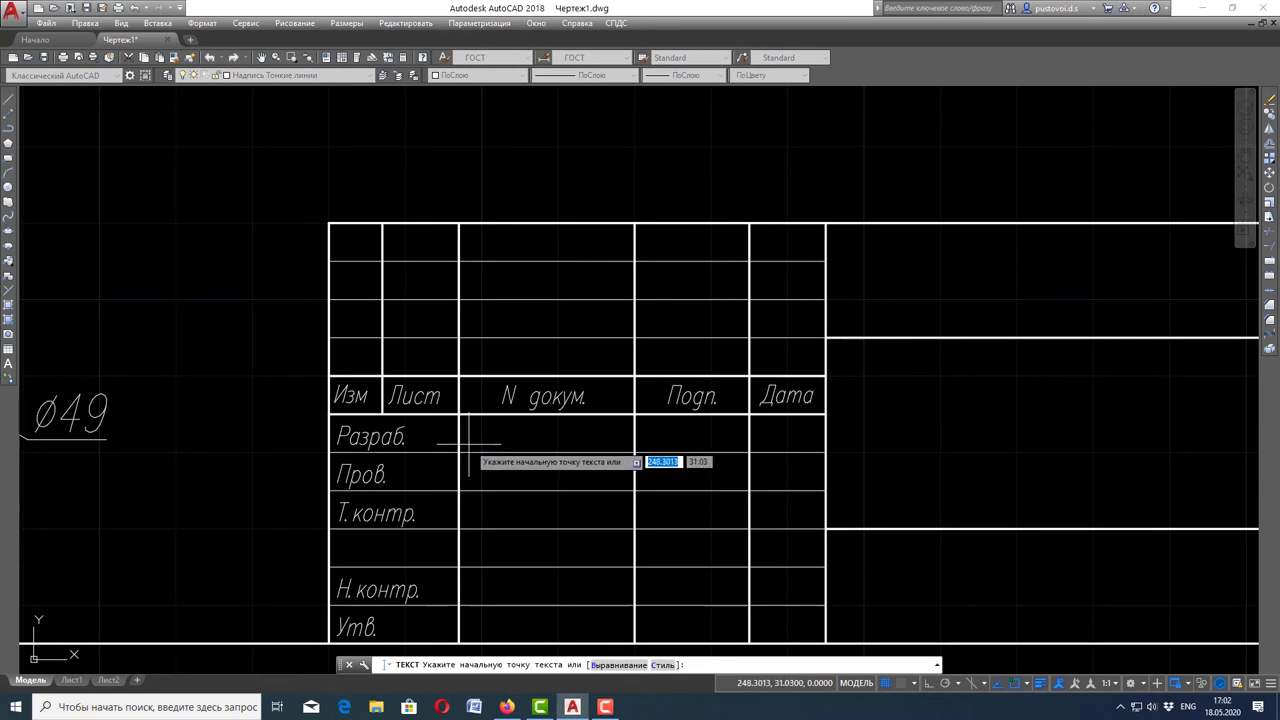
pyautogui.scroll(2, 475, 442)
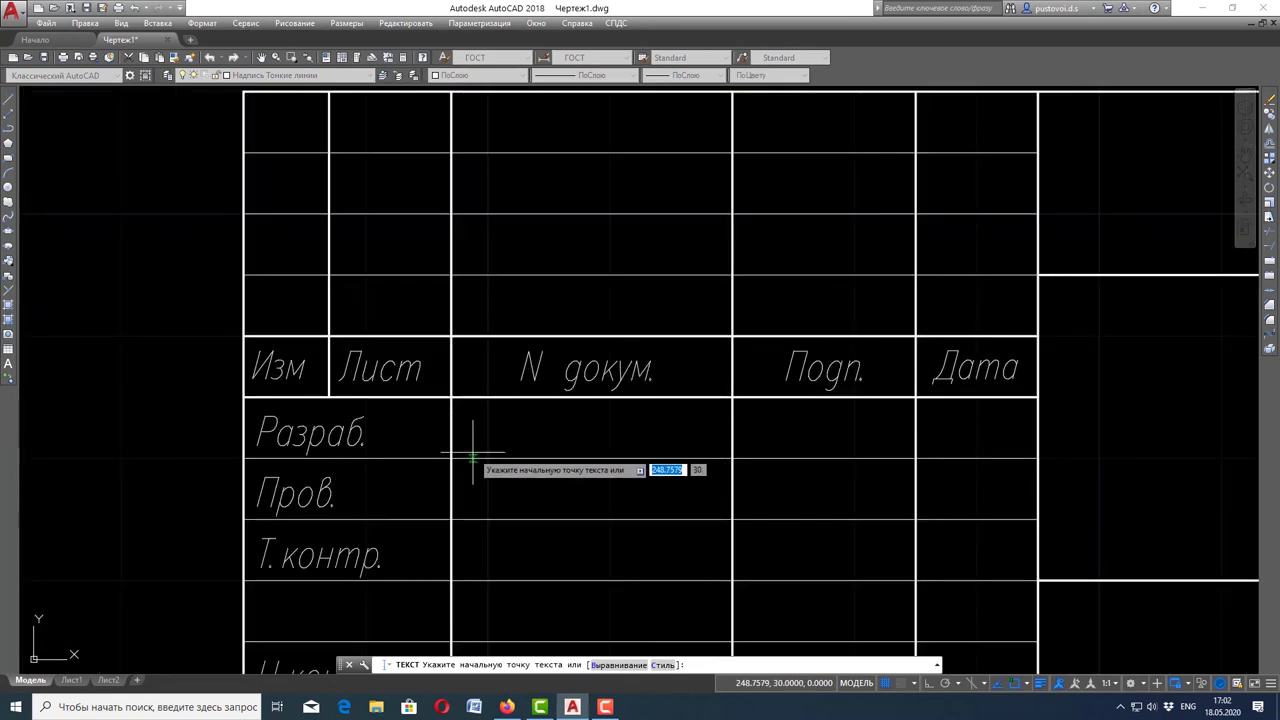
pyautogui.click(472, 442)
pyautogui.write('3.5')
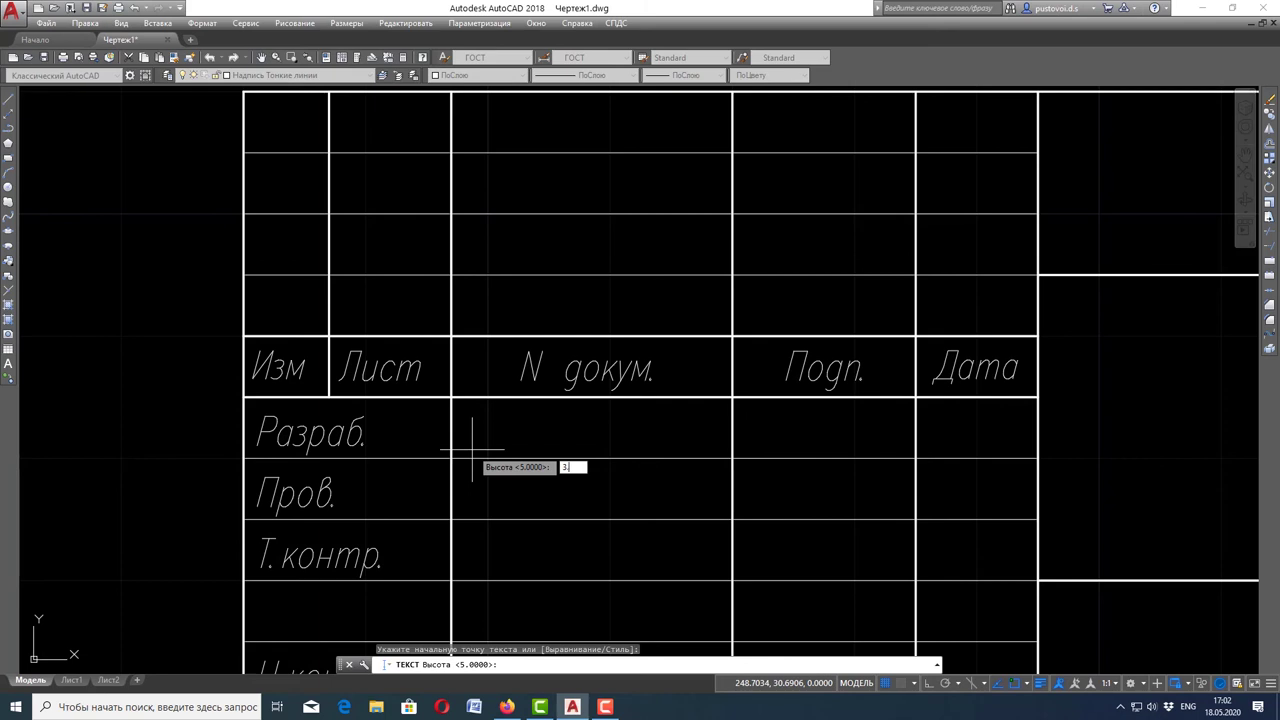
pyautogui.press('Return')
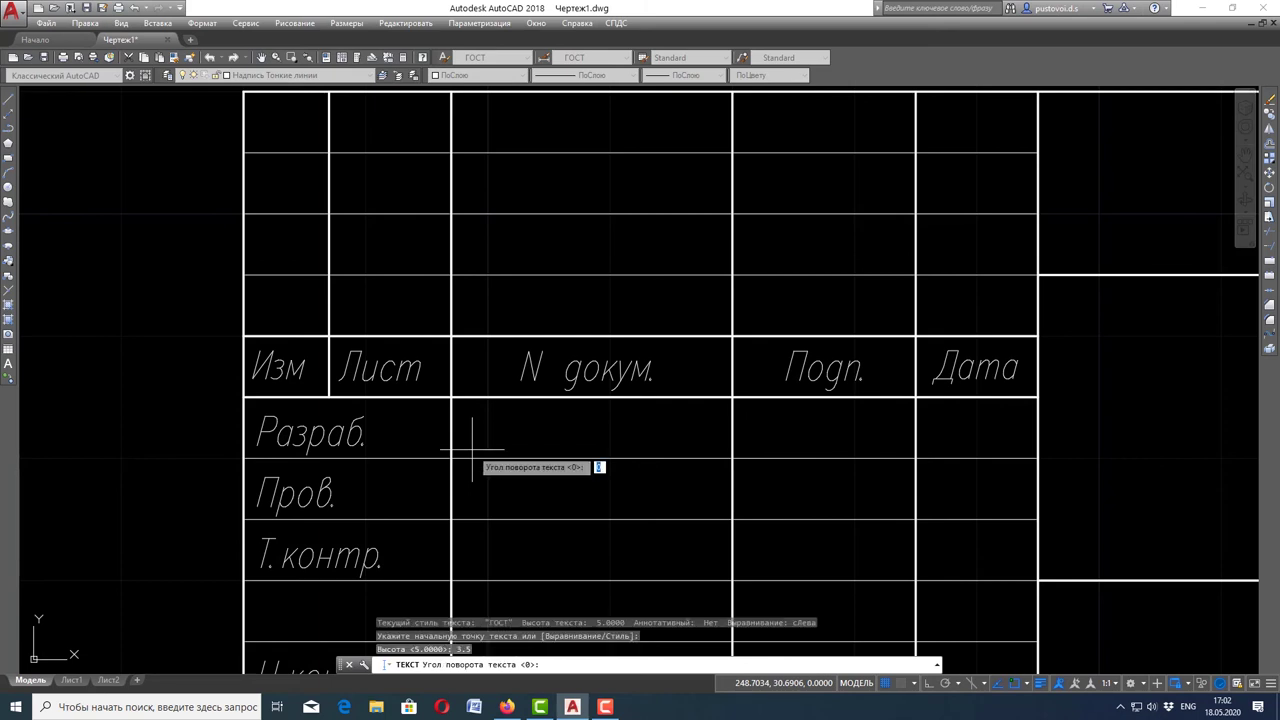
pyautogui.press('Return')
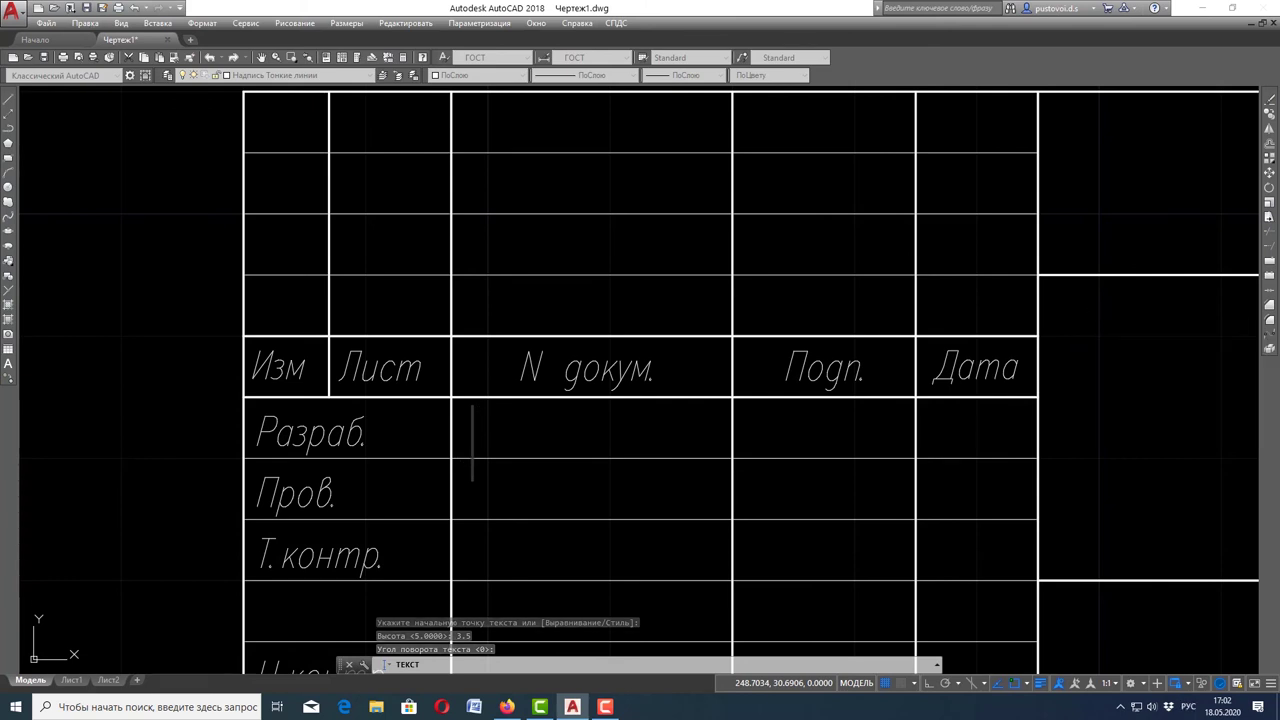
pyautogui.write('Ш')
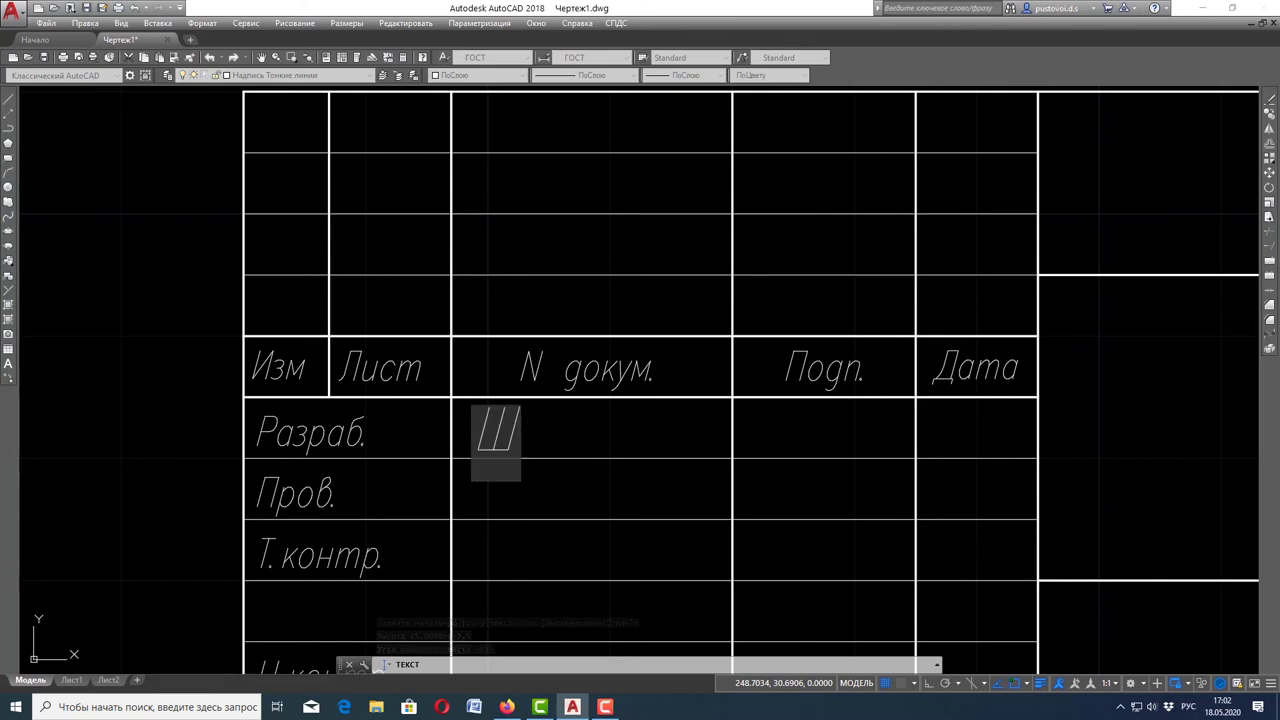
pyautogui.write('евченко')
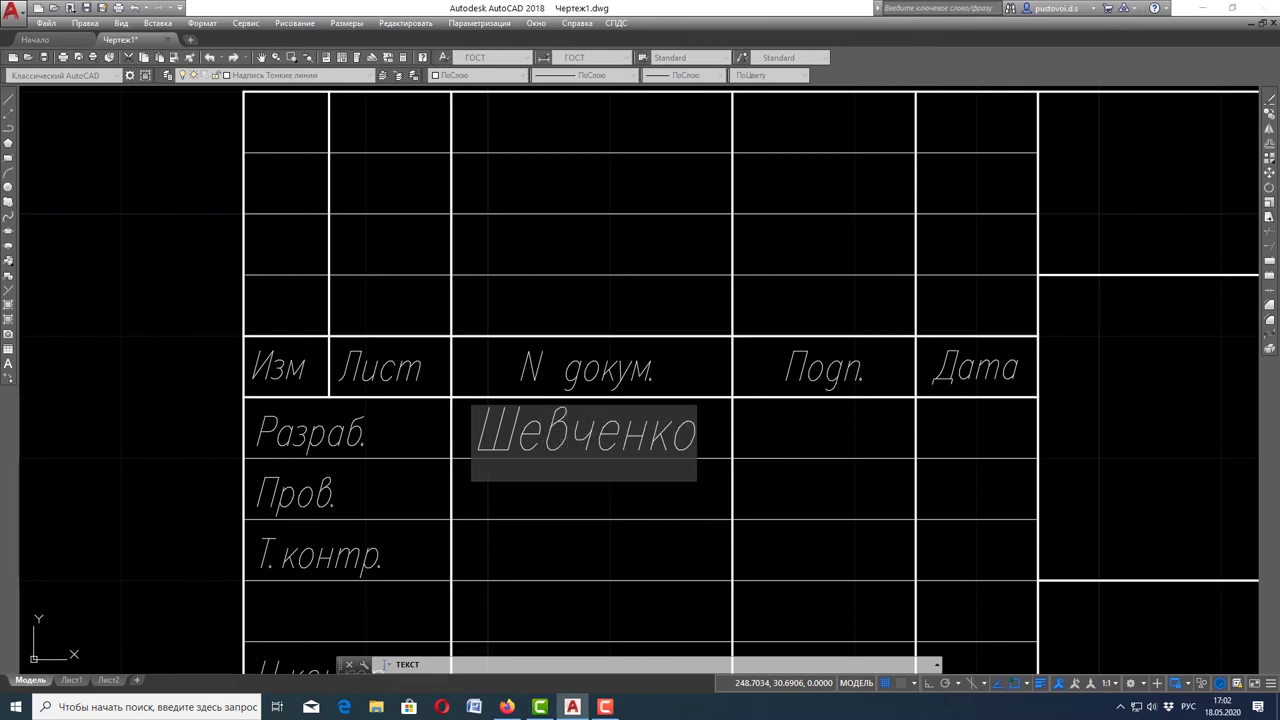
pyautogui.press('Return')
pyautogui.press('Return')
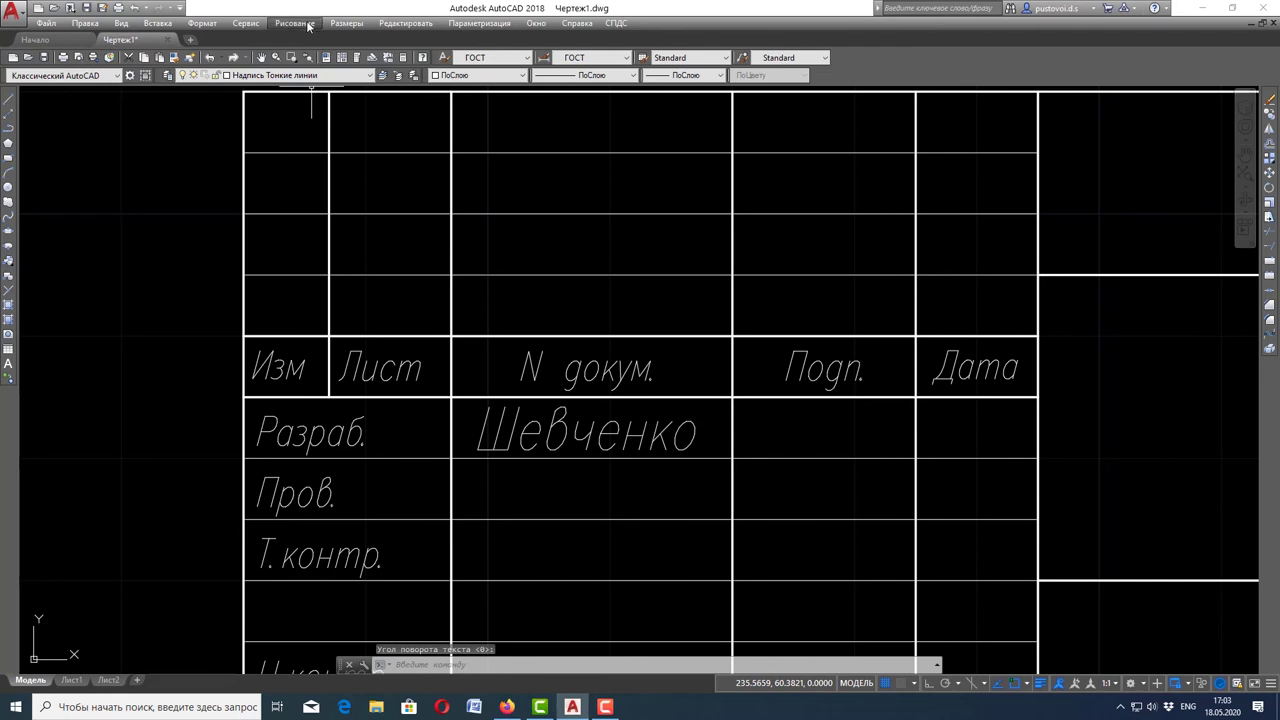
# Write the checker's surname in the Пров. row and align it under the name above
pyautogui.click(295, 22)
pyautogui.moveTo(322, 419)
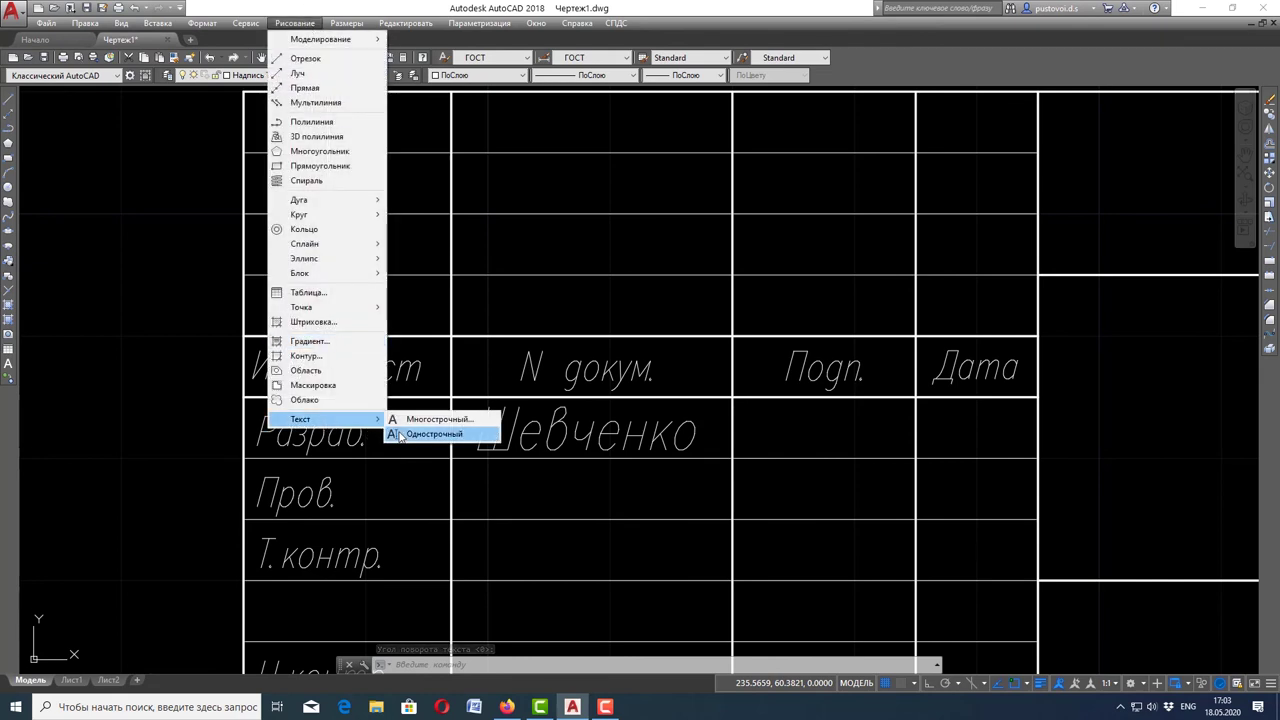
pyautogui.click(432, 434)
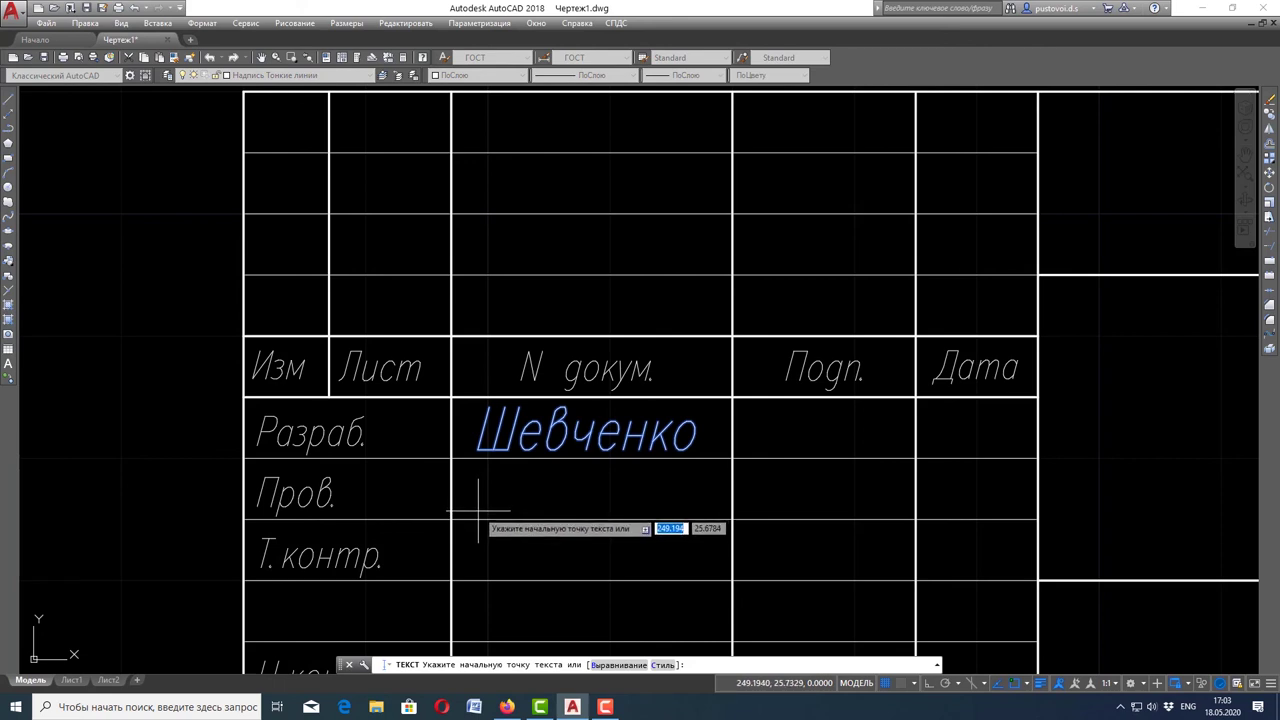
pyautogui.click(478, 511)
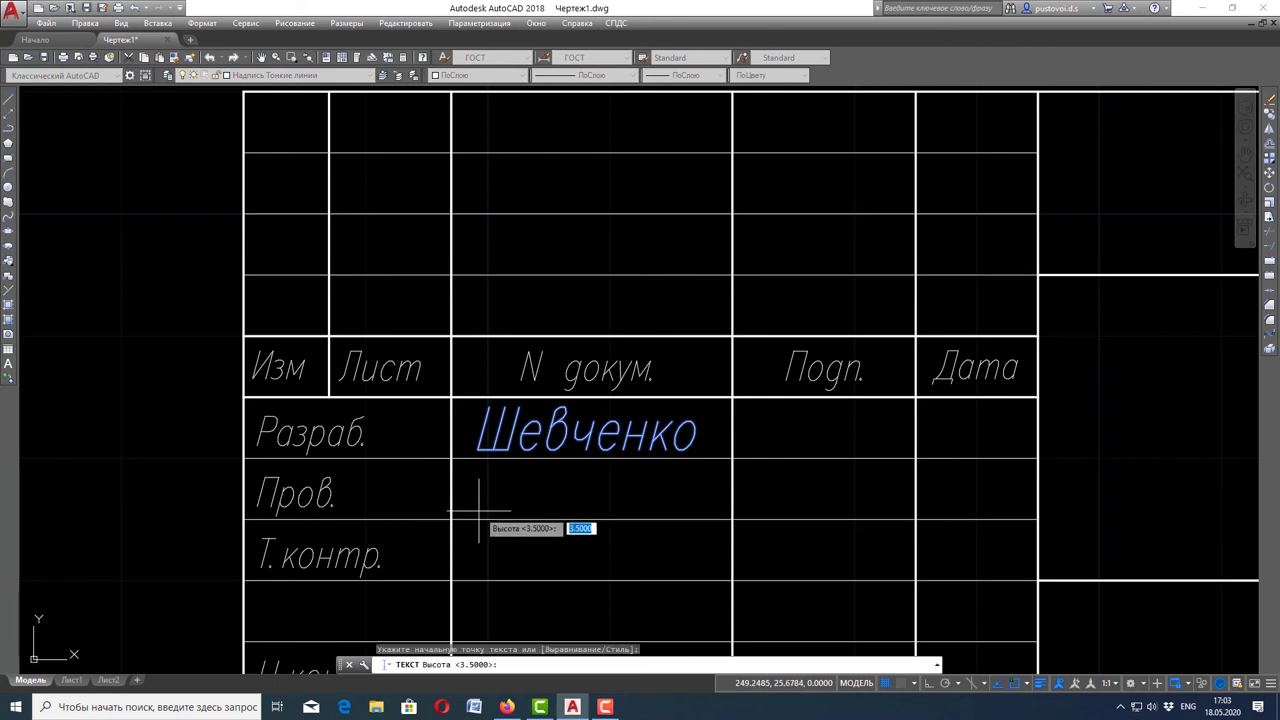
pyautogui.press('Return')
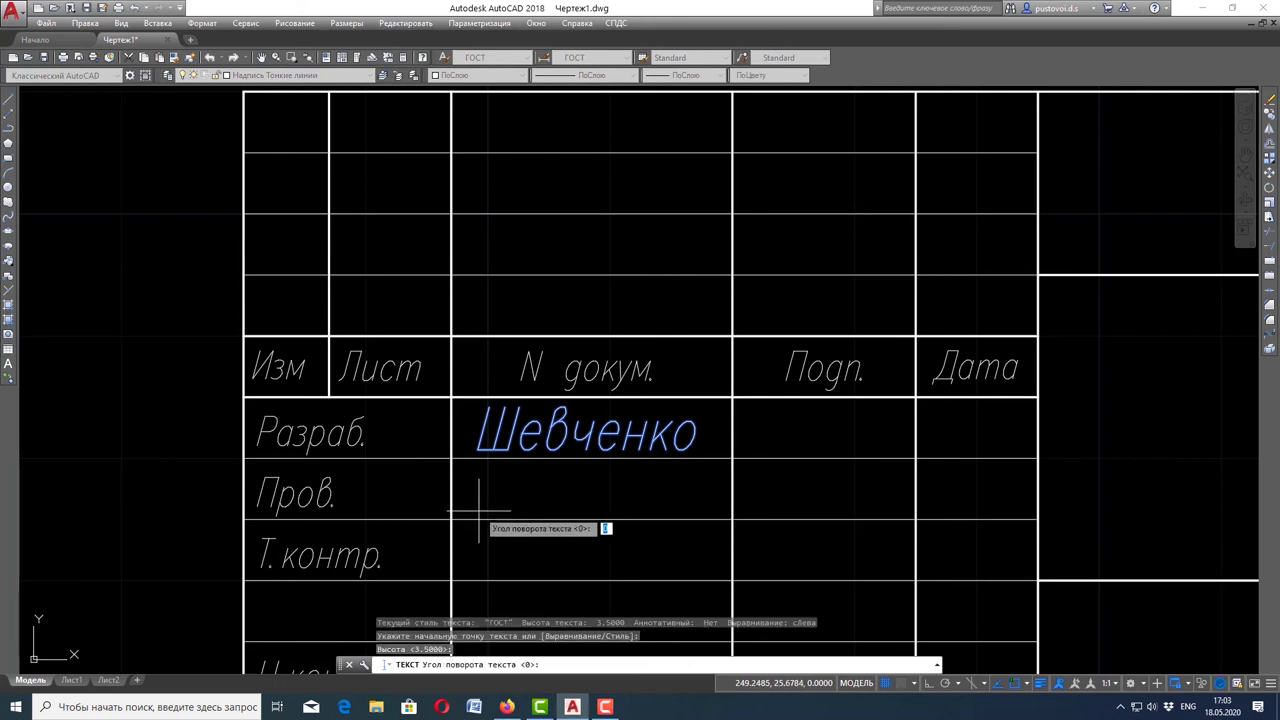
pyautogui.press('Return')
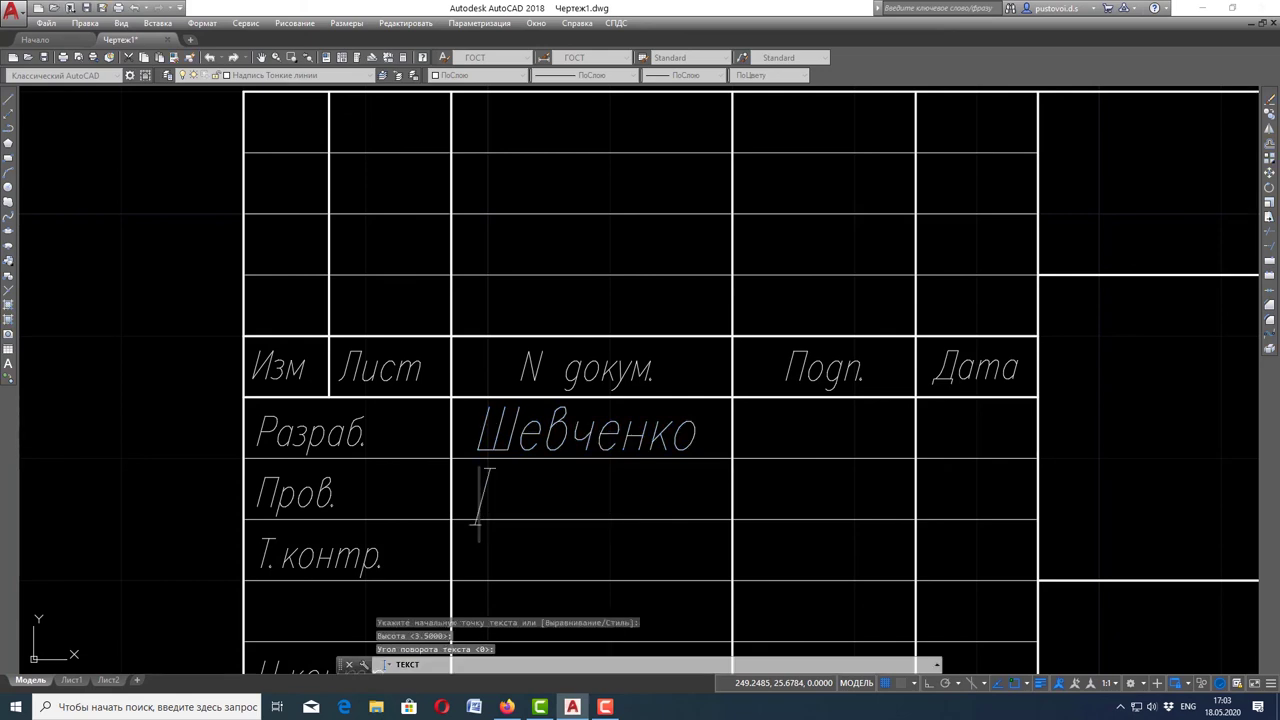
pyautogui.write('Пу')
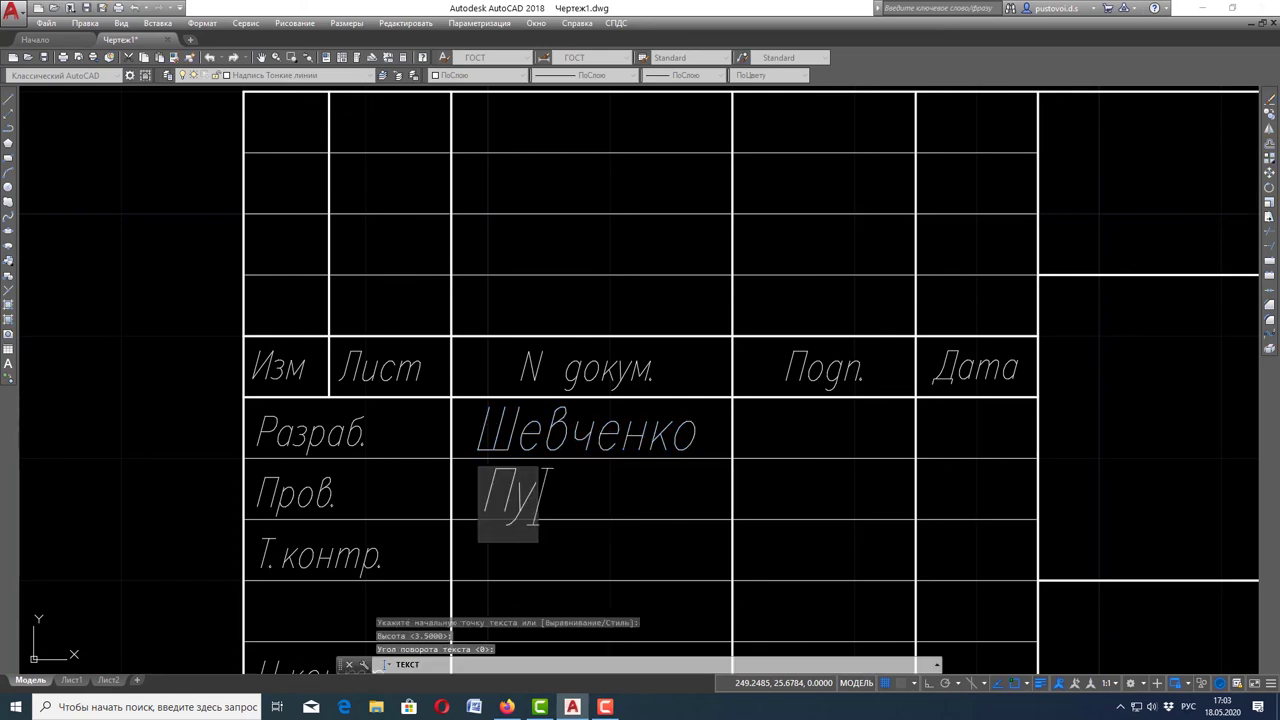
pyautogui.write('стовой')
pyautogui.press('Return')
pyautogui.press('Return')
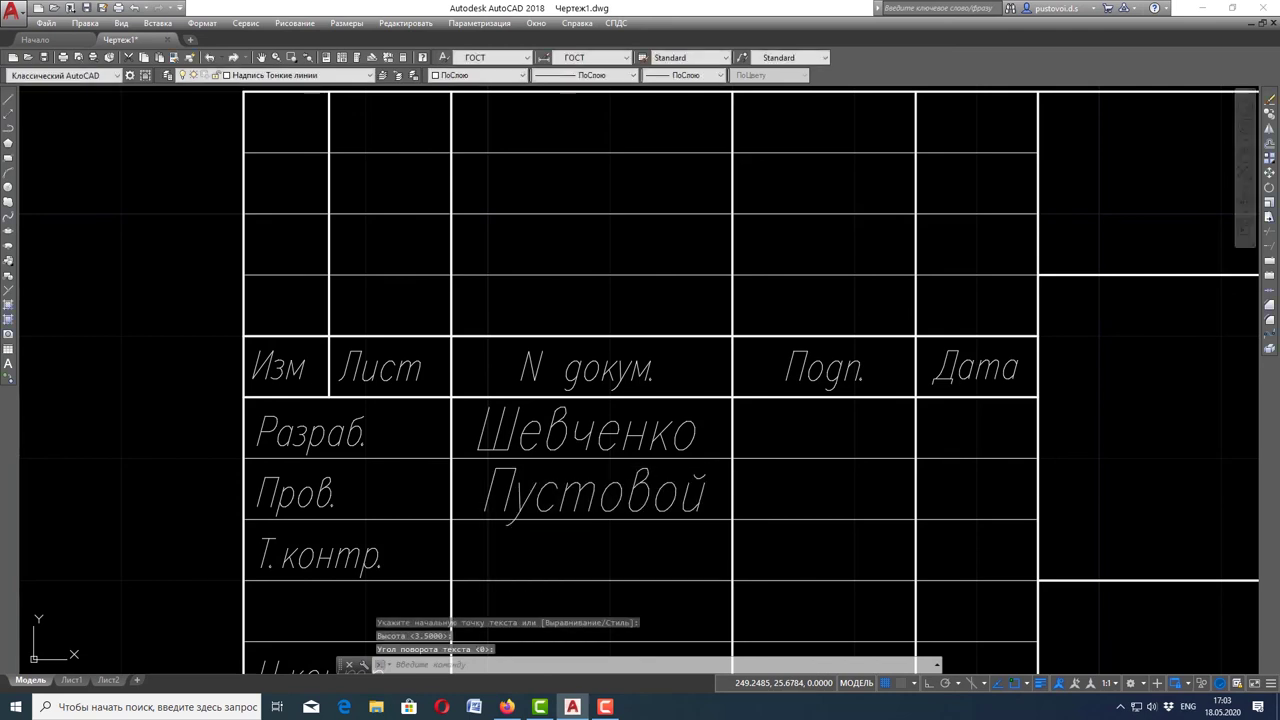
pyautogui.press('Escape')
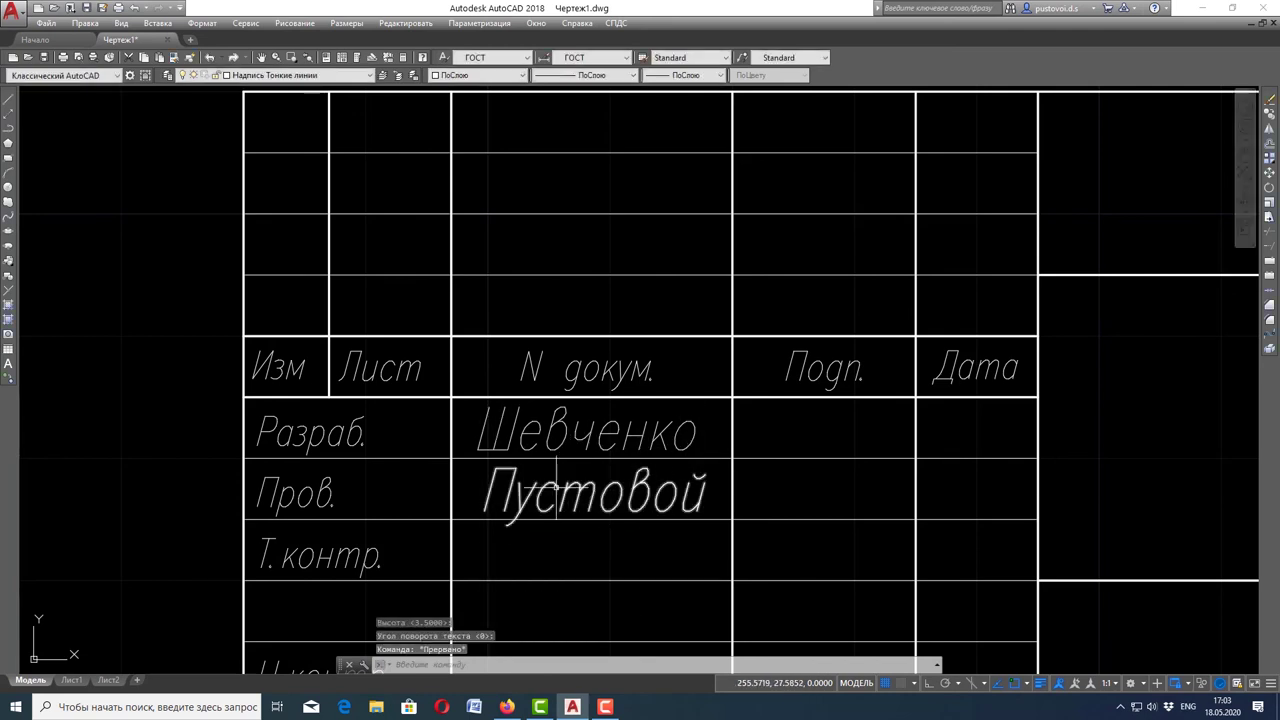
pyautogui.click(559, 487)
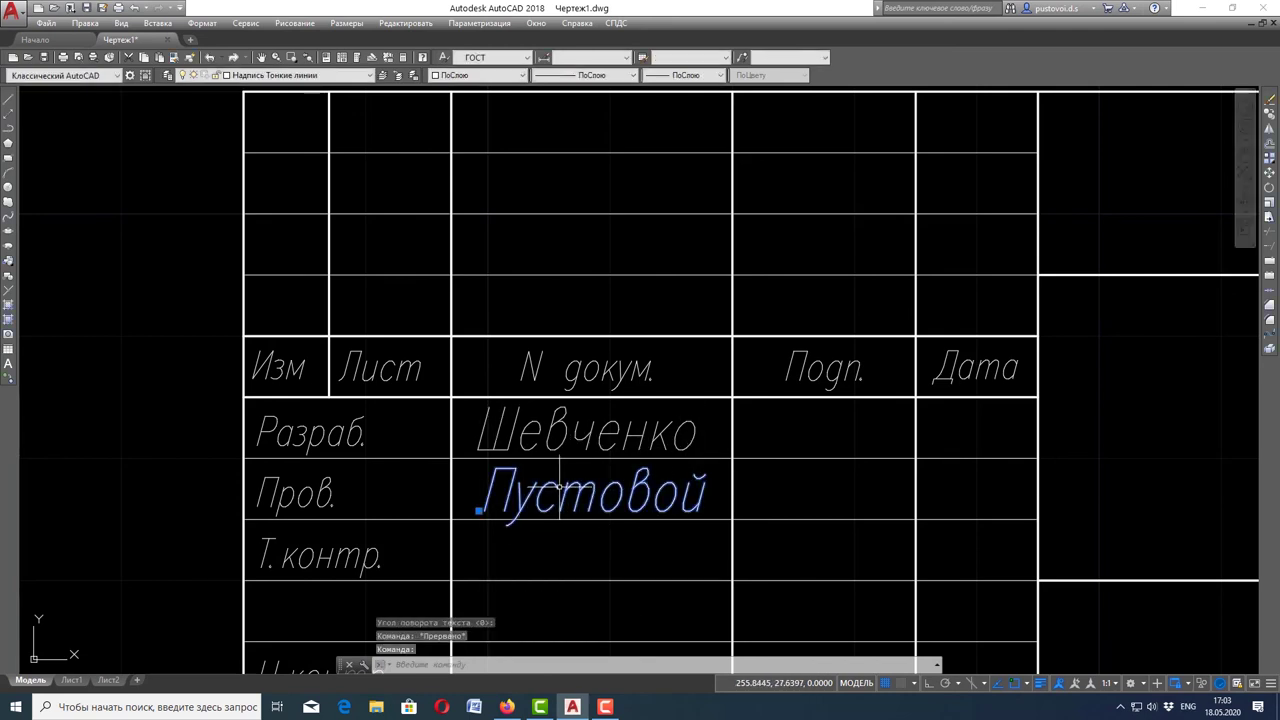
pyautogui.click(479, 510)
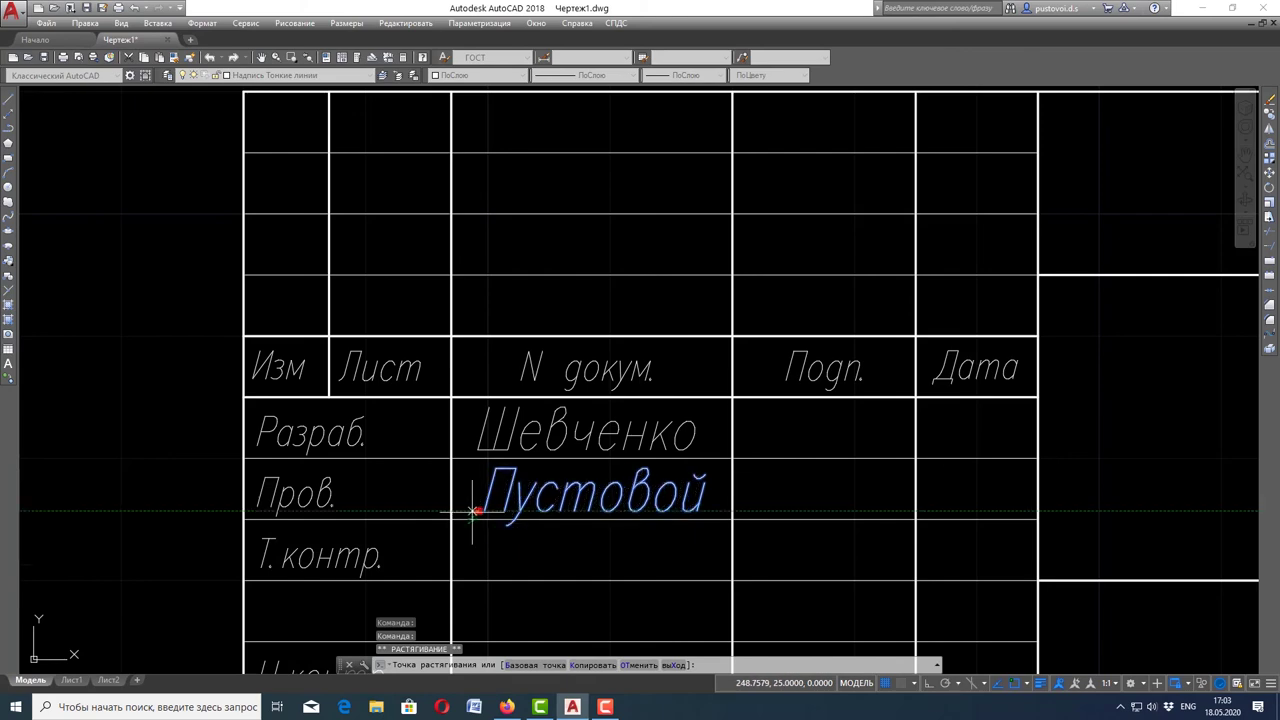
pyautogui.click(470, 510)
pyautogui.press('Escape')
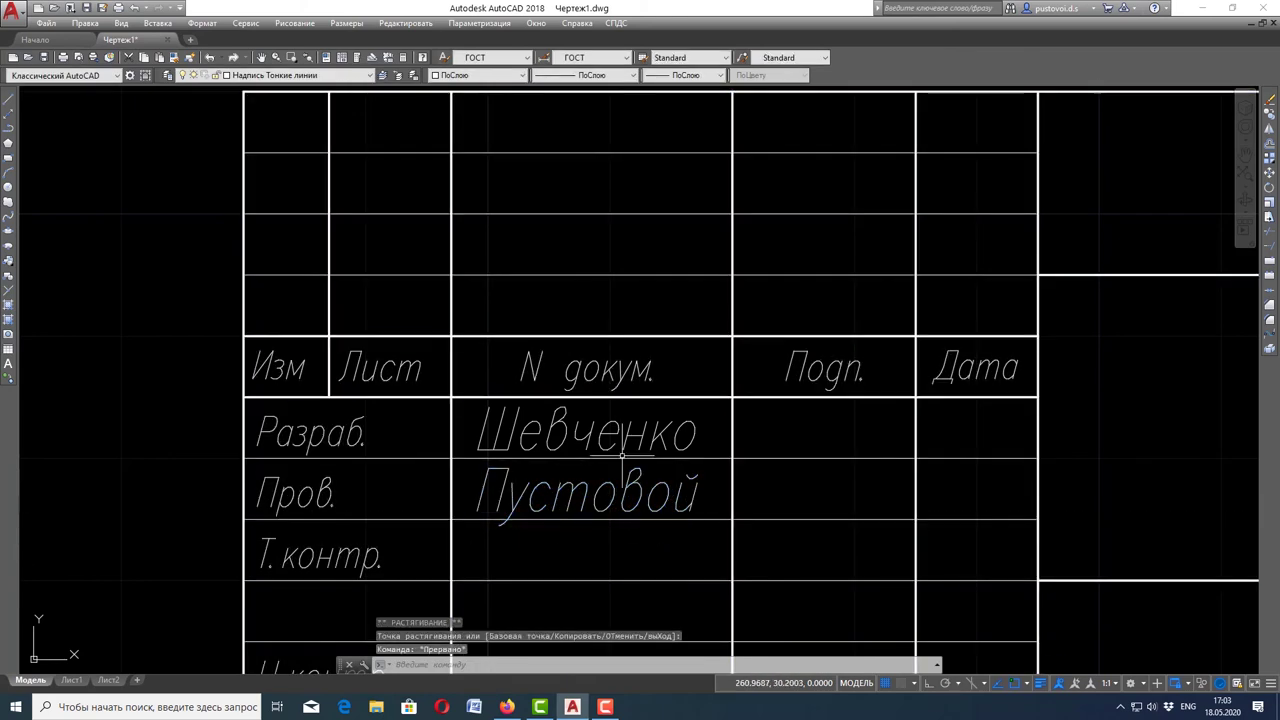
# Make Надпись Толстые линии the current layer
pyautogui.scroll(-2, 615, 440)
pyautogui.scroll(-2, 615, 400)
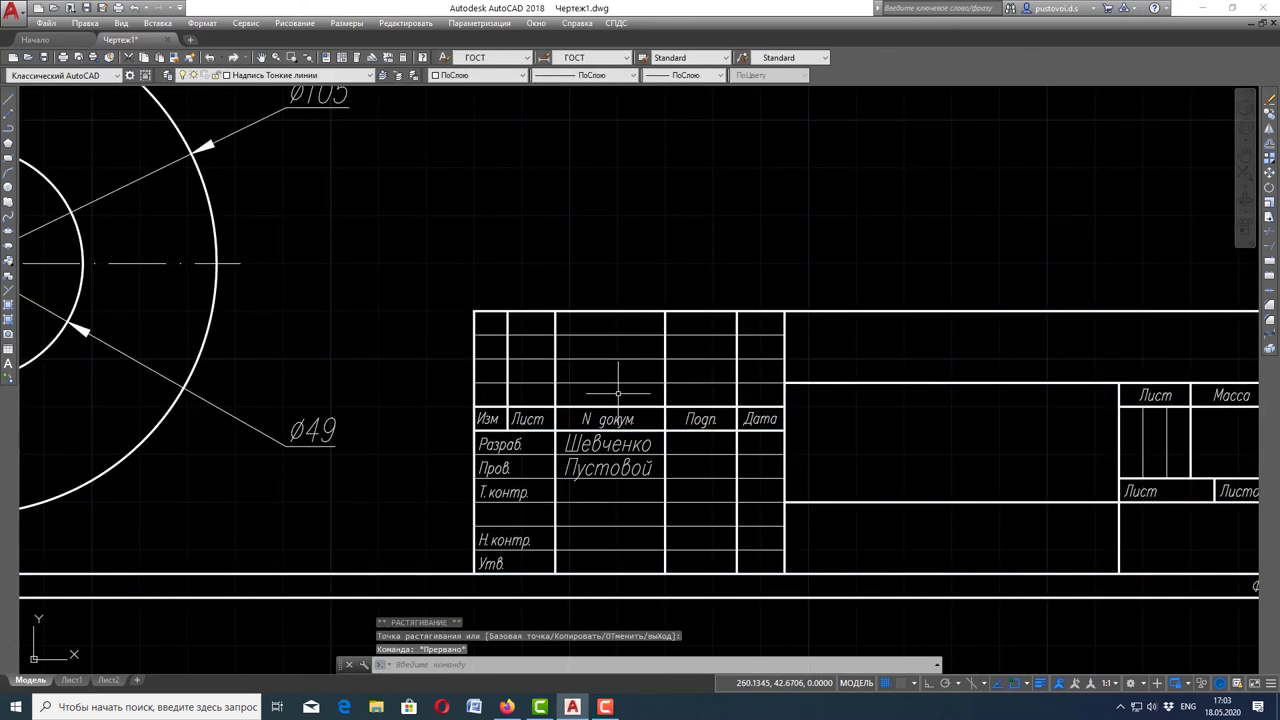
pyautogui.scroll(-2, 618, 393)
pyautogui.scroll(2, 923, 578)
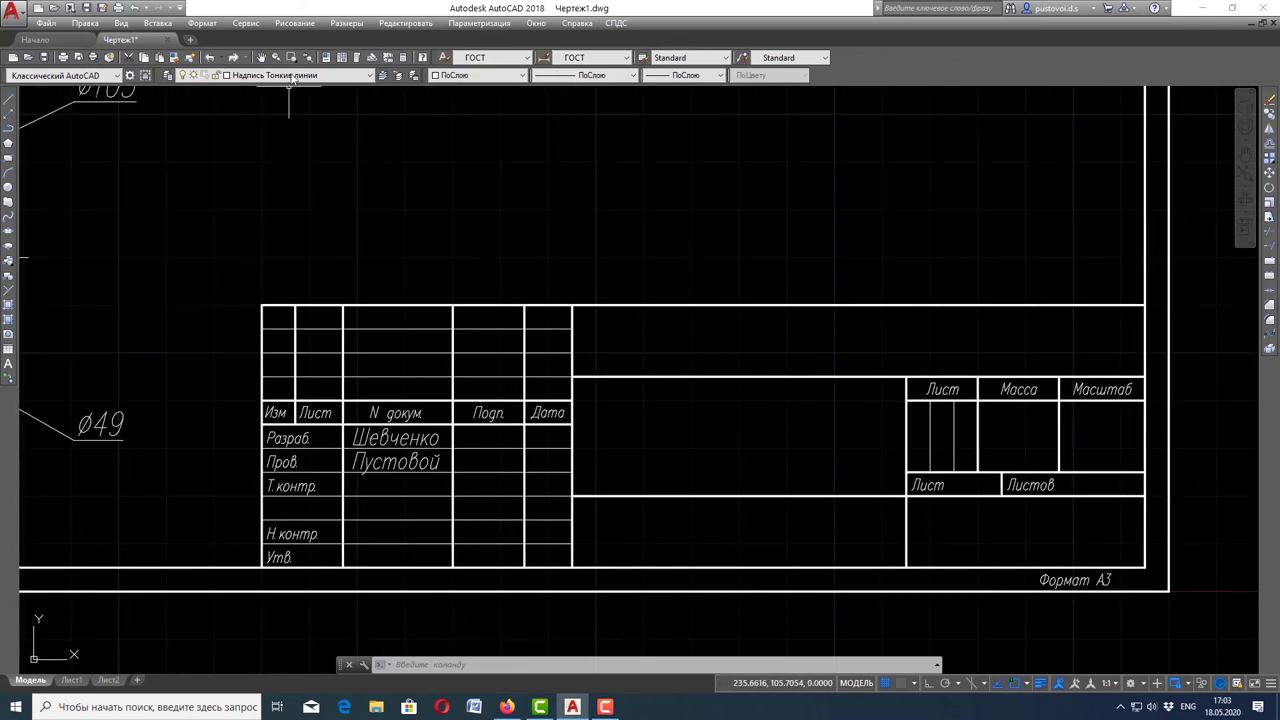
pyautogui.click(293, 76)
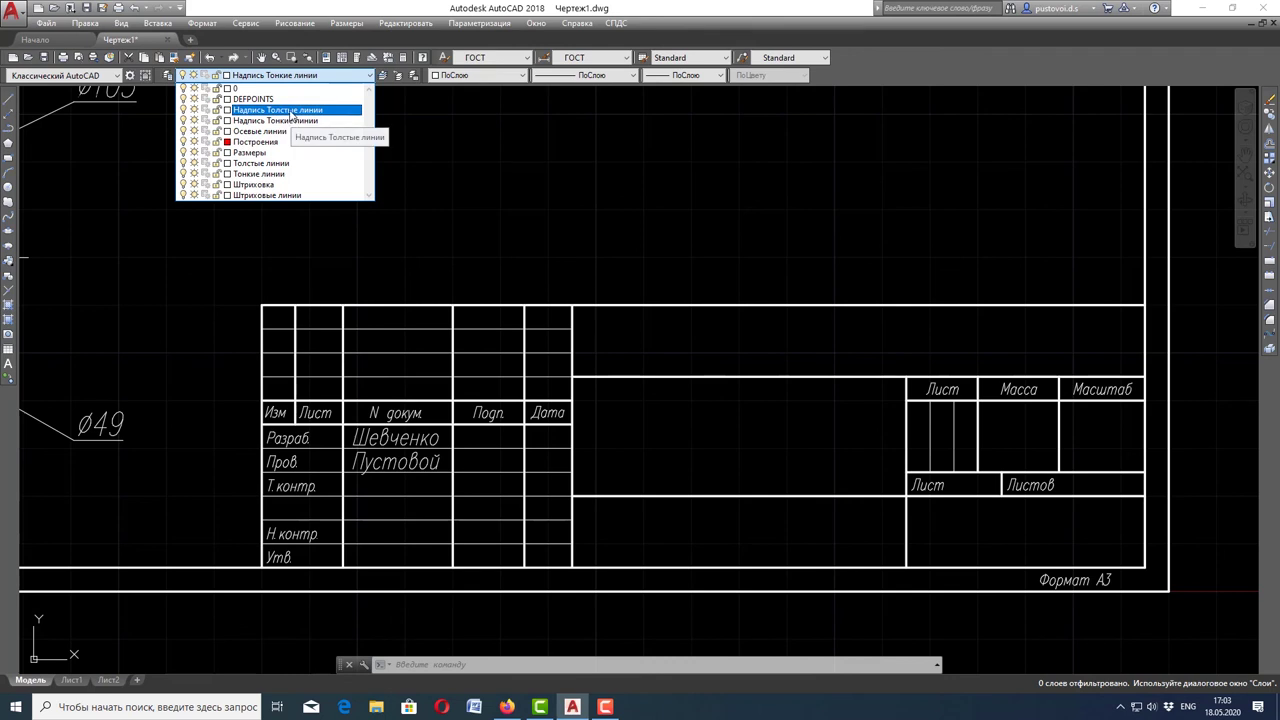
pyautogui.click(278, 110)
pyautogui.press('Escape')
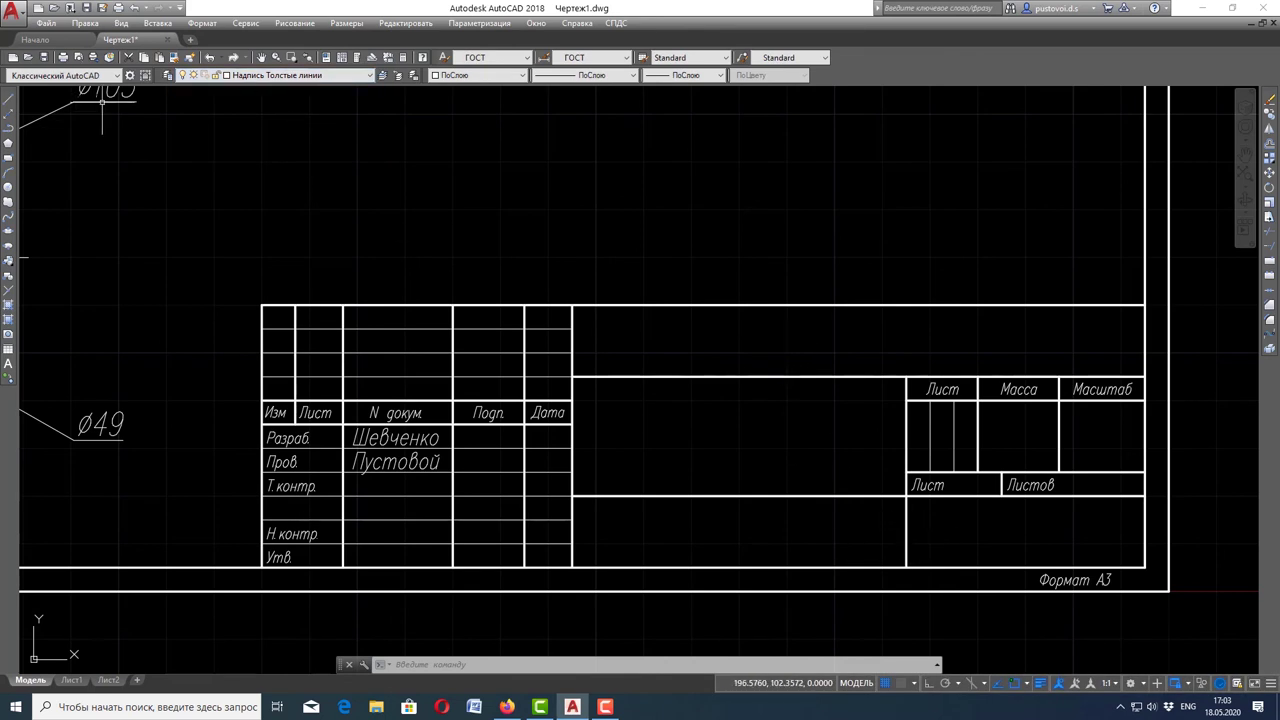
# Write the title 'Сопряжение' as height-7 single-line text in the central title cell
pyautogui.click(295, 22)
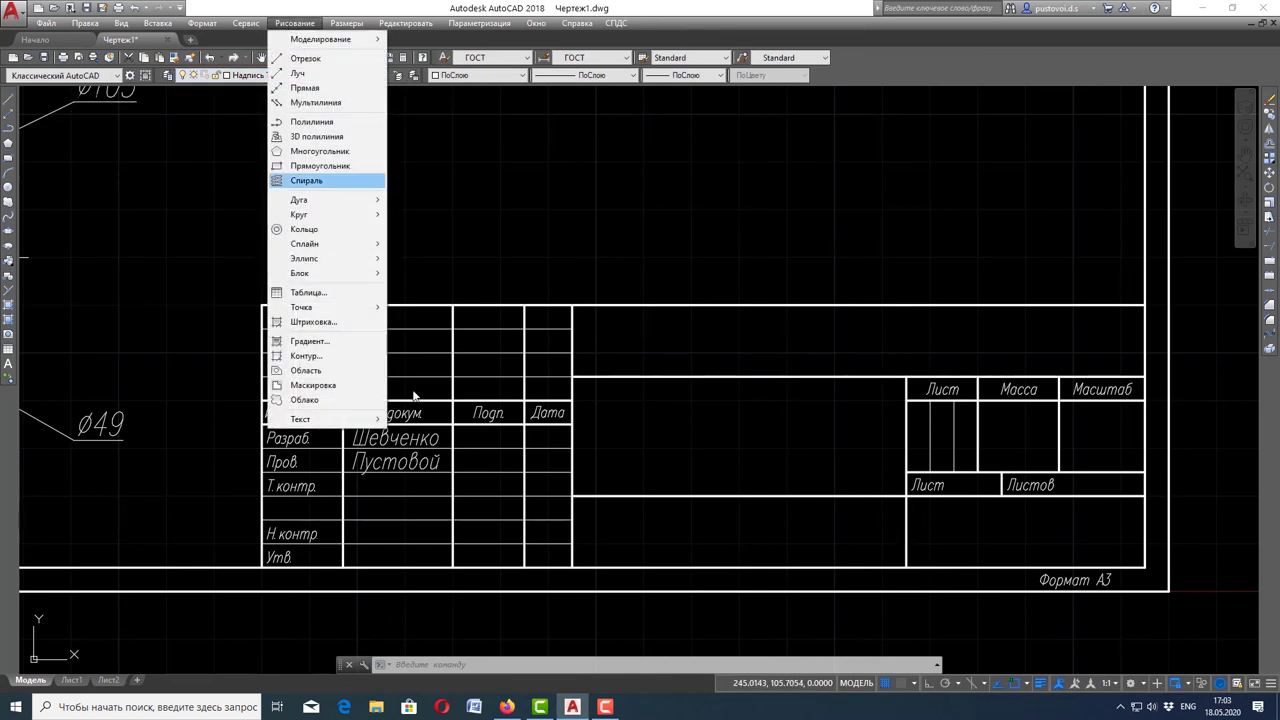
pyautogui.moveTo(310, 419)
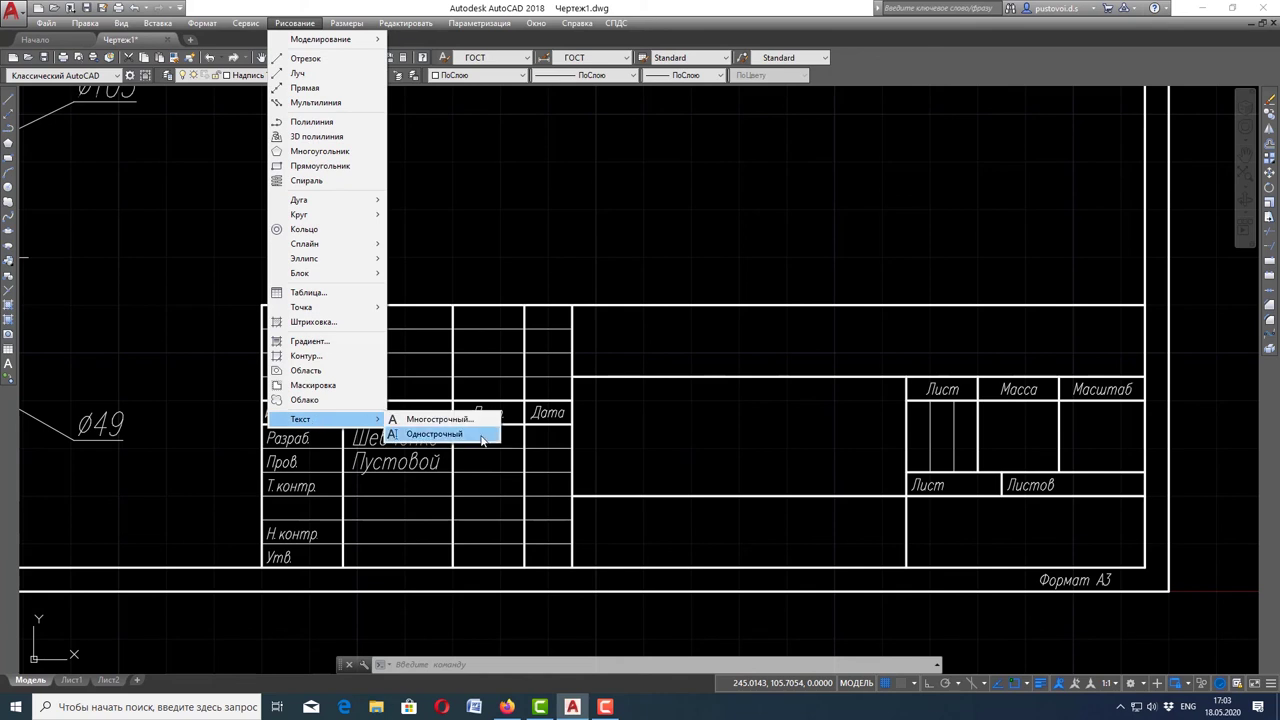
pyautogui.click(480, 436)
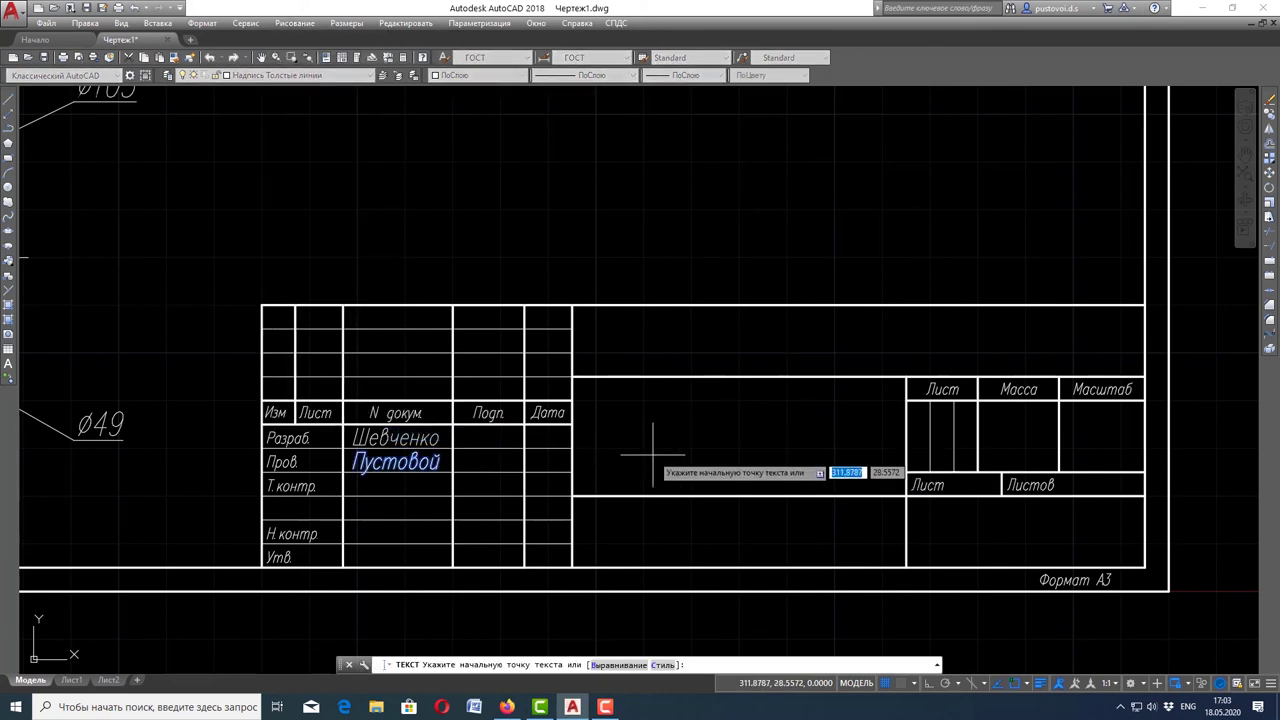
pyautogui.scroll(2, 652, 461)
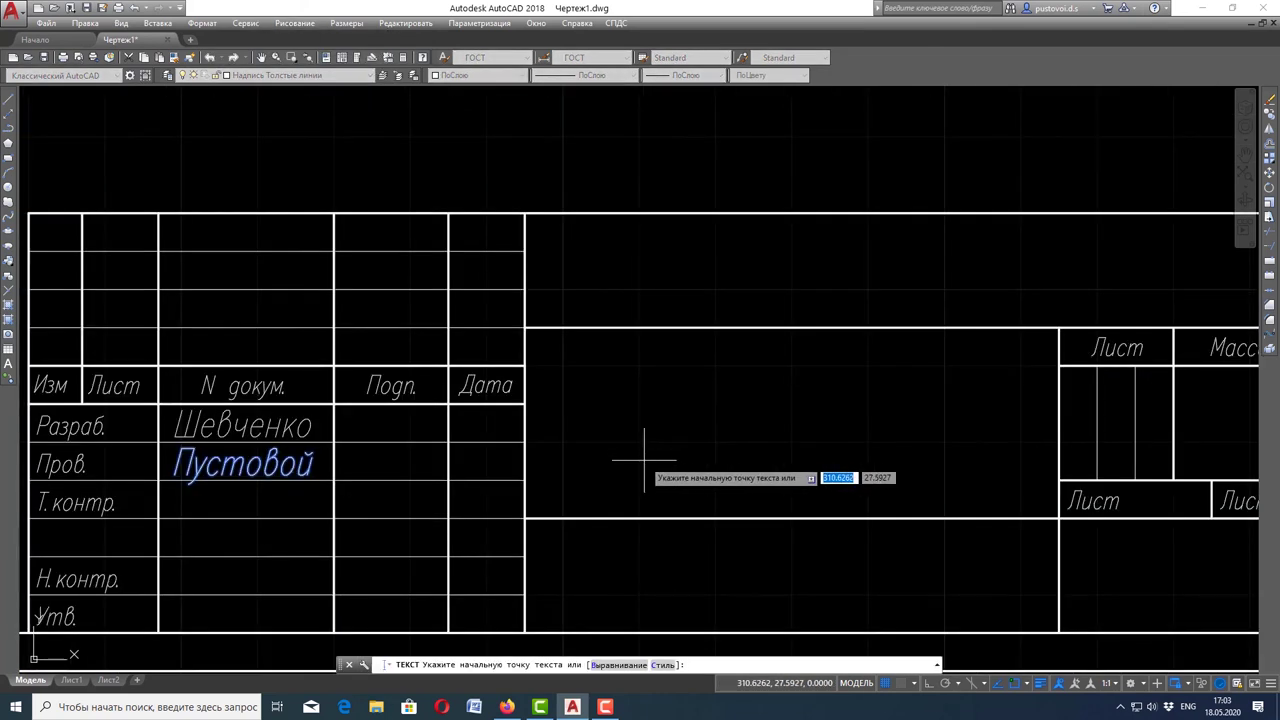
pyautogui.click(644, 461)
pyautogui.write('7')
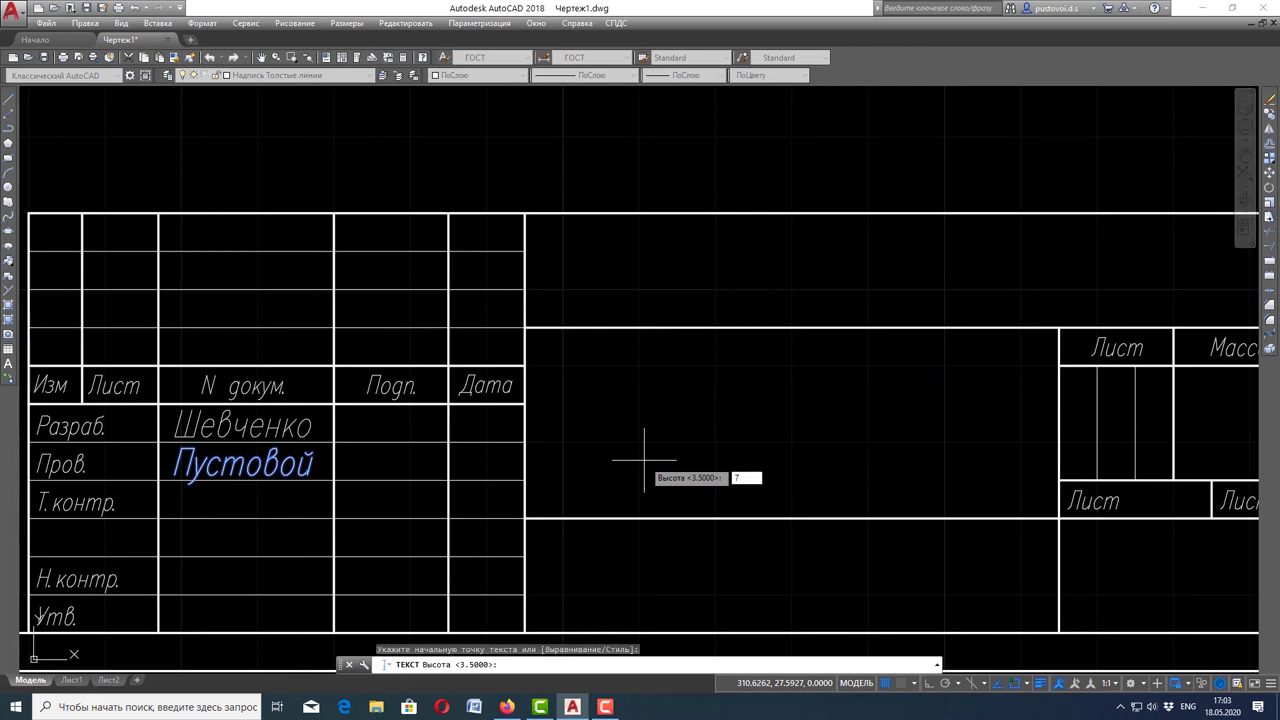
pyautogui.press('Return')
pyautogui.press('Return')
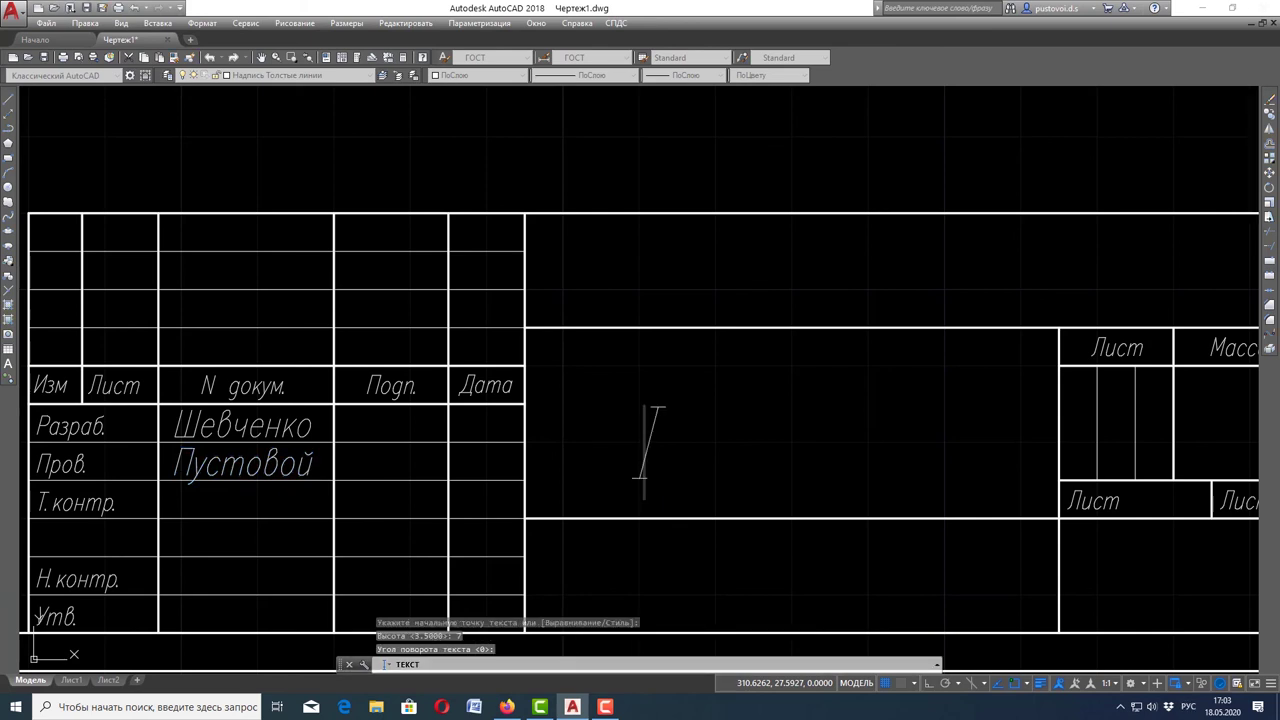
pyautogui.write('Сопря')
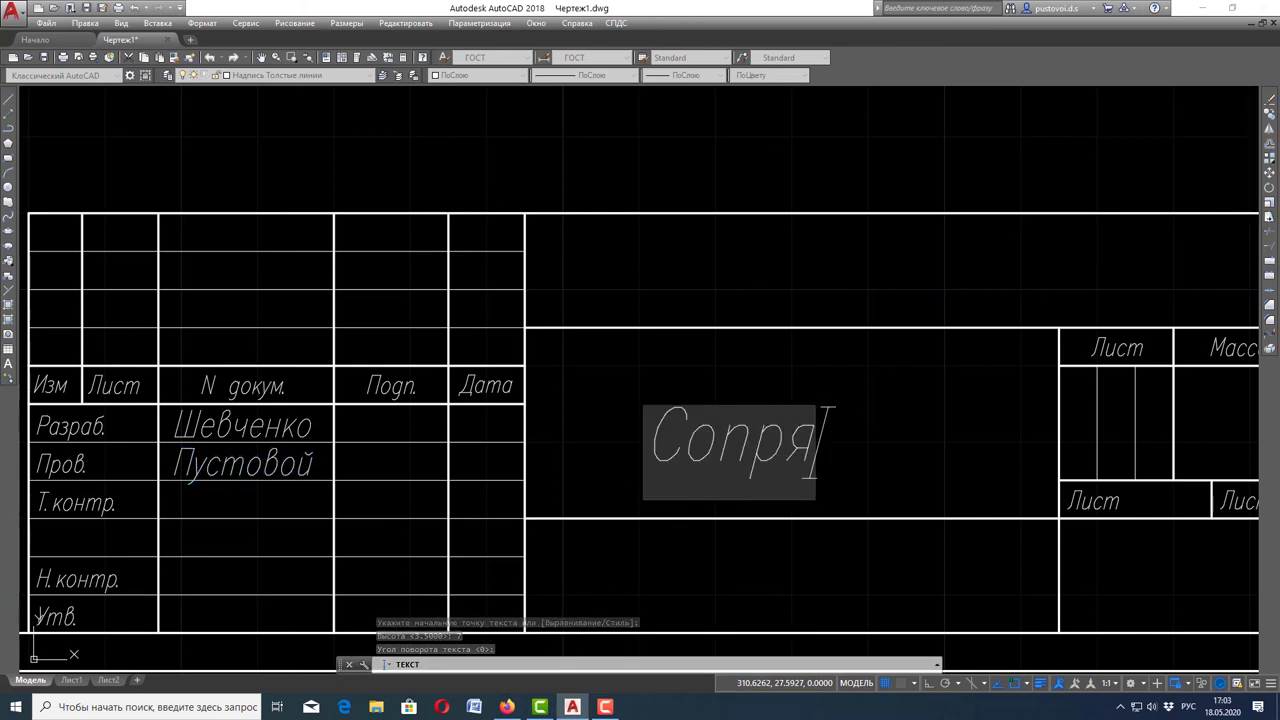
pyautogui.write('жение')
pyautogui.press('Return')
pyautogui.press('Return')
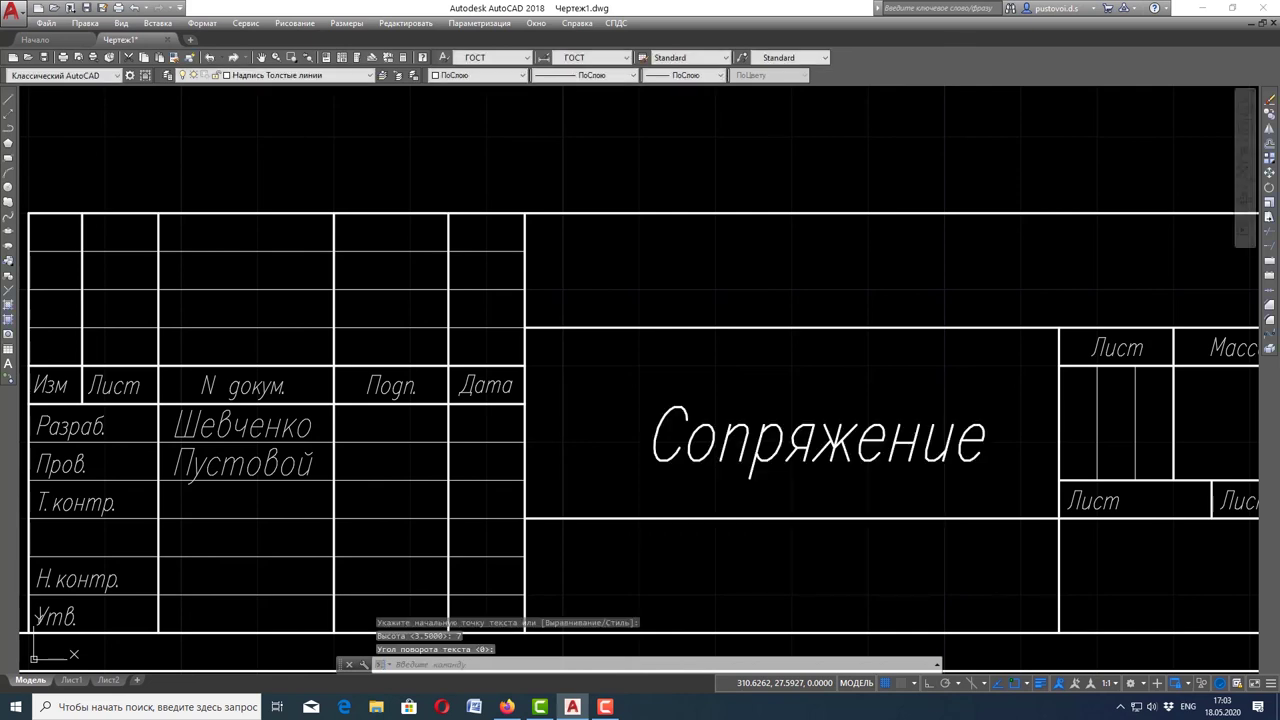
pyautogui.press('Escape')
# Select the Сопряжение title to check its position, leaving it where it is
pyautogui.click(738, 430)
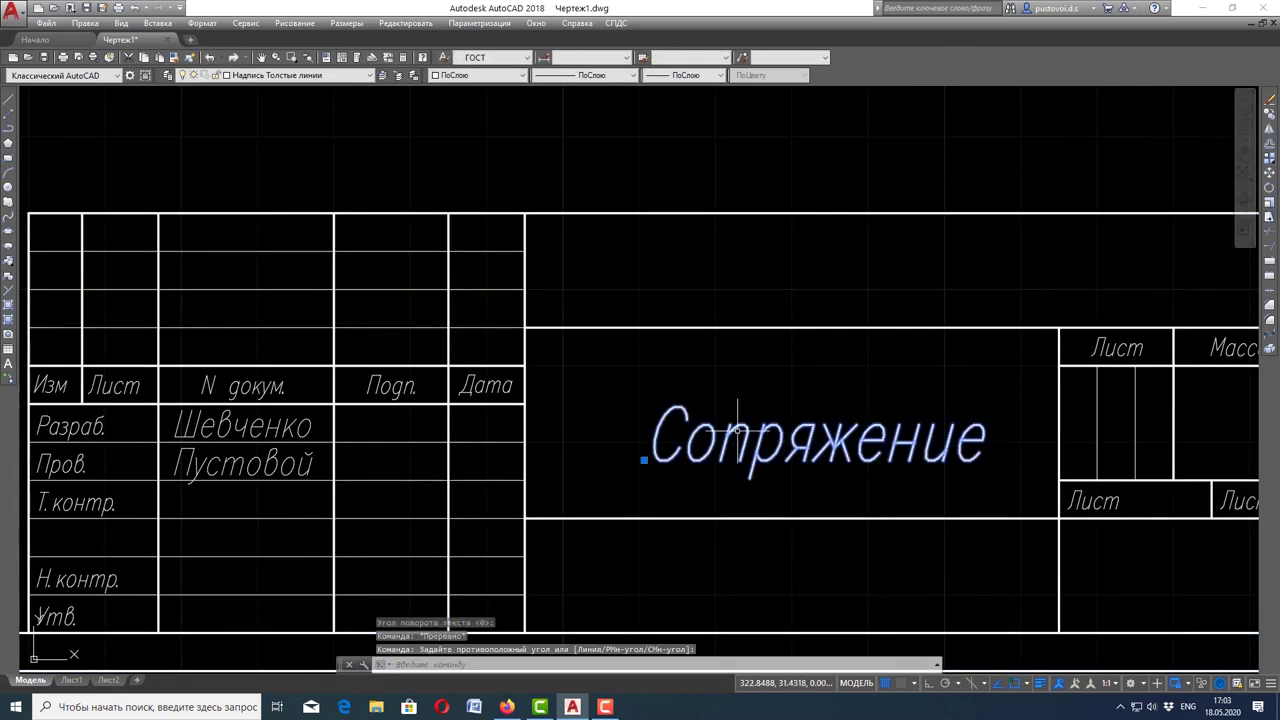
pyautogui.click(644, 460)
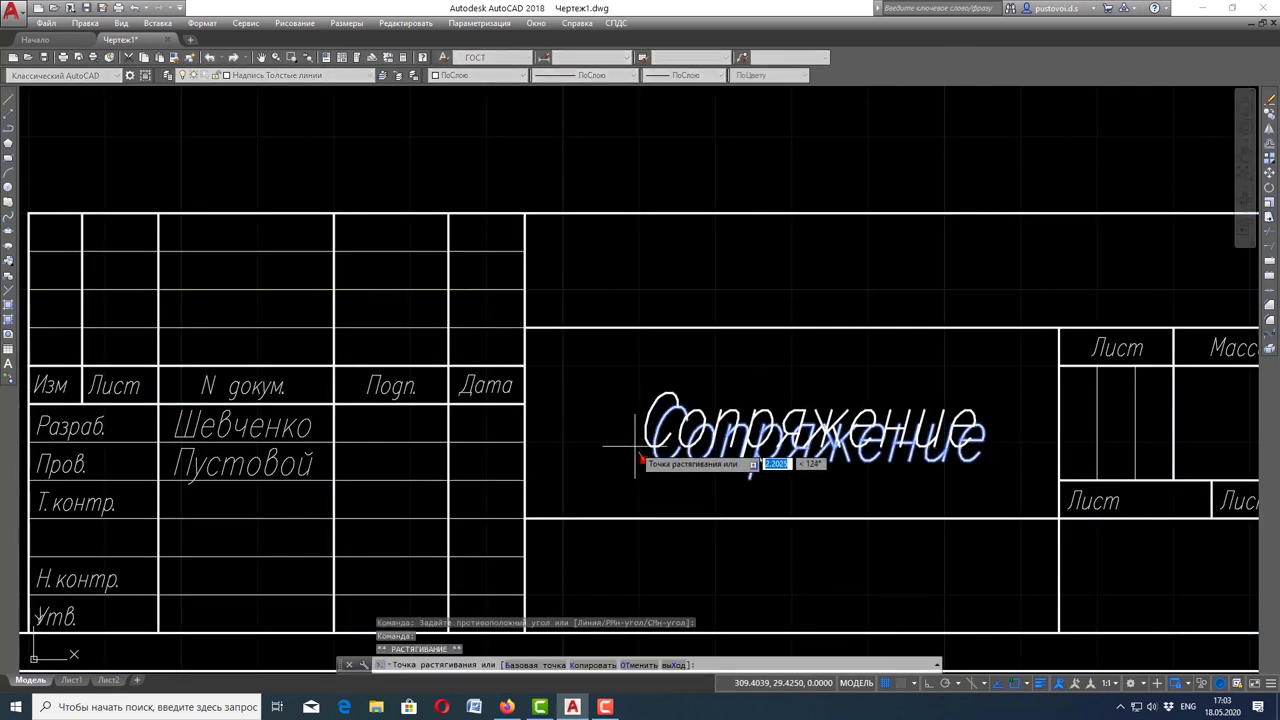
pyautogui.press('Escape')
pyautogui.scroll(-2, 714, 392)
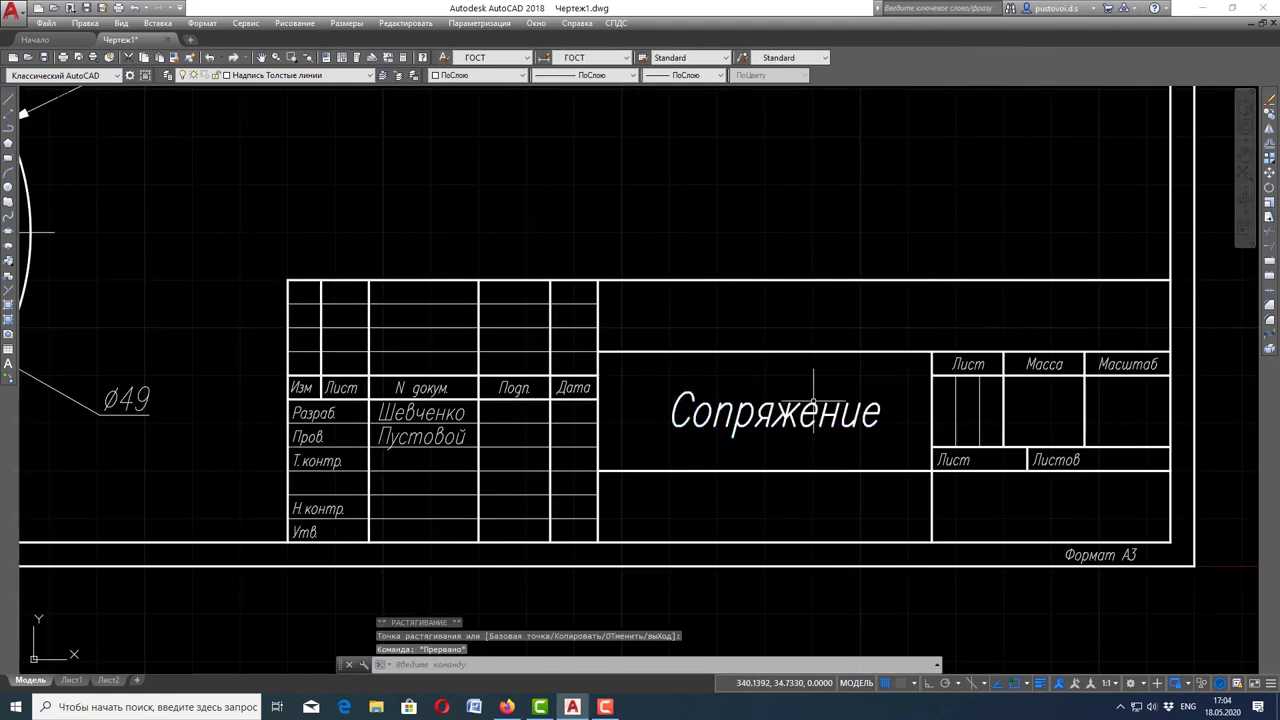
pyautogui.scroll(2, 850, 310)
pyautogui.scroll(-2, 715, 333)
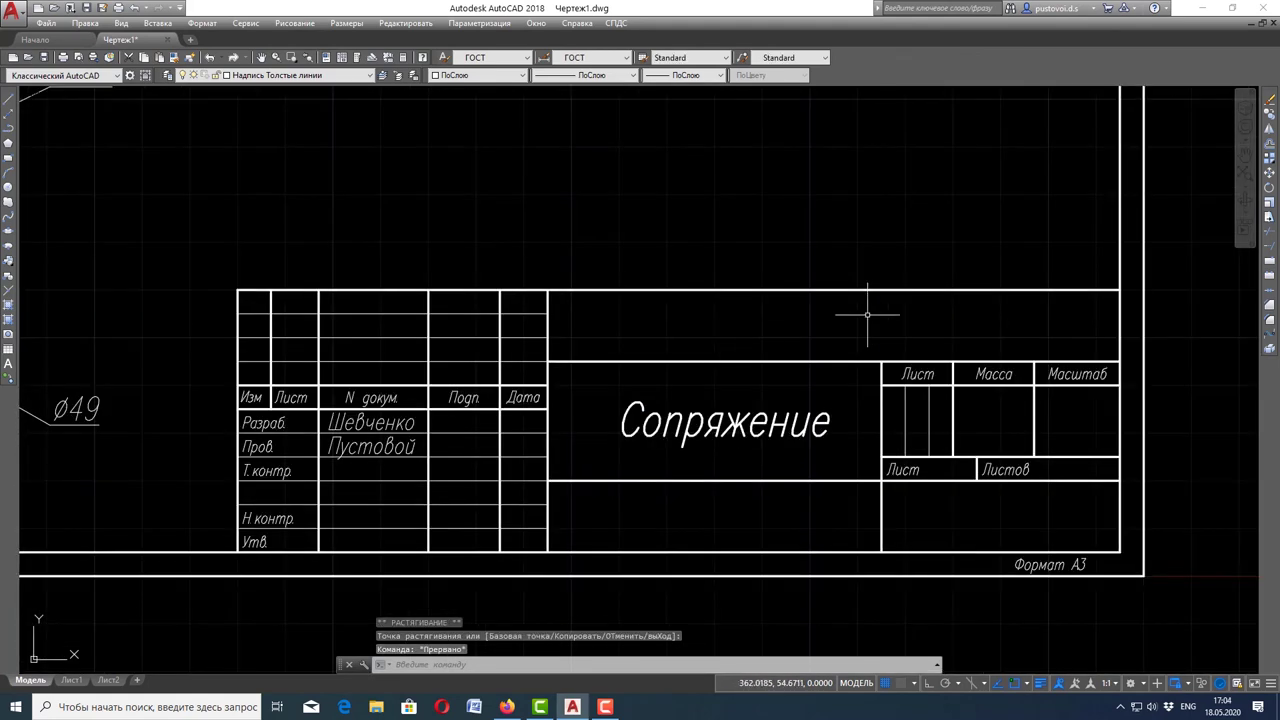
pyautogui.scroll(2, 867, 314)
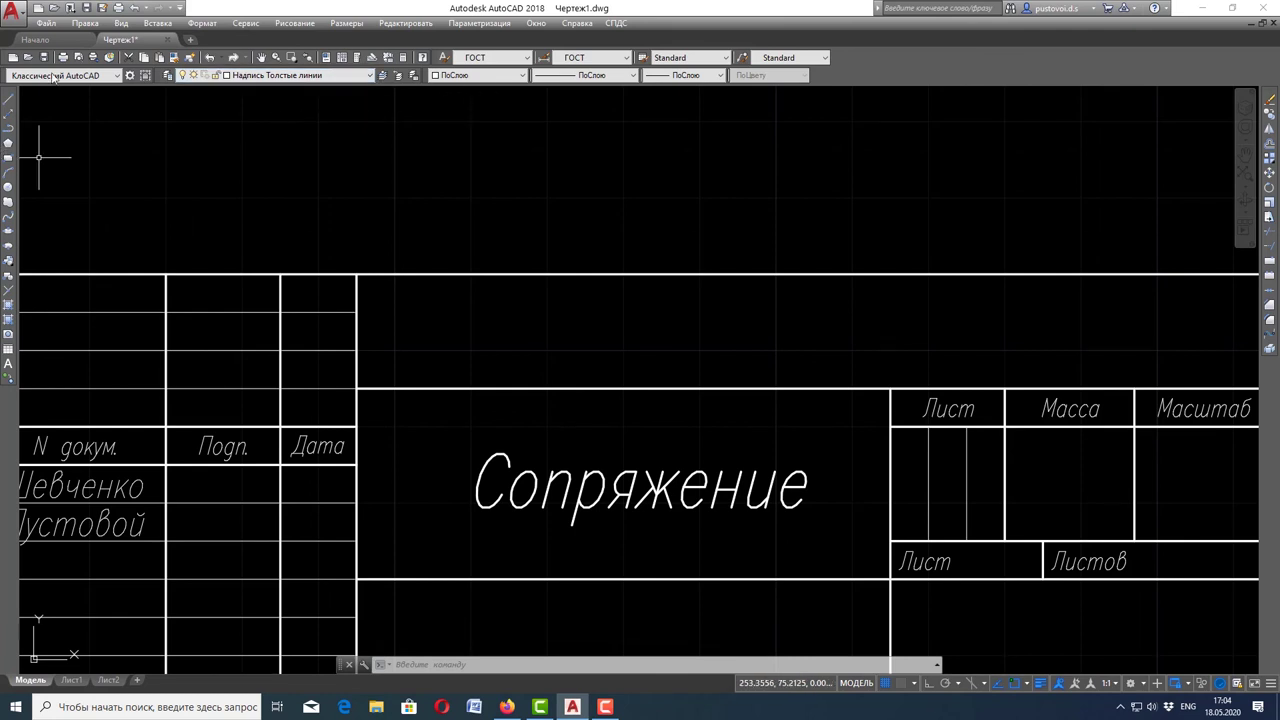
# Add single-line text 'Вариант 30' at height 7 in the cell above the Сопряжение title
pyautogui.click(295, 22)
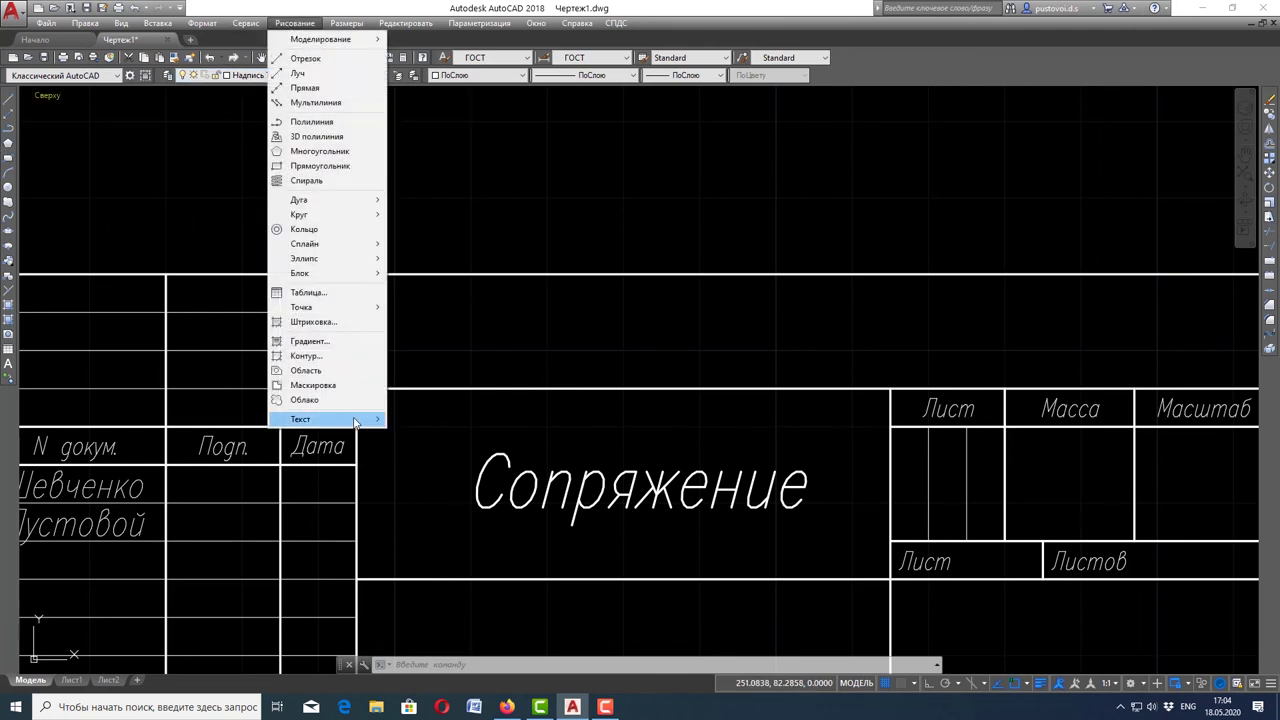
pyautogui.moveTo(320, 419)
pyautogui.click(441, 436)
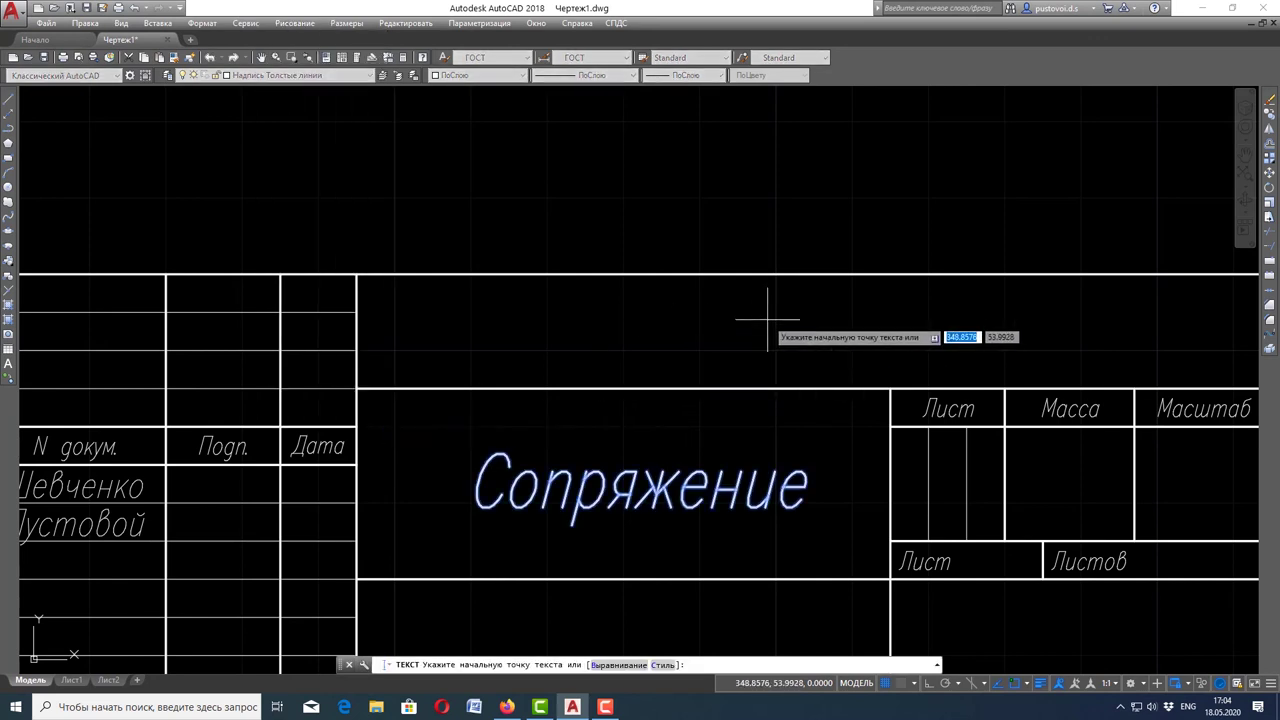
pyautogui.click(661, 357)
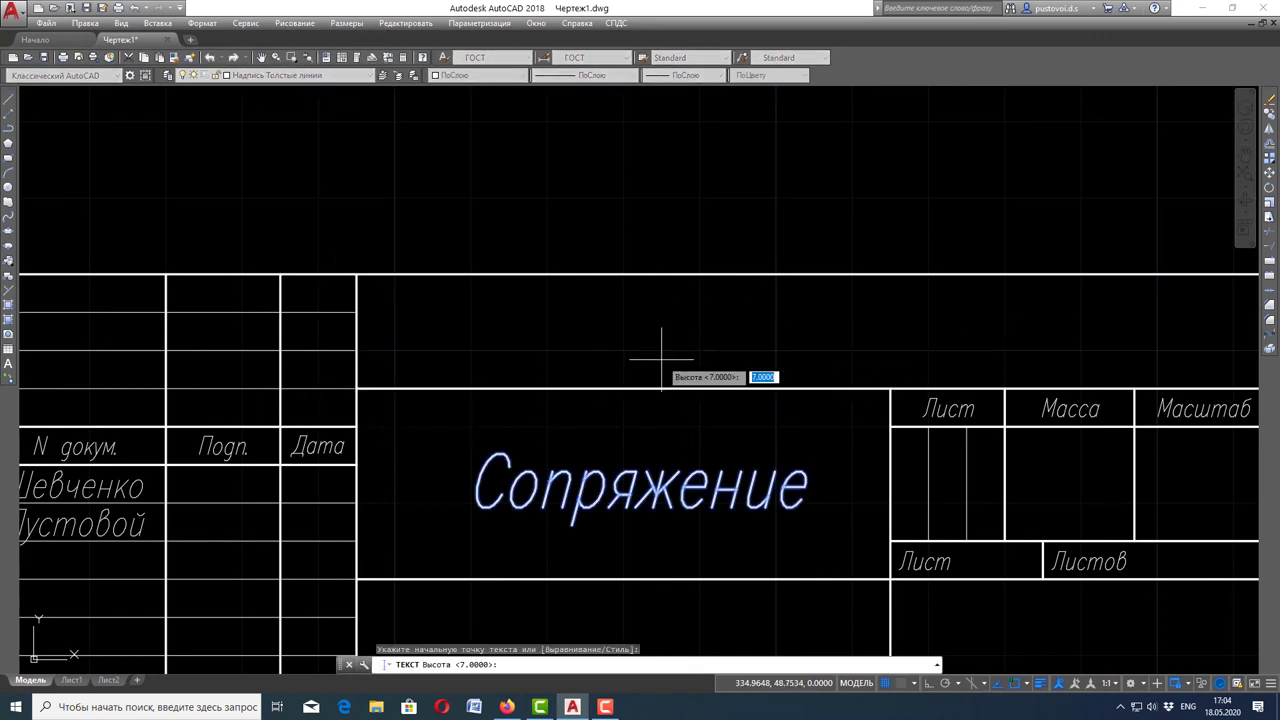
pyautogui.press('Return')
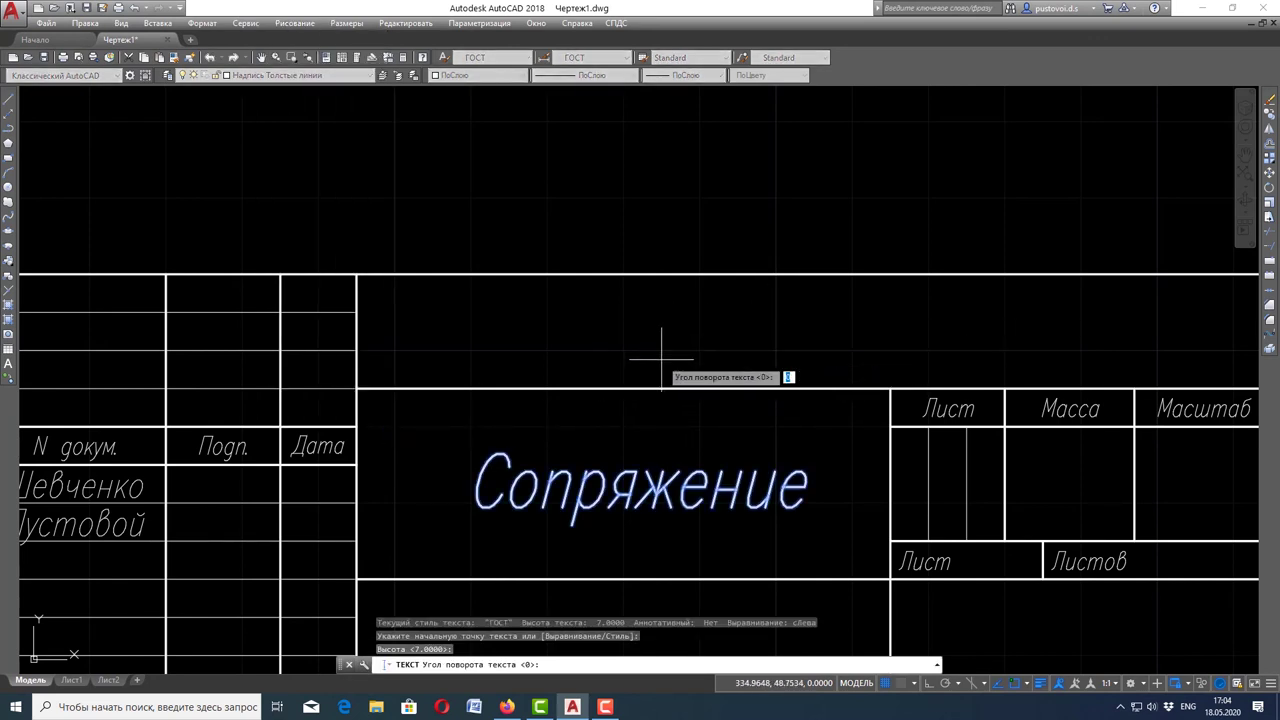
pyautogui.press('Return')
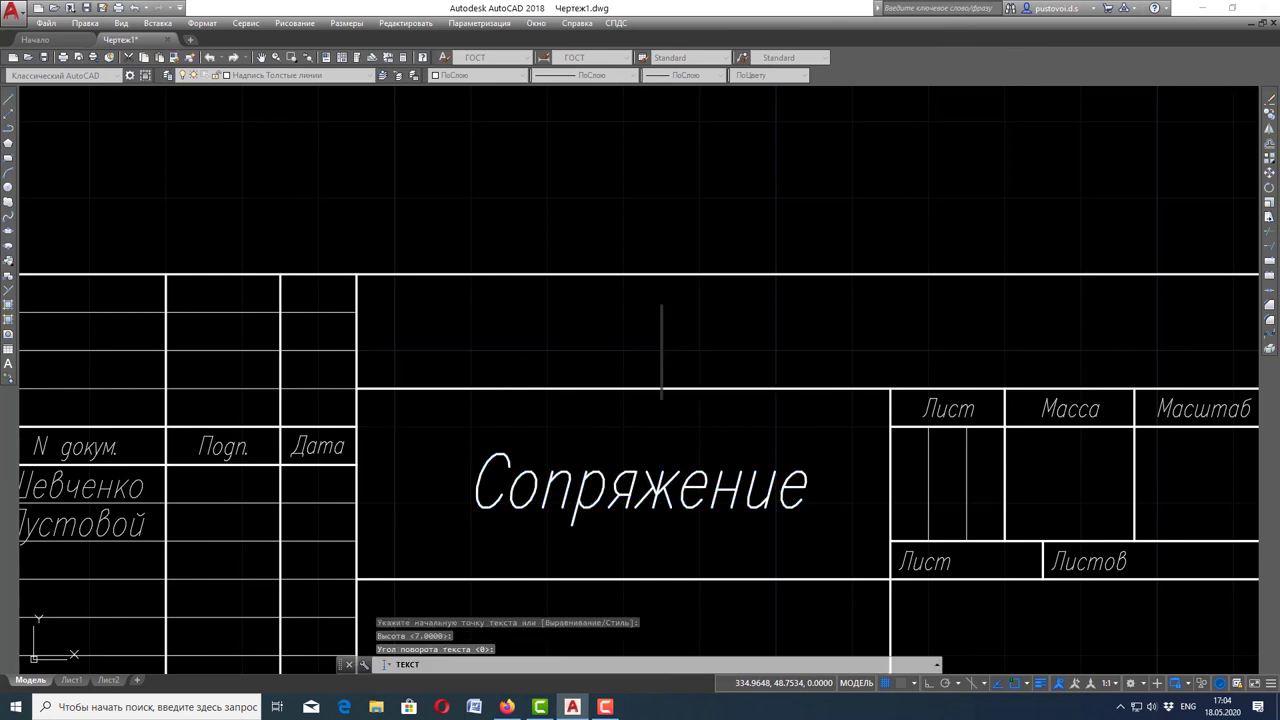
pyautogui.write('Dfhbfyn')
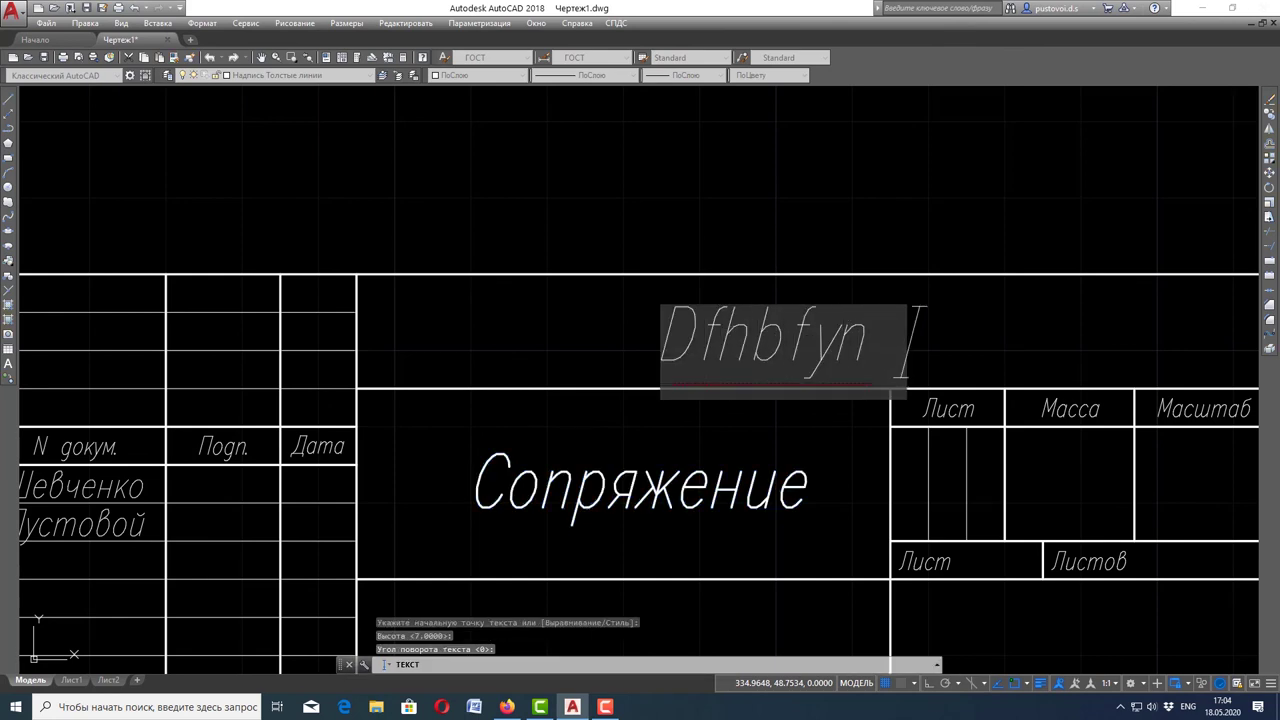
pyautogui.press('BackSpace')
pyautogui.press('BackSpace')
pyautogui.press('BackSpace')
pyautogui.press('BackSpace')
pyautogui.press('BackSpace')
pyautogui.press('BackSpace')
pyautogui.press('BackSpace')
pyautogui.press('BackSpace')
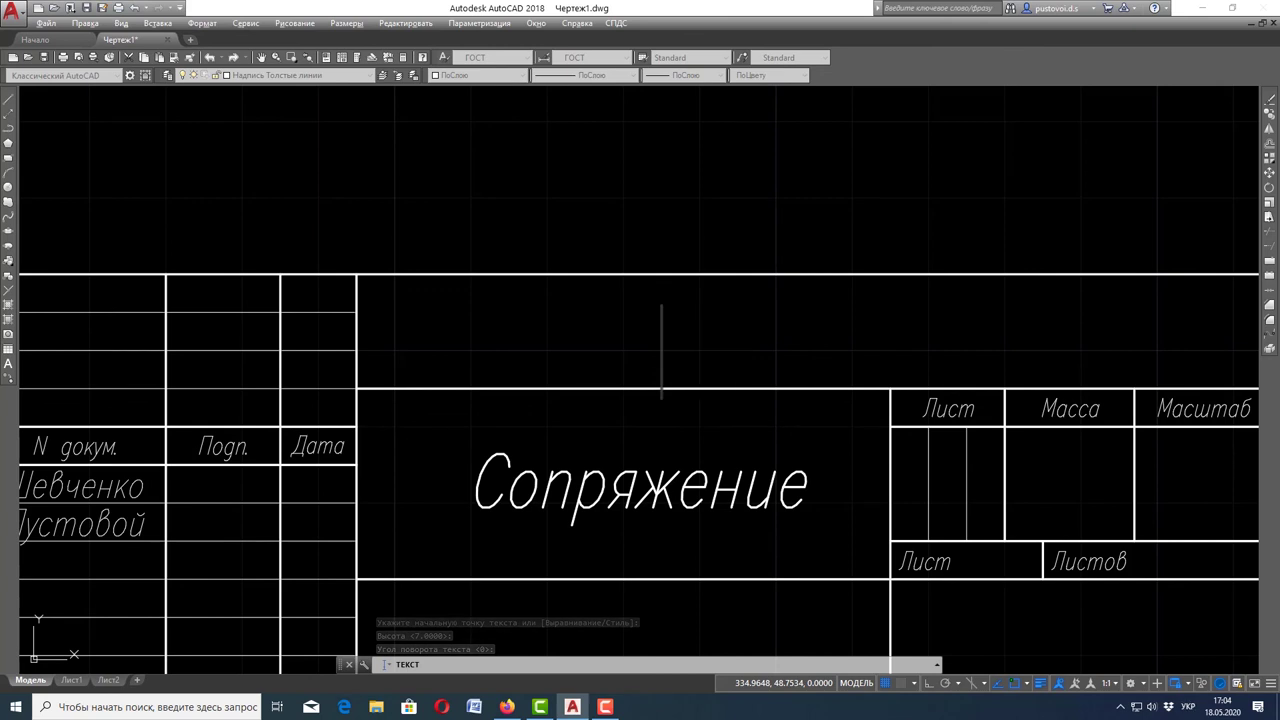
pyautogui.hotkey('alt', 'shift')
pyautogui.write('Вариант ')
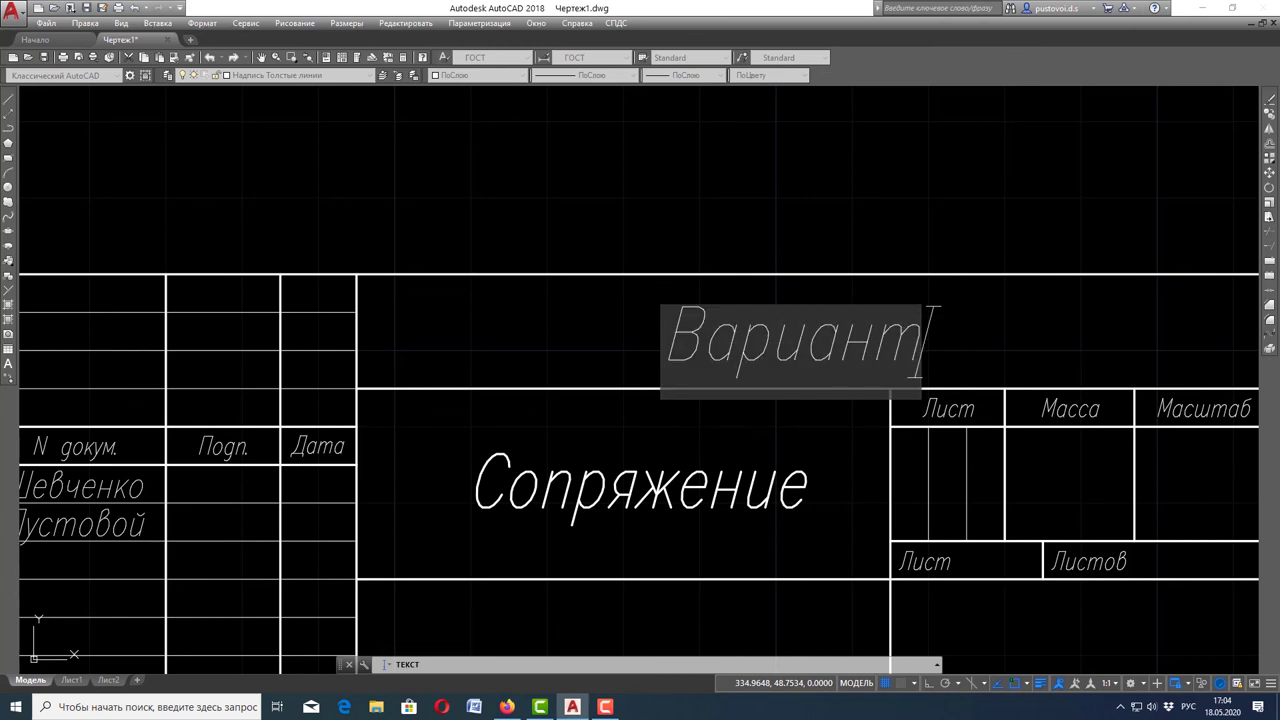
pyautogui.write('30')
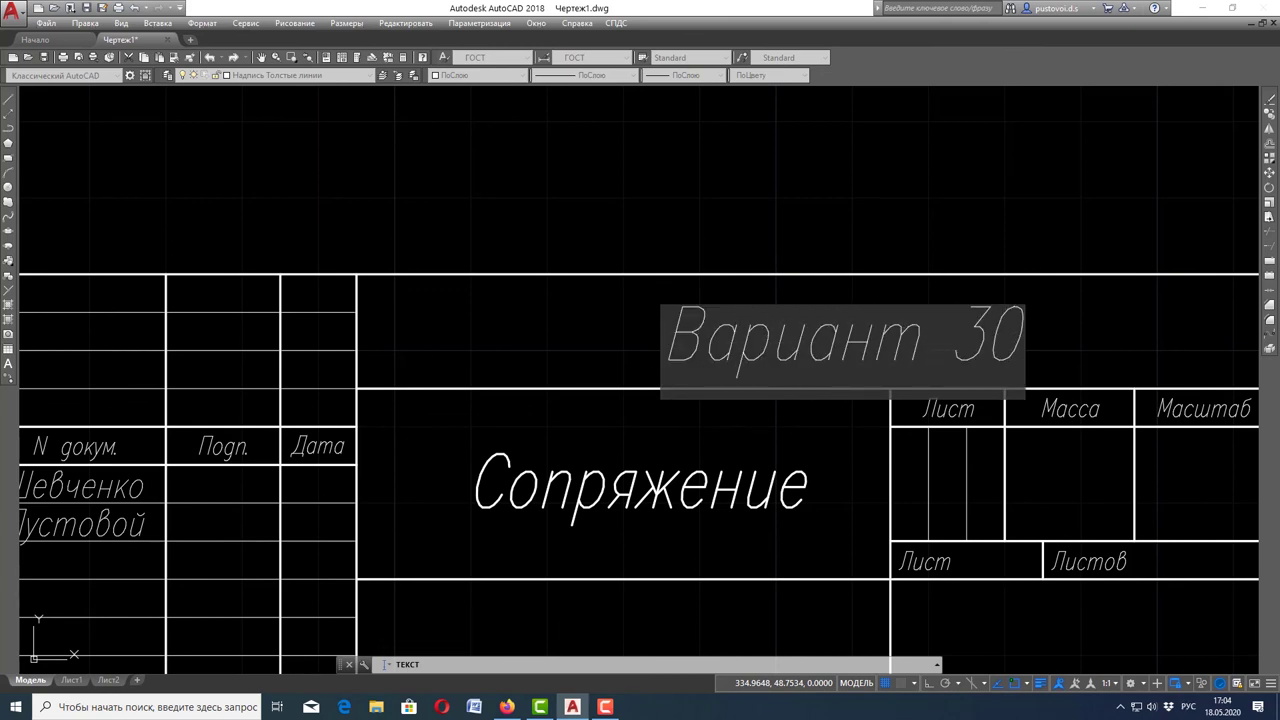
pyautogui.press('Return')
pyautogui.press('Return')
pyautogui.scroll(-2, 663, 330)
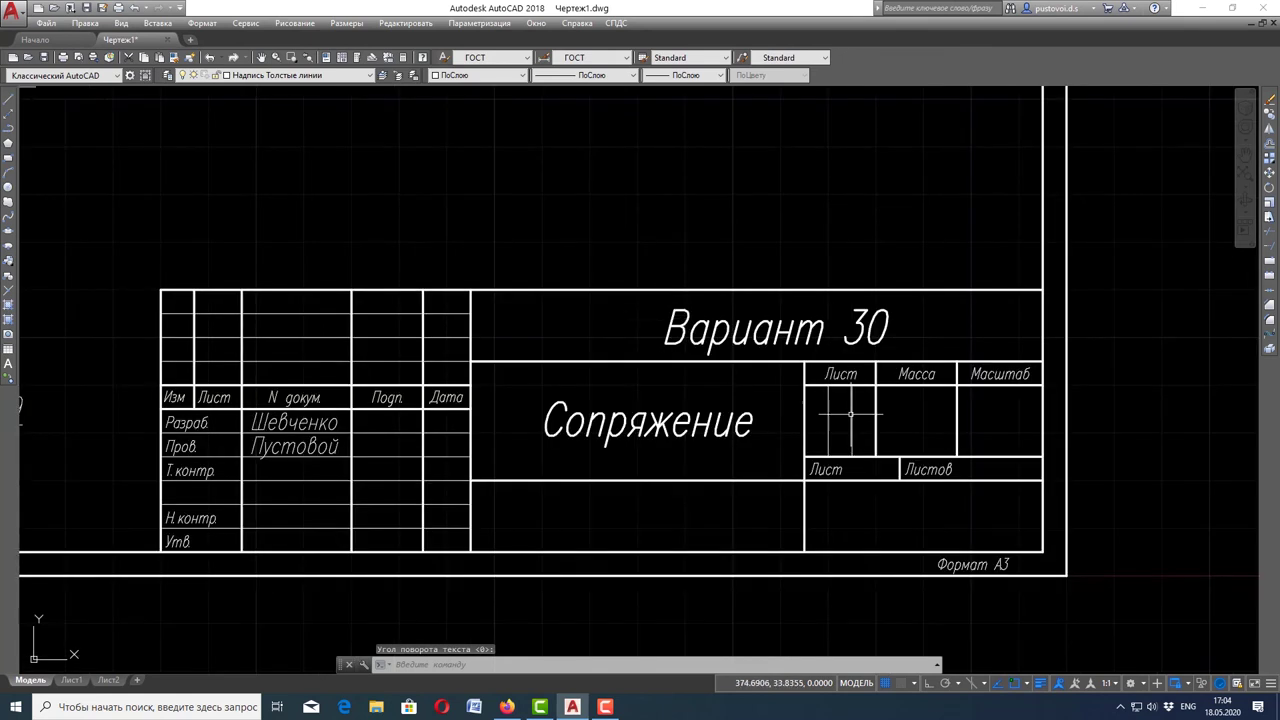
pyautogui.press('Escape')
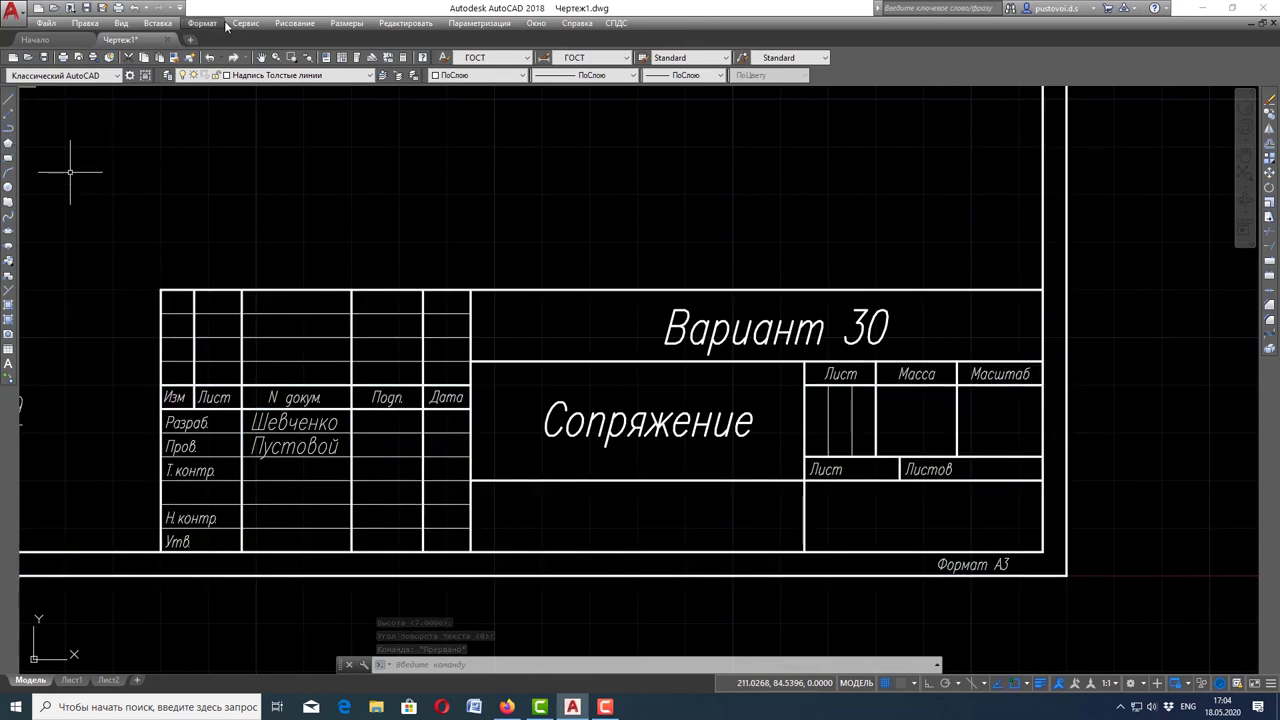
# Write the scale '1:1' as height-5 single-line text in the Масштаб cell
pyautogui.click(295, 22)
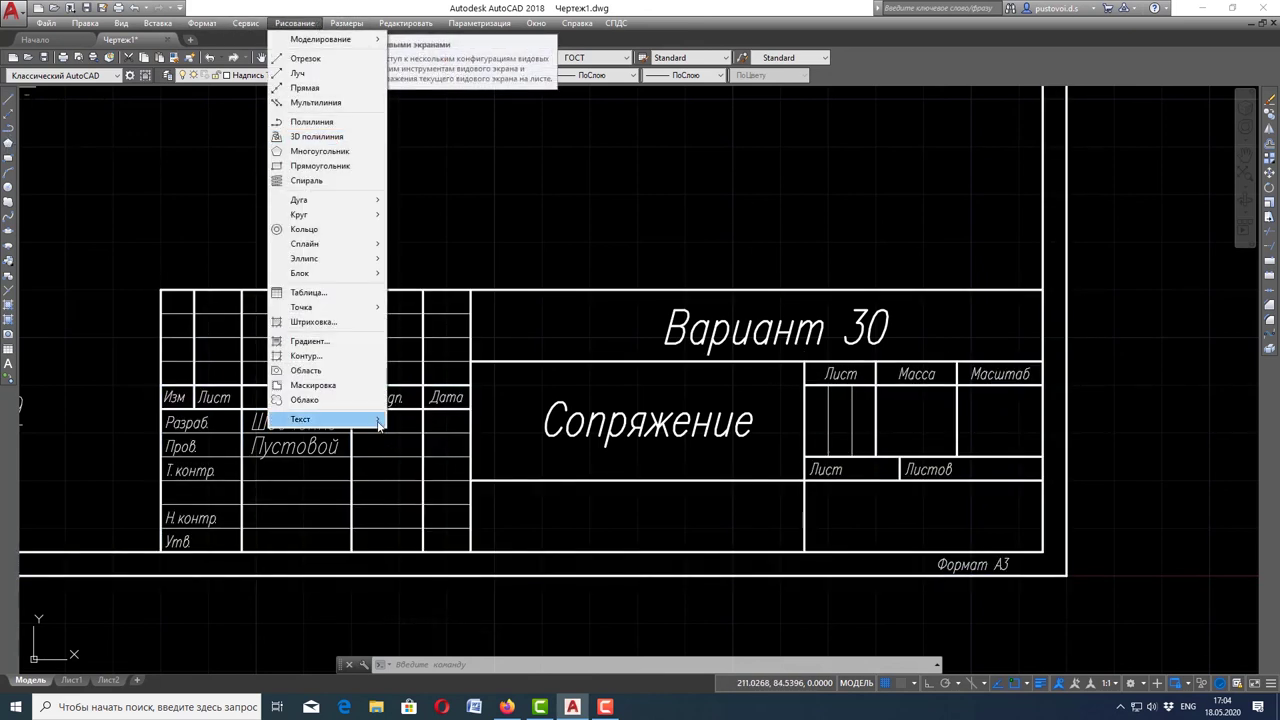
pyautogui.moveTo(325, 419)
pyautogui.click(478, 437)
pyautogui.scroll(2, 1128, 393)
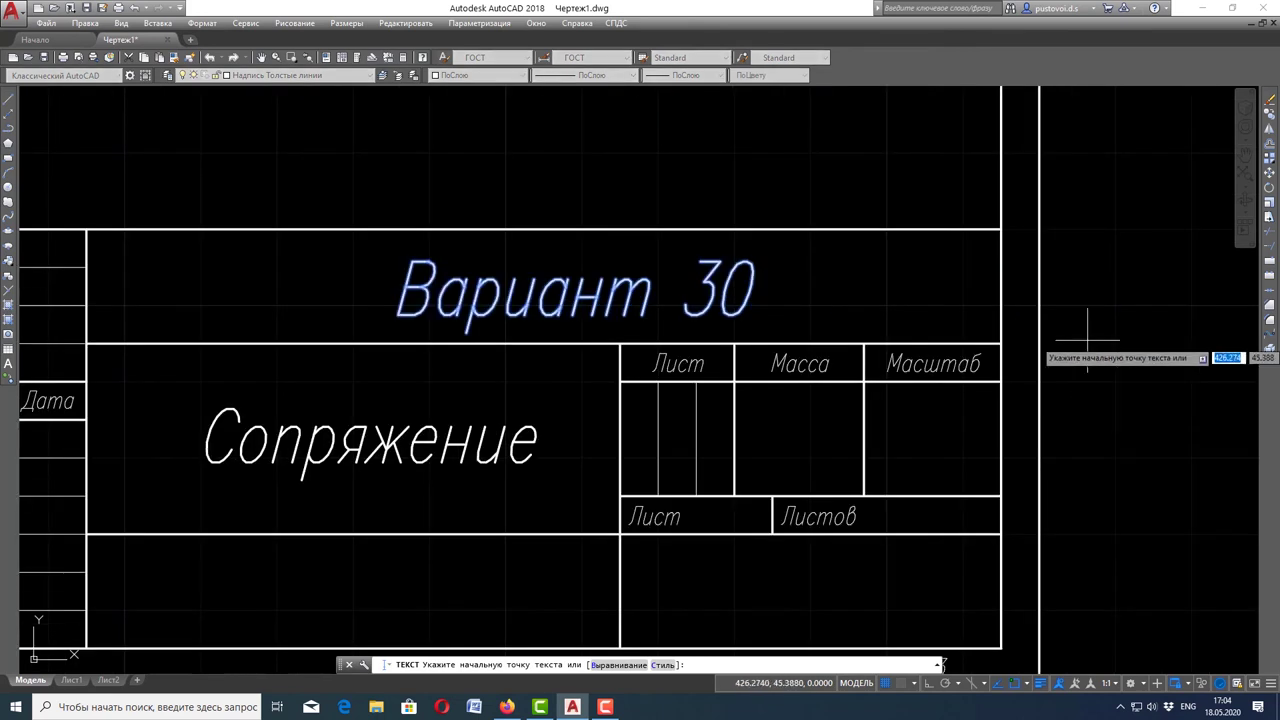
pyautogui.click(894, 466)
pyautogui.write('5')
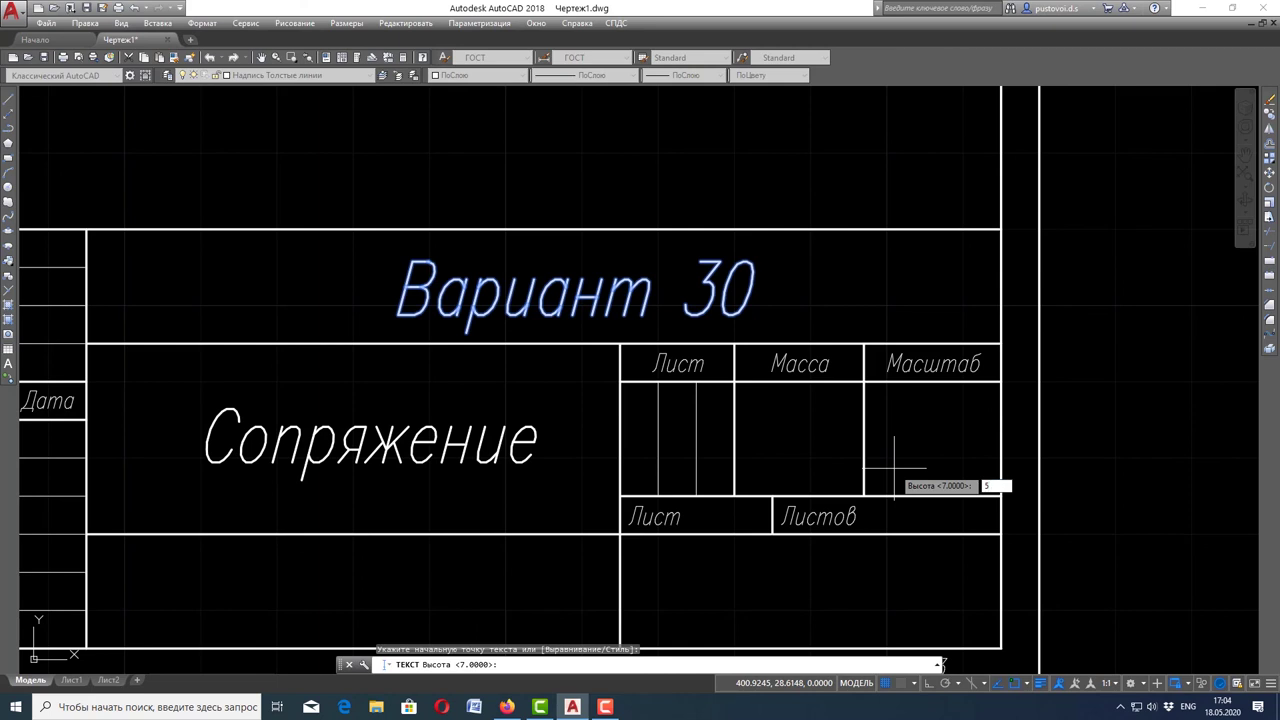
pyautogui.press('Return')
pyautogui.press('Return')
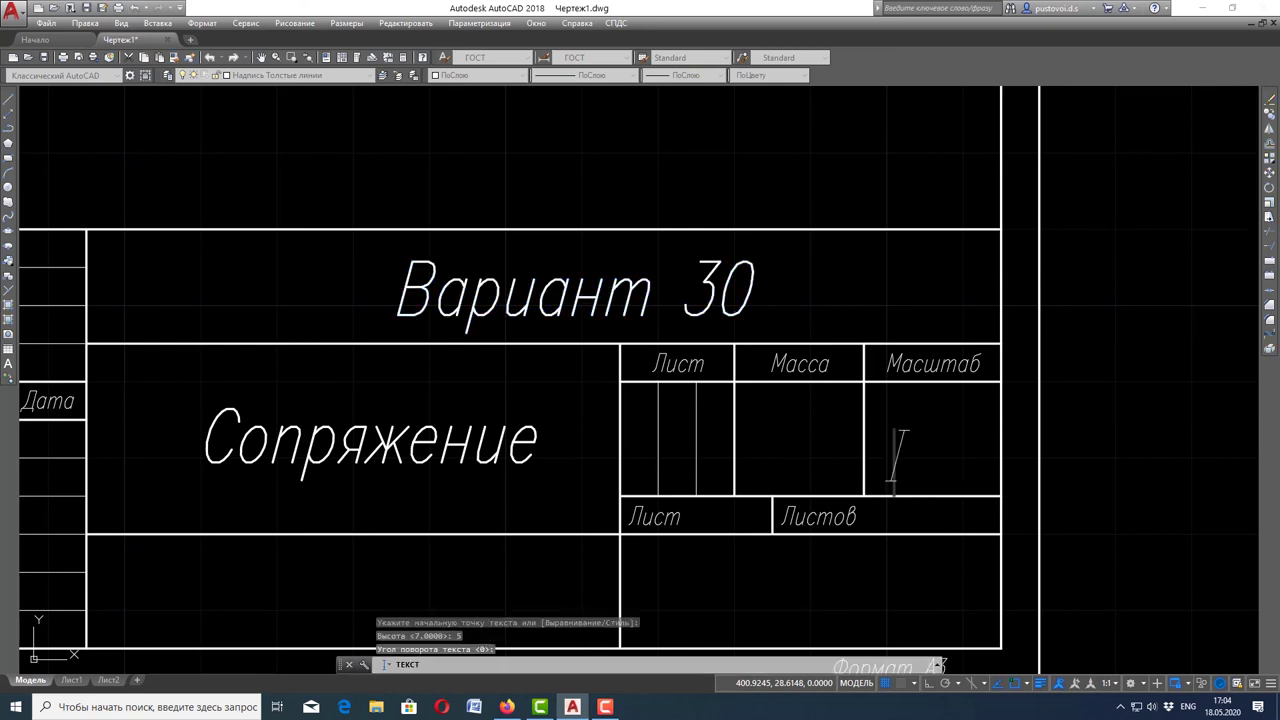
pyautogui.write('1:')
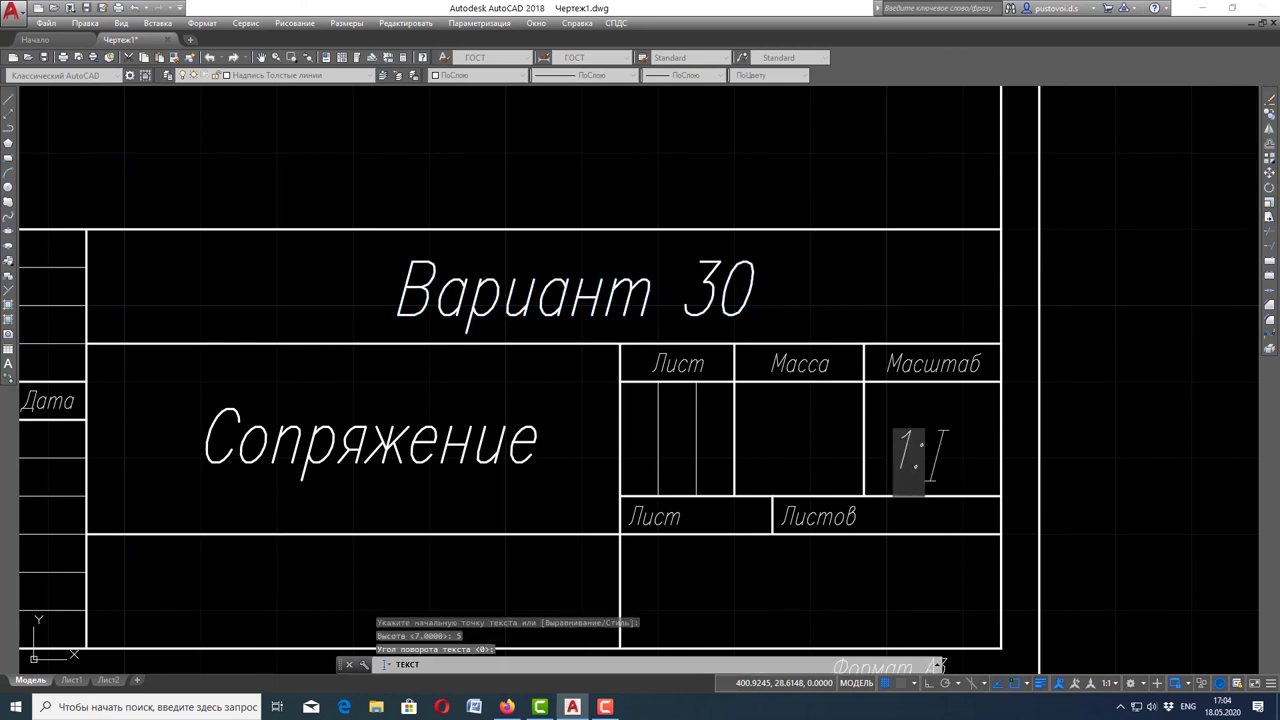
pyautogui.write('1')
pyautogui.press('Return')
pyautogui.press('Escape')
pyautogui.moveTo(894, 467); pyautogui.dragTo(946, 366, button='middle')
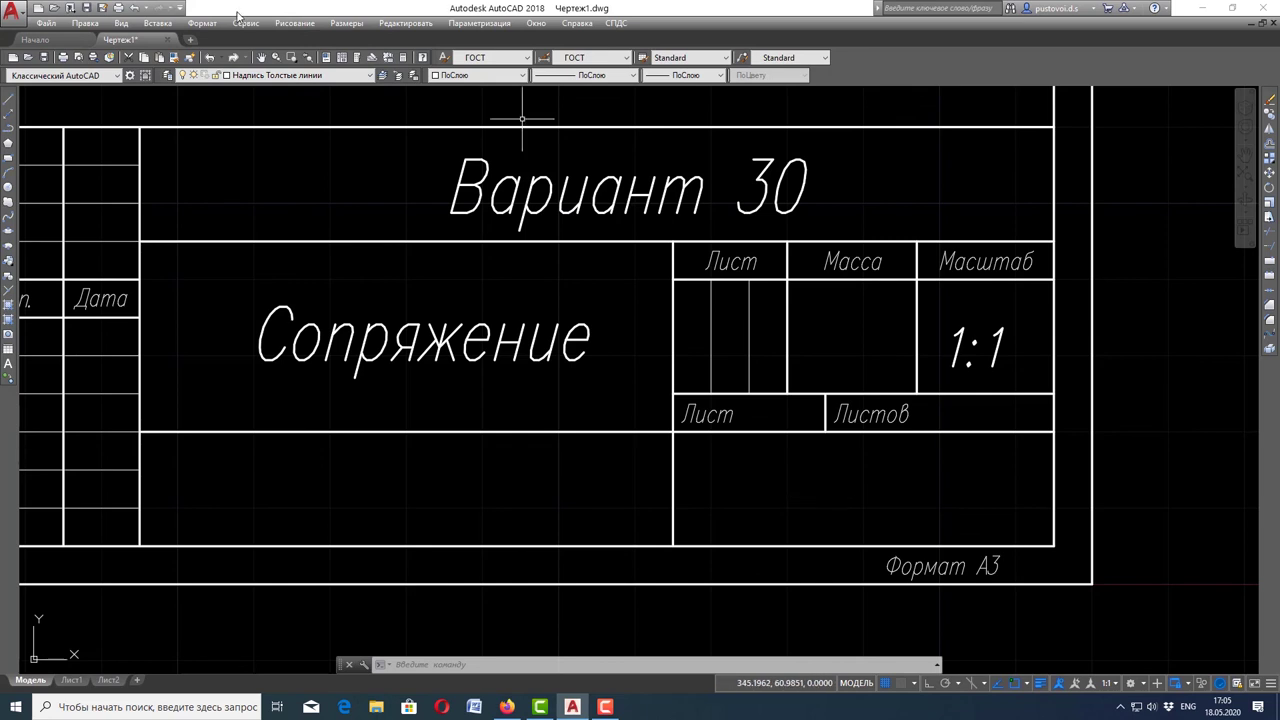
# Enter the drawing code '141-19-1 ЕТФ' at height 5 in the lower-right title field
pyautogui.click(307, 22)
pyautogui.moveTo(300, 419)
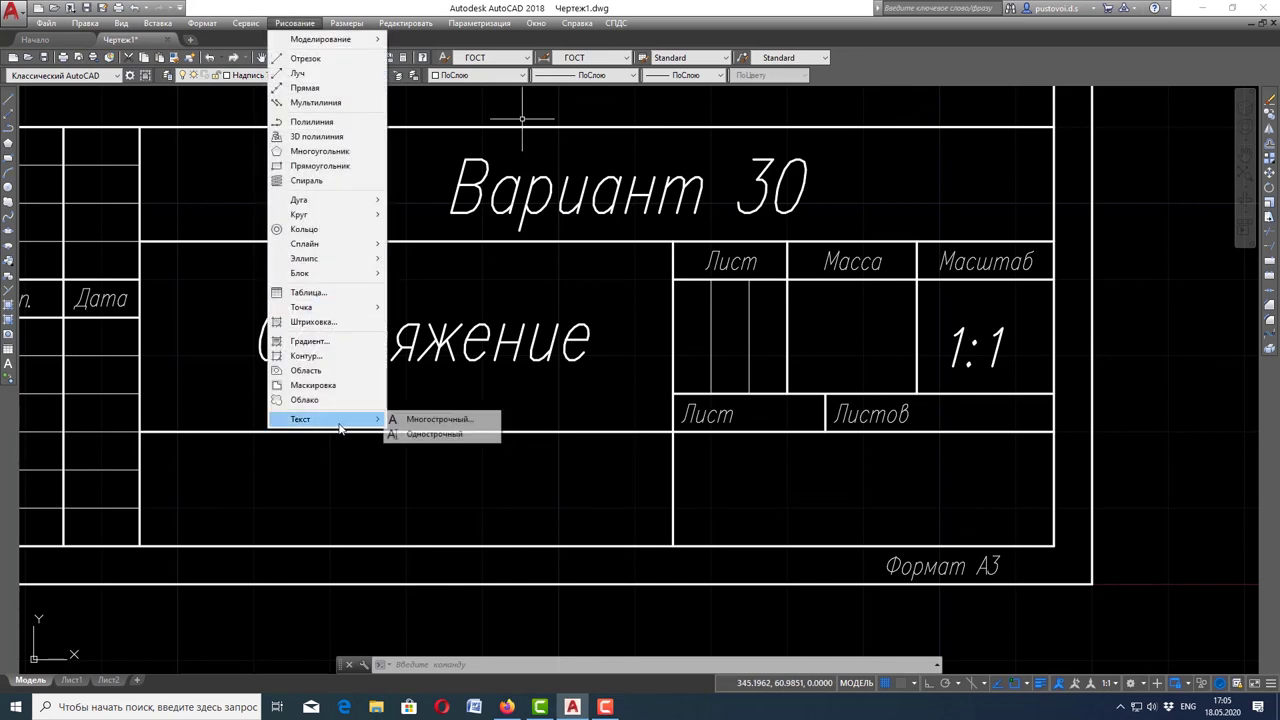
pyautogui.click(424, 435)
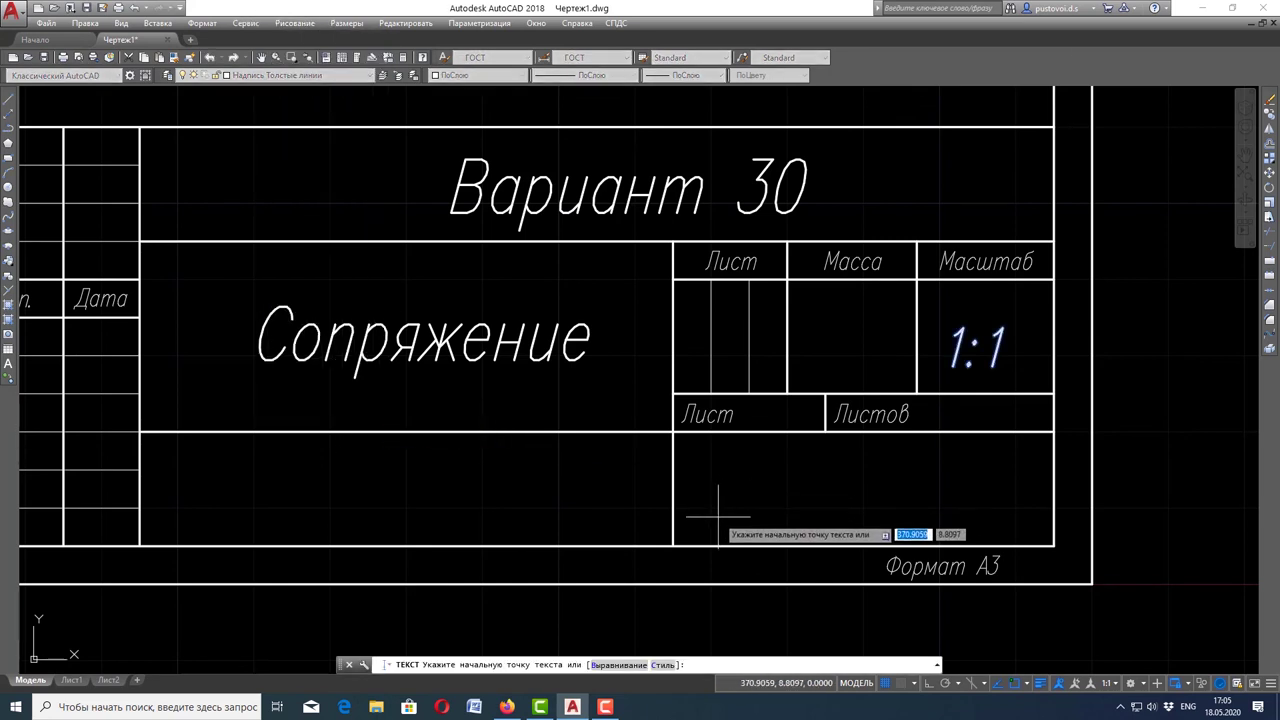
pyautogui.click(718, 517)
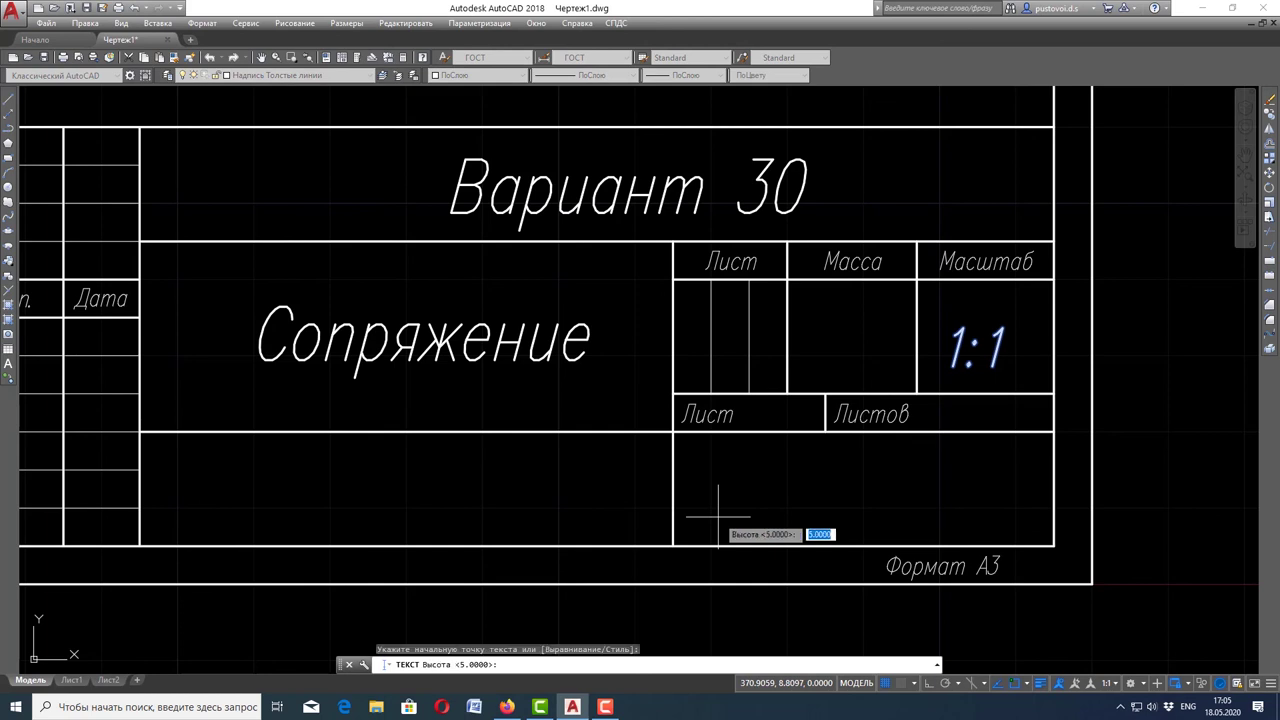
pyautogui.press('Return')
pyautogui.press('Return')
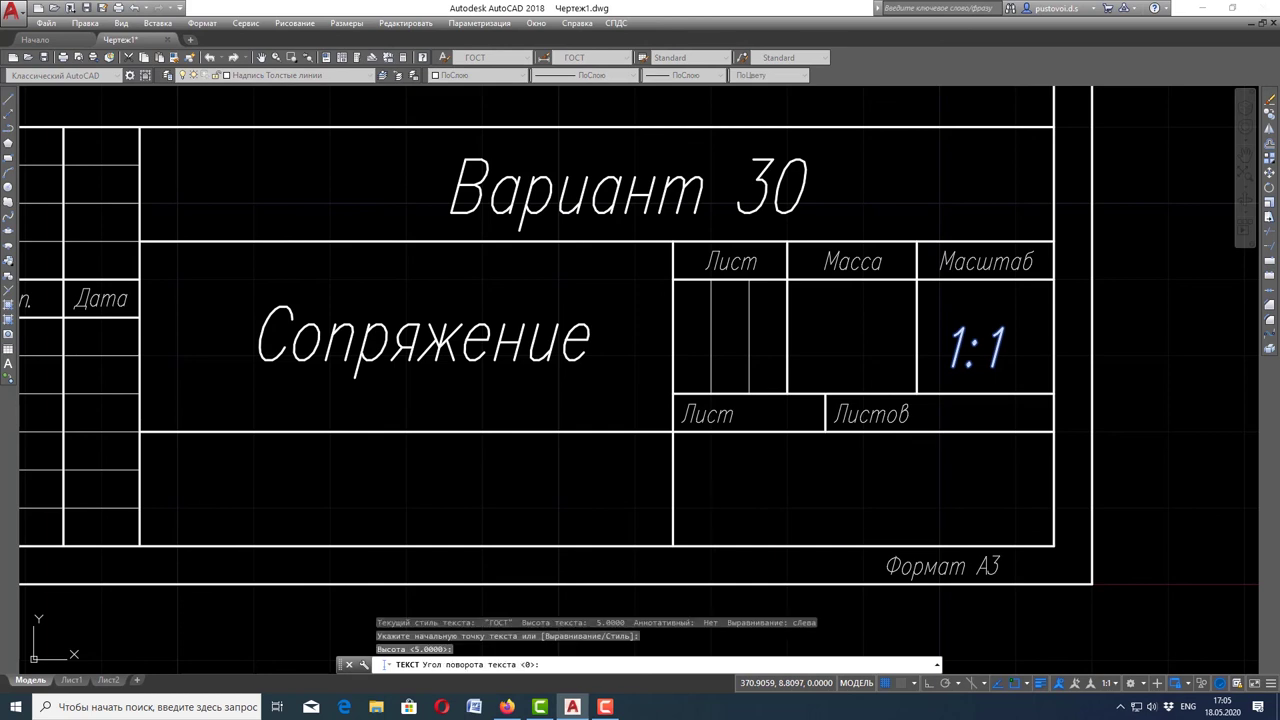
pyautogui.write('141')
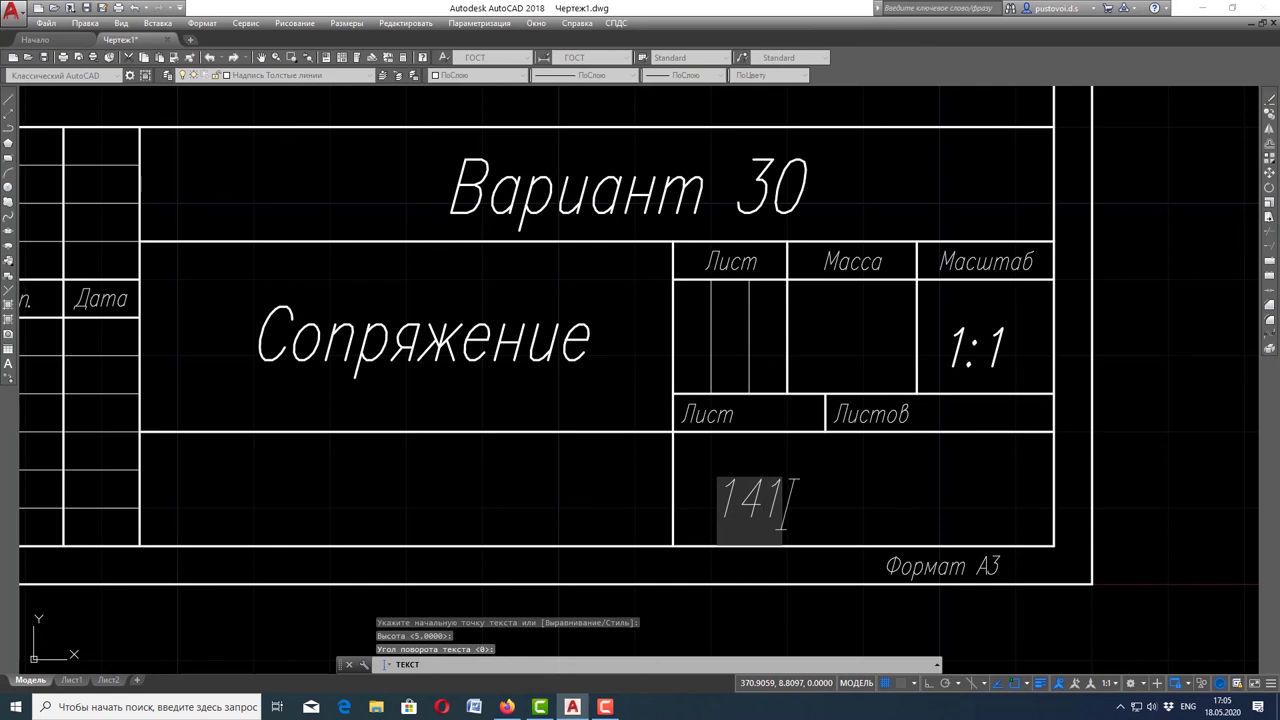
pyautogui.write('-19-')
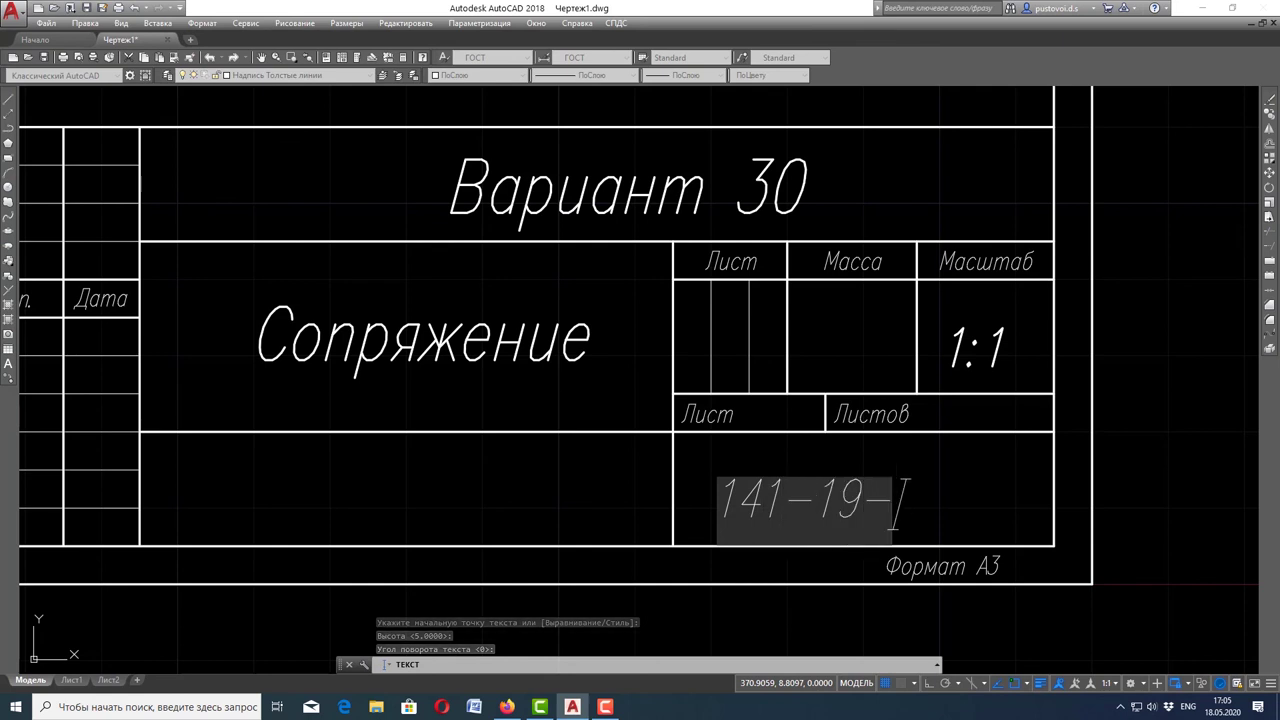
pyautogui.write('1')
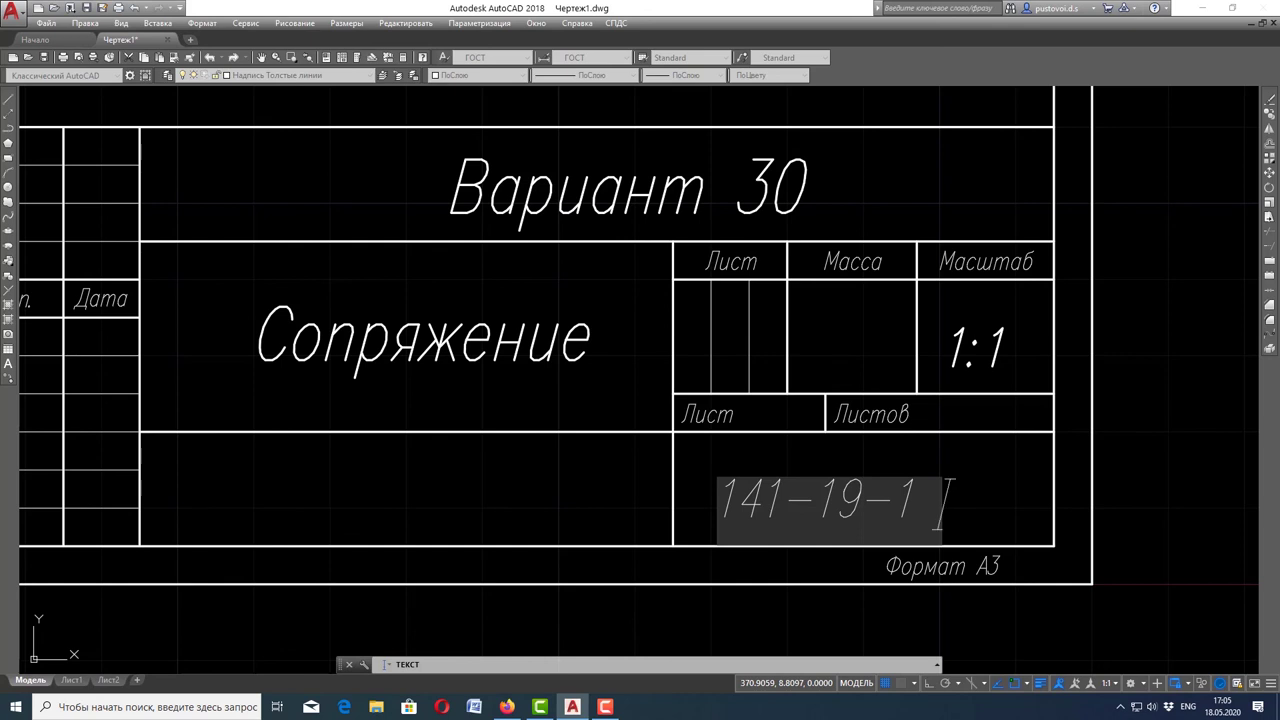
pyautogui.write(' TNA')
pyautogui.press('BackSpace')
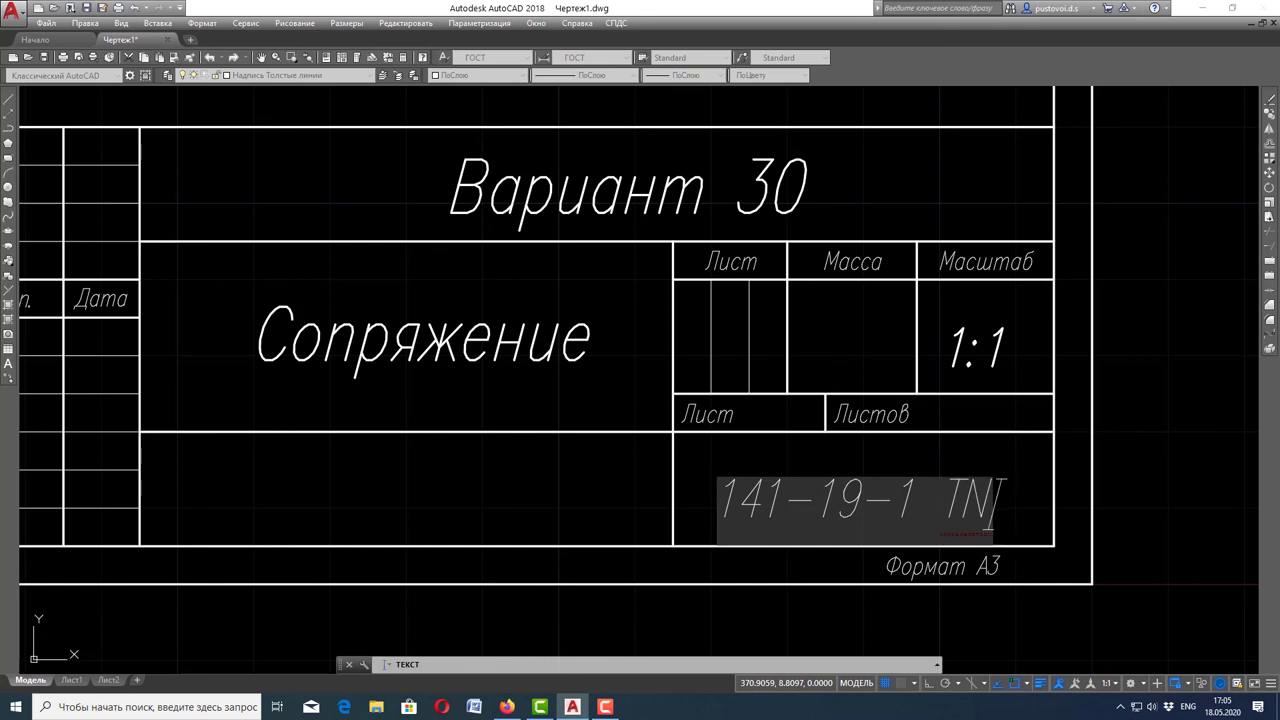
pyautogui.press('BackSpace')
pyautogui.press('BackSpace')
pyautogui.write('ЕТ')
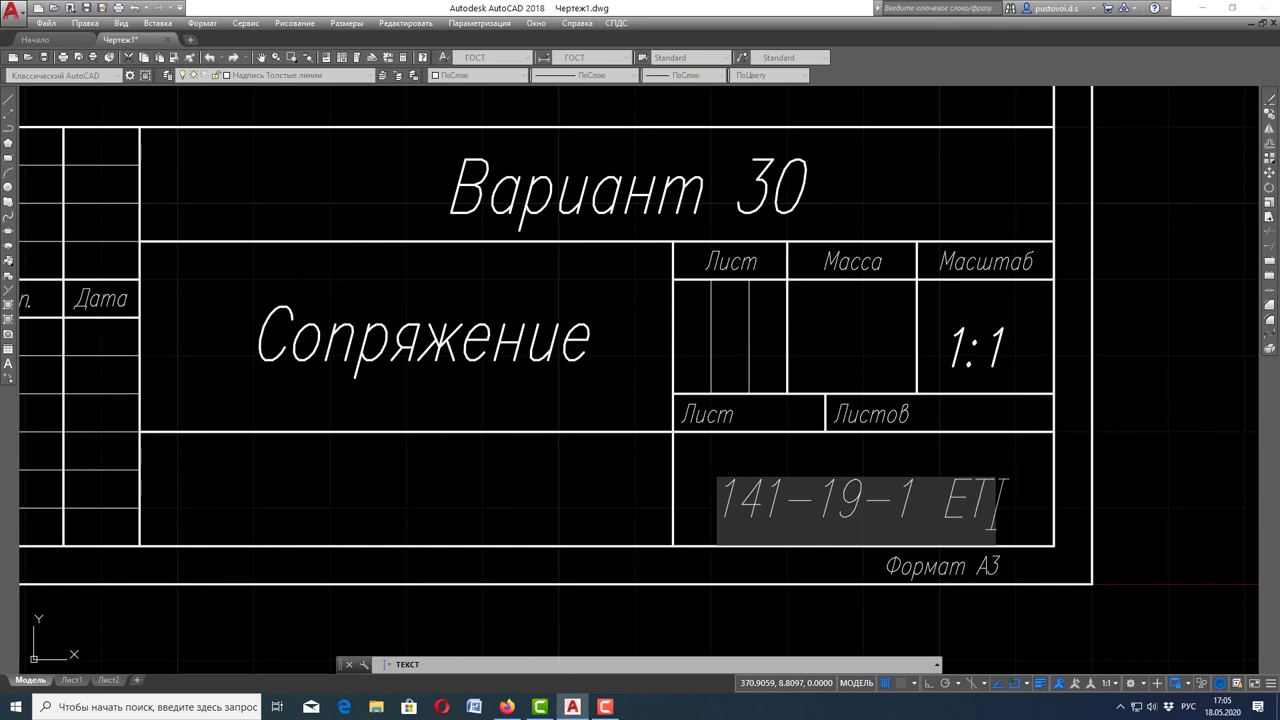
pyautogui.write('Ф')
pyautogui.press('Escape')
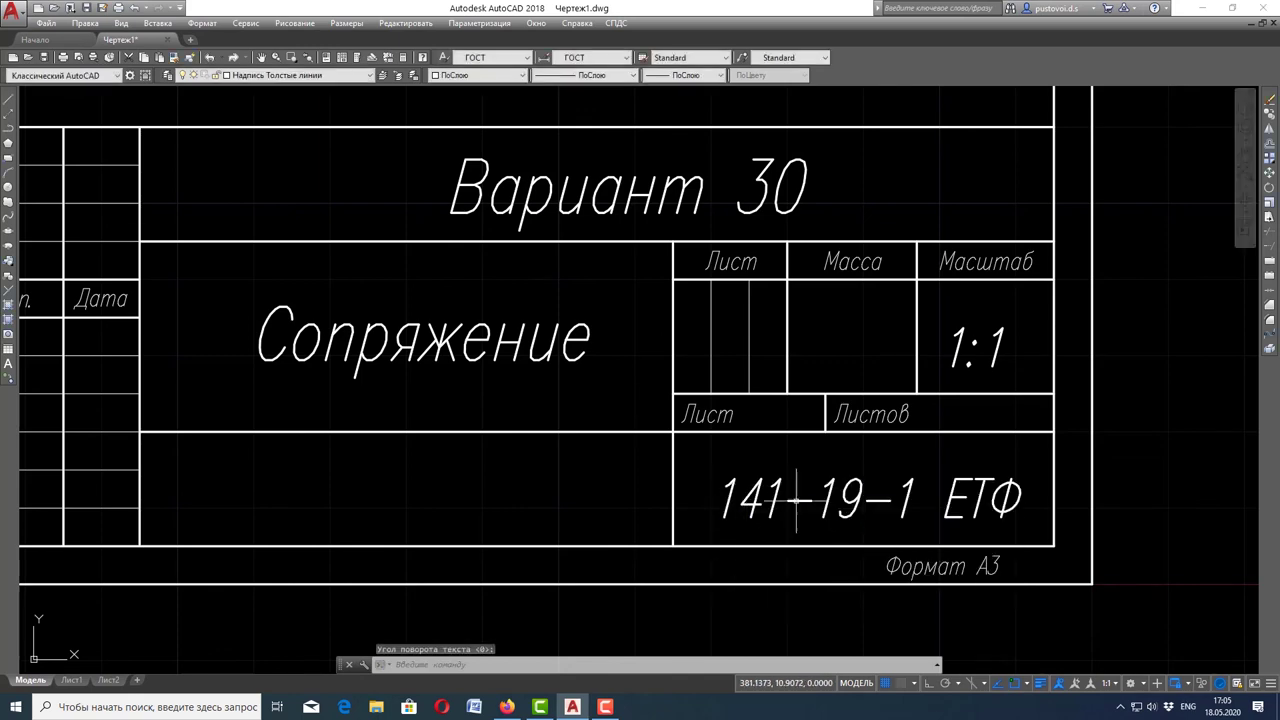
# Zoom to extents to show the whole A3 sheet with the lever and title block
pyautogui.scroll(-2, 820, 438)
pyautogui.scroll(-2, 805, 430)
pyautogui.scroll(-2, 840, 560)
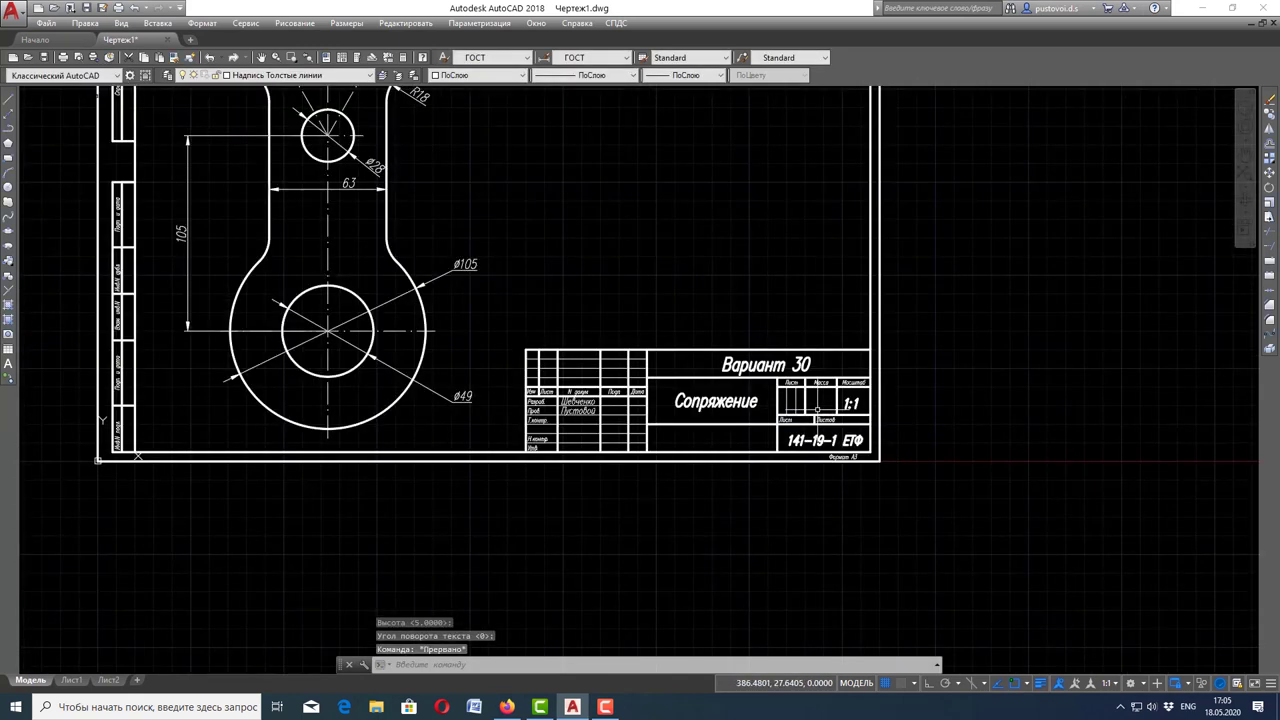
pyautogui.scroll(-2, 861, 599)
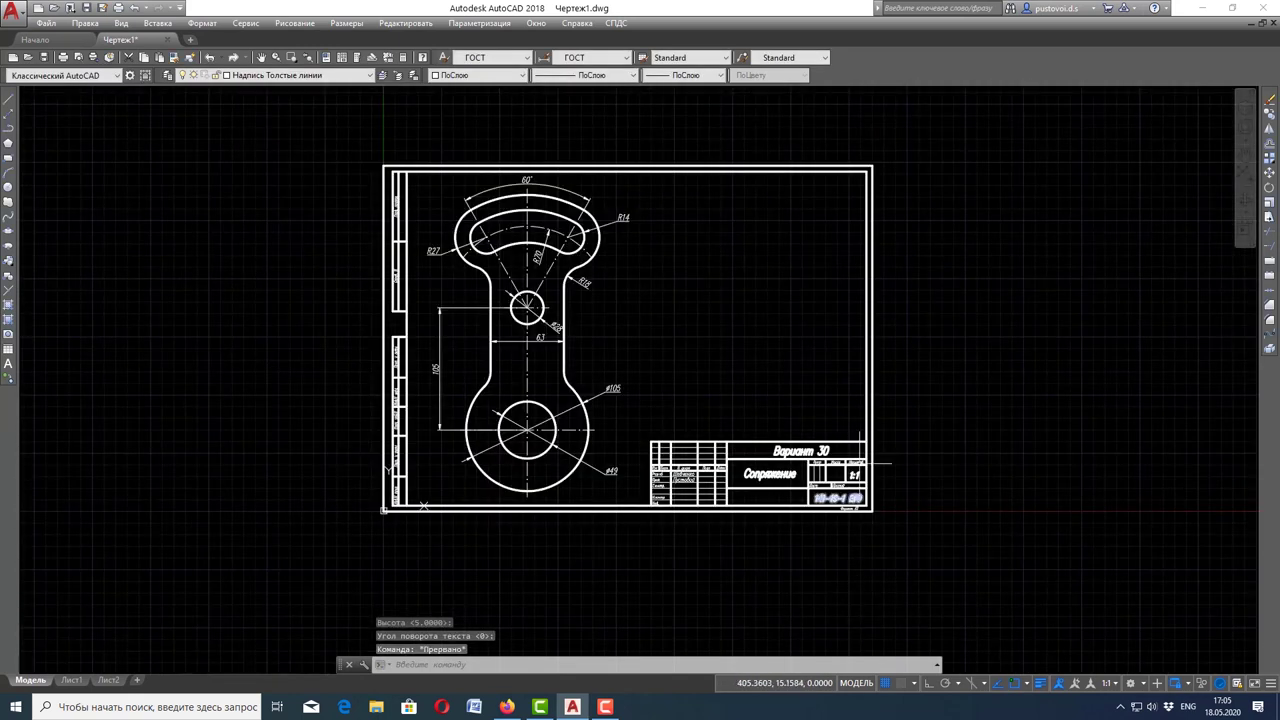
pyautogui.click(1246, 175)
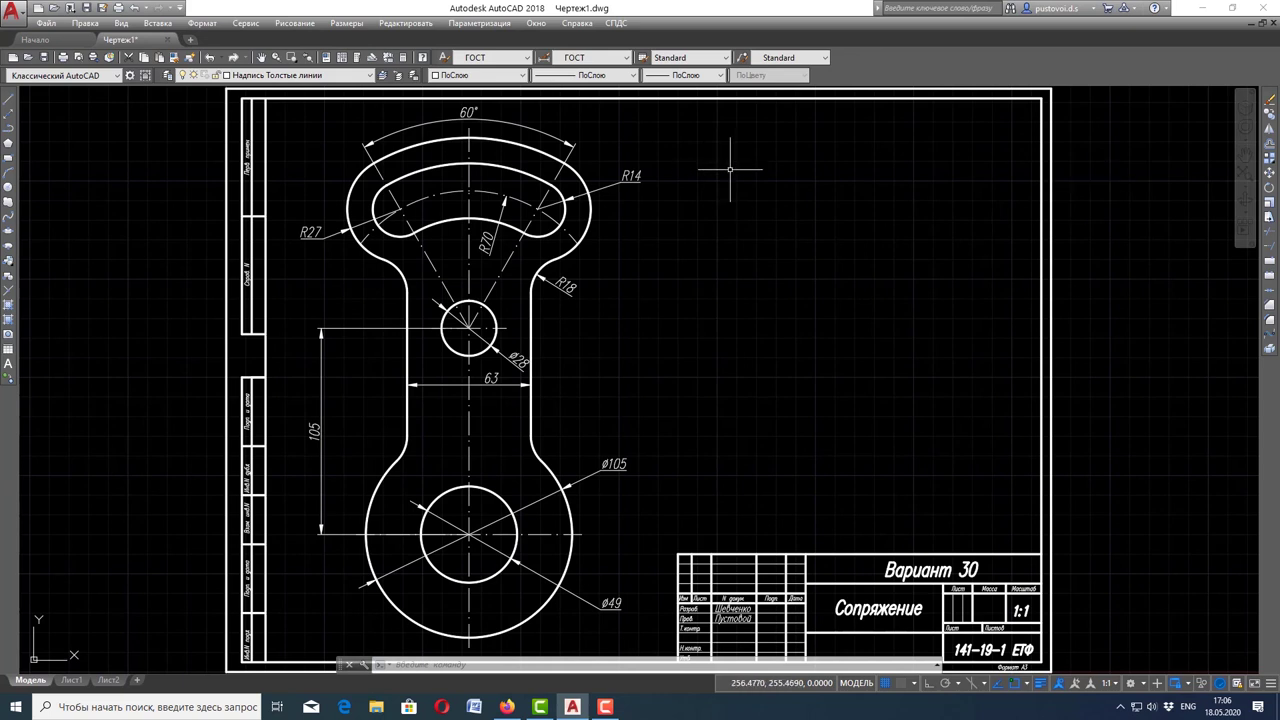
pyautogui.click(44, 23)
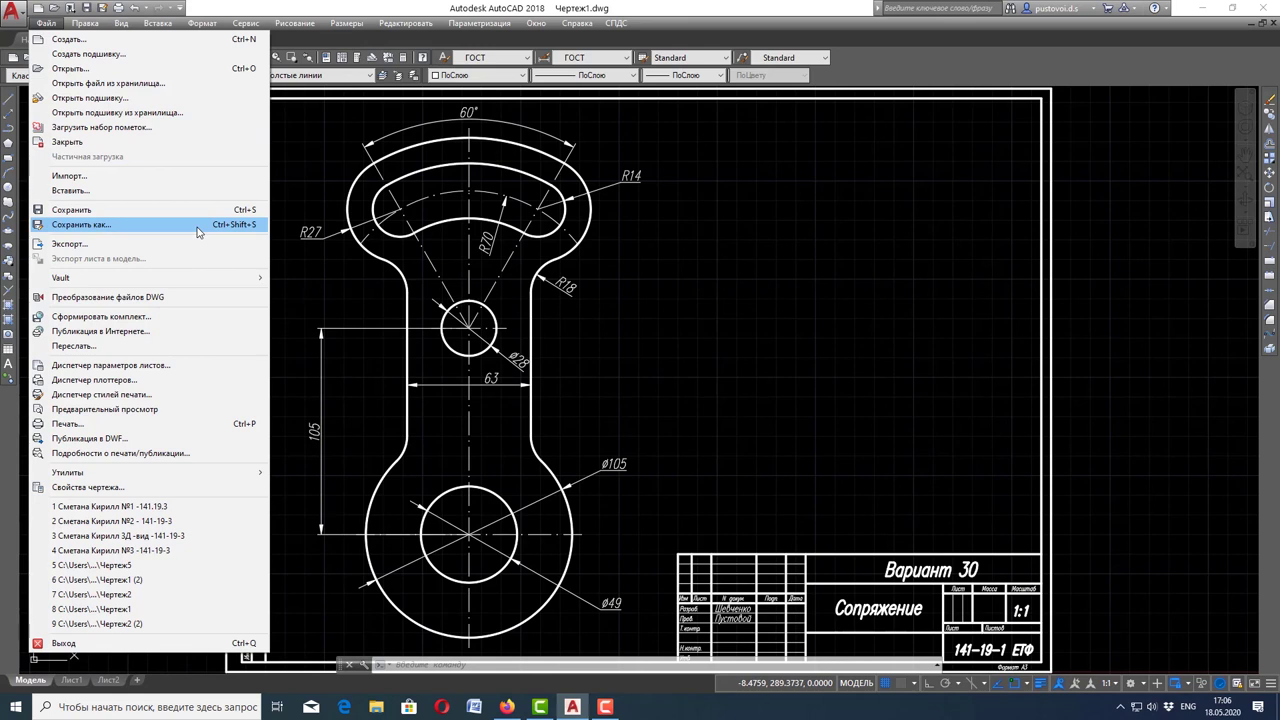
pyautogui.click(700, 280)
pyautogui.press('Escape')
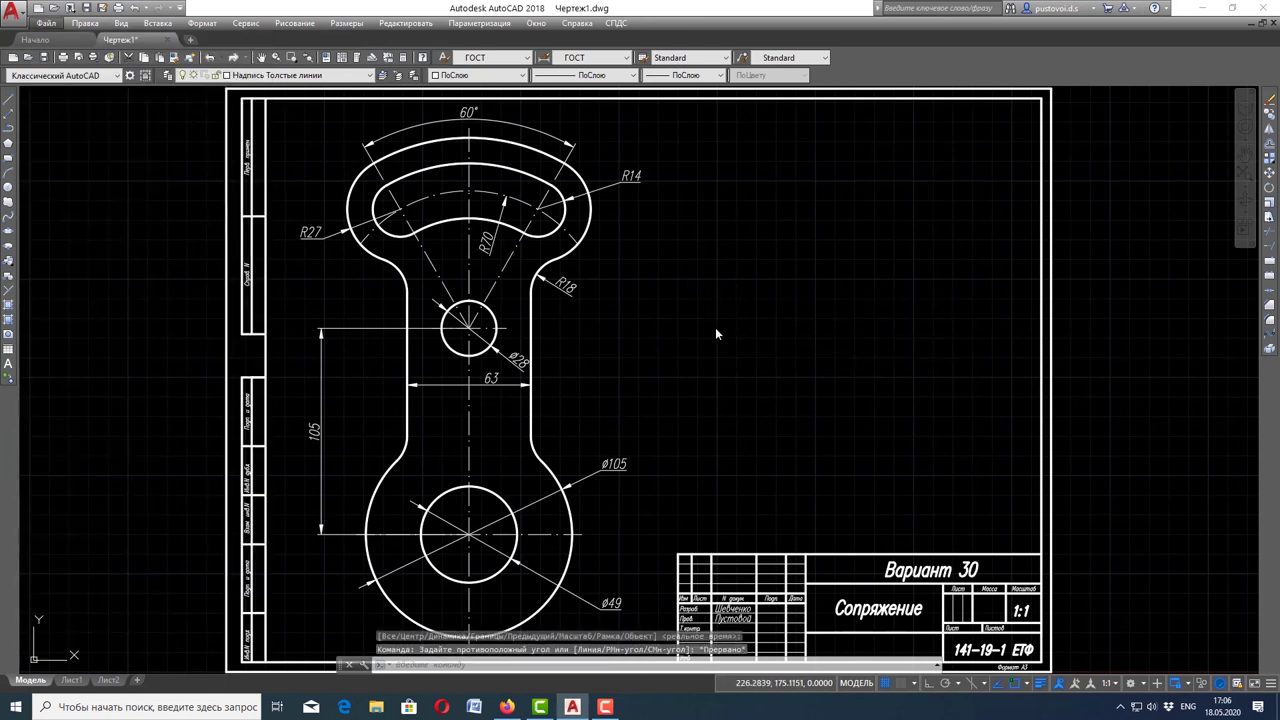